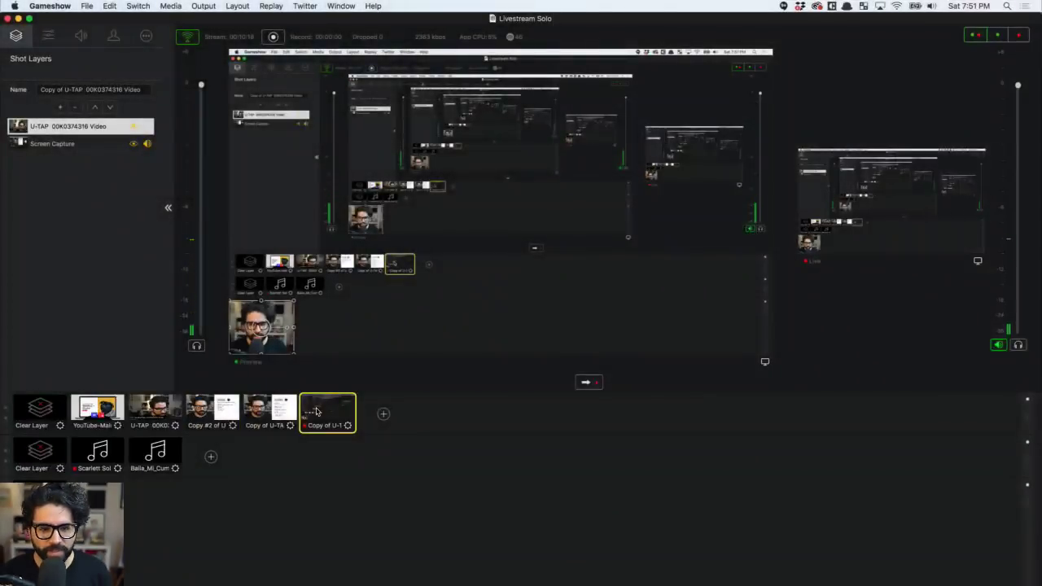
# - Switch to Chrome and look over the Best Friends Furever page in the Webflow Designer from hero to footer
pyautogui.press('super+Tab')
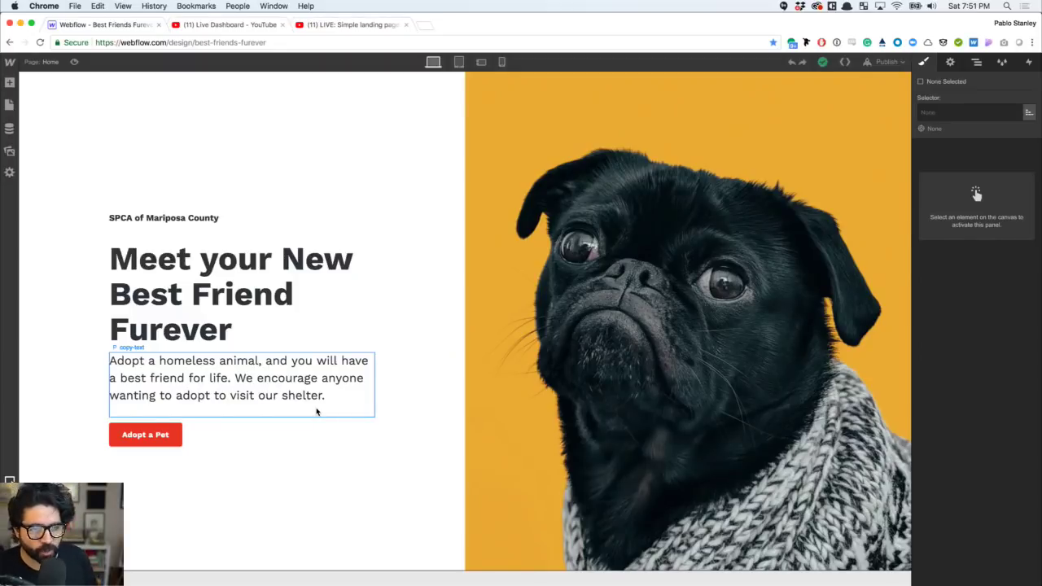
pyautogui.scroll(-10, 393, 288)
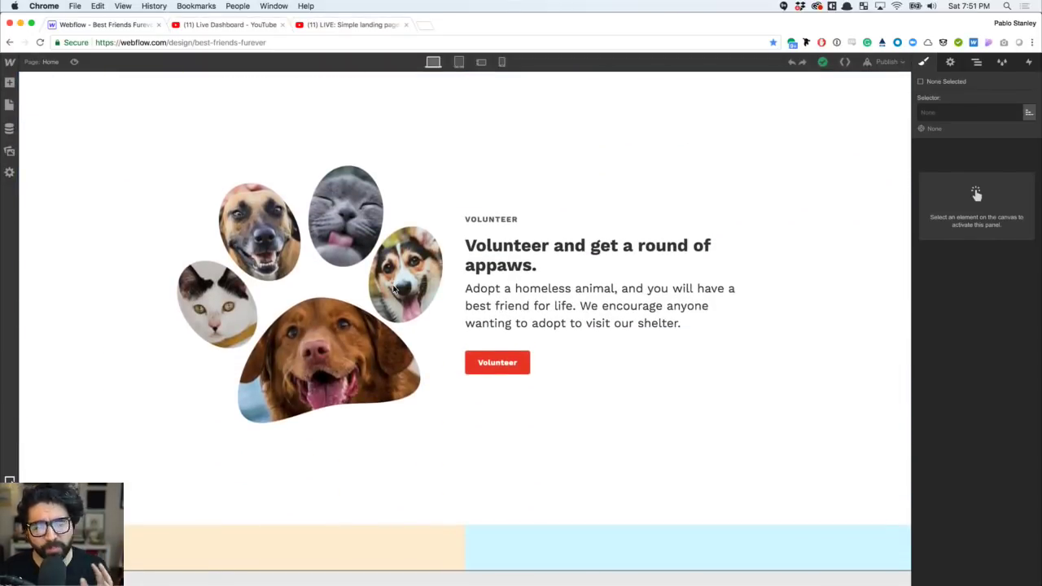
pyautogui.scroll(-10, 394, 288)
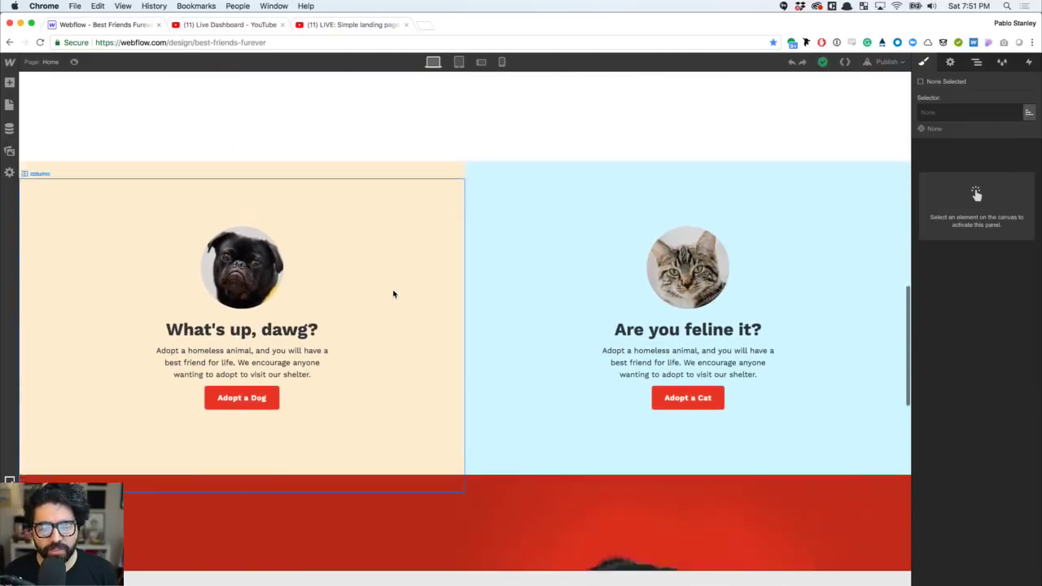
pyautogui.scroll(-5, 393, 294)
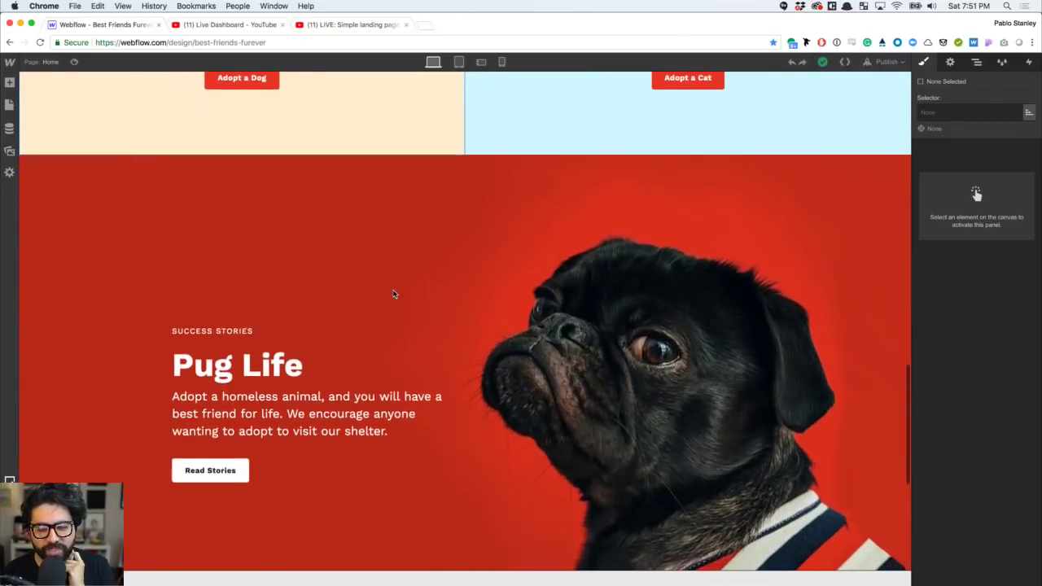
pyautogui.scroll(-4, 393, 294)
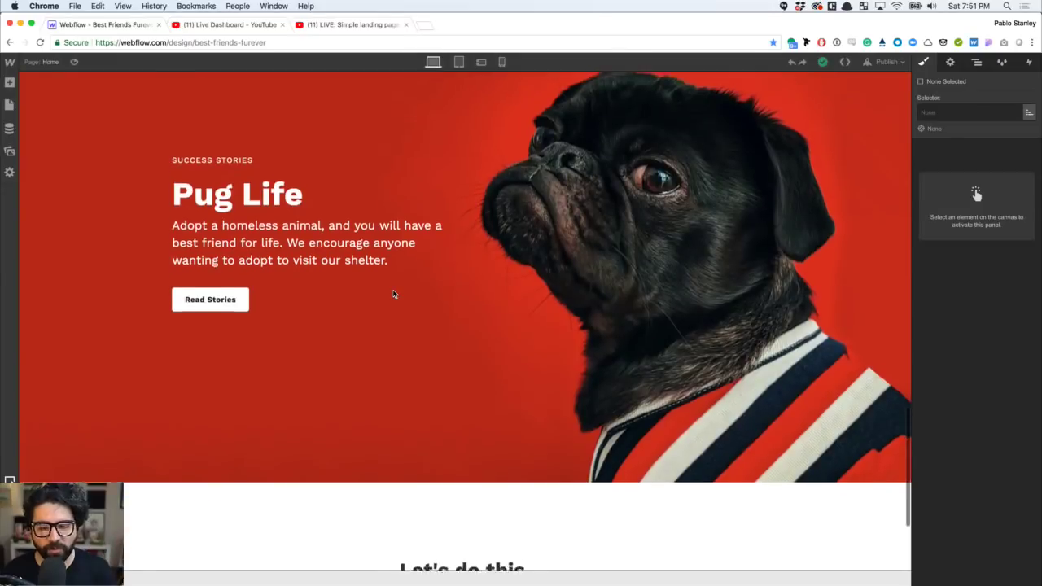
pyautogui.scroll(-1, 394, 293)
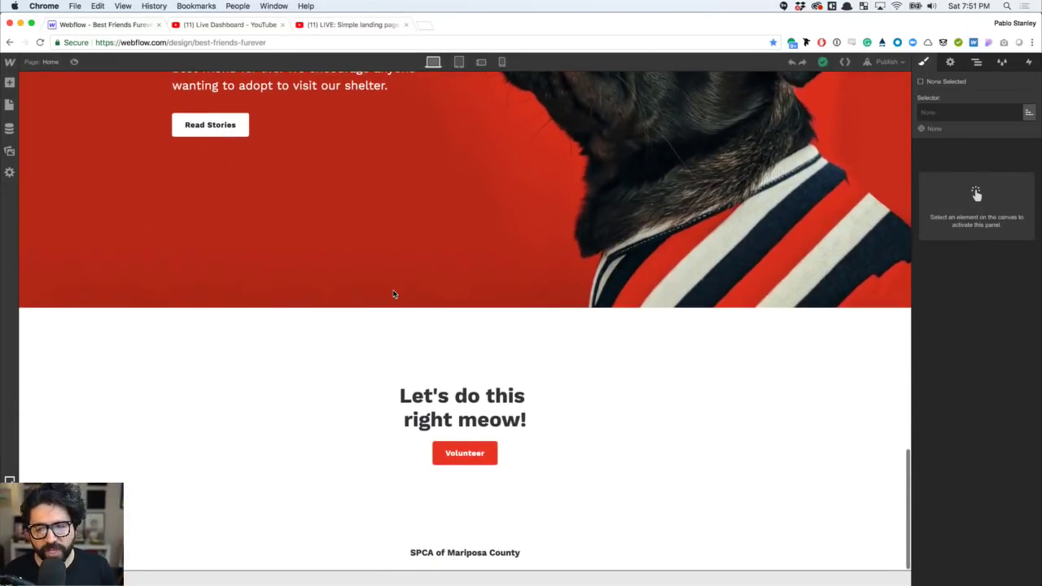
pyautogui.scroll(10, 393, 294)
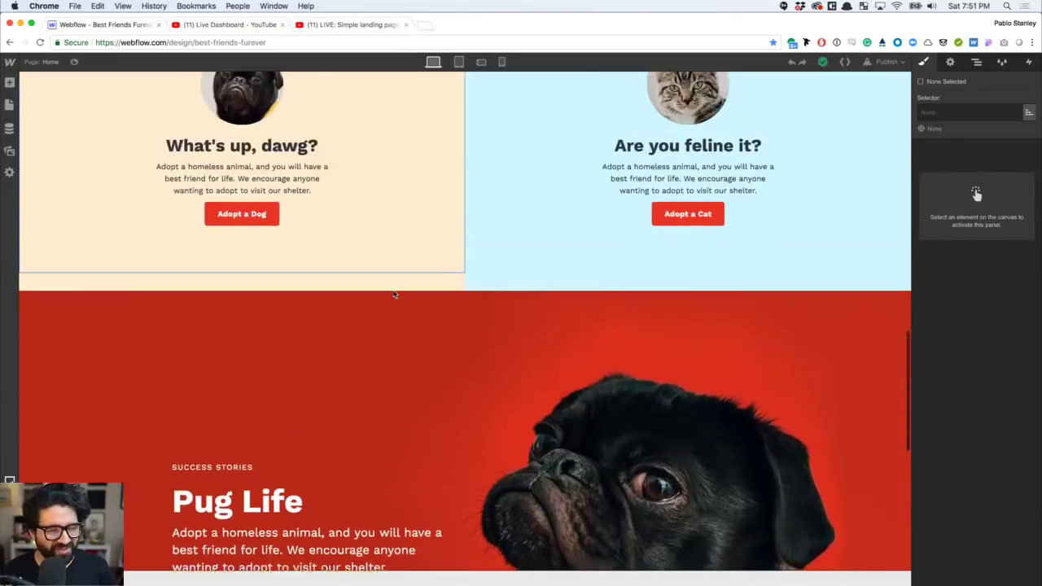
pyautogui.scroll(10, 393, 294)
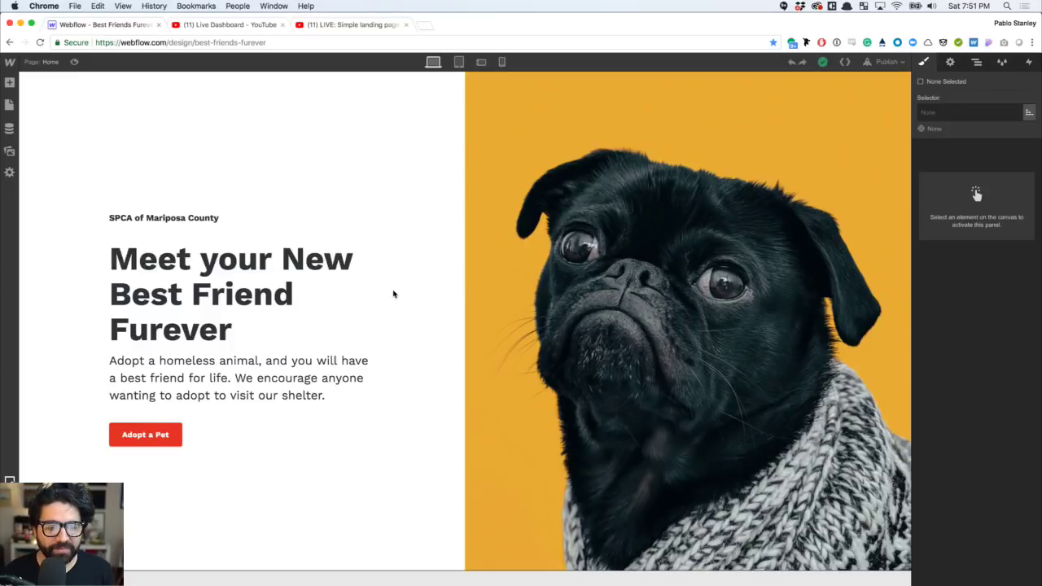
# - Publish the Best Friends Furever site to its webflow.io domain and open the live page
pyautogui.click(886, 62)
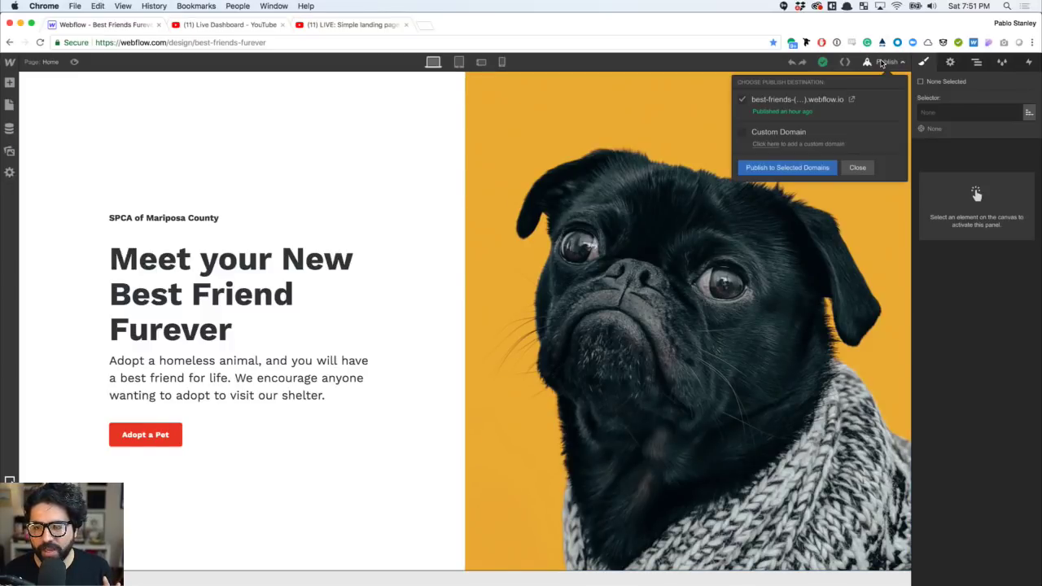
pyautogui.click(804, 168)
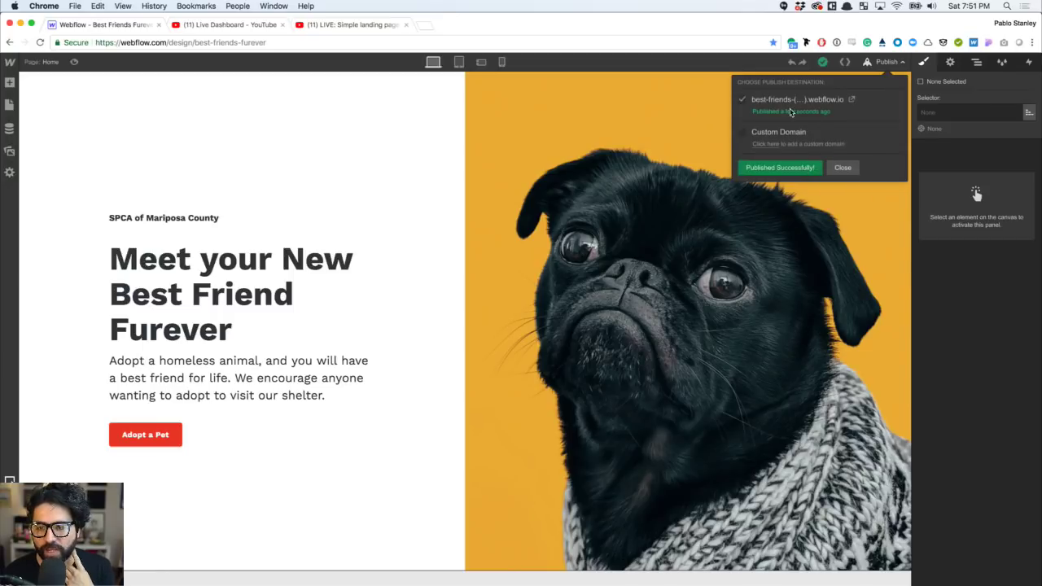
pyautogui.click(851, 100)
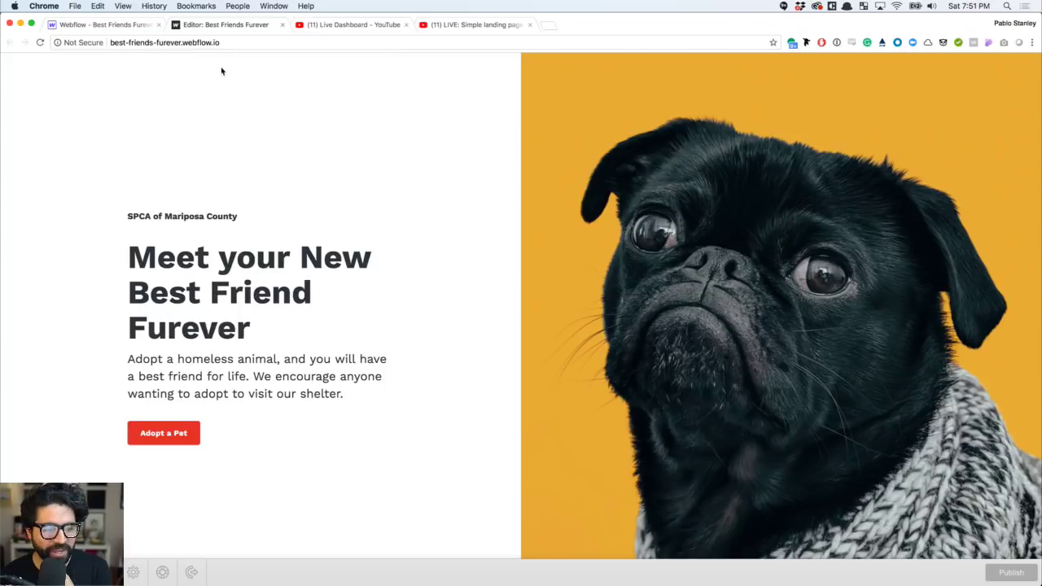
# - Review the published landing page from the hero down to the footer and return to its beginning
pyautogui.scroll(-10, 301, 204)
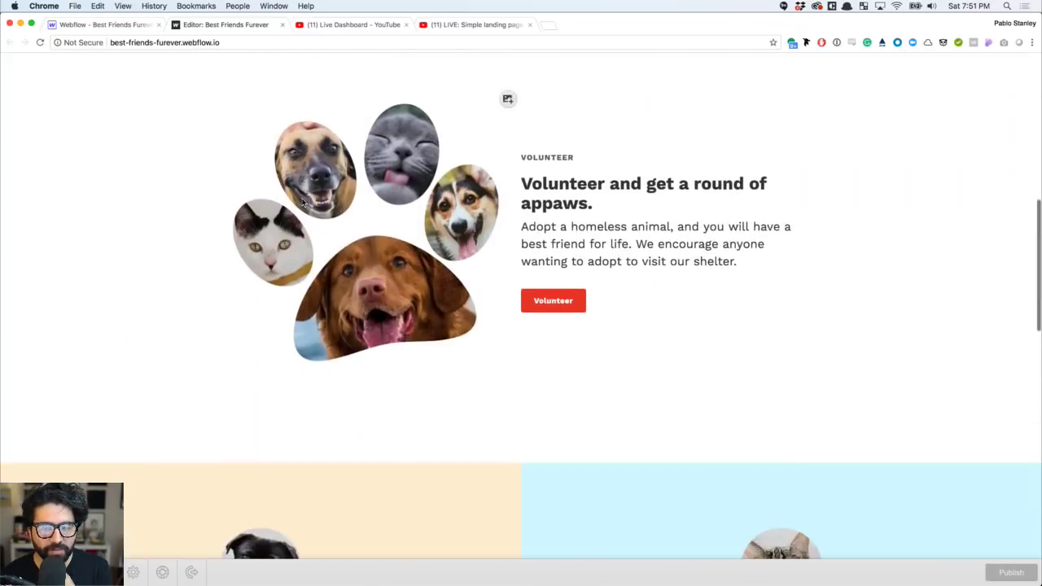
pyautogui.scroll(-15, 303, 204)
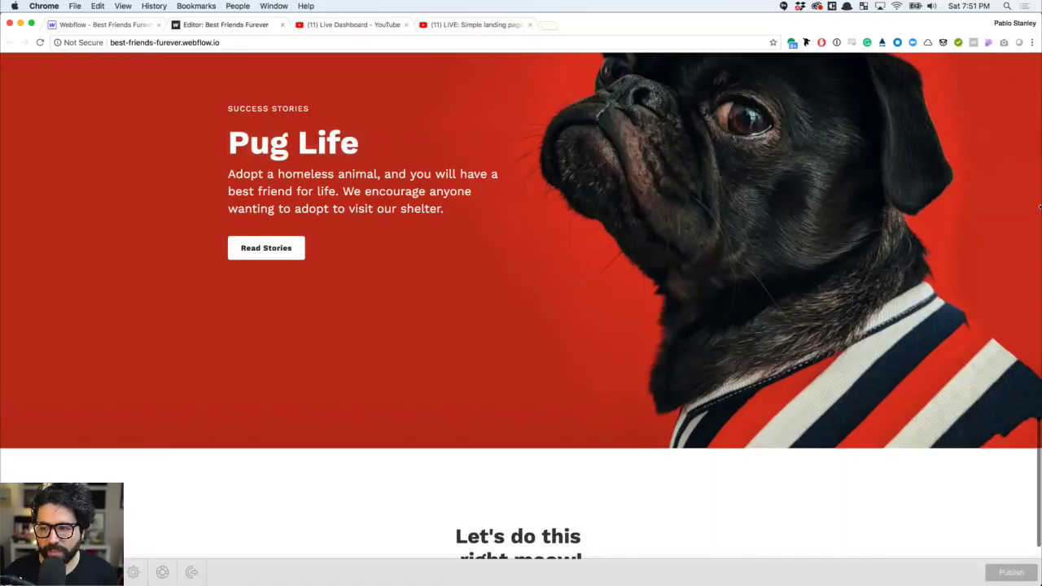
pyautogui.moveTo(1040, 206); pyautogui.dragTo(1040, 294)
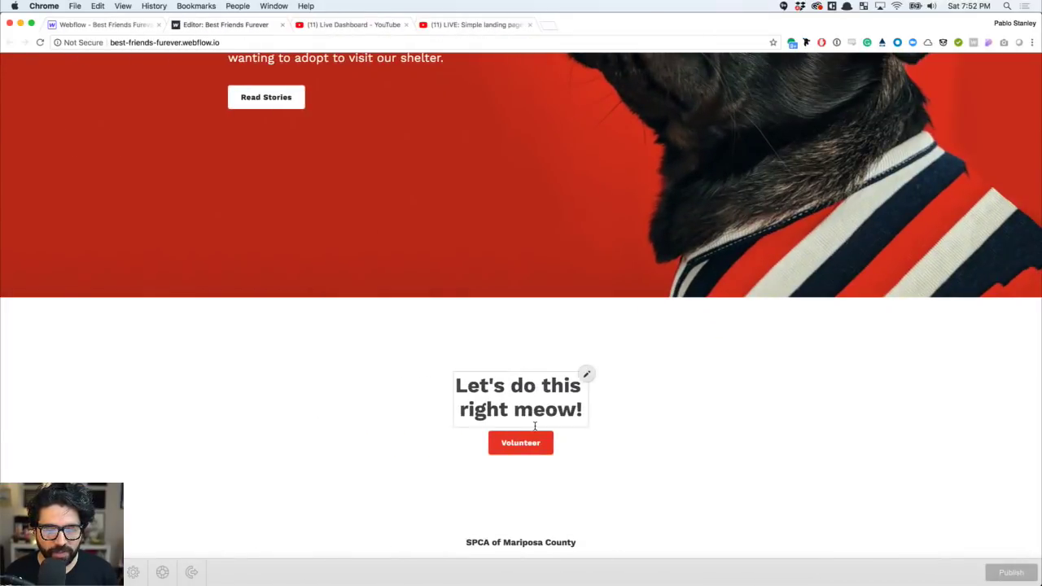
pyautogui.scroll(15, 535, 425)
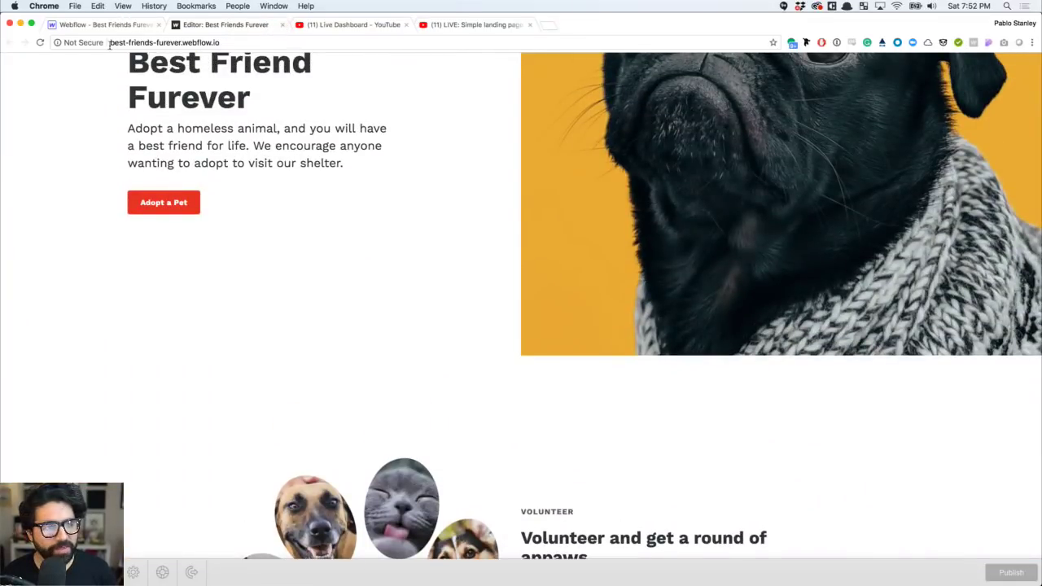
pyautogui.scroll(5, 243, 237)
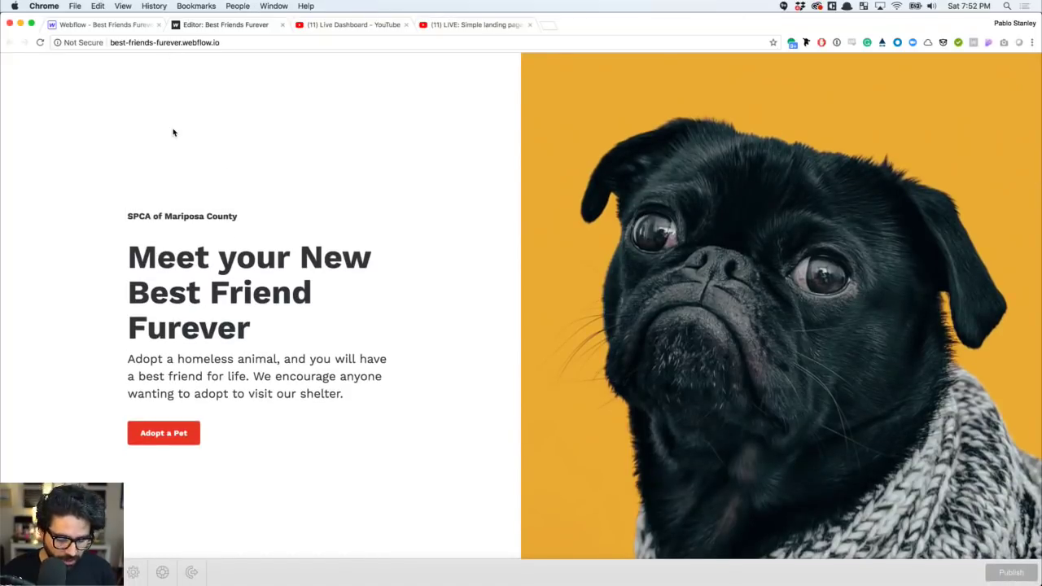
# - Switch to InVision Studio and inspect the hero section and its Hero Pic layer in the Demo Landing Page design
pyautogui.press('super+Tab')
pyautogui.press('super+Tab')
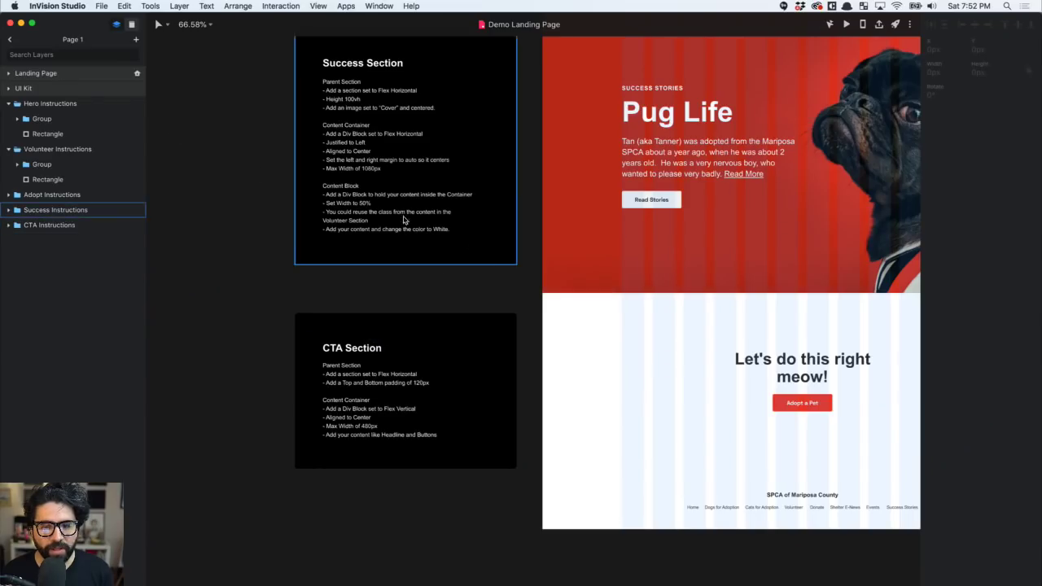
pyautogui.scroll(5, 481, 244)
pyautogui.press('super+1')
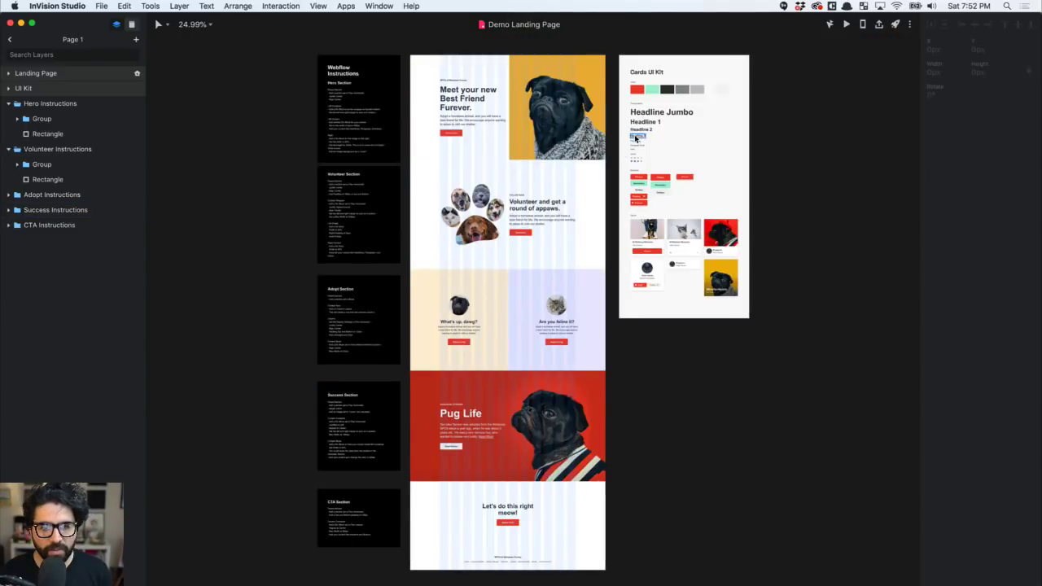
pyautogui.moveTo(306, 54); pyautogui.dragTo(625, 189)
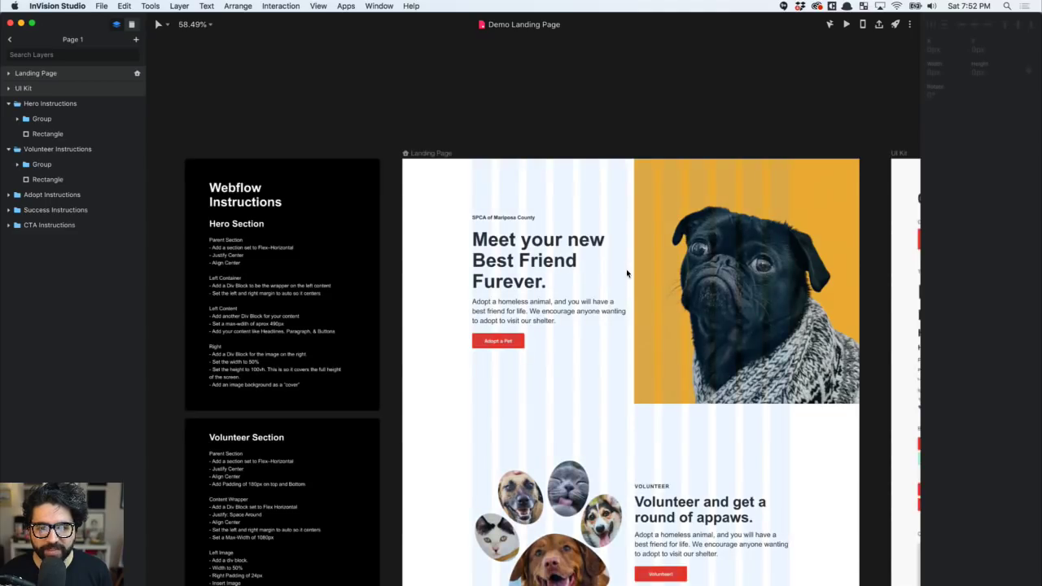
pyautogui.click(712, 192)
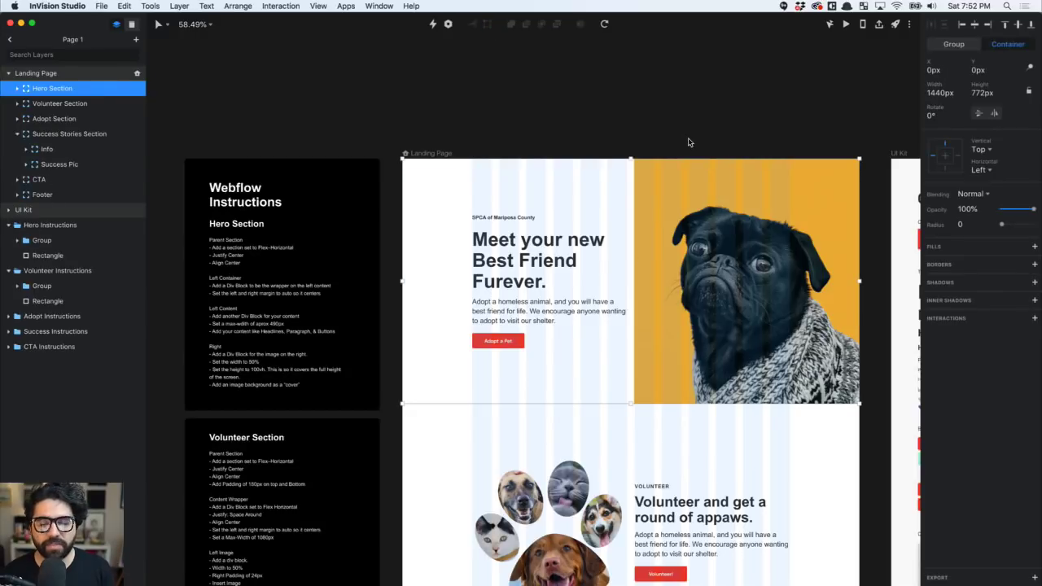
pyautogui.doubleClick(696, 239)
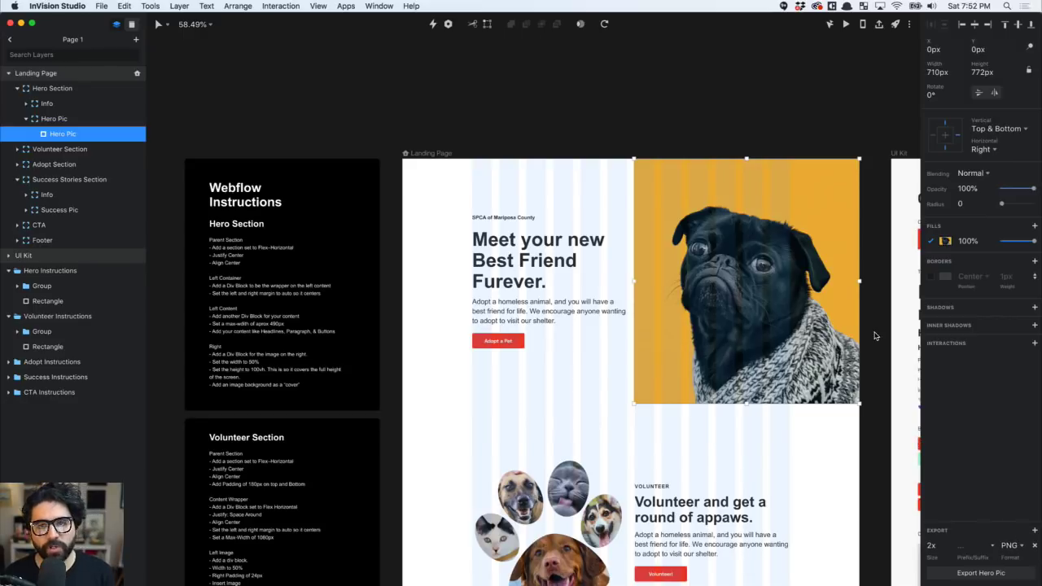
pyautogui.click(705, 105)
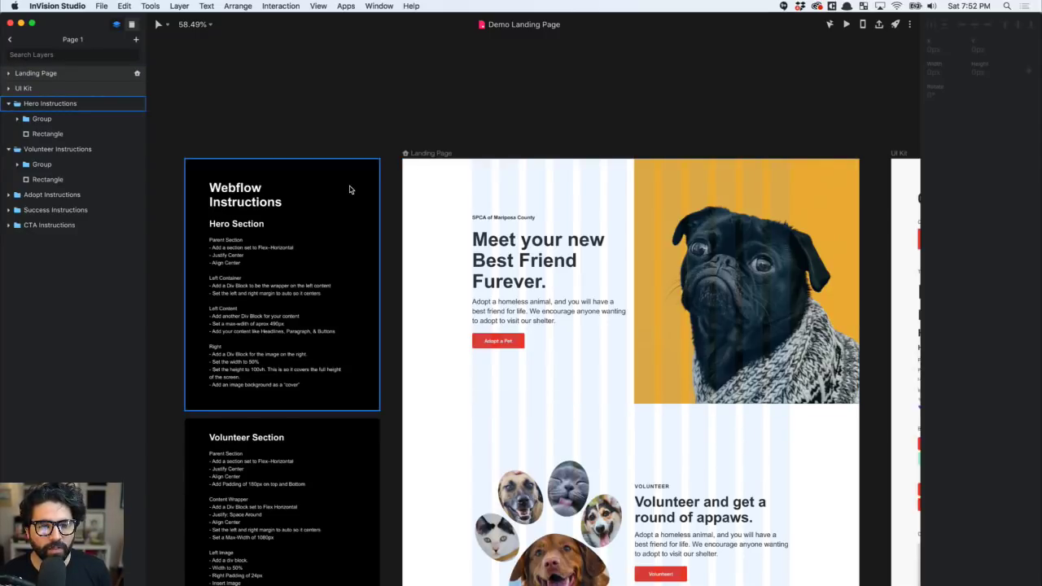
# - Read the Webflow instruction cards for the Hero, Volunteer, Adopt, Success and CTA sections beside the landing page design
pyautogui.scroll(5, 350, 189)
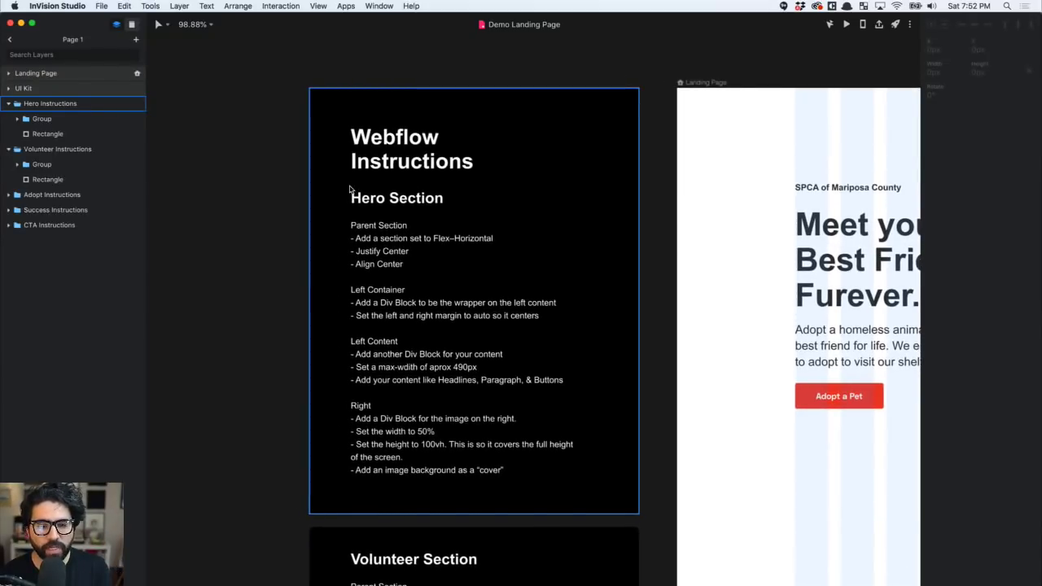
pyautogui.scroll(-10, 350, 190)
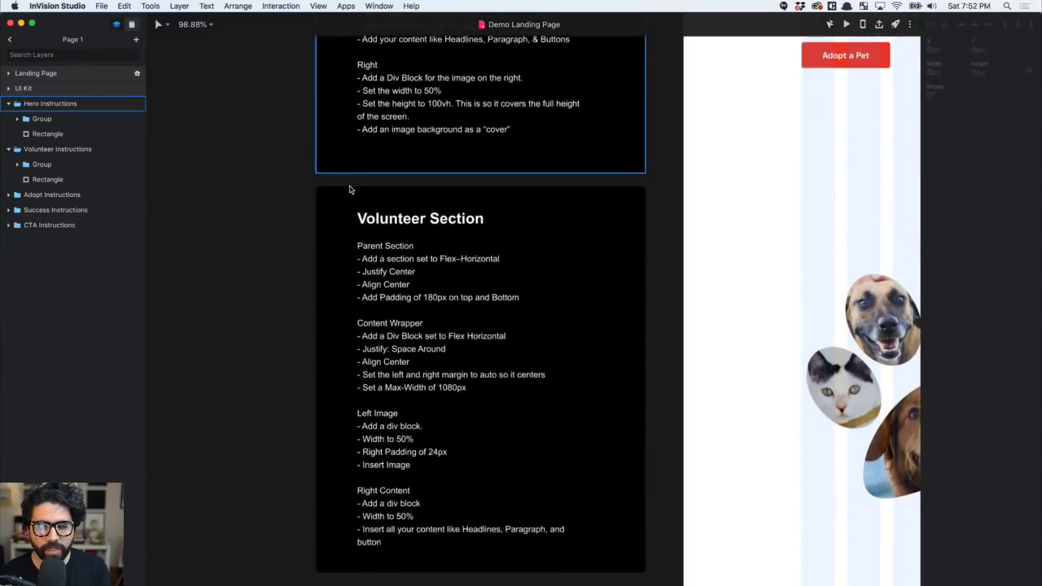
pyautogui.hscroll(7, 350, 190)
pyautogui.scroll(-5, 350, 190)
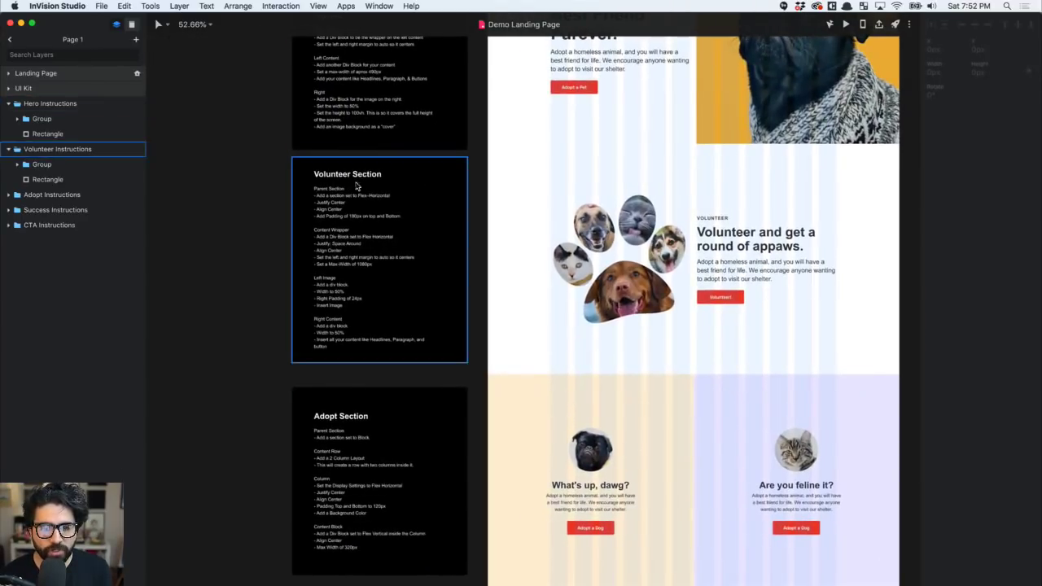
pyautogui.click(307, 198)
pyautogui.scroll(4, 308, 198)
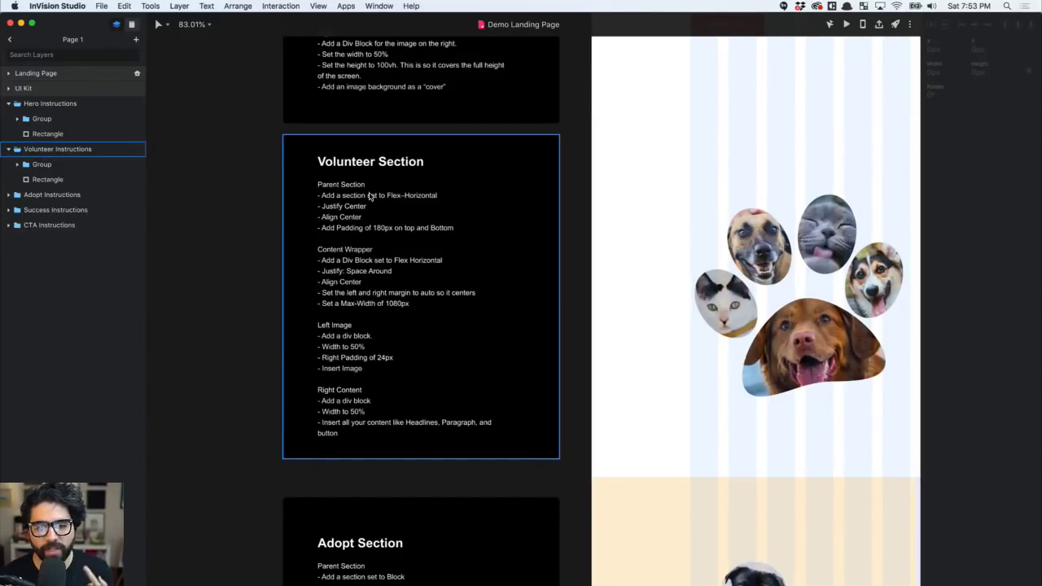
pyautogui.scroll(-1, 372, 248)
pyautogui.scroll(-10, 372, 248)
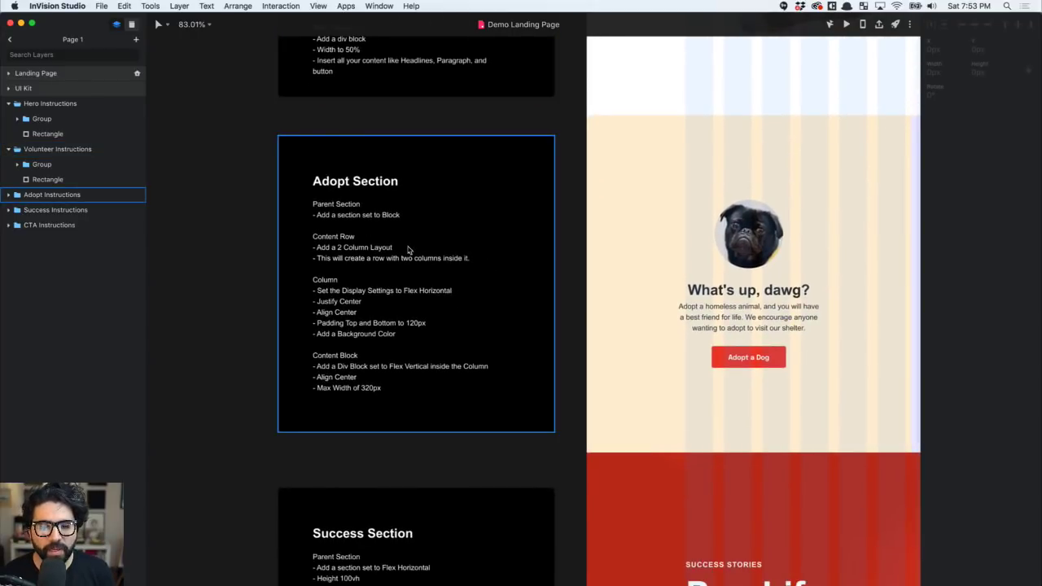
pyautogui.scroll(-1, 407, 248)
pyautogui.scroll(-8, 403, 228)
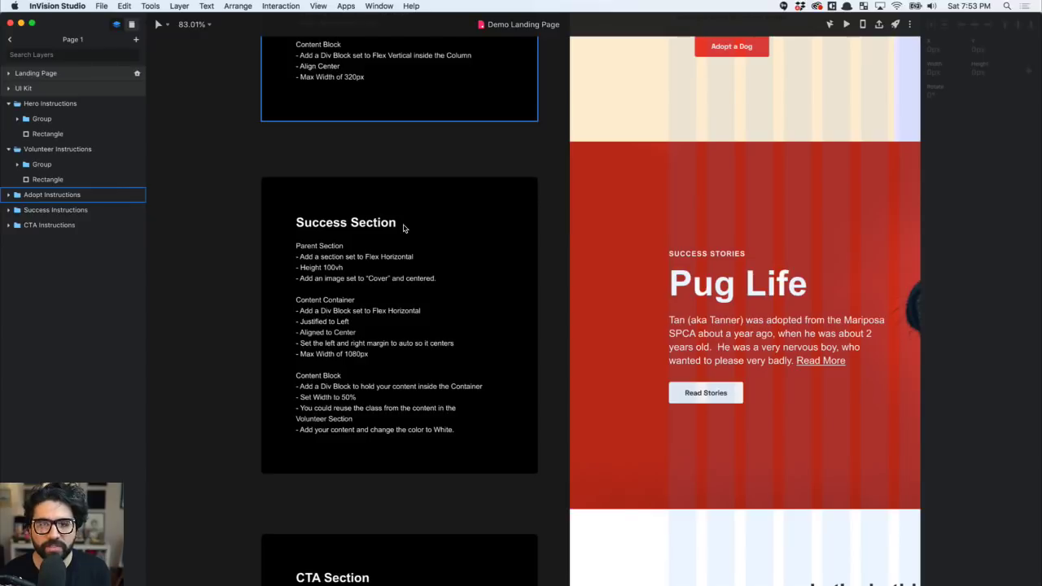
pyautogui.click(403, 229)
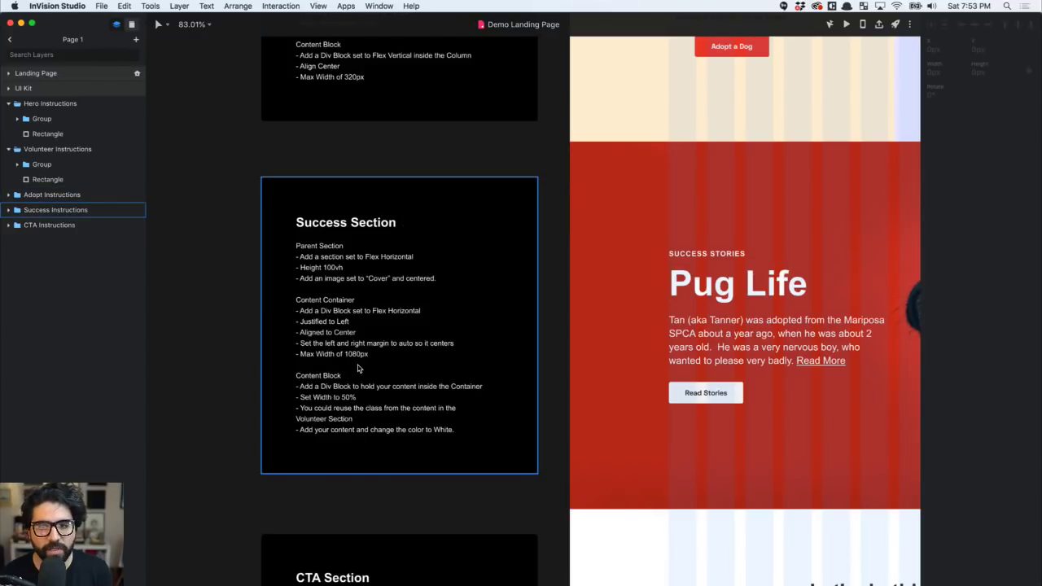
pyautogui.scroll(-5, 357, 369)
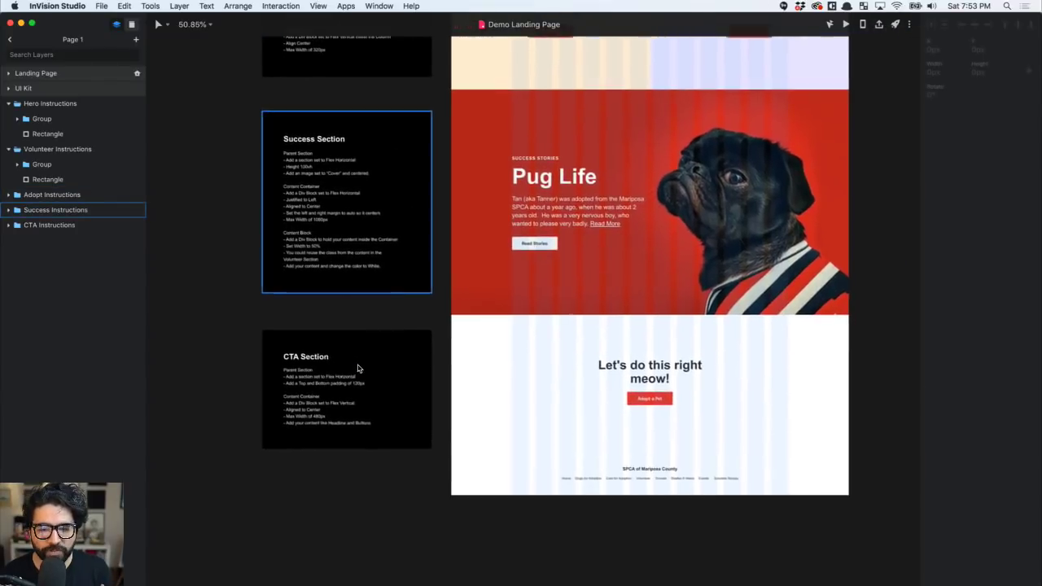
pyautogui.scroll(15, 357, 369)
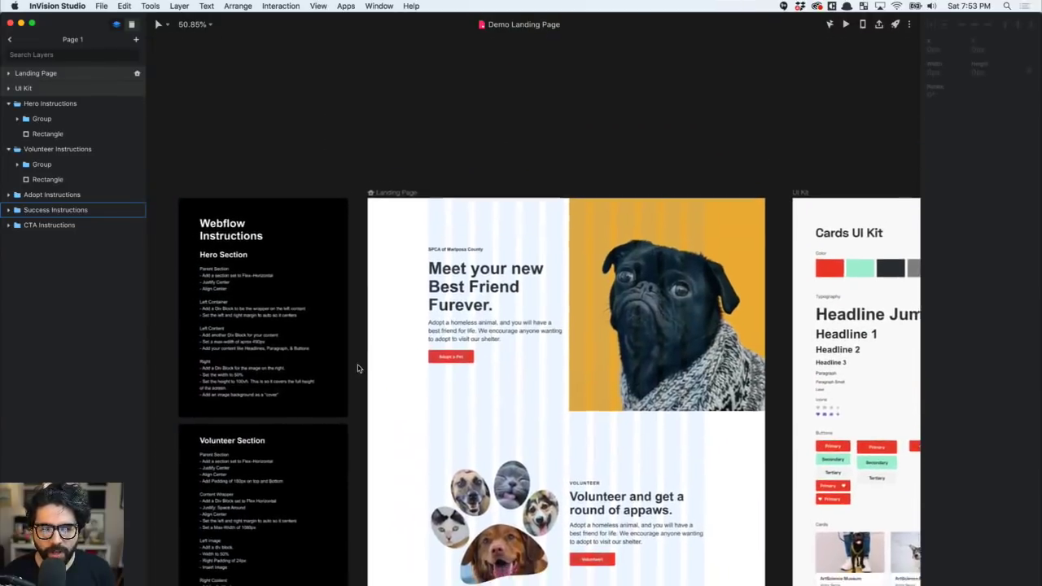
# - Switch back to Chrome, close the published page, and leave the Designer for the Webflow project dashboard
pyautogui.press('super+Tab')
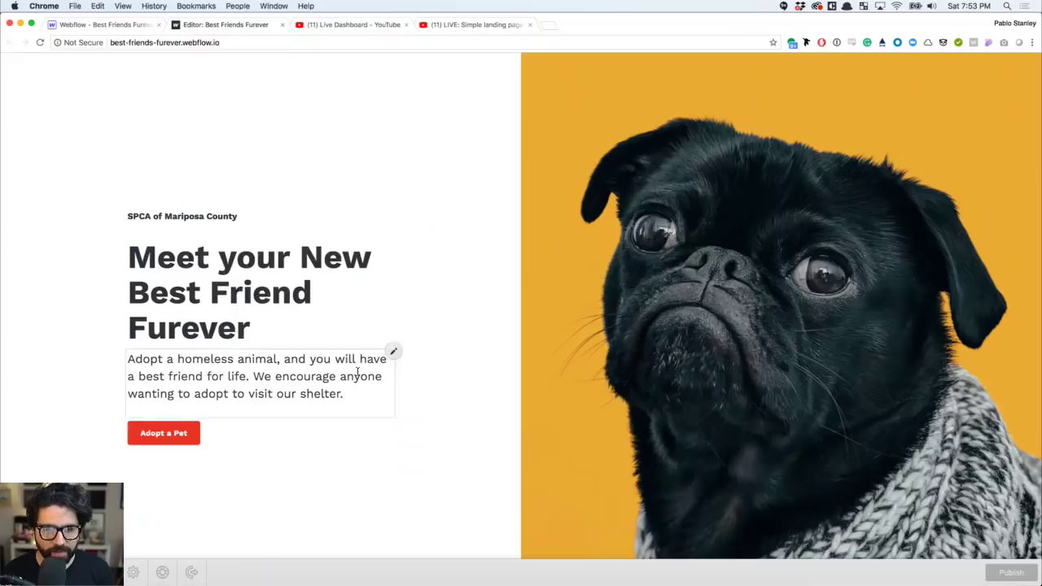
pyautogui.click(281, 25)
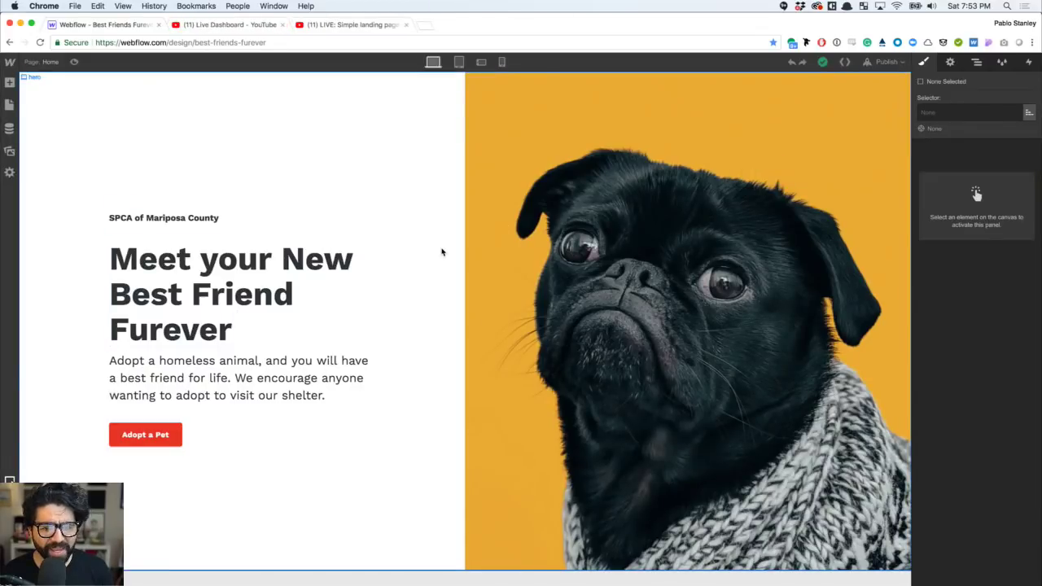
pyautogui.scroll(-5, 442, 250)
pyautogui.scroll(5, 442, 250)
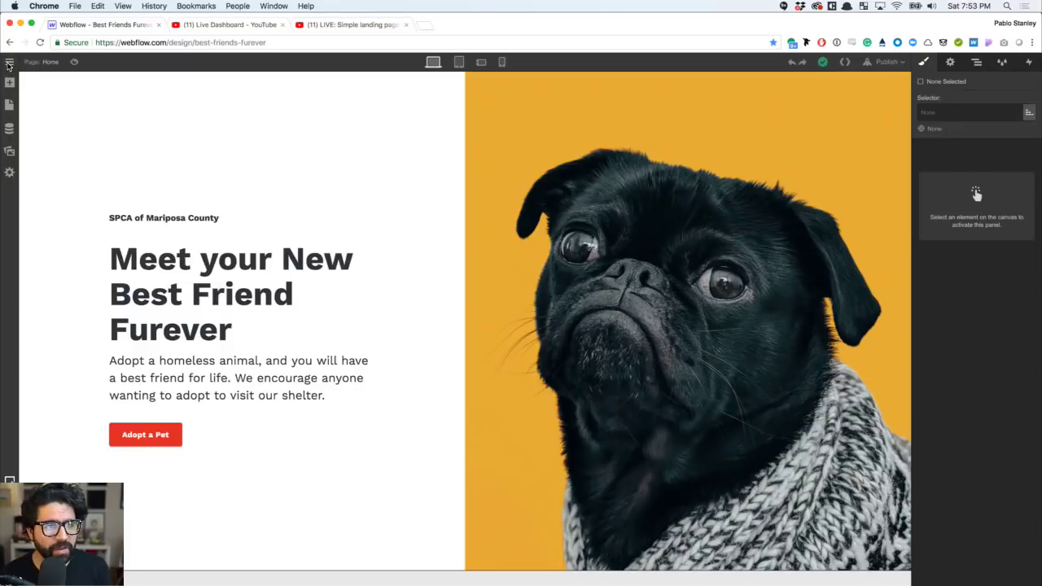
pyautogui.moveTo(9, 63)
pyautogui.click(54, 71)
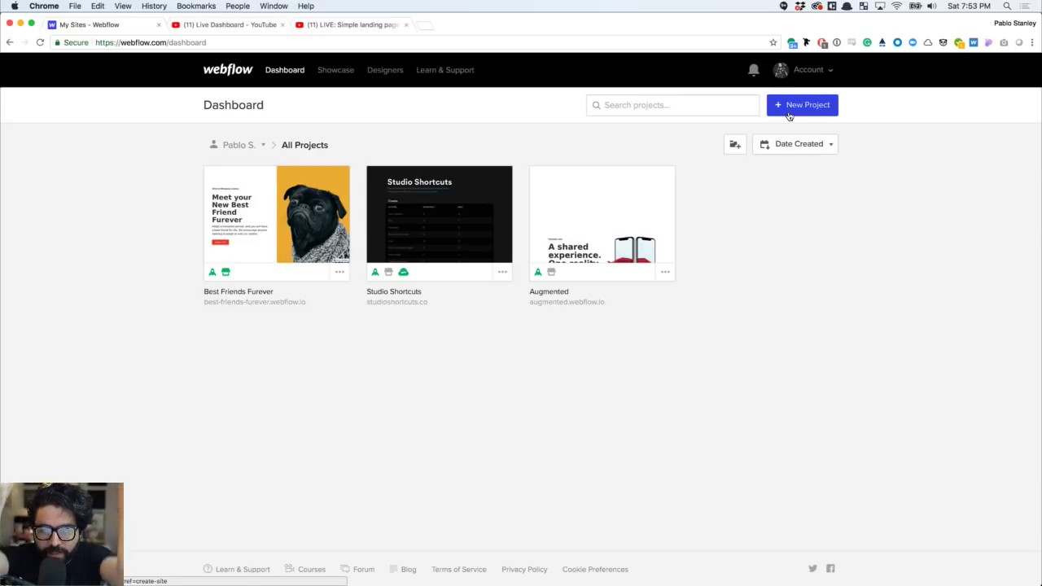
# - Start a new project and look through the available starting points and templates
pyautogui.click(787, 112)
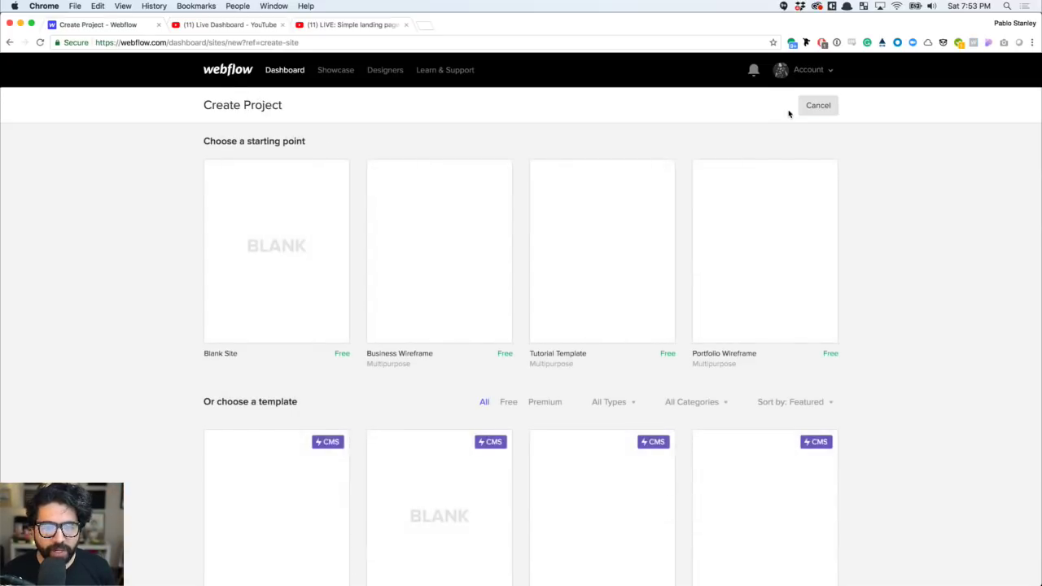
pyautogui.scroll(-3, 402, 336)
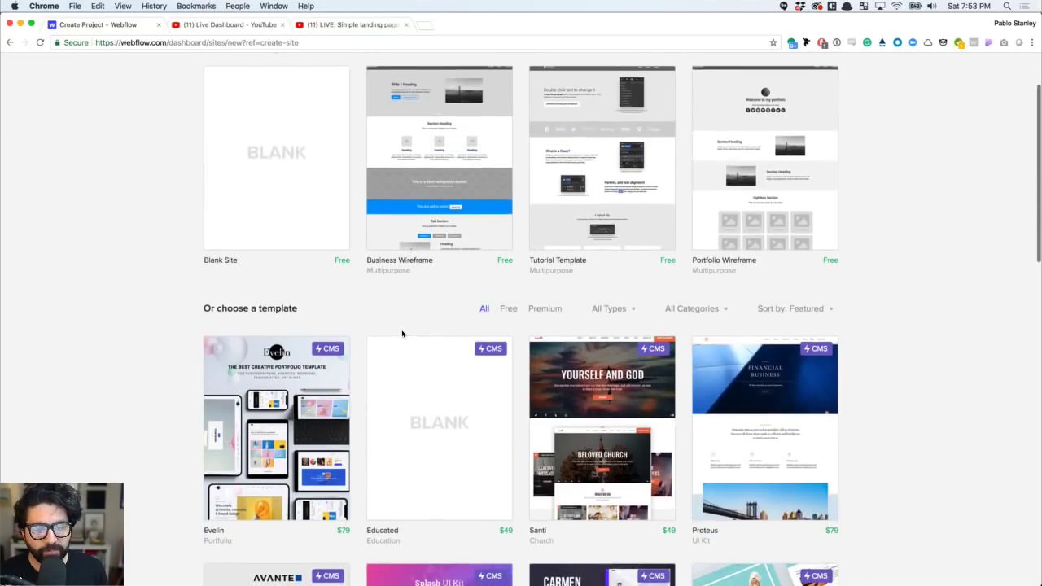
pyautogui.scroll(3, 402, 334)
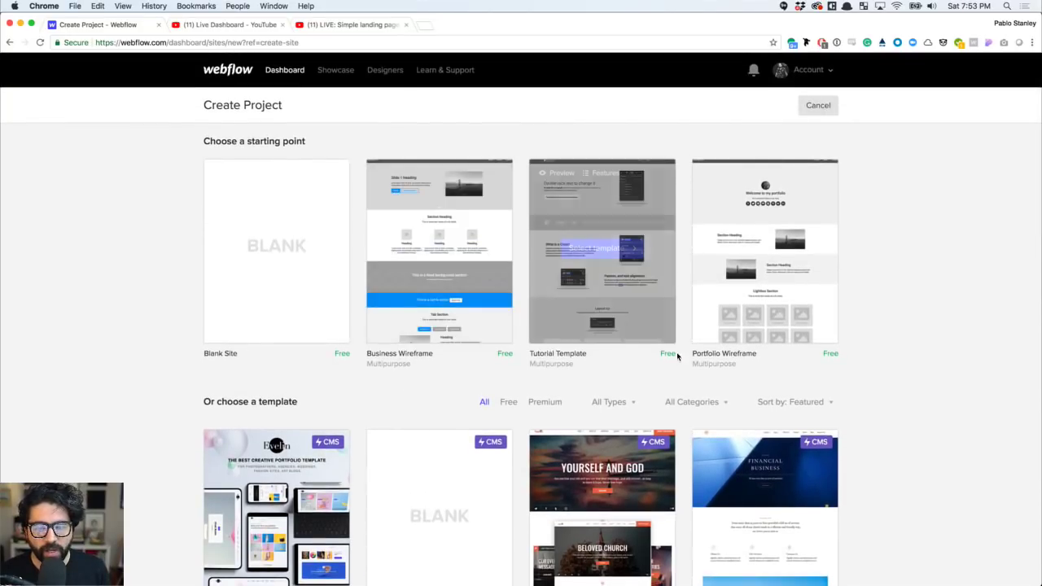
pyautogui.scroll(-3, 463, 343)
pyautogui.scroll(-1, 463, 343)
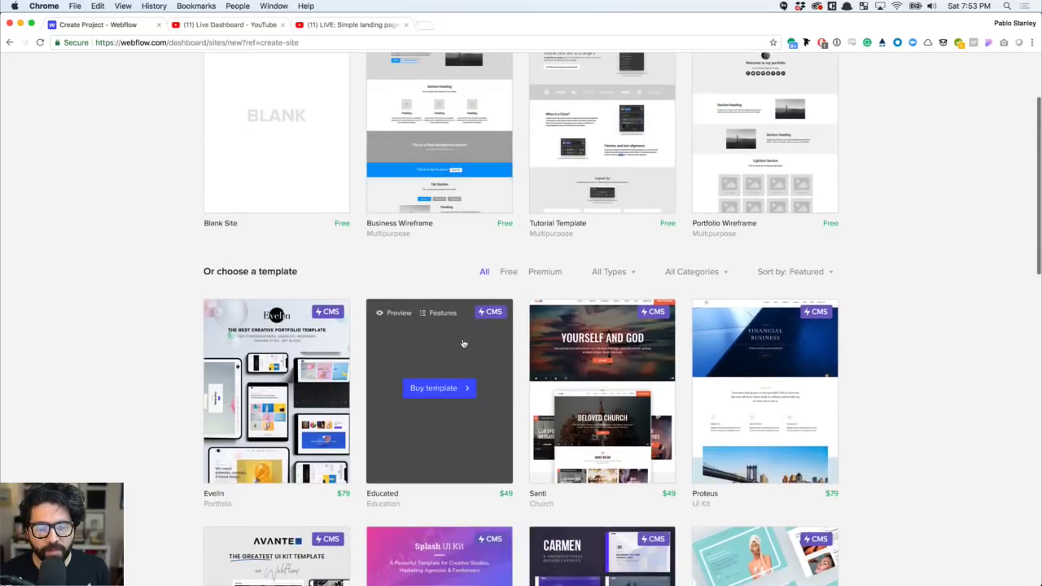
pyautogui.scroll(4, 462, 343)
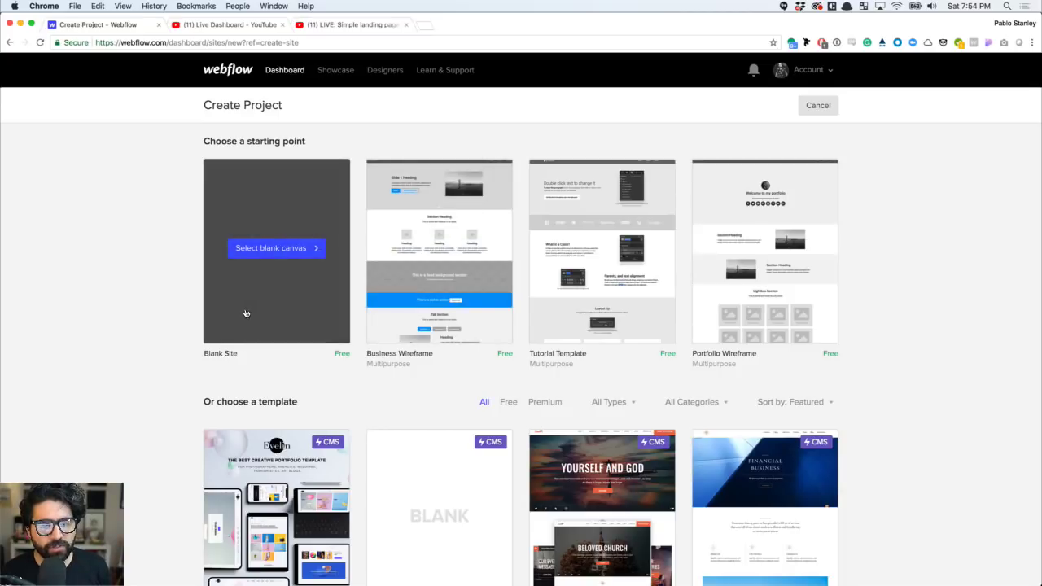
pyautogui.scroll(-10, 268, 311)
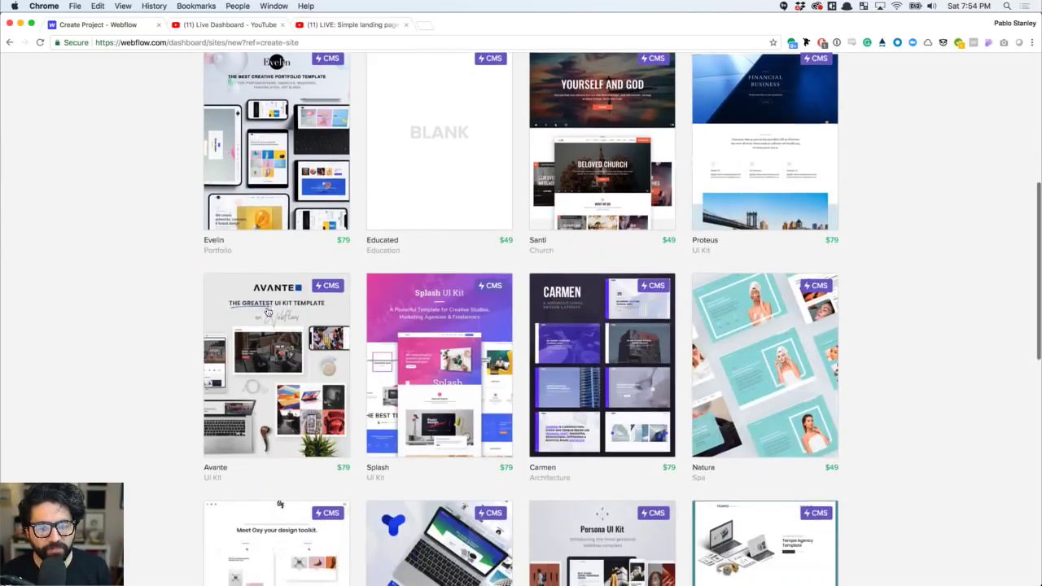
pyautogui.scroll(-3, 268, 311)
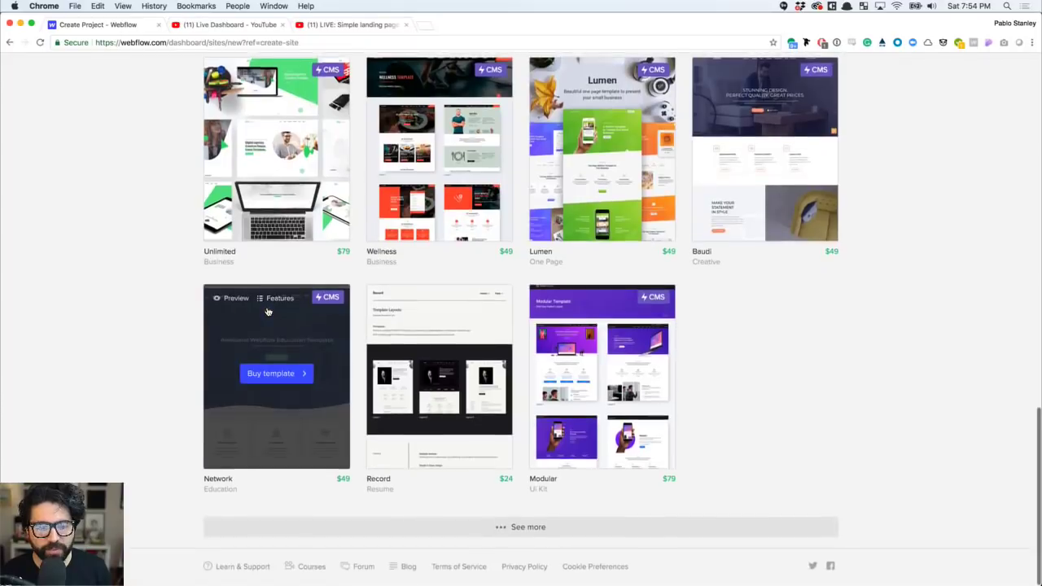
pyautogui.scroll(5, 268, 311)
pyautogui.scroll(8, 268, 311)
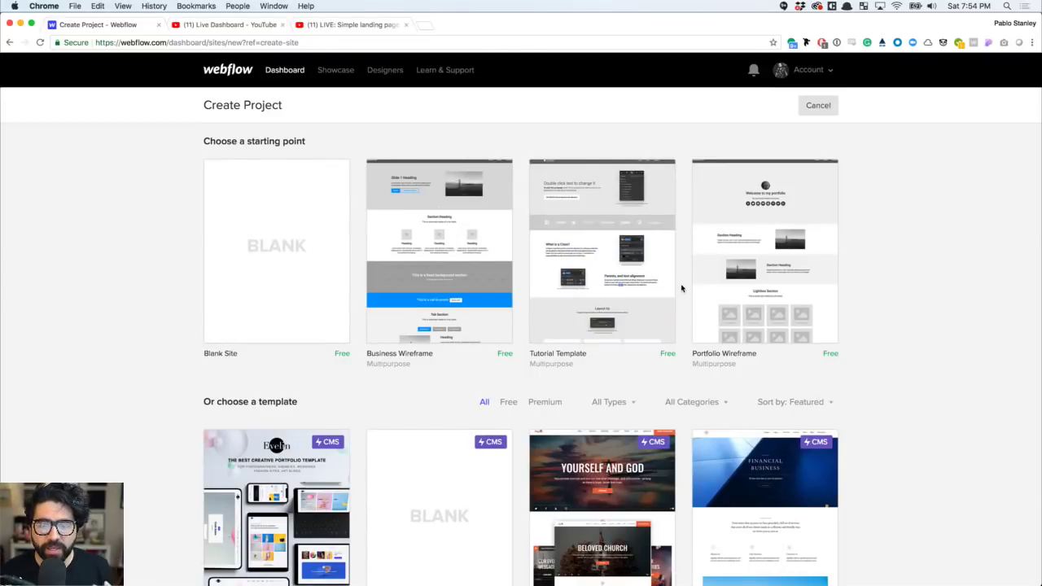
pyautogui.moveTo(581, 207)
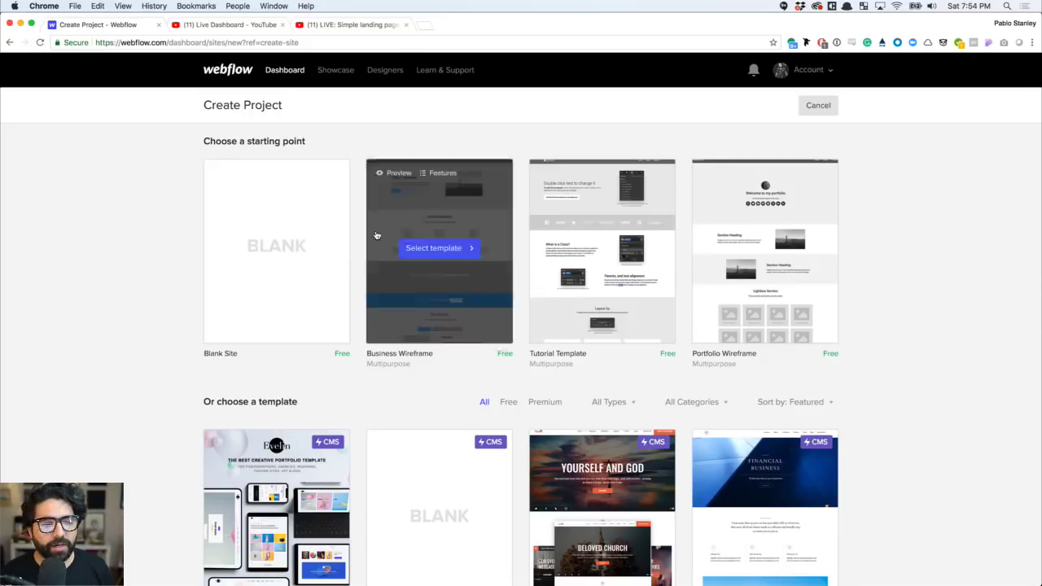
# - Create a project from the blank site and name it Sketch-Together-Test-Webflow
pyautogui.click(281, 246)
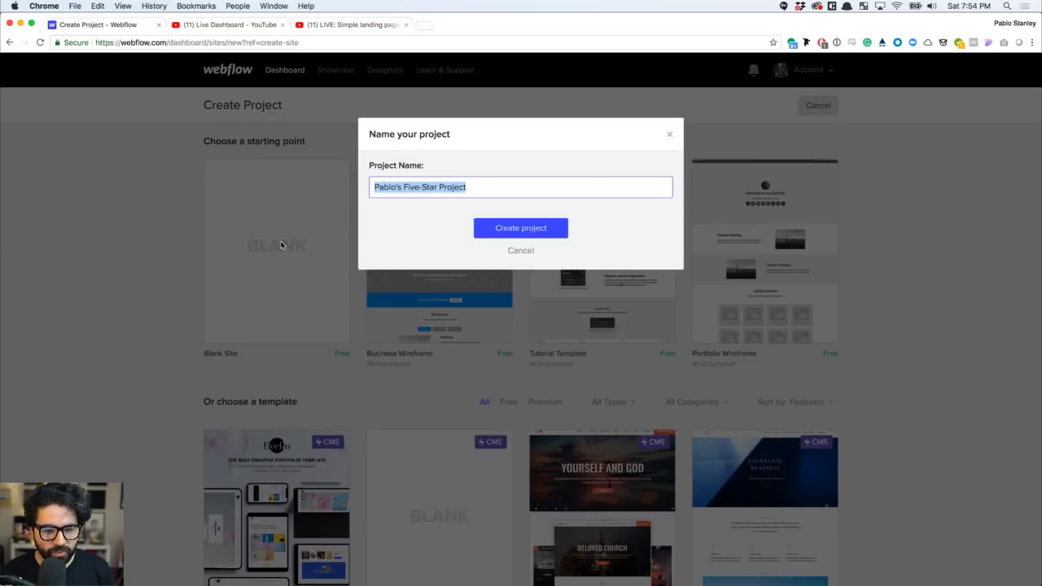
pyautogui.write('S')
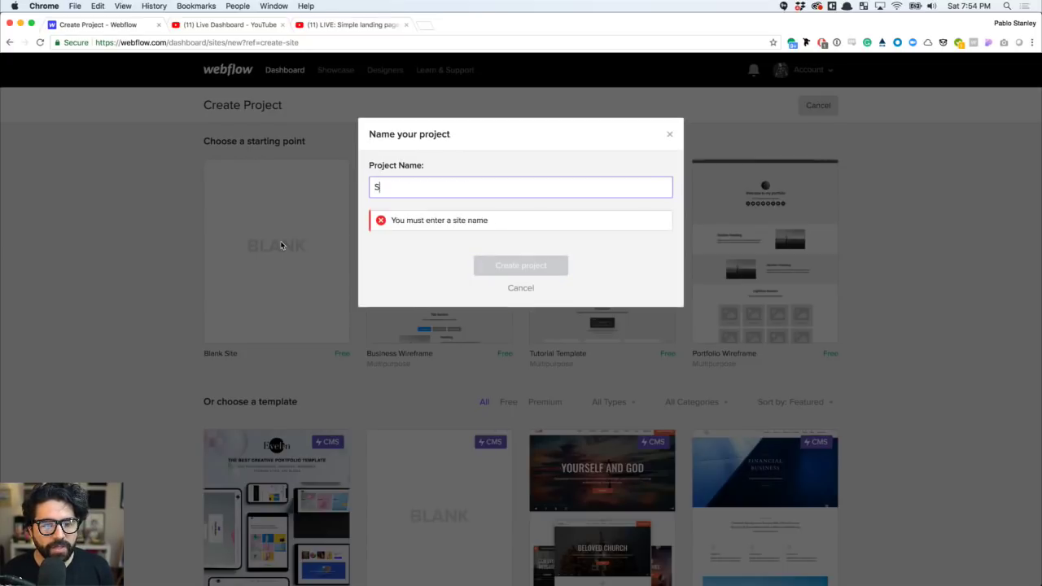
pyautogui.write('ketch-Togeth')
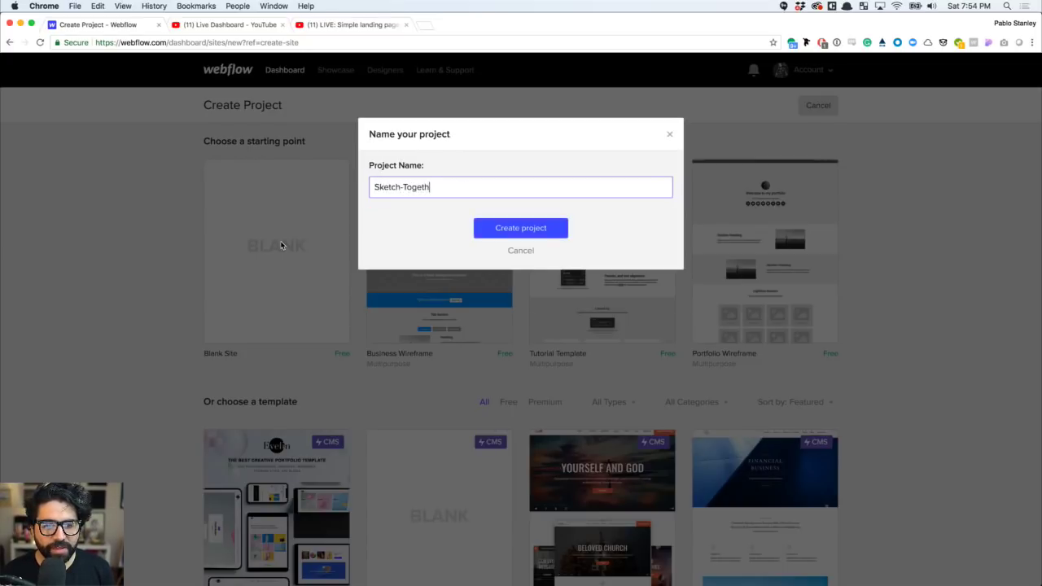
pyautogui.write('er-Sest')
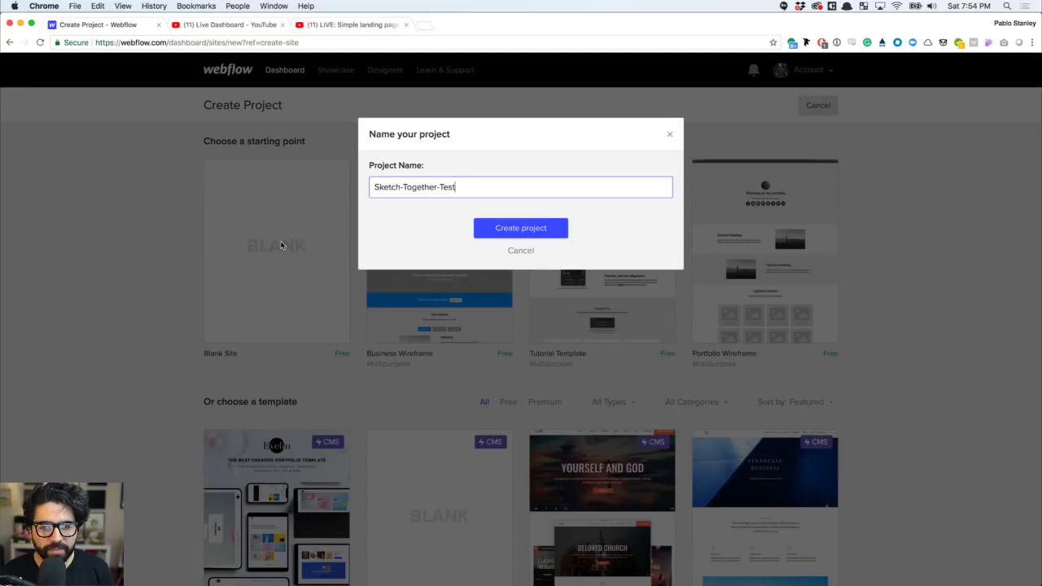
pyautogui.write('-')
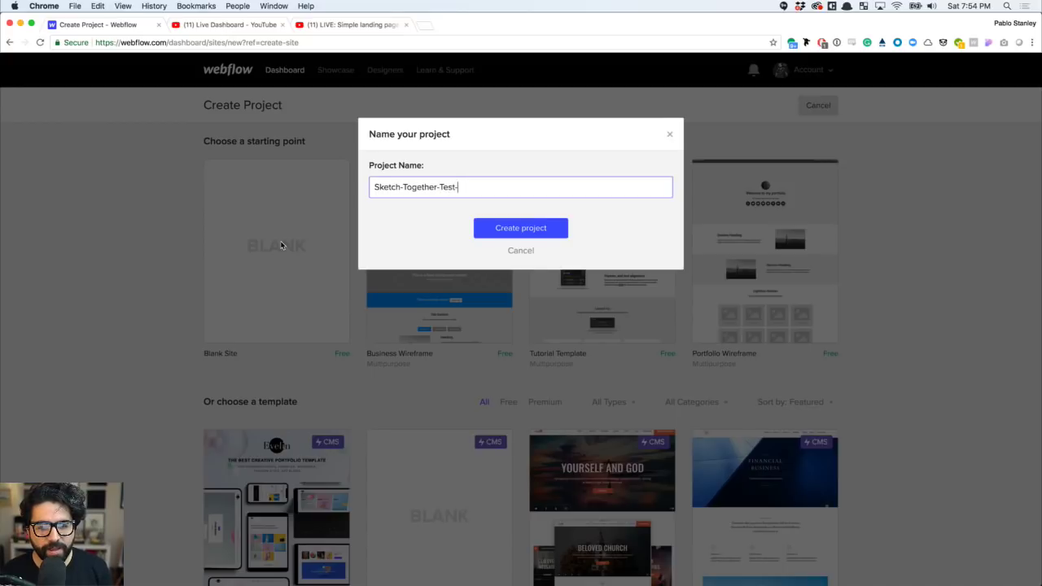
pyautogui.write('Webflow')
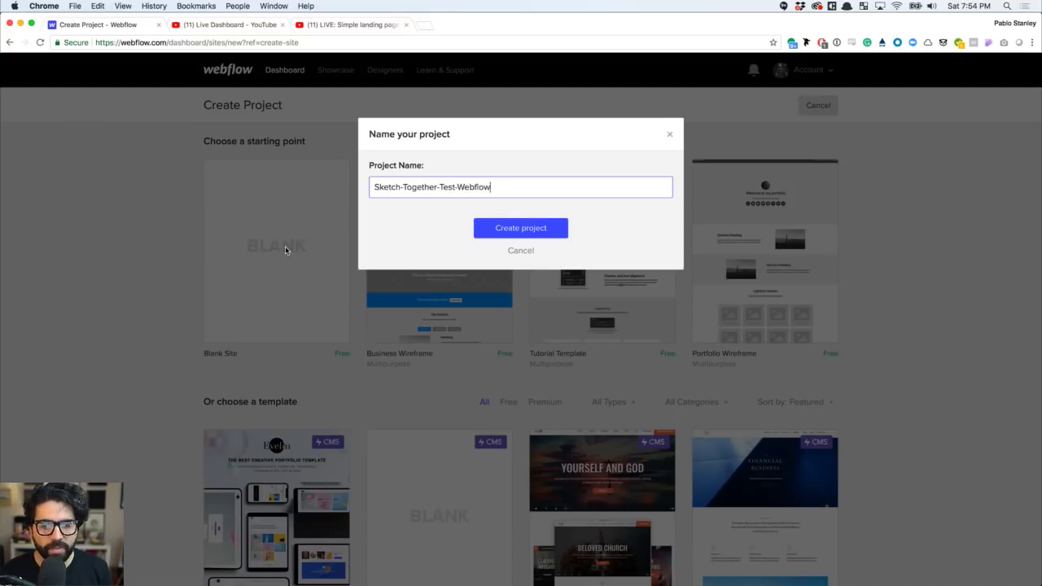
pyautogui.click(494, 228)
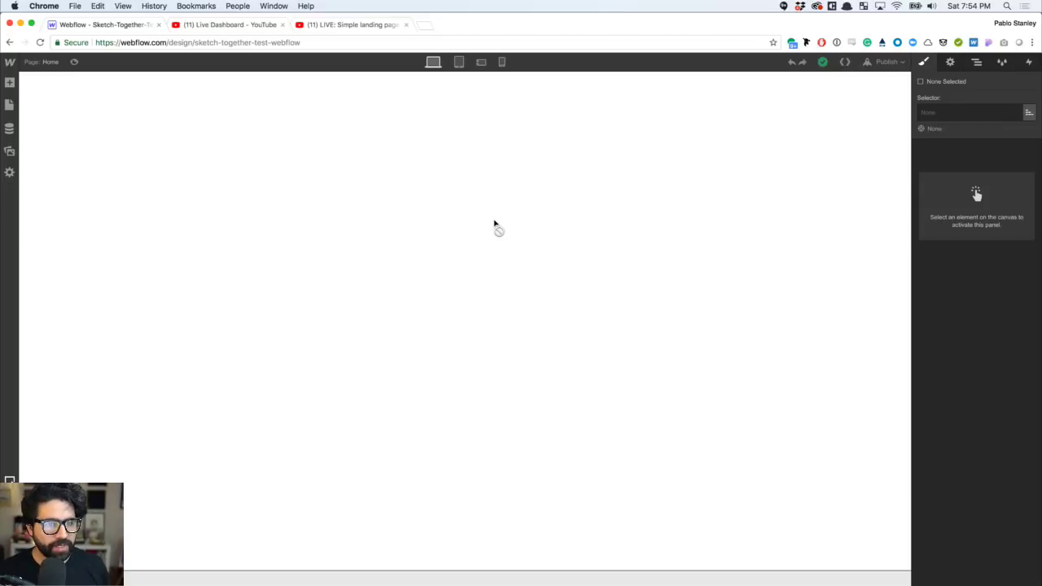
# - Select the Body of the blank page and look over its style settings from Layout to Effects
pyautogui.click(86, 197)
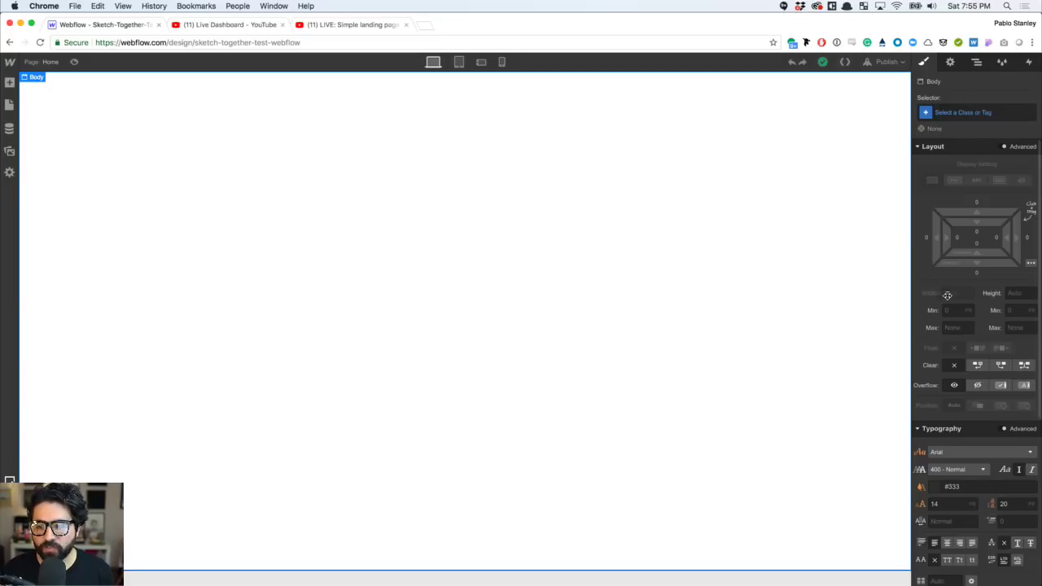
pyautogui.scroll(-5, 965, 269)
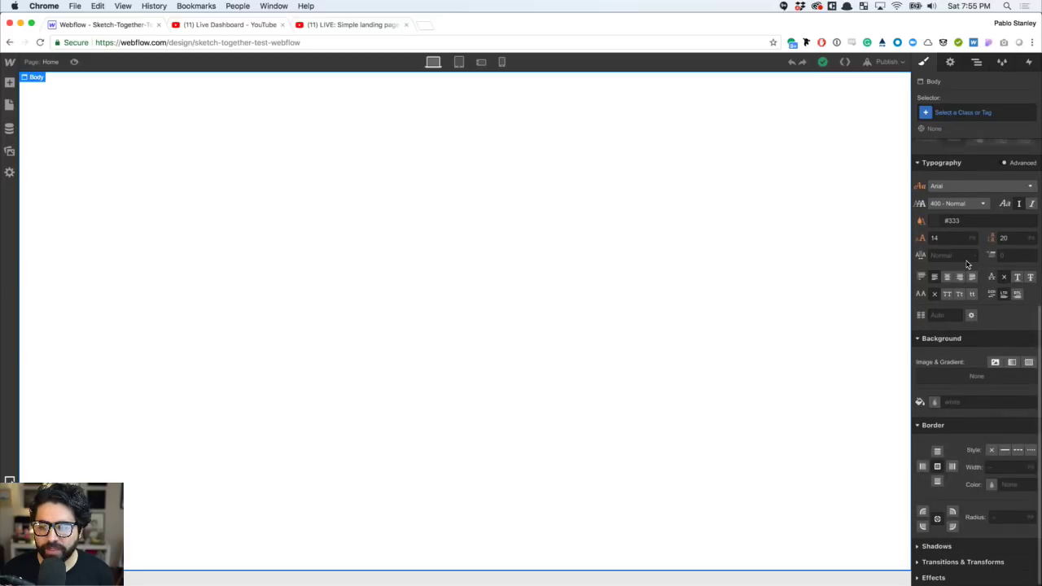
pyautogui.scroll(5, 965, 268)
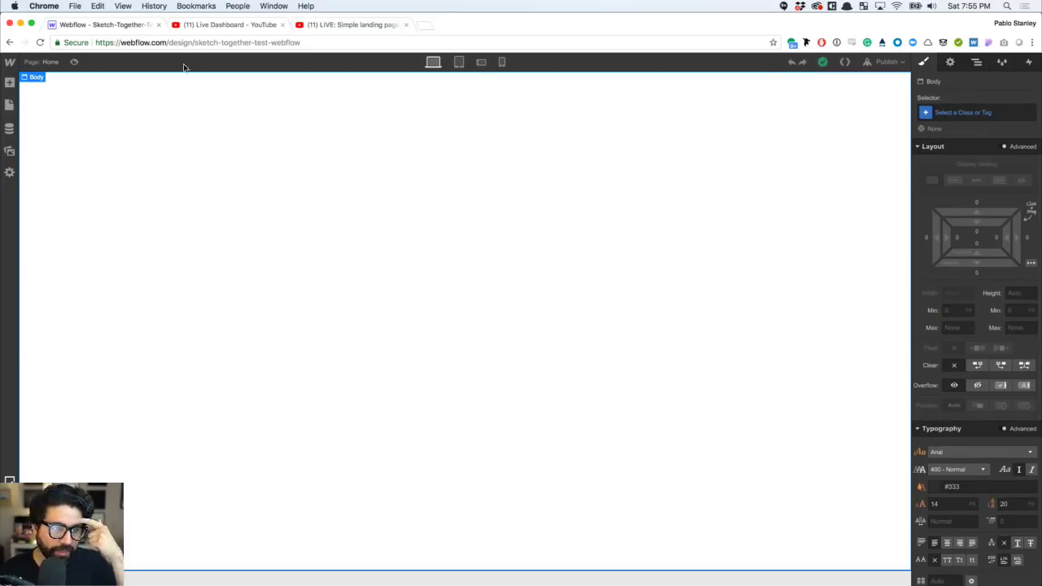
# - Leave the blank project for the dashboard and open the Best Friends Furever project in the Designer
pyautogui.click(10, 63)
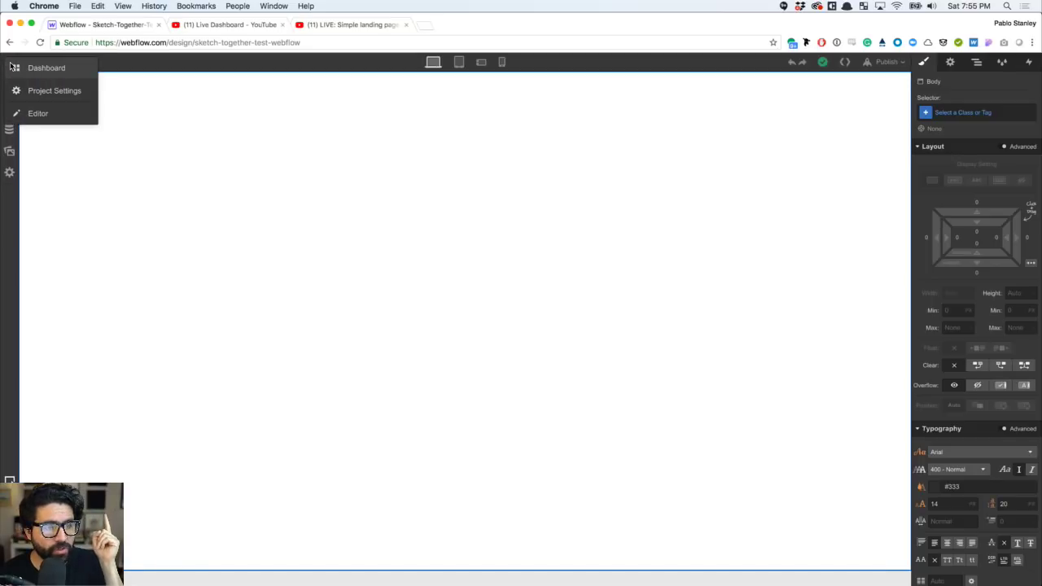
pyautogui.click(42, 69)
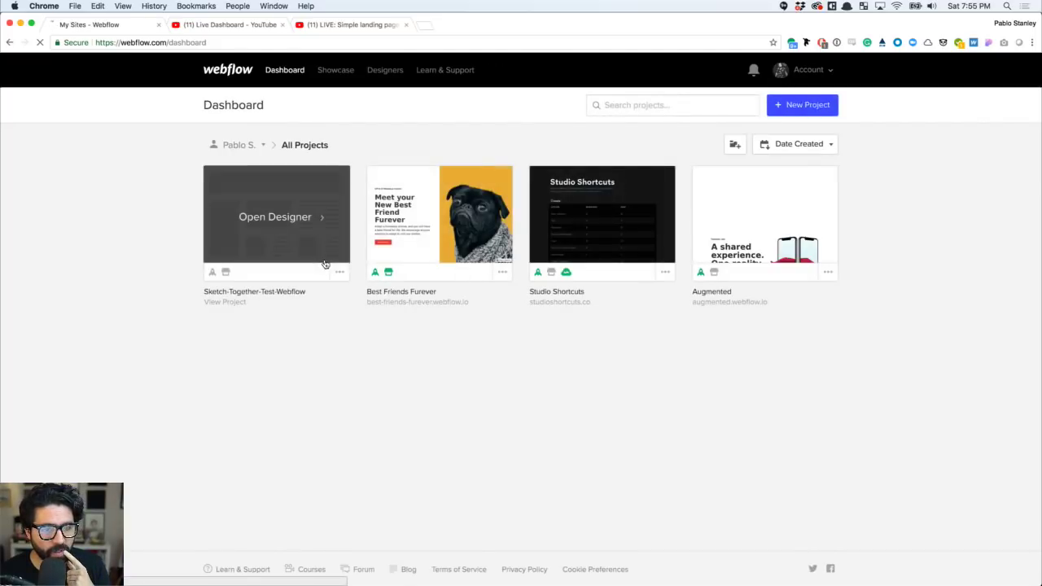
pyautogui.click(455, 218)
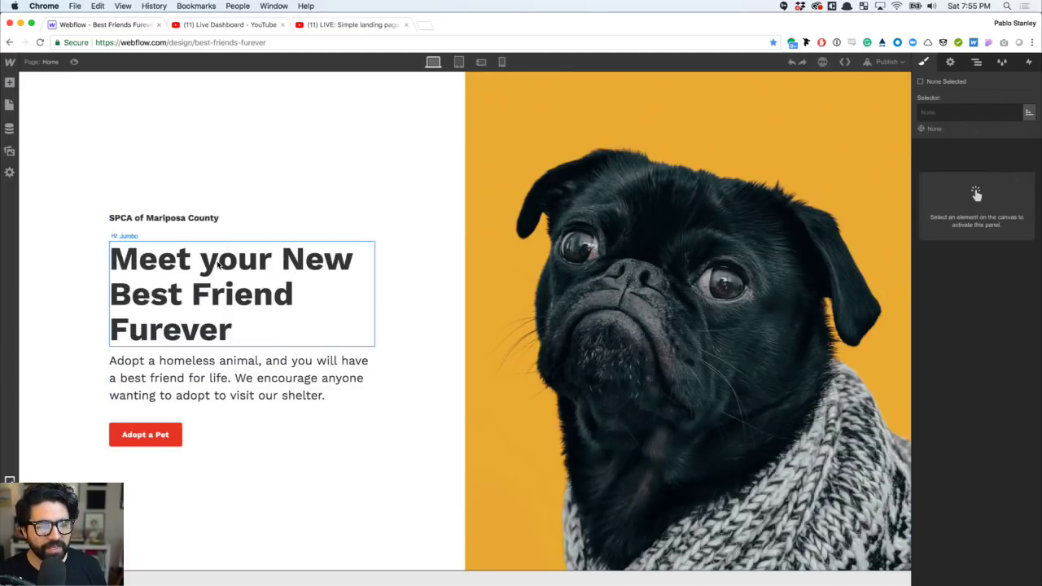
# - Select the hero heading "Meet your New Best Friend Furever" and examine its style properties and element settings
pyautogui.click(218, 264)
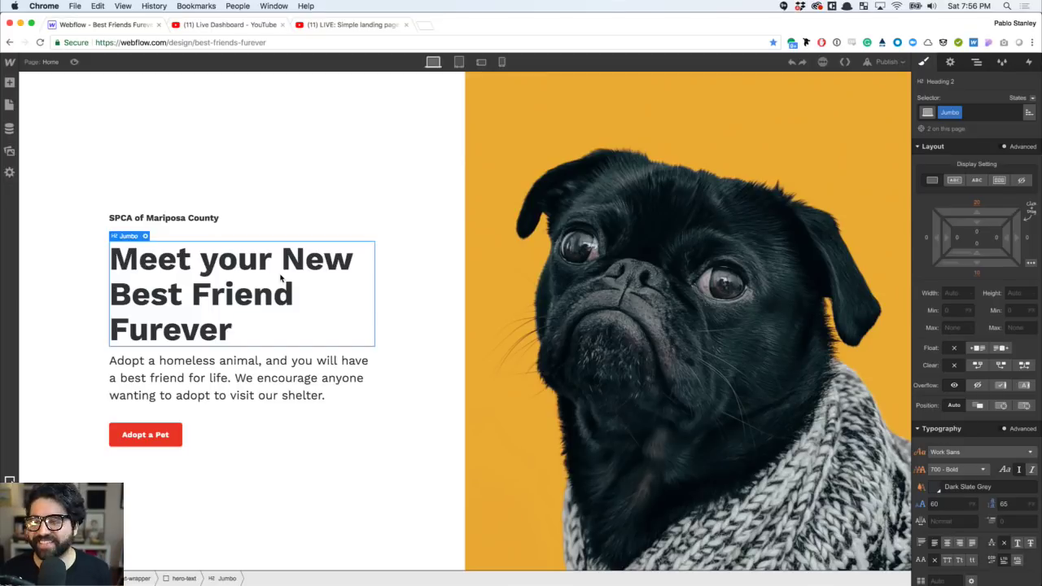
pyautogui.scroll(-3, 966, 231)
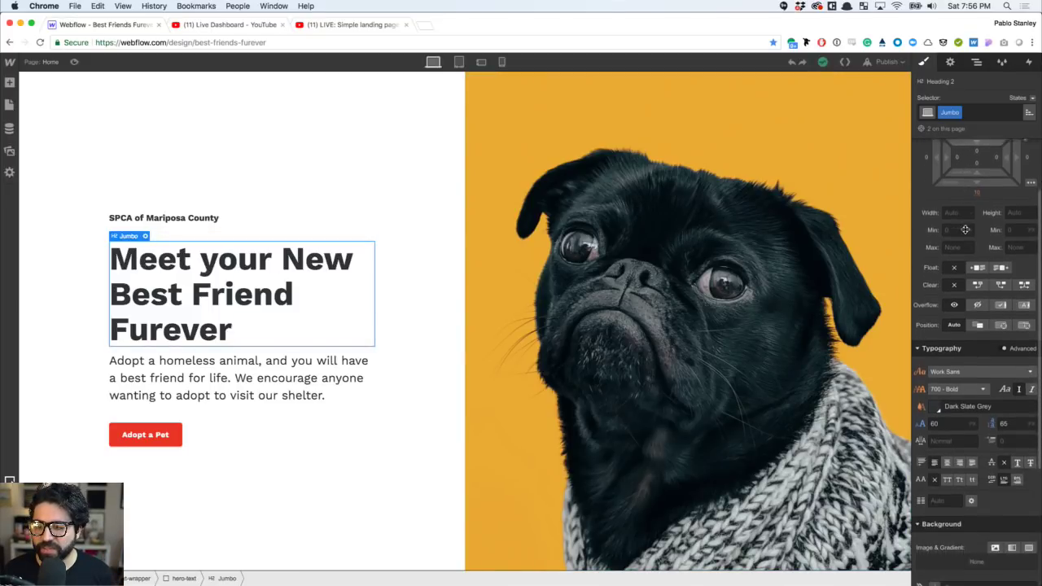
pyautogui.scroll(3, 966, 231)
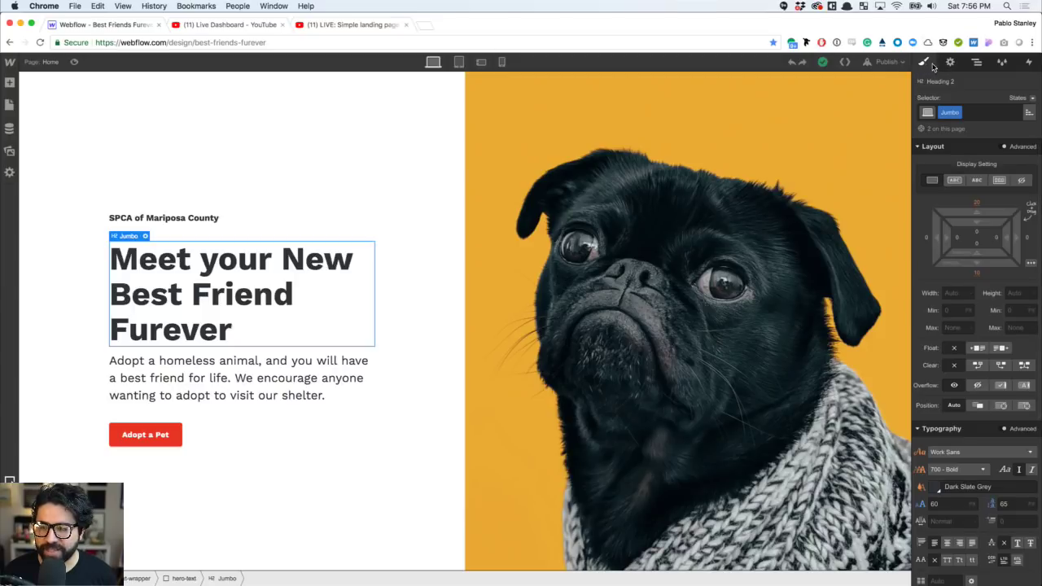
pyautogui.click(953, 64)
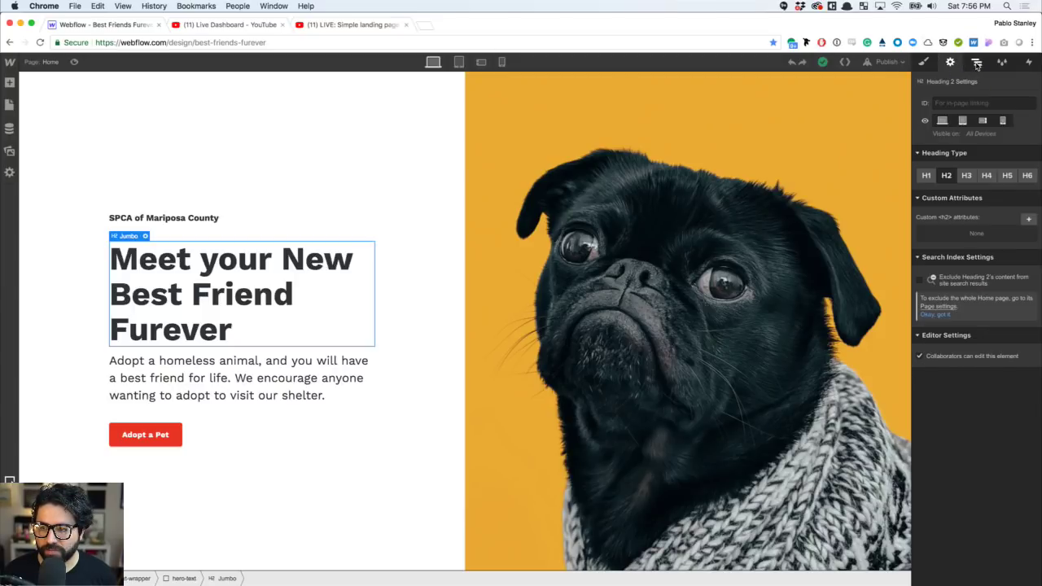
pyautogui.click(928, 62)
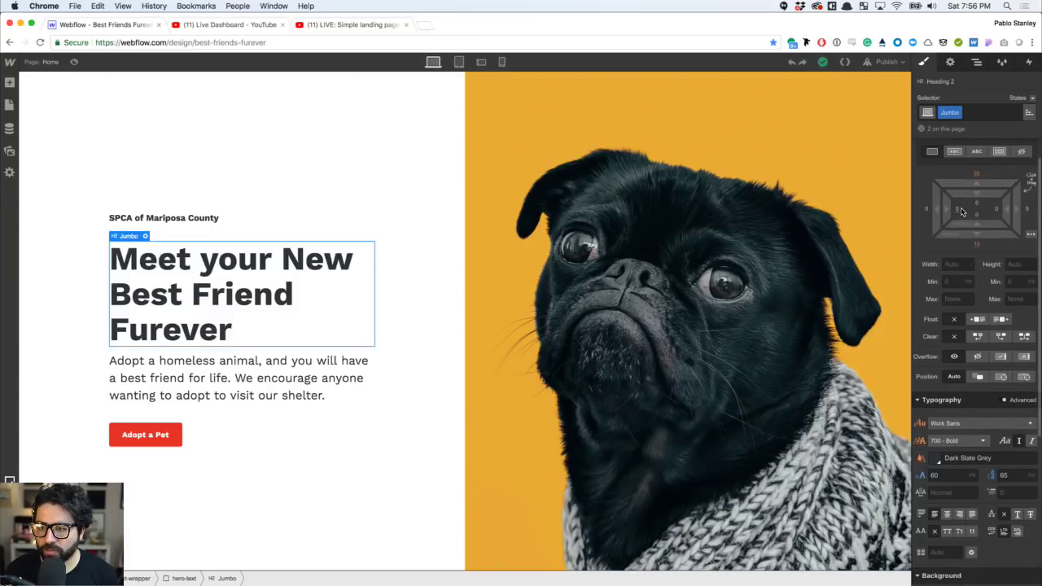
# - Collapse the Layout, Typography, Background and Border style sections of the hero heading
pyautogui.click(918, 147)
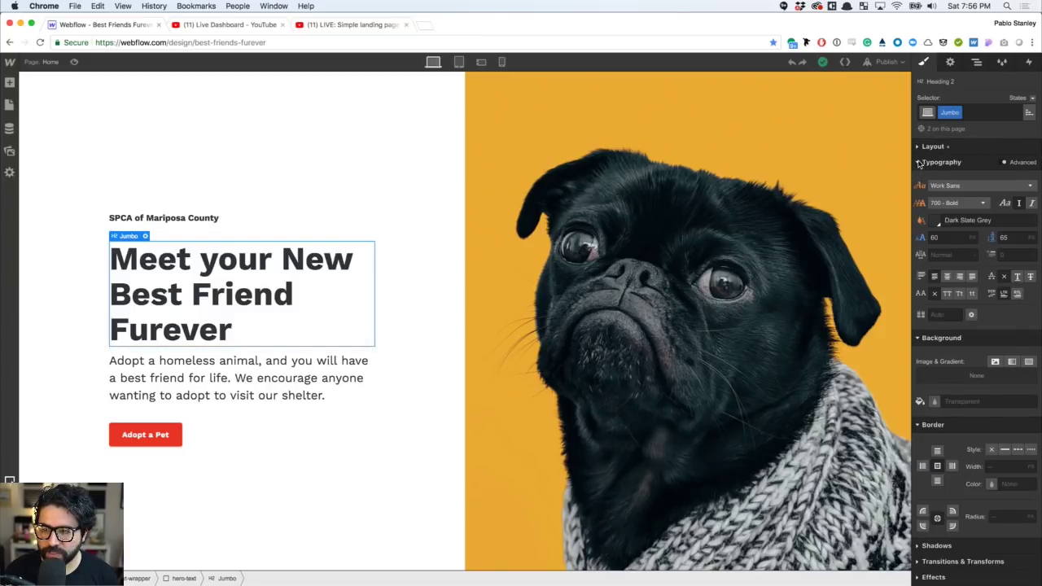
pyautogui.click(918, 162)
pyautogui.click(919, 179)
pyautogui.click(920, 195)
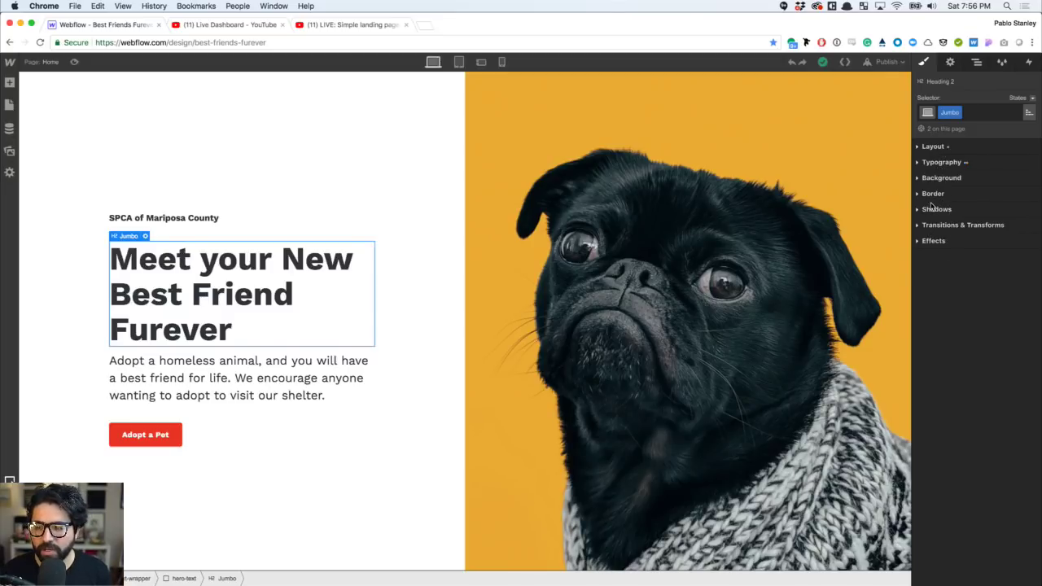
# - Expand the heading's Layout settings, try larger top and bottom margins, and undo the margin changes
pyautogui.click(928, 146)
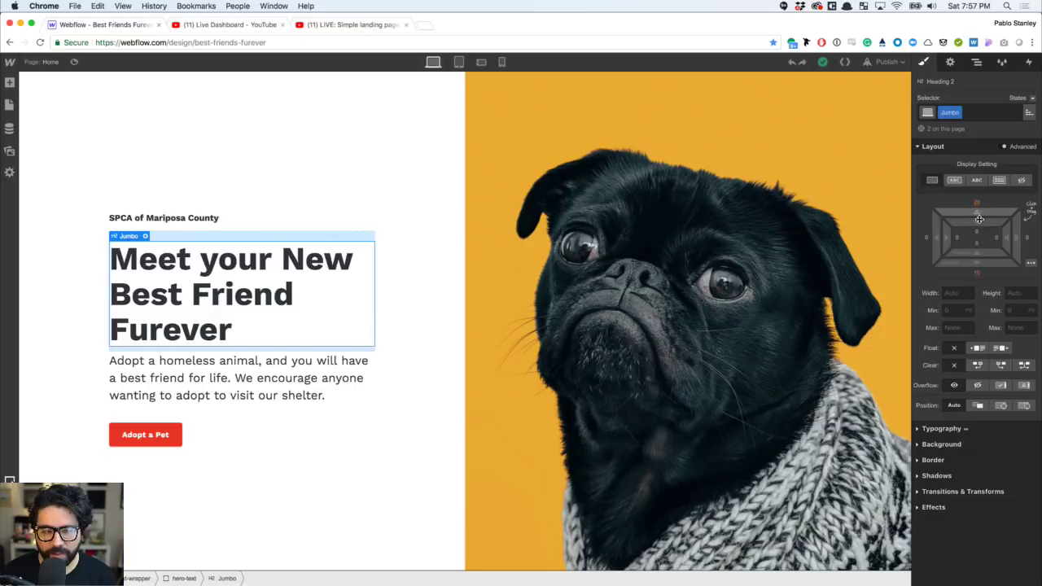
pyautogui.moveTo(979, 218); pyautogui.dragTo(980, 152)
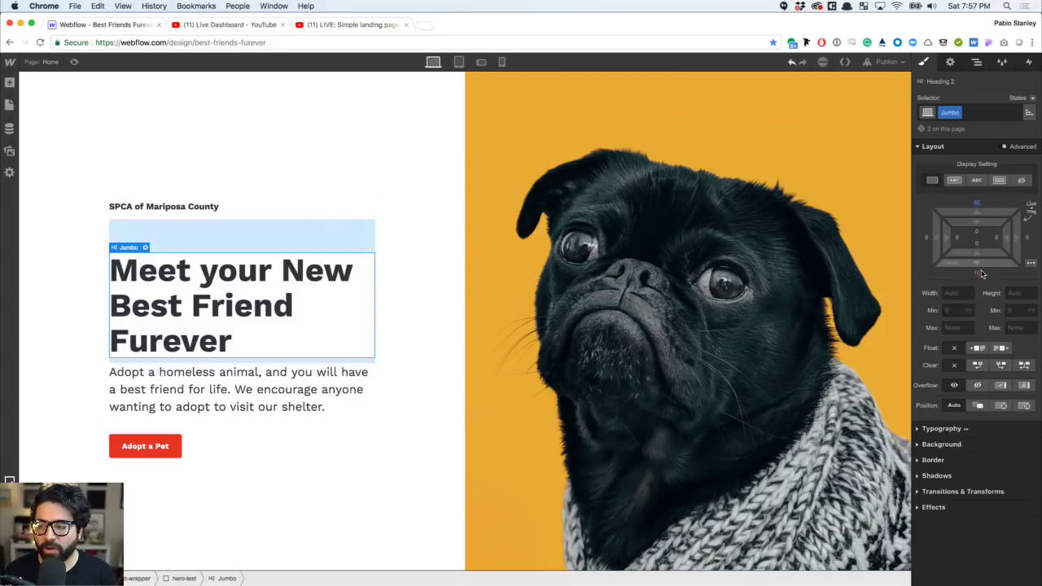
pyautogui.moveTo(981, 268); pyautogui.dragTo(989, 338)
pyautogui.press('super+z')
pyautogui.press('super+z')
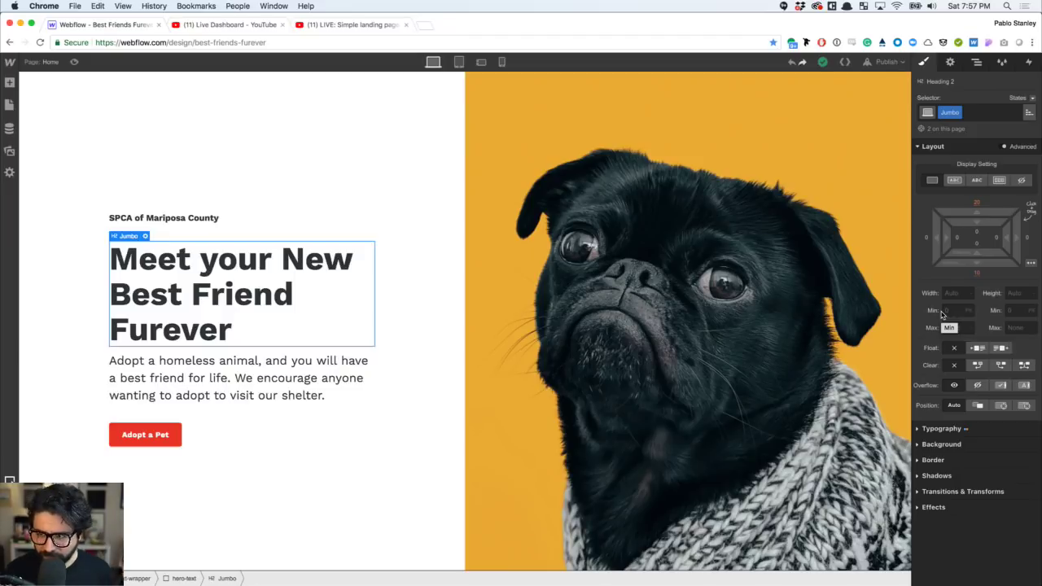
# - Hide and restore the advanced layout options for the hero heading, and collapse the Layout section
pyautogui.click(1006, 148)
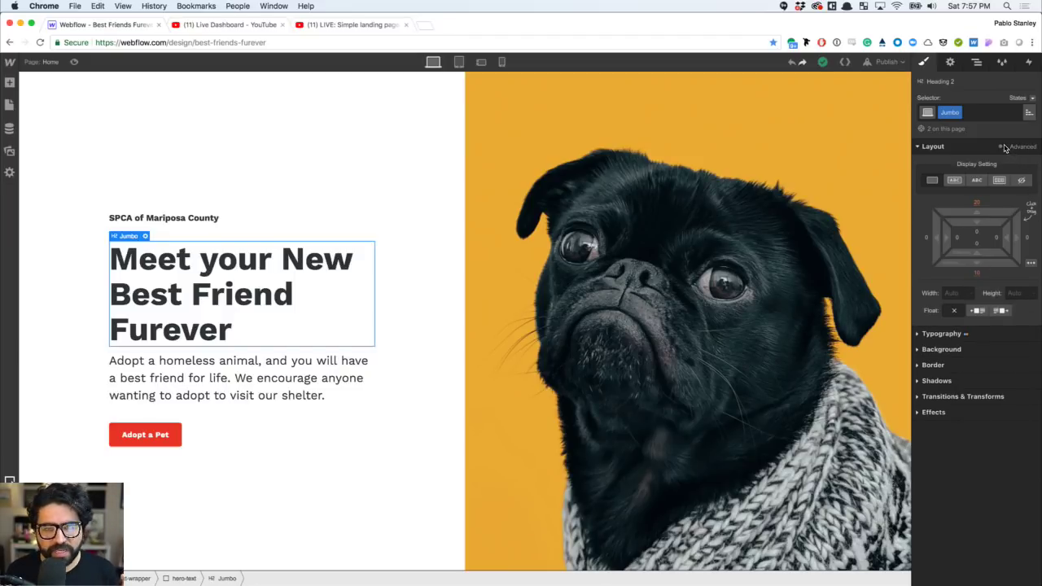
pyautogui.click(1003, 148)
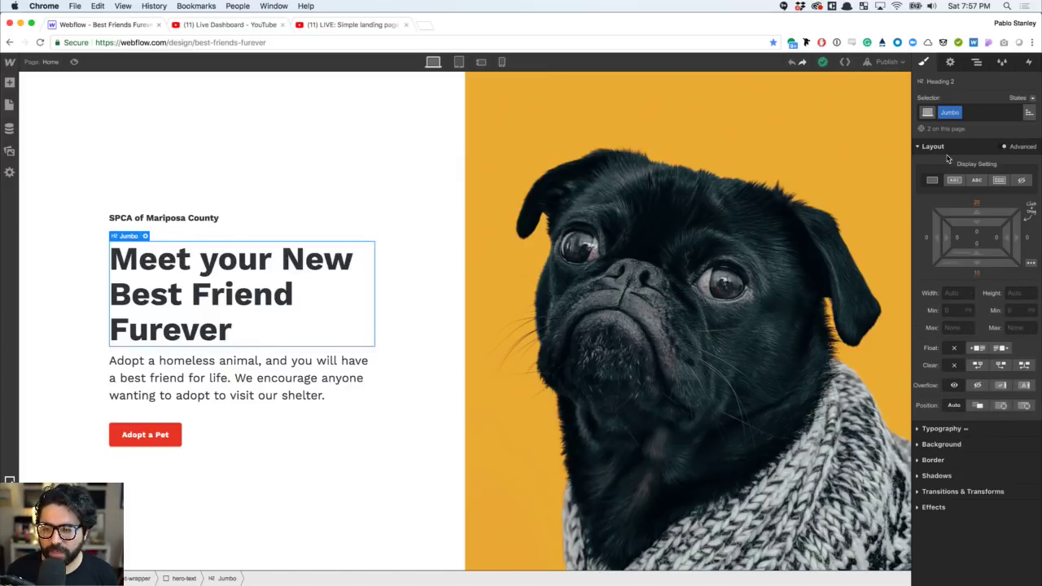
pyautogui.click(919, 147)
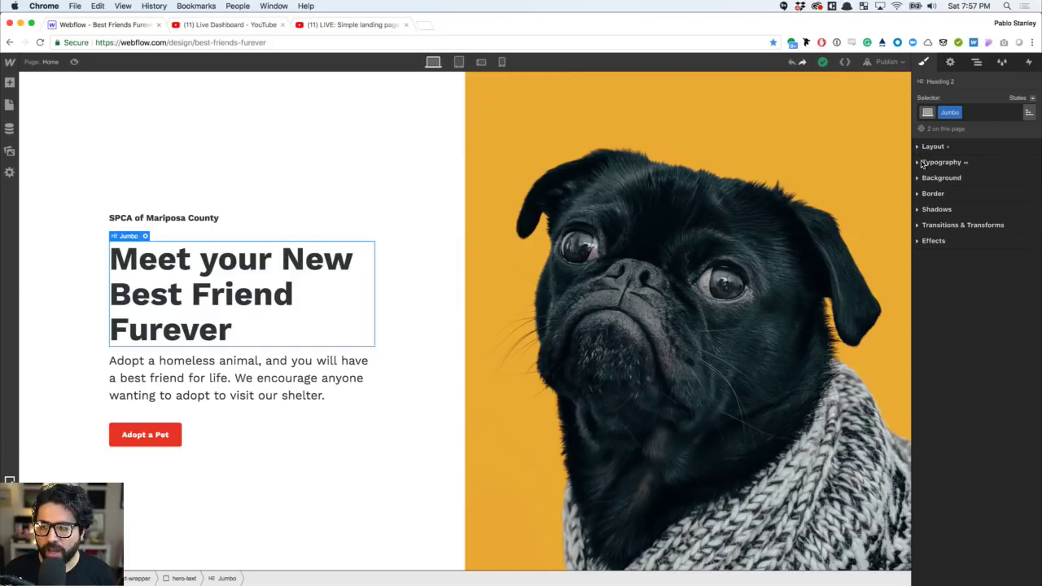
# - Examine the hero heading's Typography, Background and Shadows style sections one after another, and reopen its Layout settings
pyautogui.click(920, 163)
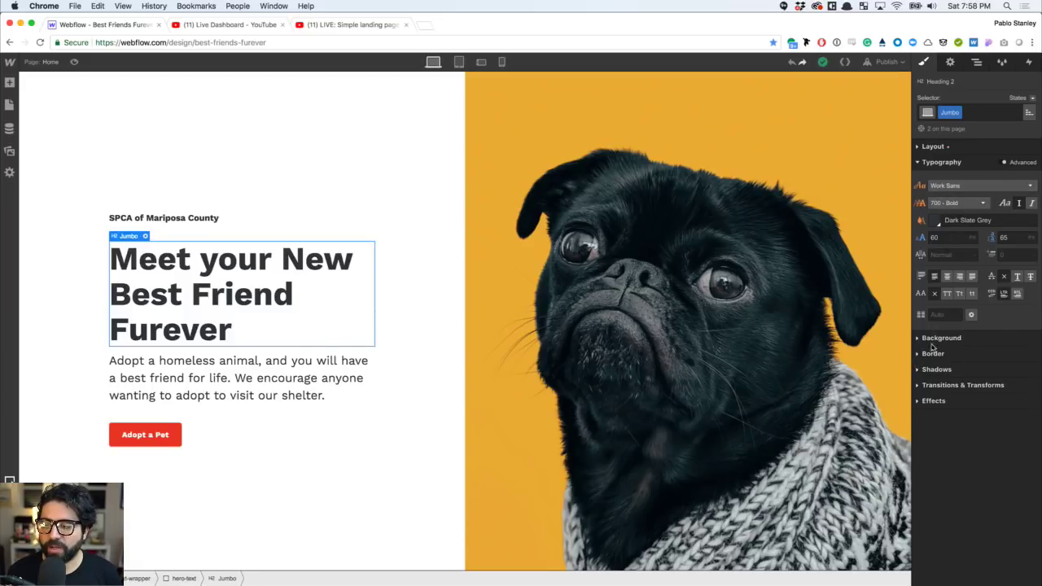
pyautogui.click(921, 165)
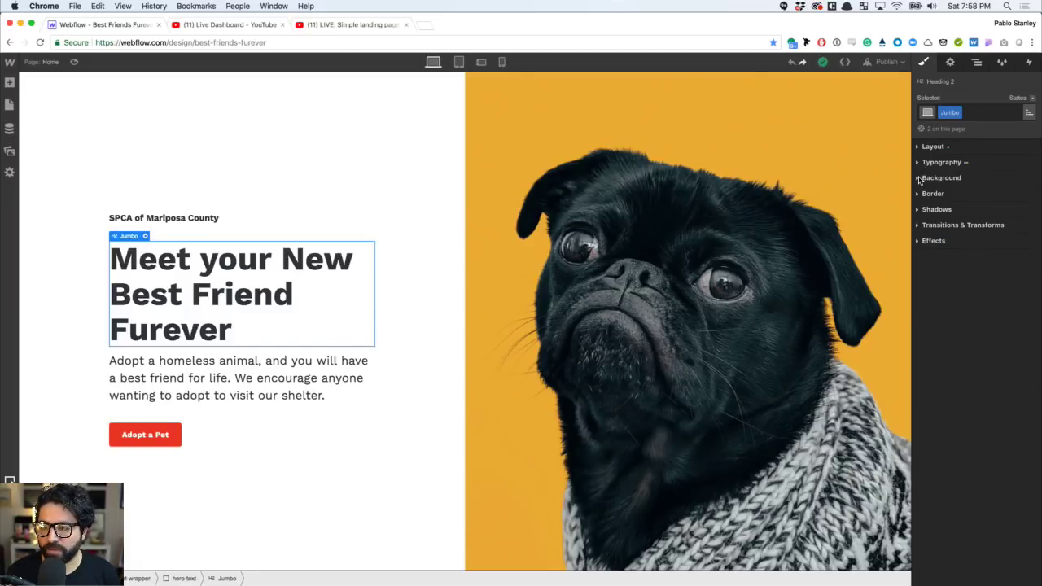
pyautogui.click(919, 179)
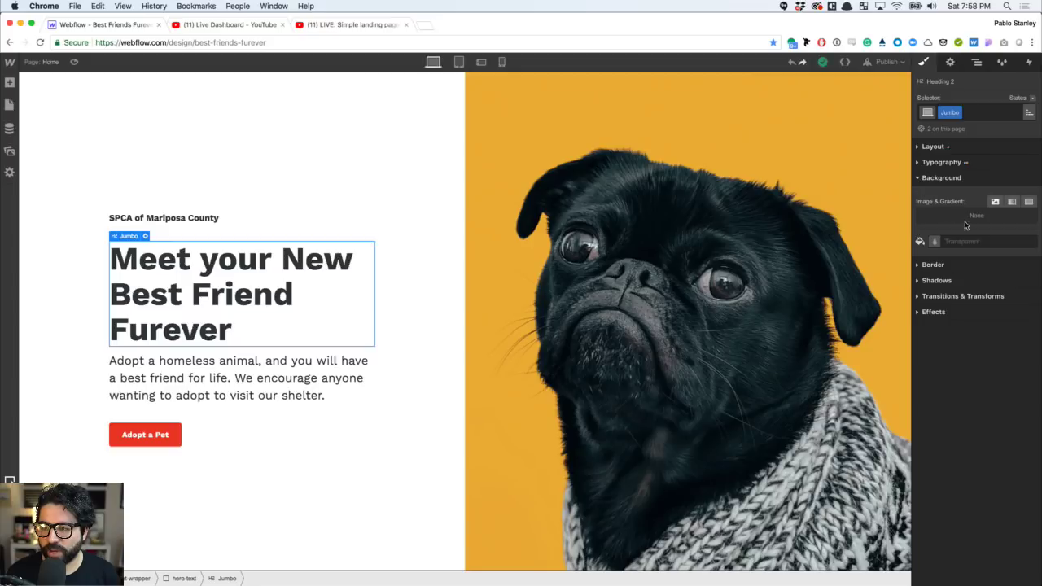
pyautogui.click(918, 281)
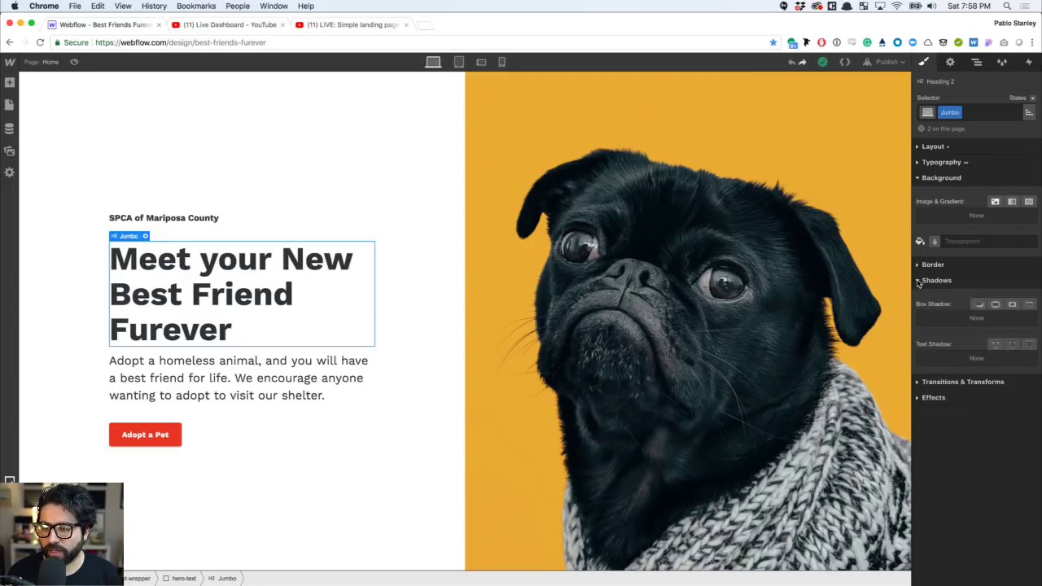
pyautogui.click(918, 281)
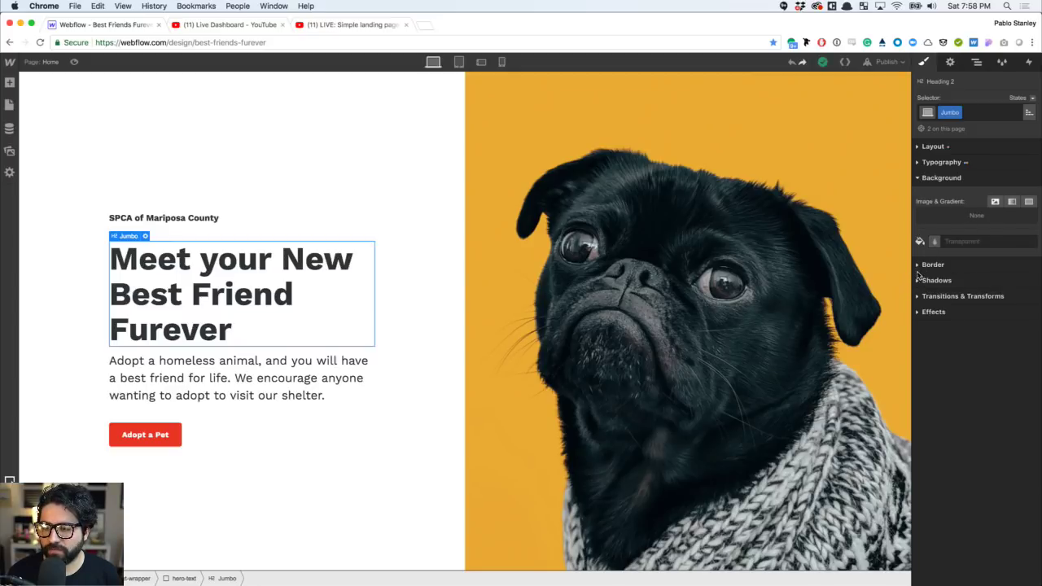
pyautogui.click(919, 178)
pyautogui.click(919, 147)
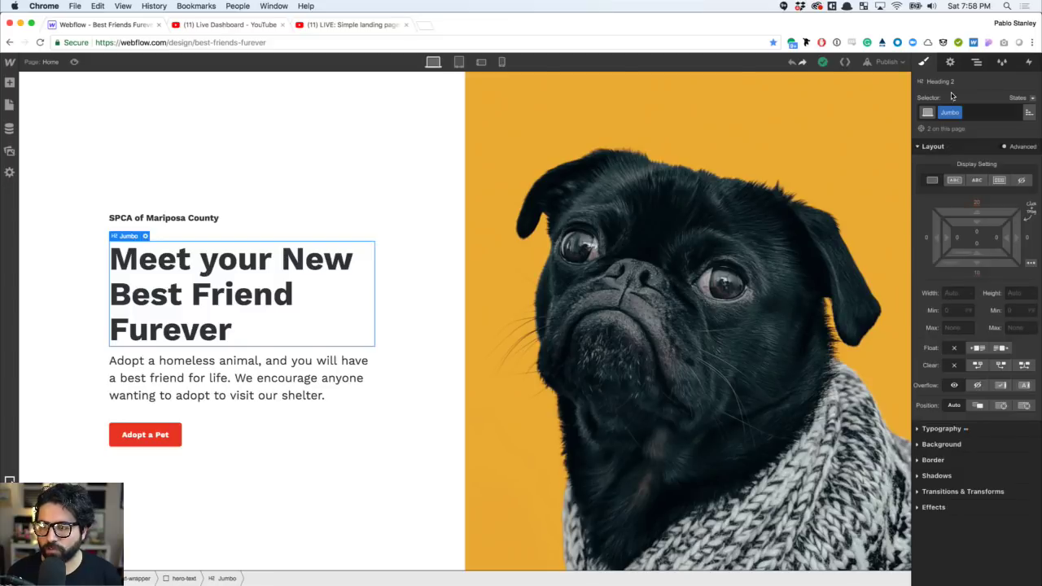
# - Compare the element settings of the hero paragraph and heading, try heading type H1 on the hero heading, and restore H2
pyautogui.click(950, 63)
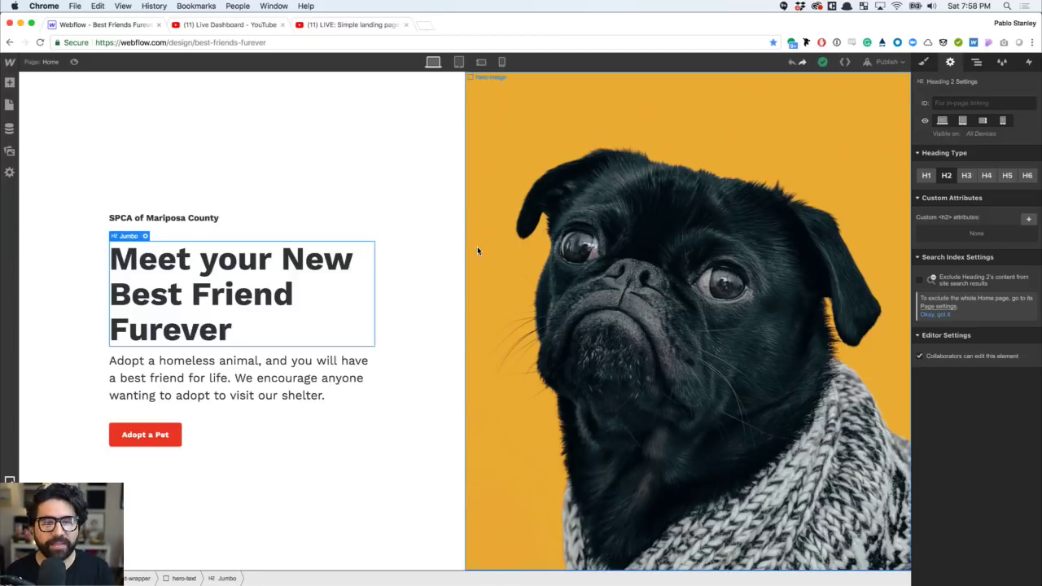
pyautogui.click(160, 367)
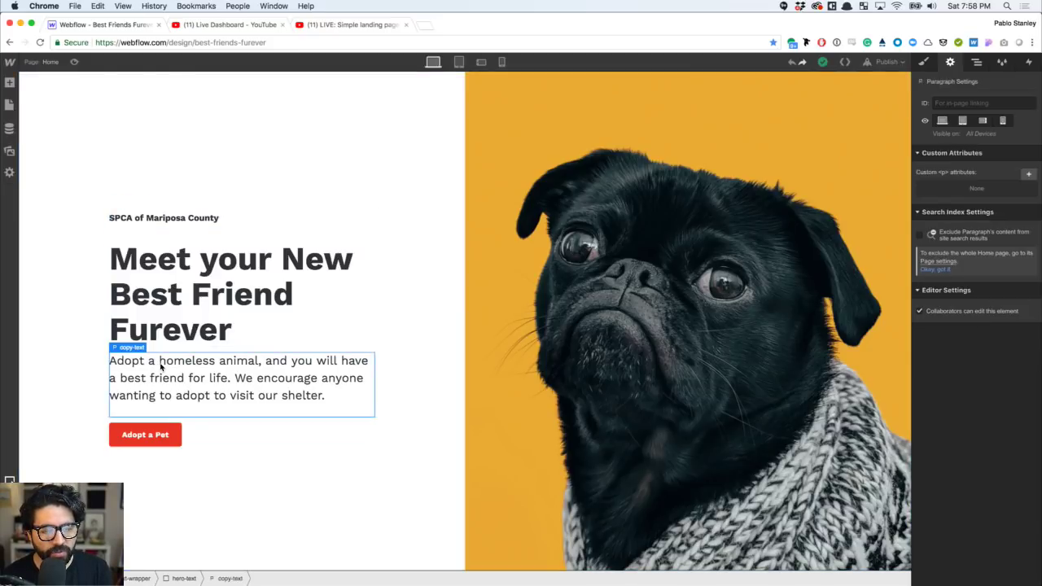
pyautogui.click(262, 289)
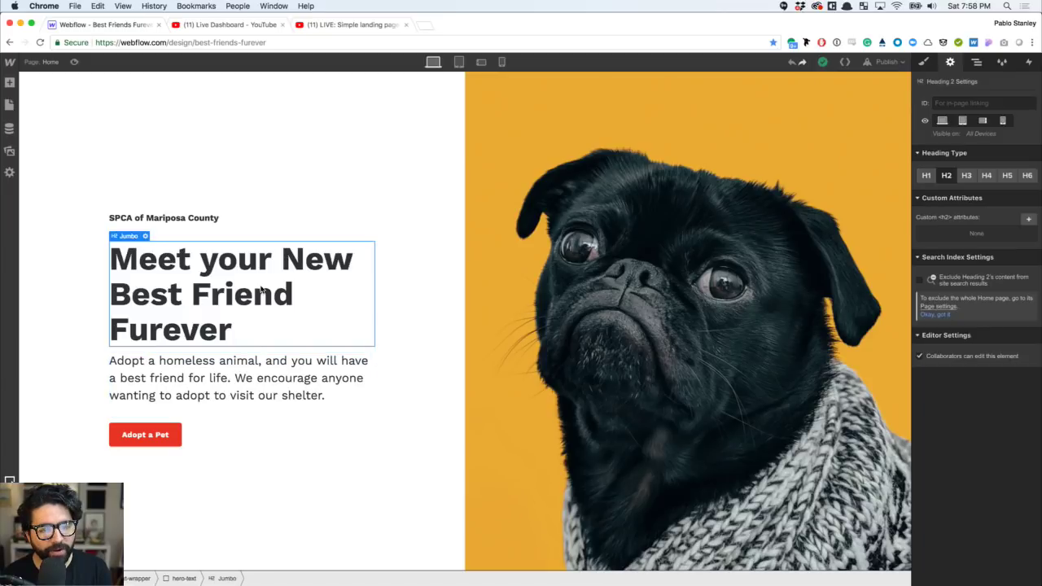
pyautogui.click(927, 177)
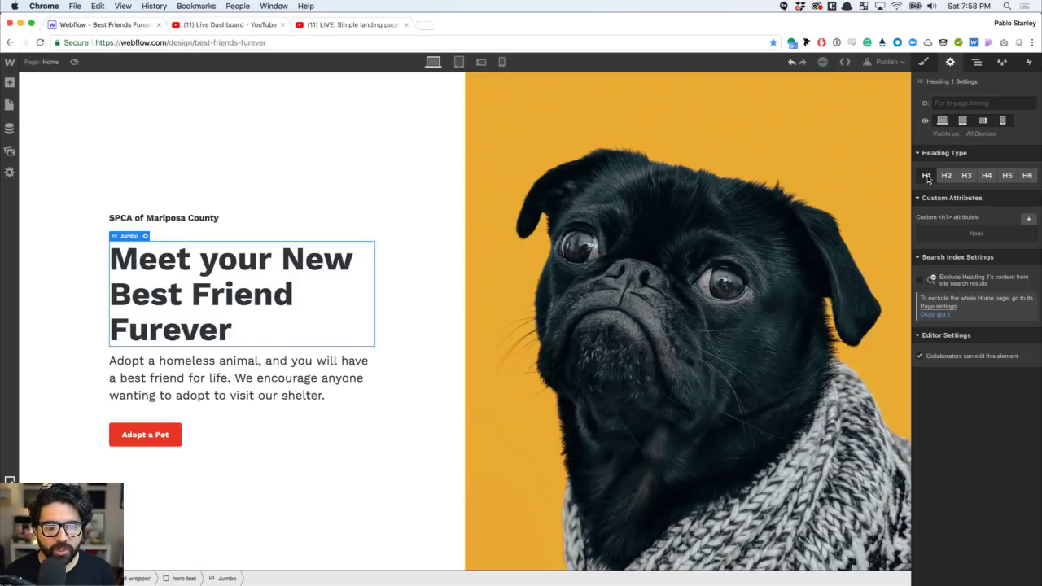
pyautogui.click(946, 176)
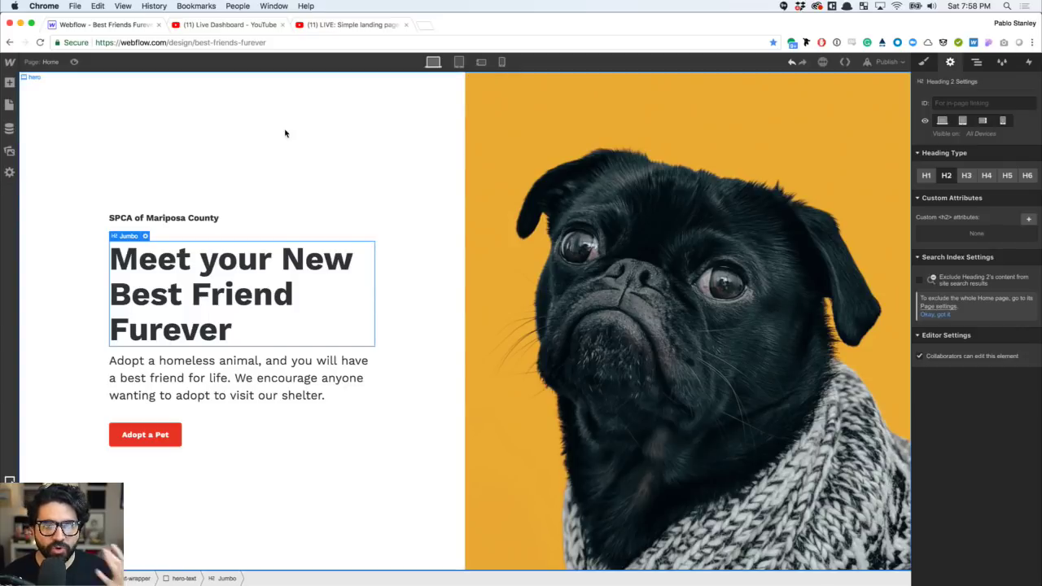
# - Check the heading types of the "SPCA of Mariposa County" logo text and the hero heading, and return to the heading's style settings
pyautogui.click(216, 219)
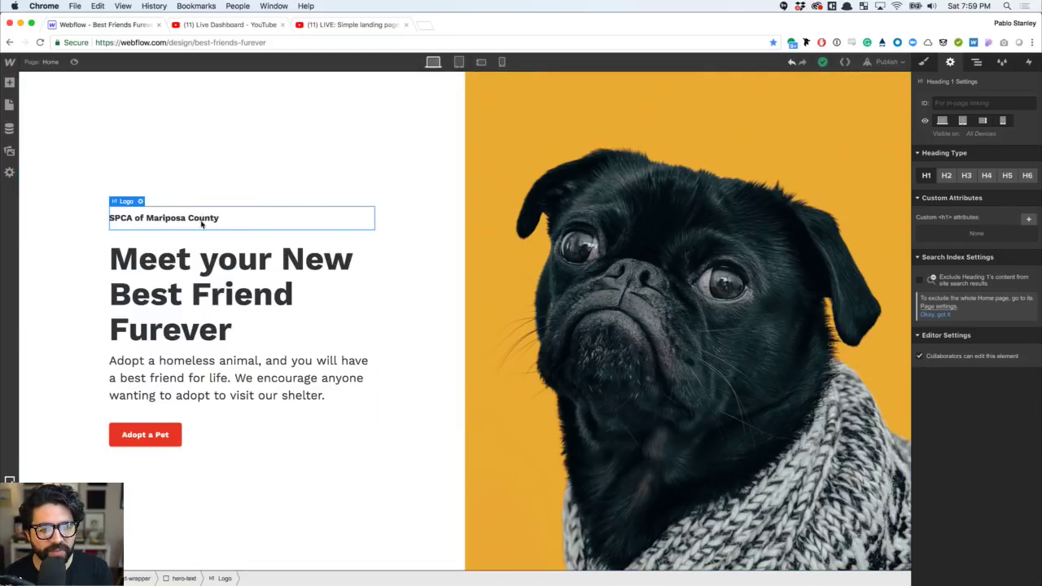
pyautogui.click(192, 294)
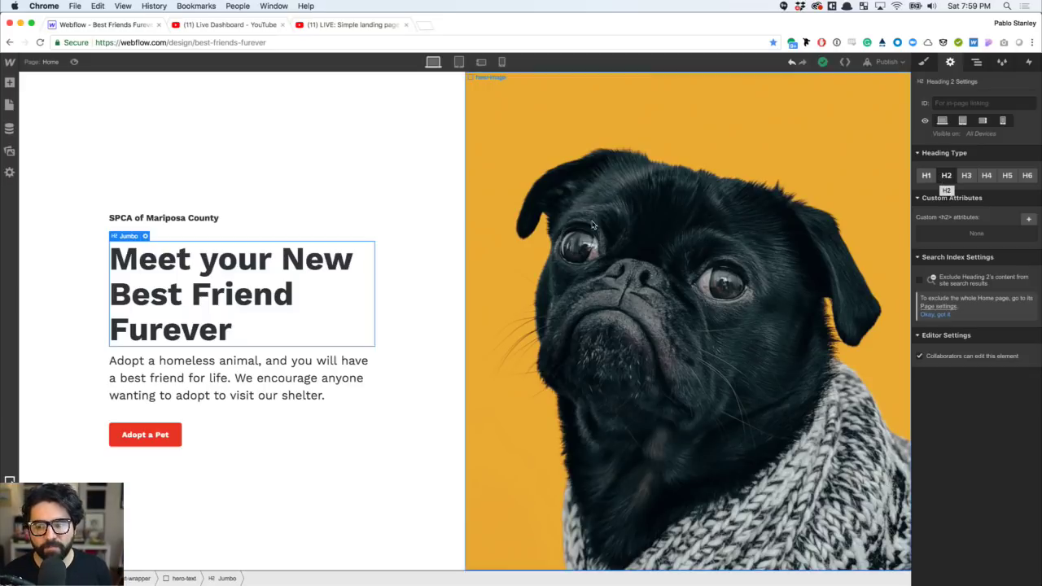
pyautogui.click(931, 63)
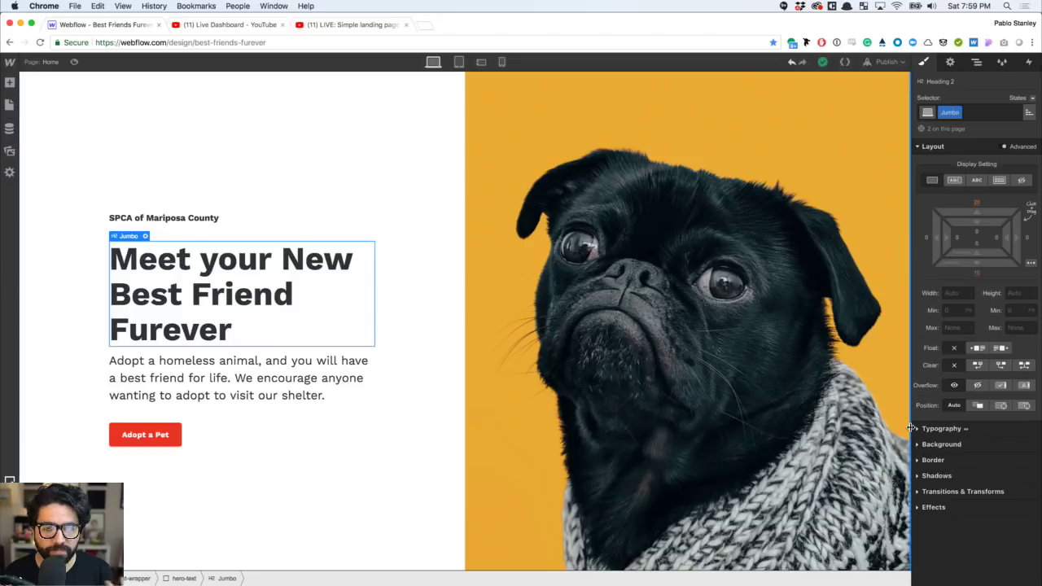
# - Show the page's element hierarchy, expand the three sections below the hero to inspect their nested blocks, and select Body
pyautogui.click(976, 62)
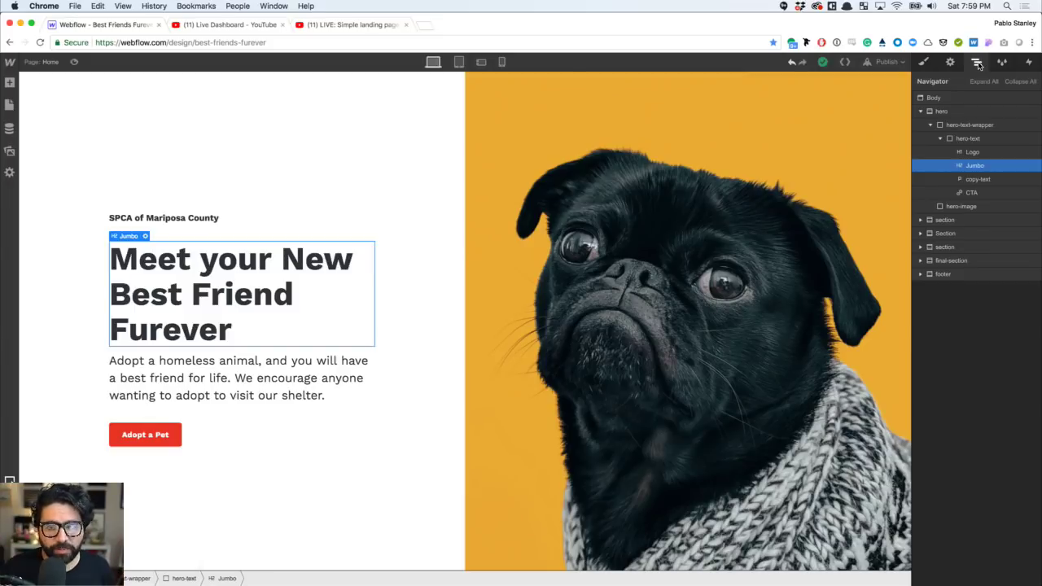
pyautogui.click(920, 219)
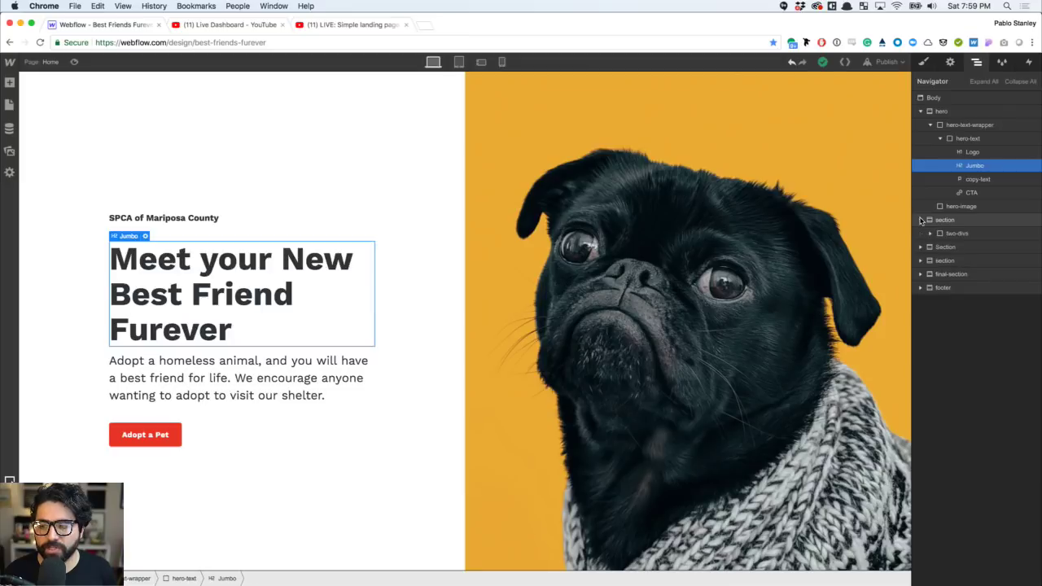
pyautogui.click(930, 233)
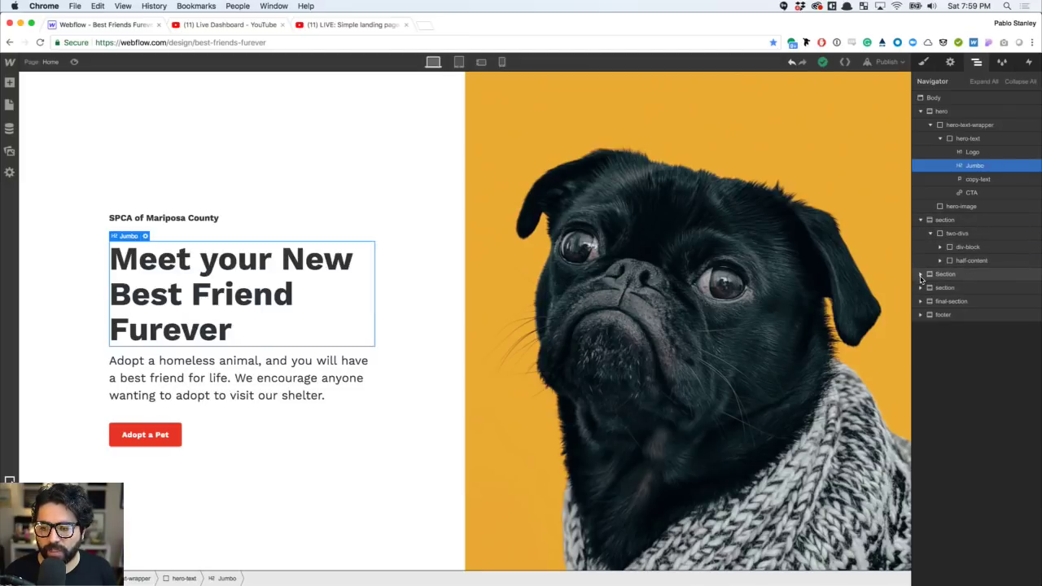
pyautogui.click(920, 275)
pyautogui.click(921, 301)
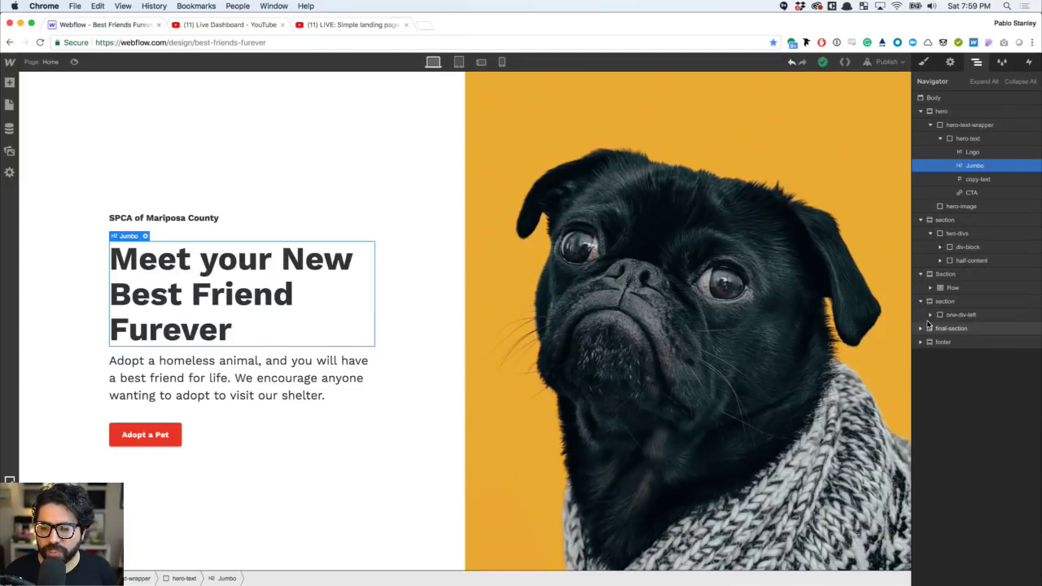
pyautogui.click(931, 315)
pyautogui.click(931, 289)
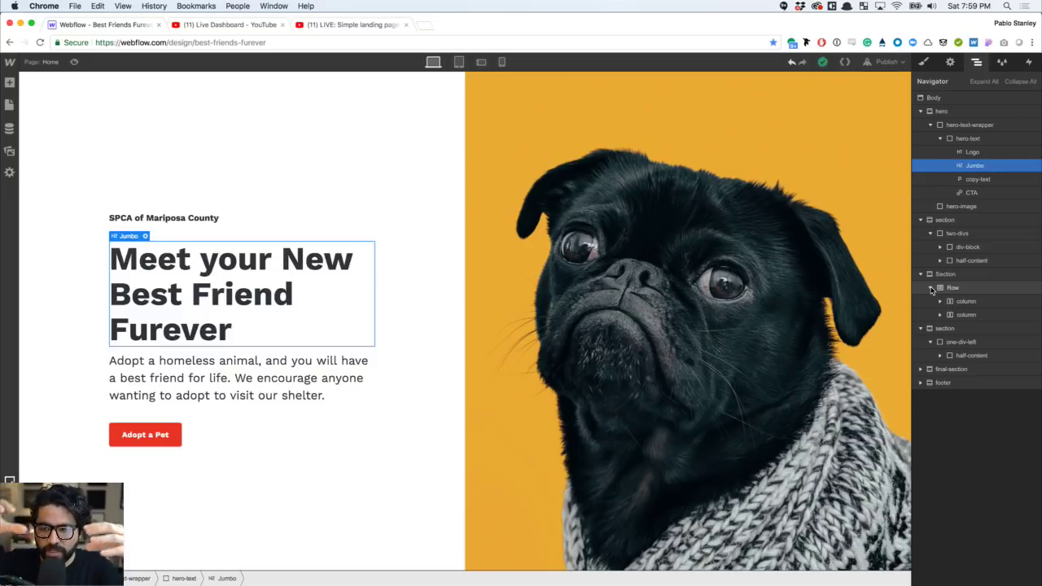
pyautogui.click(953, 97)
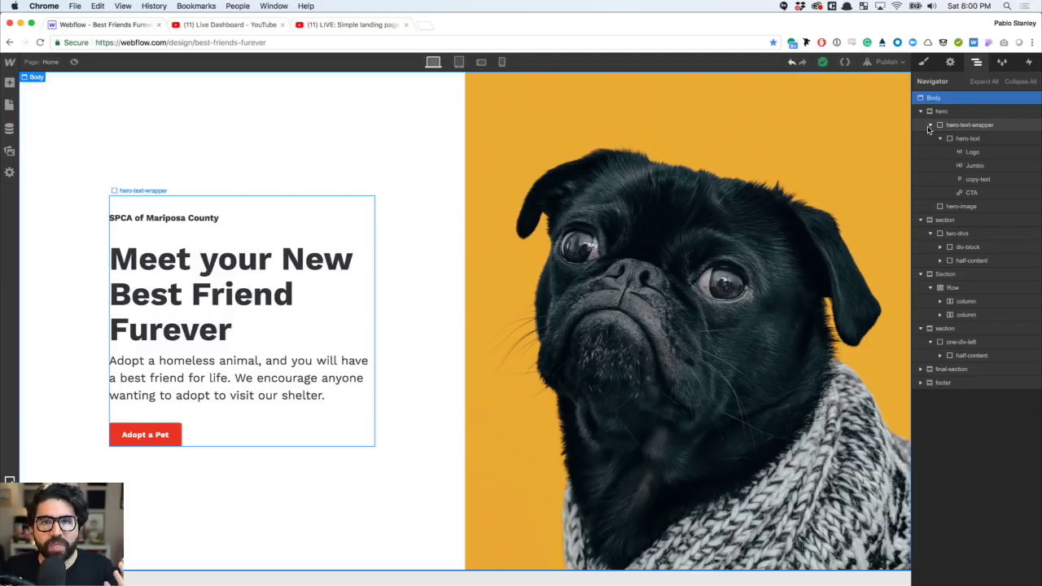
# - Switch to InVision Studio, view the whole Landing Page design fitted to the window, and return to Webflow in Chrome
pyautogui.press('super+Tab')
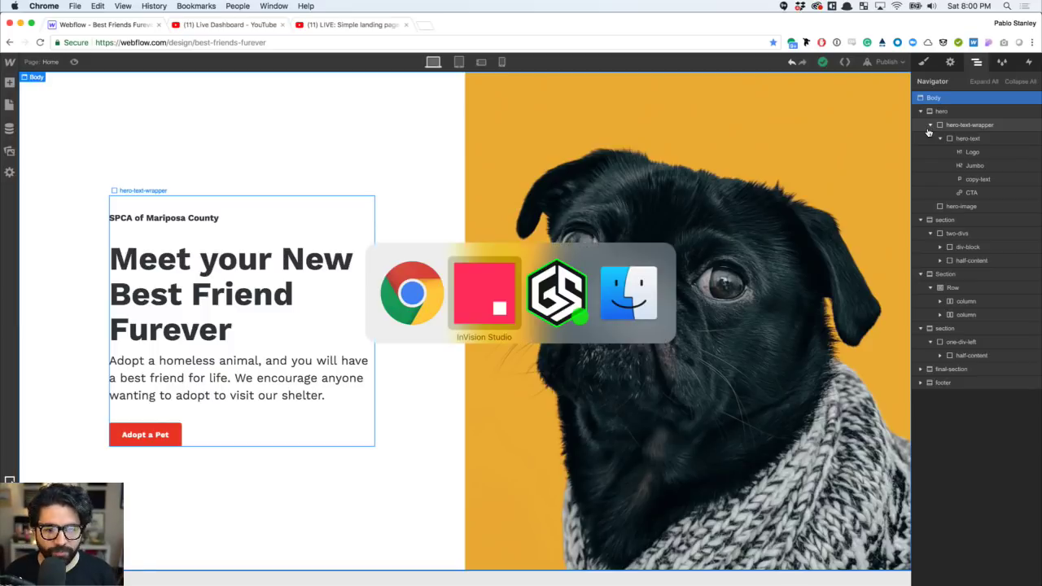
pyautogui.click(380, 160)
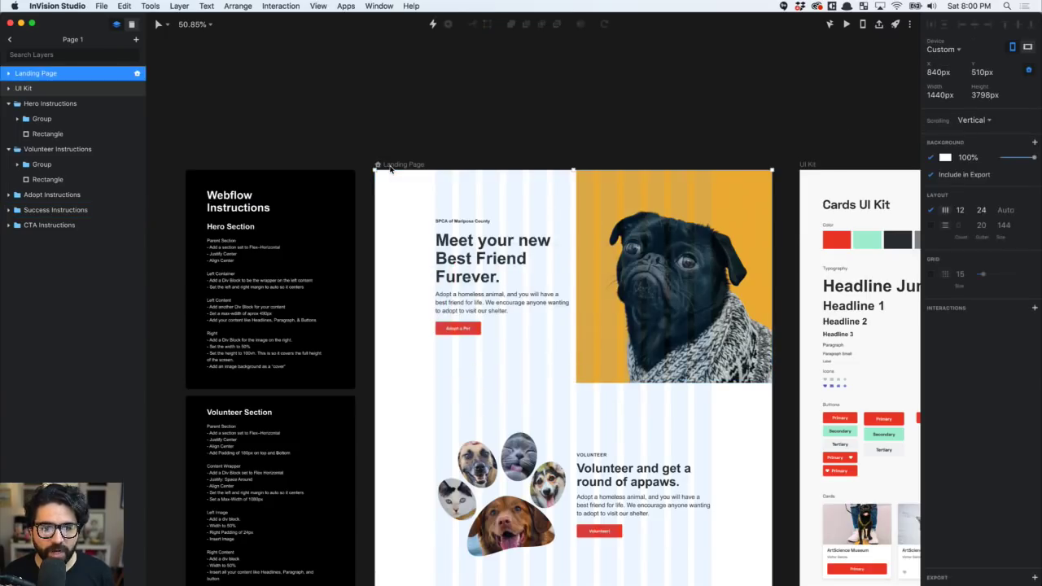
pyautogui.press('super+1')
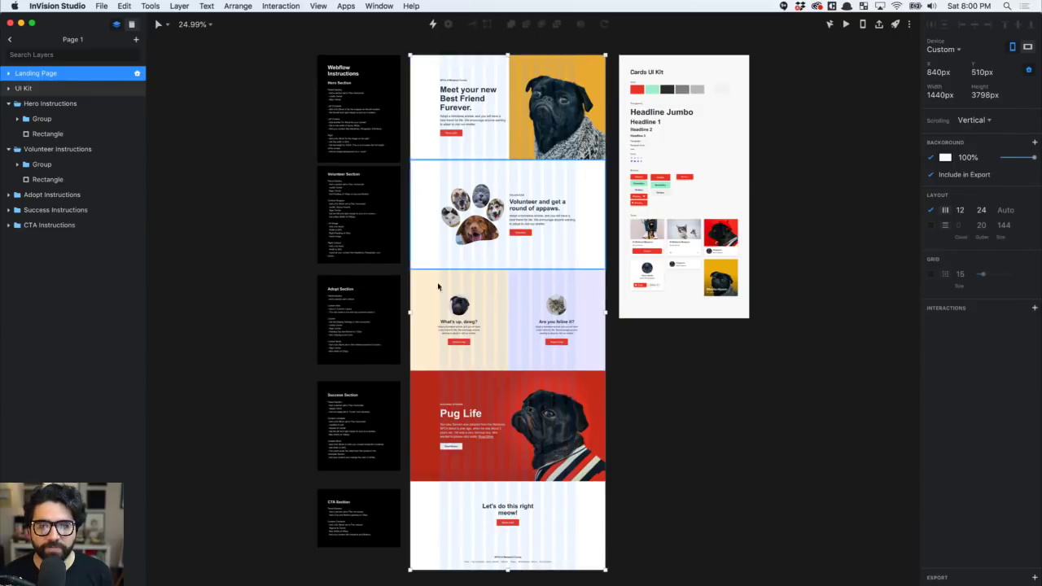
pyautogui.press('super+Tab')
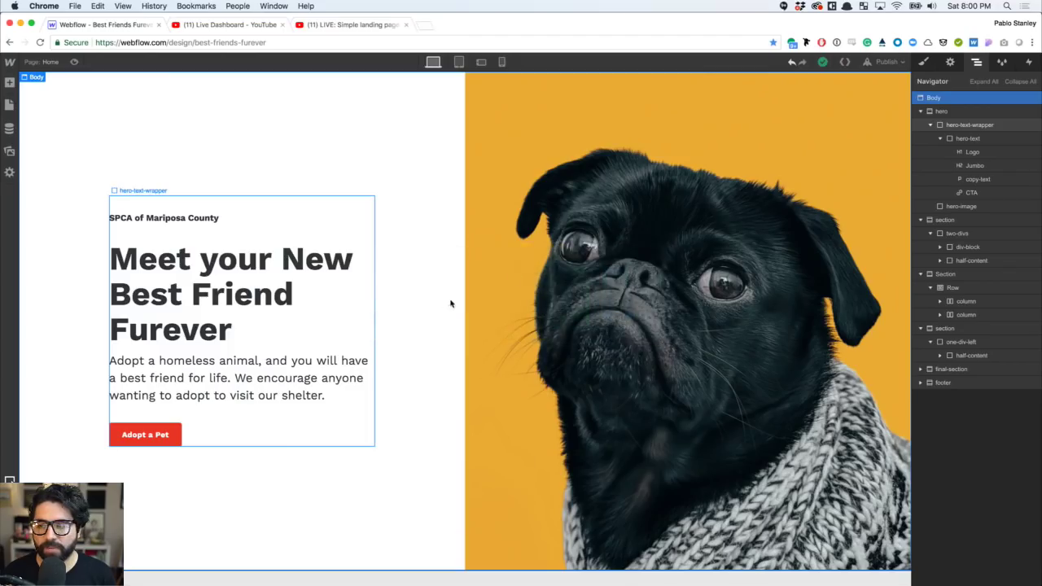
# - Collapse the hero and the three sections below it in the element hierarchy, and select the hero section
pyautogui.click(920, 110)
pyautogui.click(921, 125)
pyautogui.click(921, 138)
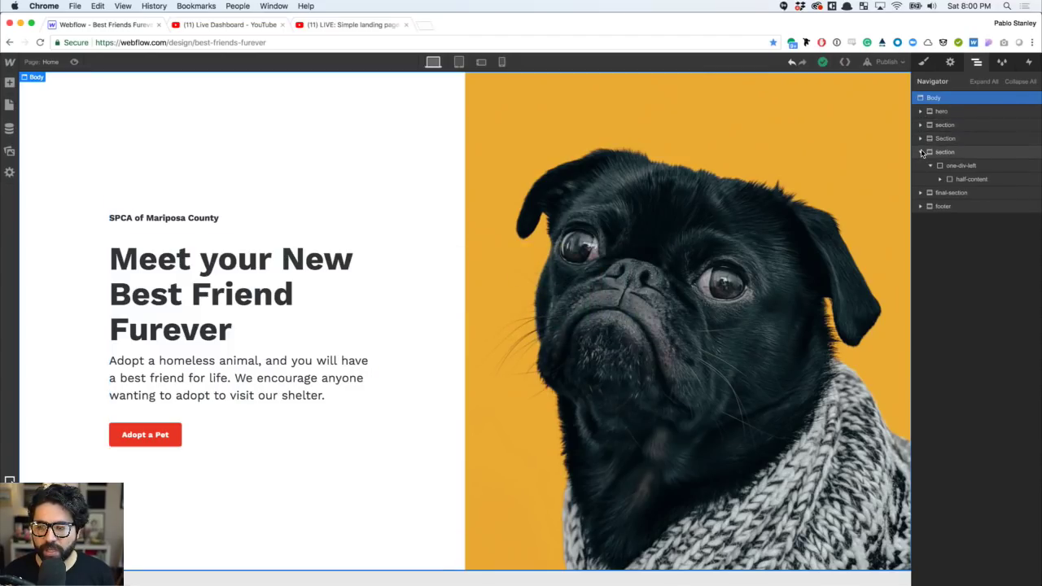
pyautogui.click(921, 152)
pyautogui.click(941, 113)
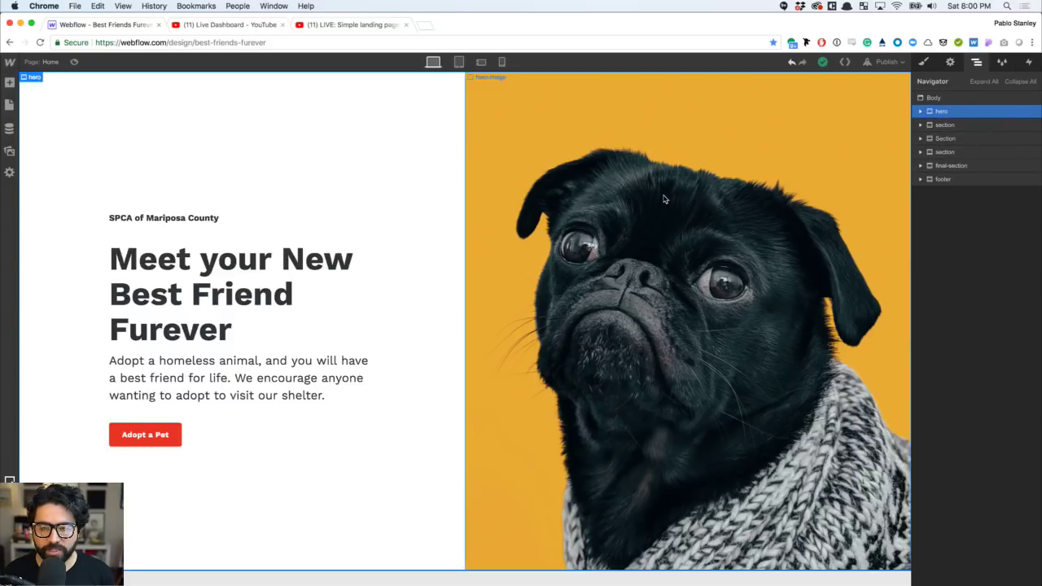
# - Expand the hero section and its hero-text-wrapper, select the hero-text block, and collapse and re-expand it to inspect its contents
pyautogui.click(920, 112)
pyautogui.click(931, 126)
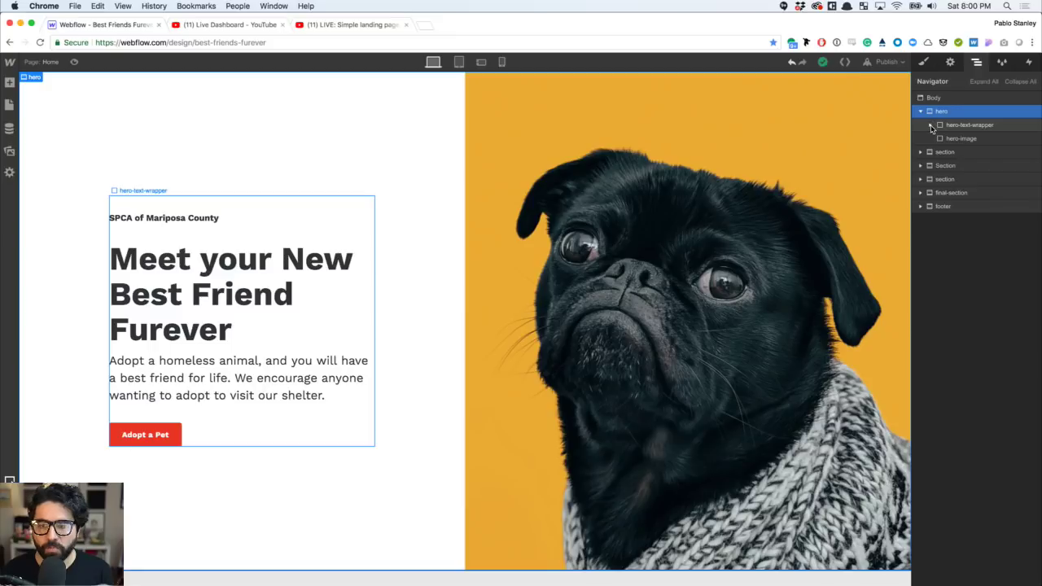
pyautogui.click(931, 125)
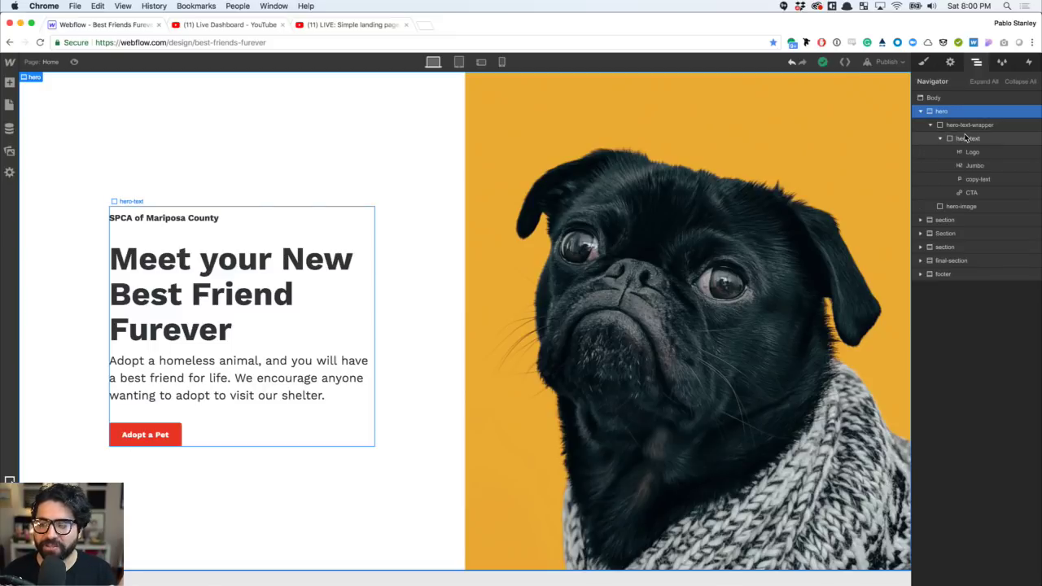
pyautogui.click(949, 140)
pyautogui.click(940, 139)
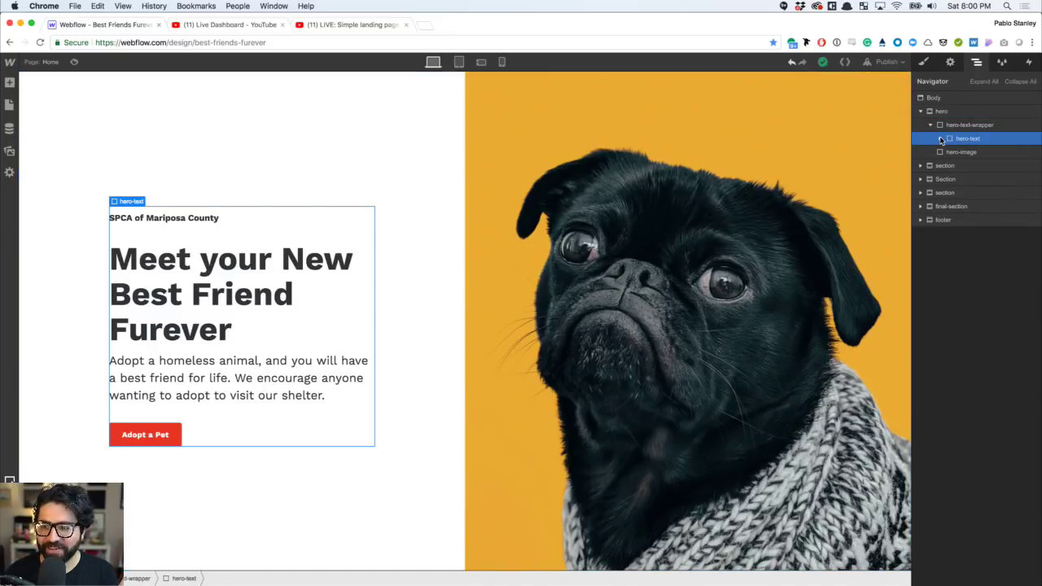
pyautogui.click(941, 139)
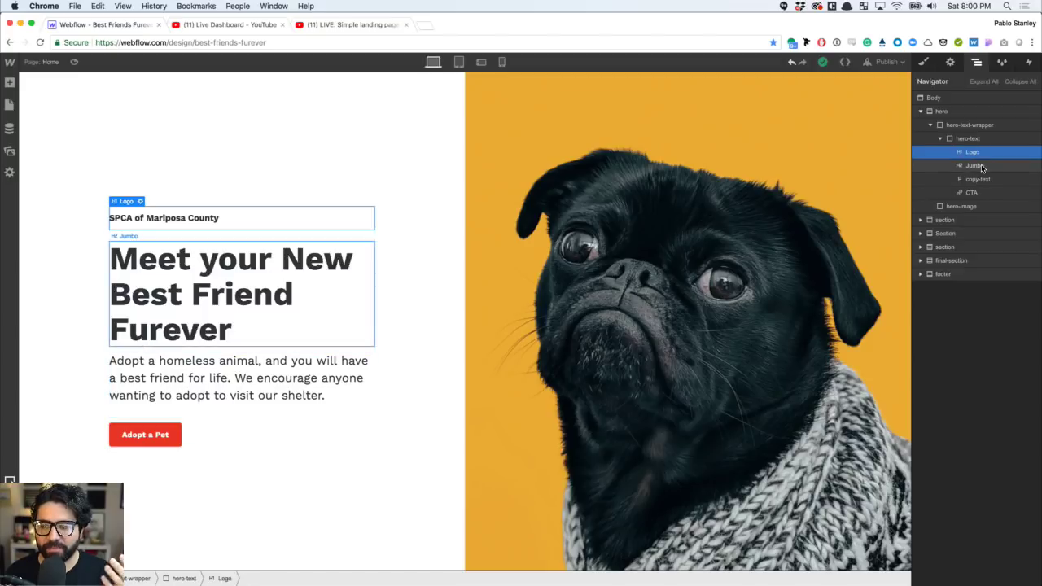
# - Select the Jumbo, Logo, copy-text and CTA elements in turn to locate them on the page, and collapse hero-text and hero-text-wrapper
pyautogui.click(977, 166)
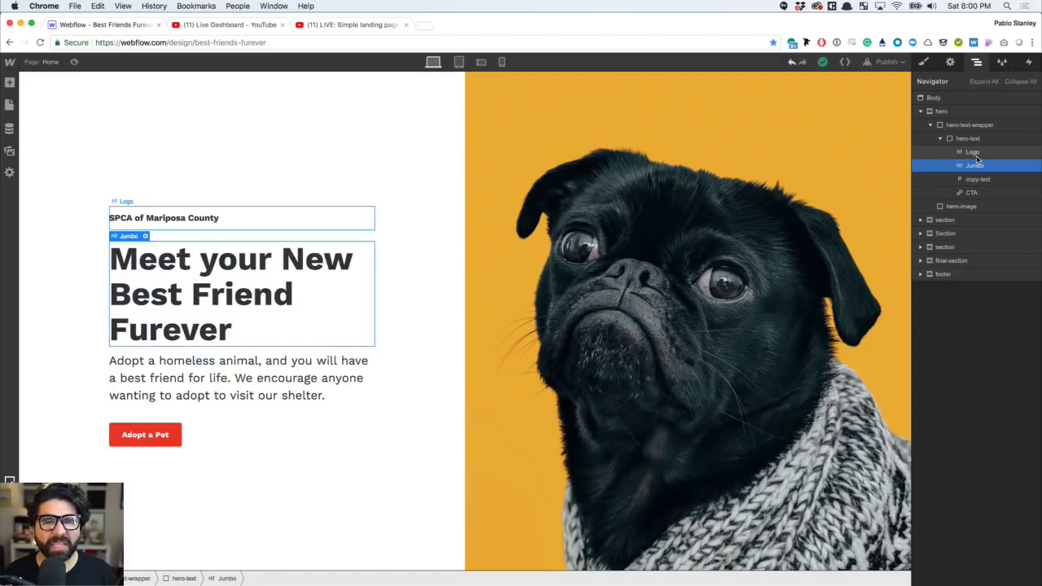
pyautogui.click(975, 153)
pyautogui.click(977, 162)
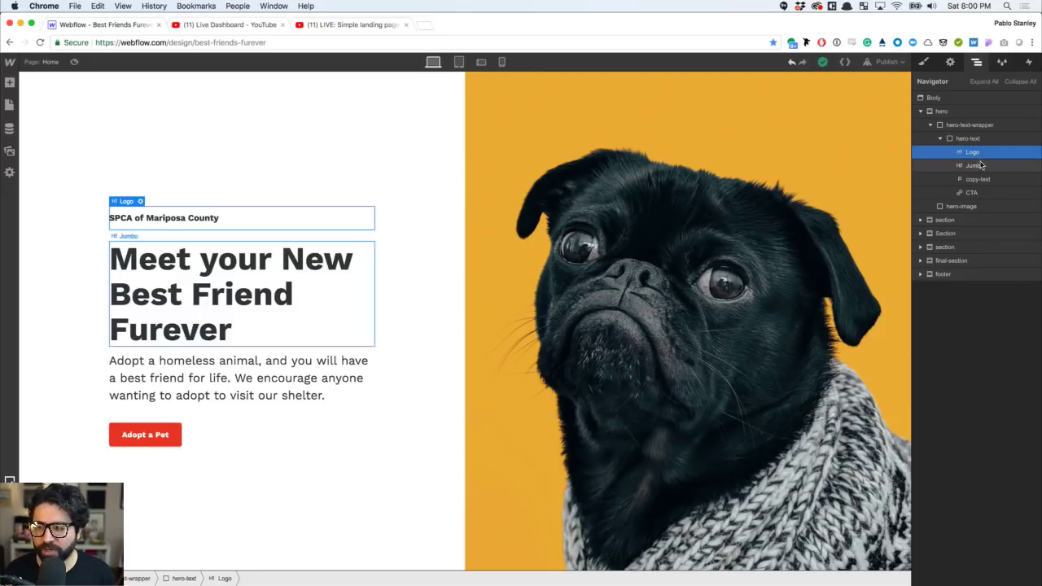
pyautogui.click(979, 179)
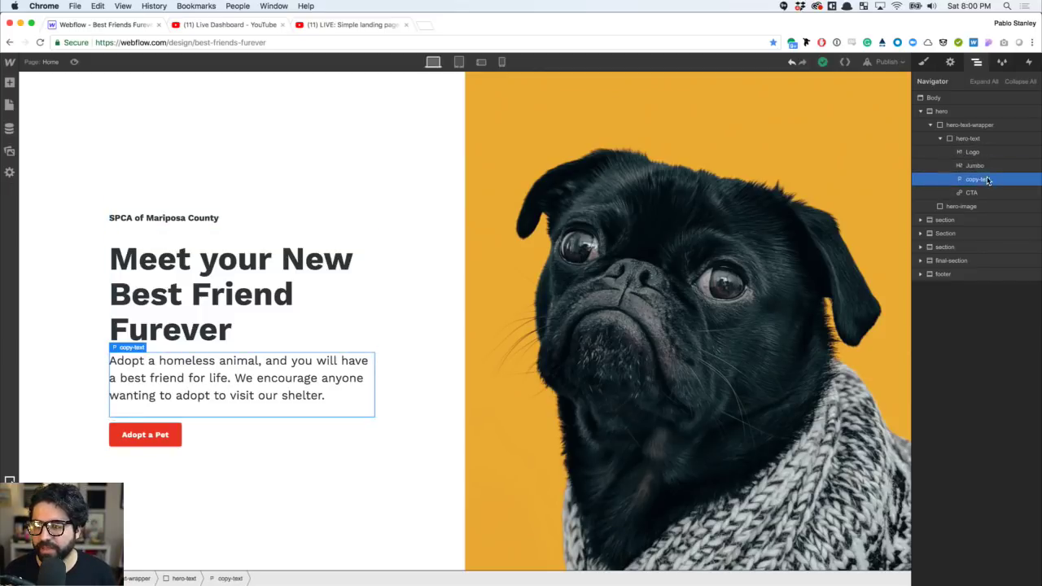
pyautogui.click(981, 192)
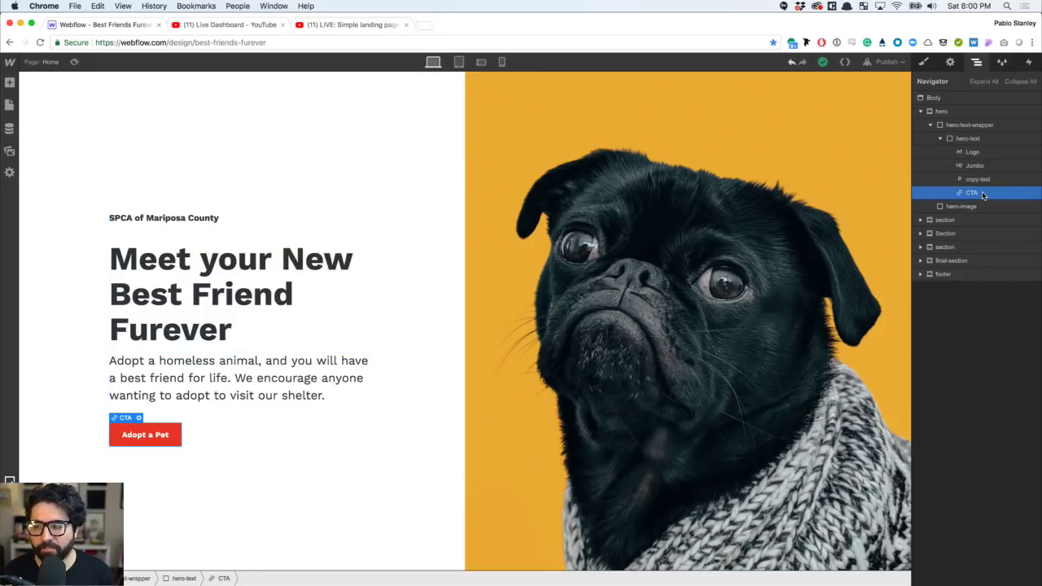
pyautogui.click(942, 139)
pyautogui.click(930, 124)
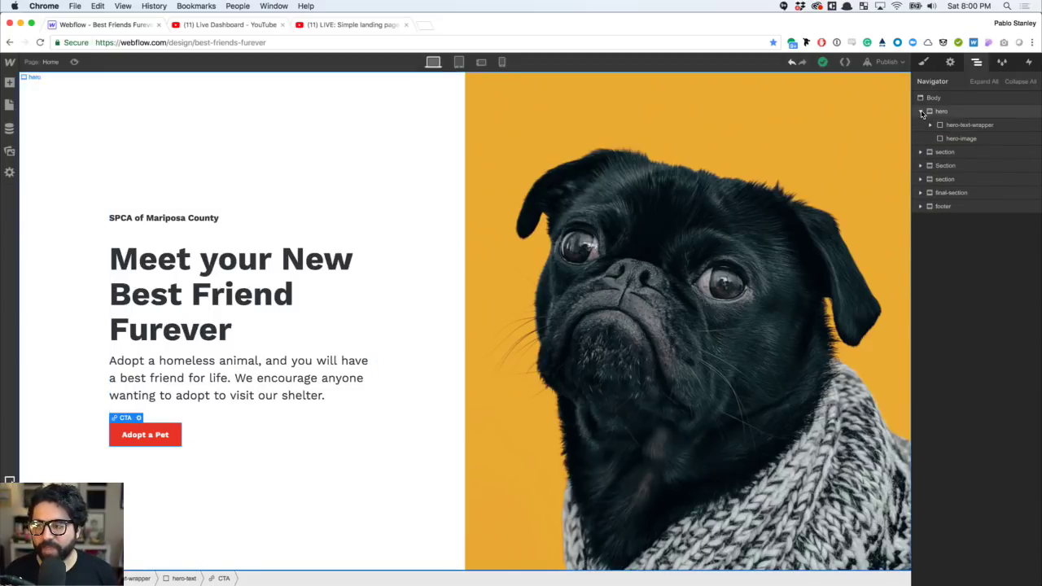
# - Collapse the hero section in the element hierarchy and look through the project's list of style classes
pyautogui.click(922, 111)
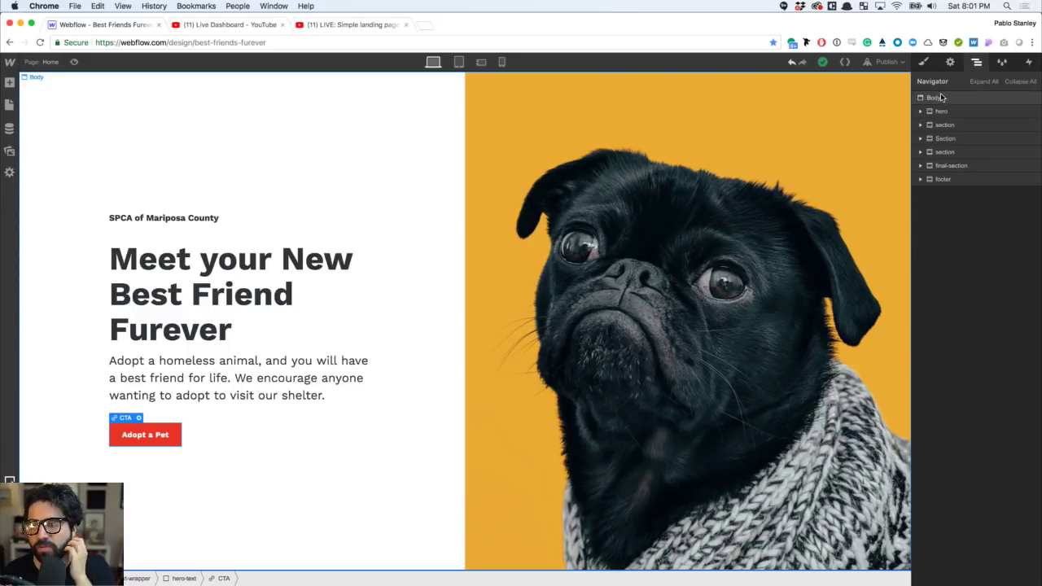
pyautogui.click(1002, 65)
pyautogui.scroll(-1, 944, 198)
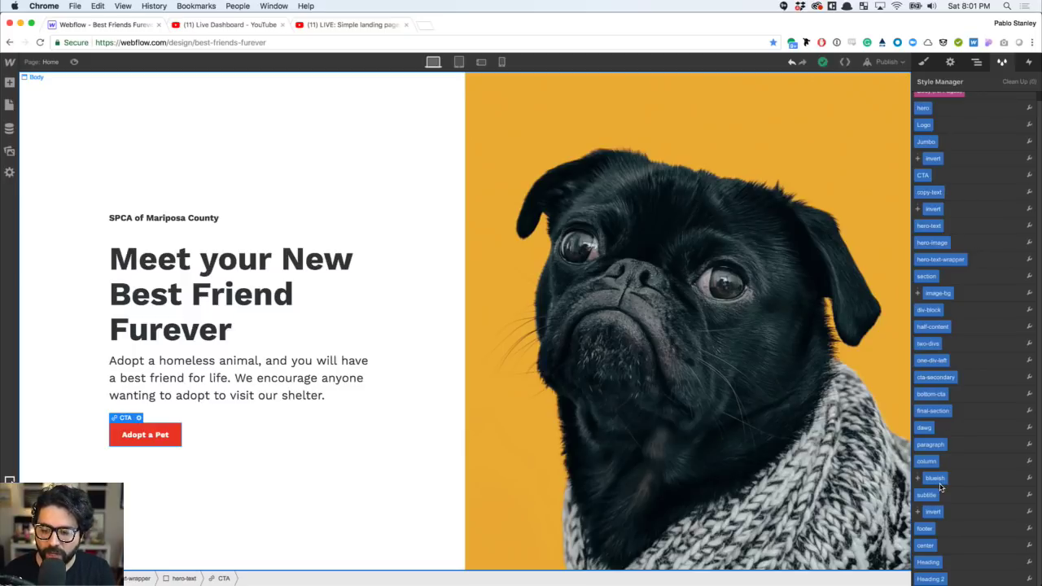
pyautogui.scroll(1, 958, 551)
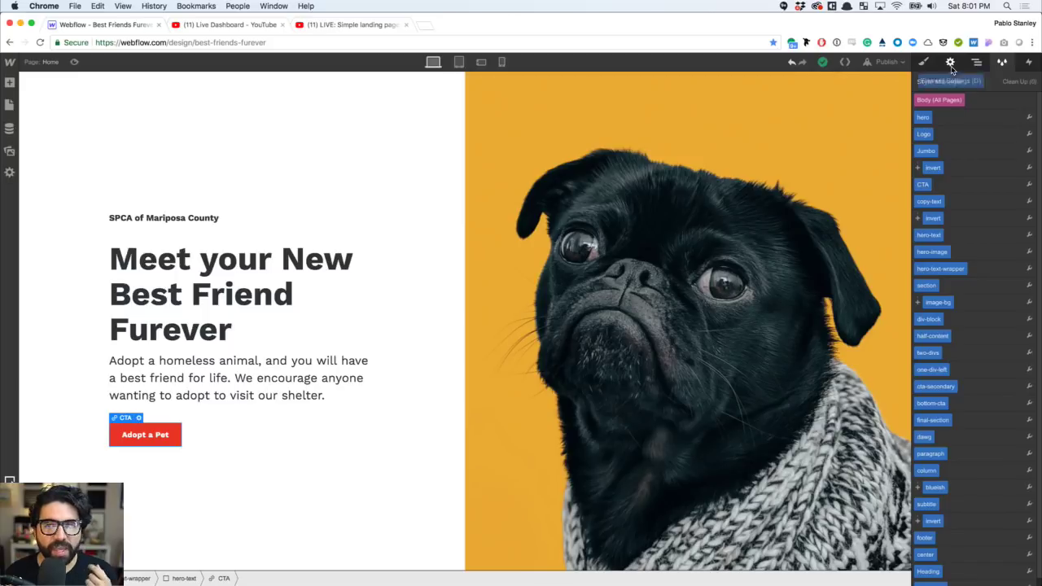
# - Select the Jumbo heading in the hero, view its interaction trigger options, and return to its style settings
pyautogui.click(275, 274)
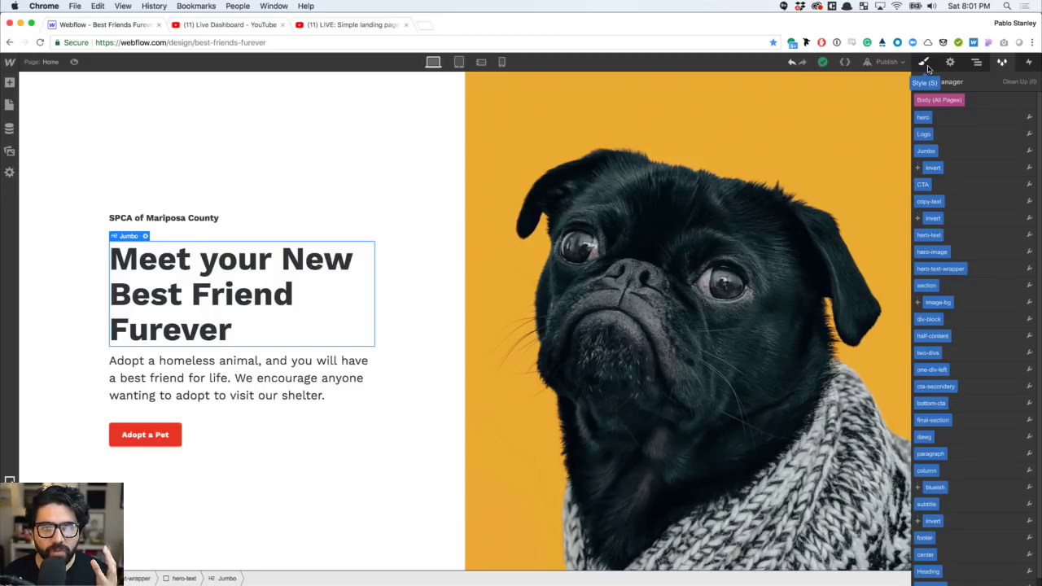
pyautogui.click(1030, 68)
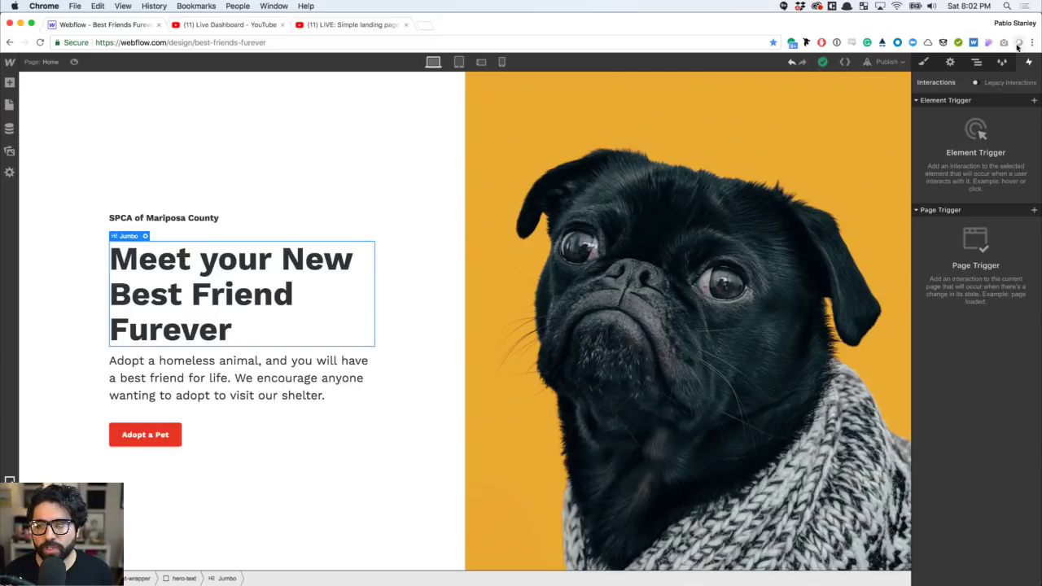
pyautogui.click(923, 63)
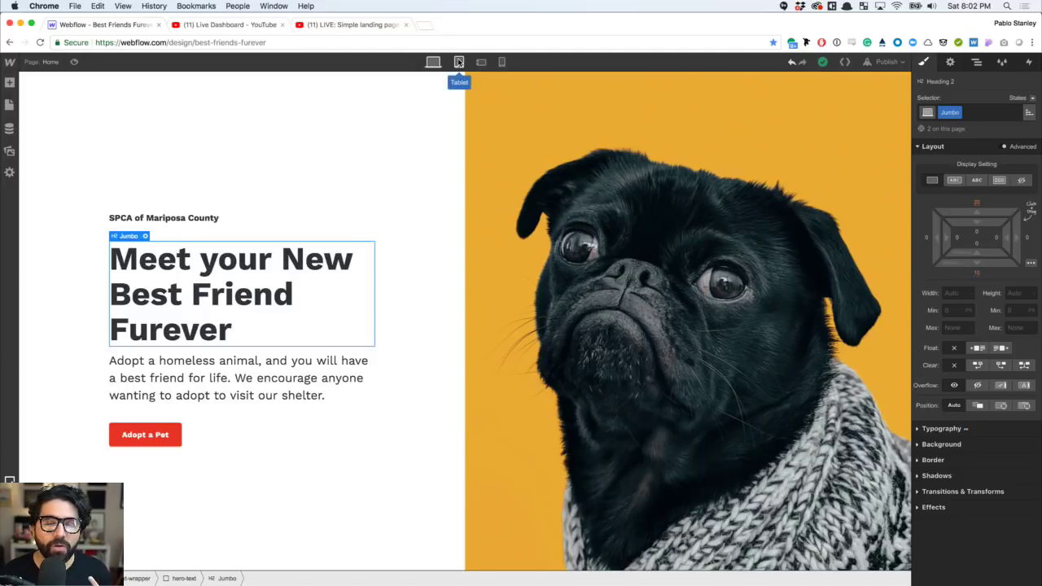
# - View the page at the tablet breakpoint and look through its sections down to the footer and back to the hero
pyautogui.click(458, 62)
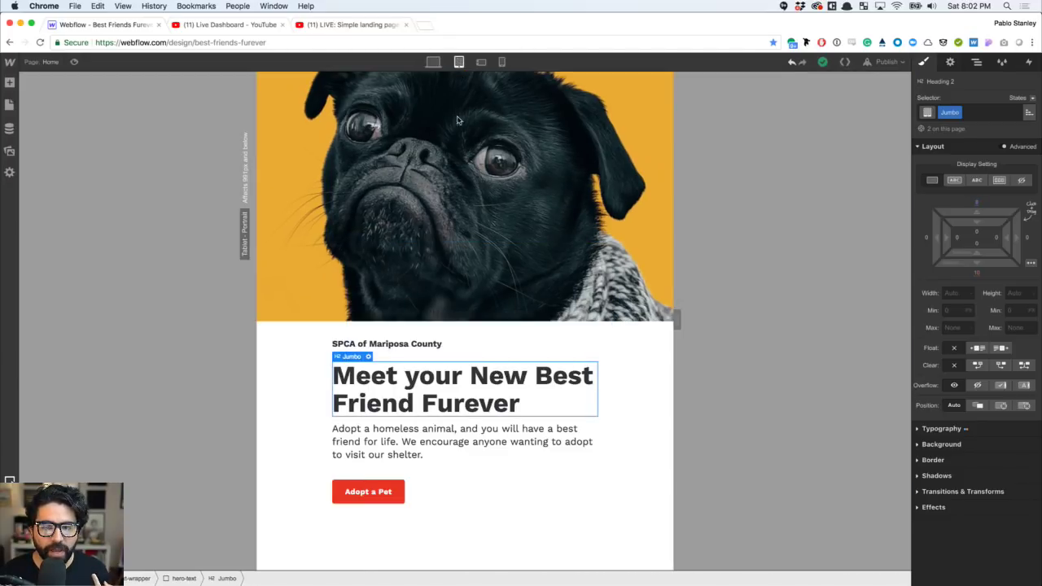
pyautogui.scroll(-10, 477, 305)
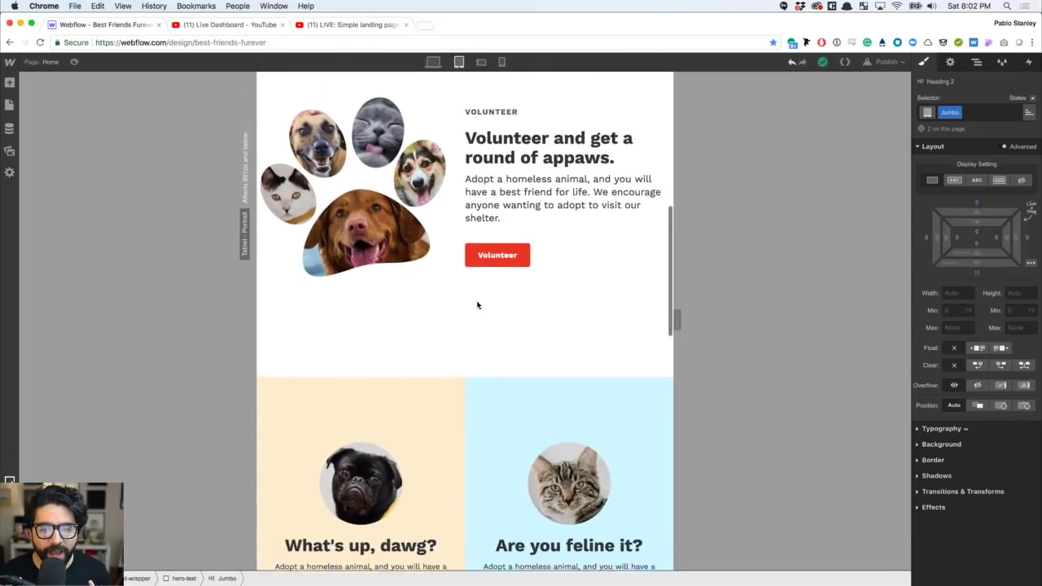
pyautogui.scroll(10, 478, 306)
pyautogui.scroll(-15, 477, 305)
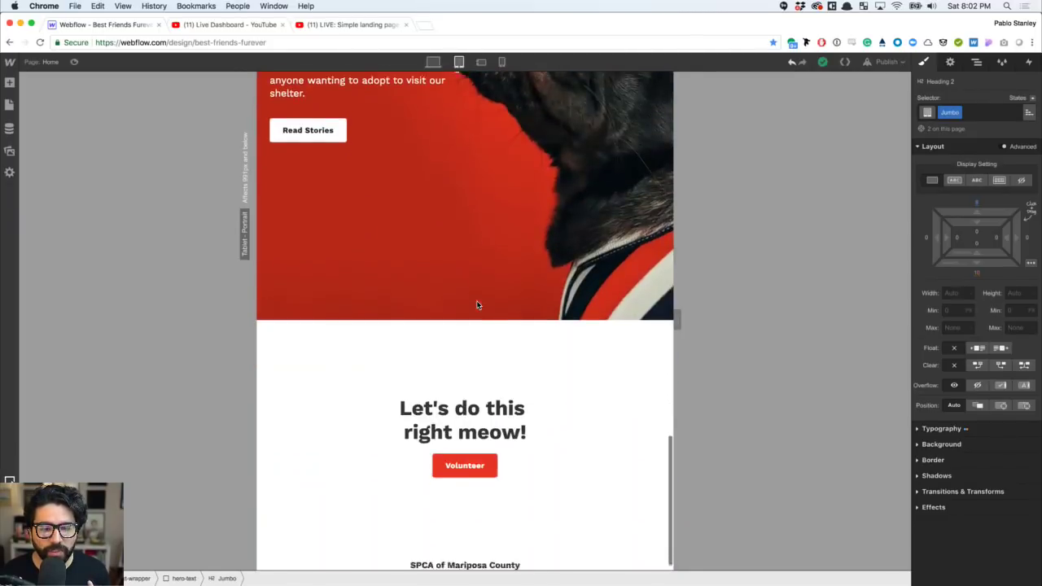
pyautogui.scroll(4, 478, 305)
pyautogui.scroll(10, 478, 305)
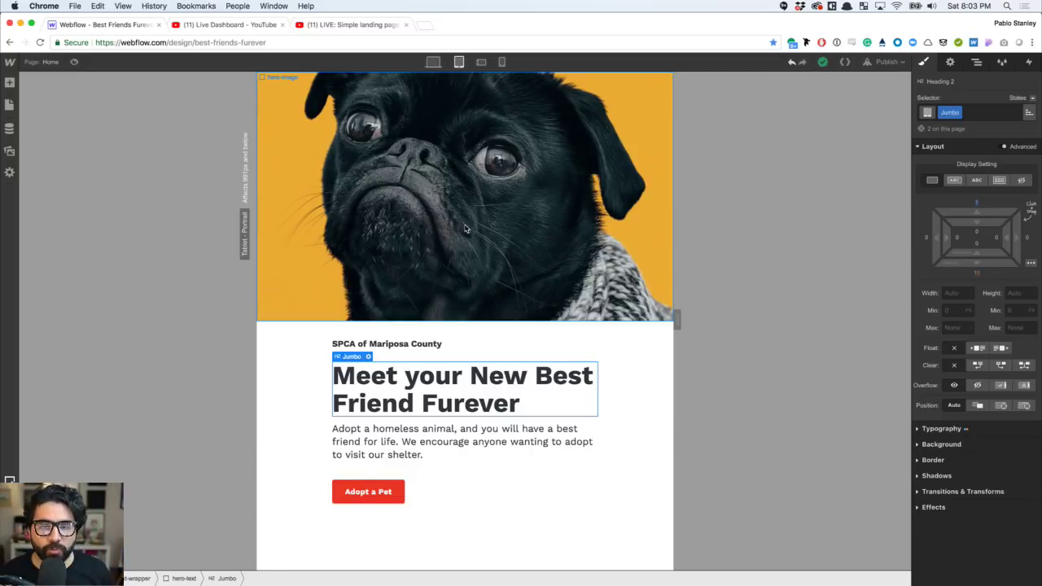
# - View the page at the phone landscape breakpoint and examine its layout at the phone portrait breakpoint
pyautogui.click(481, 63)
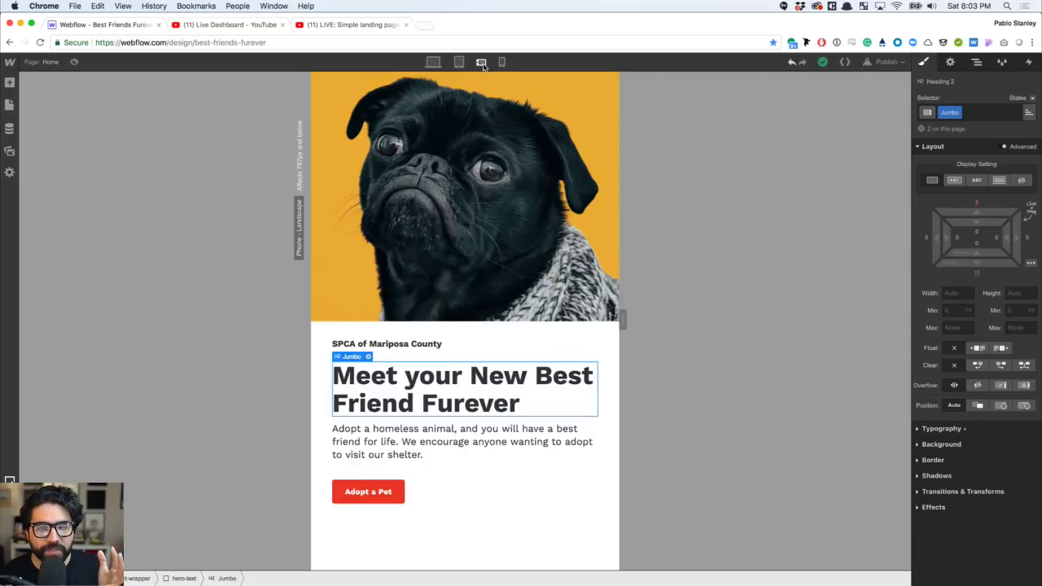
pyautogui.click(502, 62)
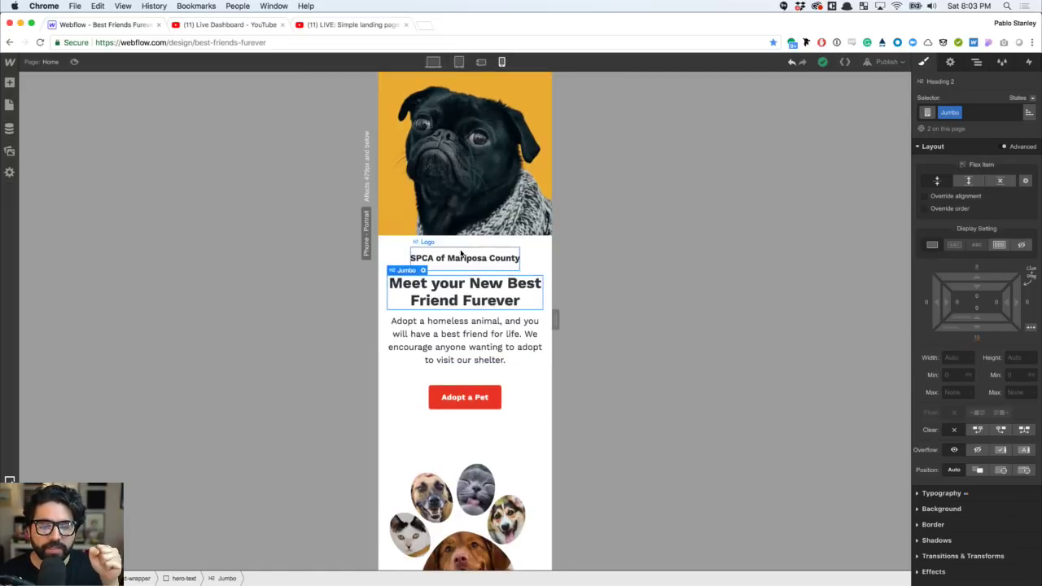
pyautogui.scroll(-4, 461, 252)
pyautogui.scroll(4, 461, 252)
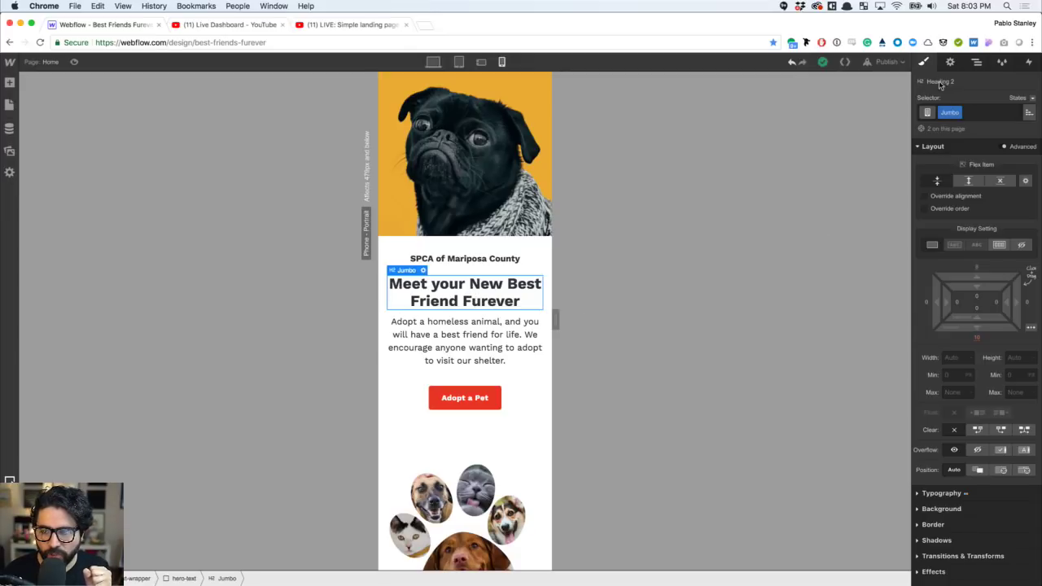
# - Compare the Jumbo heading's typography settings between the desktop and phone portrait breakpoints, ending on desktop with the layout settings collapsed
pyautogui.click(431, 62)
pyautogui.click(920, 147)
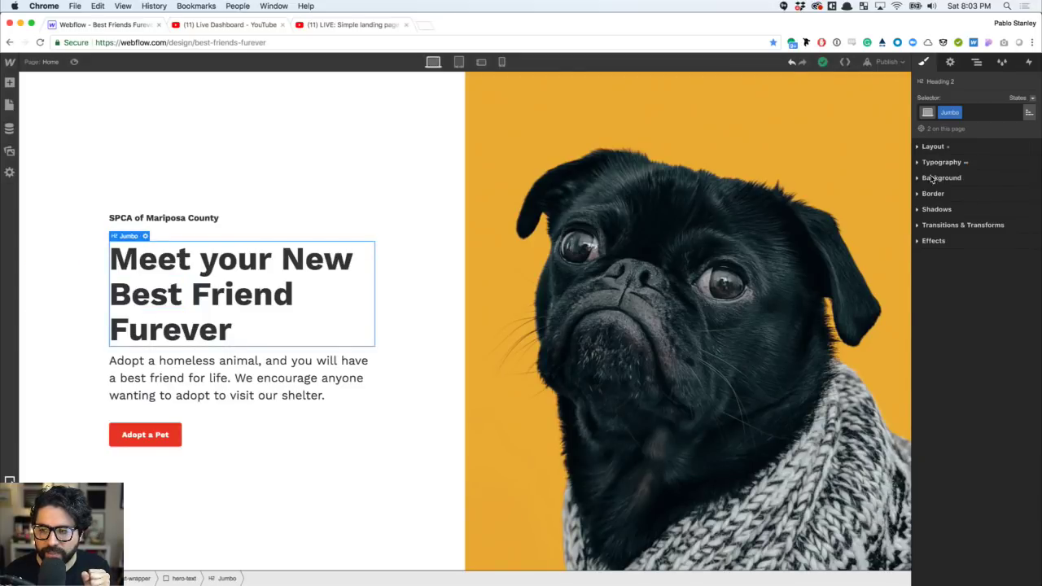
pyautogui.click(917, 163)
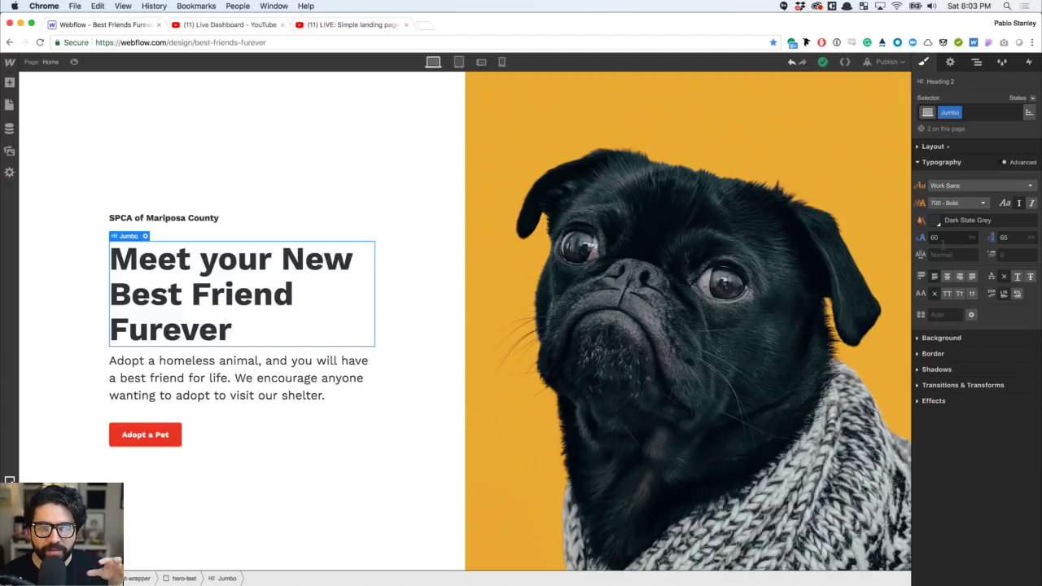
pyautogui.click(503, 63)
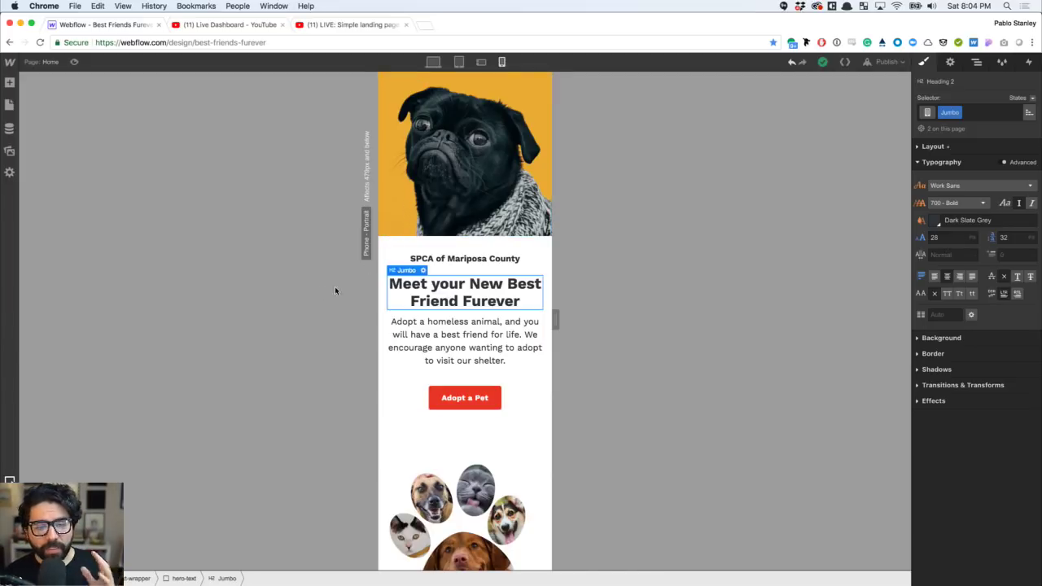
pyautogui.click(433, 62)
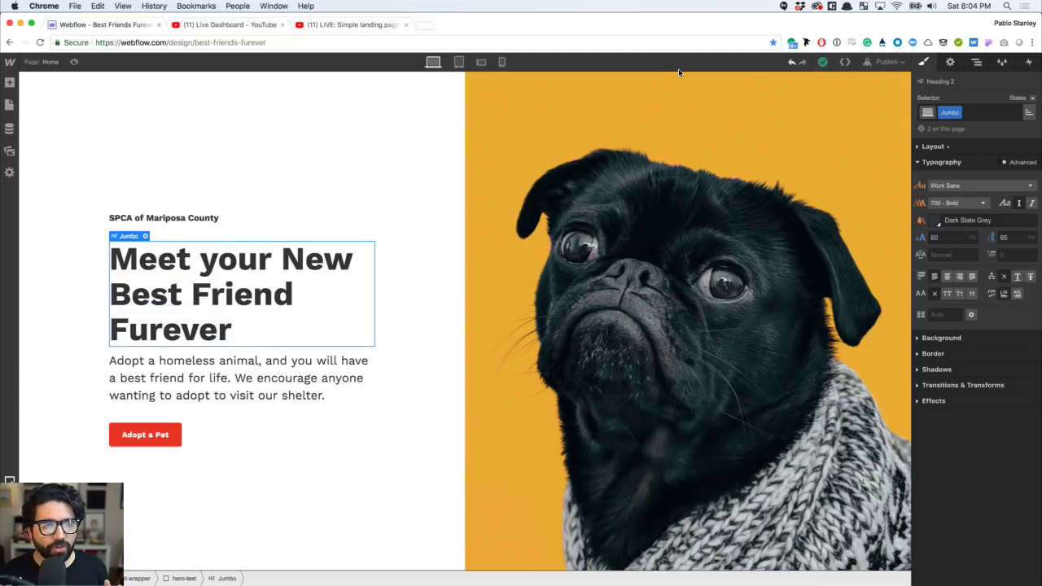
# - Publish the site to its webflow.io domain, review the live page, and close it to return to the Designer
pyautogui.click(902, 62)
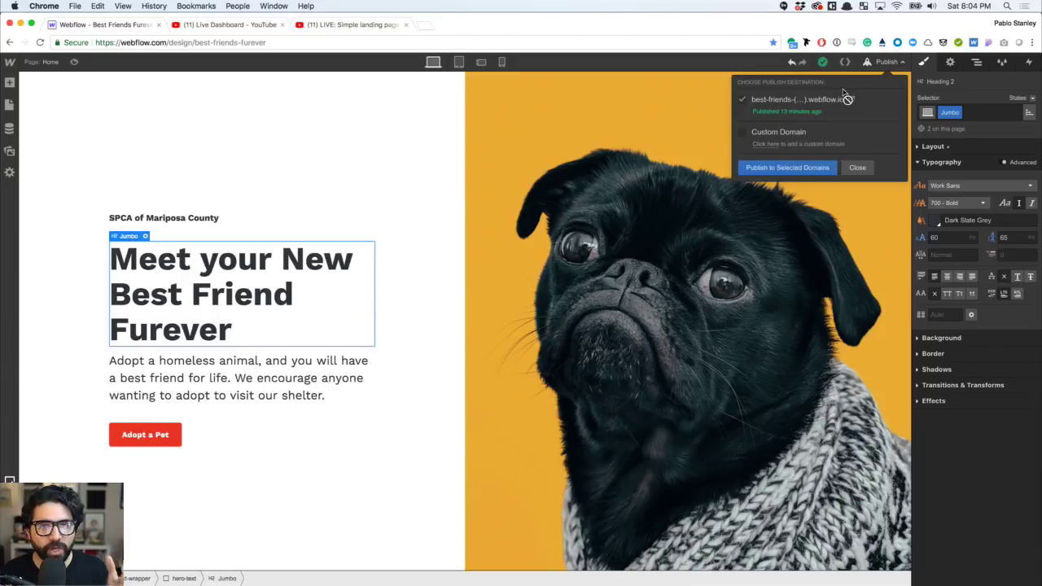
pyautogui.click(785, 168)
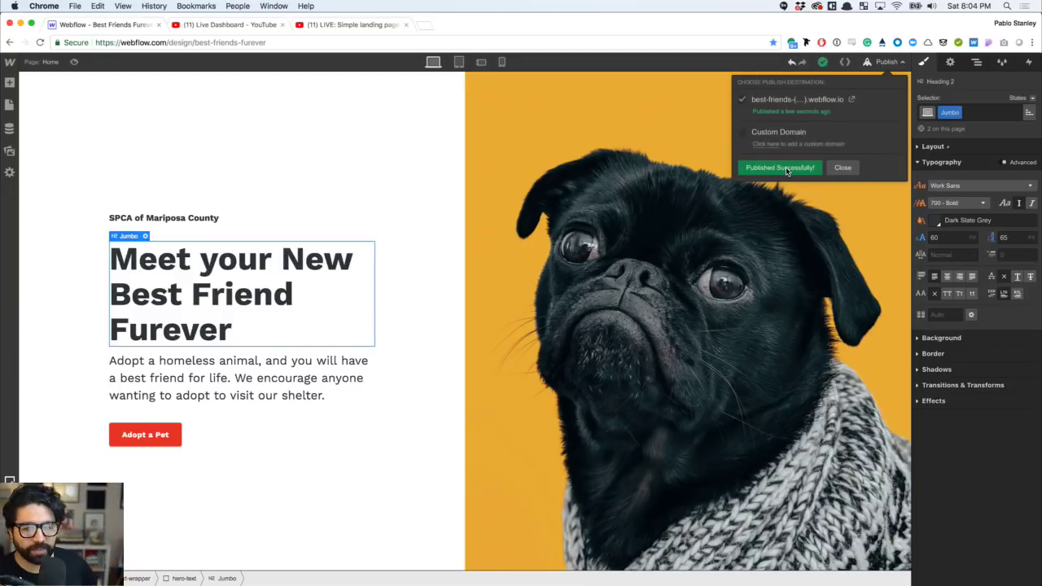
pyautogui.click(853, 100)
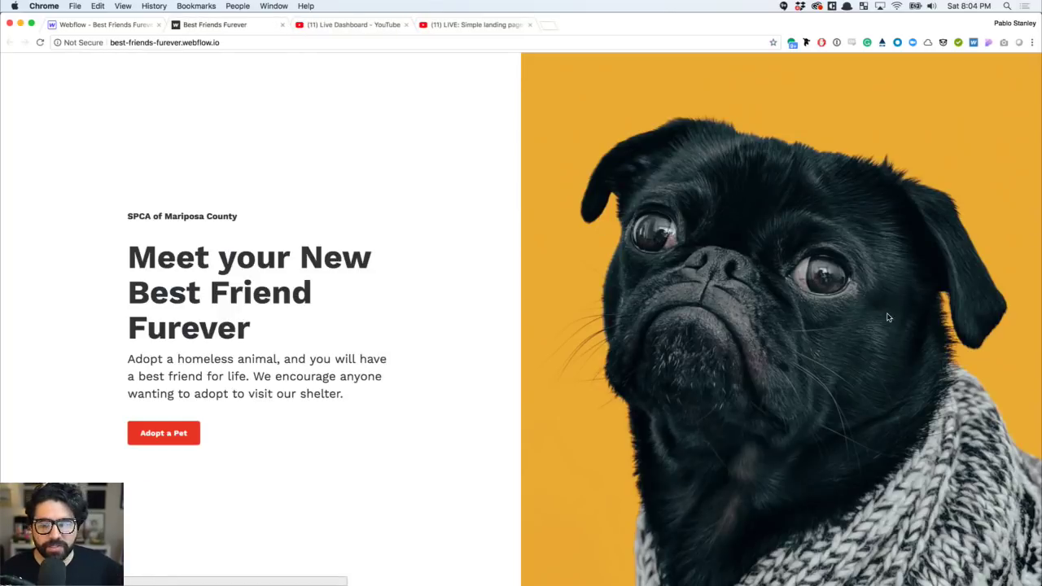
pyautogui.scroll(-10, 773, 283)
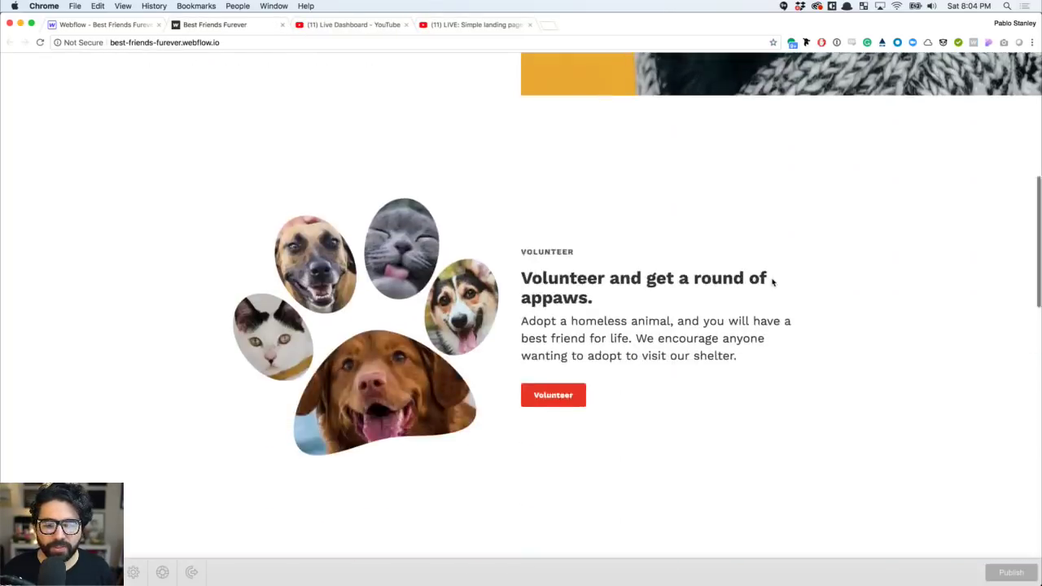
pyautogui.scroll(10, 772, 283)
pyautogui.press('super+w')
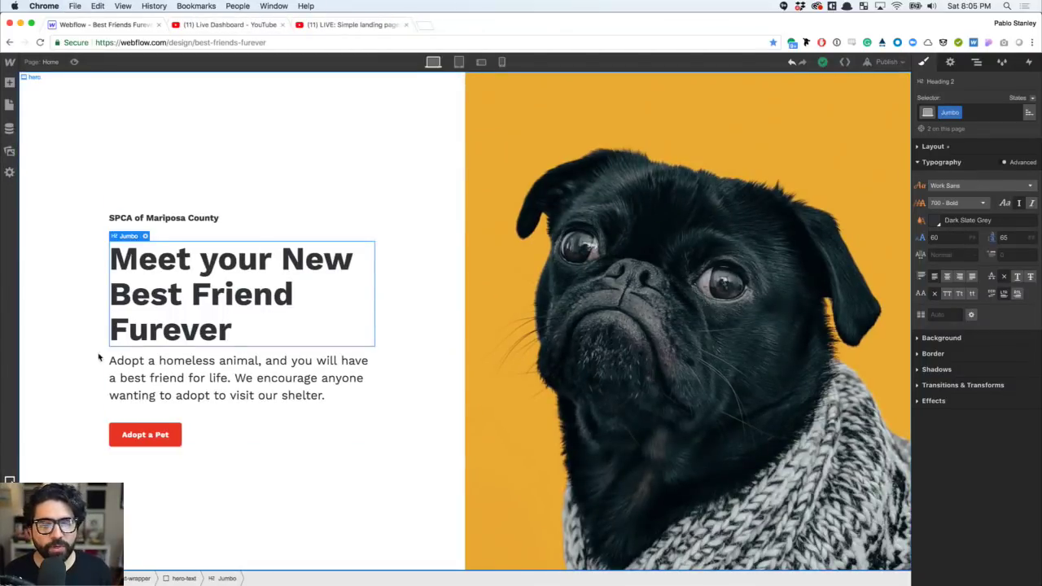
# - Preview the page inside the Designer, look over the hero and the section below it, and exit the preview
pyautogui.click(75, 63)
pyautogui.scroll(-7, 409, 176)
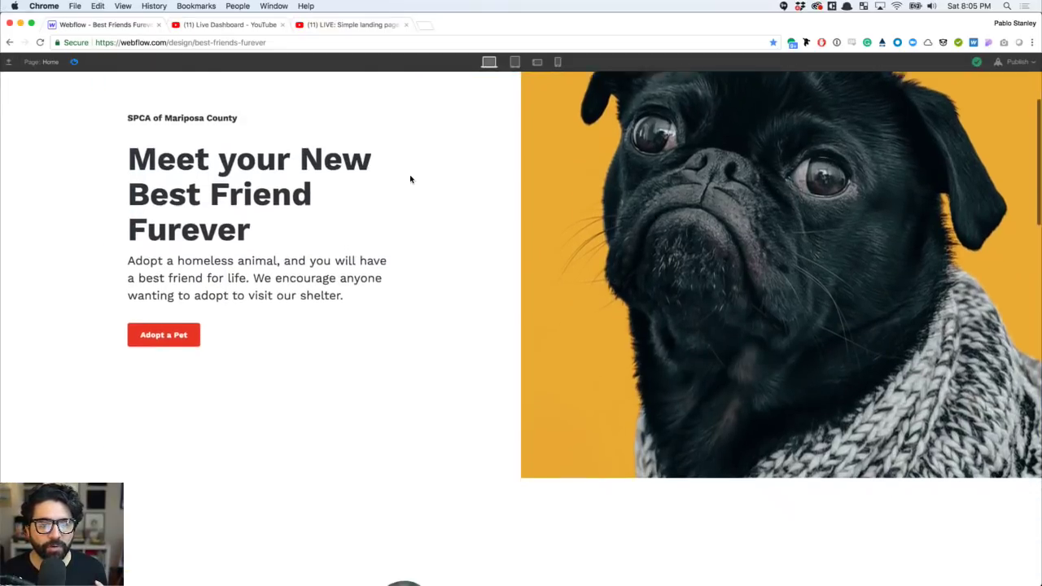
pyautogui.scroll(-3, 410, 178)
pyautogui.scroll(10, 410, 178)
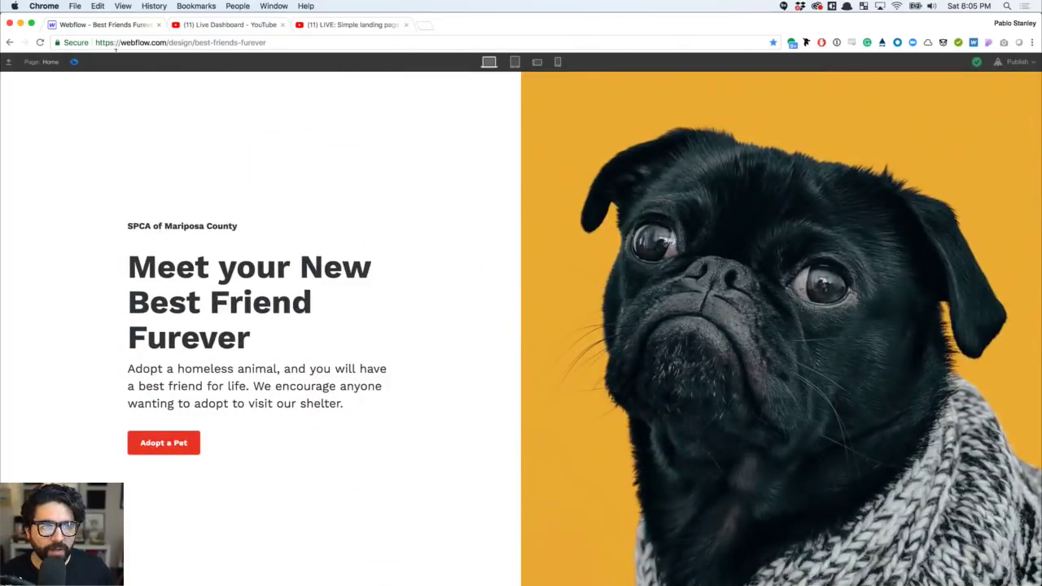
pyautogui.click(75, 63)
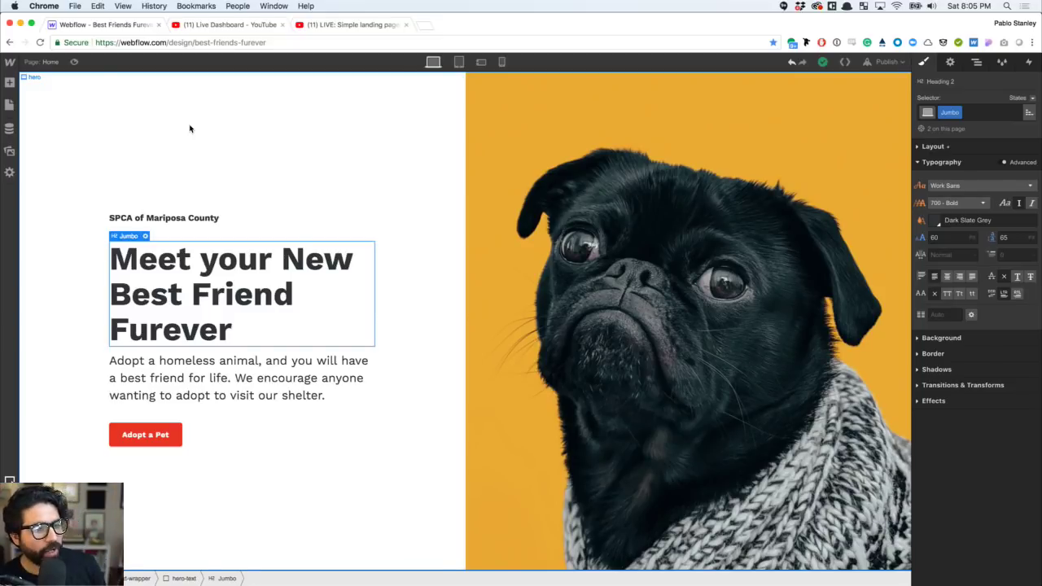
# - Look over the elements available for adding to the page, close the list, and select the hero section
pyautogui.click(10, 83)
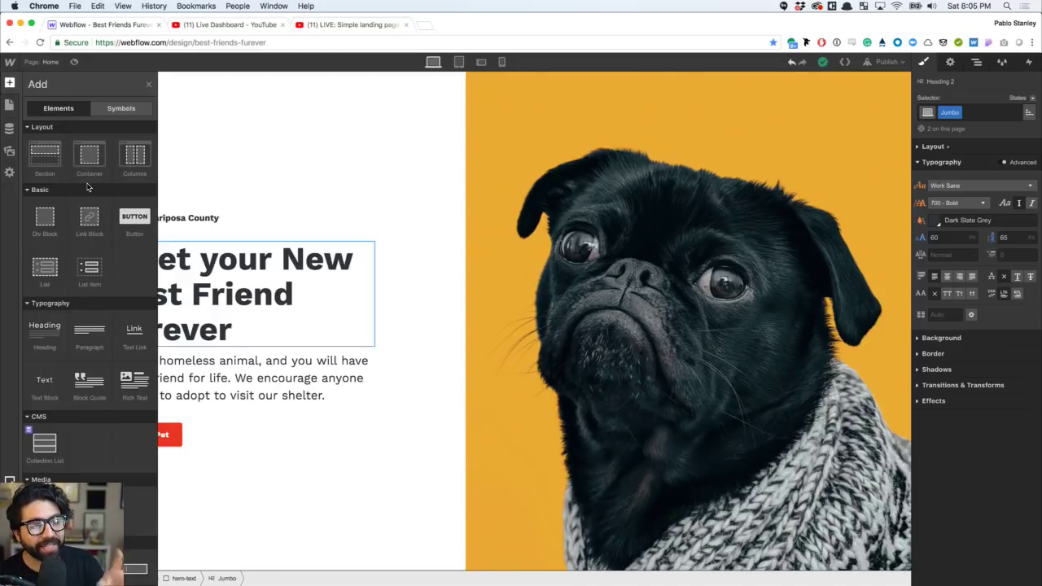
pyautogui.scroll(-2, 88, 187)
pyautogui.scroll(2, 88, 186)
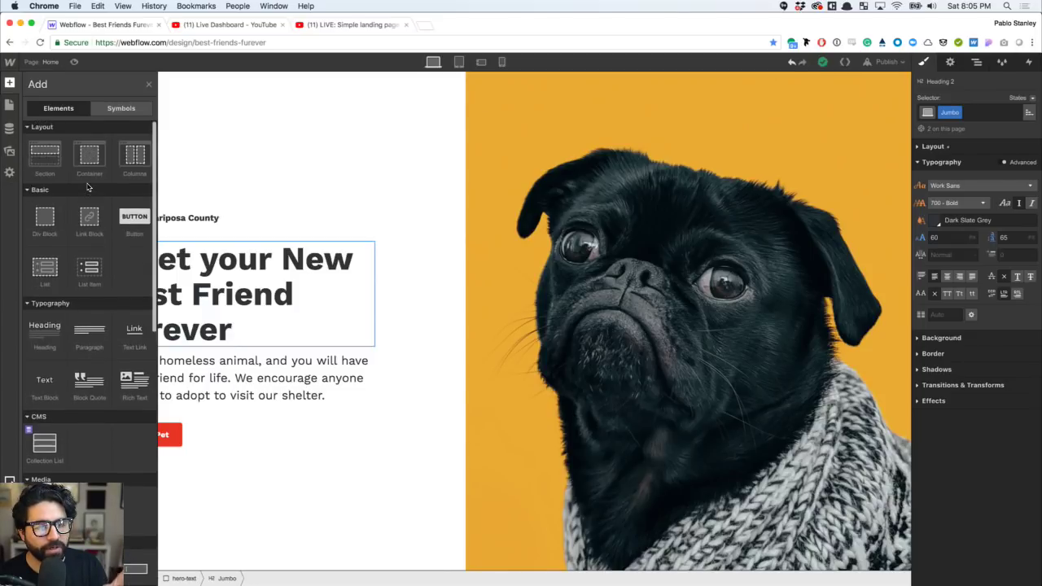
pyautogui.moveTo(345, 569)
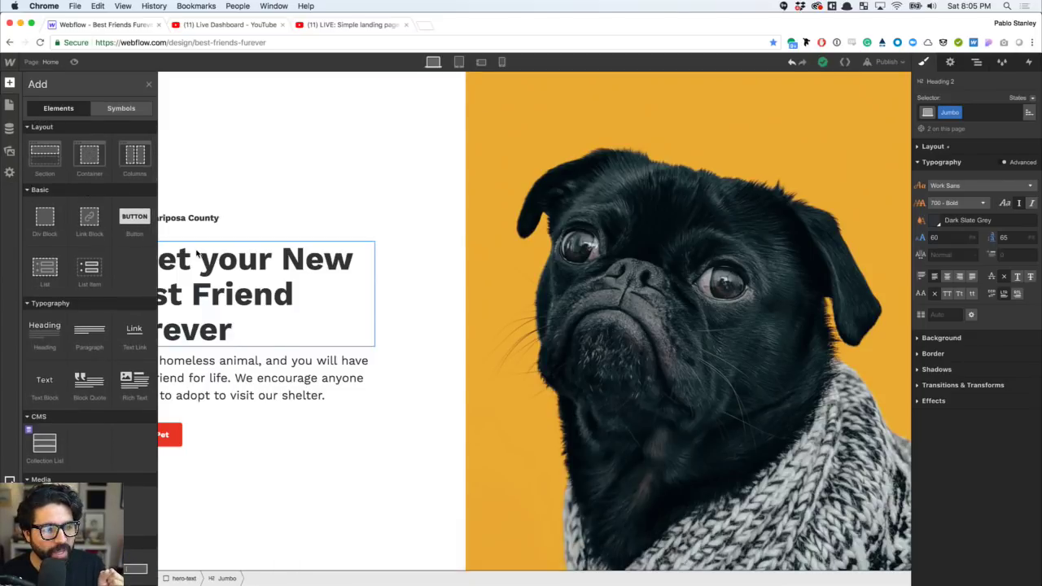
pyautogui.click(231, 140)
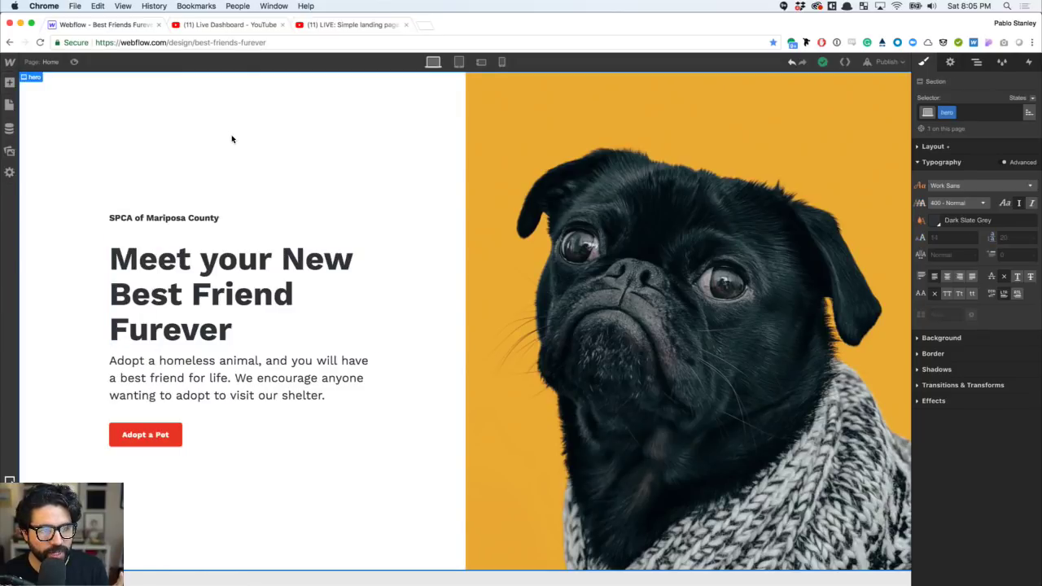
# - Check the live chat on the YouTube stream page and return to the Webflow Designer
pyautogui.click(333, 24)
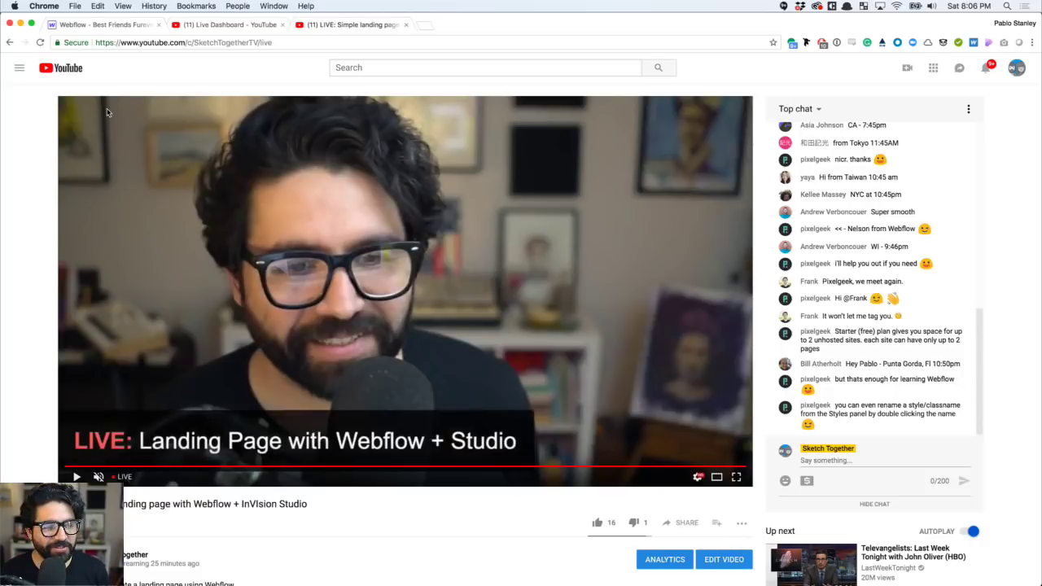
pyautogui.click(121, 25)
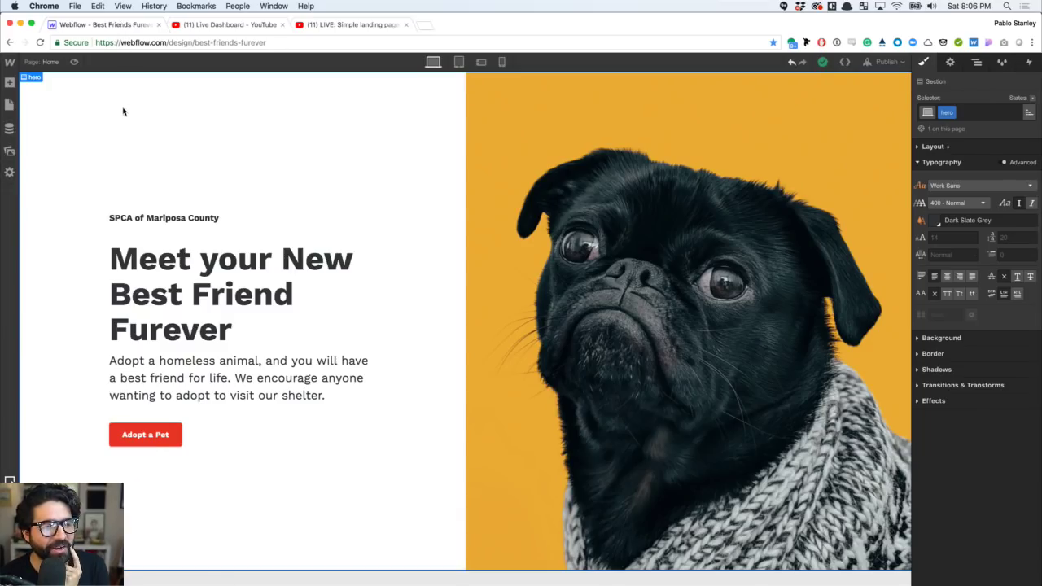
# - Browse the full range of addable elements, from the Layout and Basic groups through the forms and Components
pyautogui.click(10, 83)
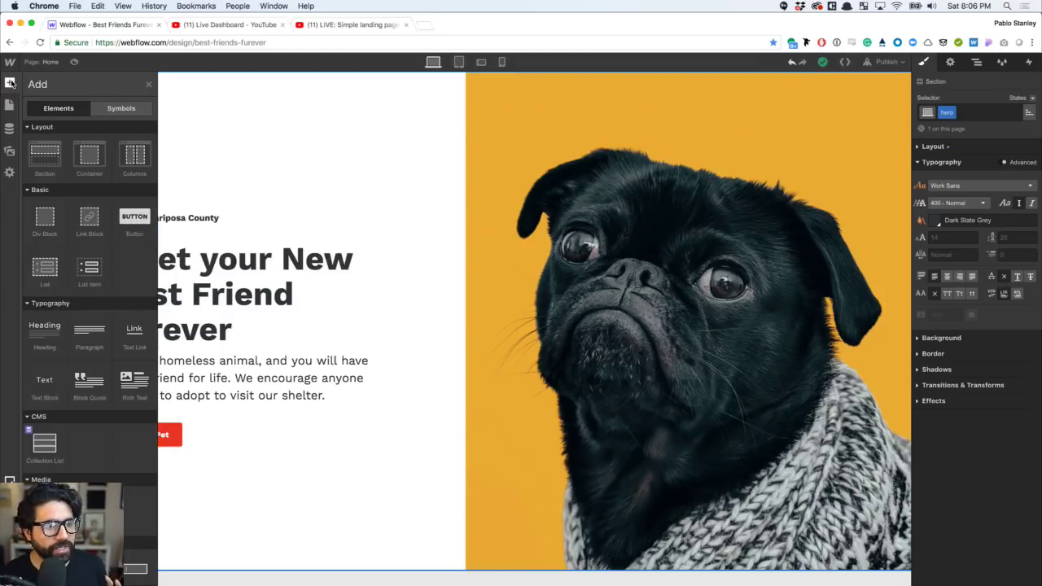
pyautogui.scroll(-1, 72, 195)
pyautogui.scroll(-10, 72, 196)
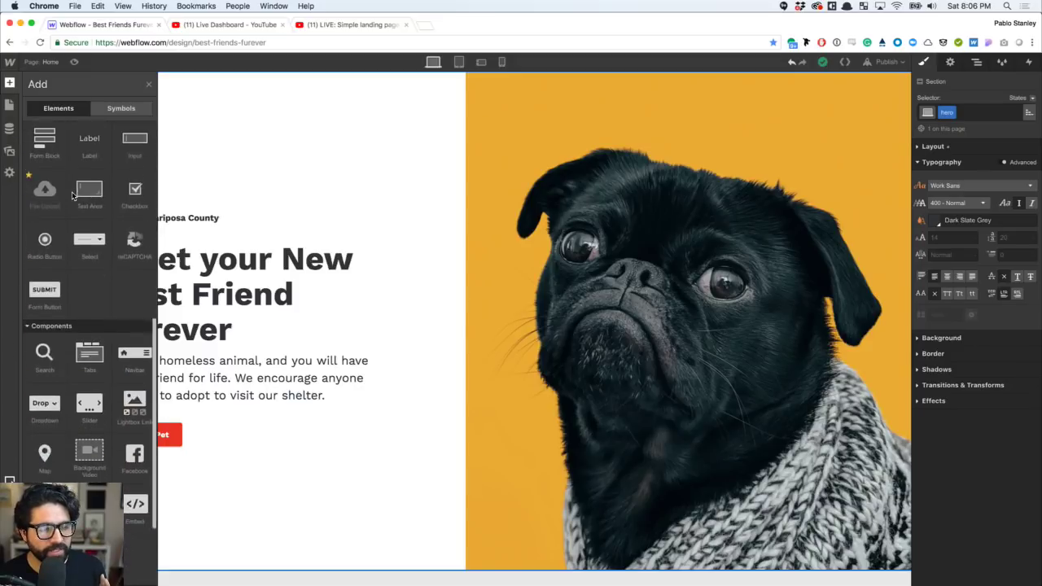
pyautogui.scroll(10, 71, 196)
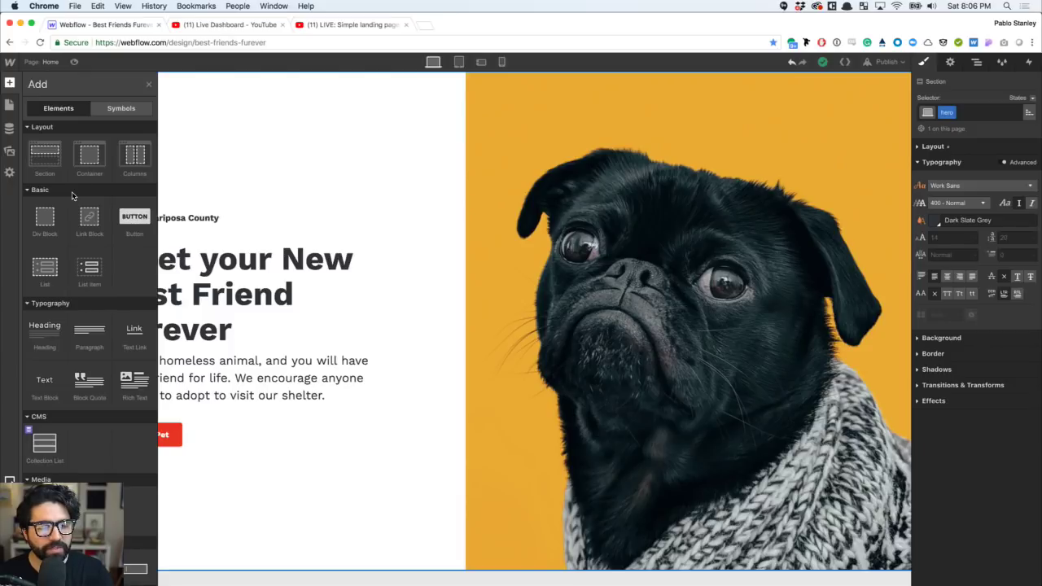
pyautogui.scroll(-6, 71, 192)
pyautogui.scroll(6, 72, 191)
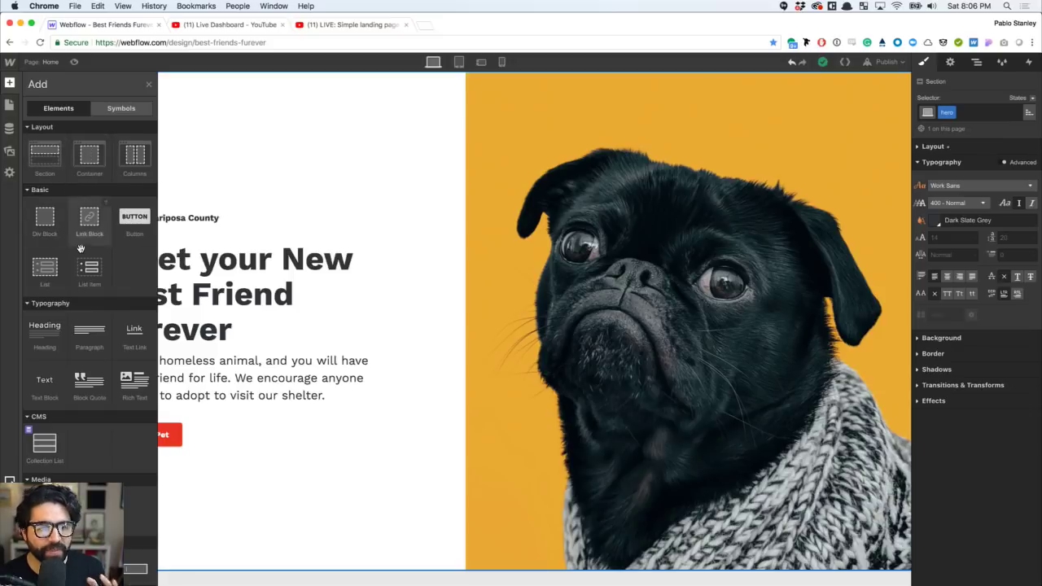
# - Review the addable elements once more, from Basic and Typography down to Forms and Components, and close the list
pyautogui.scroll(-2, 77, 294)
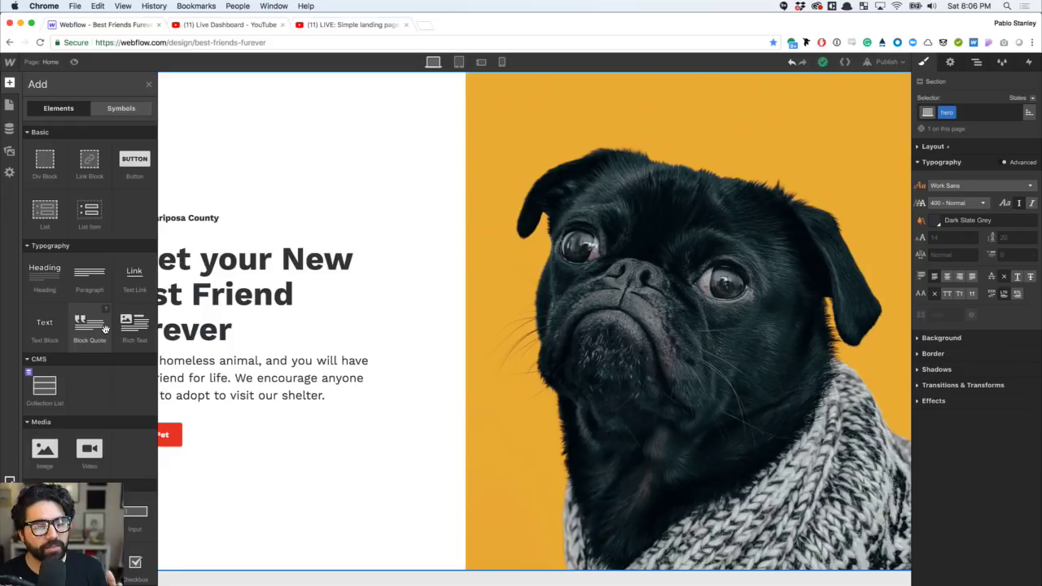
pyautogui.scroll(-4, 102, 334)
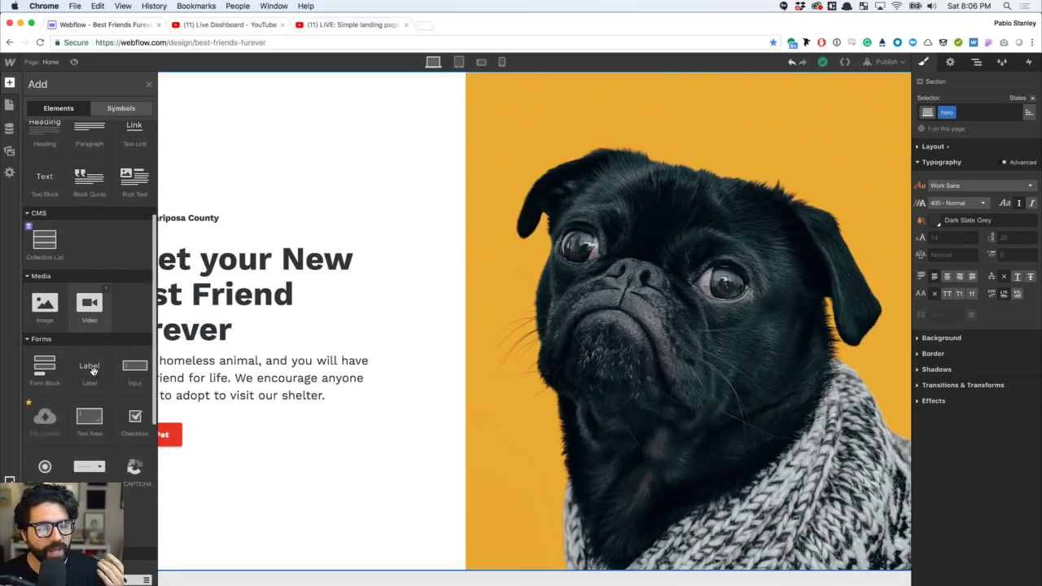
pyautogui.scroll(-3, 82, 326)
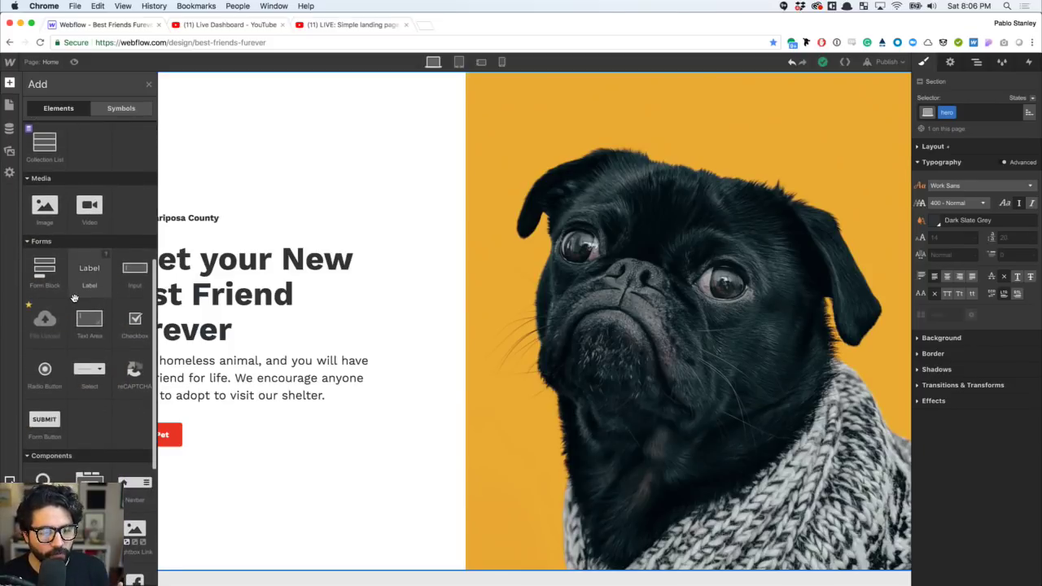
pyautogui.scroll(-1, 72, 293)
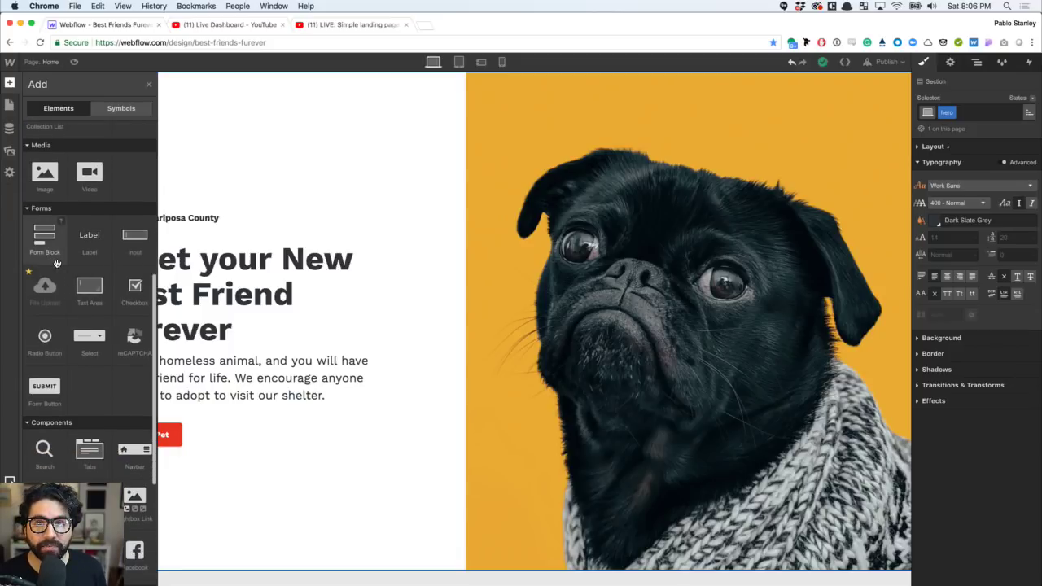
pyautogui.scroll(-3, 69, 350)
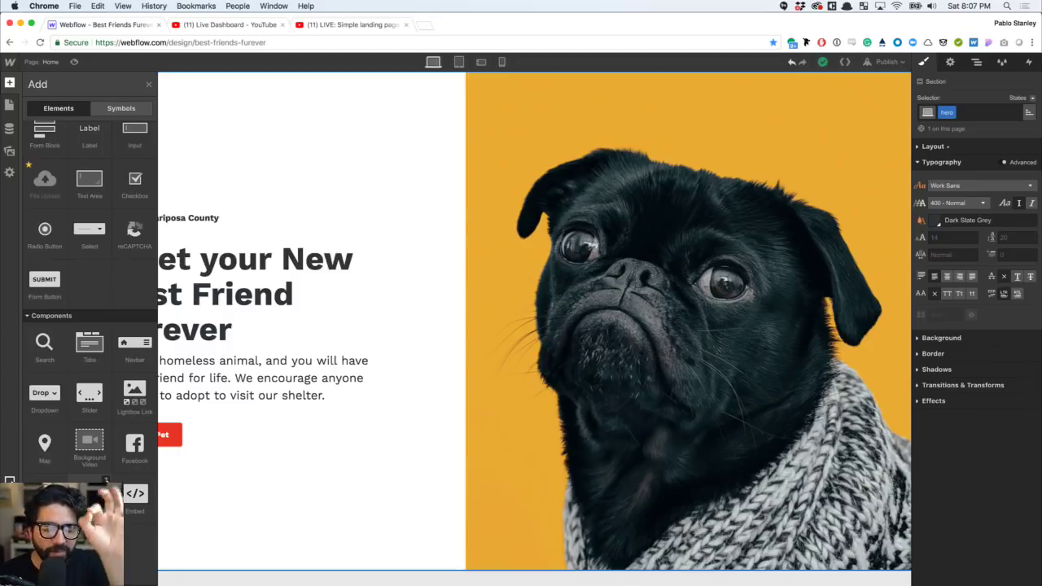
pyautogui.scroll(10, 106, 481)
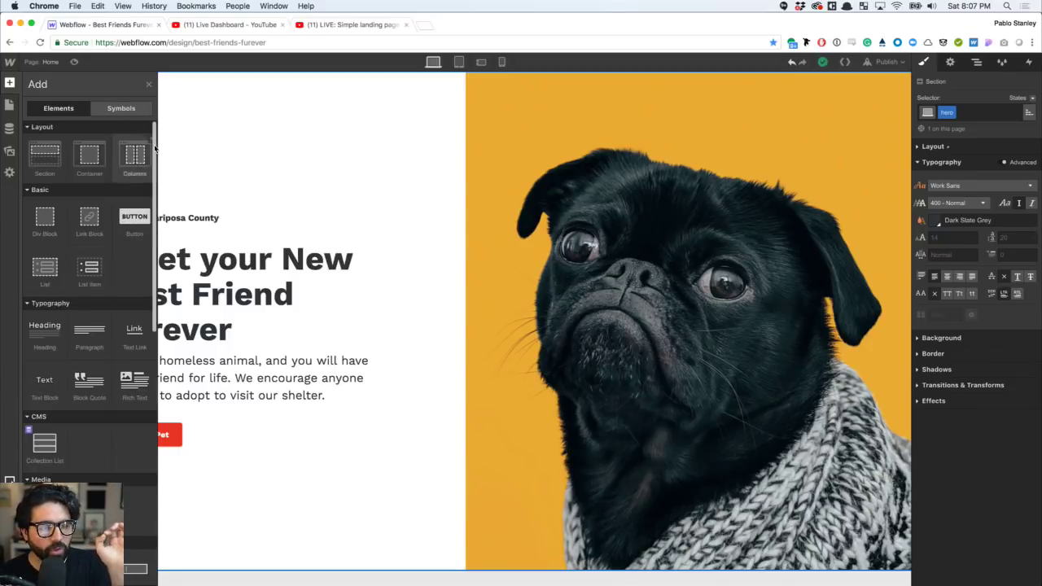
pyautogui.click(328, 152)
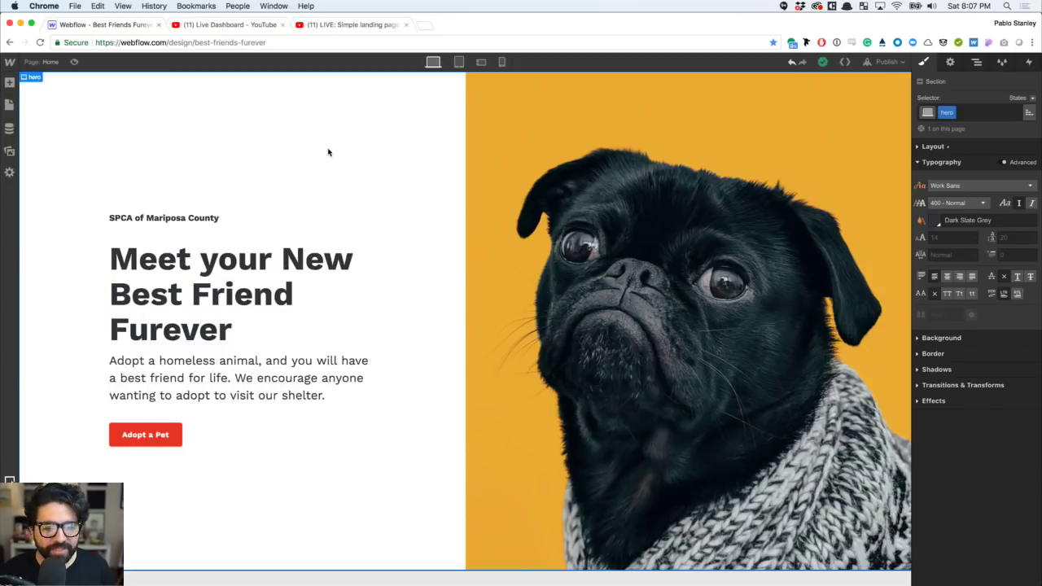
# - Look over the project's CMS Collections, Pages, Assets and settings, and close the last one
pyautogui.click(9, 128)
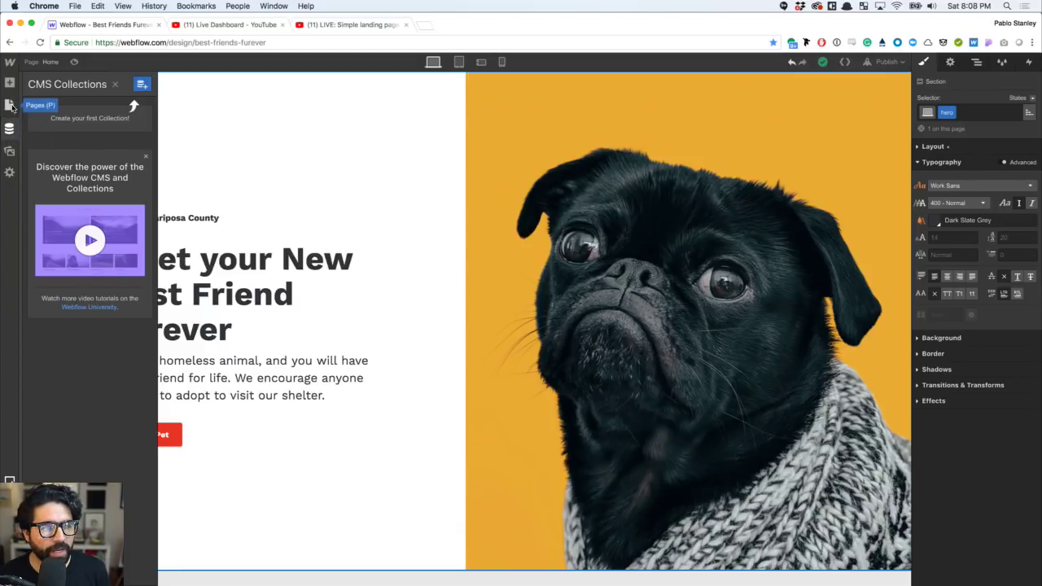
pyautogui.click(10, 105)
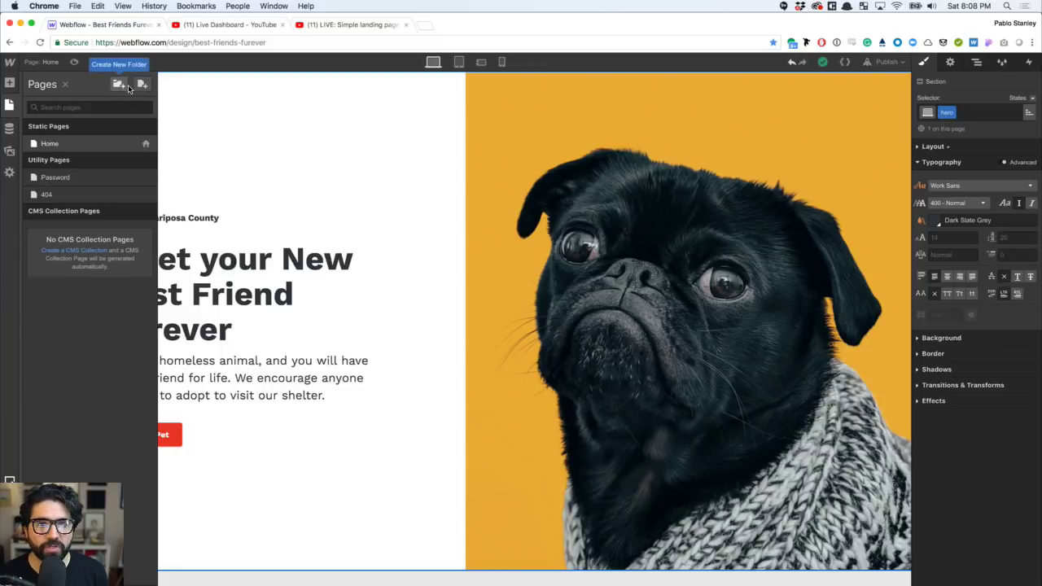
pyautogui.click(11, 153)
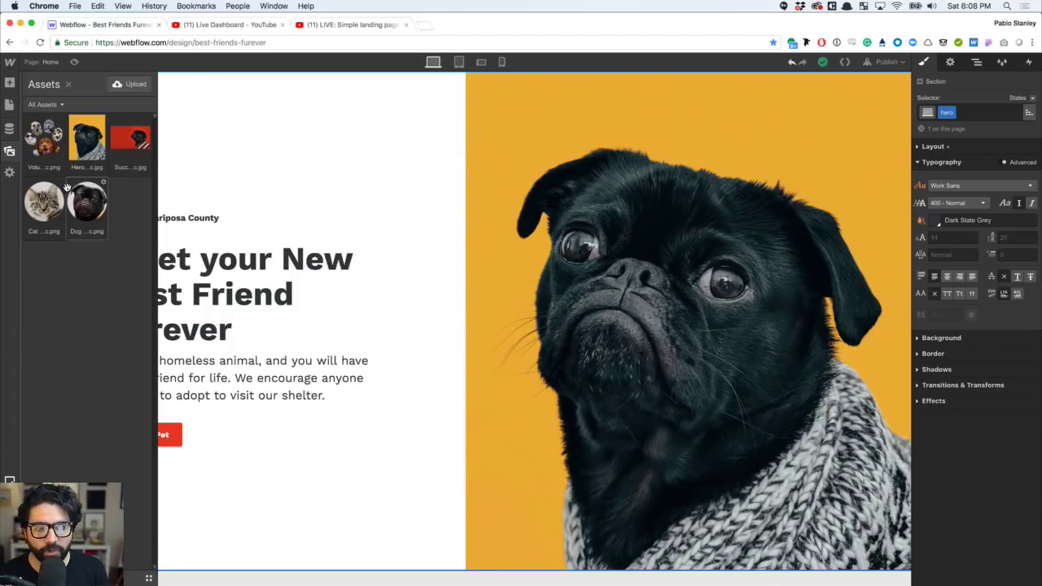
pyautogui.click(9, 173)
pyautogui.click(10, 172)
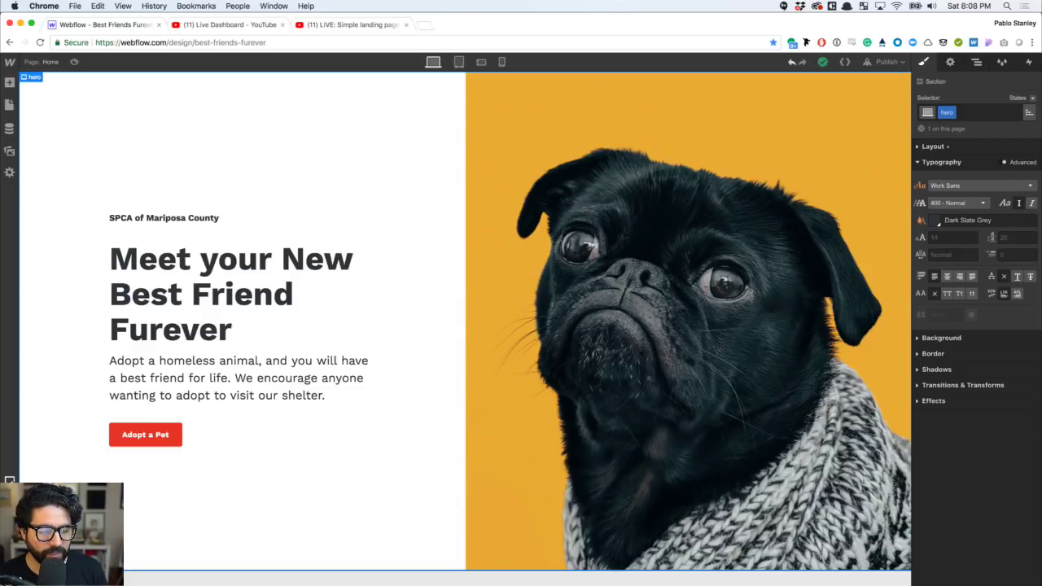
# - Switch to Gameshow, move the webcam overlay away from the screen capture's lower-left corner, send it live, and return to the Webflow Designer
pyautogui.press('super+Tab')
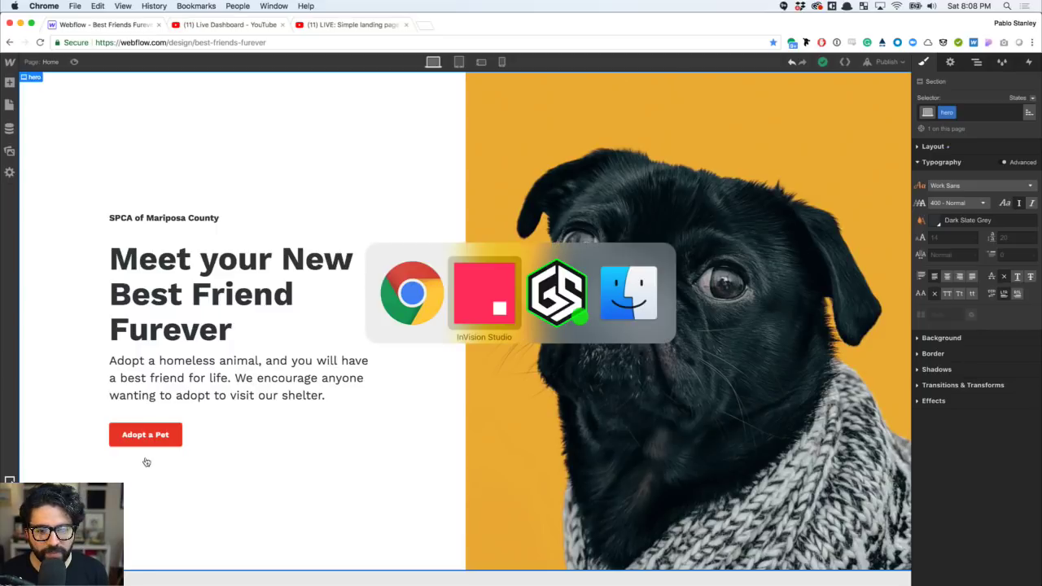
pyautogui.press('super+Tab')
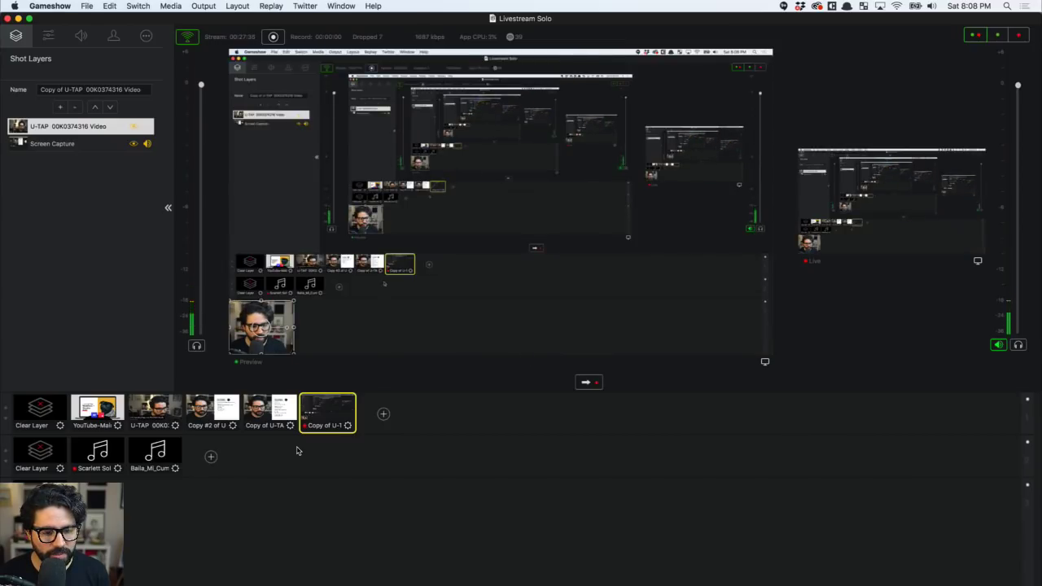
pyautogui.moveTo(280, 342); pyautogui.dragTo(429, 340)
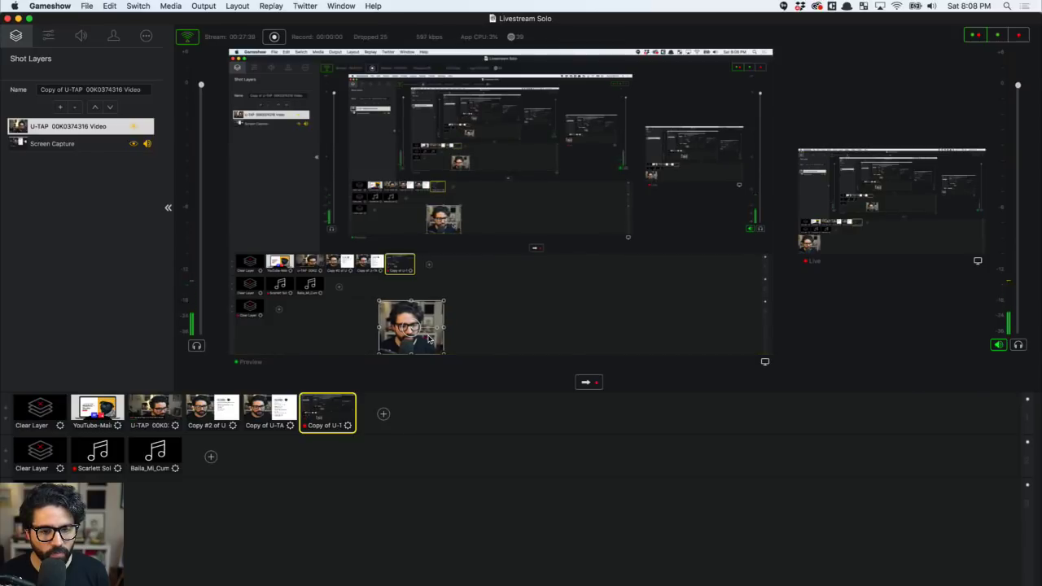
pyautogui.press('super+Tab')
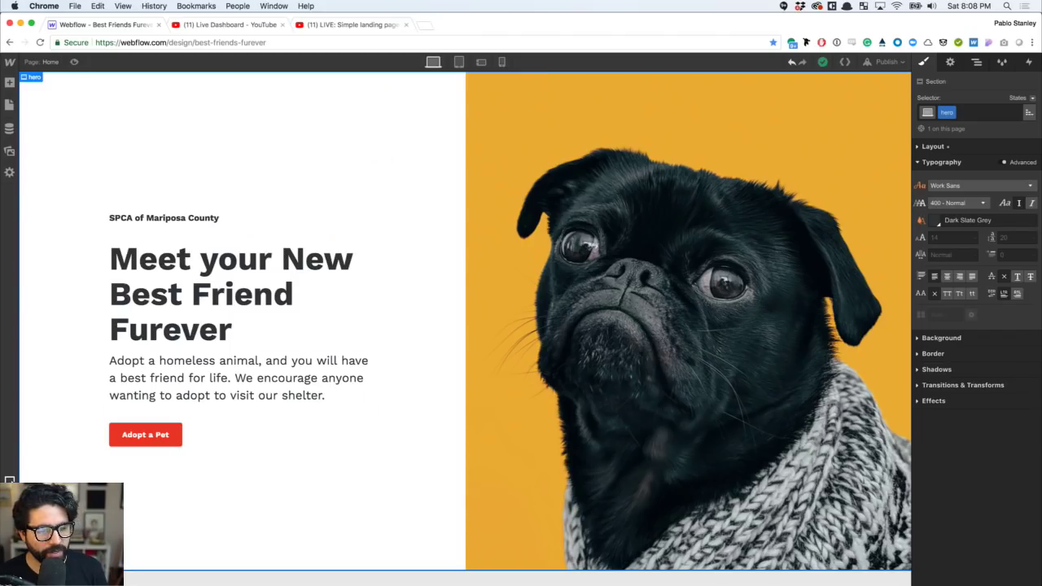
pyautogui.press('super+Tab')
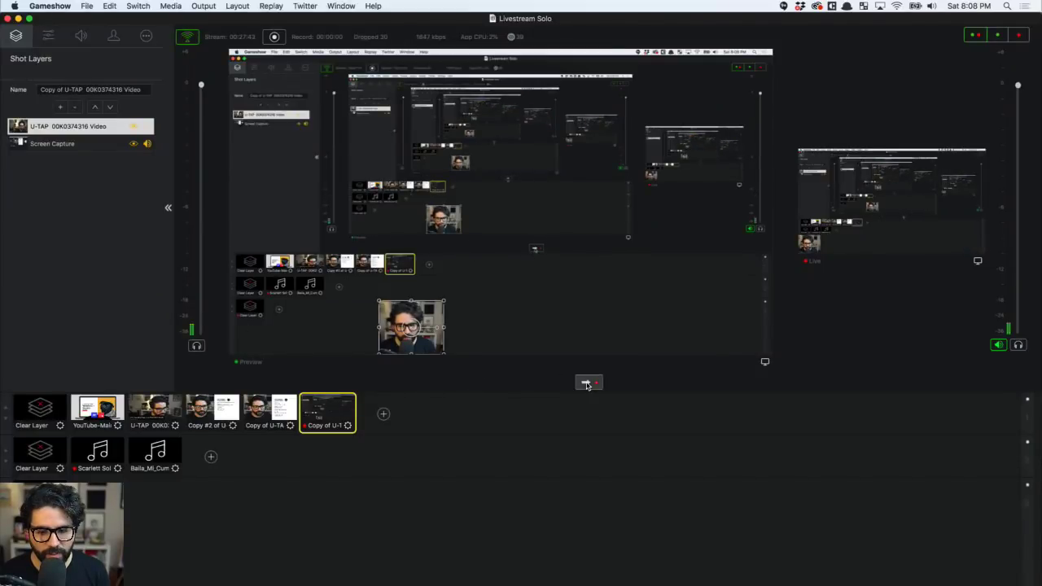
pyautogui.press('super+Tab')
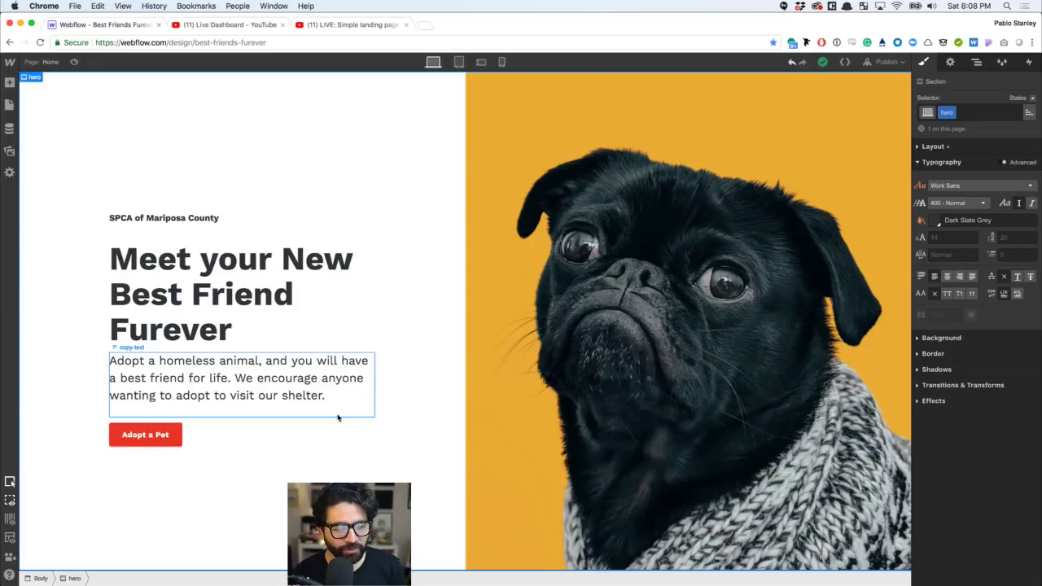
# - Show the grid overlay as outlines and filled columns, hide it, and turn X-Ray Mode on and off
pyautogui.click(10, 520)
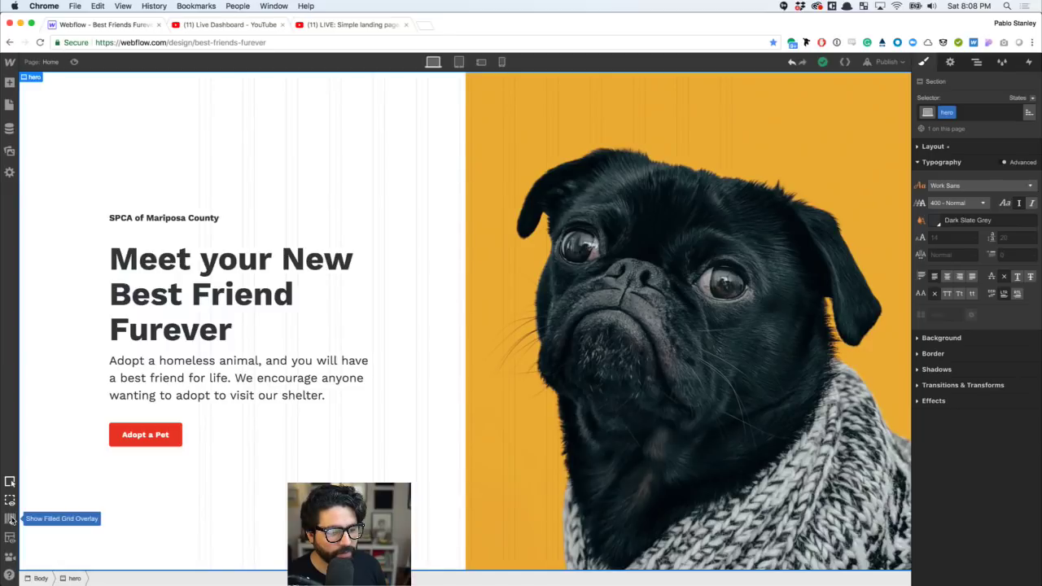
pyautogui.click(9, 519)
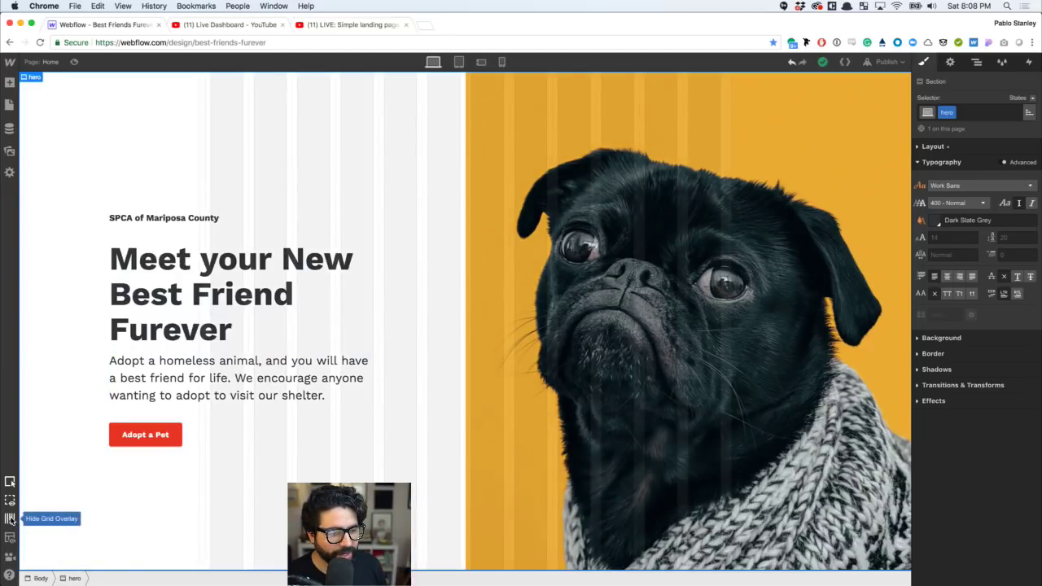
pyautogui.click(10, 519)
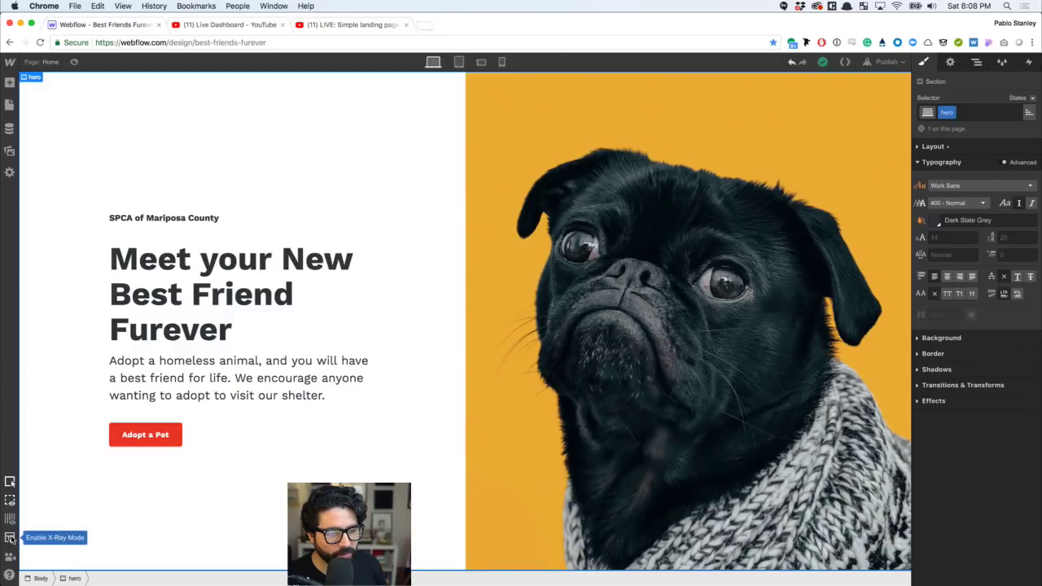
pyautogui.click(10, 539)
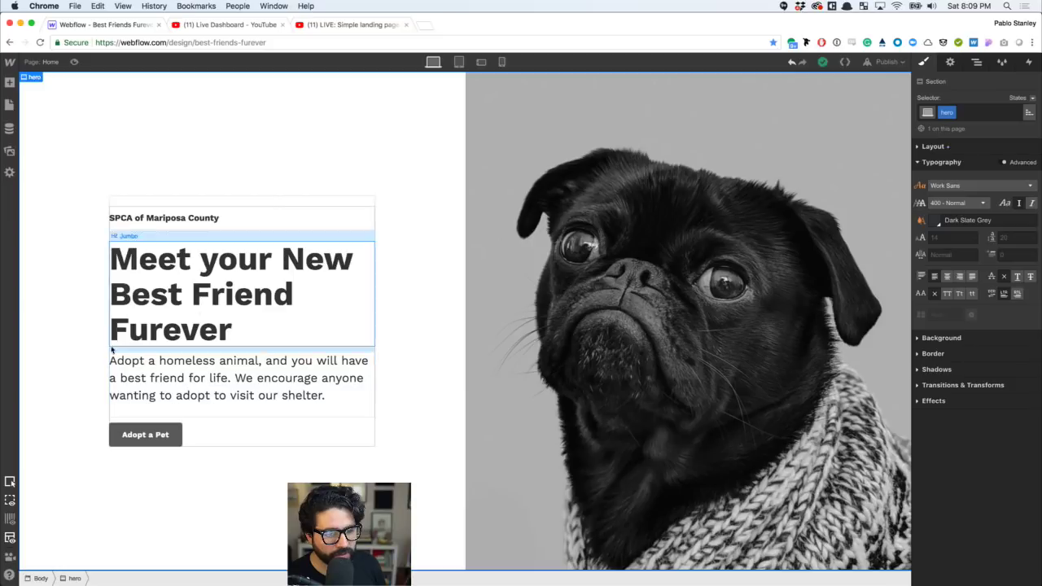
pyautogui.click(10, 539)
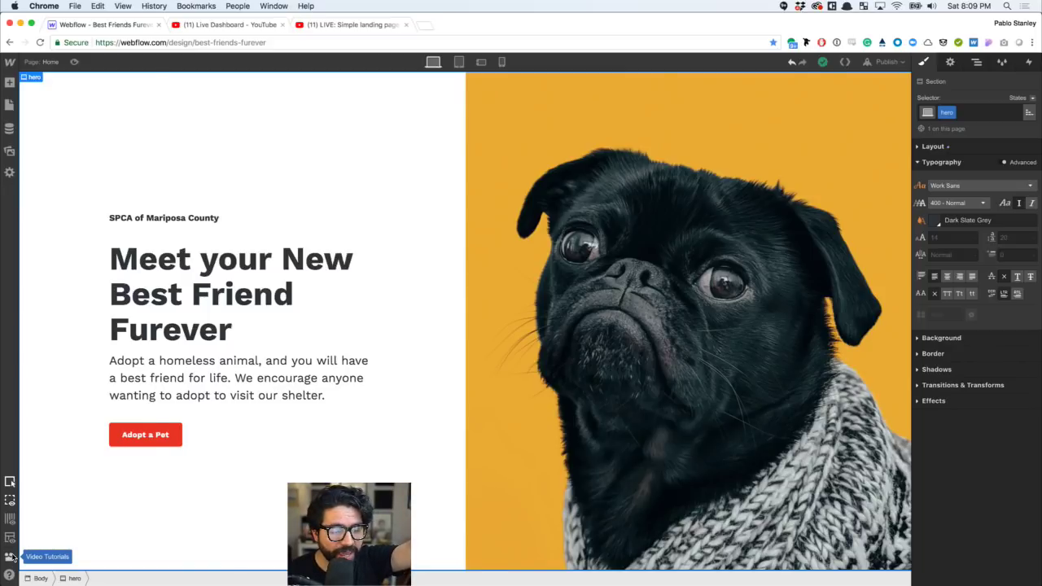
# - Browse the list of built-in Video Tutorials from start to end and close it
pyautogui.click(10, 557)
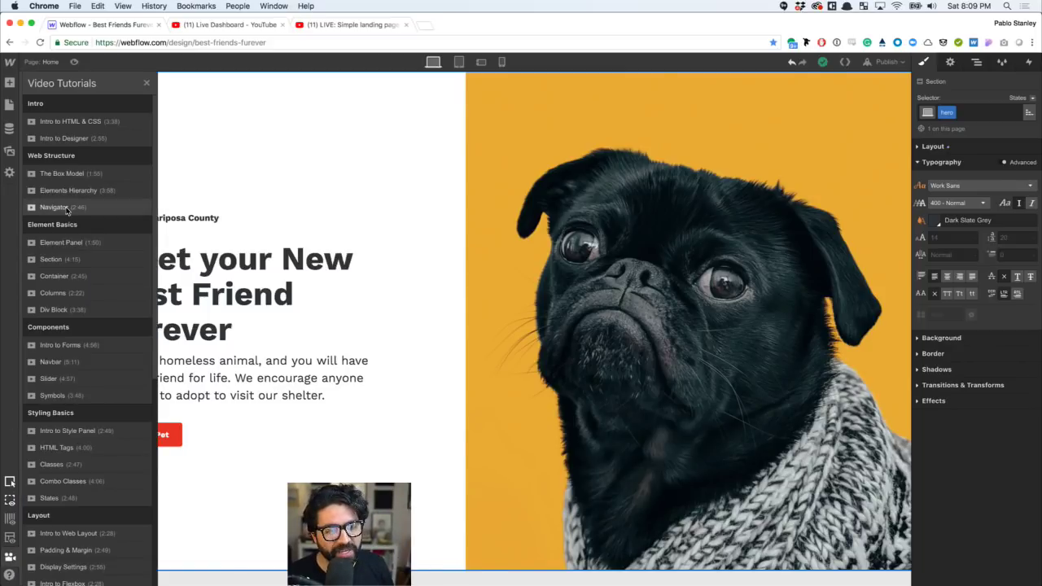
pyautogui.scroll(-10, 74, 206)
pyautogui.scroll(10, 74, 207)
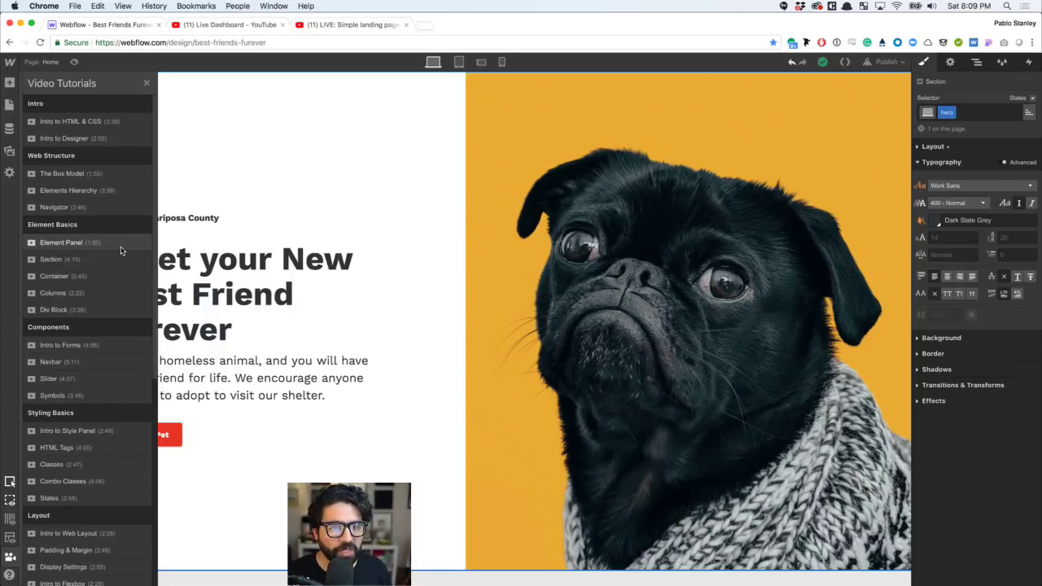
pyautogui.click(146, 83)
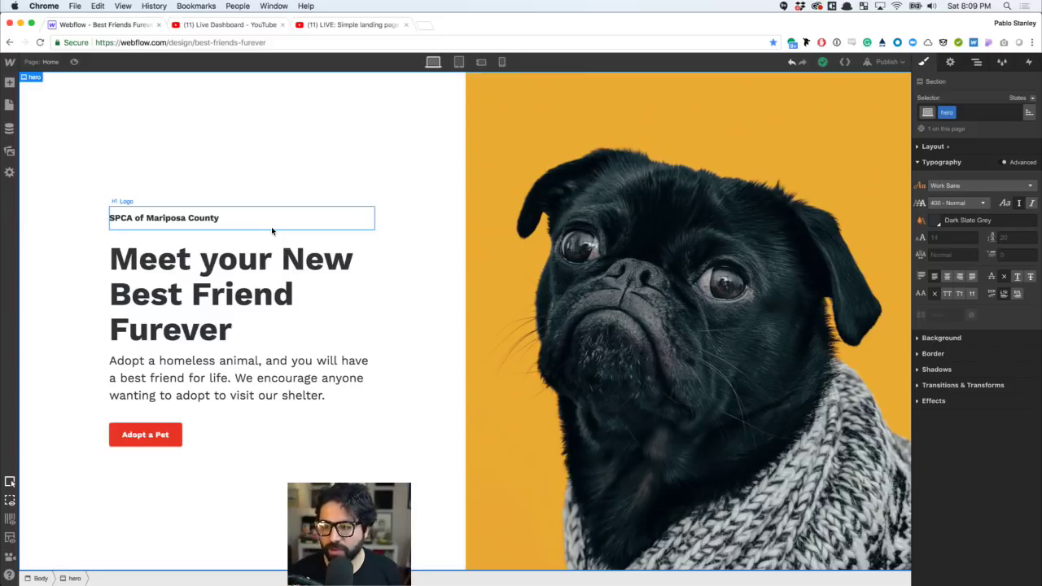
# - Return to the Webflow Dashboard and open the blank Sketch-Together-Test-Webflow project in the Designer
pyautogui.moveTo(10, 63)
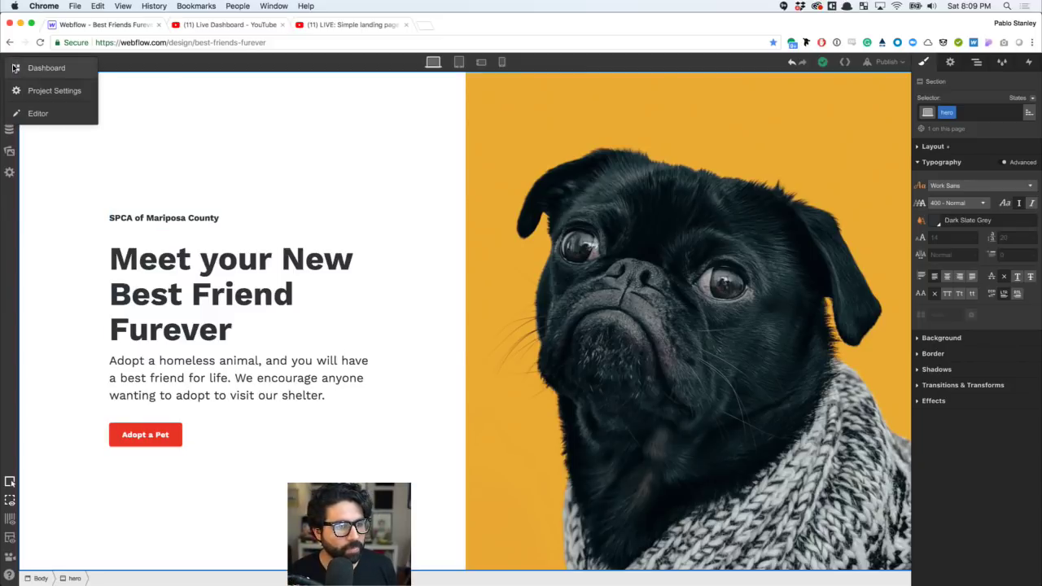
pyautogui.click(43, 72)
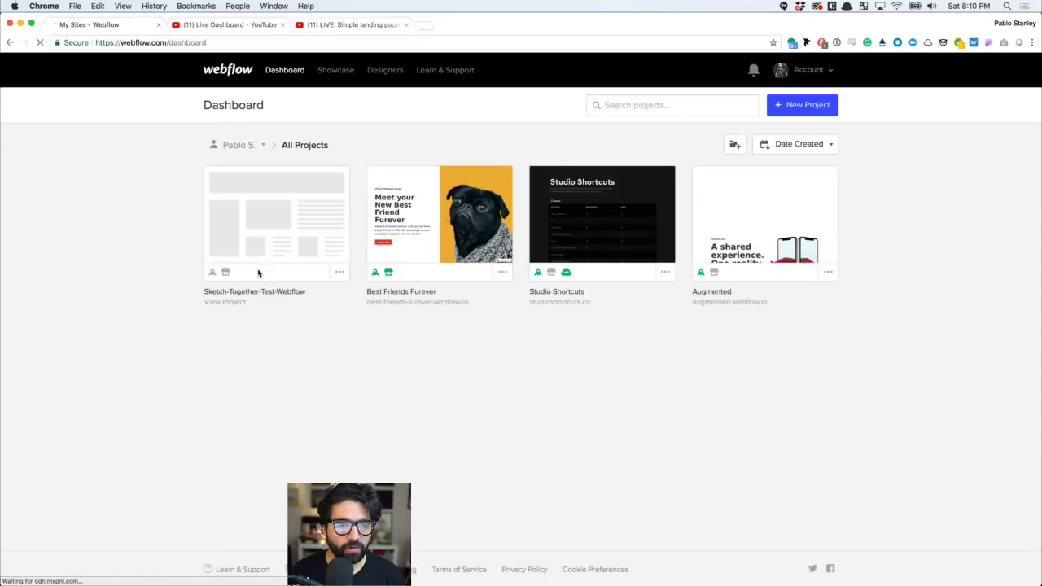
pyautogui.click(280, 220)
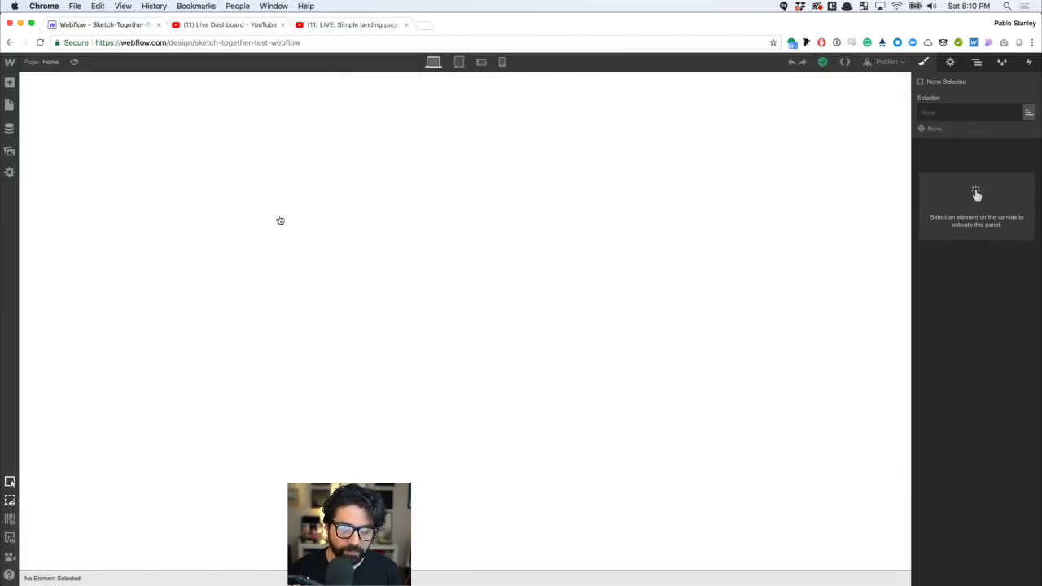
# - Check the YouTube live dashboard and read through the recent chat messages on the stream page
pyautogui.click(256, 25)
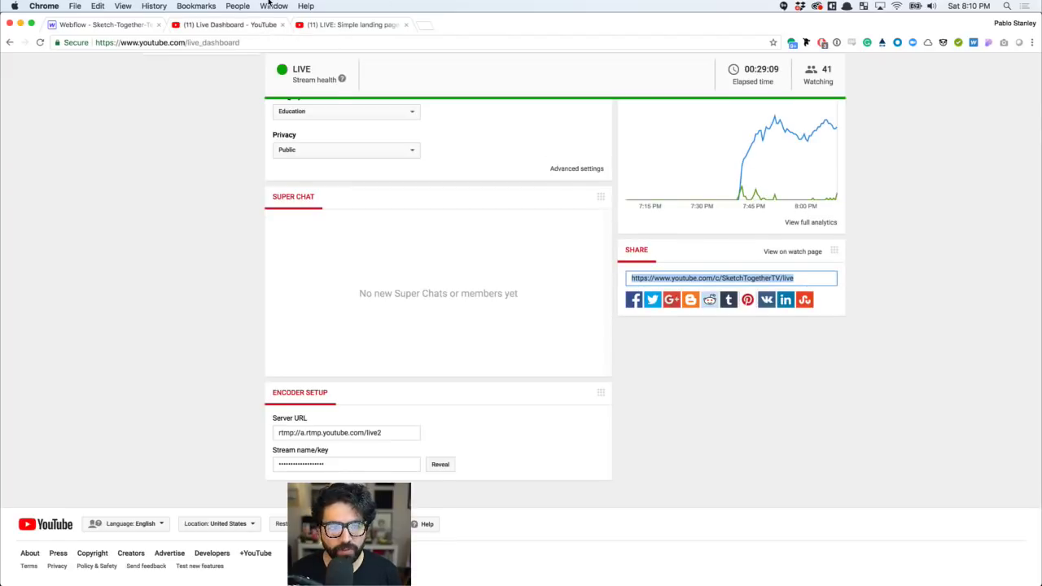
pyautogui.click(321, 24)
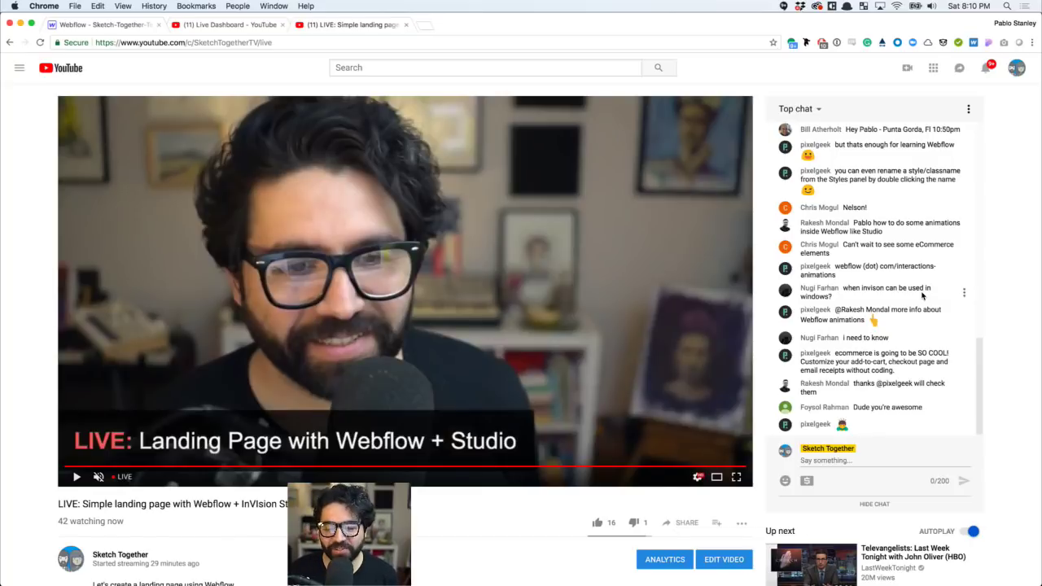
pyautogui.scroll(3, 922, 296)
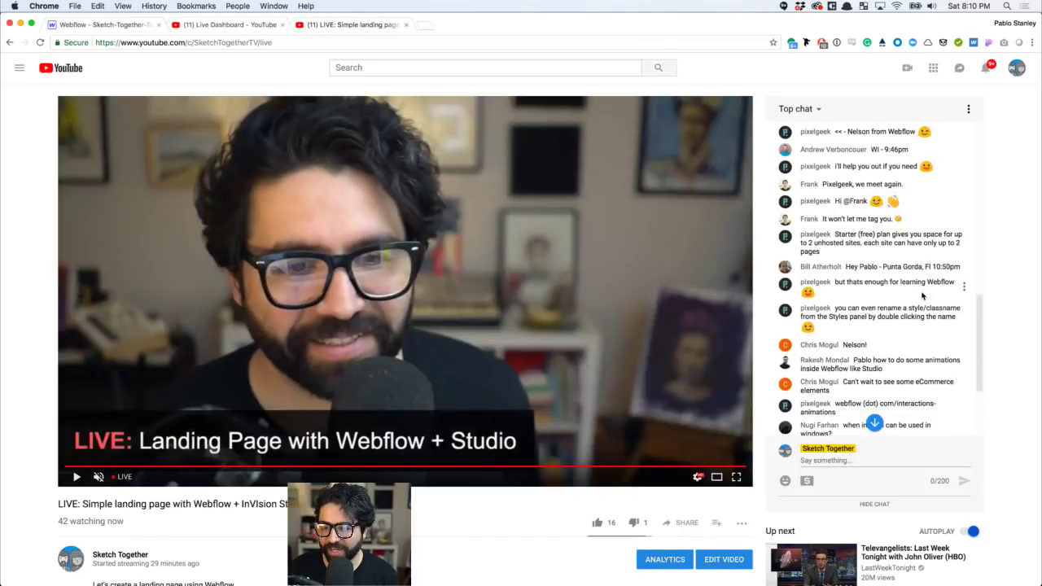
# - Switch to InVision Studio and examine the hero section of the Landing Page design up close
pyautogui.press('super+Tab')
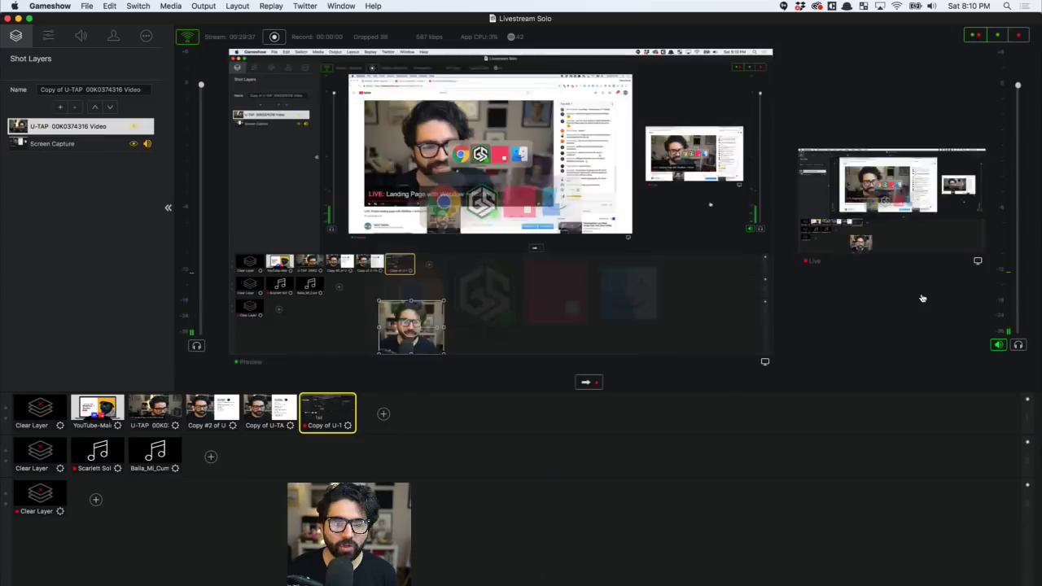
pyautogui.press('super+Tab')
pyautogui.press('super+Tab')
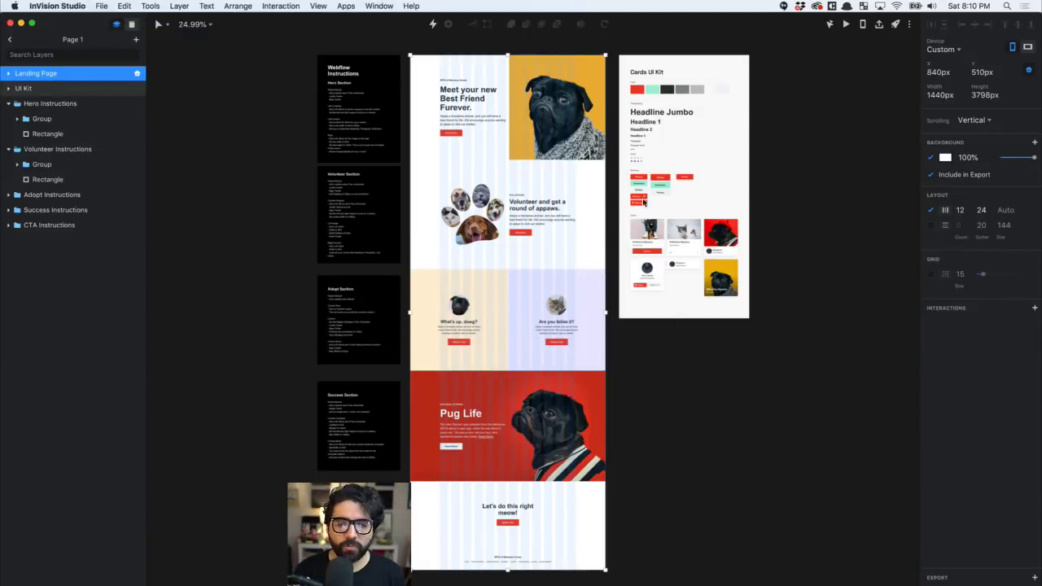
pyautogui.scroll(5, 496, 119)
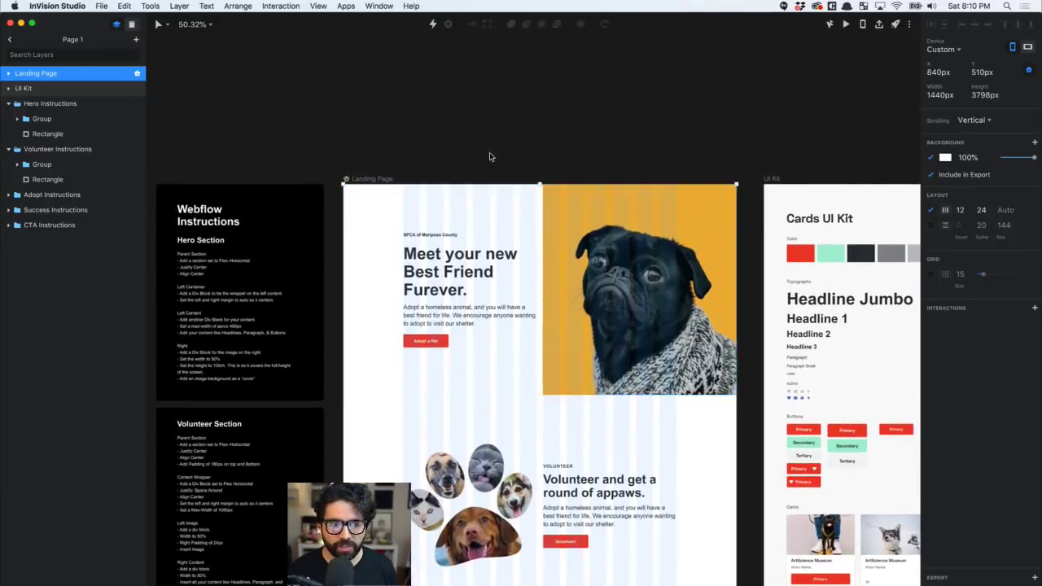
pyautogui.scroll(2, 492, 300)
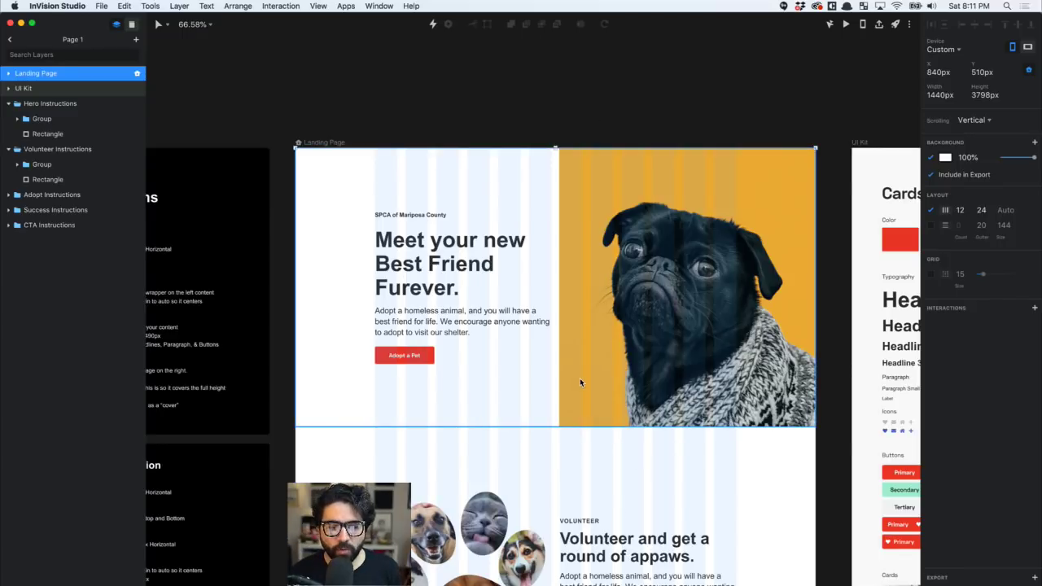
# - Deselect the Landing Page artboard, switch to Chrome, and bring up the addable elements in the blank Webflow project
pyautogui.hscroll(-3, 579, 382)
pyautogui.hscroll(3, 580, 382)
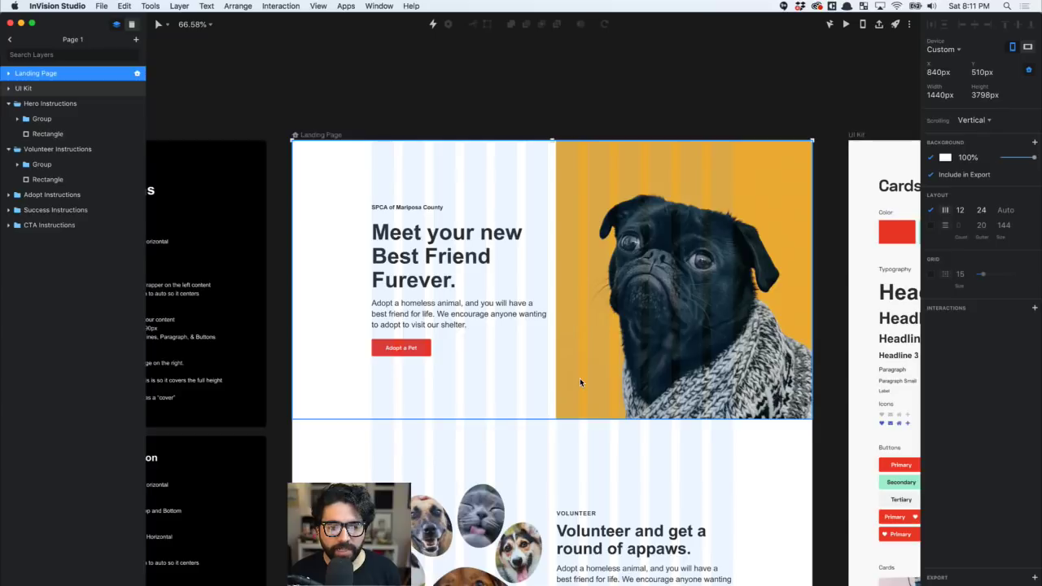
pyautogui.click(509, 106)
pyautogui.press('super+Tab')
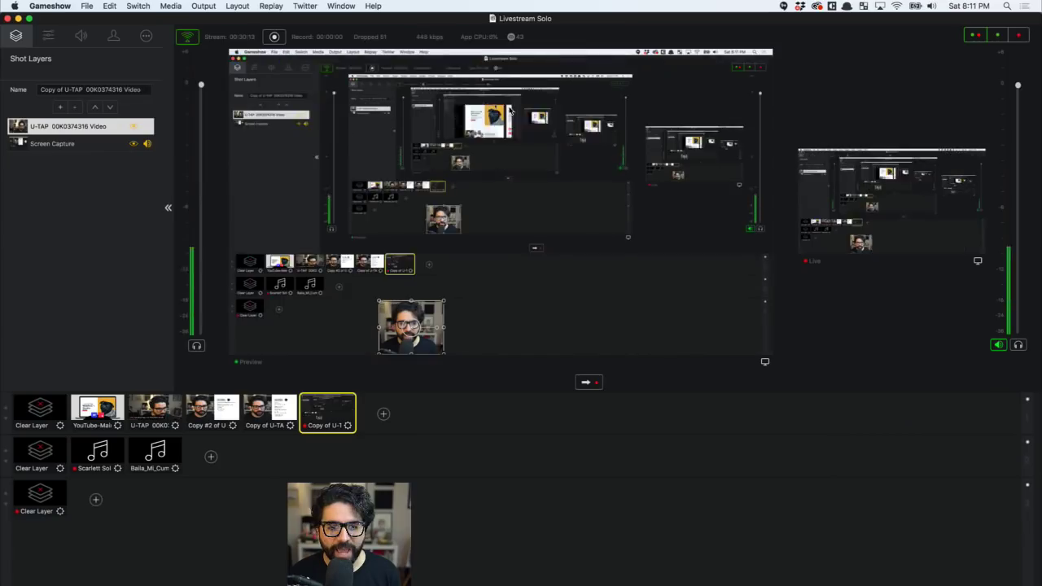
pyautogui.press('super+Tab')
pyautogui.press('super+Tab')
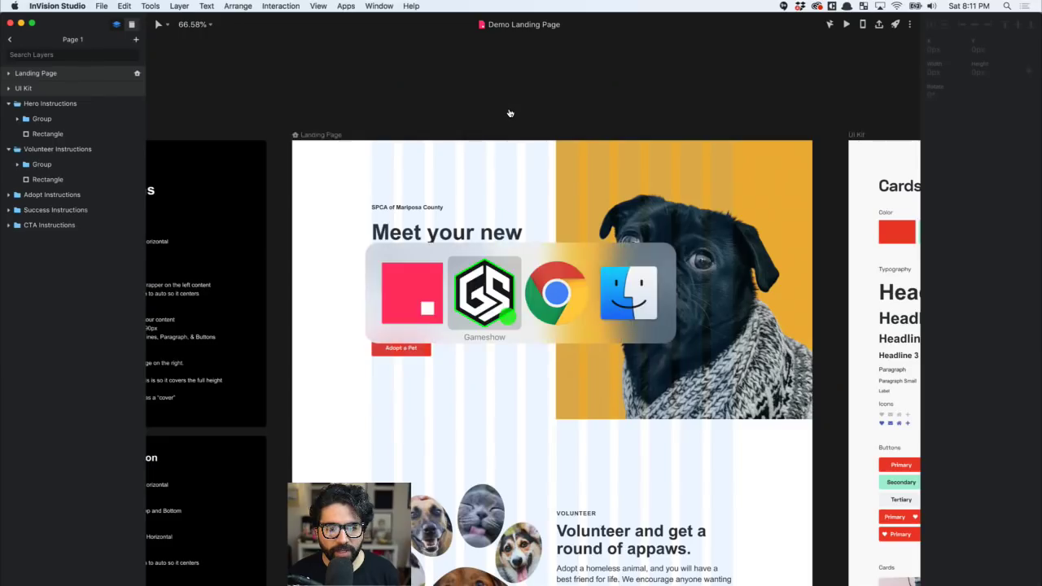
pyautogui.press('super+Tab')
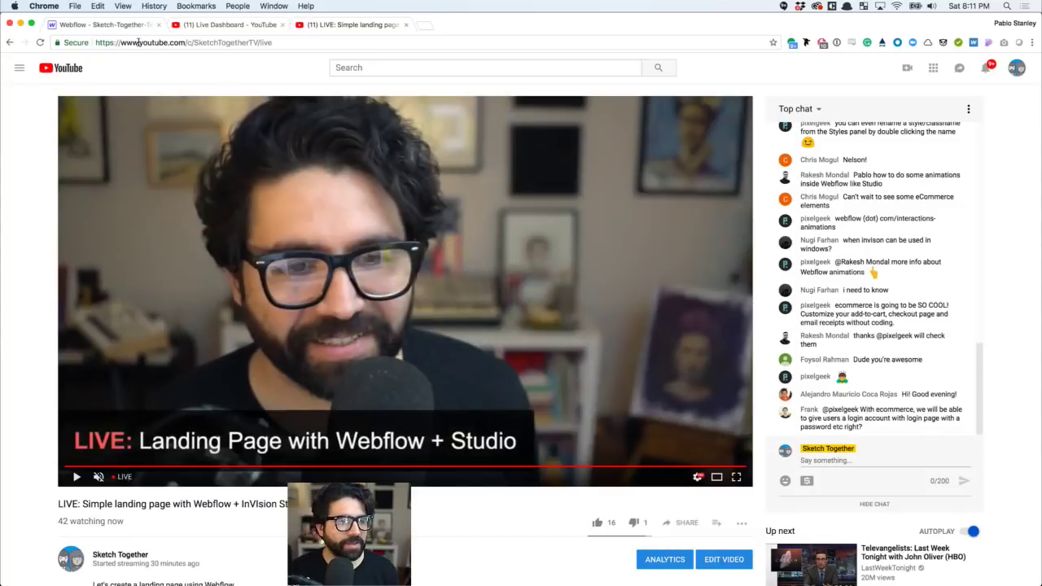
pyautogui.click(108, 26)
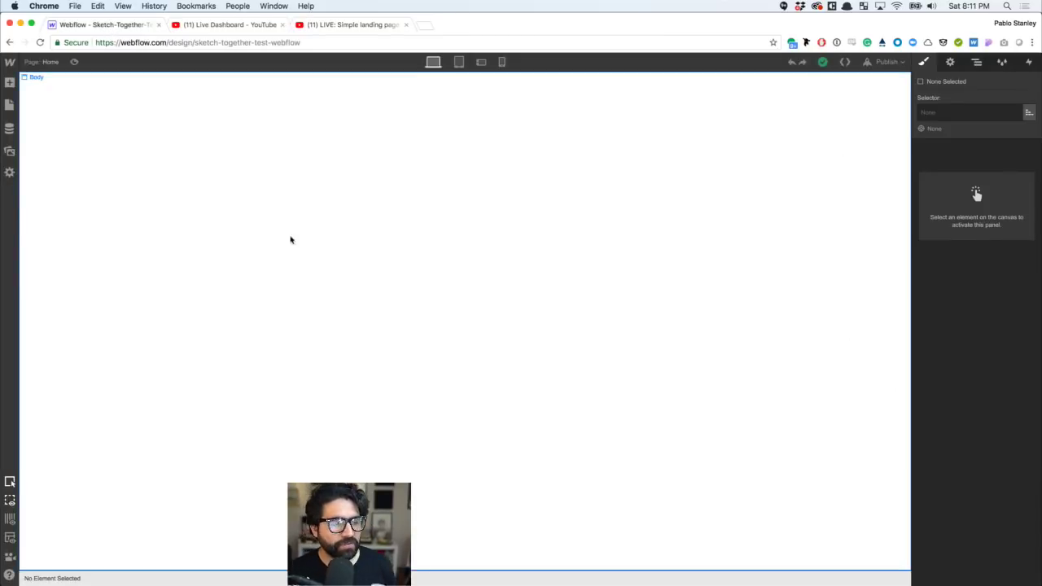
pyautogui.click(10, 82)
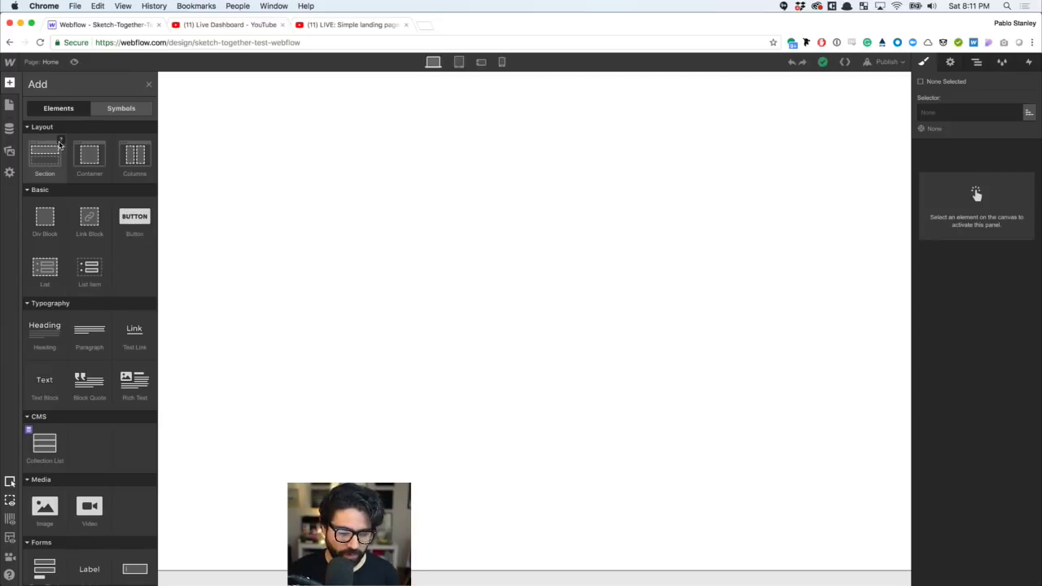
# - Switch to InVision Studio and look over the Landing Page sections beside the Webflow Instructions and UI Kit
pyautogui.press('super+Tab')
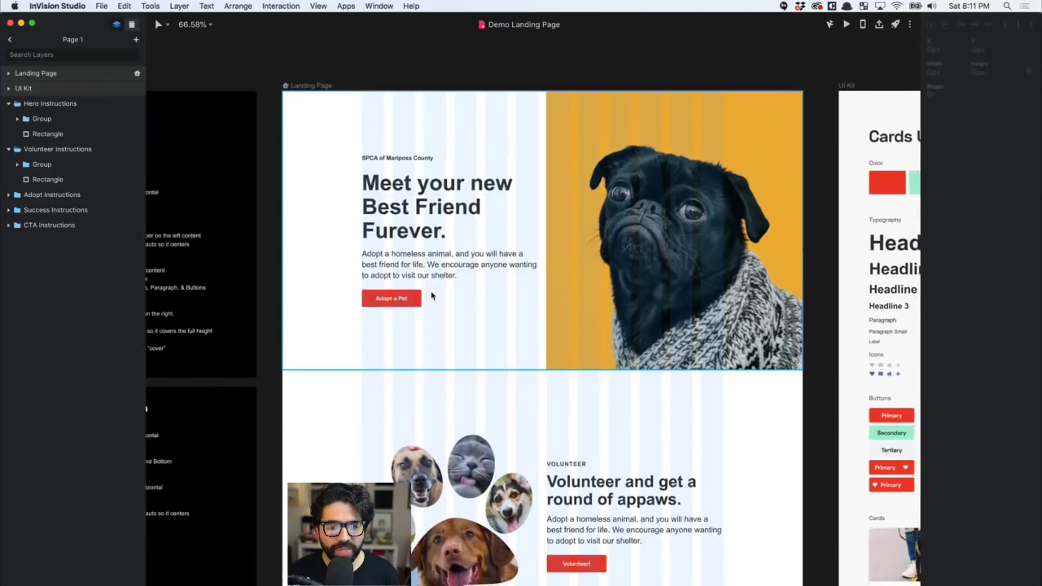
pyautogui.scroll(-3, 431, 295)
pyautogui.scroll(-2, 431, 296)
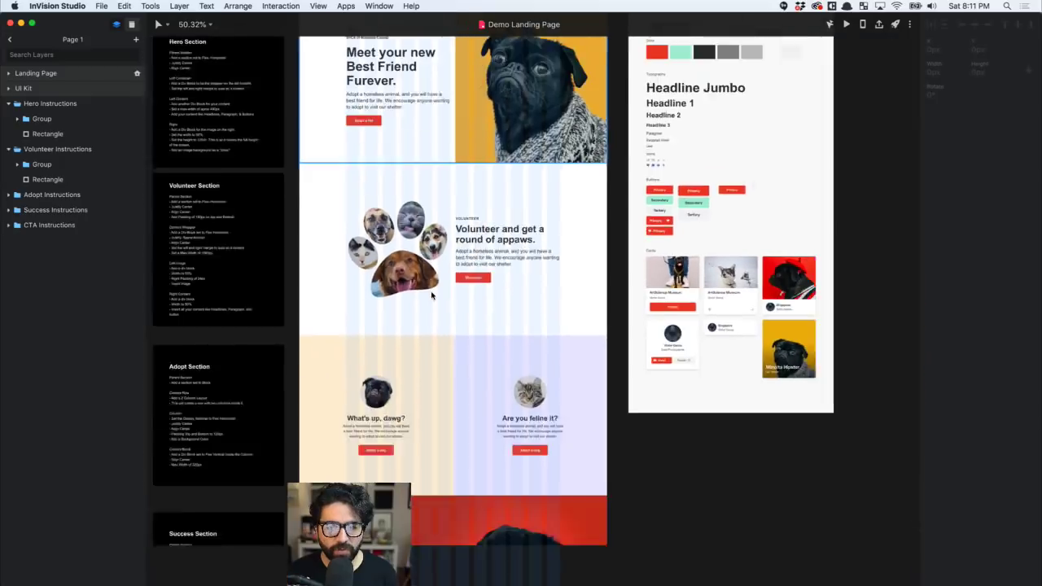
pyautogui.scroll(-3, 431, 296)
pyautogui.scroll(1, 432, 295)
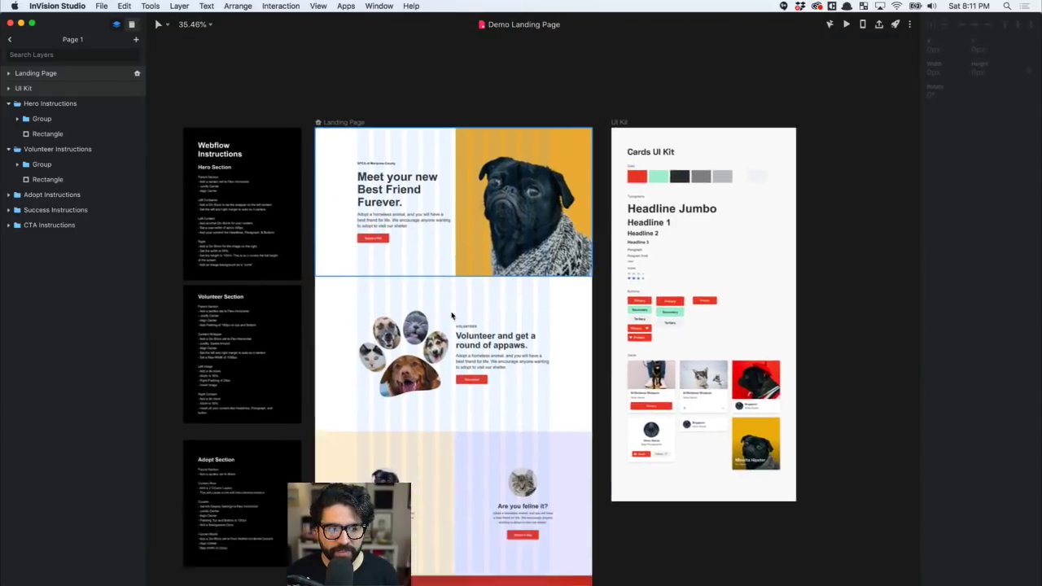
pyautogui.scroll(-2, 452, 315)
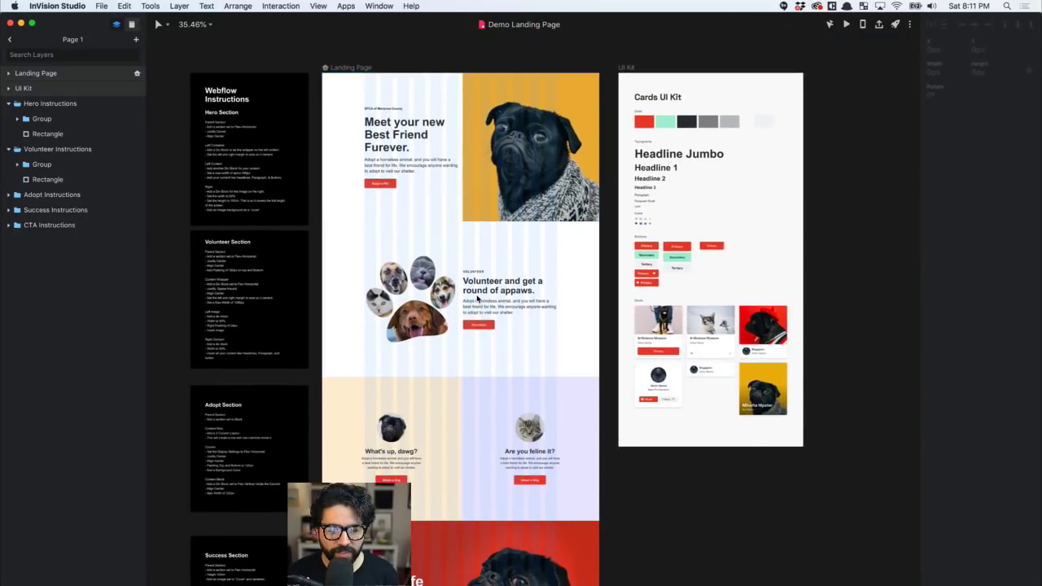
# - Switch to Gameshow, move the webcam overlay to the lower-left corner of the shot, and send the change live
pyautogui.press('super+Tab')
pyautogui.press('super+Tab')
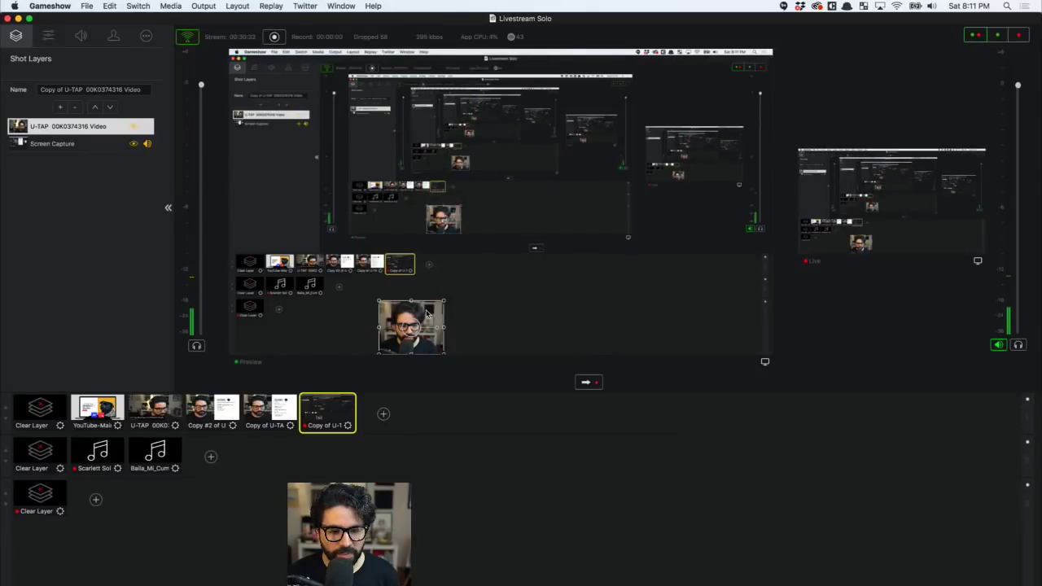
pyautogui.moveTo(425, 322); pyautogui.dragTo(274, 327)
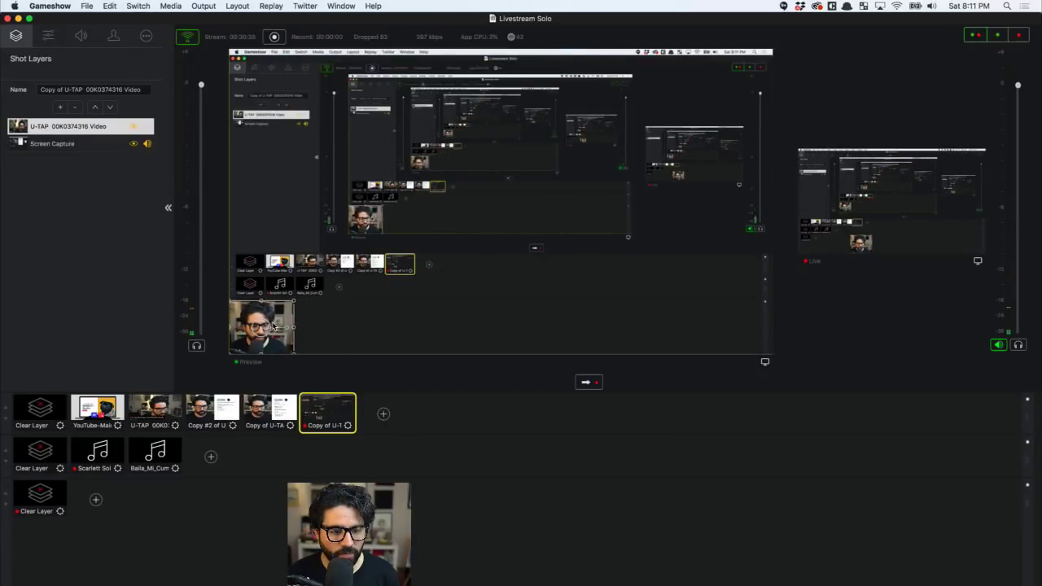
pyautogui.click(588, 381)
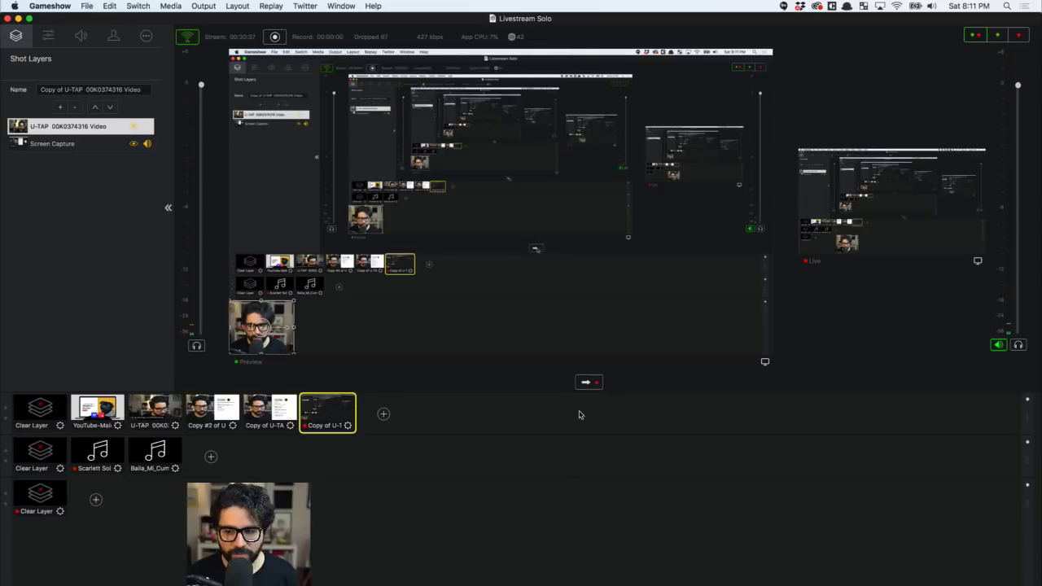
# - Return to InVision Studio and review the Landing Page design down to the footer and back to the hero
pyautogui.press('super+Tab')
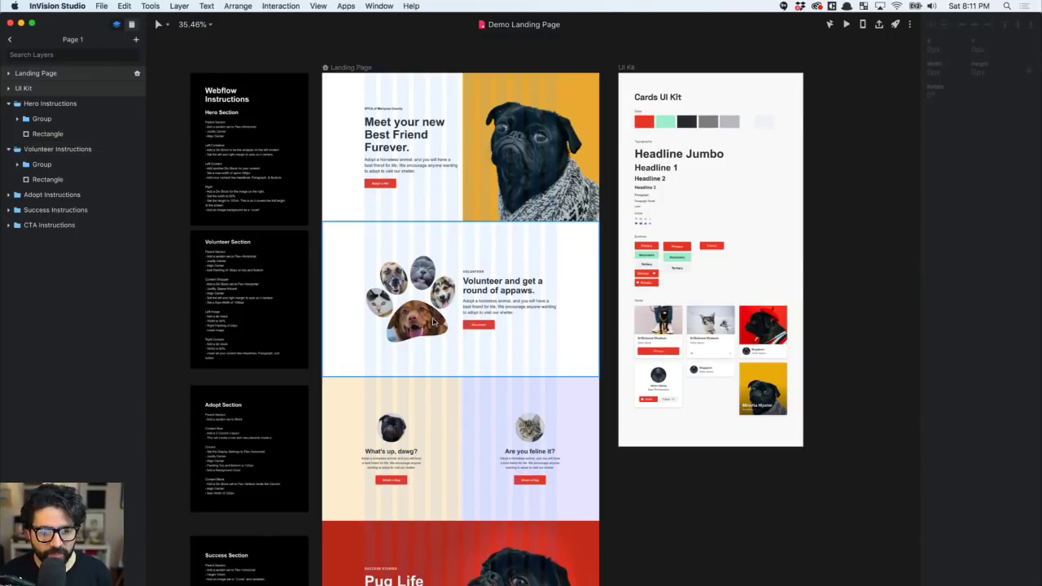
pyautogui.scroll(-5, 481, 442)
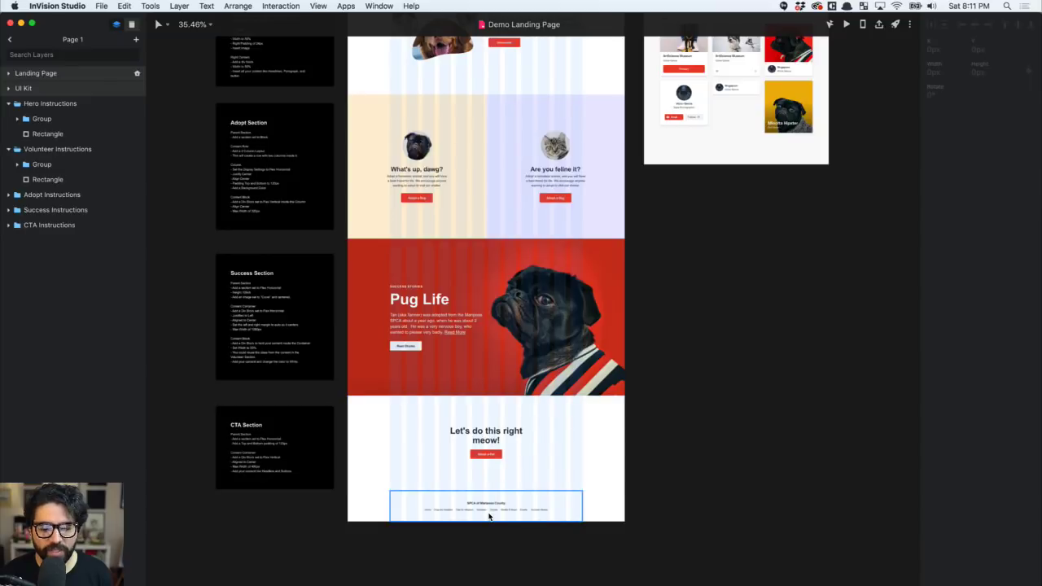
pyautogui.scroll(10, 488, 516)
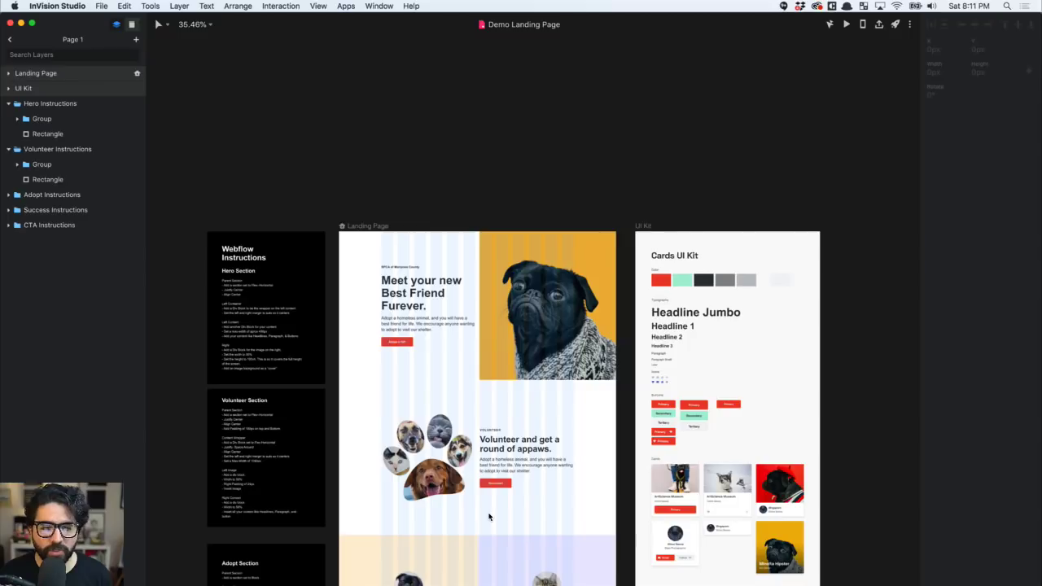
# - Switch to the blank Webflow project in Chrome and add a Section to the page body
pyautogui.press('super+Tab')
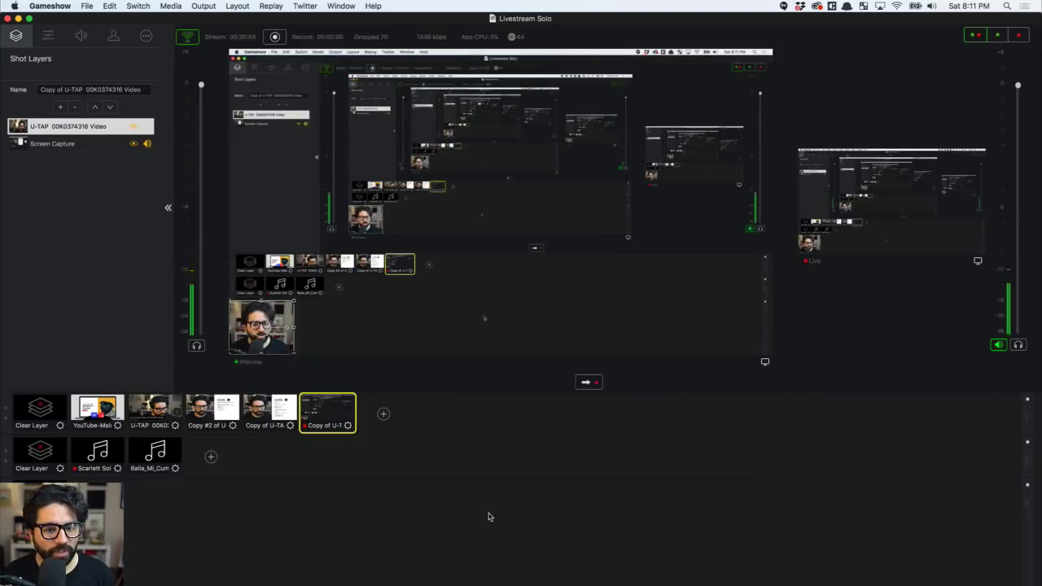
pyautogui.press('super+Tab')
pyautogui.press('super+Tab')
pyautogui.press('super+Tab')
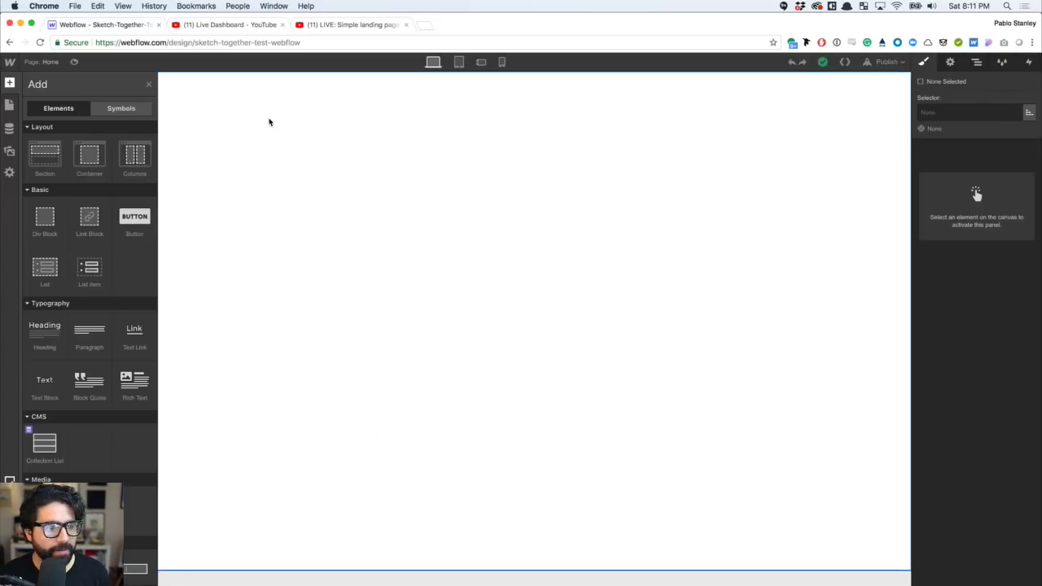
pyautogui.moveTo(48, 165); pyautogui.dragTo(214, 142)
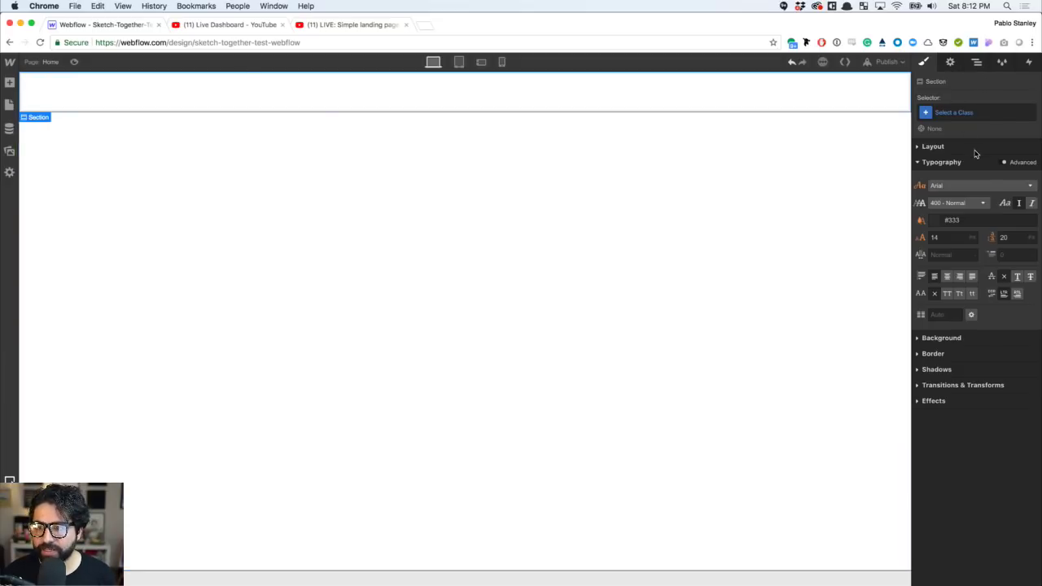
# - Set the section's display to Flex in a horizontal layout, with both align and justify set to center
pyautogui.click(916, 148)
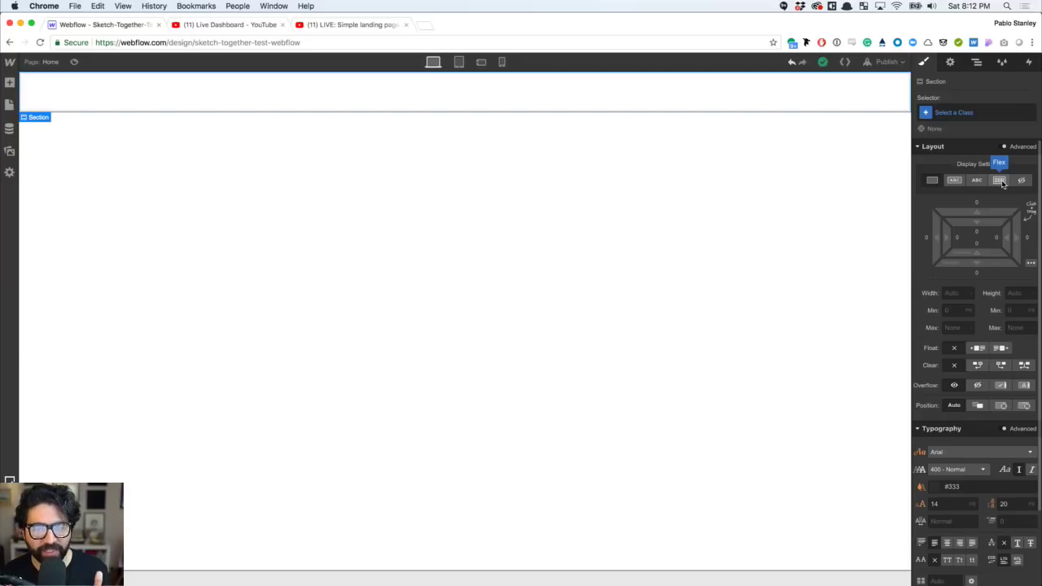
pyautogui.click(999, 179)
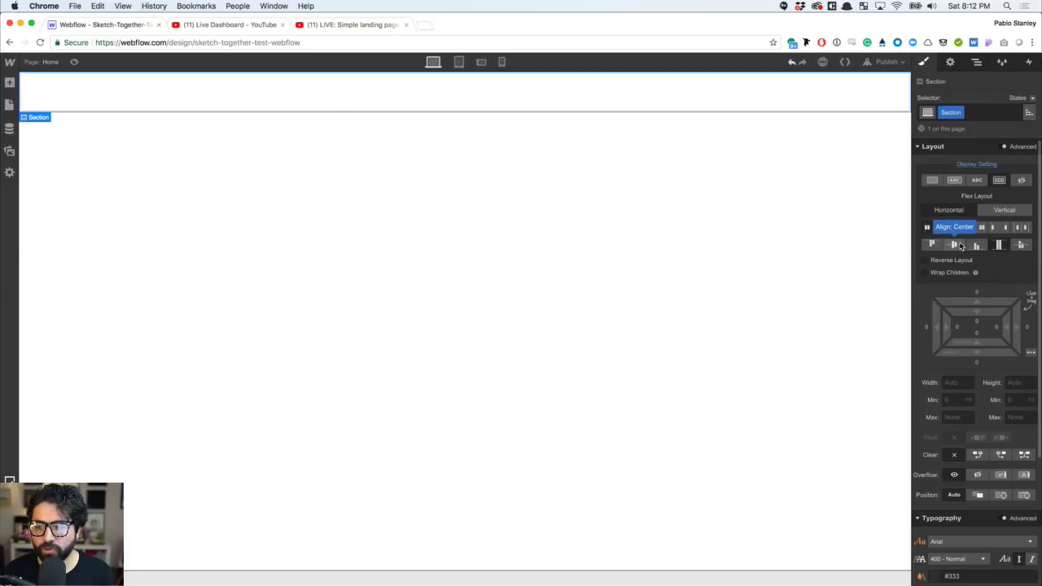
pyautogui.click(958, 245)
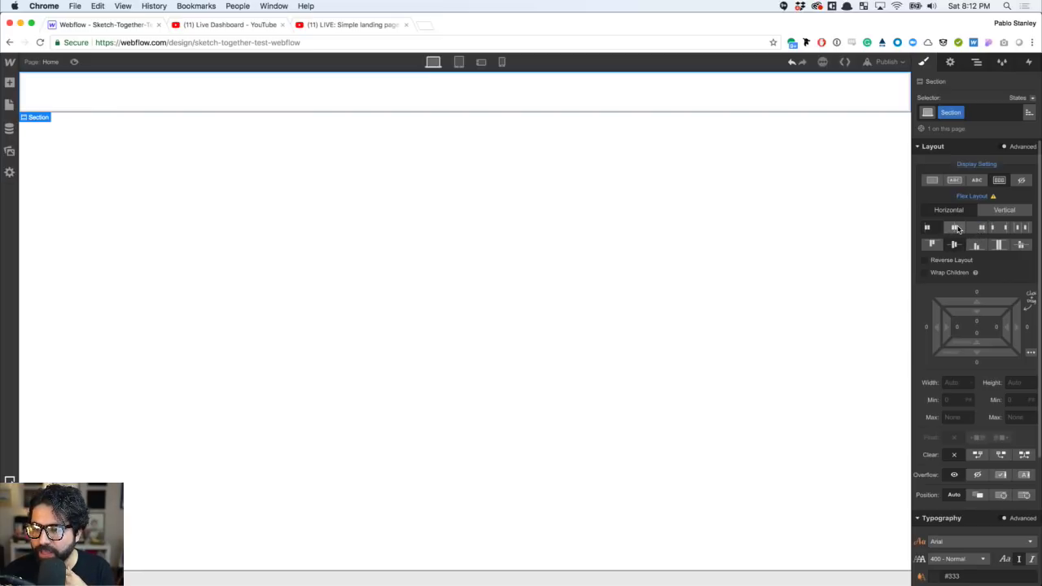
pyautogui.click(958, 229)
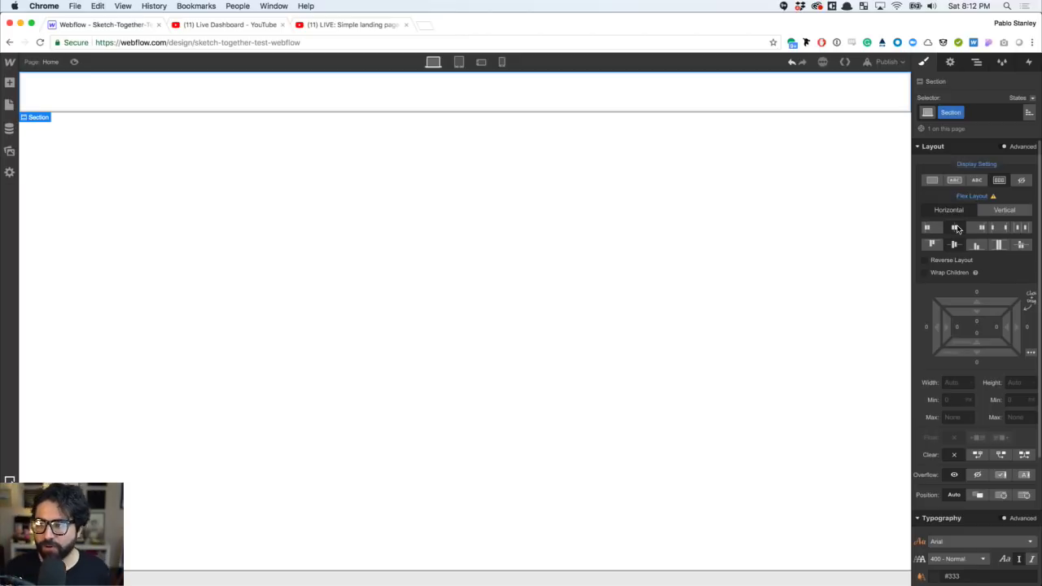
# - Add two Div Blocks side by side inside the flex section
pyautogui.click(10, 83)
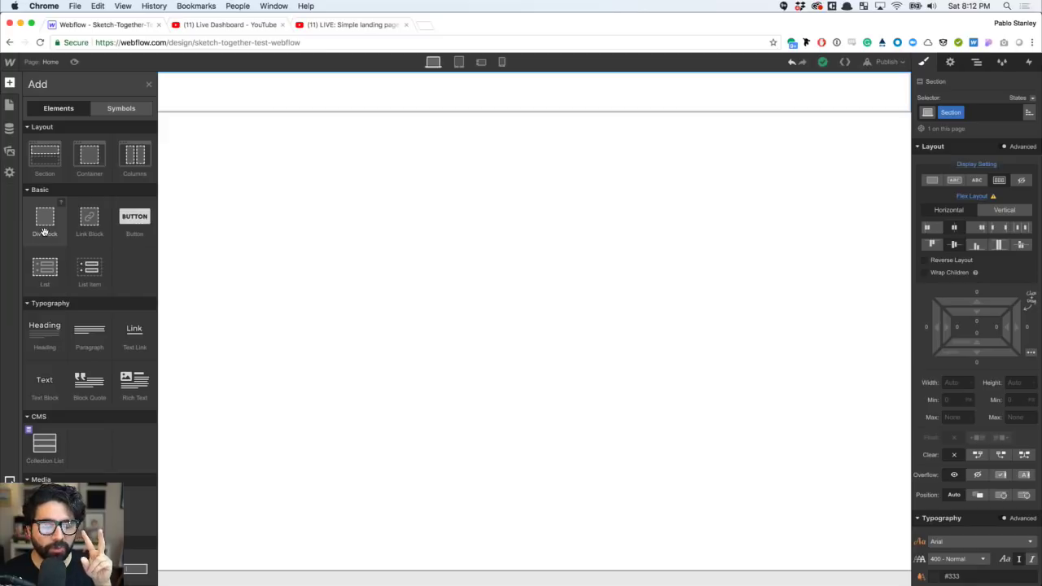
pyautogui.moveTo(45, 232); pyautogui.dragTo(47, 114)
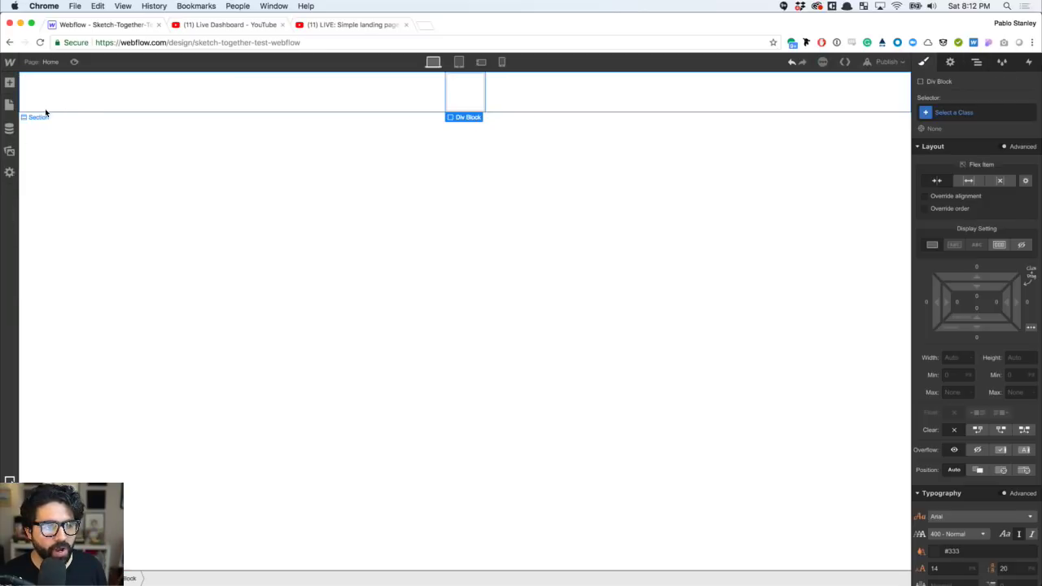
pyautogui.click(10, 83)
pyautogui.moveTo(42, 236); pyautogui.dragTo(514, 86)
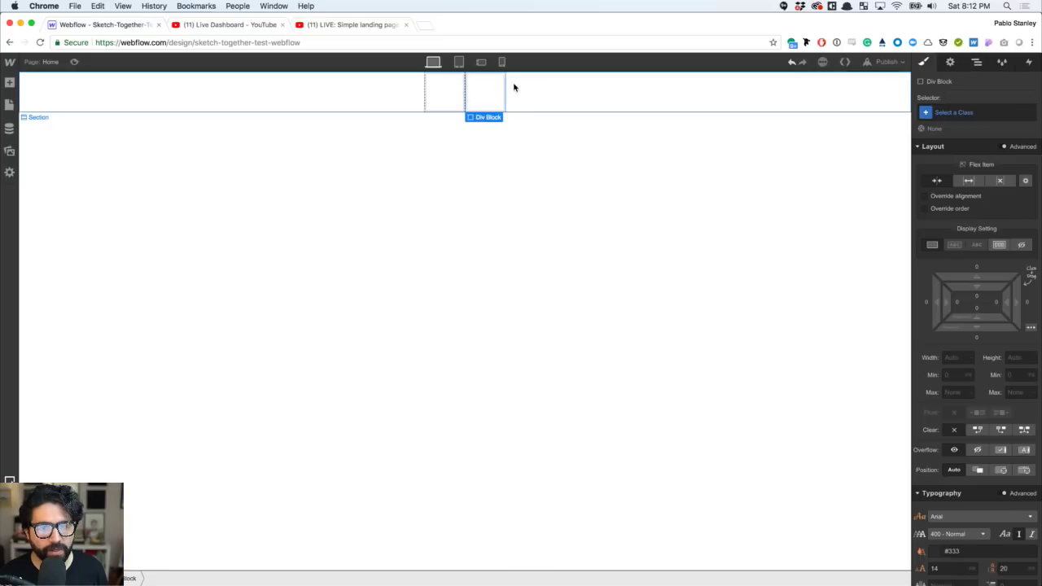
# - Add an H1 Heading and a Paragraph below it inside the first of the two div blocks
pyautogui.click(448, 95)
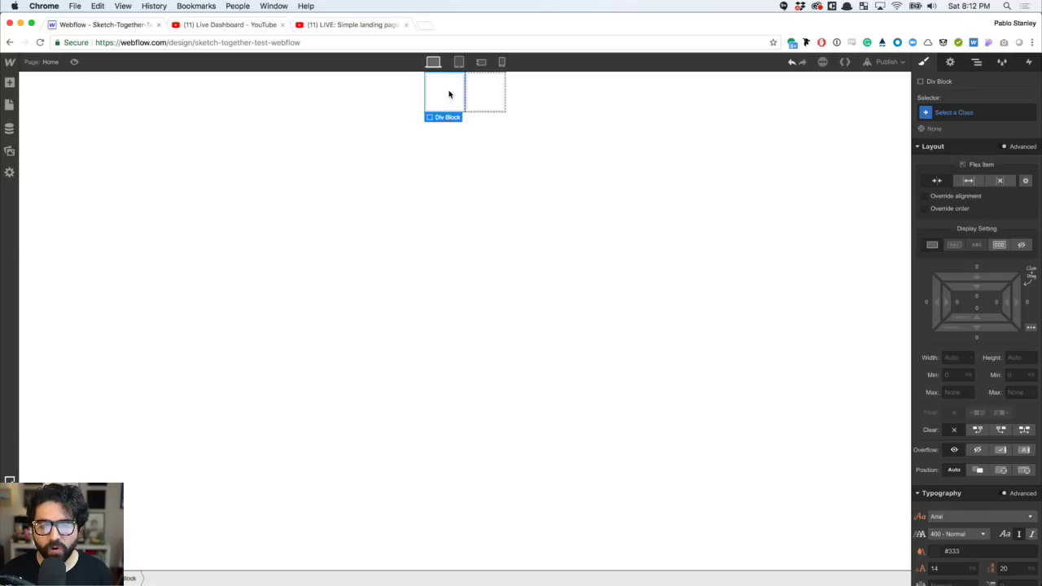
pyautogui.click(490, 101)
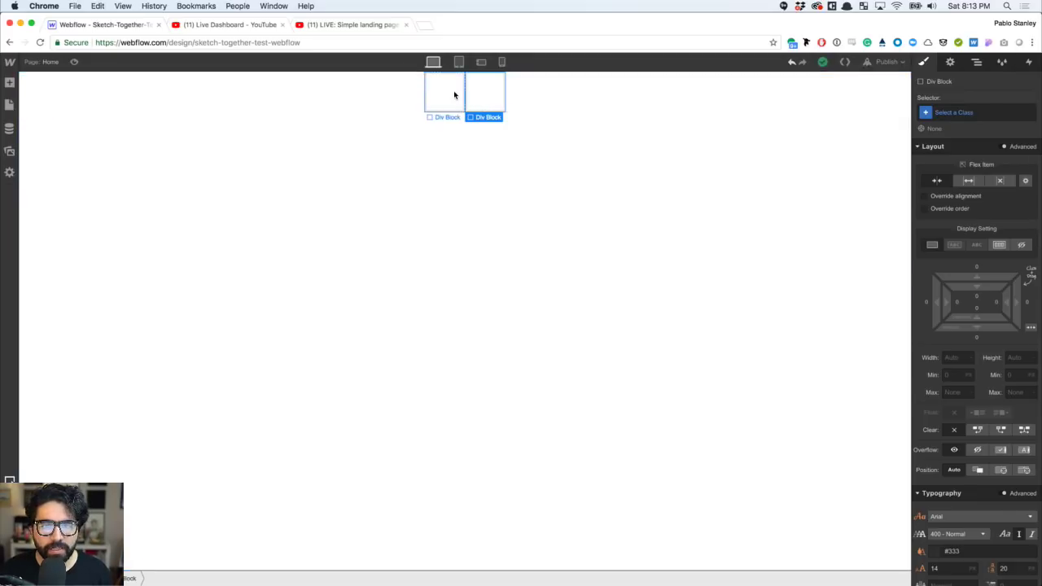
pyautogui.click(454, 96)
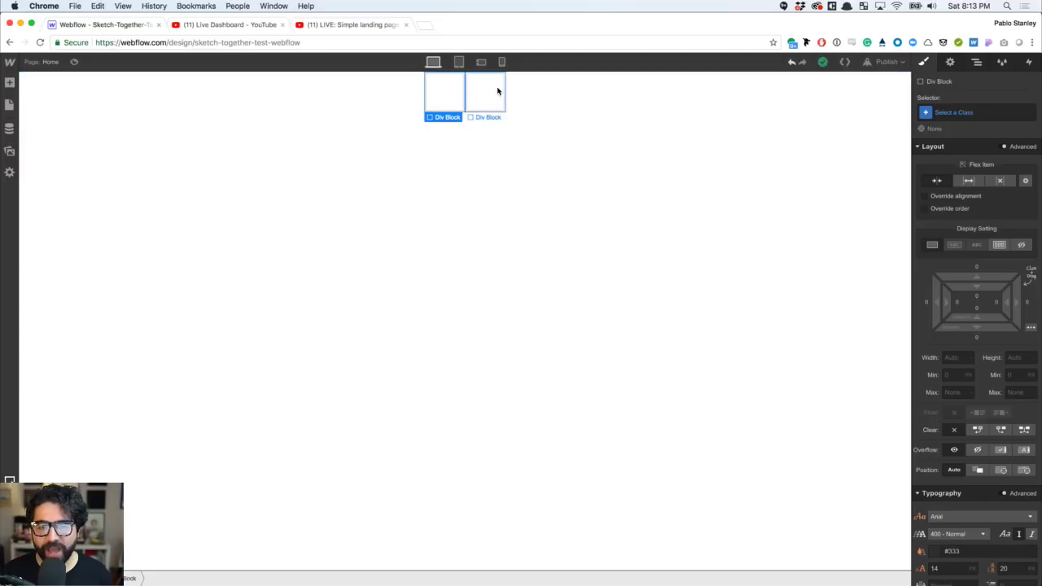
pyautogui.click(10, 83)
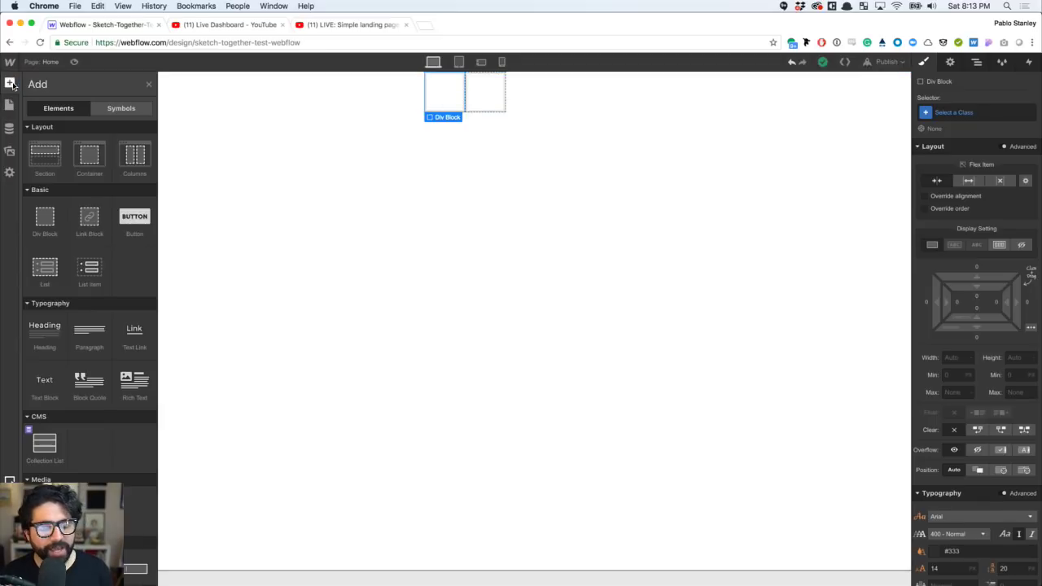
pyautogui.moveTo(44, 351); pyautogui.dragTo(438, 106)
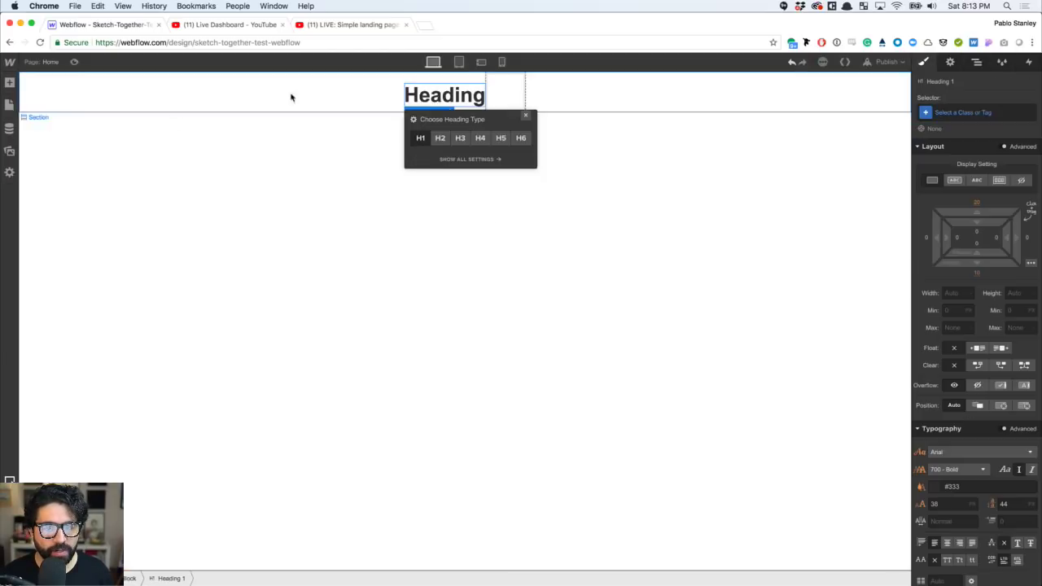
pyautogui.click(9, 83)
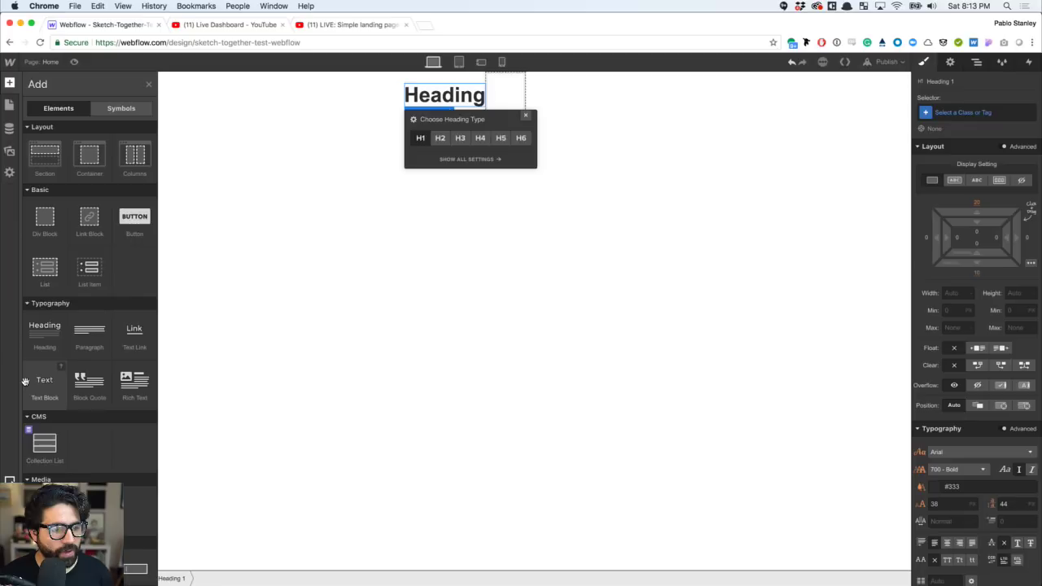
pyautogui.moveTo(87, 349); pyautogui.dragTo(431, 120)
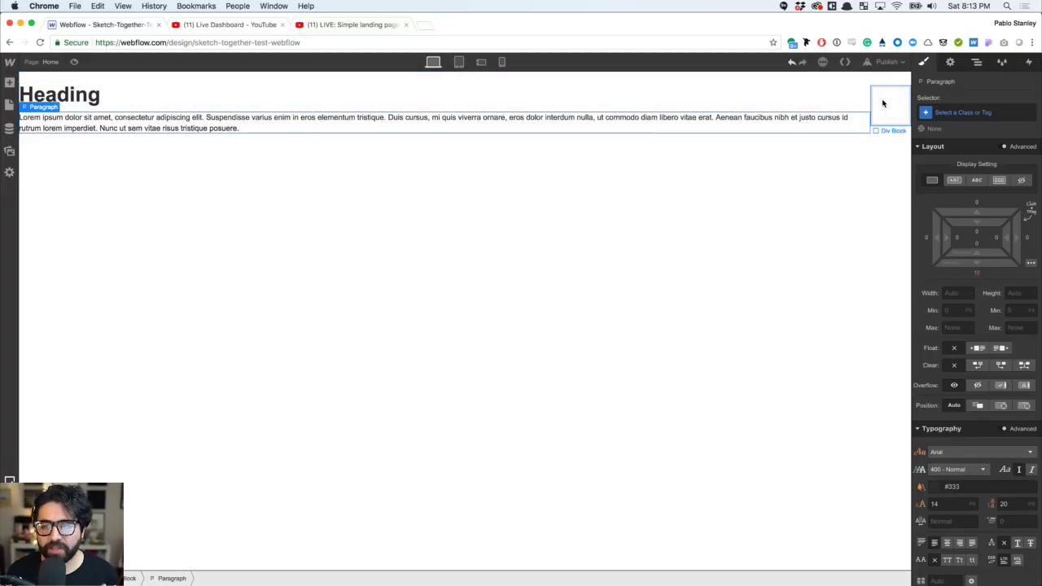
pyautogui.click(892, 100)
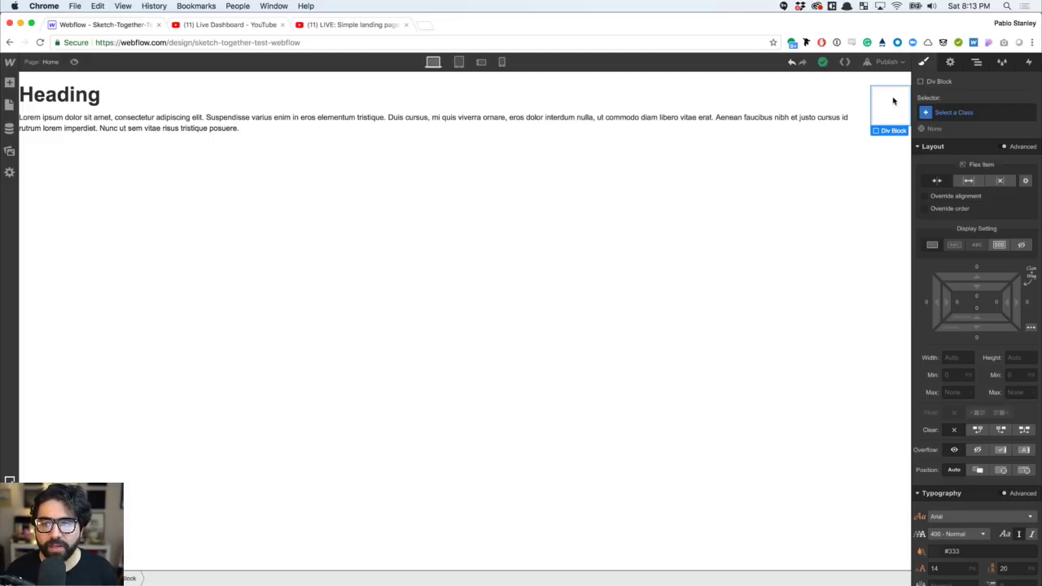
pyautogui.click(849, 77)
pyautogui.click(883, 75)
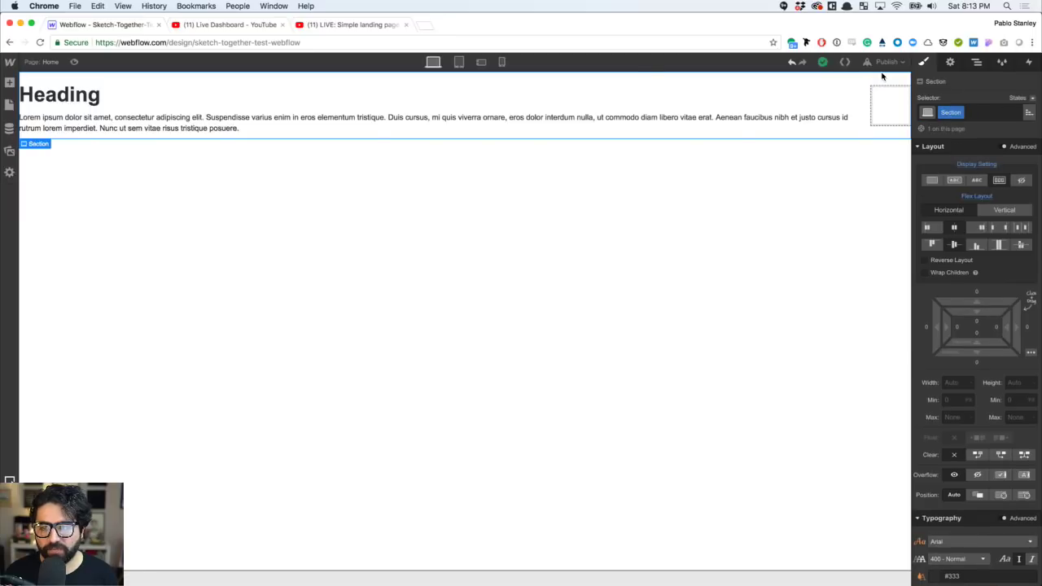
# - Add a Button below the paragraph inside the first div block
pyautogui.click(60, 124)
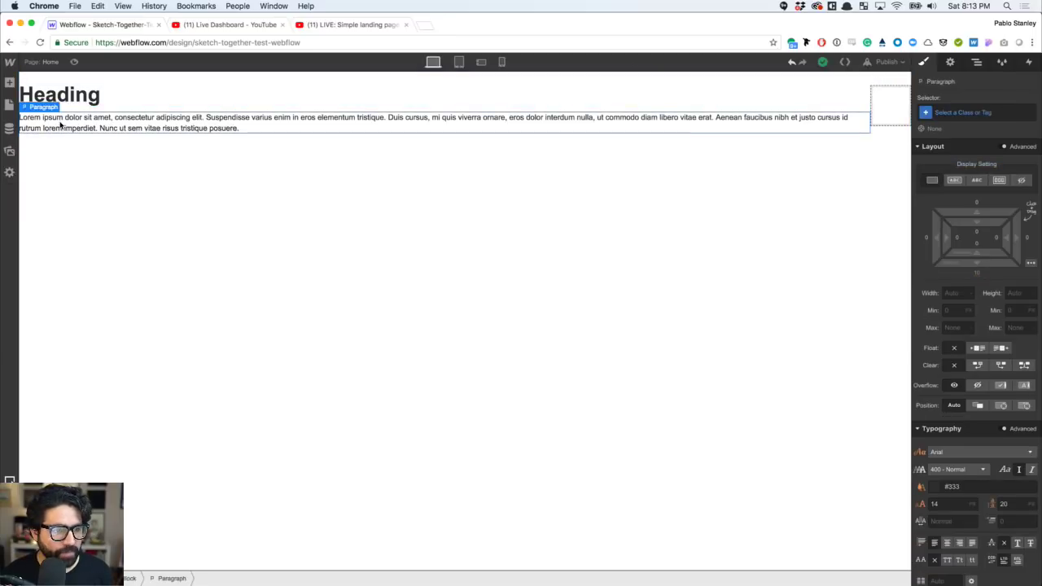
pyautogui.click(9, 83)
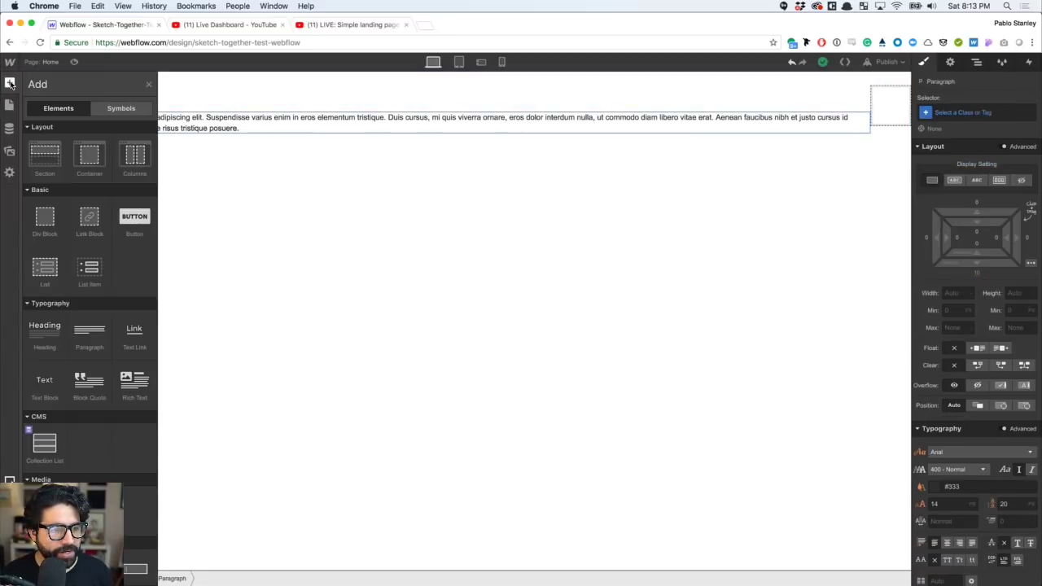
pyautogui.scroll(-2, 46, 324)
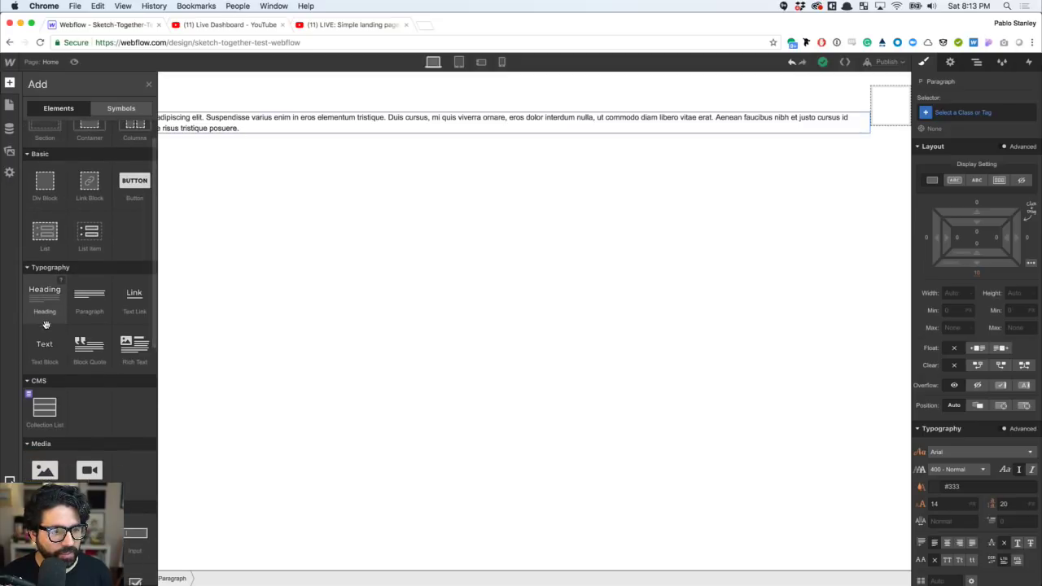
pyautogui.moveTo(134, 191); pyautogui.dragTo(241, 143)
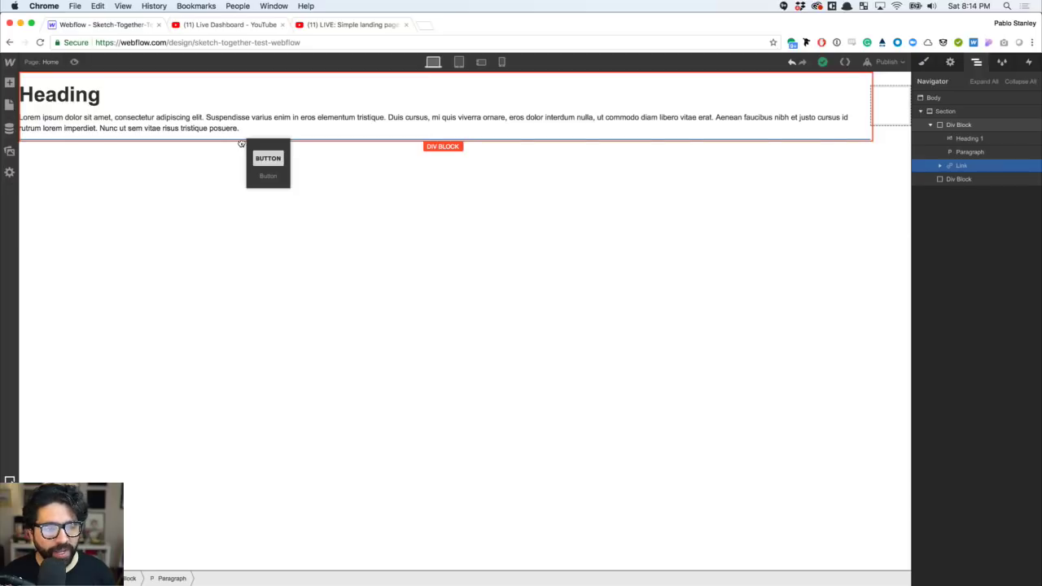
pyautogui.moveTo(241, 143); pyautogui.dragTo(204, 142)
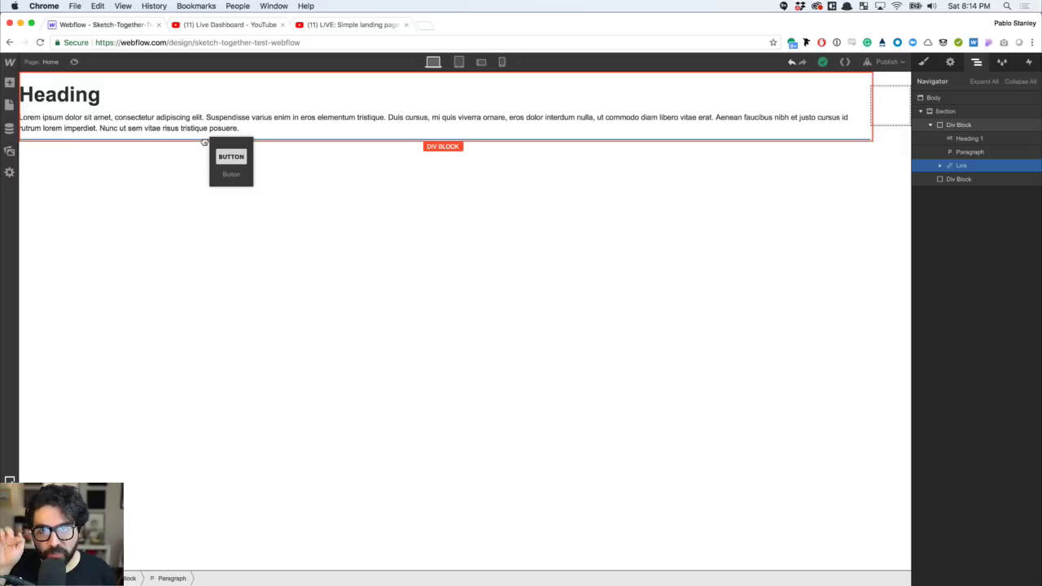
pyautogui.moveTo(204, 142); pyautogui.dragTo(205, 158)
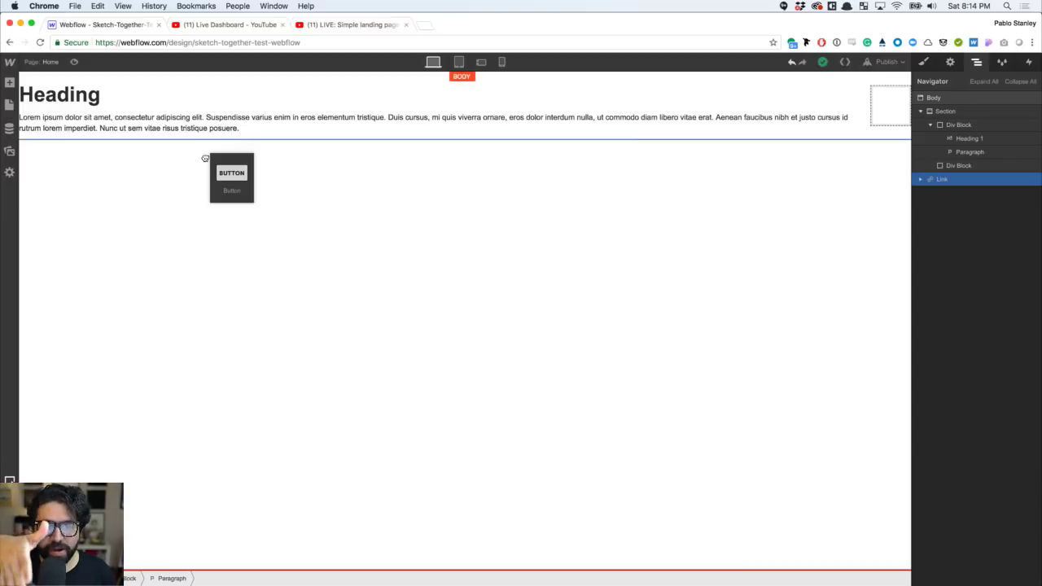
pyautogui.moveTo(205, 158); pyautogui.dragTo(209, 135)
pyautogui.click(139, 177)
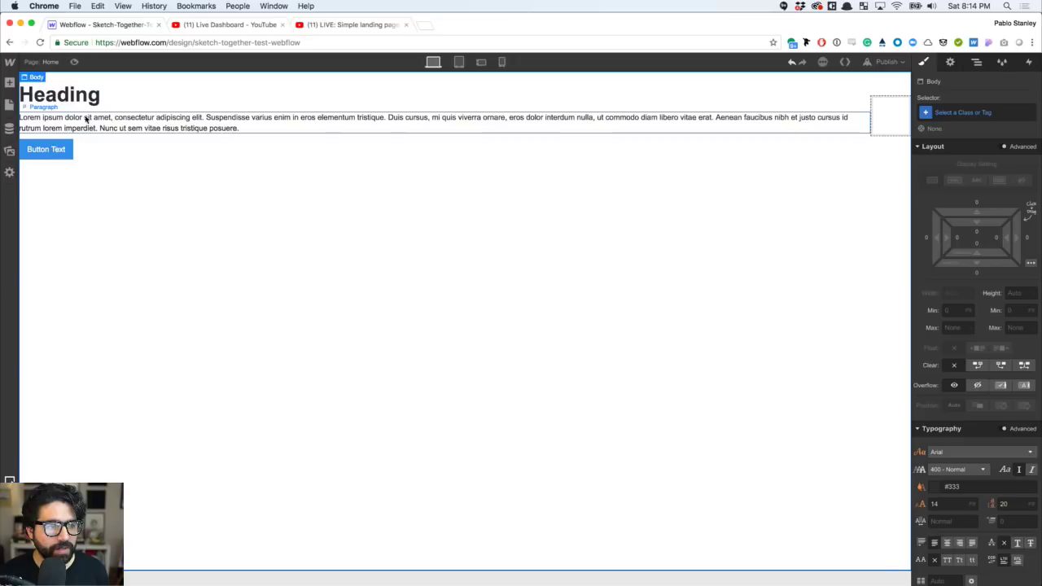
# - Add a second H1 Heading above the existing heading in the first div block
pyautogui.click(10, 83)
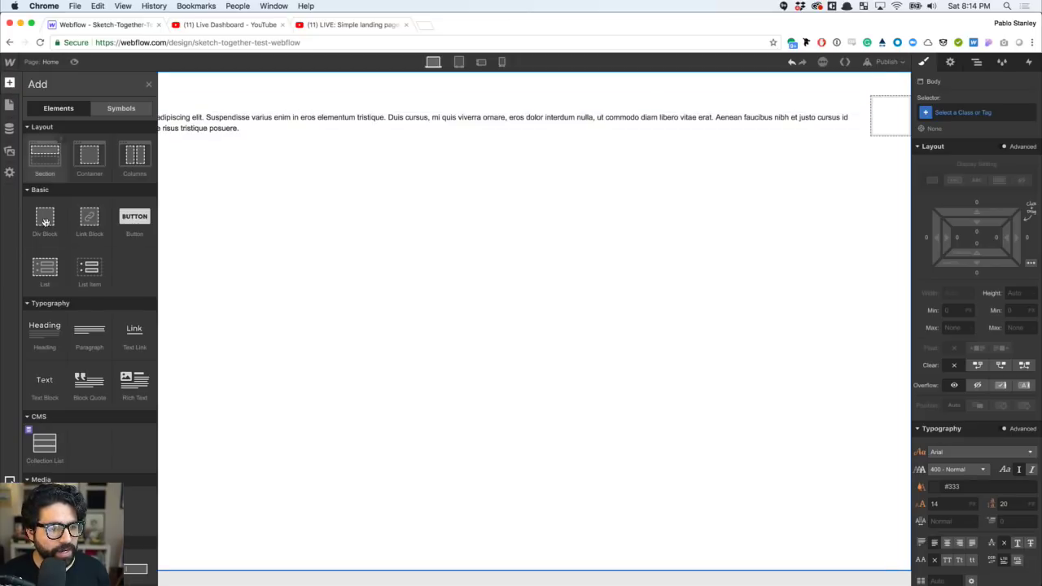
pyautogui.moveTo(42, 340); pyautogui.dragTo(138, 82)
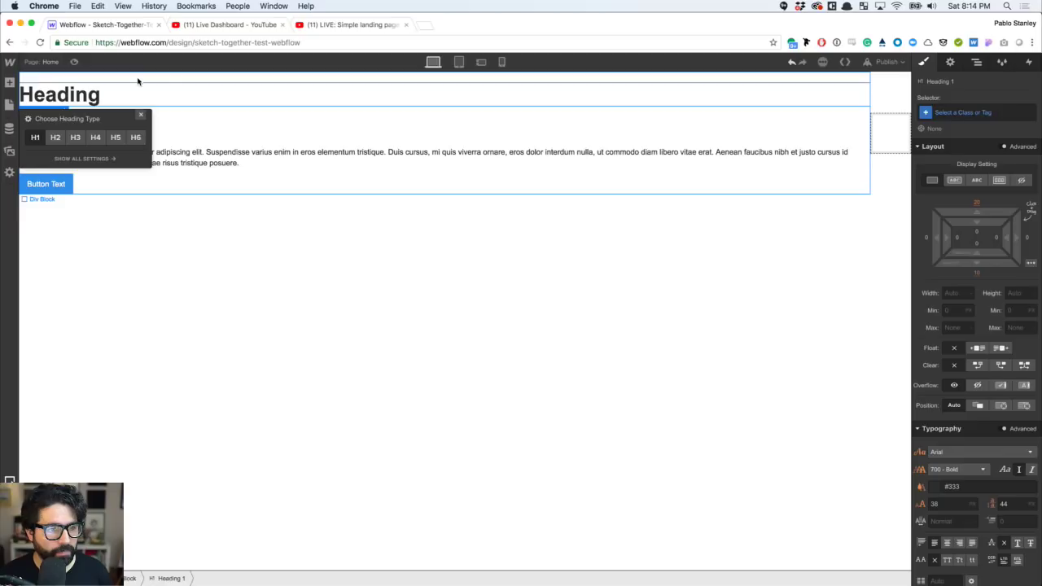
pyautogui.click(172, 307)
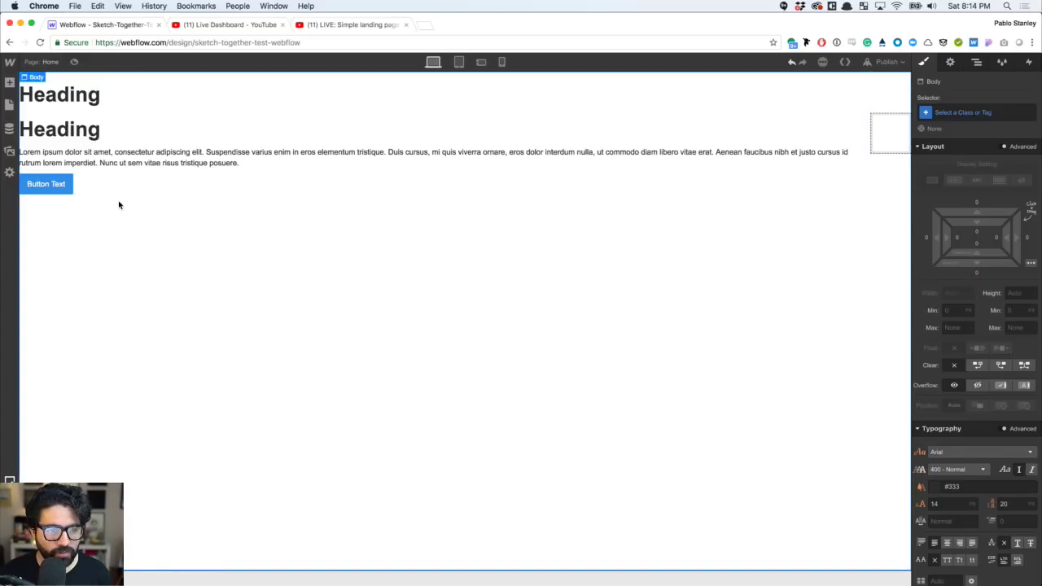
# - Copy the "SPCA of Mariposa County" text from the InVision Studio design and paste it over the upper heading's placeholder in Webflow
pyautogui.press('super+Tab')
pyautogui.scroll(5, 400, 260)
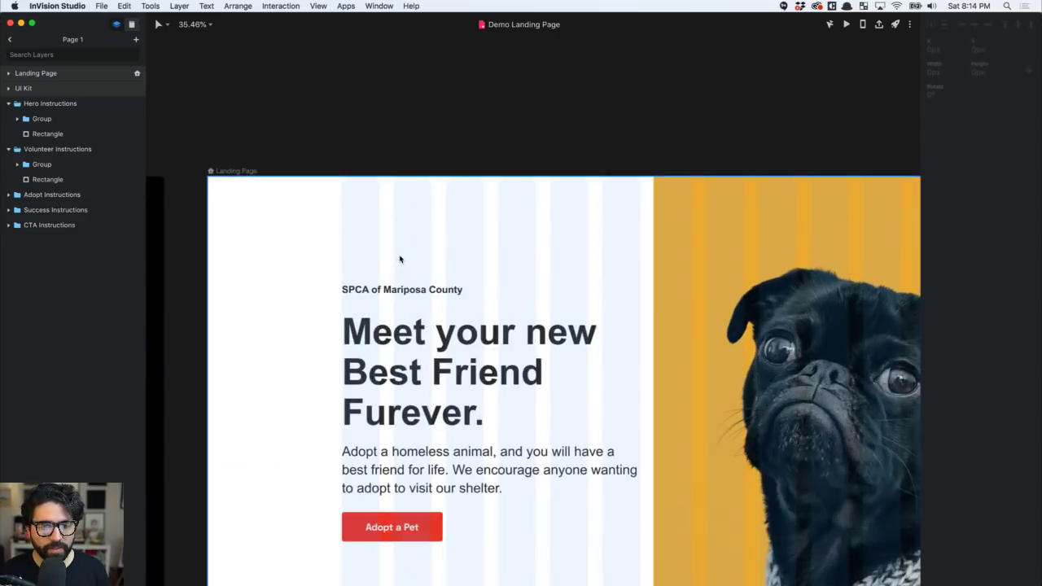
pyautogui.scroll(-5, 400, 259)
pyautogui.click(374, 226)
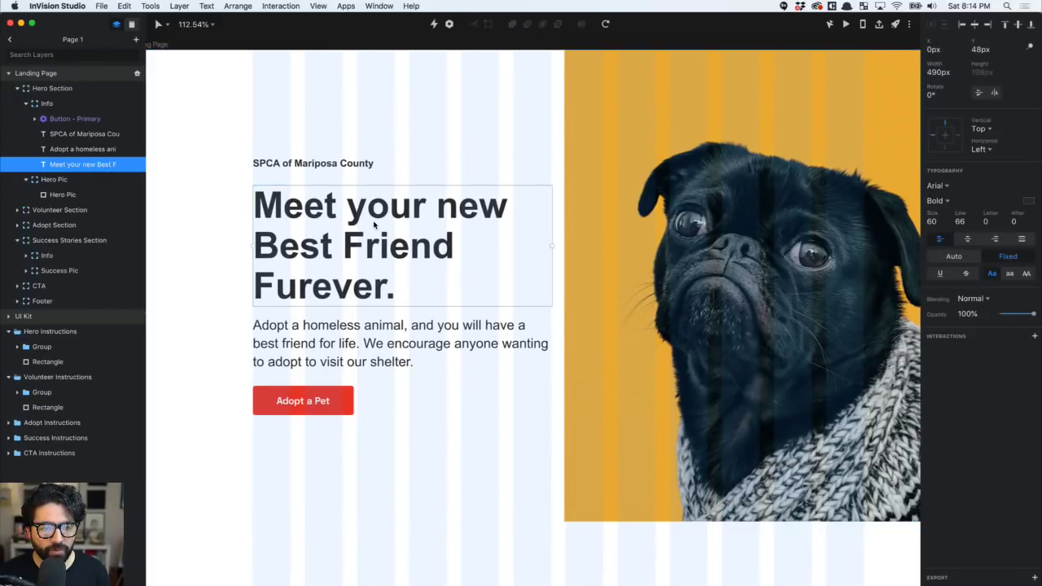
pyautogui.click(342, 163)
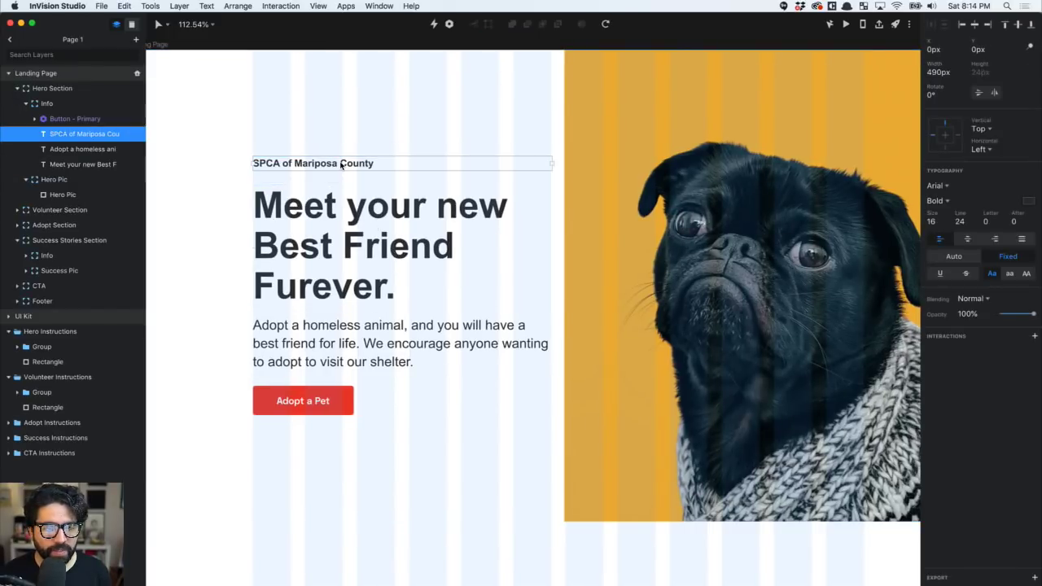
pyautogui.doubleClick(340, 167)
pyautogui.press('super+Tab')
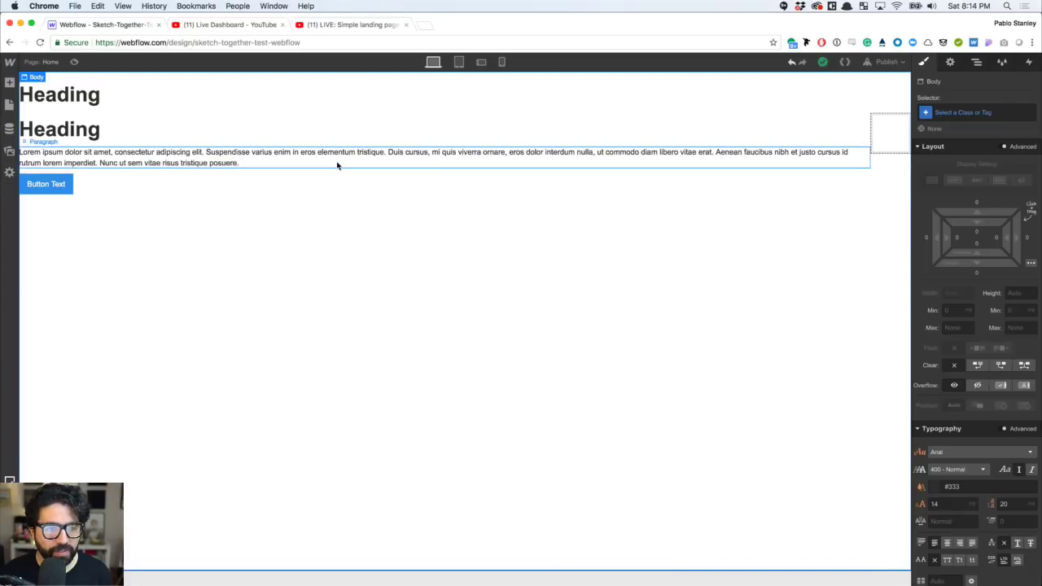
pyautogui.click(88, 96)
pyautogui.doubleClick(92, 97)
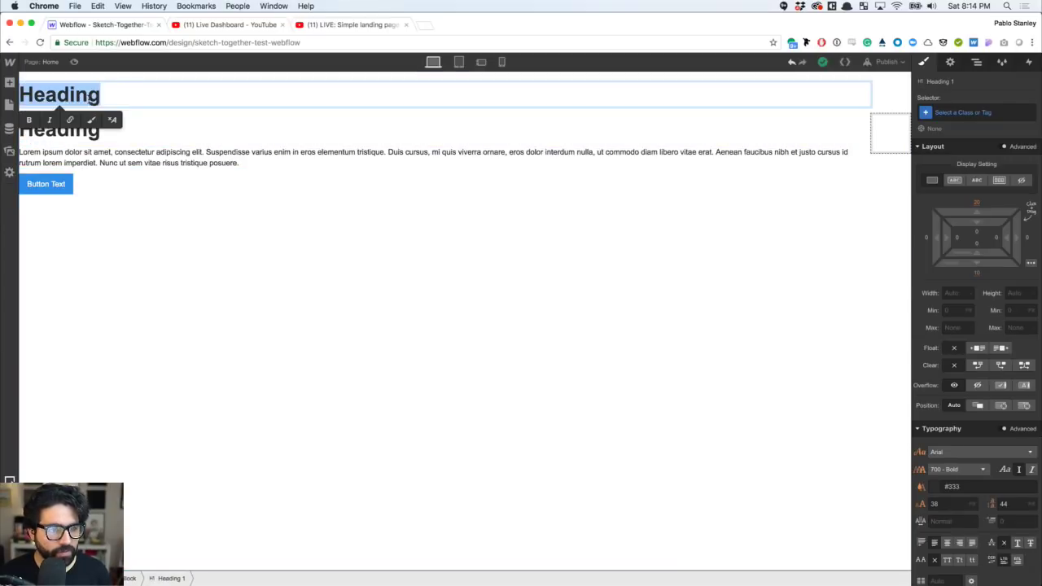
pyautogui.press('super+Tab')
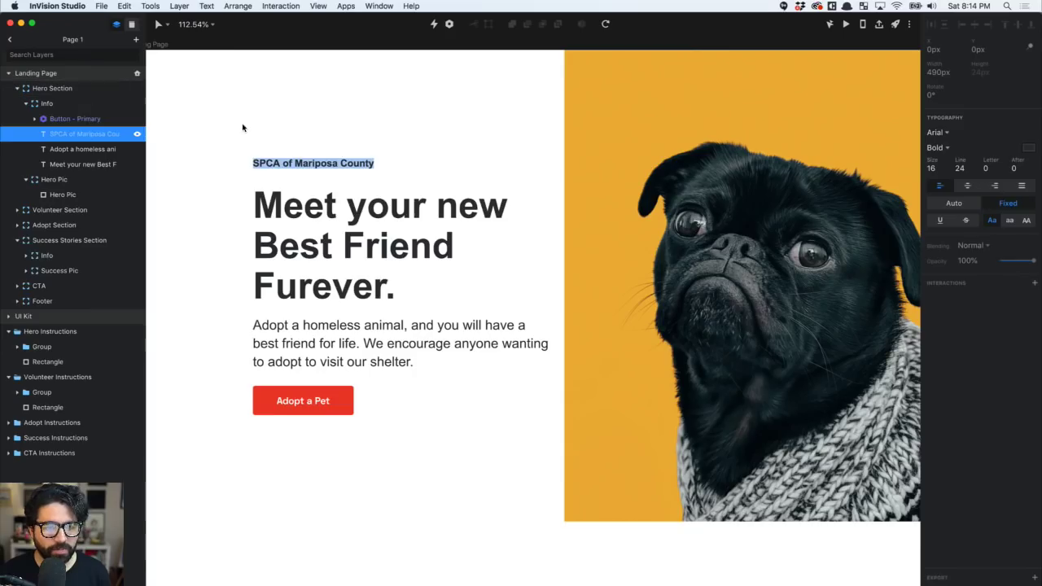
pyautogui.press('super+c')
pyautogui.press('super+Tab')
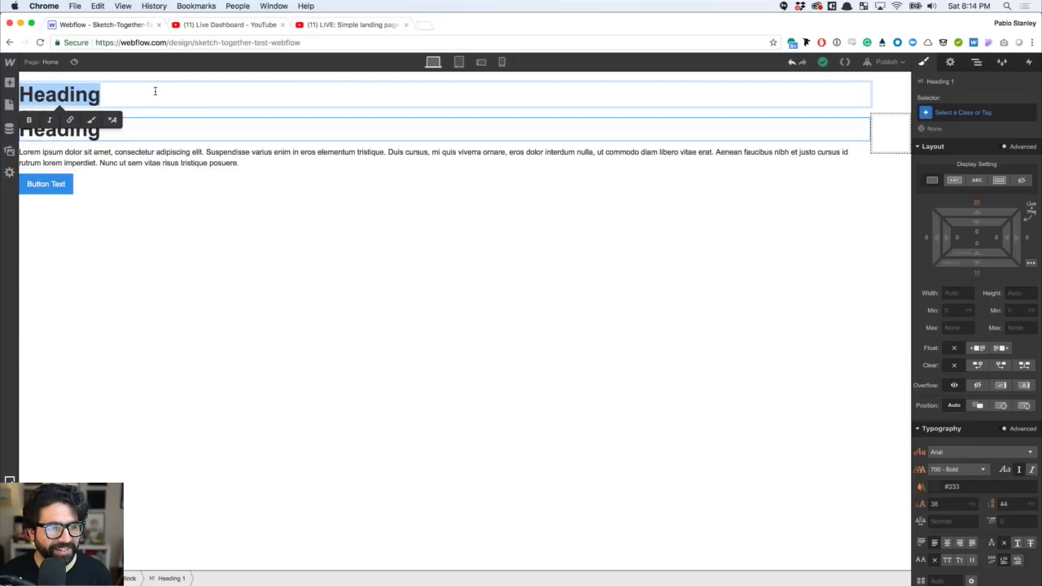
pyautogui.press('super+v')
# - Copy "Meet your new Best Friend Furever." from the InVision Studio design and paste it over the lower heading's placeholder in Webflow
pyautogui.press('super+Tab')
pyautogui.press('Escape')
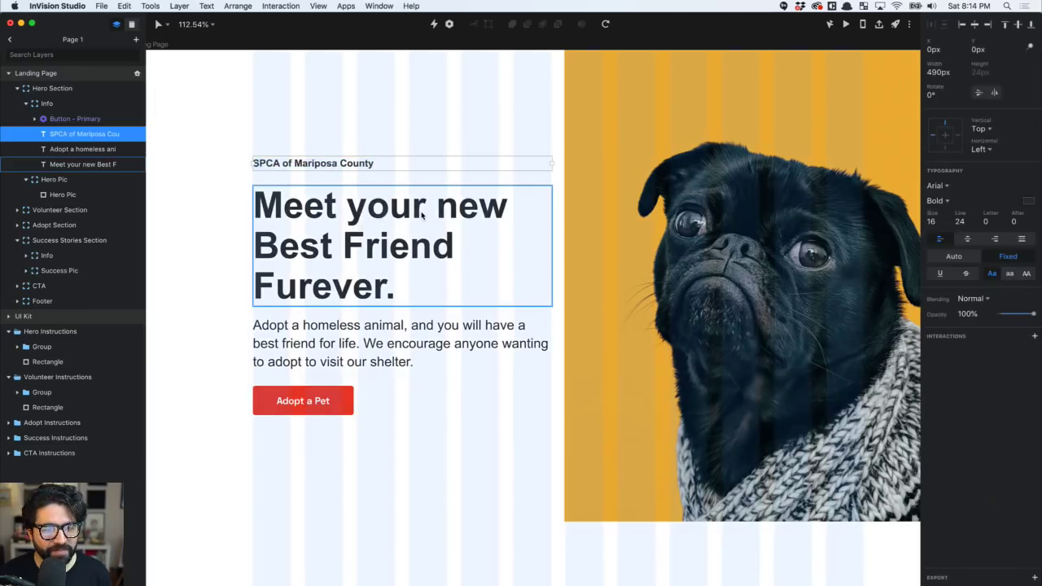
pyautogui.doubleClick(420, 218)
pyautogui.press('super+c')
pyautogui.press('super+Tab')
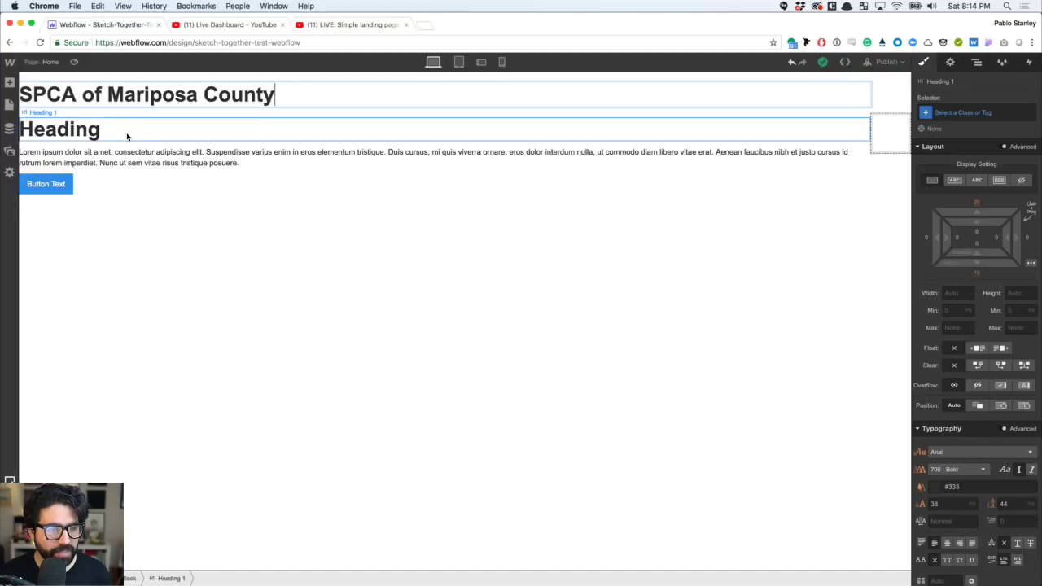
pyautogui.doubleClick(80, 136)
pyautogui.press('super+v')
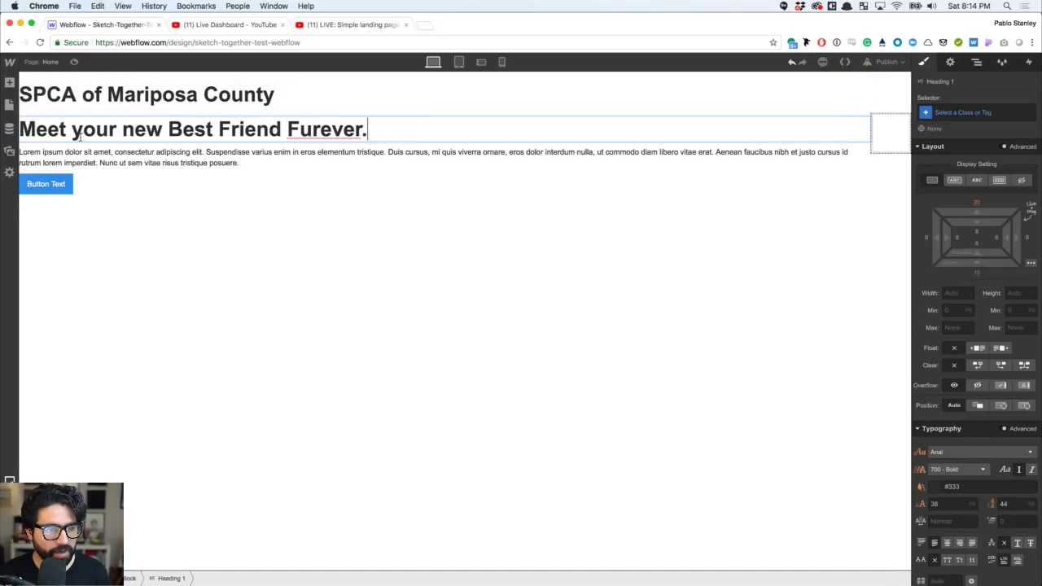
# - Replace the Webflow paragraph's placeholder with the "Adopt a homeless animal..." text copied from the InVision Studio hero design
pyautogui.click(132, 165)
pyautogui.press('super+Tab')
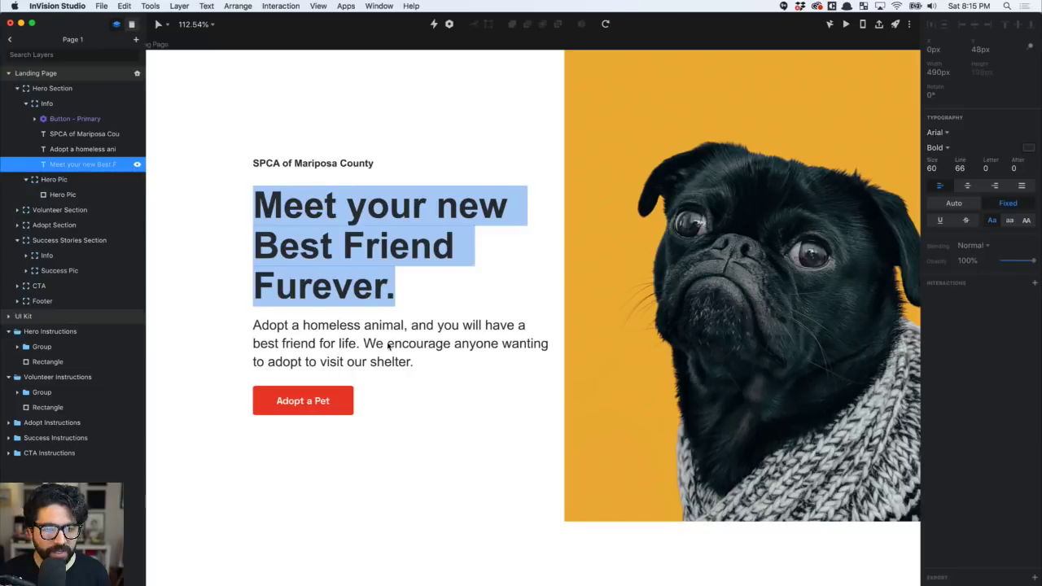
pyautogui.press('Escape')
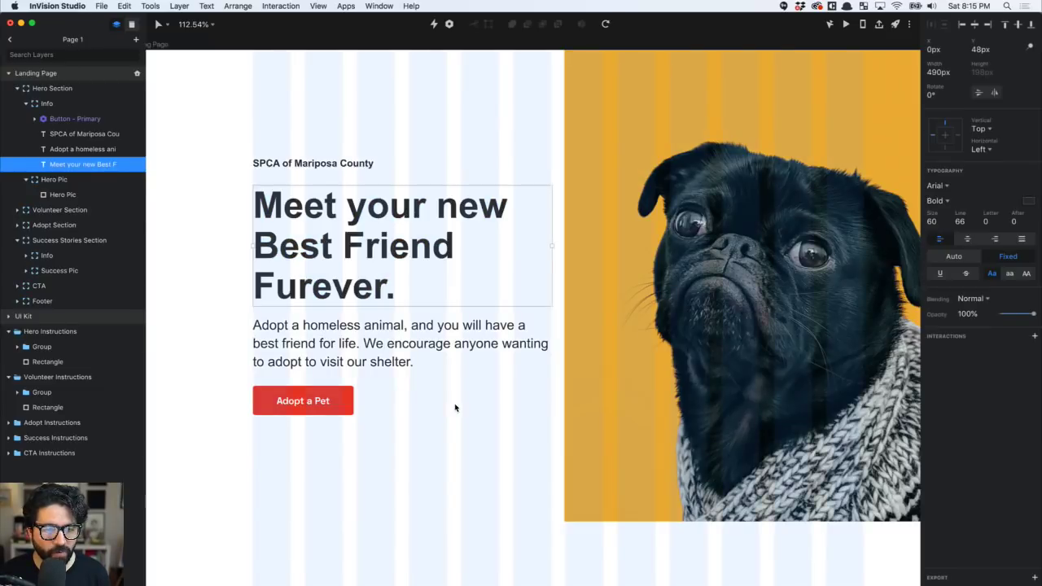
pyautogui.doubleClick(366, 332)
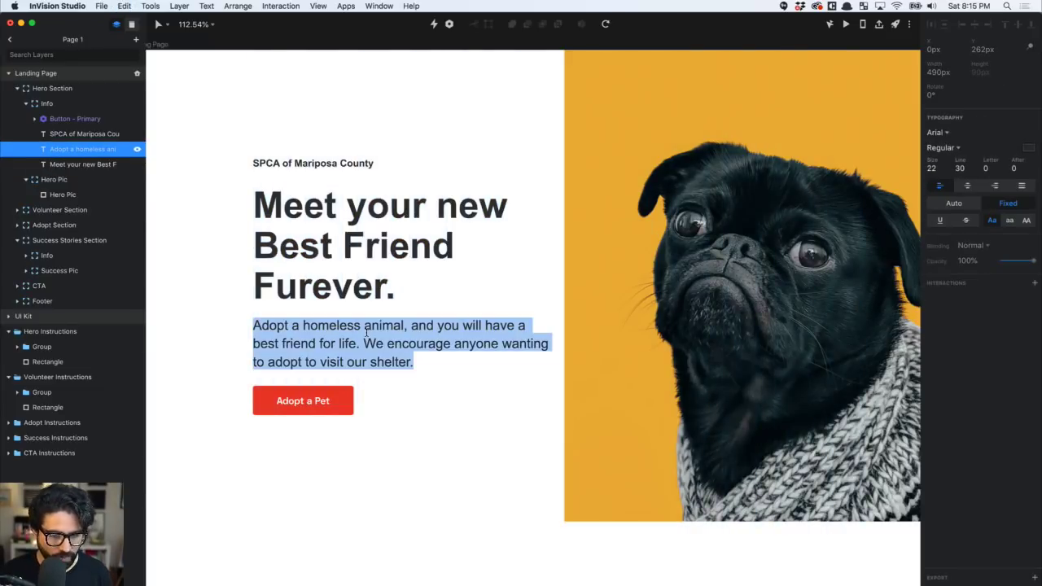
pyautogui.press('super+Tab')
pyautogui.doubleClick(175, 166)
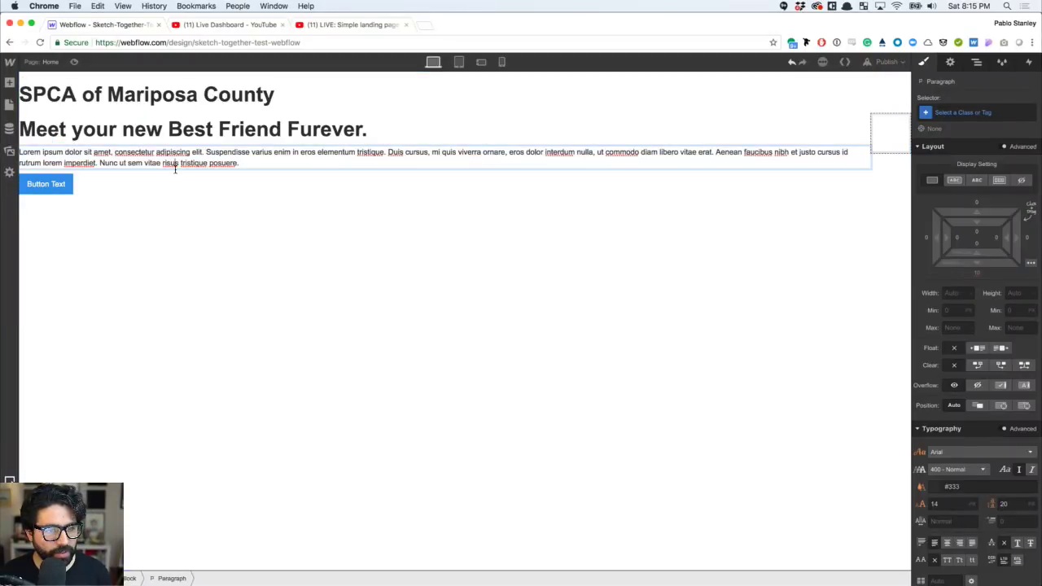
pyautogui.press('super+a')
pyautogui.press('super+v')
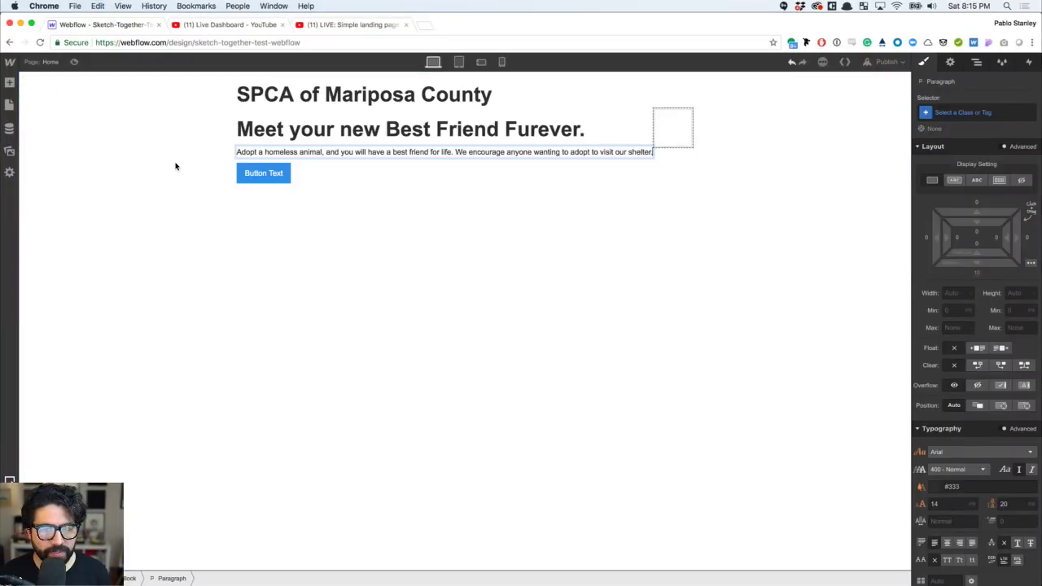
pyautogui.click(291, 314)
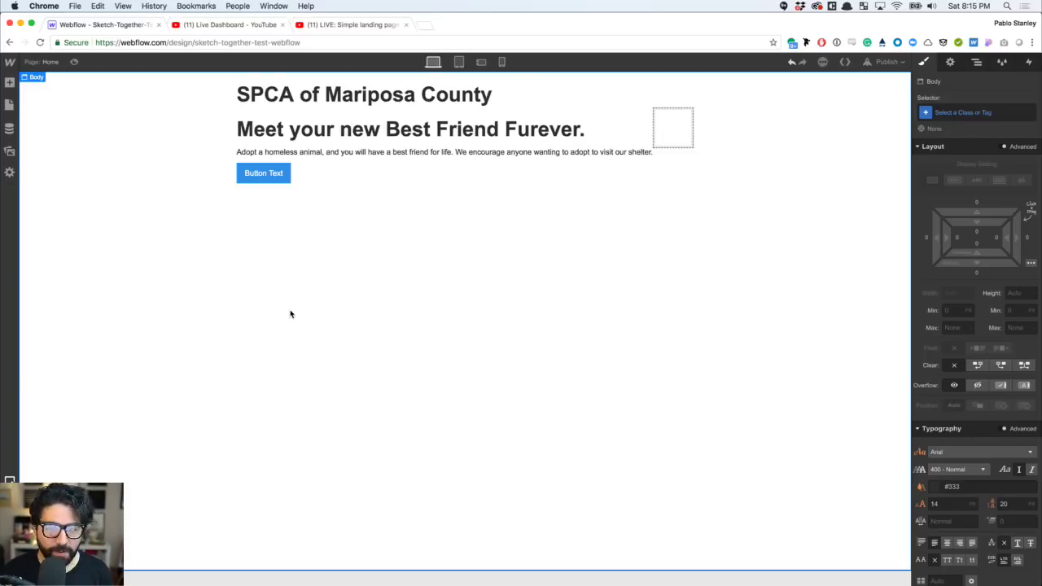
# - Check the hero button's label in the InVision Studio design and set the Webflow button's text to "Adopt a Pet"
pyautogui.press('super+Tab')
pyautogui.press('Escape')
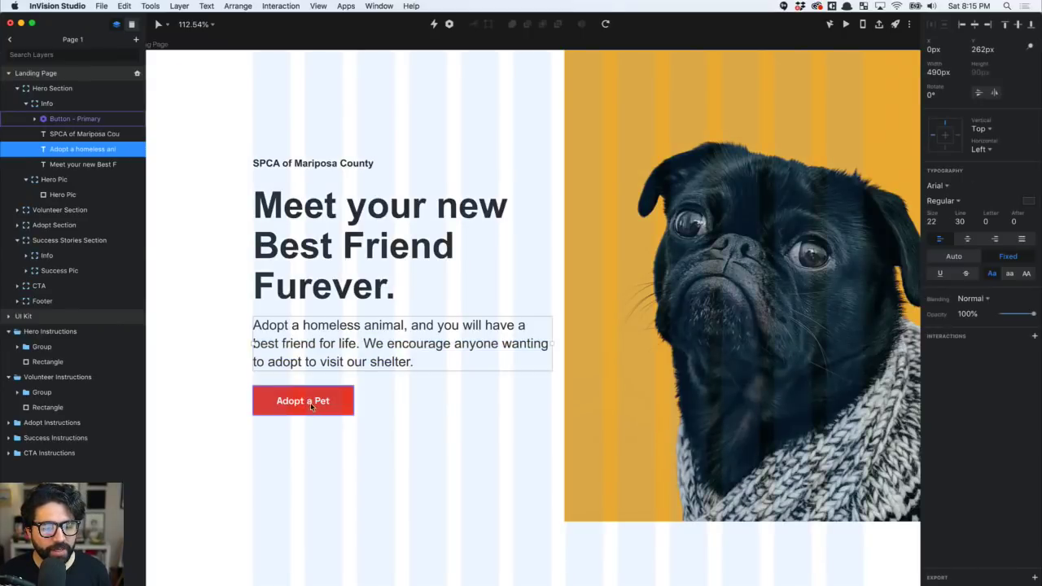
pyautogui.click(311, 406)
pyautogui.doubleClick(311, 406)
pyautogui.press('Return')
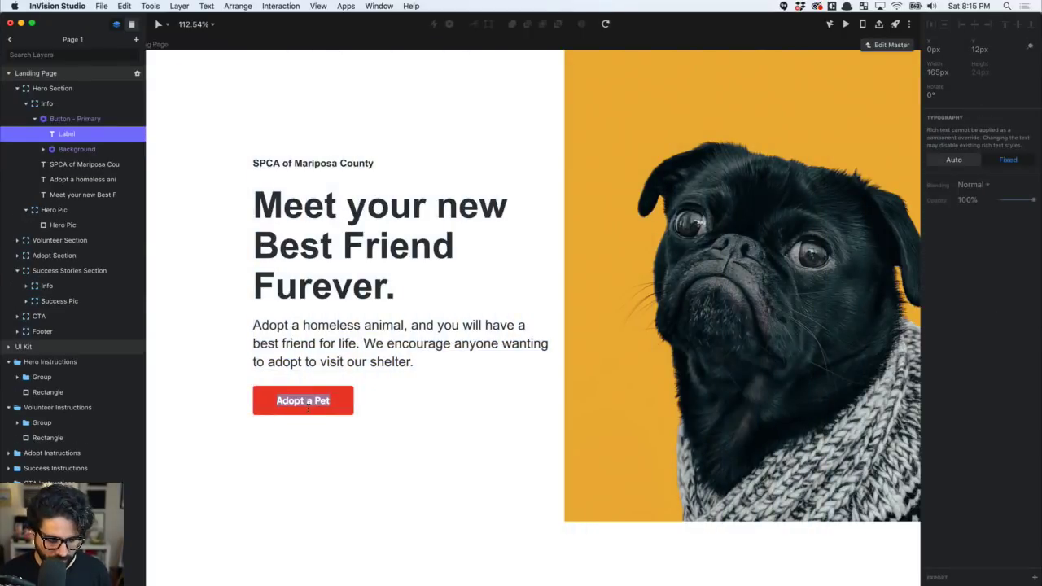
pyautogui.press('super+Tab')
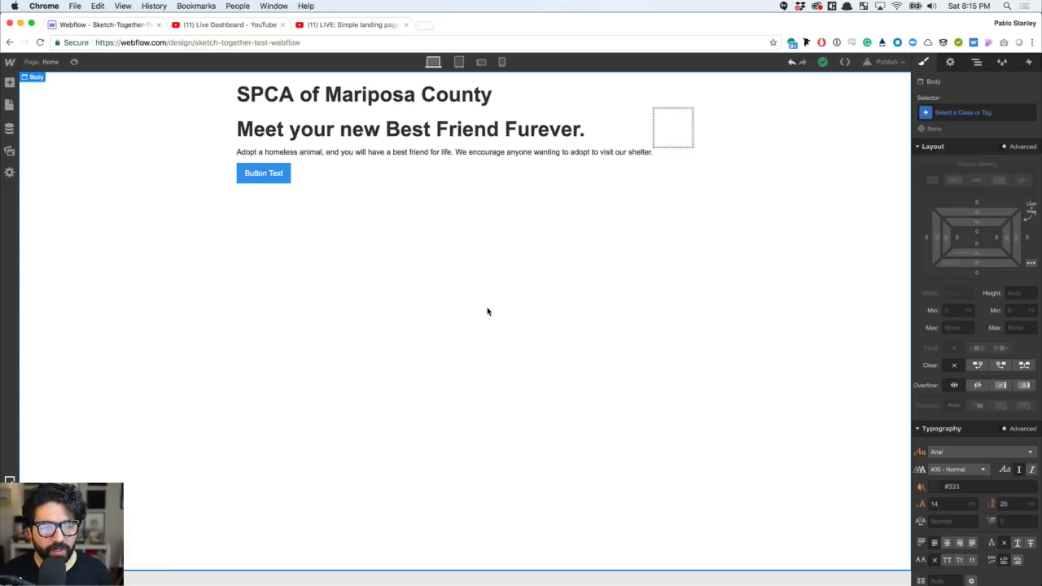
pyautogui.click(277, 173)
pyautogui.doubleClick(264, 175)
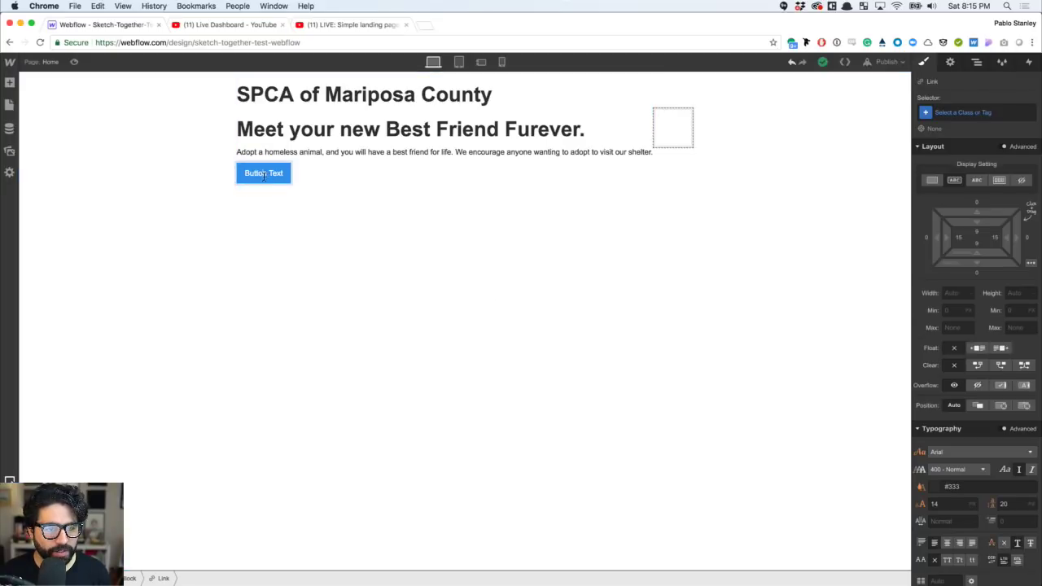
pyautogui.press('super+a')
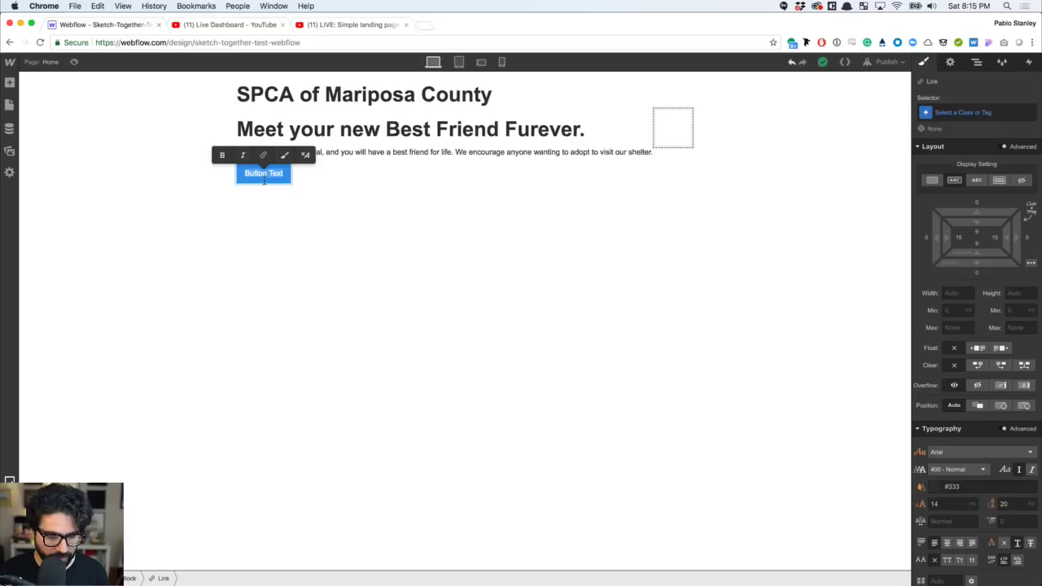
pyautogui.write('Adopt a Pet')
pyautogui.click(287, 246)
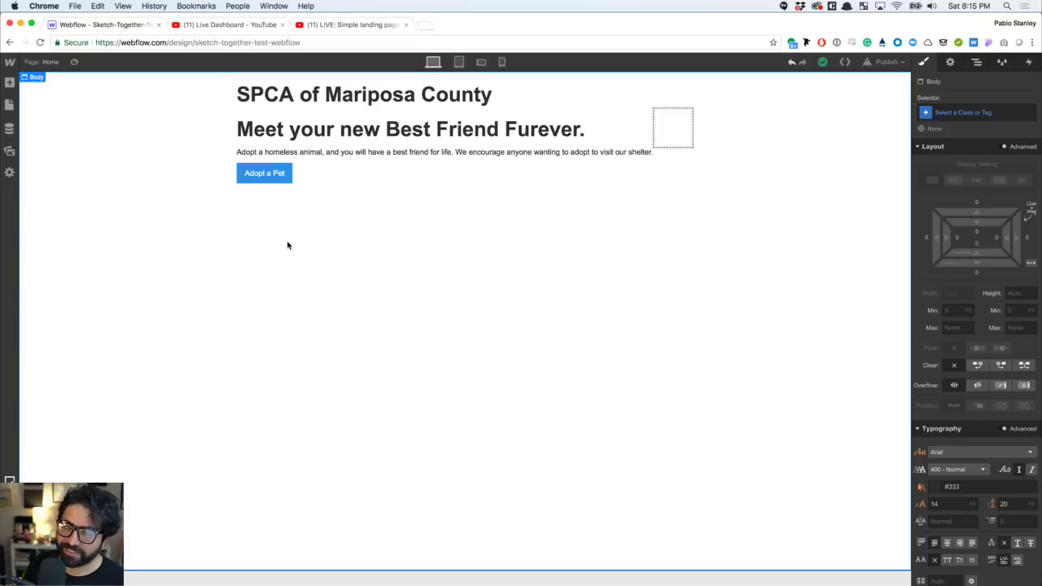
# - Change the "Meet your new Best Friend Furever." heading's type to H2
pyautogui.click(302, 96)
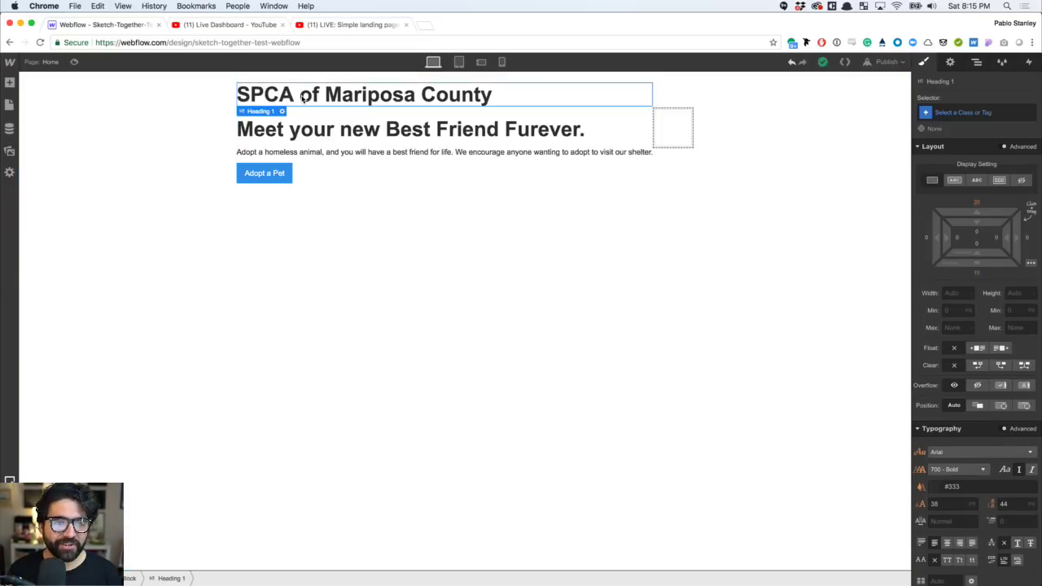
pyautogui.click(356, 225)
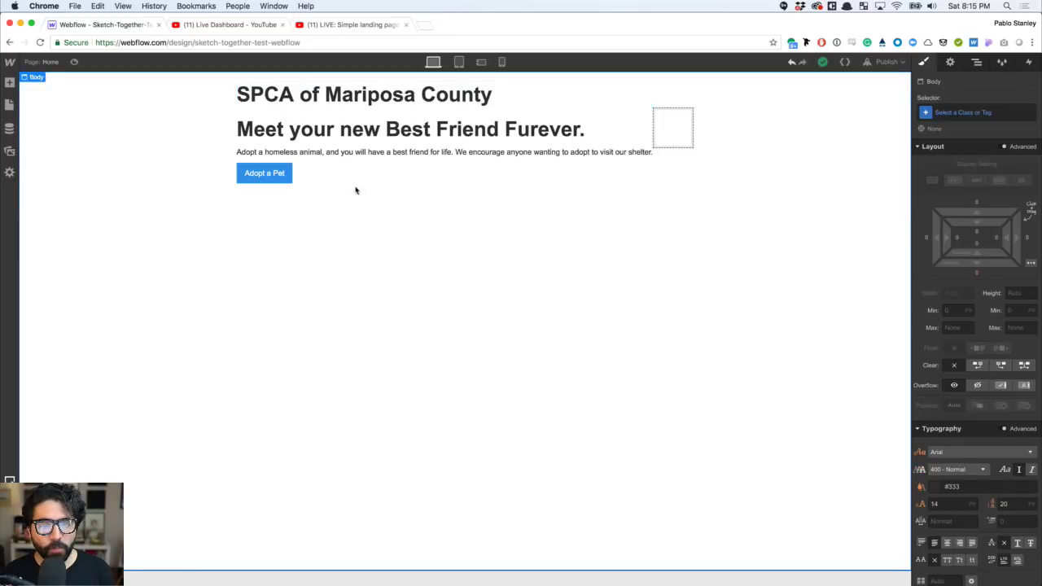
pyautogui.click(359, 96)
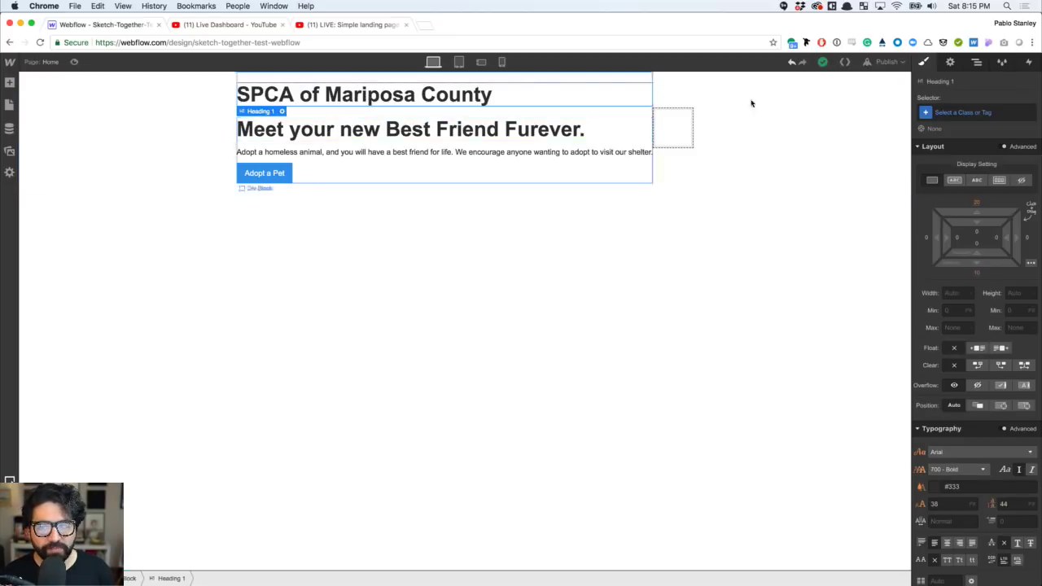
pyautogui.click(919, 147)
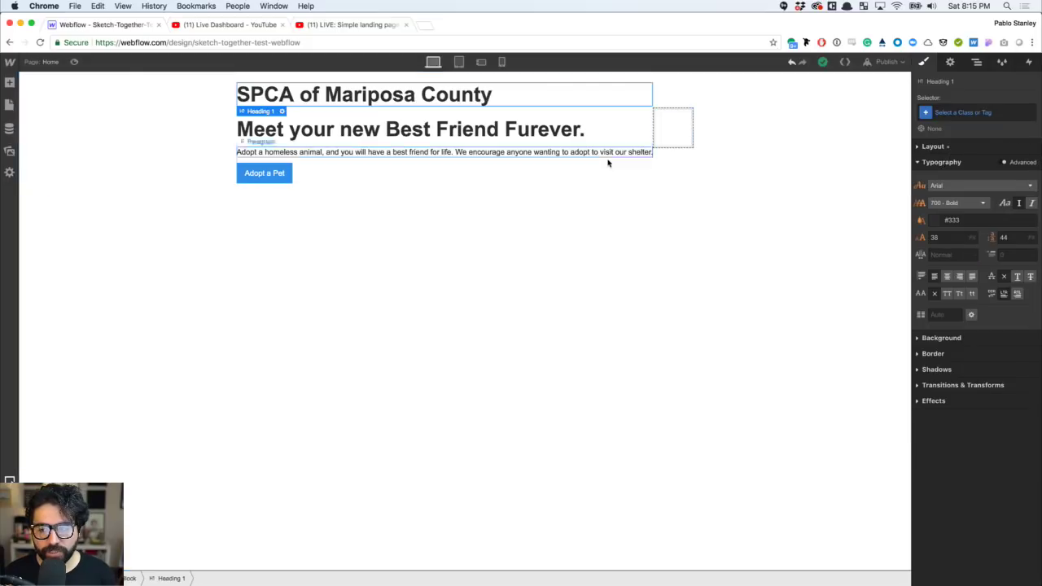
pyautogui.click(449, 133)
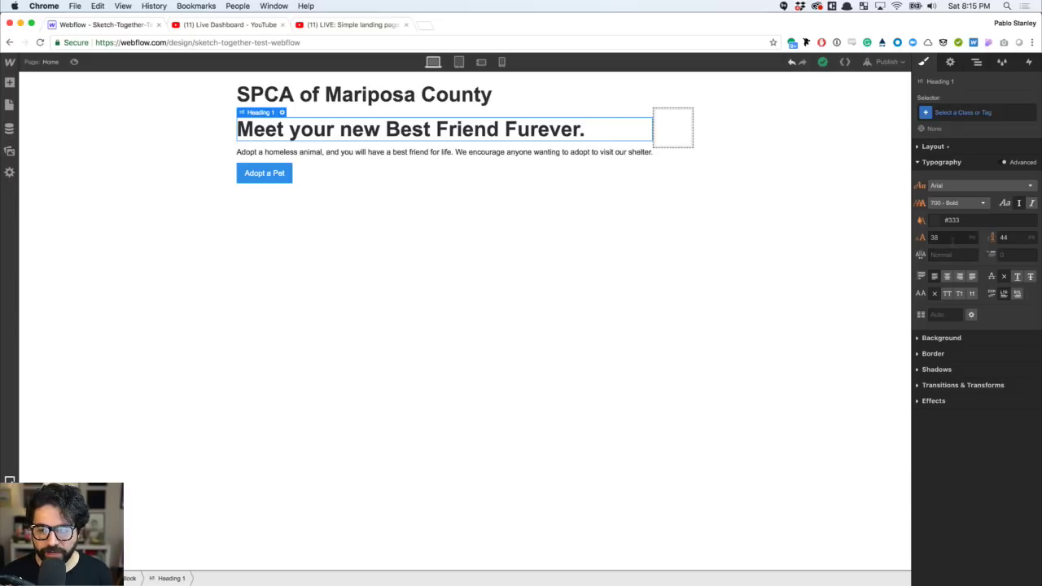
pyautogui.click(283, 113)
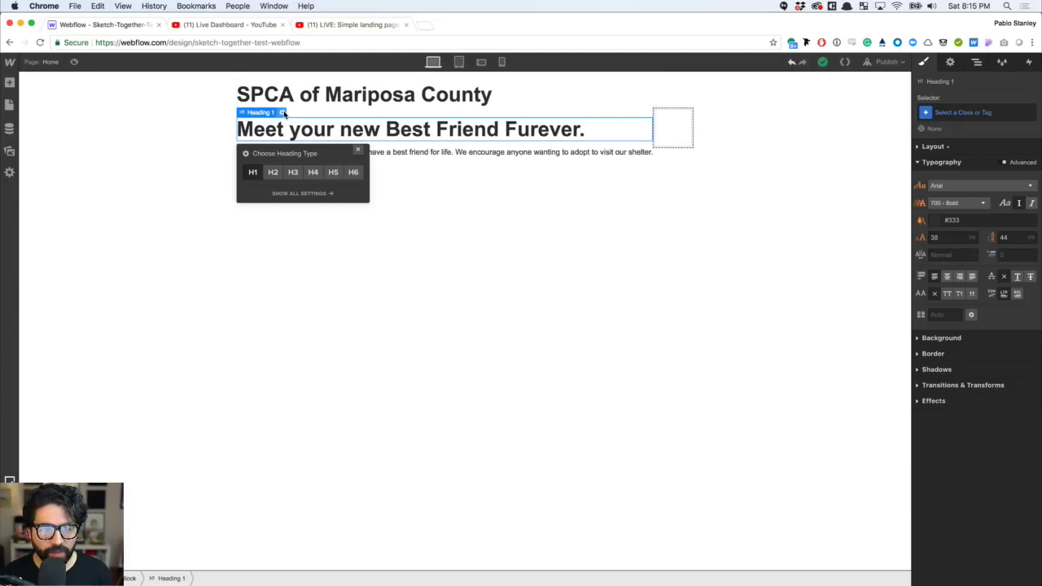
pyautogui.click(273, 172)
pyautogui.click(323, 86)
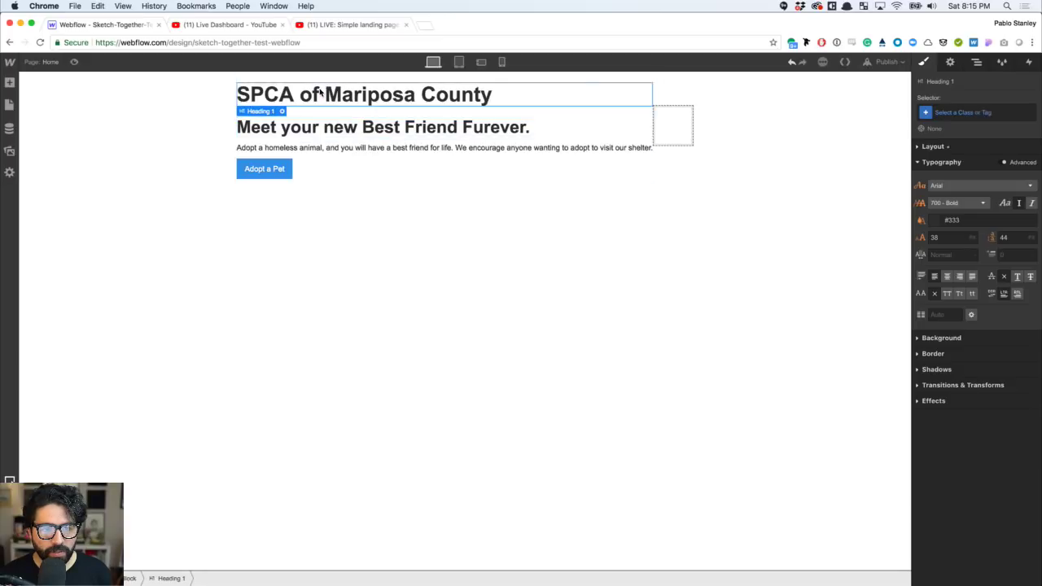
pyautogui.click(283, 111)
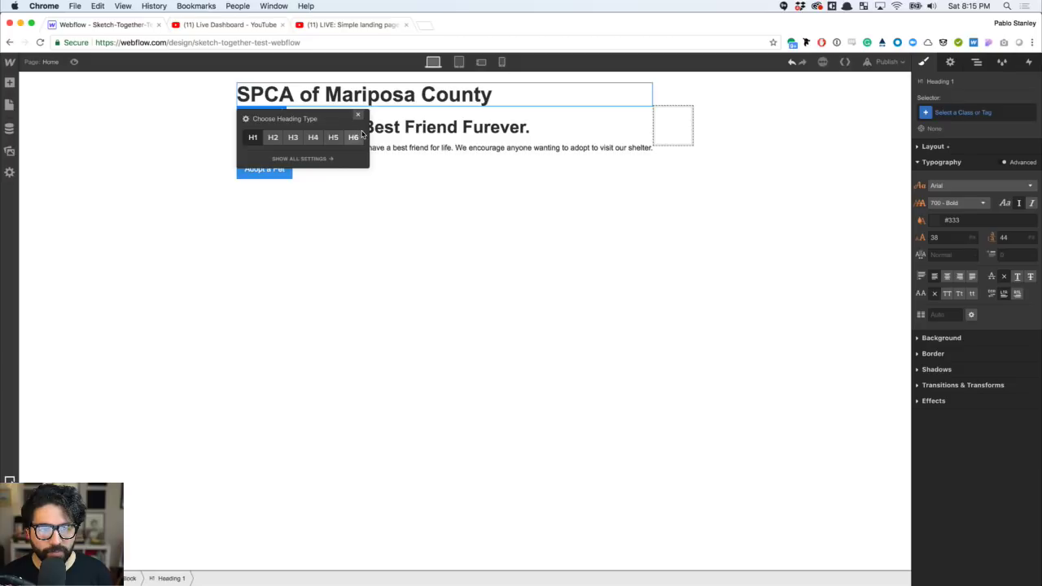
pyautogui.click(325, 196)
# - Check the "SPCA of Mariposa County" typography in InVision Studio and set the matching Webflow heading to font size 16 px and line height 24 px
pyautogui.click(272, 95)
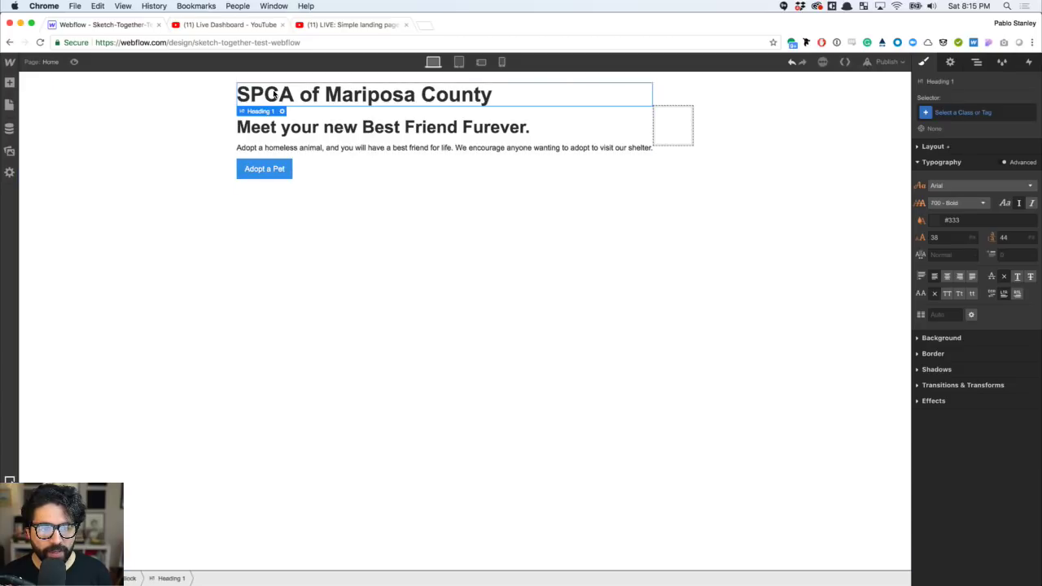
pyautogui.press('super+Tab')
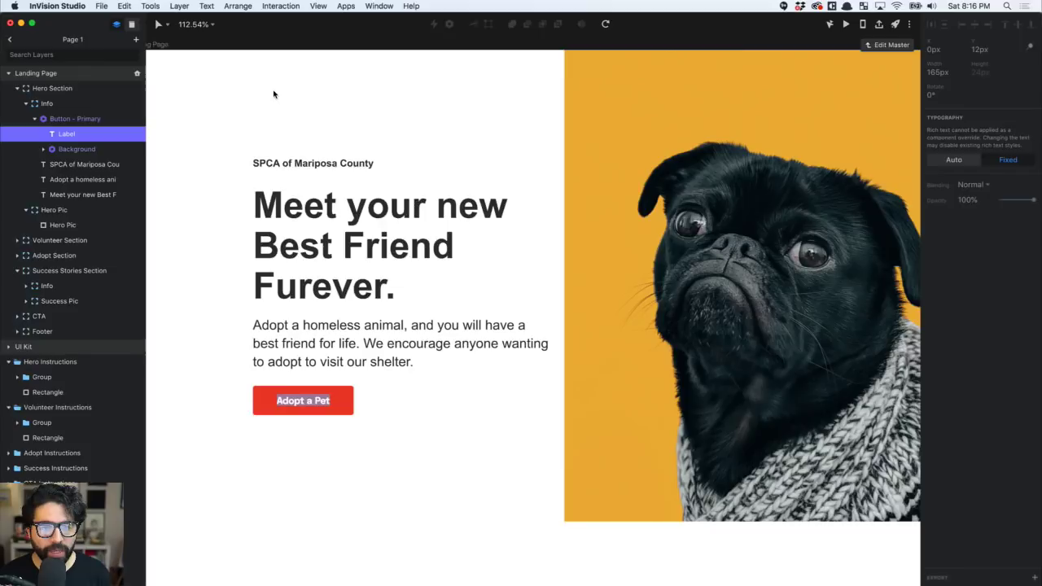
pyautogui.press('Return')
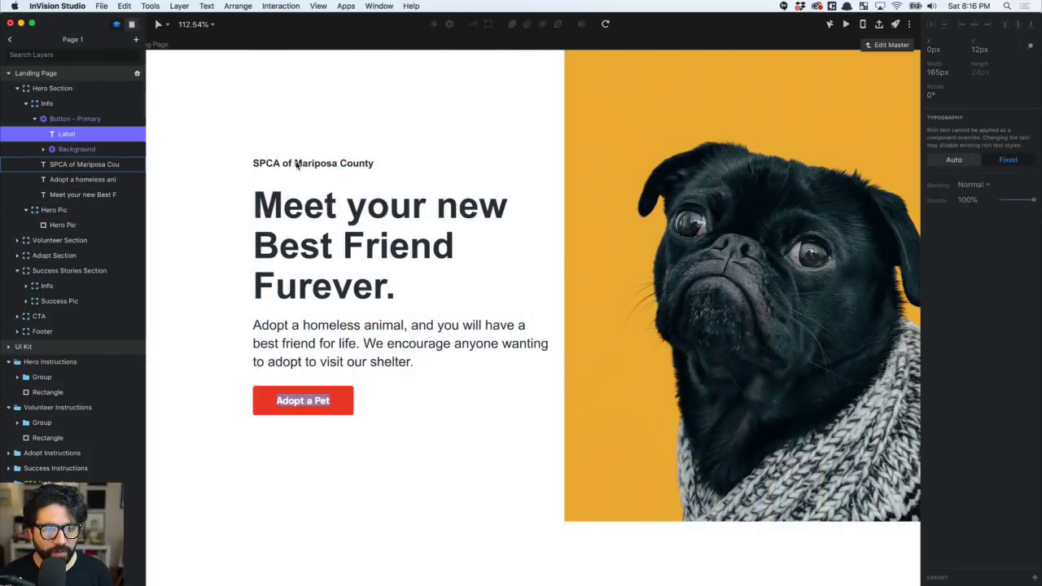
pyautogui.press('Escape')
pyautogui.press('Escape')
pyautogui.click(289, 163)
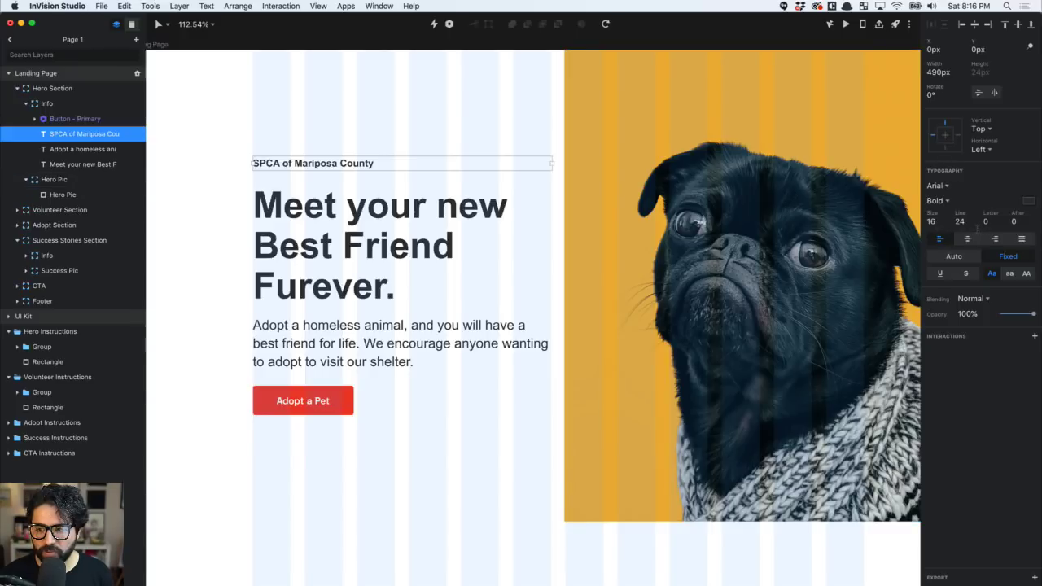
pyautogui.press('super+Tab')
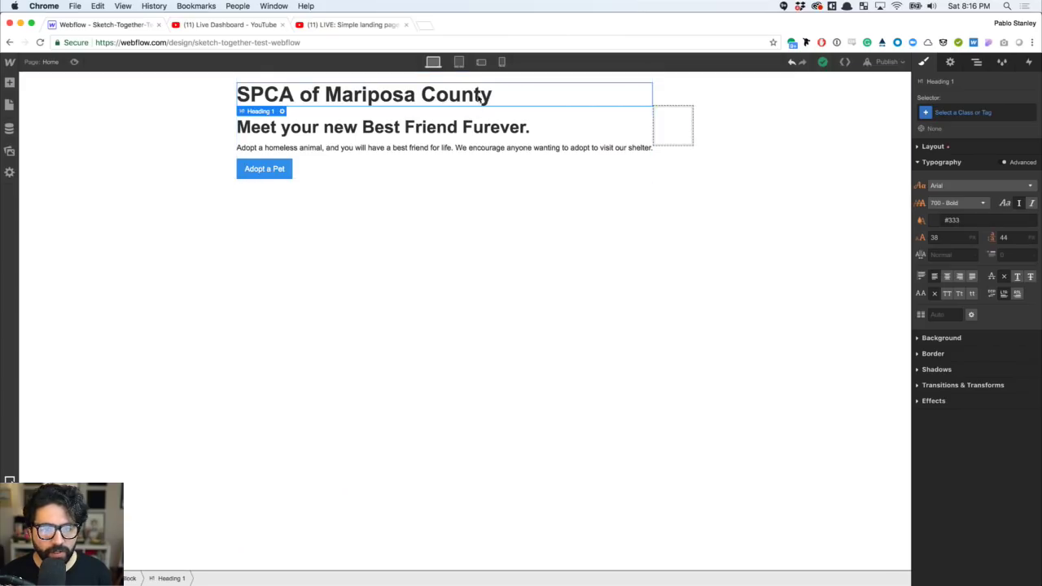
pyautogui.click(954, 238)
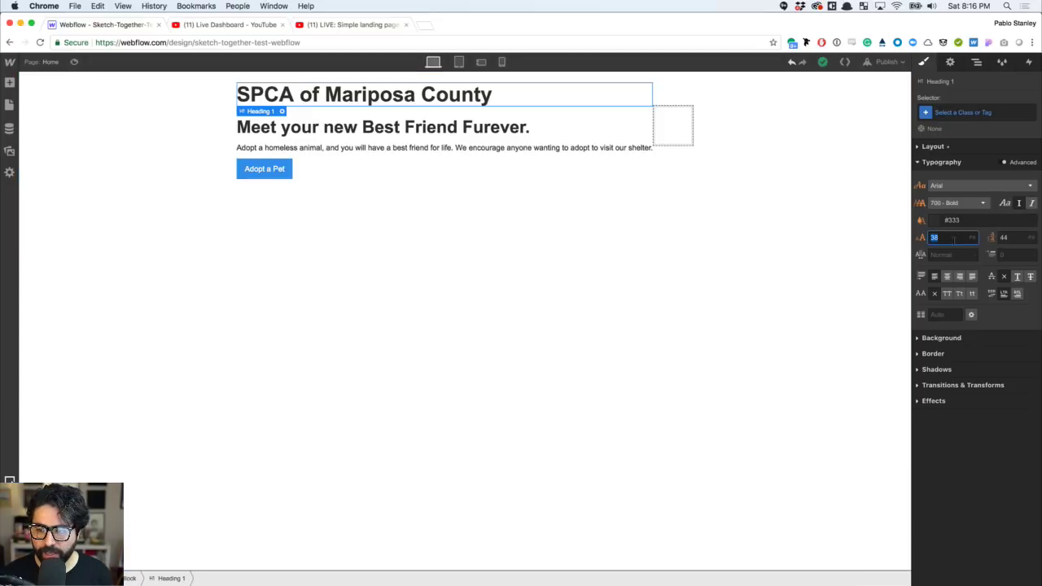
pyautogui.write('16')
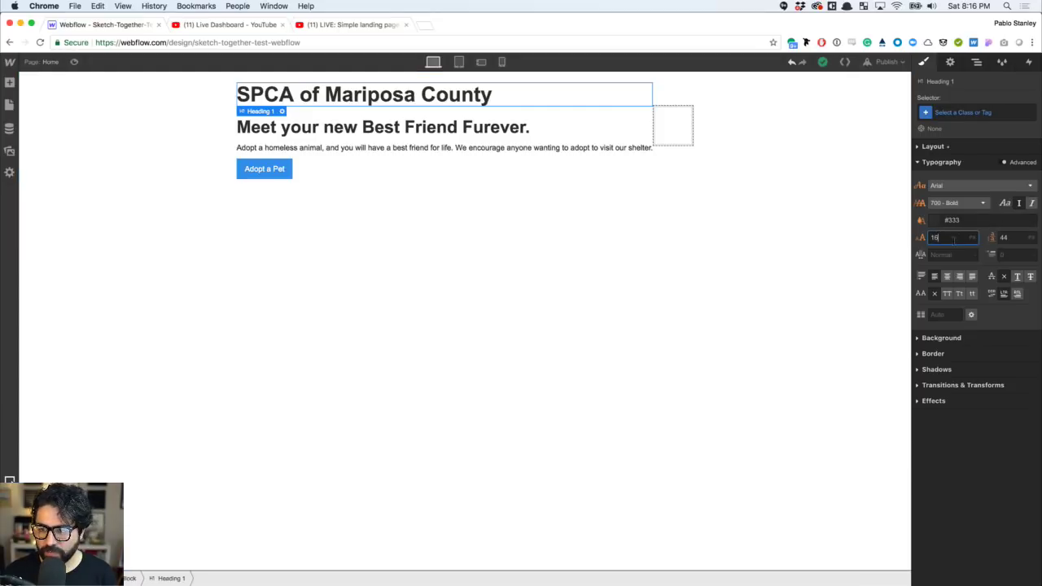
pyautogui.press('Tab')
pyautogui.write('24')
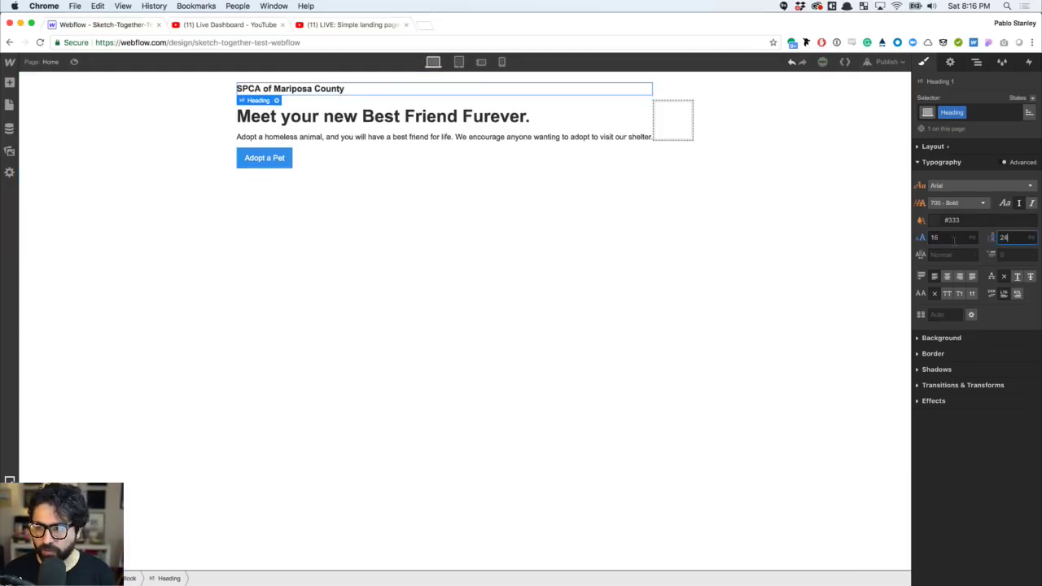
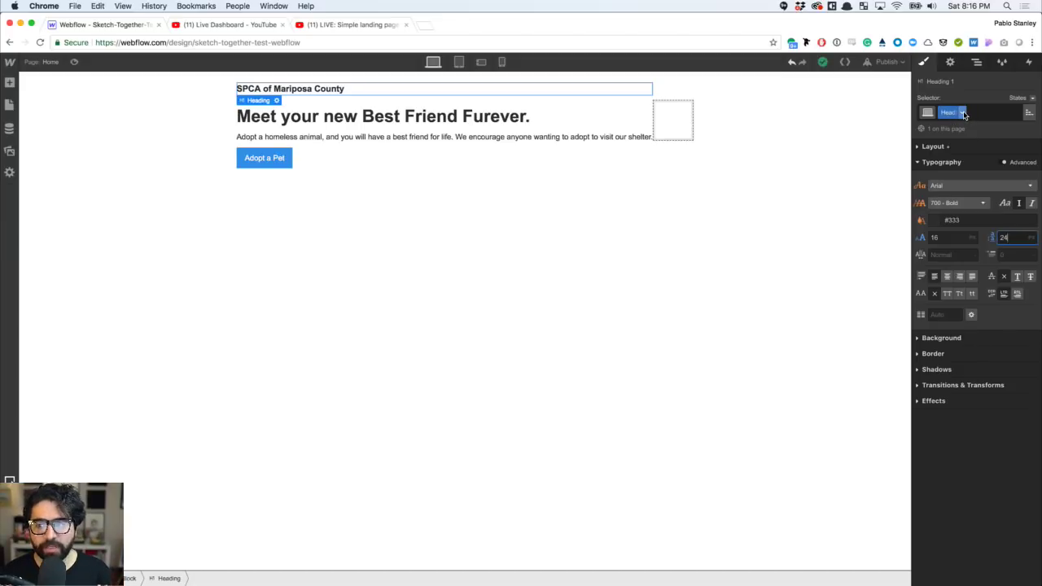
# - Rename the "SPCA of Mariposa County" heading's class to "logo"
pyautogui.click(963, 114)
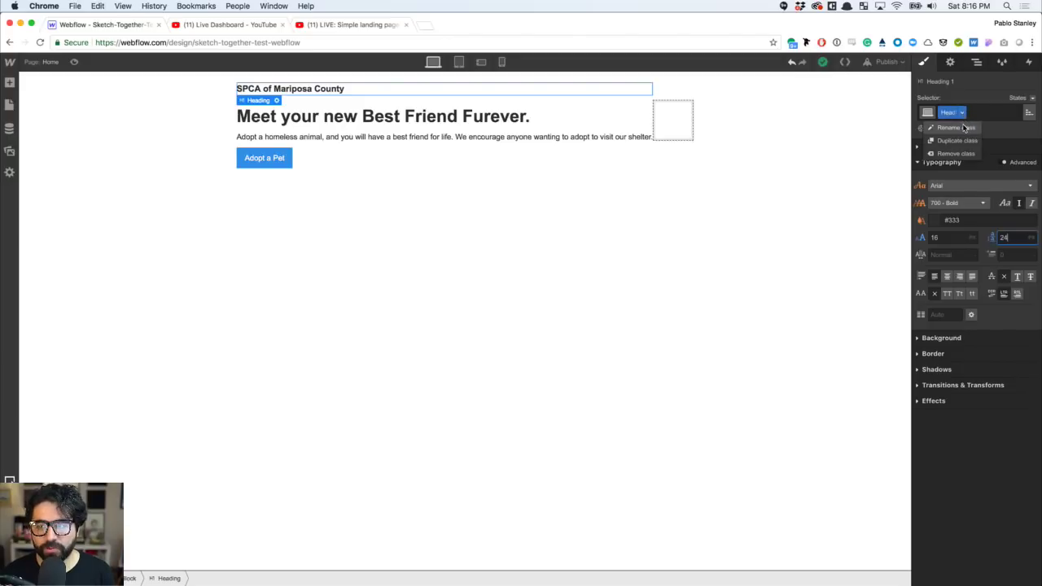
pyautogui.click(963, 128)
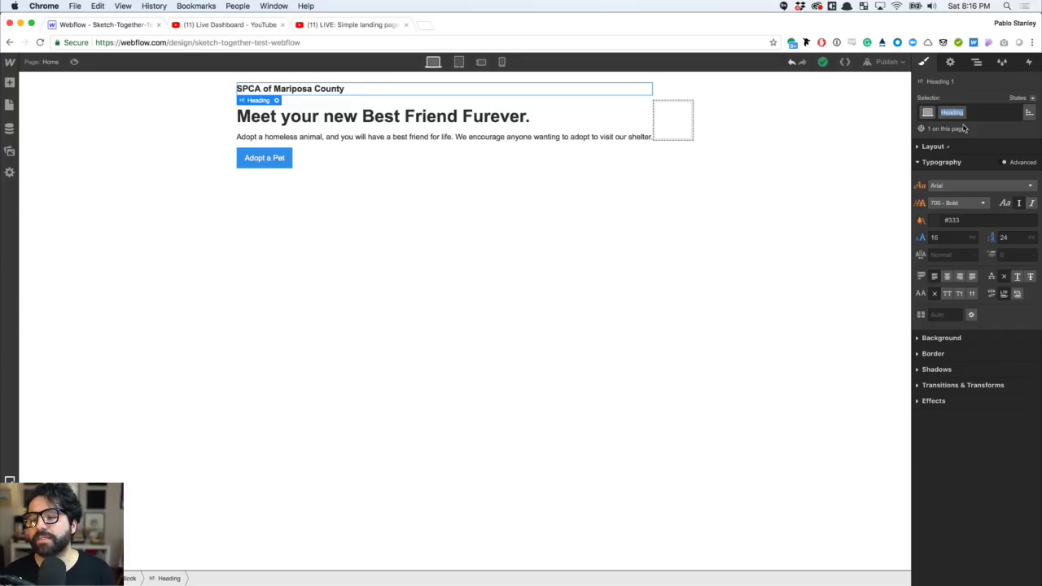
pyautogui.write('logo')
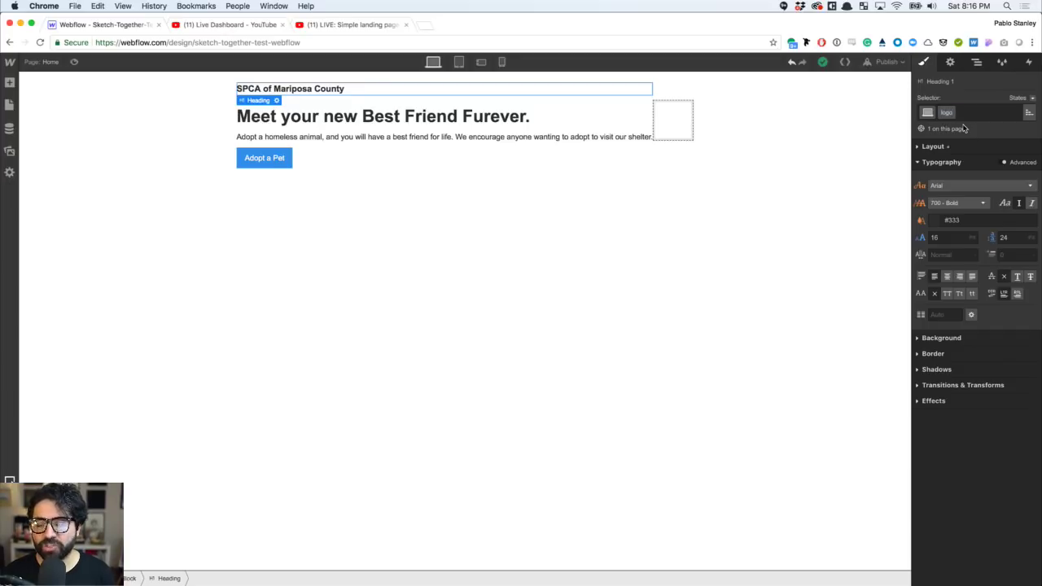
pyautogui.press('Return')
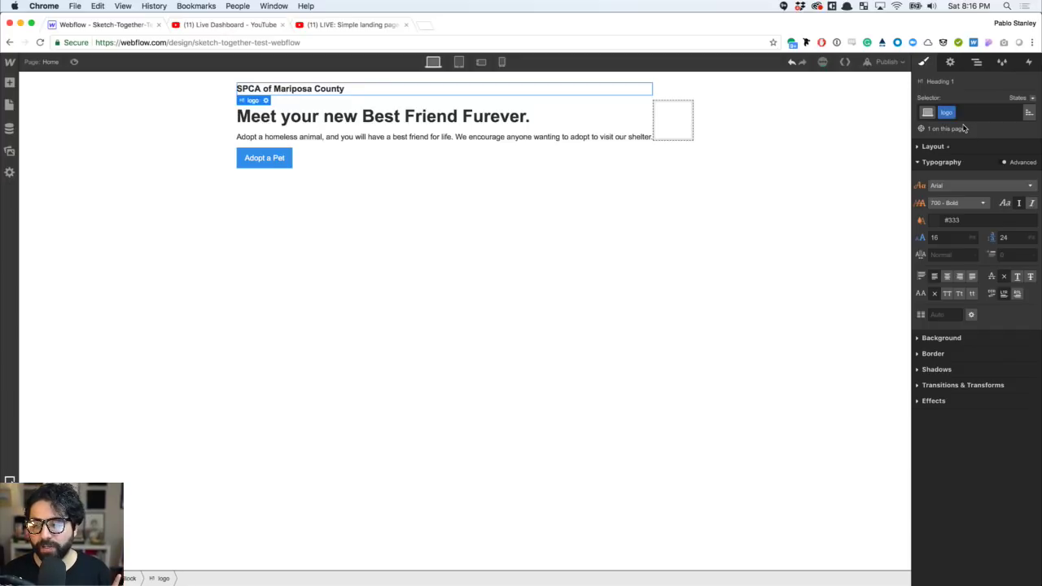
# - Check the large headline's typography in InVision Studio and set the Webflow "Meet your new..." heading to font size 60 px and line height 66 px
pyautogui.click(356, 118)
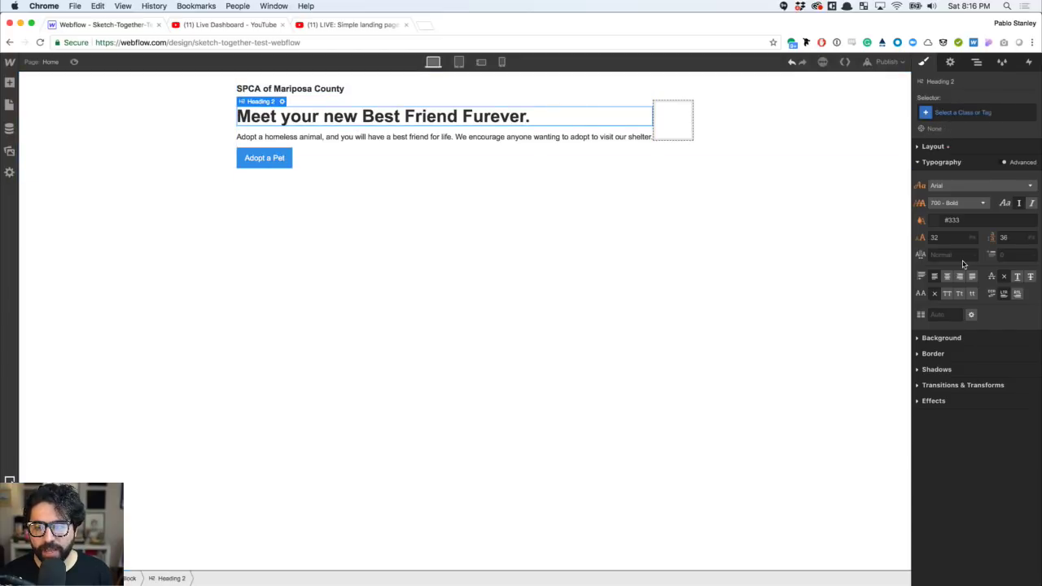
pyautogui.press('super+Tab')
pyautogui.click(408, 221)
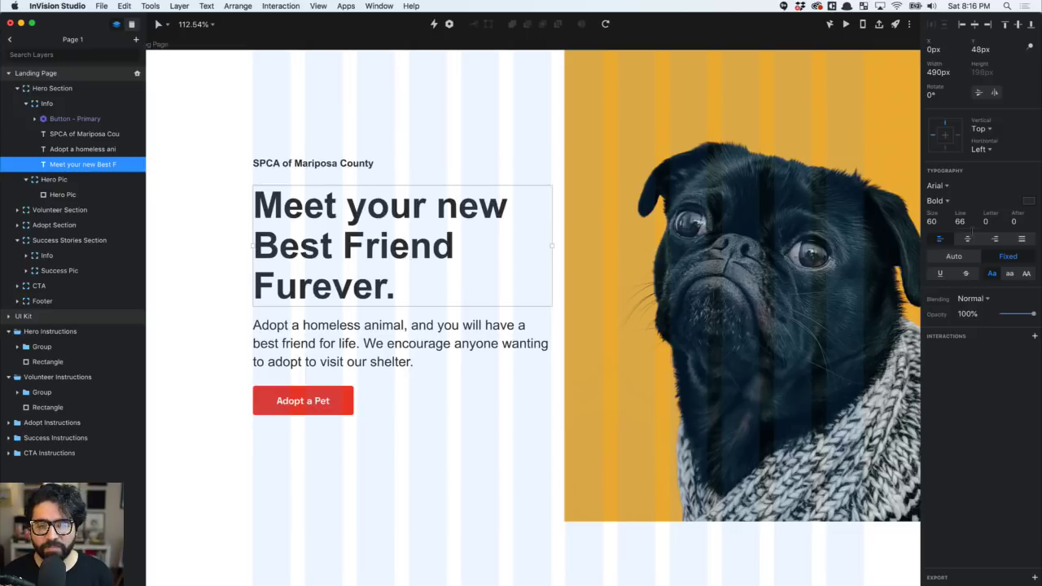
pyautogui.press('super+Tab')
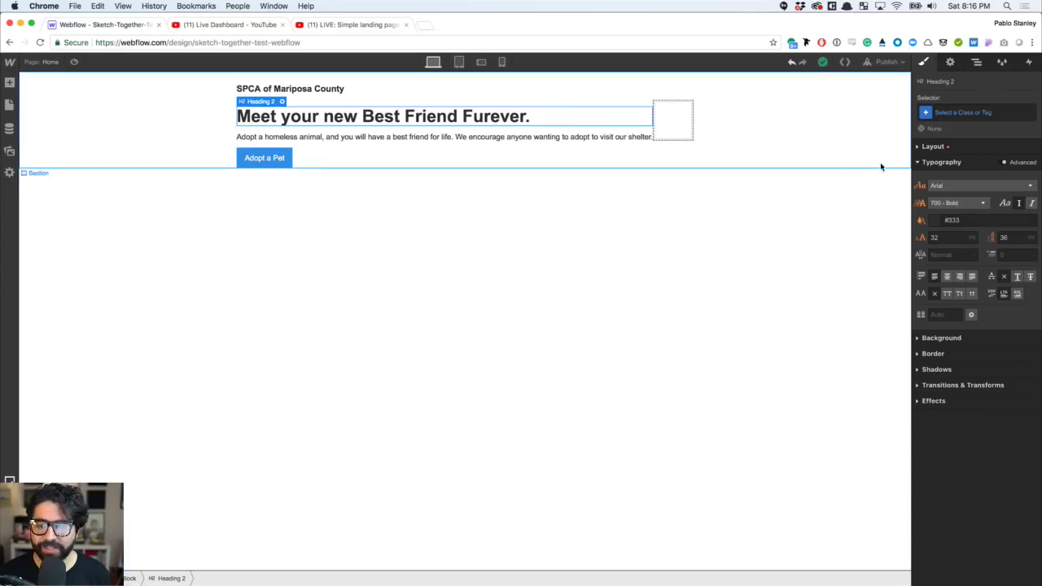
pyautogui.click(946, 241)
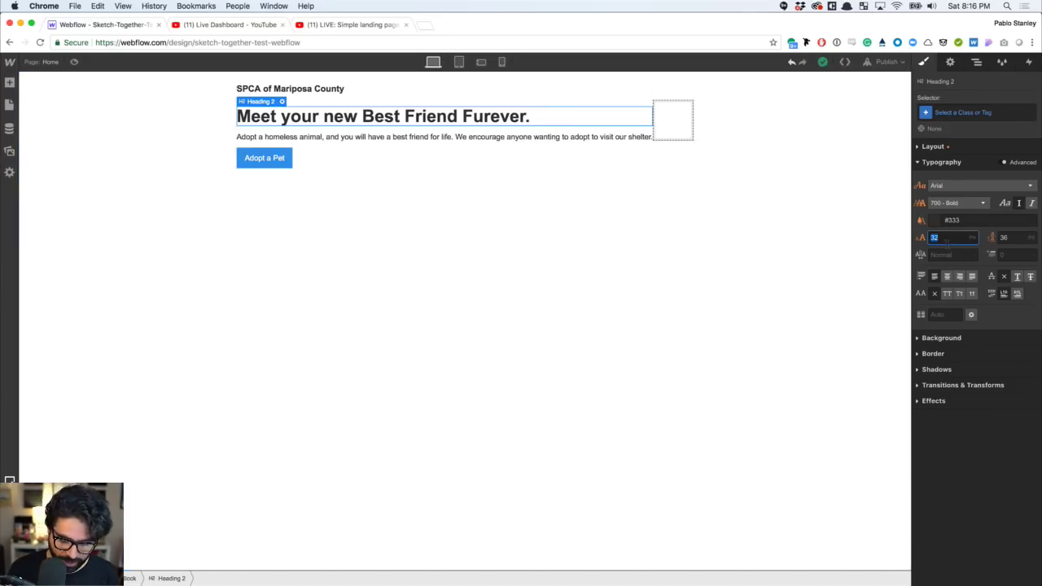
pyautogui.write('60')
pyautogui.press('Tab')
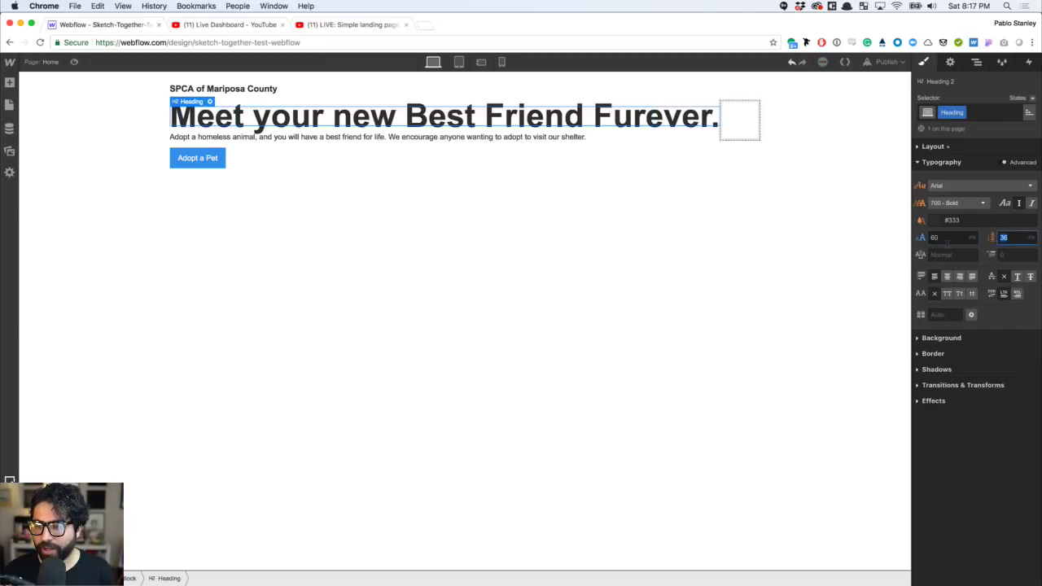
pyautogui.write('66')
pyautogui.press('Return')
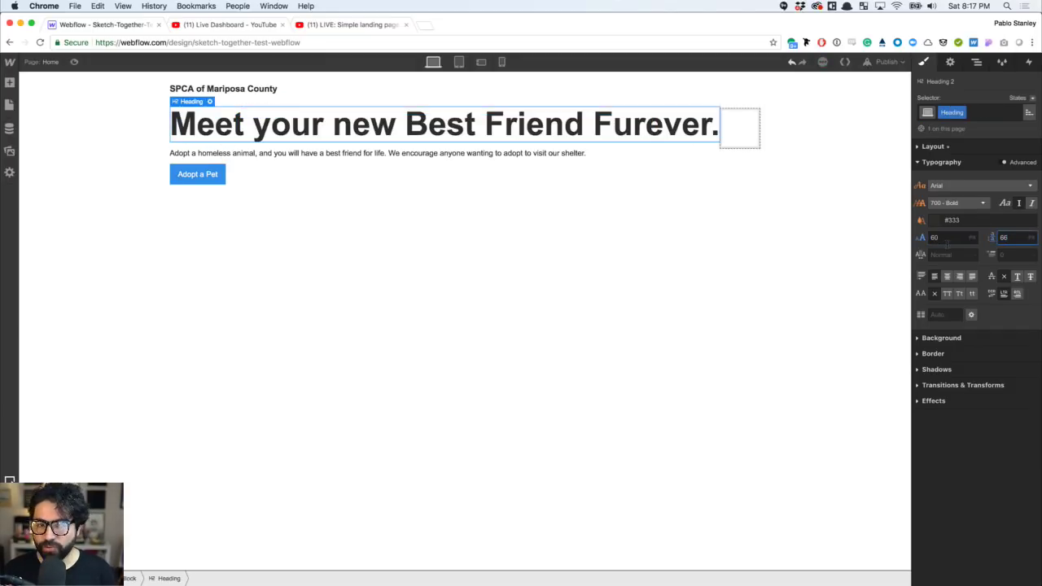
# - Rename the "Meet your new Best Friend Furever." heading's class to "jumbo"
pyautogui.click(407, 200)
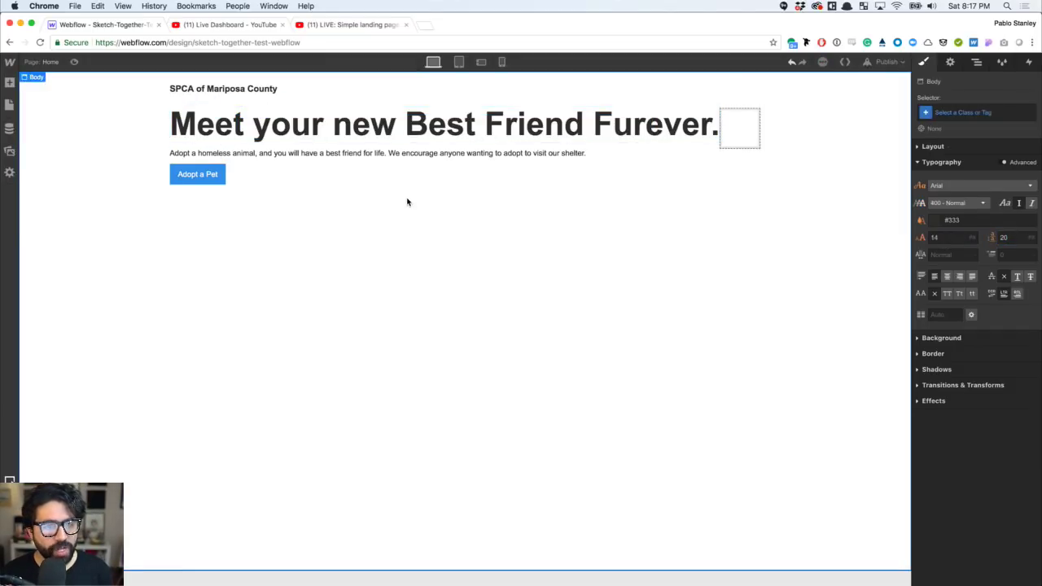
pyautogui.click(396, 123)
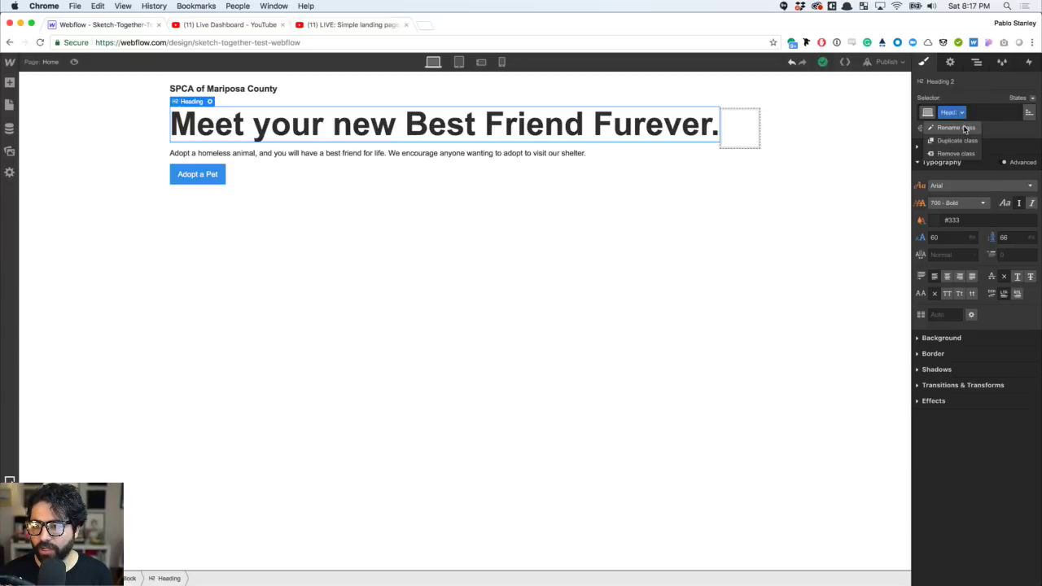
pyautogui.click(964, 128)
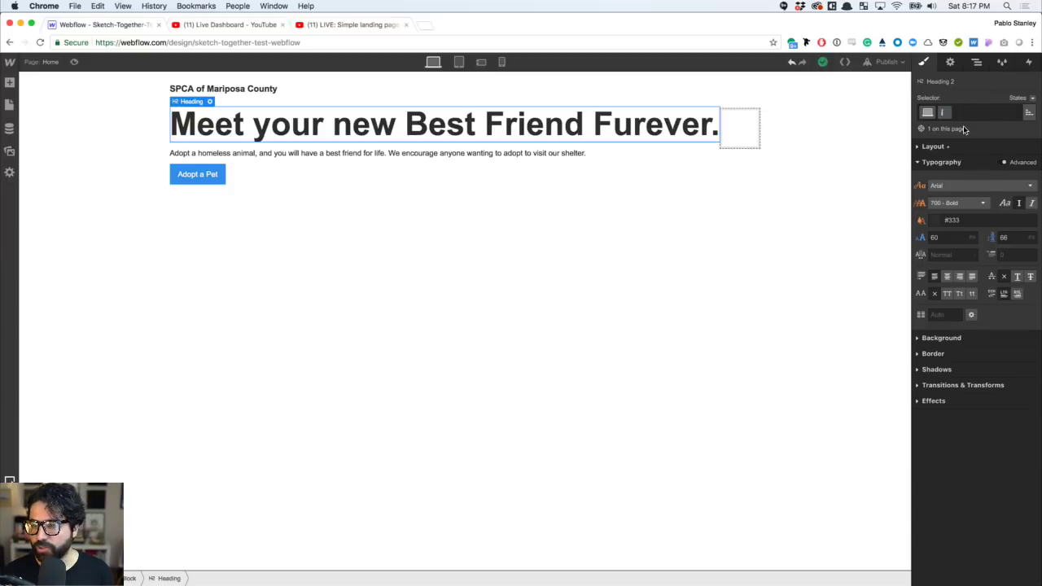
pyautogui.press('Return')
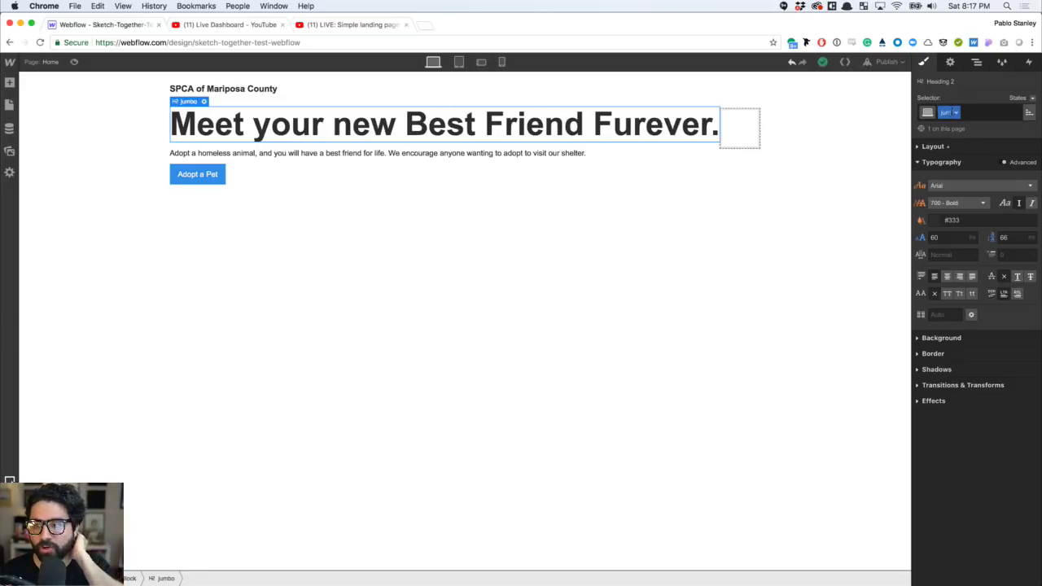
# - Check the "Adopt a homeless animal" paragraph's typography in InVision Studio and set the matching Webflow paragraph to font size 22 px and line height 30 px
pyautogui.click(296, 153)
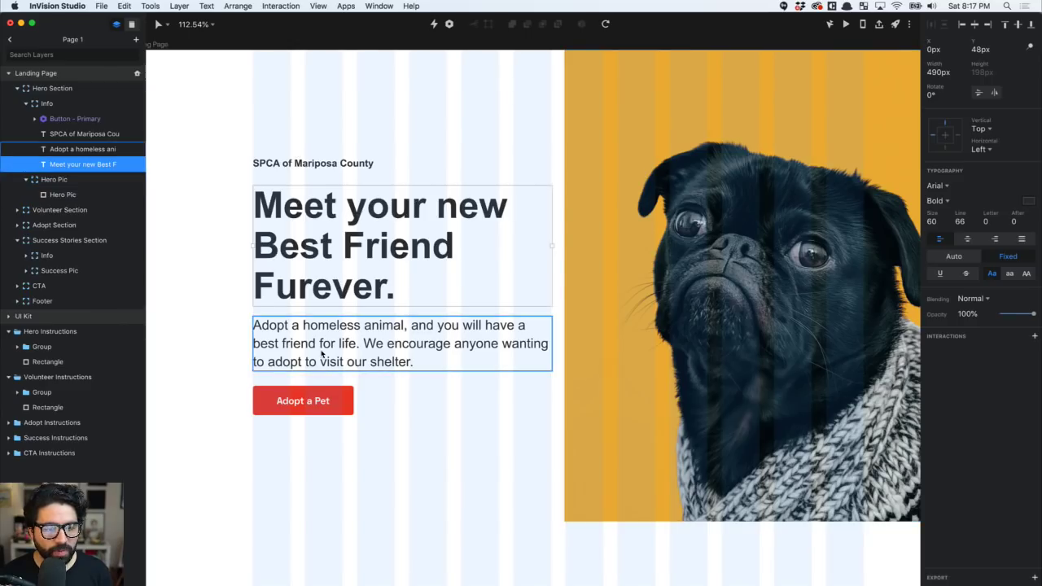
pyautogui.click(323, 348)
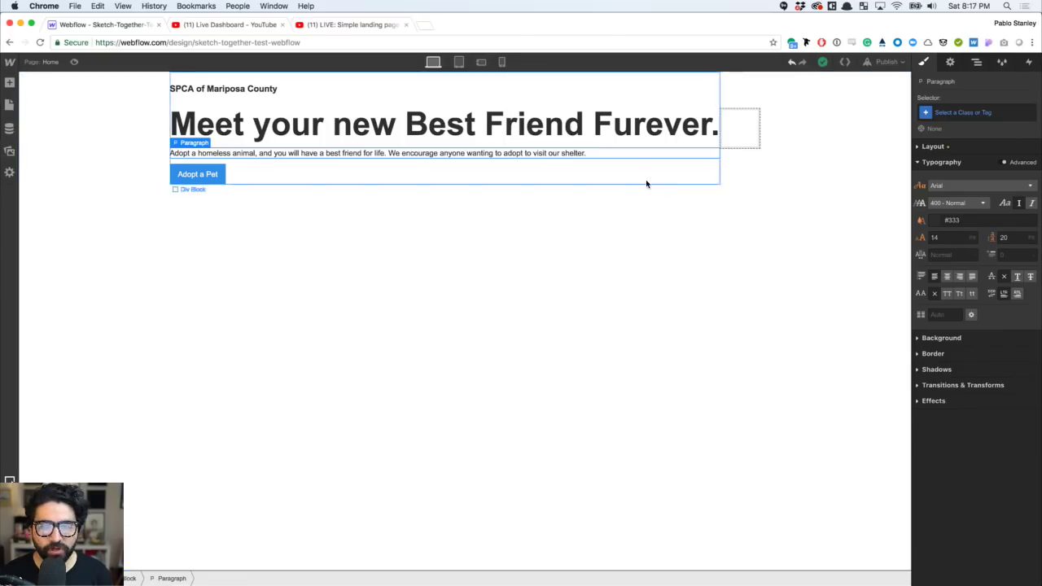
pyautogui.click(949, 239)
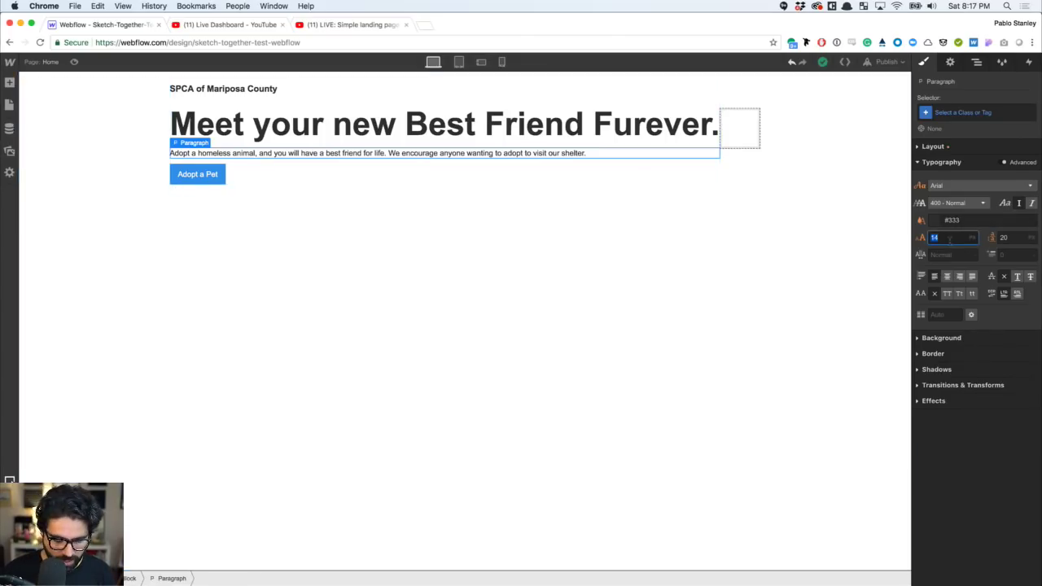
pyautogui.write('22')
pyautogui.press('Tab')
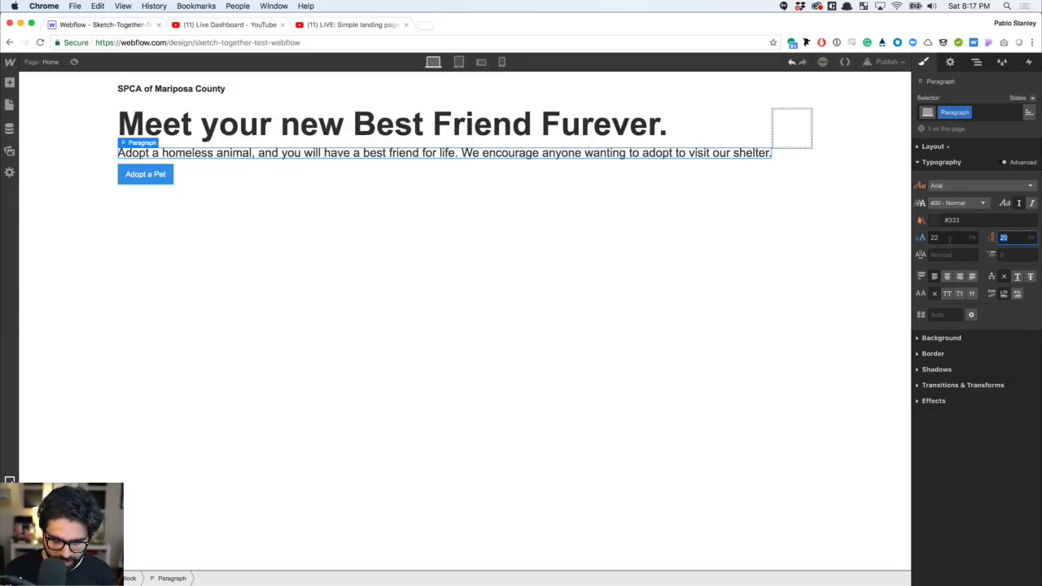
pyautogui.write('30')
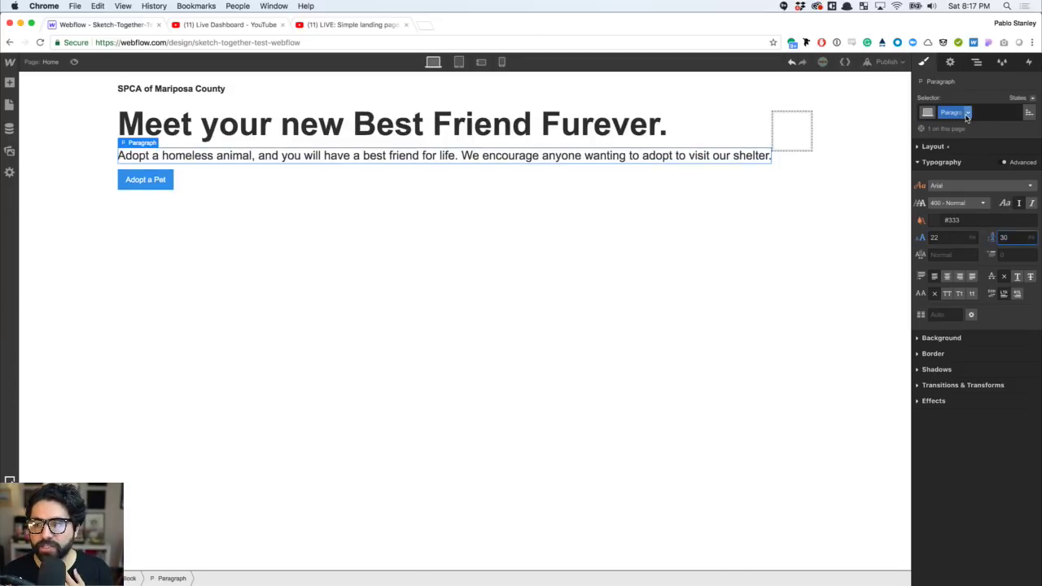
# - Rename the "Adopt a homeless animal" paragraph's class to "copy"
pyautogui.click(966, 117)
pyautogui.click(968, 131)
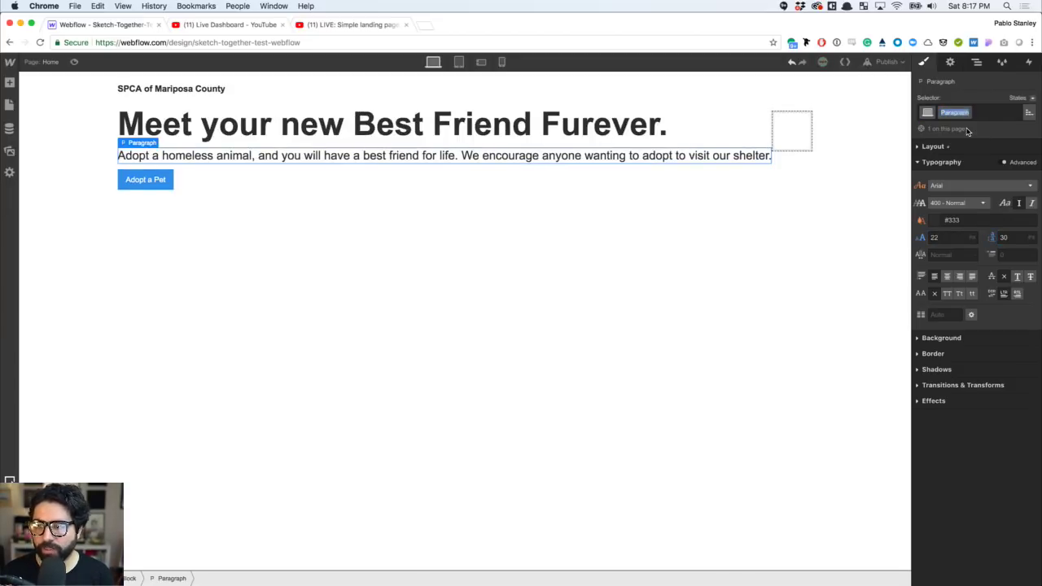
pyautogui.write('copy')
pyautogui.press('Return')
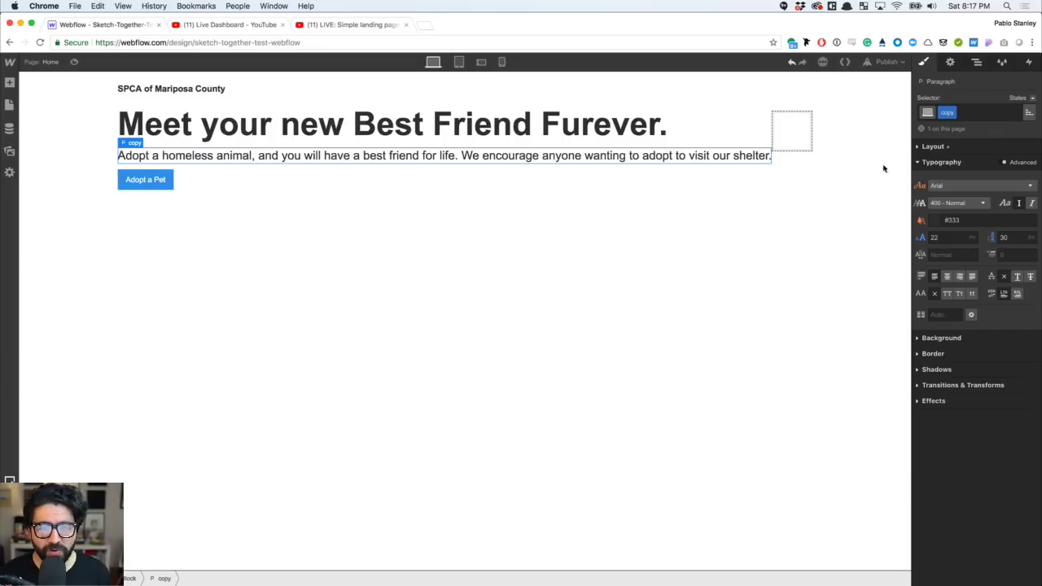
# - Select the empty div block beside the hero text in Webflow and examine the Hero Pic group with its export settings in InVision Studio
pyautogui.click(174, 201)
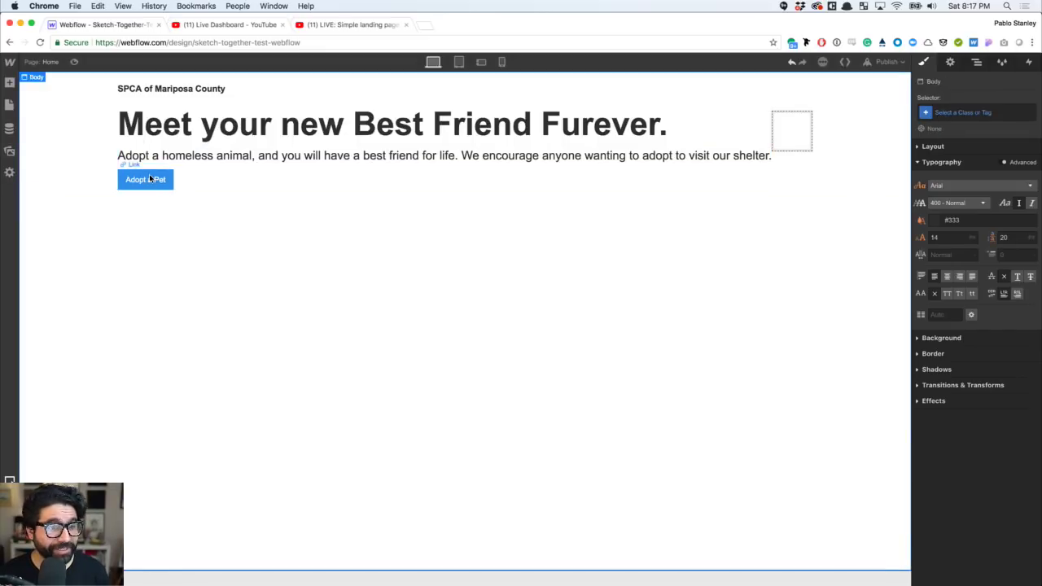
pyautogui.click(150, 178)
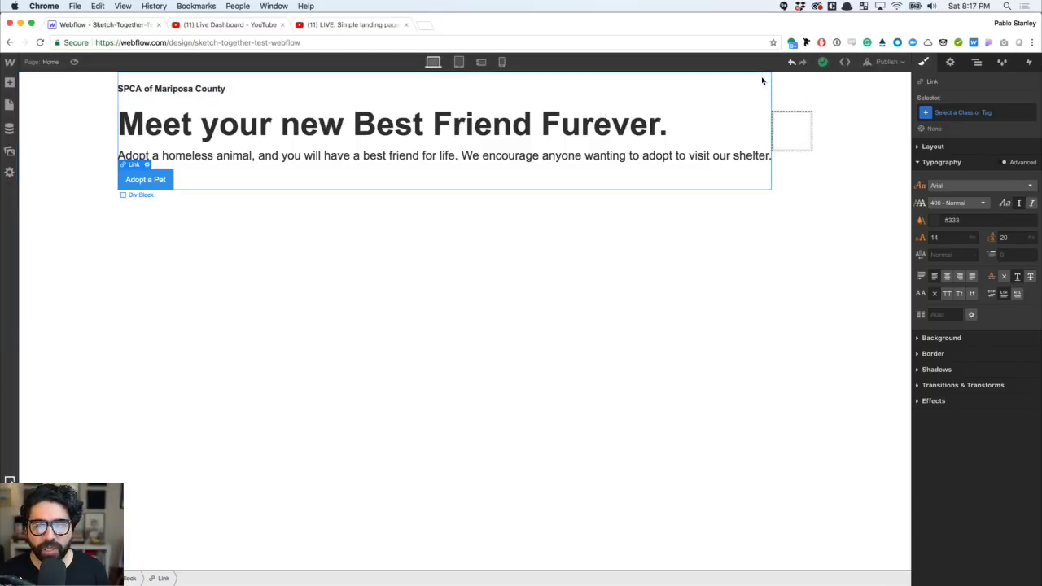
pyautogui.click(804, 126)
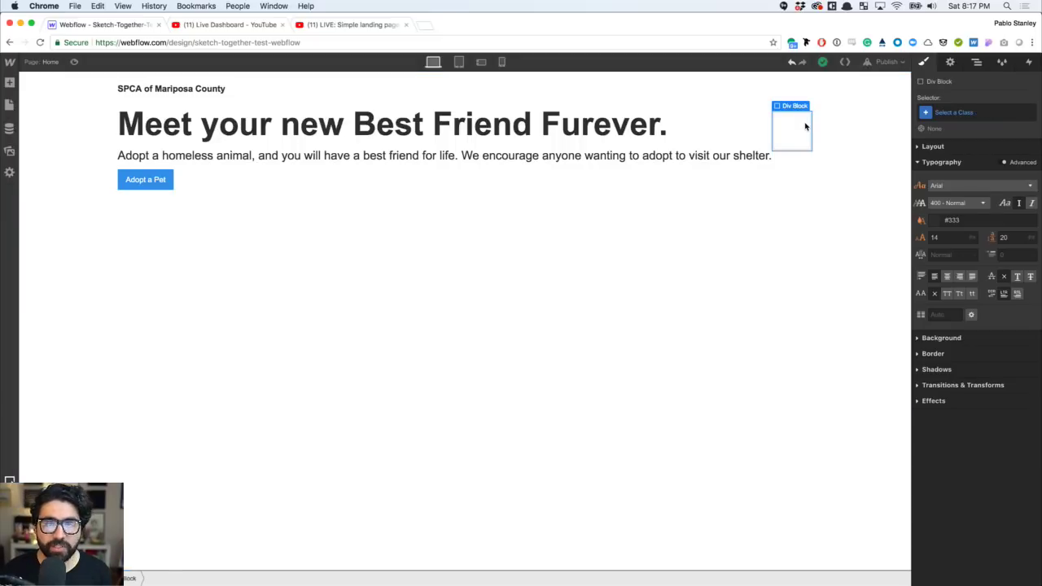
pyautogui.press('super+Tab')
pyautogui.scroll(-3, 726, 218)
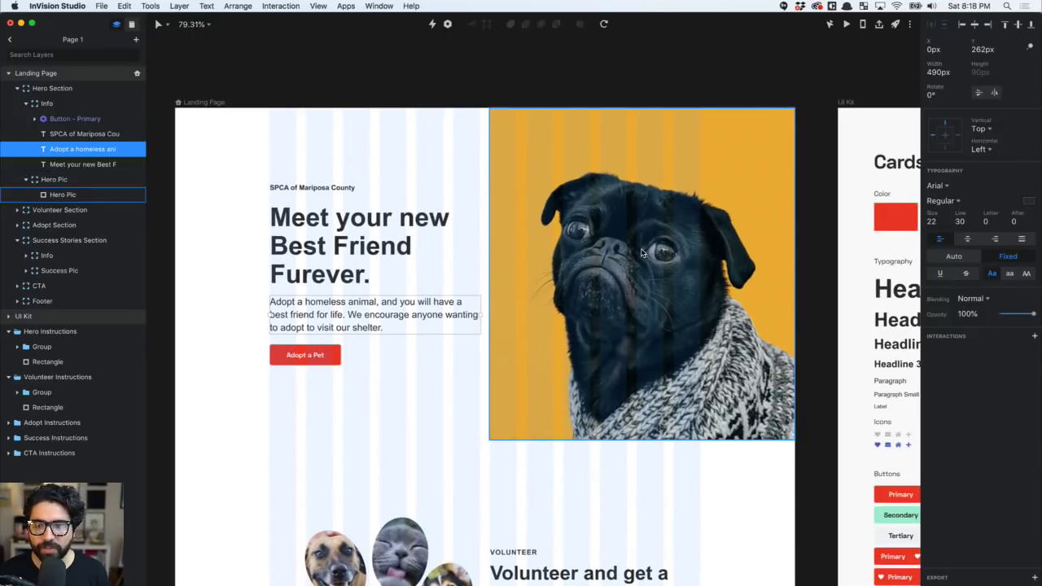
pyautogui.press('super+Tab')
pyautogui.press('super+Tab')
pyautogui.click(739, 215)
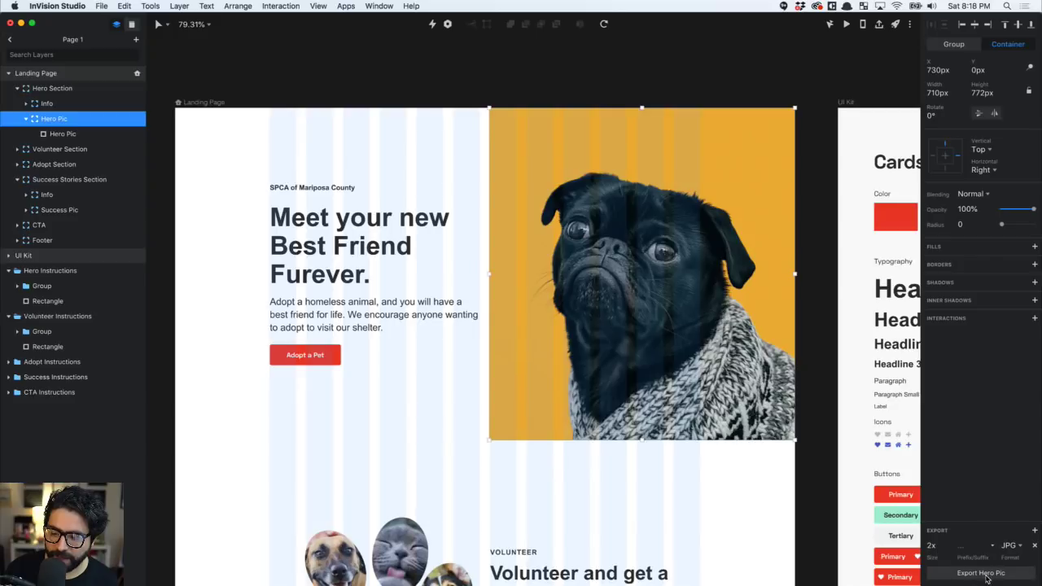
pyautogui.press('super+Tab')
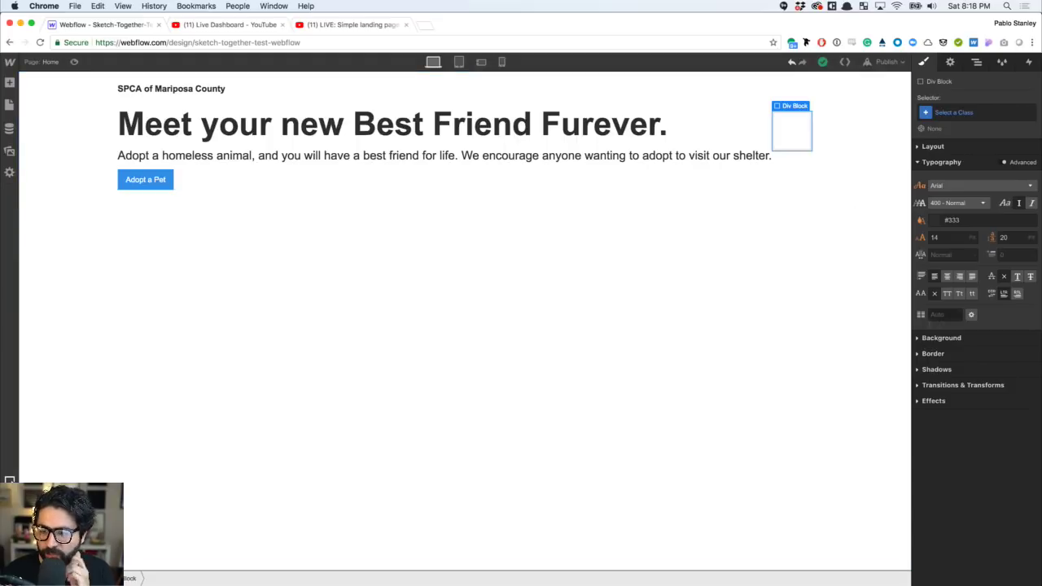
# - Add a solid color background layer of rgba(235, 23, 23, 0.5) to the empty div block
pyautogui.click(920, 338)
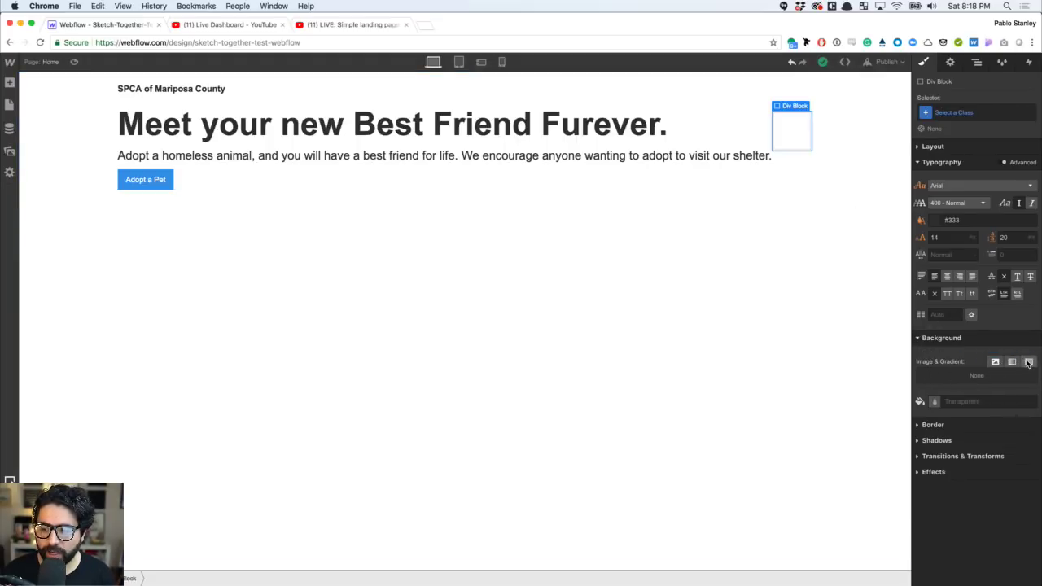
pyautogui.click(1028, 363)
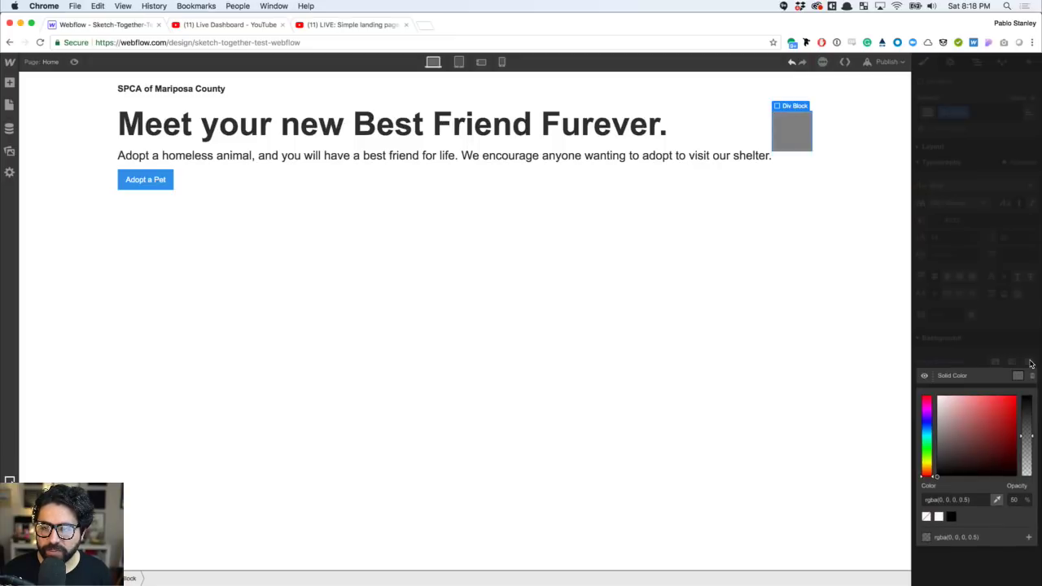
pyautogui.moveTo(977, 431); pyautogui.dragTo(1010, 402)
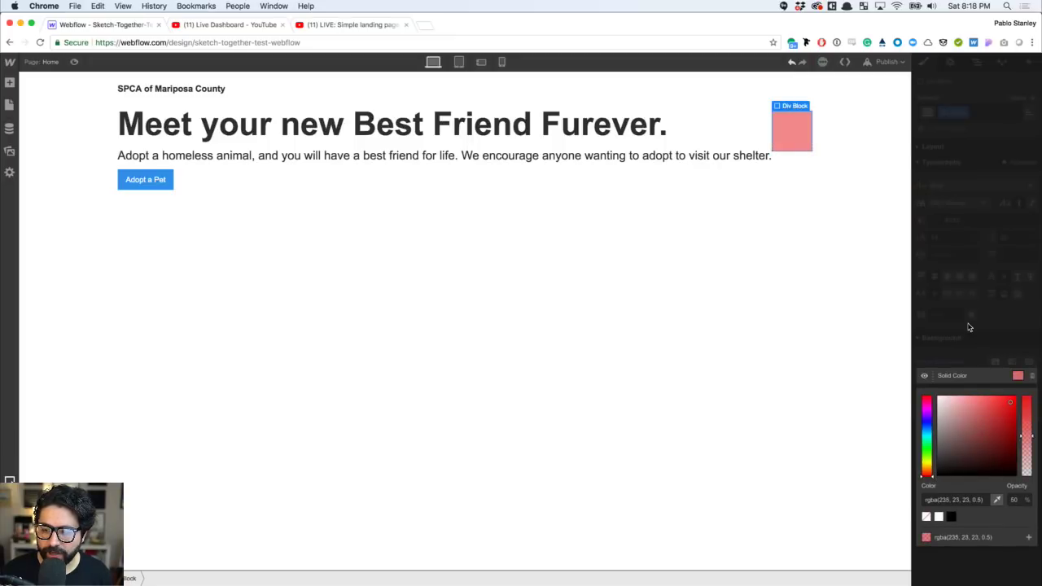
pyautogui.click(975, 347)
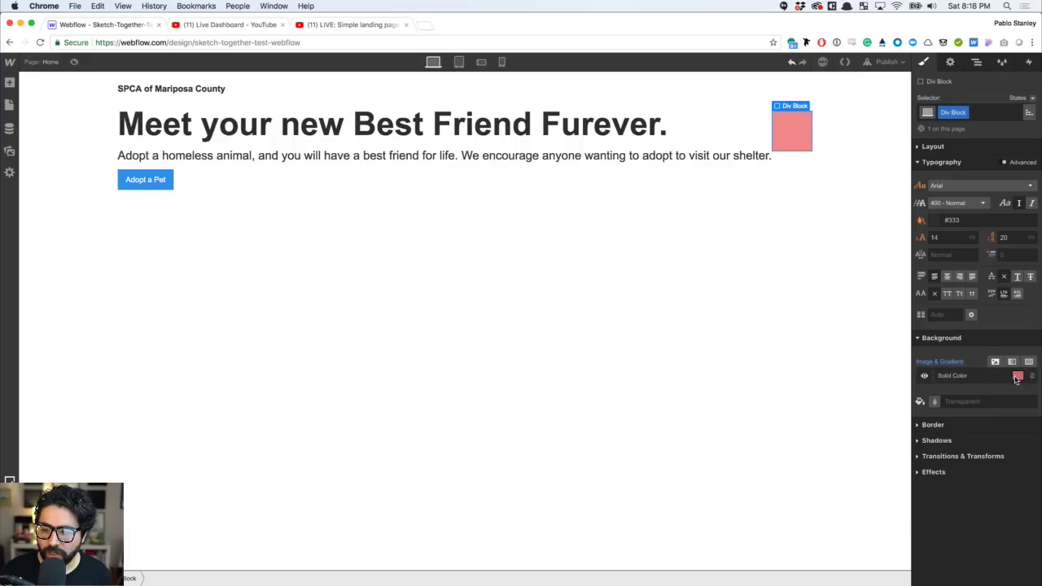
# - Add a background image layer to the div block and browse to the Assets folder in Webflow Intro for the upload
pyautogui.click(995, 361)
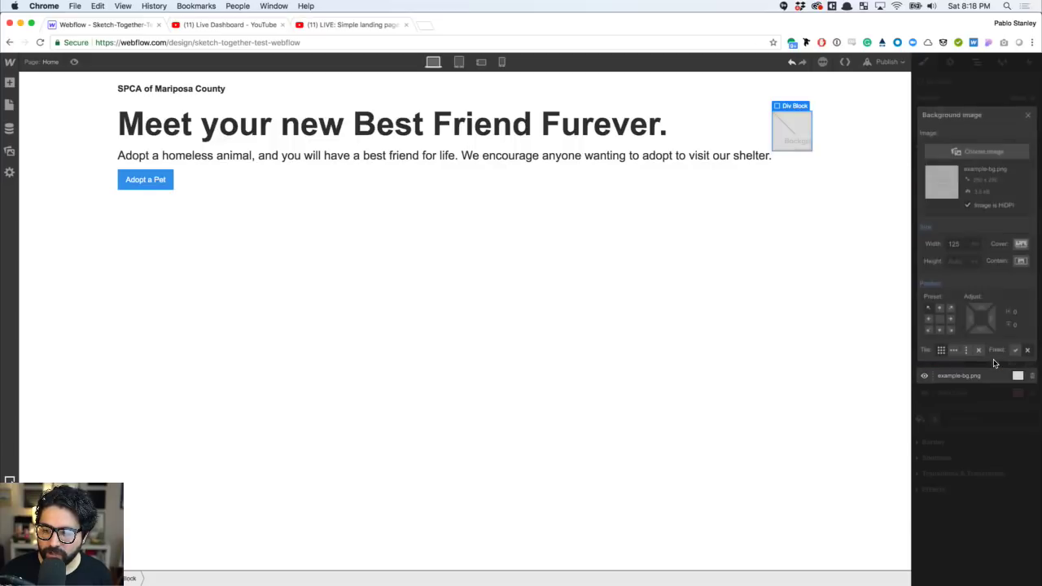
pyautogui.click(987, 156)
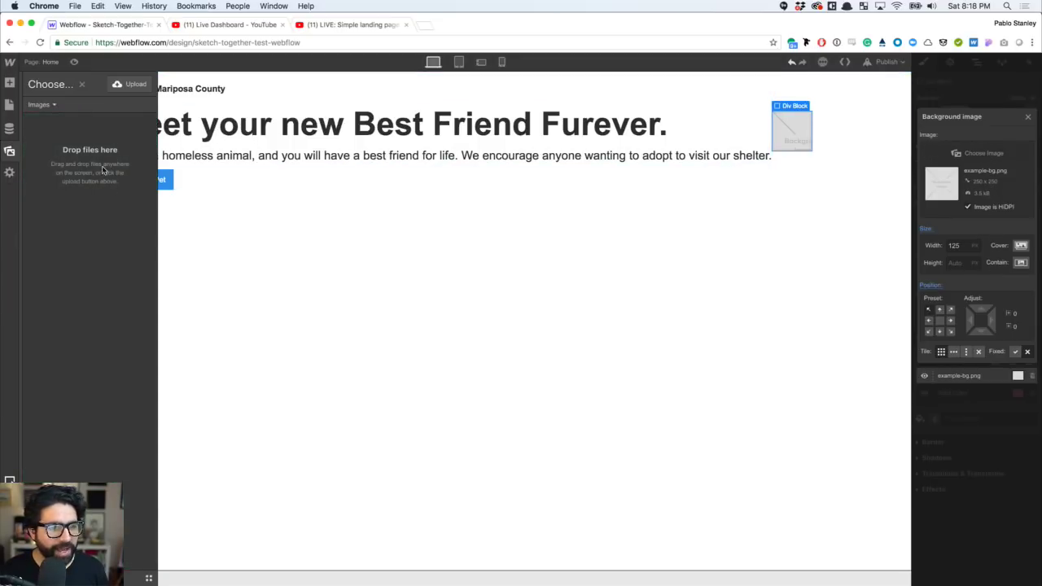
pyautogui.click(131, 84)
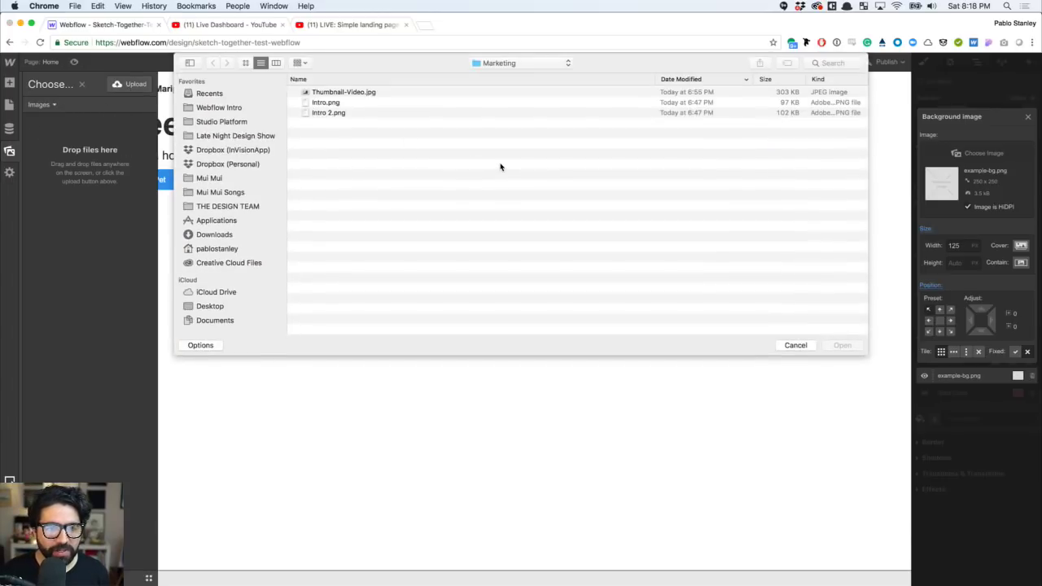
pyautogui.click(233, 108)
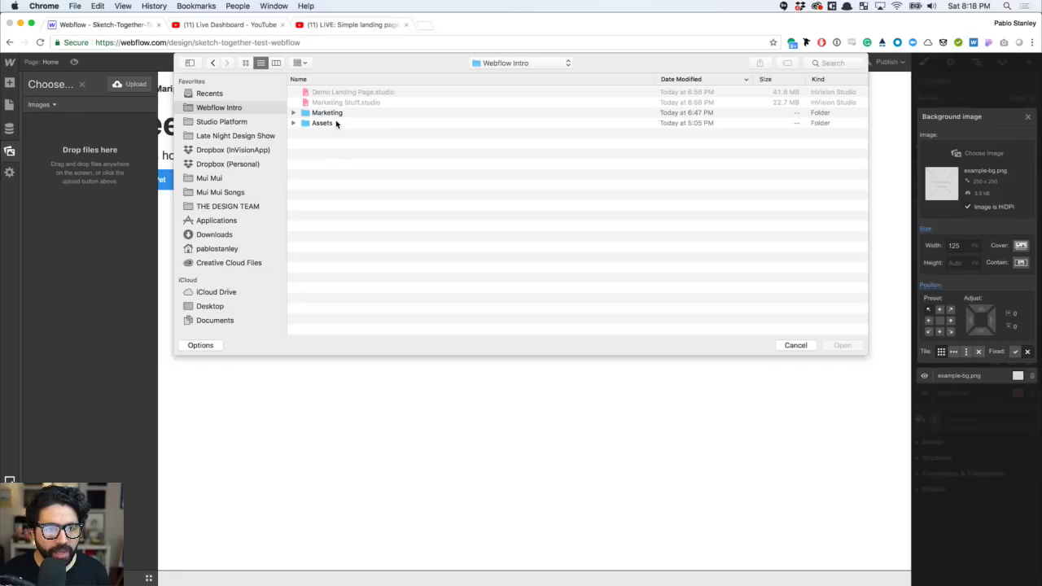
pyautogui.doubleClick(335, 123)
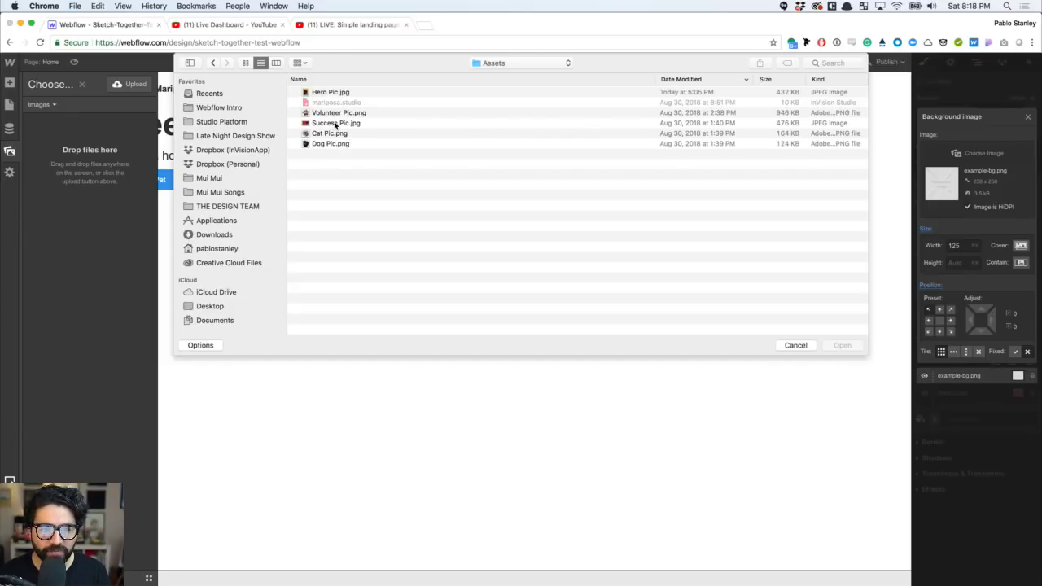
# - Preview Hero Pic.jpg and upload it together with Volunteer Pic.png, Success Pic.jpg, Cat Pic.png and Dog Pic.png
pyautogui.click(341, 92)
pyautogui.press('space')
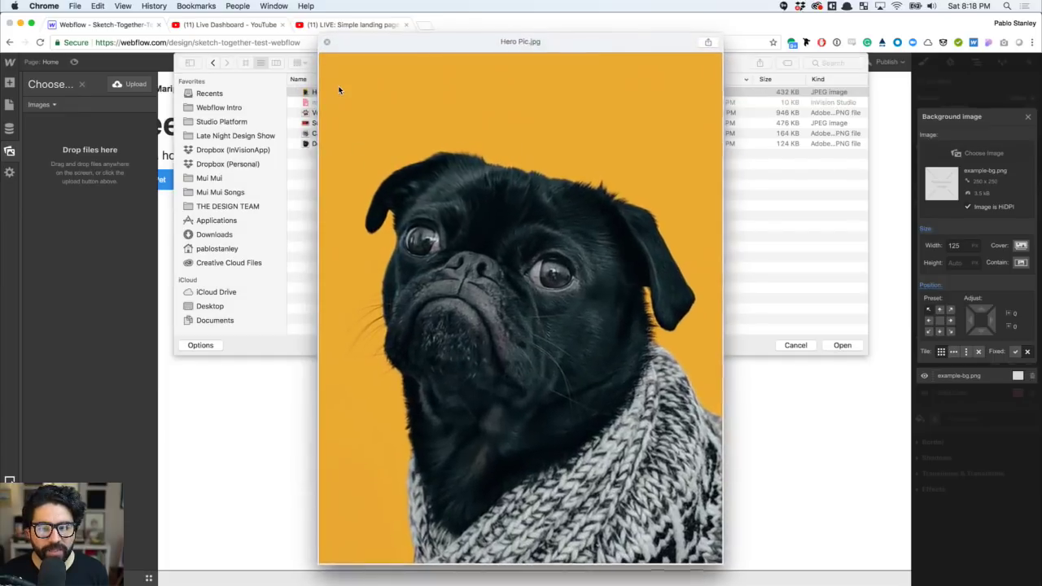
pyautogui.press('space')
pyautogui.keyDown('super'); pyautogui.click(355, 117); pyautogui.keyUp('super')
pyautogui.keyDown('super'); pyautogui.click(351, 123); pyautogui.keyUp('super')
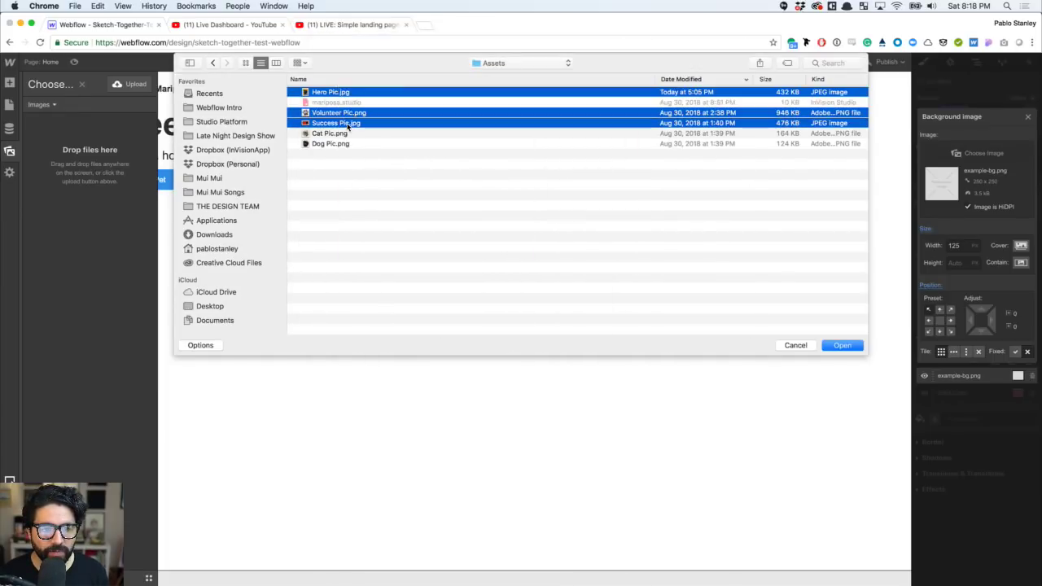
pyautogui.keyDown('super'); pyautogui.click(348, 133); pyautogui.keyUp('super')
pyautogui.keyDown('super'); pyautogui.click(341, 144); pyautogui.keyUp('super')
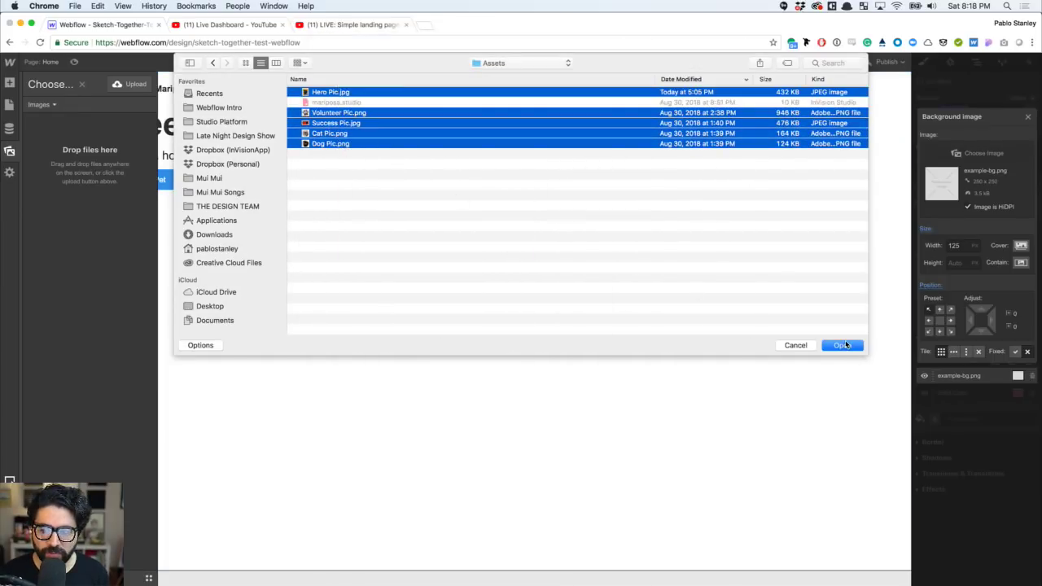
pyautogui.click(846, 345)
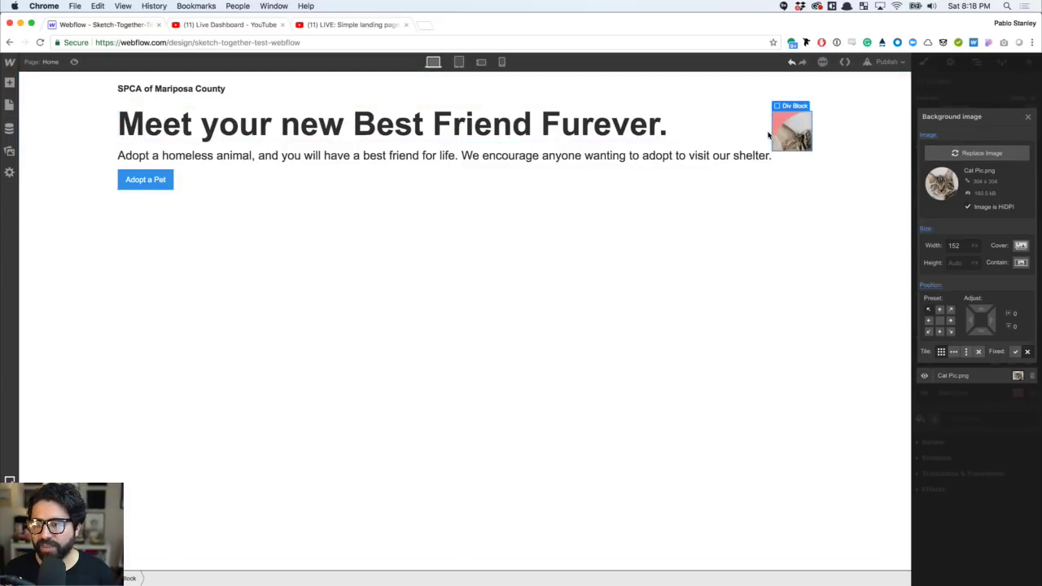
# - Replace the div block's background image with Hero Pic.jpg and set it to Cover with a centered position
pyautogui.click(970, 154)
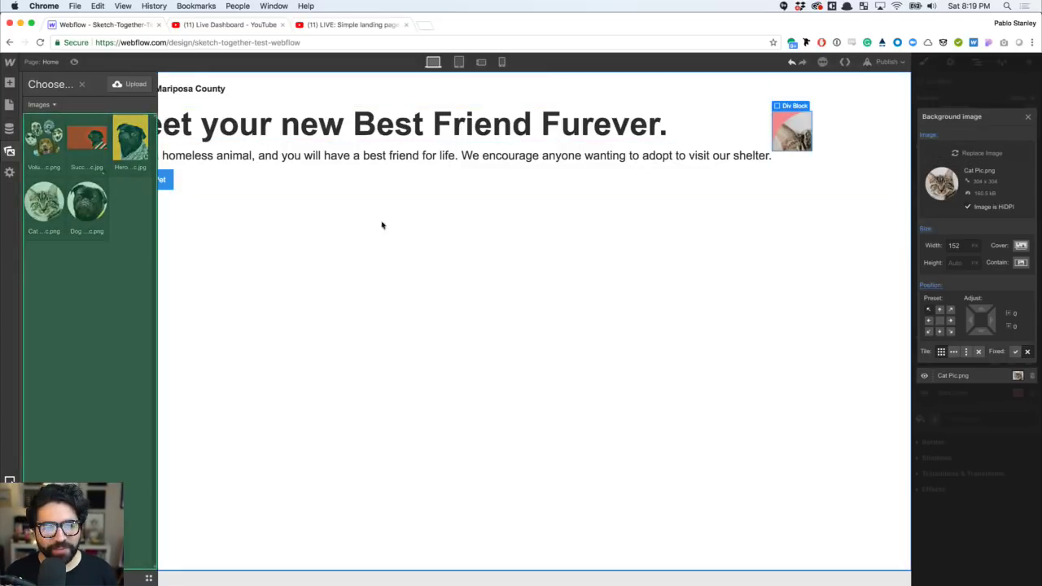
pyautogui.click(141, 140)
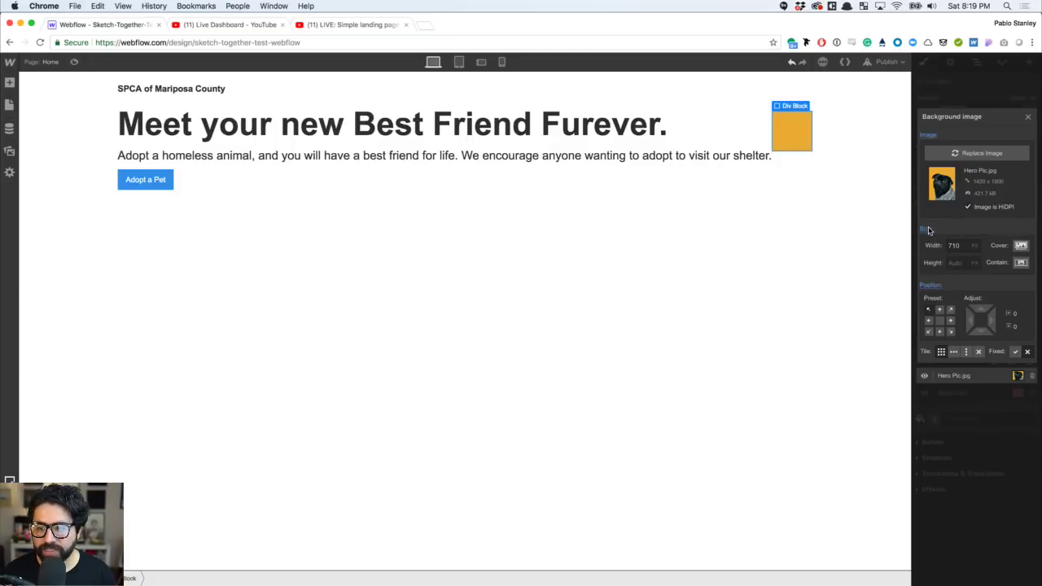
pyautogui.click(1020, 245)
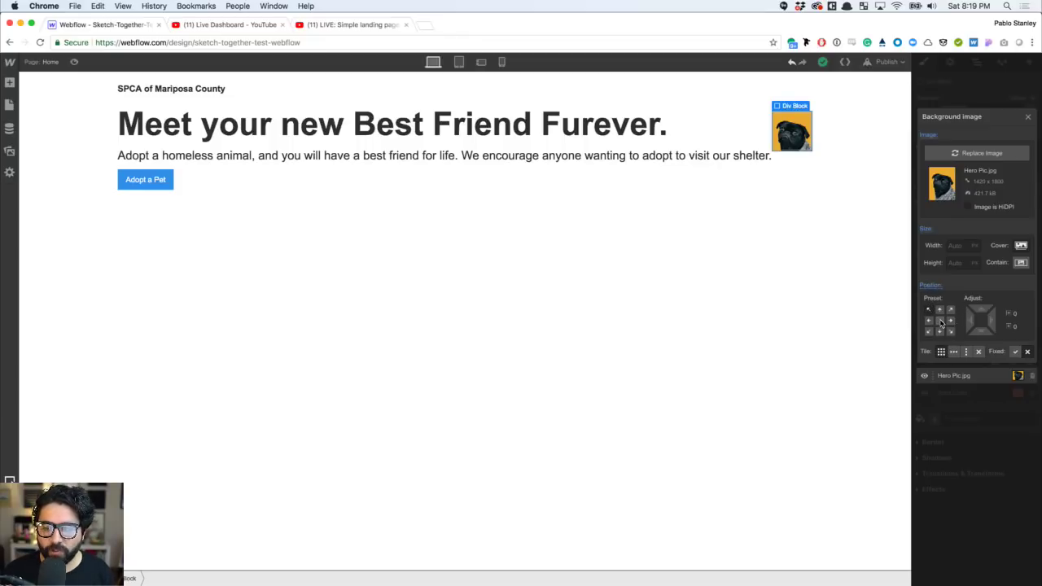
pyautogui.click(940, 322)
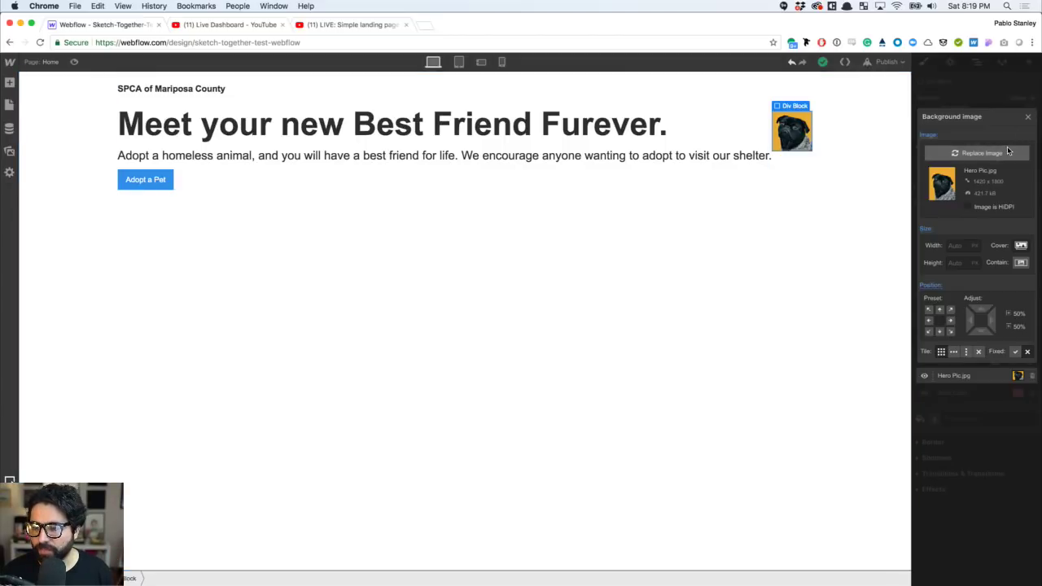
pyautogui.click(1028, 117)
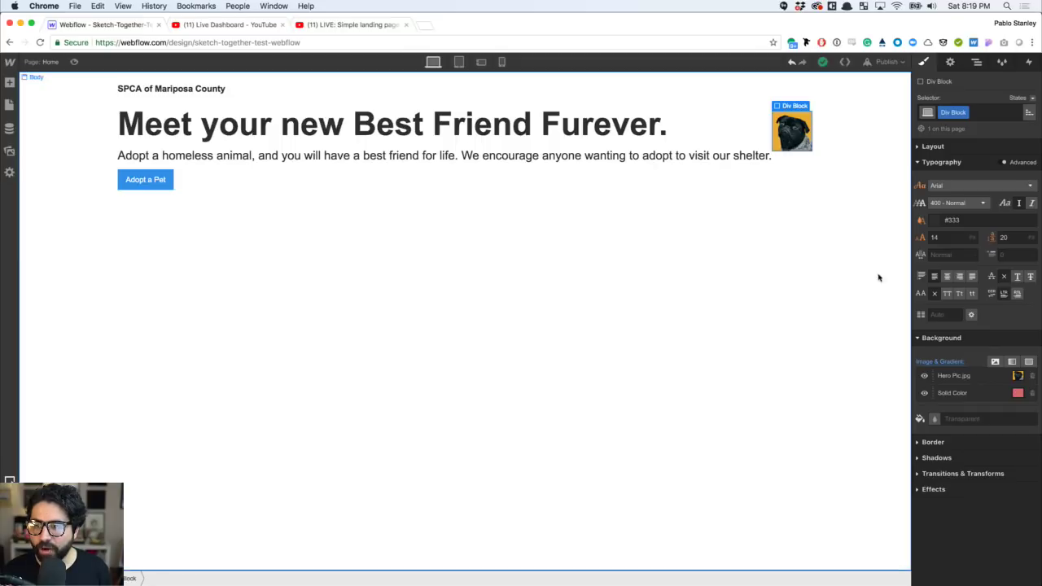
# - Set the width of the div block holding the hero picture to 50%
pyautogui.click(923, 144)
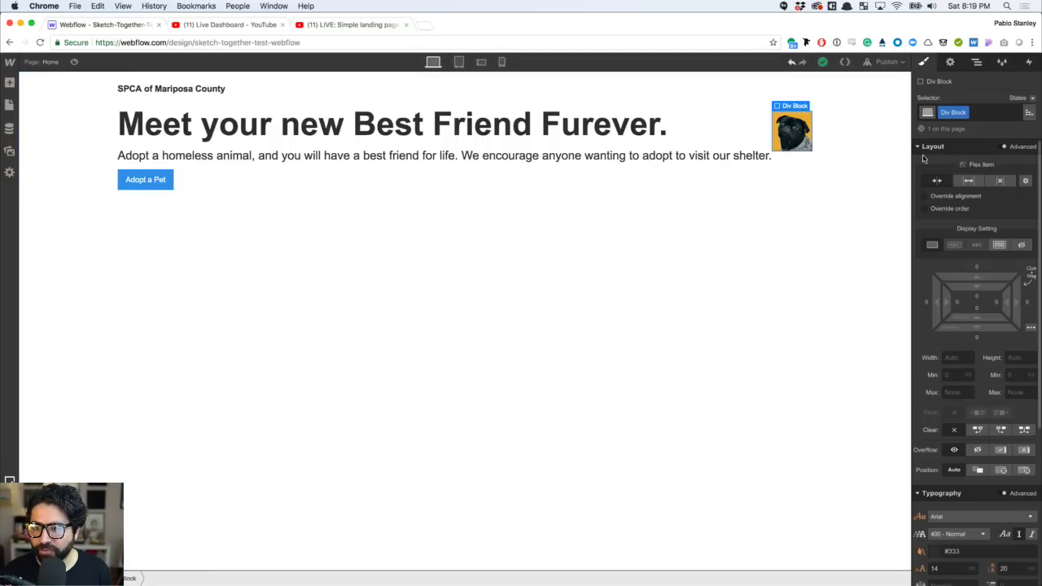
pyautogui.scroll(-2, 973, 256)
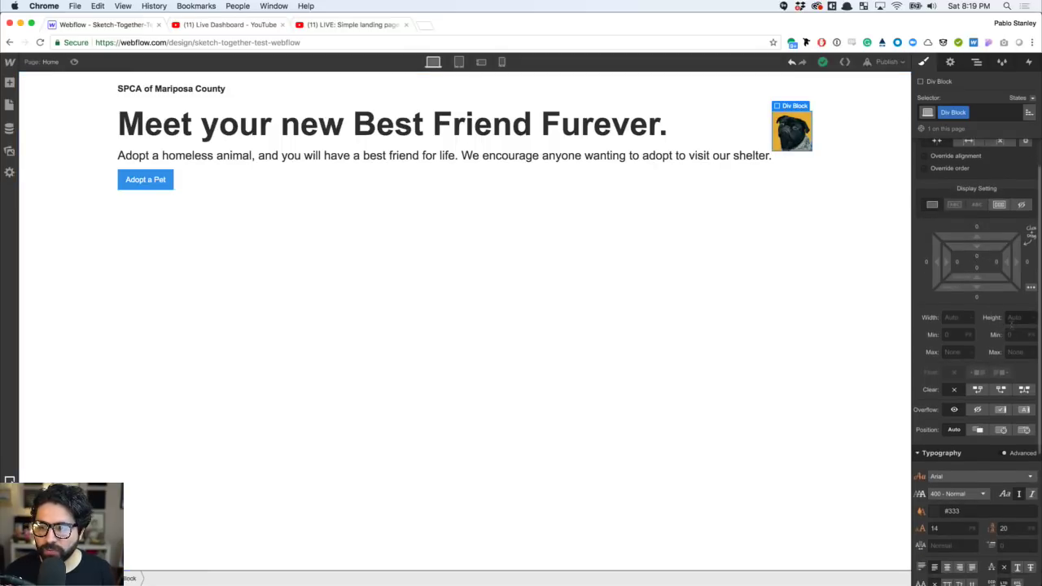
pyautogui.scroll(1, 1011, 324)
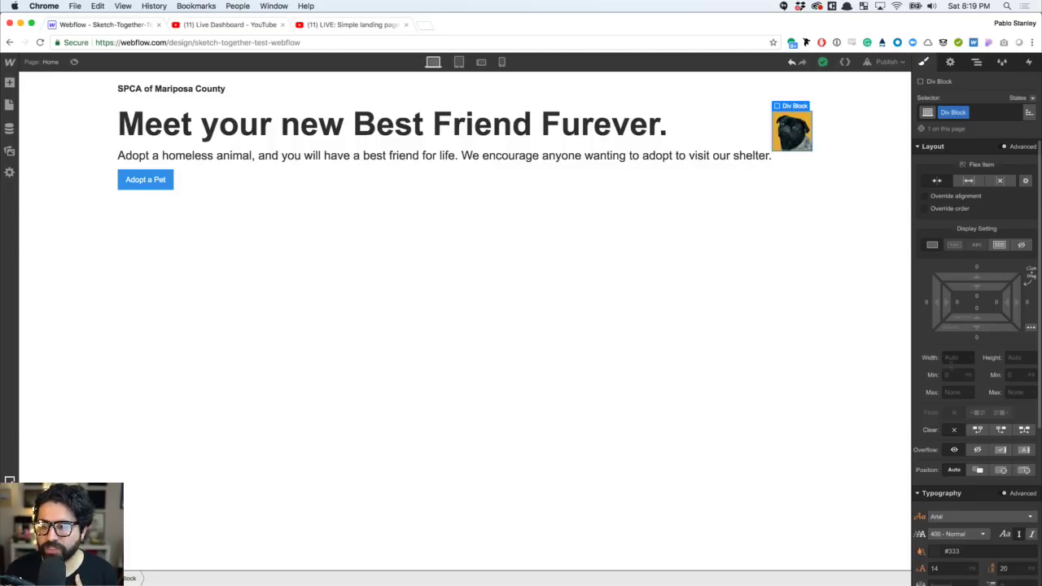
pyautogui.click(958, 357)
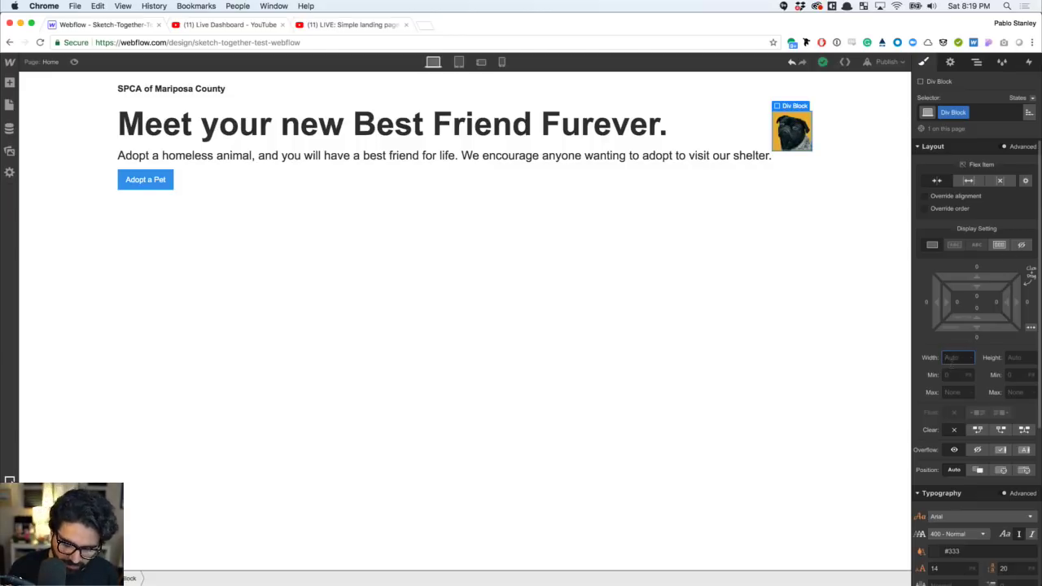
pyautogui.write('50%')
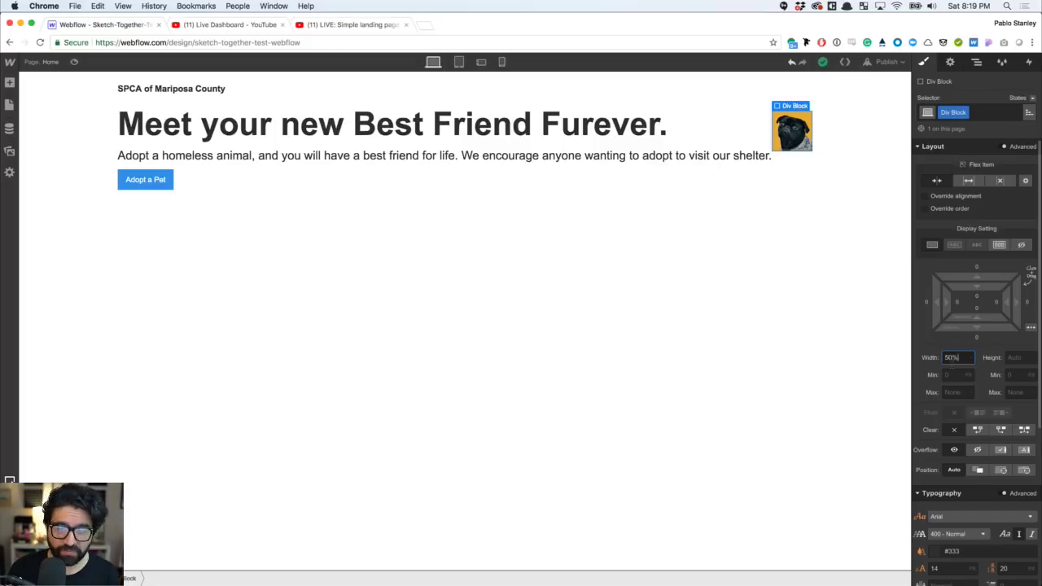
pyautogui.press('Return')
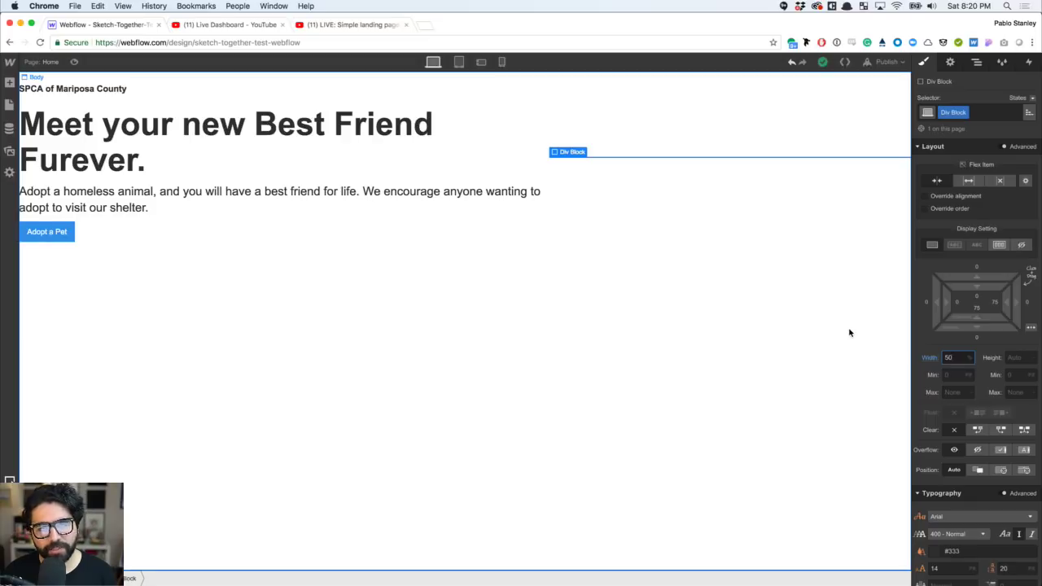
# - Set the hero picture div block's height to 100vh
pyautogui.click(1017, 358)
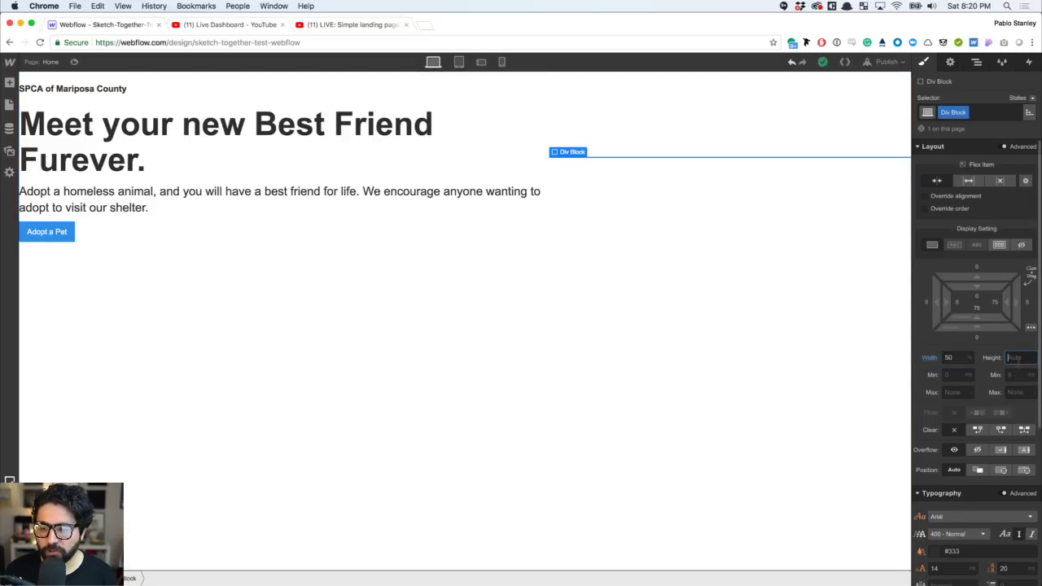
pyautogui.write('100vh')
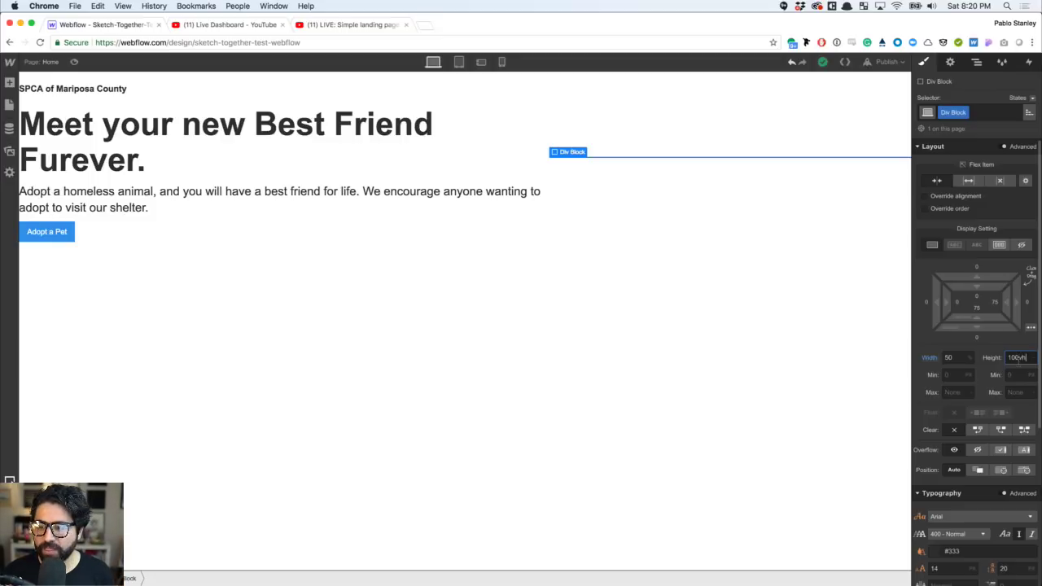
pyautogui.press('Return')
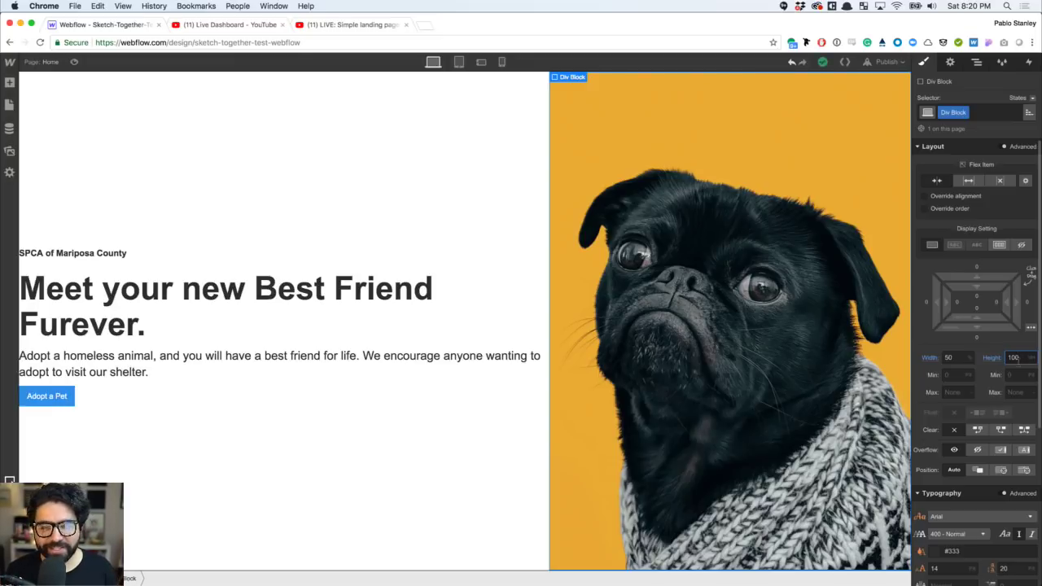
pyautogui.write('%')
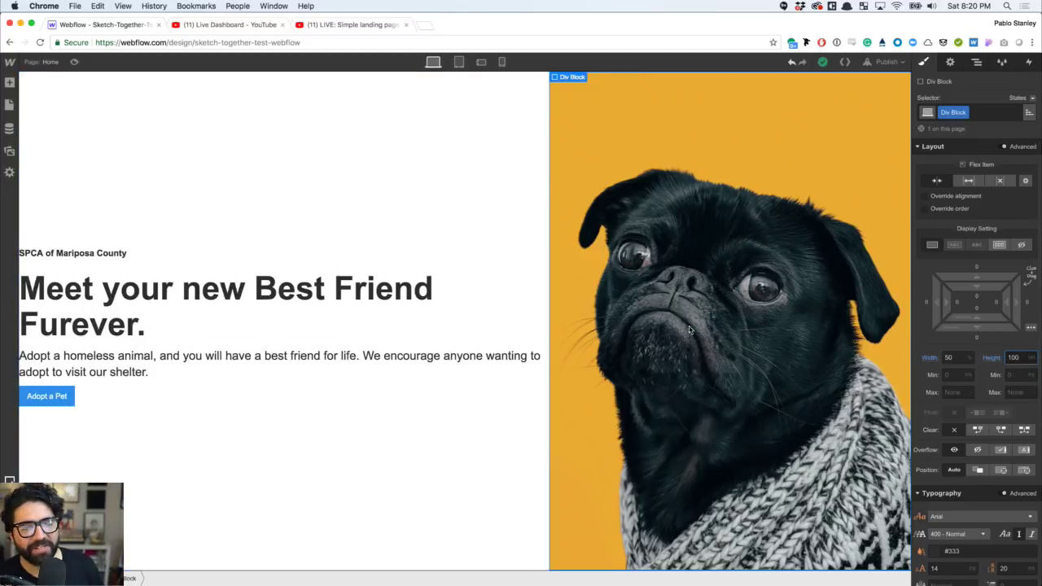
pyautogui.press('Return')
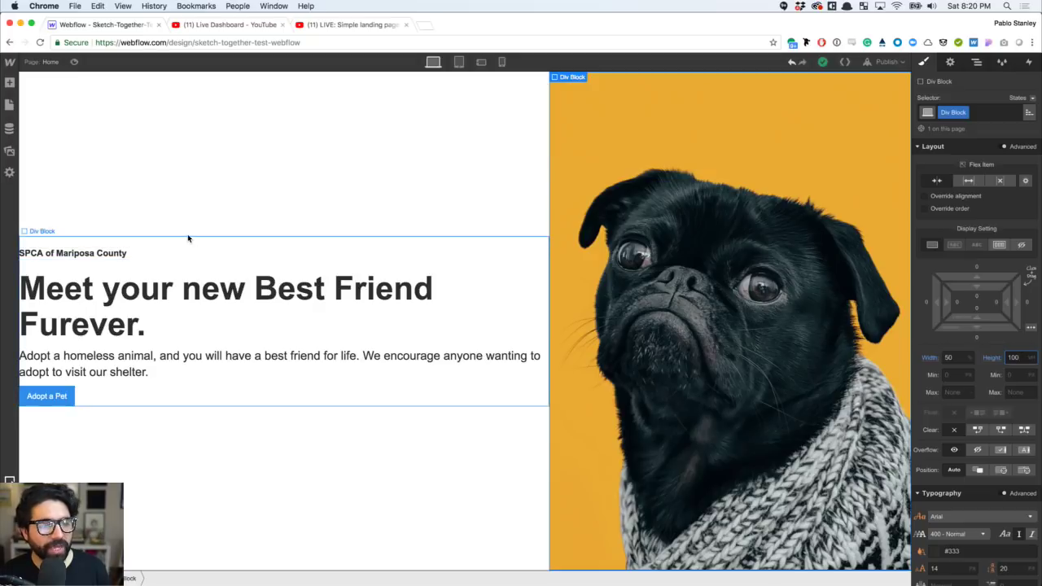
# - Examine the element hierarchy of the hero section, covering both div blocks and the text elements nested in the first one
pyautogui.click(188, 239)
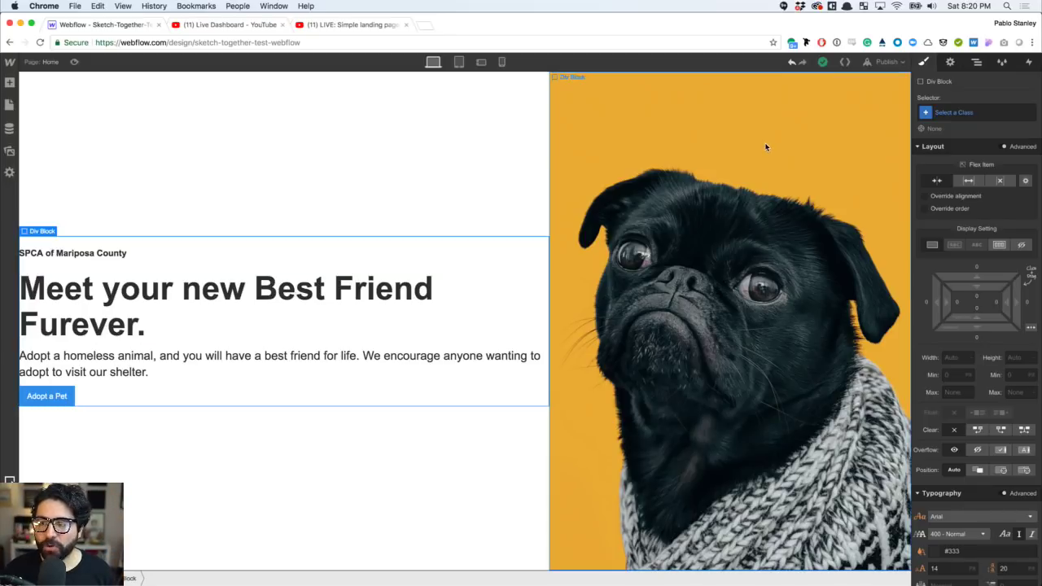
pyautogui.click(950, 66)
pyautogui.click(978, 64)
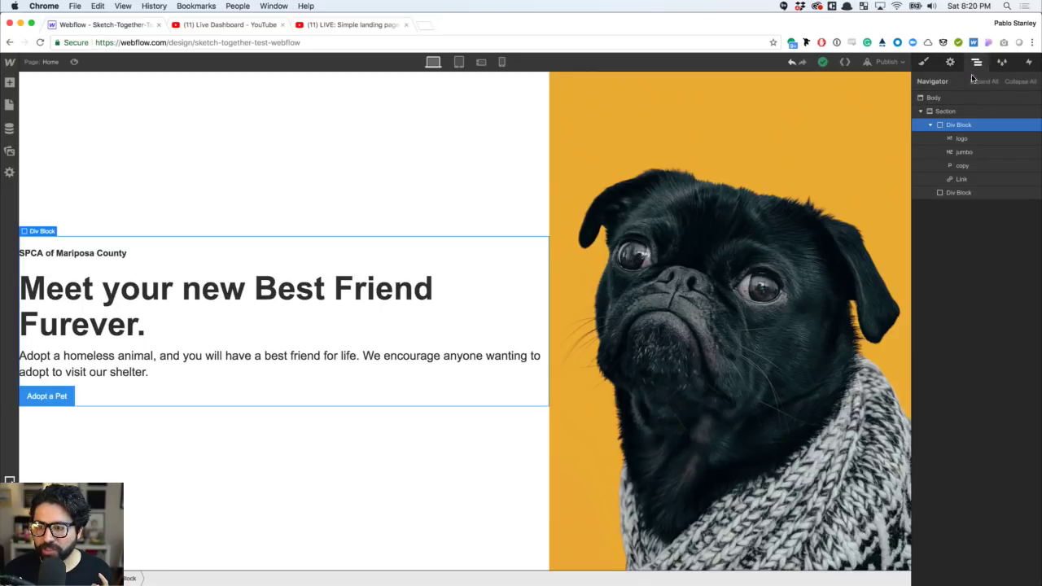
pyautogui.click(930, 124)
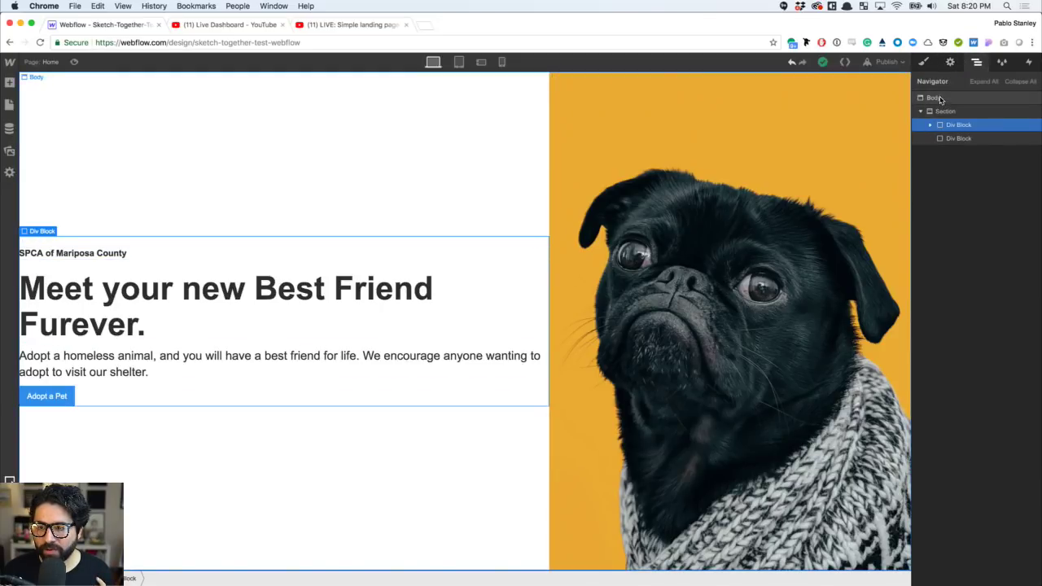
pyautogui.click(939, 98)
pyautogui.click(947, 111)
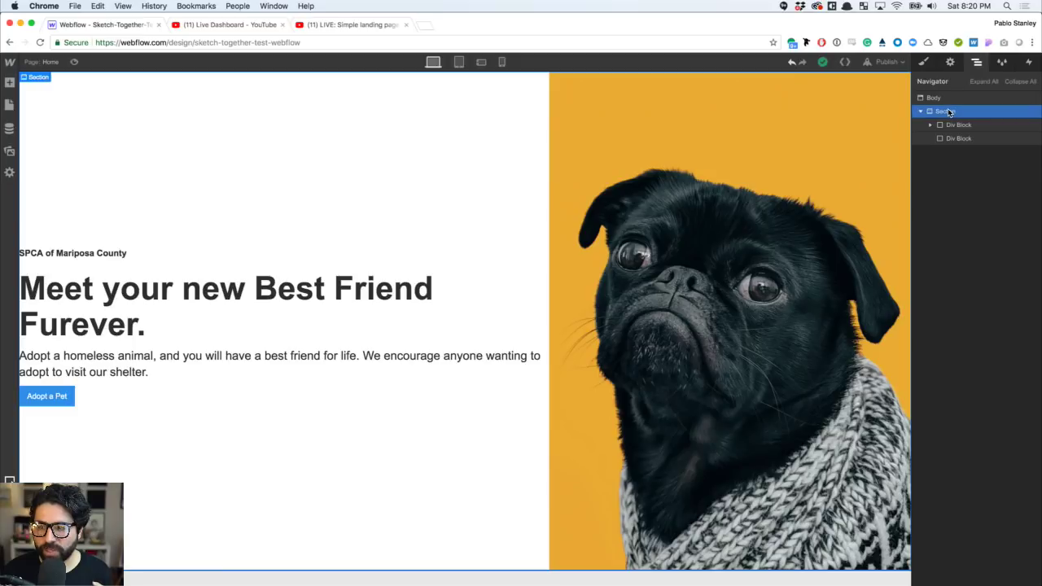
pyautogui.click(949, 127)
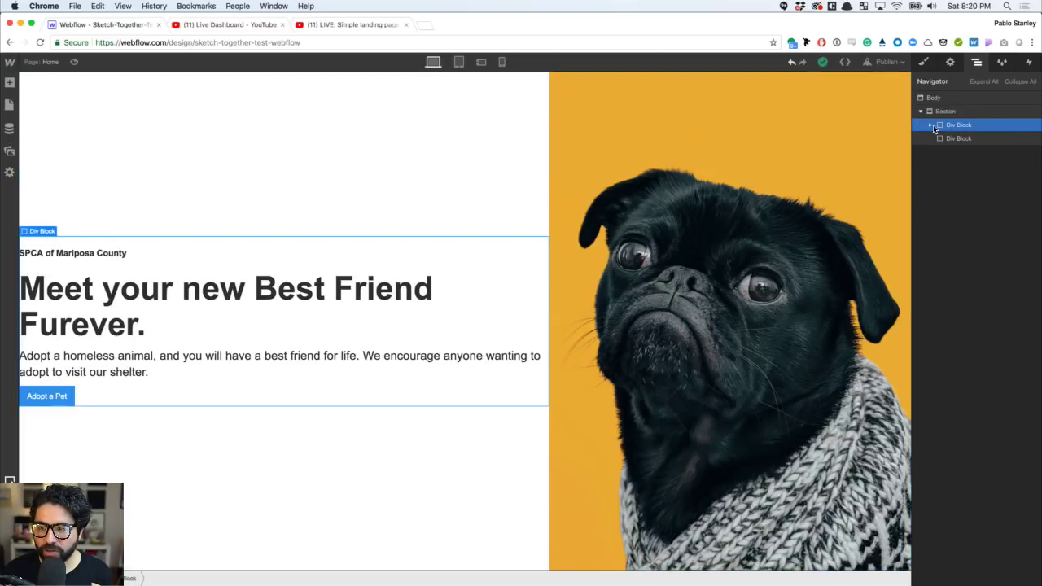
pyautogui.click(949, 139)
pyautogui.click(931, 125)
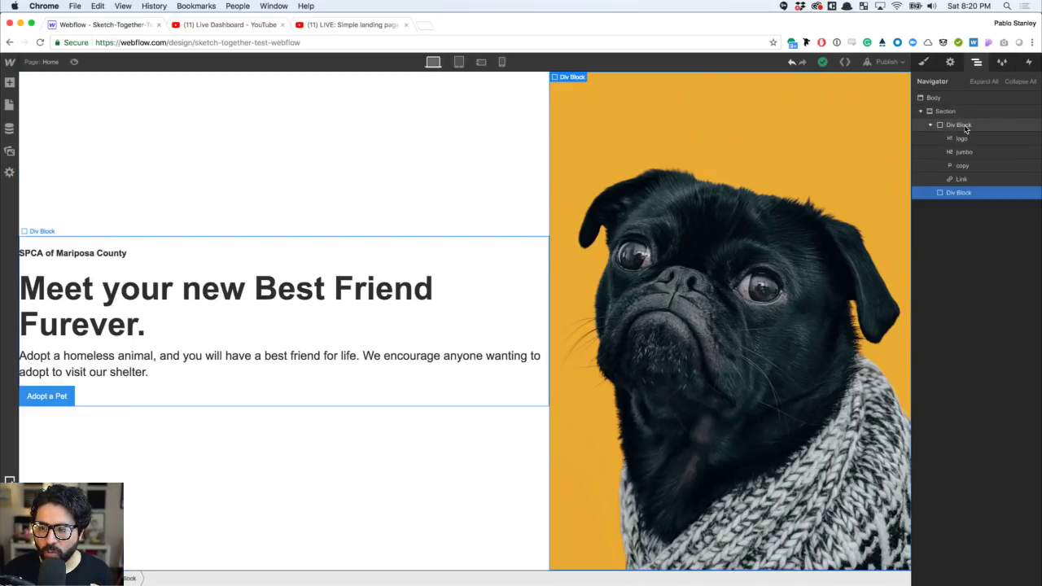
pyautogui.click(965, 126)
pyautogui.click(957, 192)
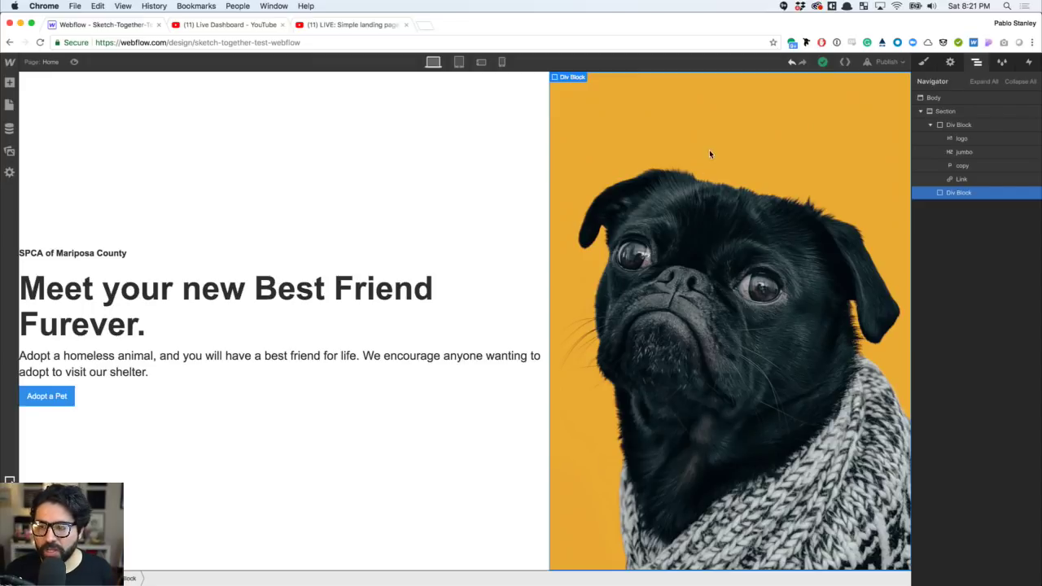
pyautogui.click(932, 126)
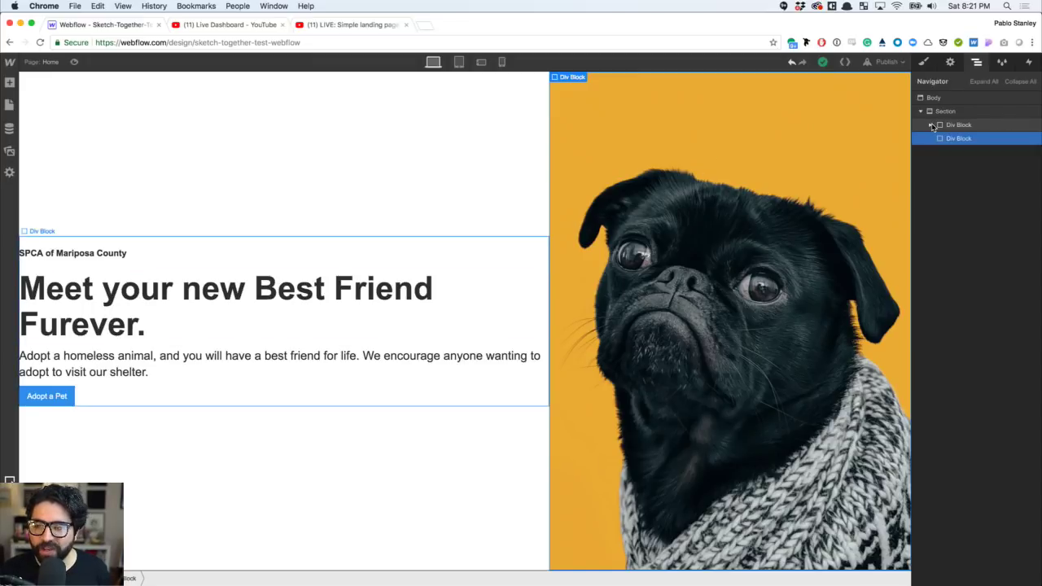
# - Add a new div block inside the text div block and nest the logo, jumbo, copy and Link elements in it
pyautogui.click(973, 126)
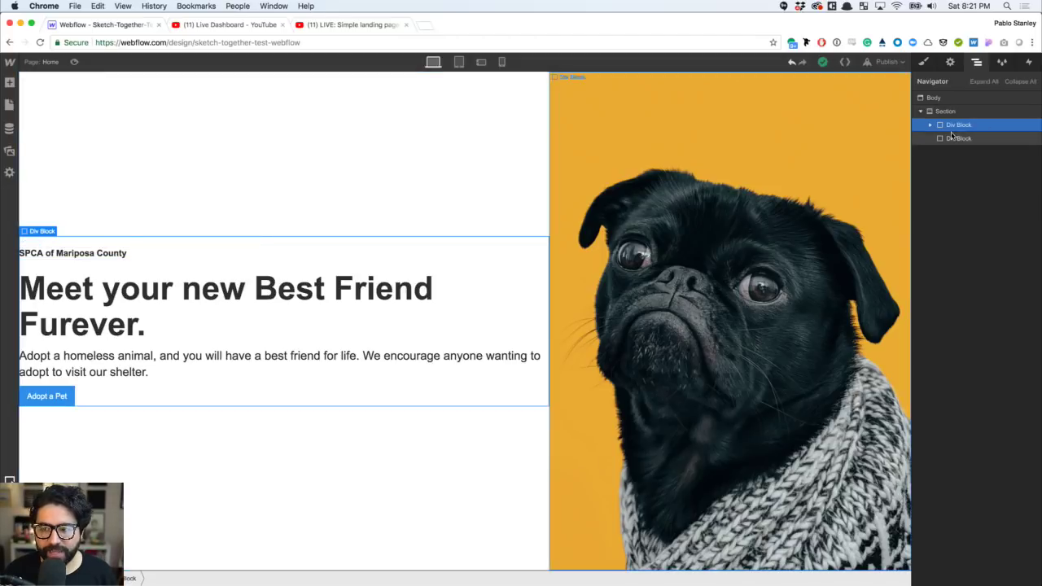
pyautogui.click(10, 83)
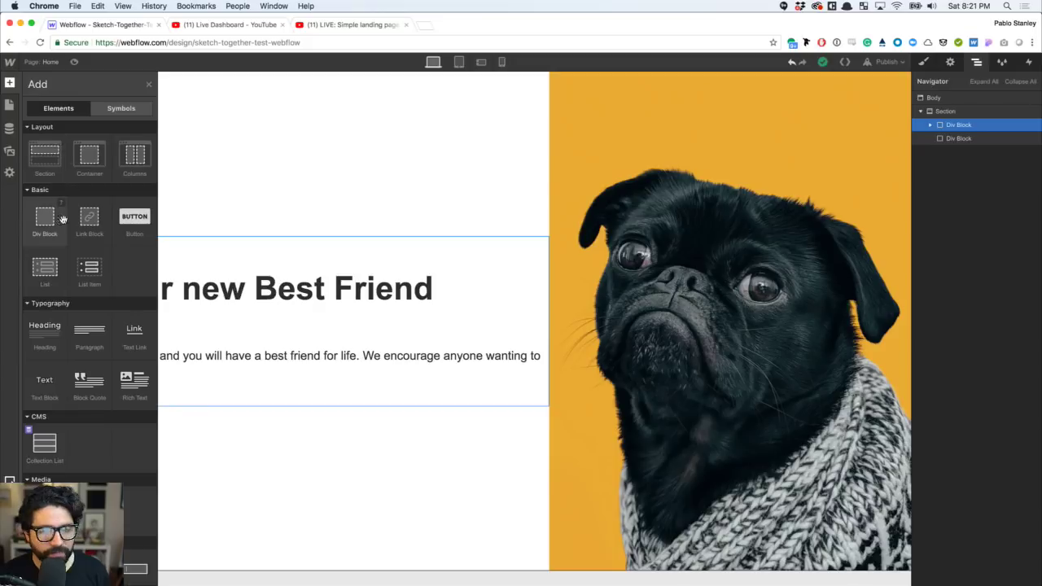
pyautogui.click(927, 126)
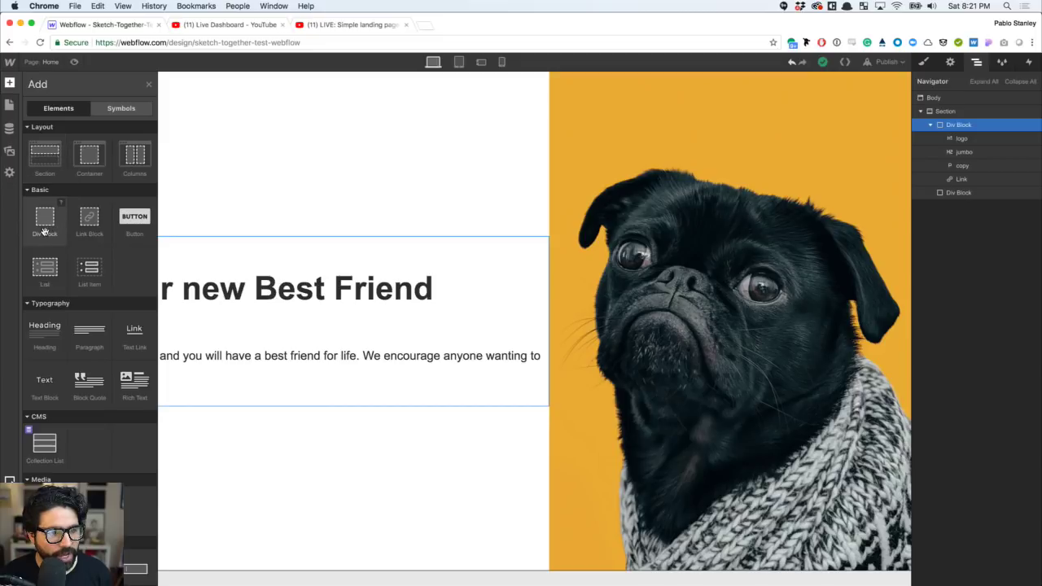
pyautogui.moveTo(45, 230); pyautogui.dragTo(968, 137)
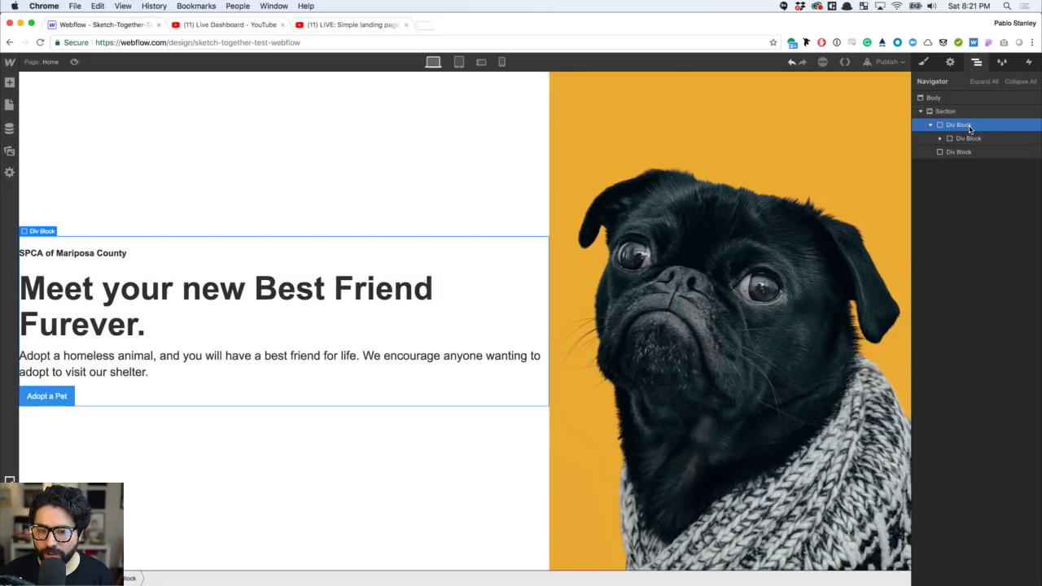
pyautogui.click(932, 126)
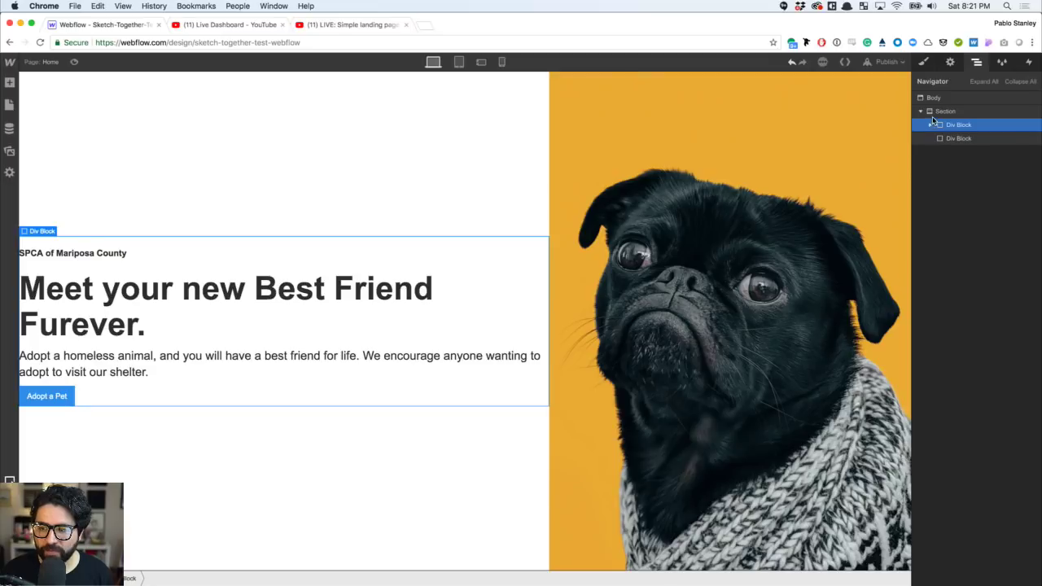
pyautogui.click(933, 112)
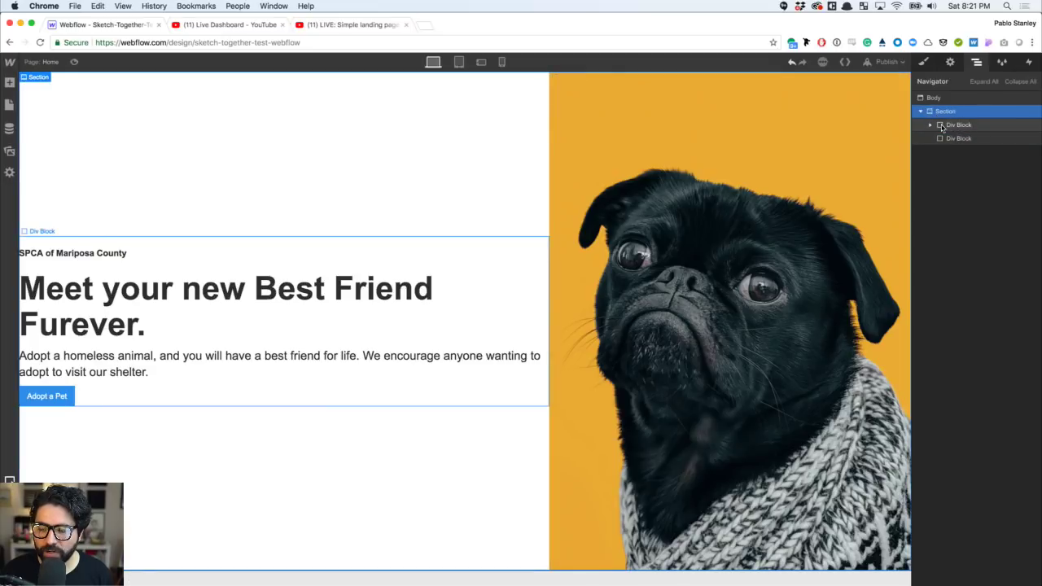
pyautogui.click(931, 126)
# - Check the Info group's width in InVision Studio, and set the nested text div block's maximum width to 490 px in Webflow
pyautogui.click(966, 139)
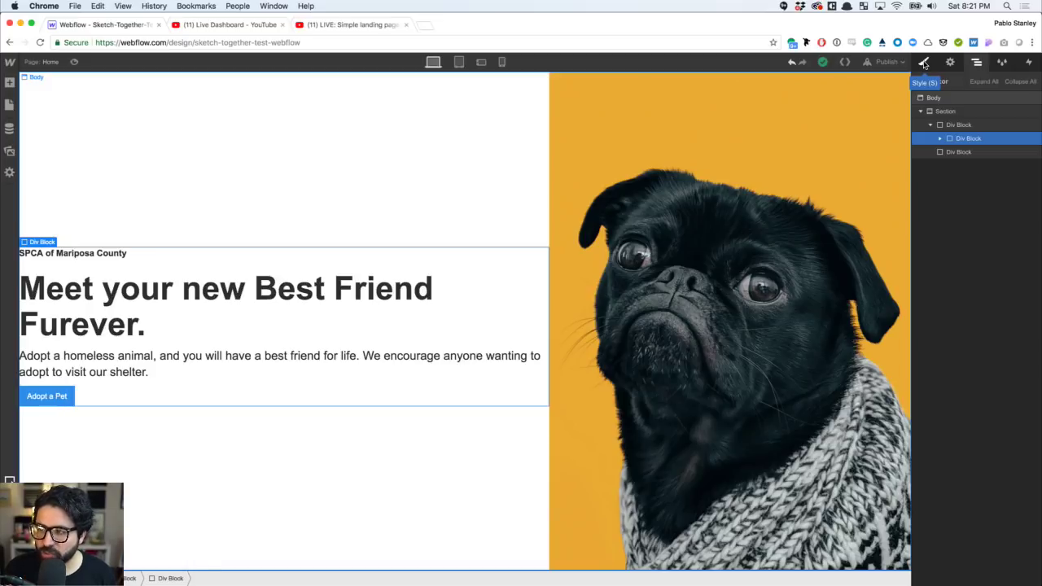
pyautogui.click(924, 64)
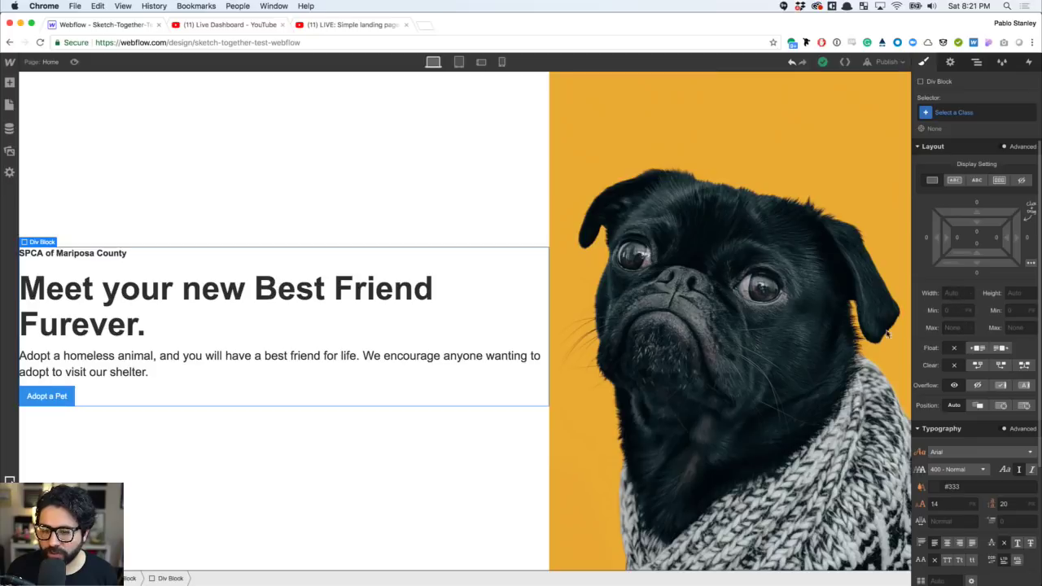
pyautogui.press('super+Tab')
pyautogui.click(333, 266)
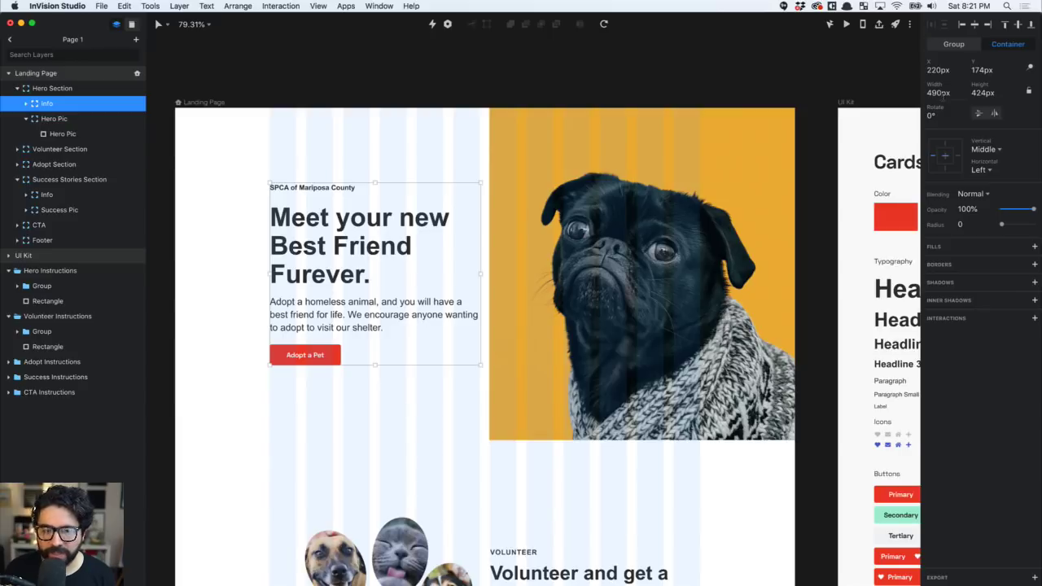
pyautogui.press('super+Tab')
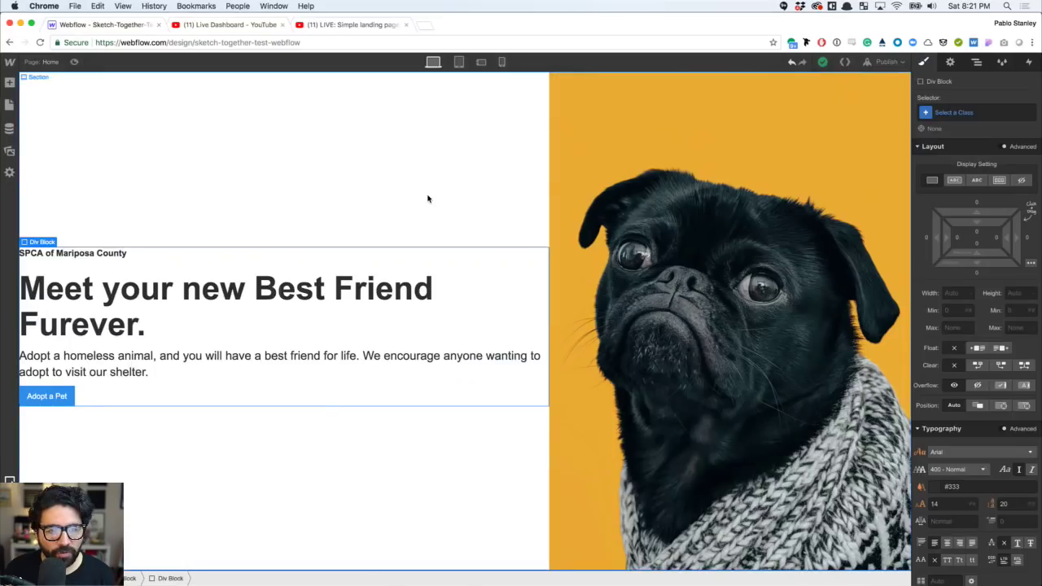
pyautogui.click(954, 329)
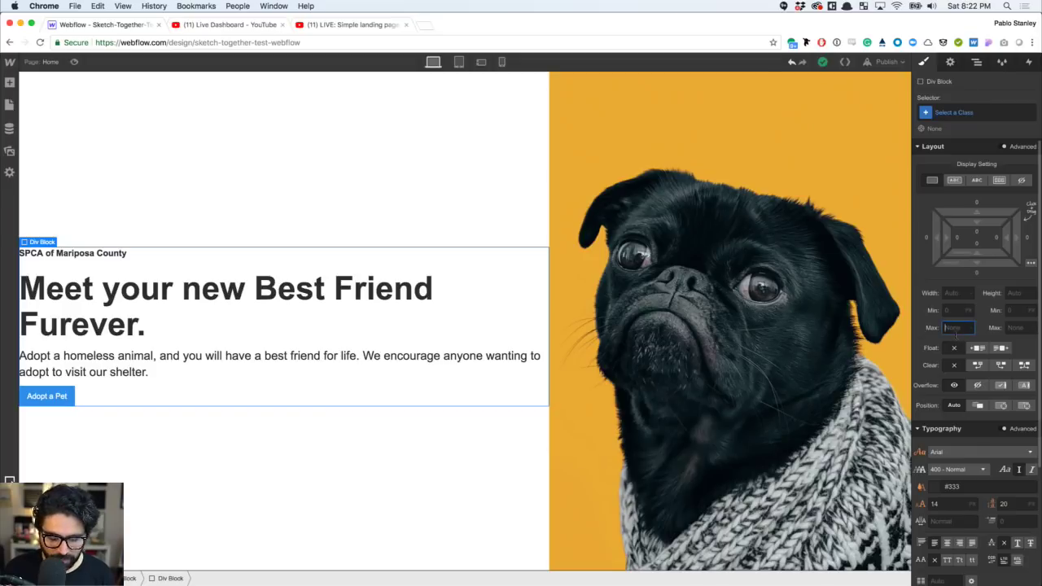
pyautogui.write('490')
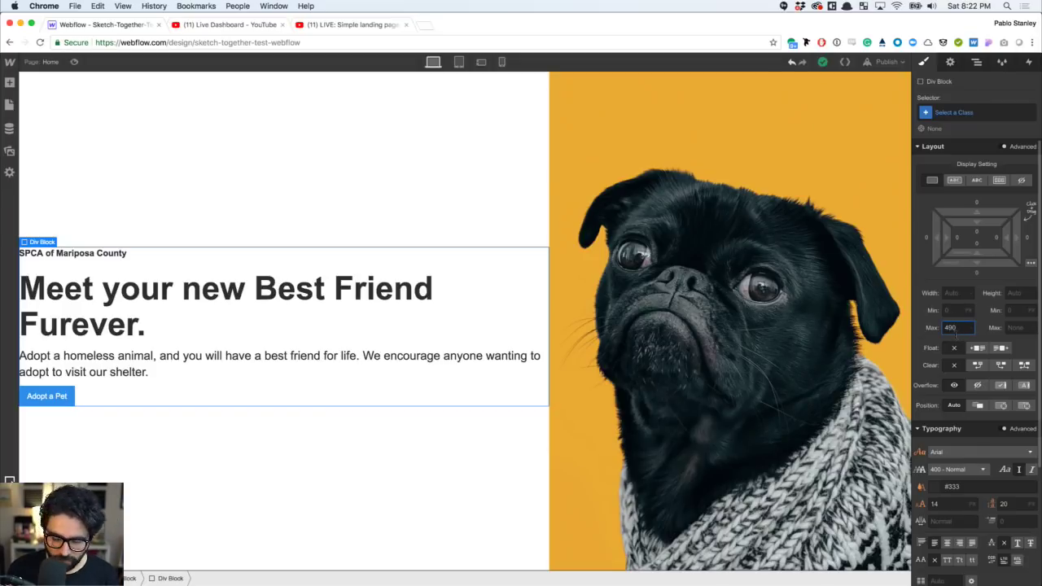
pyautogui.press('Return')
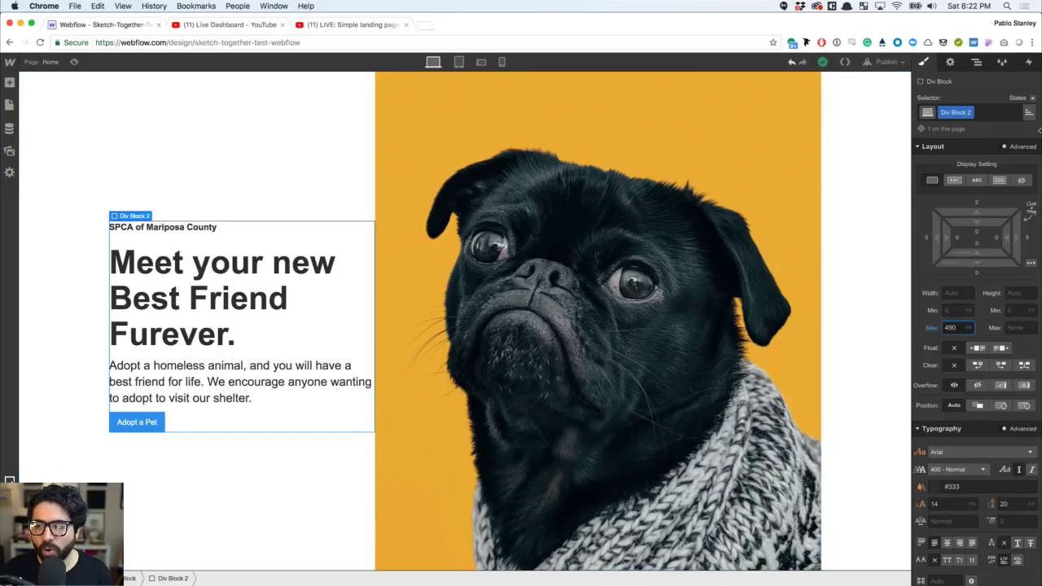
# - Select the hero section and open its style settings for the flex layout
pyautogui.click(976, 61)
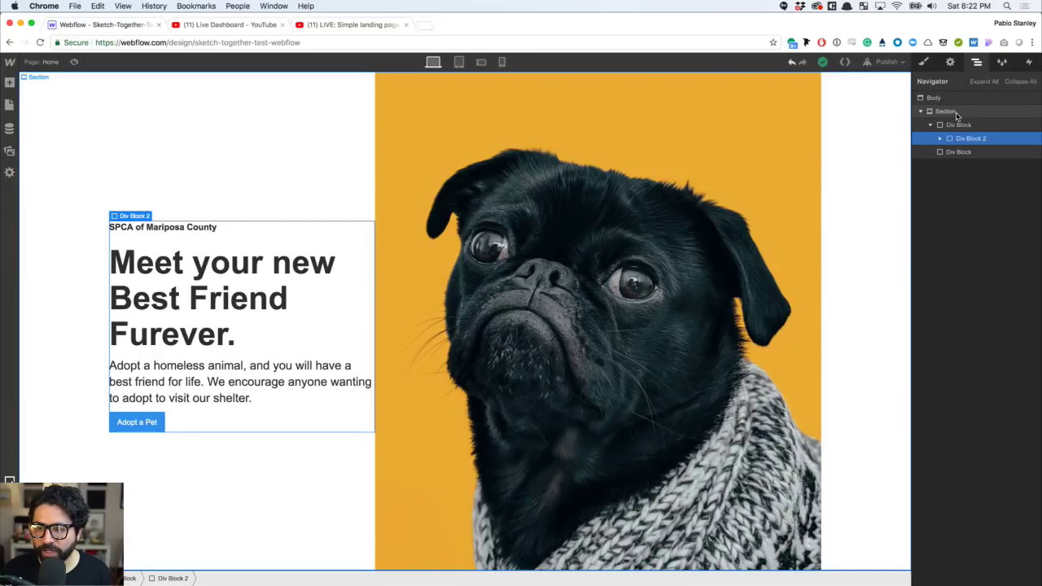
pyautogui.click(946, 111)
pyautogui.press('s')
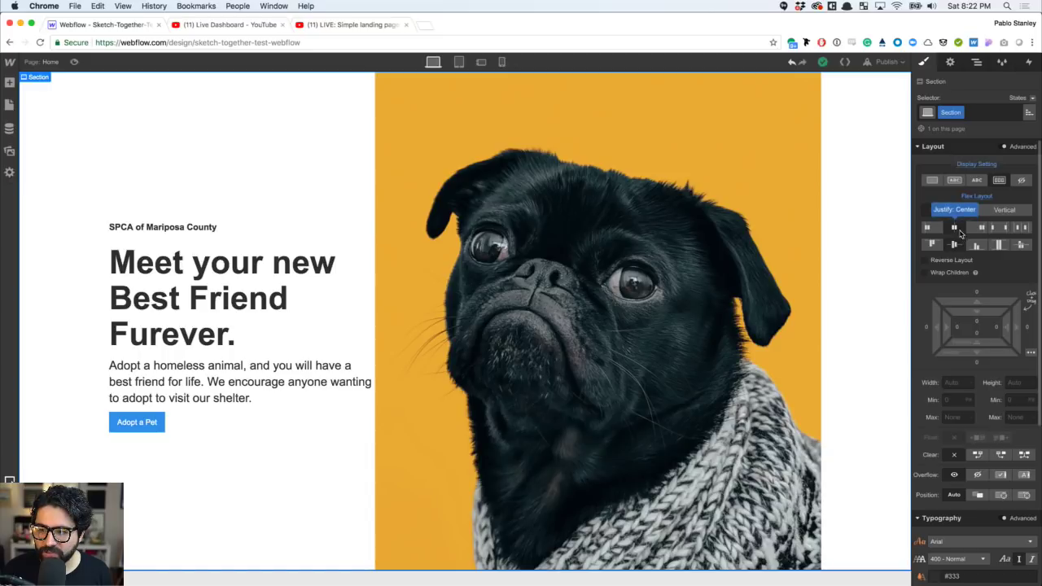
# - Try space-around and space-between justification on the hero section's flex layout, ending with centered justification
pyautogui.click(1022, 229)
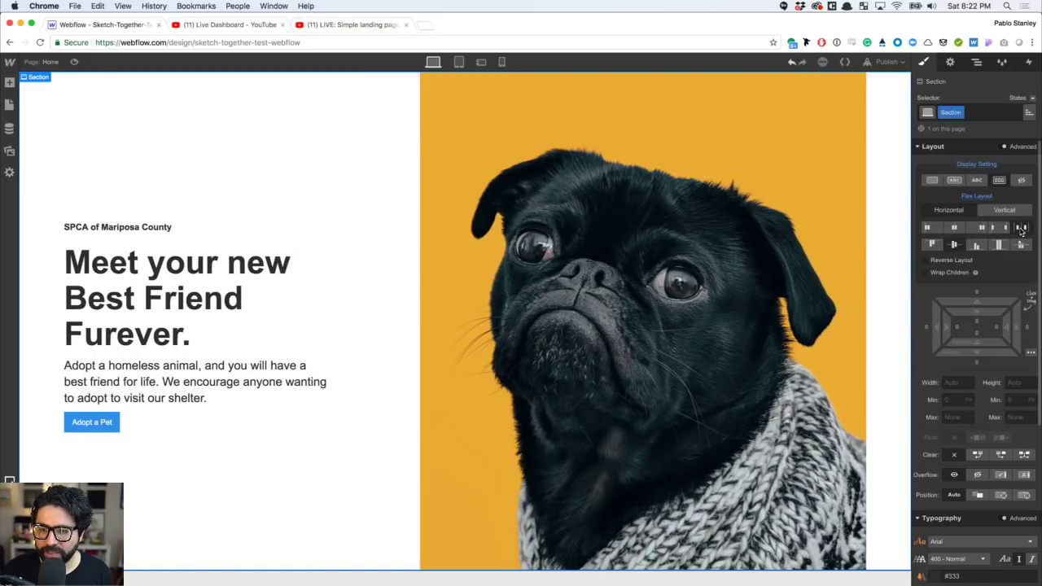
pyautogui.click(1001, 229)
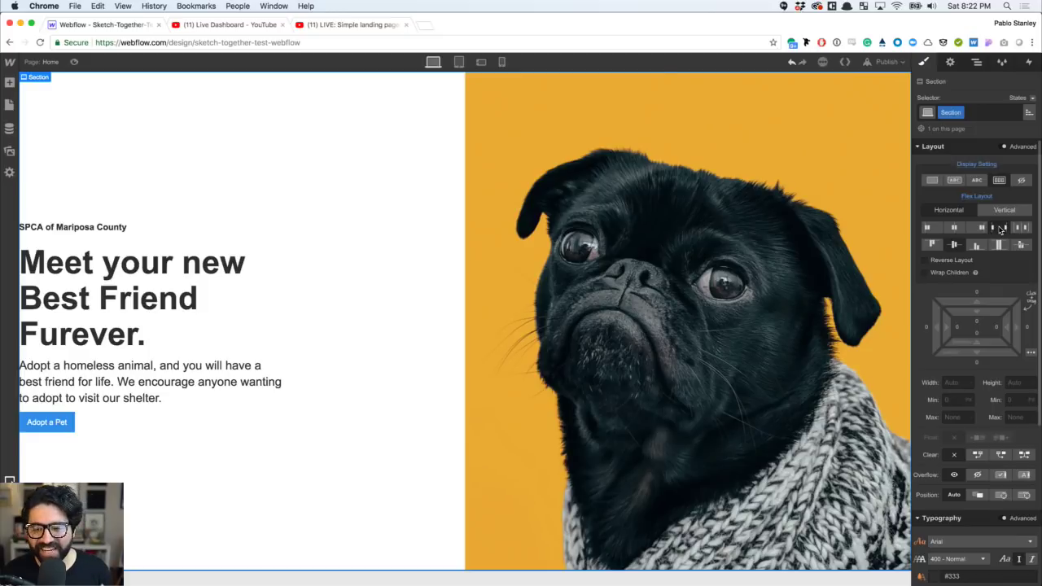
pyautogui.click(956, 228)
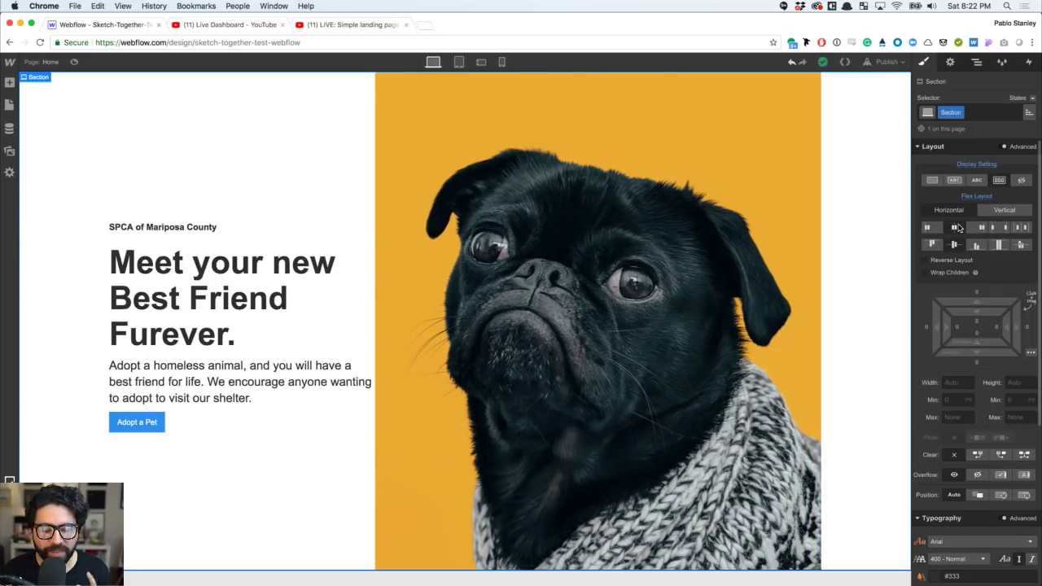
# - Set both the left and right margins of the div block around the hero text to auto
pyautogui.click(245, 214)
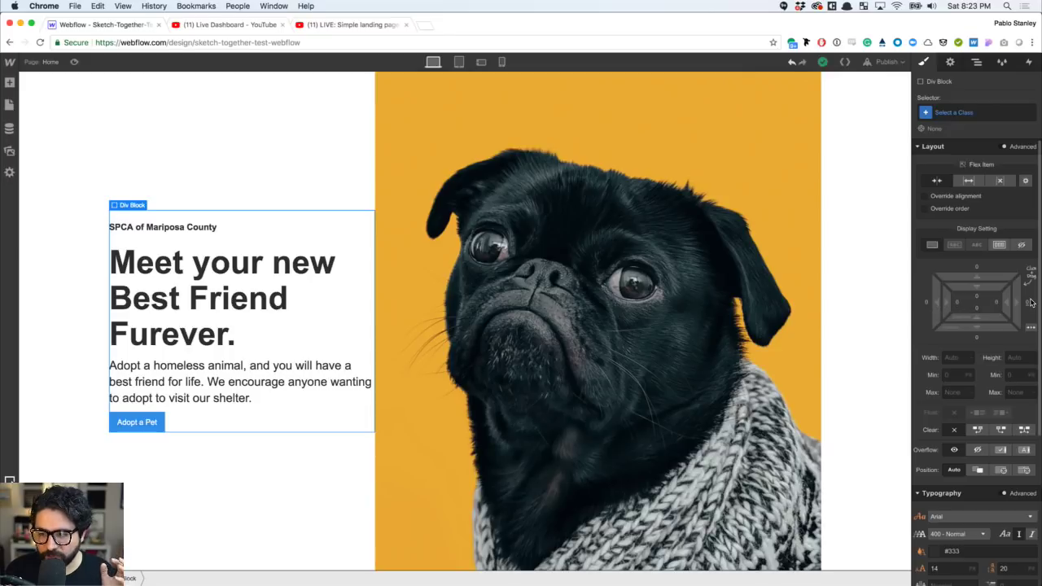
pyautogui.click(927, 304)
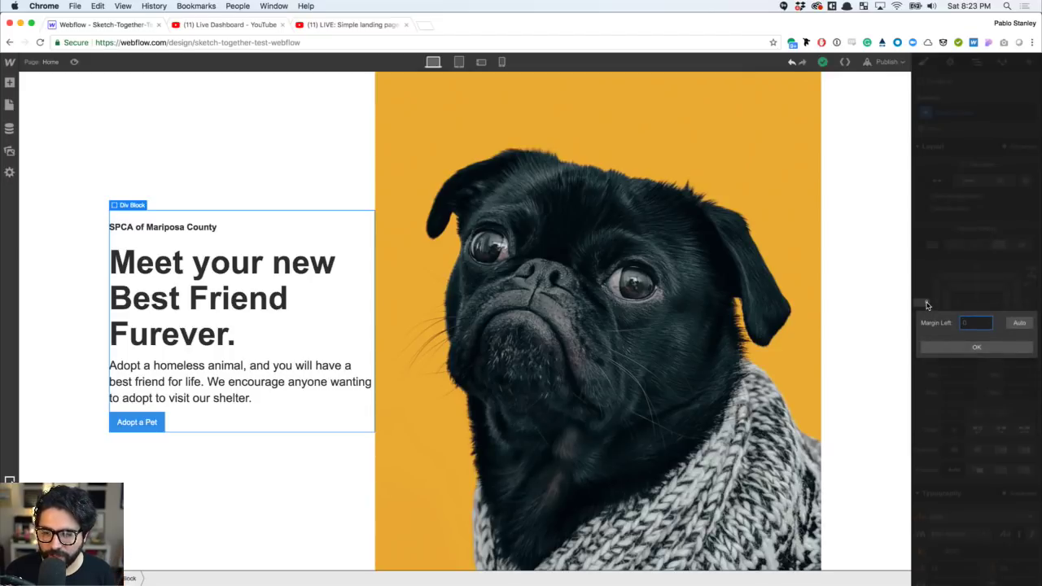
pyautogui.write('auto')
pyautogui.press('Return')
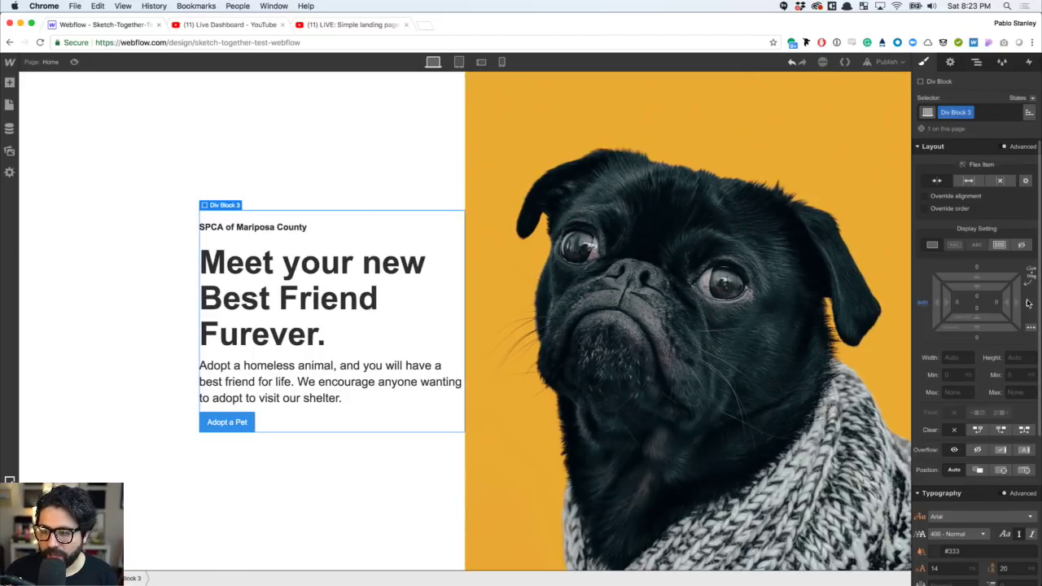
pyautogui.click(1028, 303)
pyautogui.write('auto')
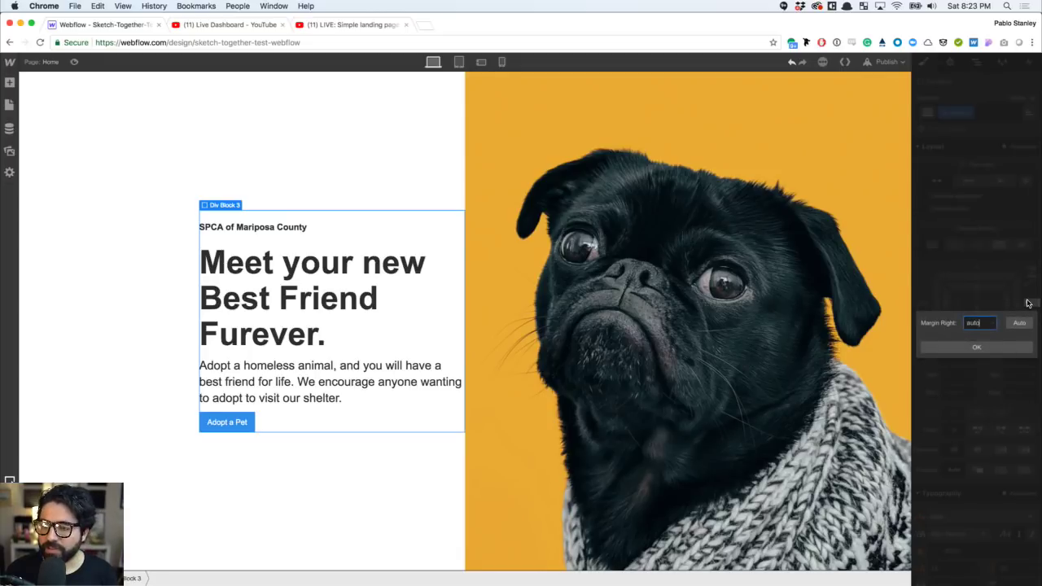
pyautogui.press('Return')
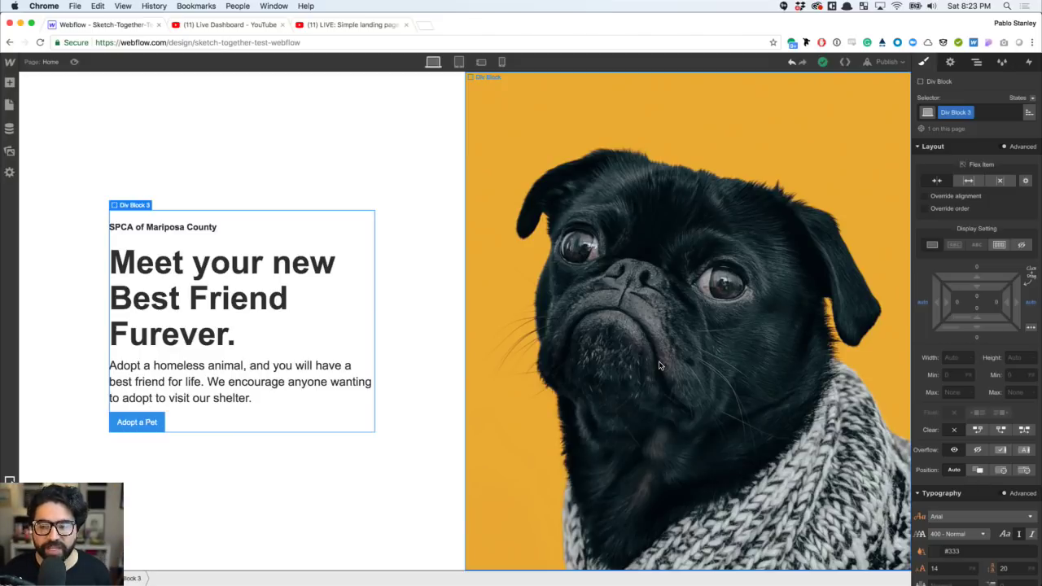
pyautogui.click(391, 181)
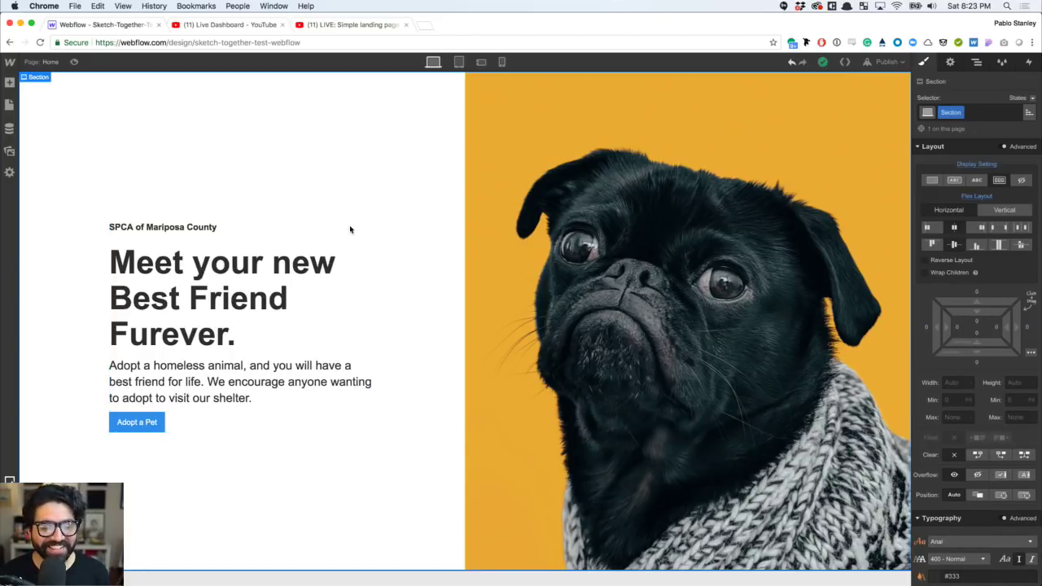
pyautogui.click(259, 385)
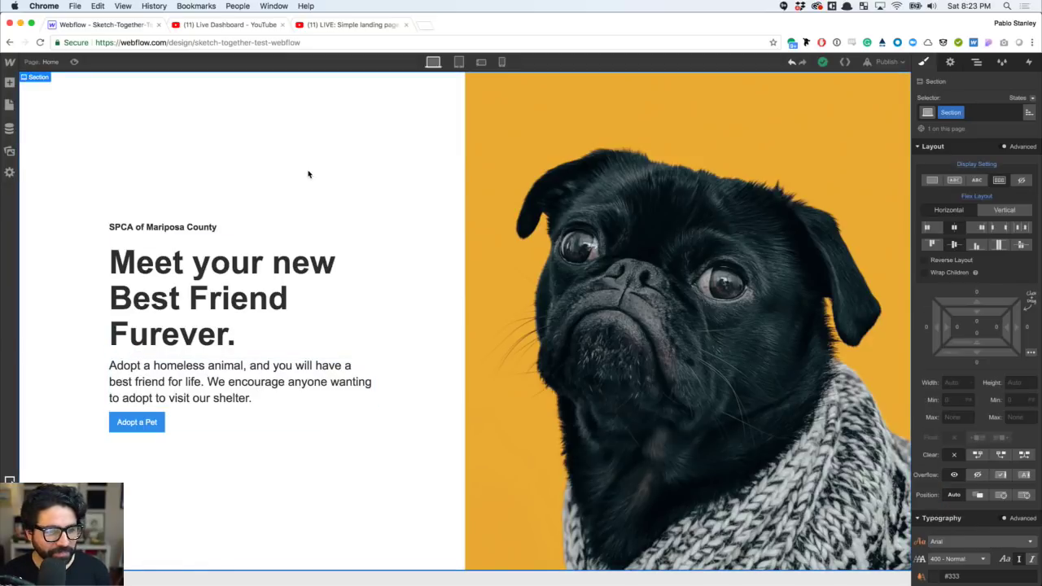
pyautogui.click(214, 227)
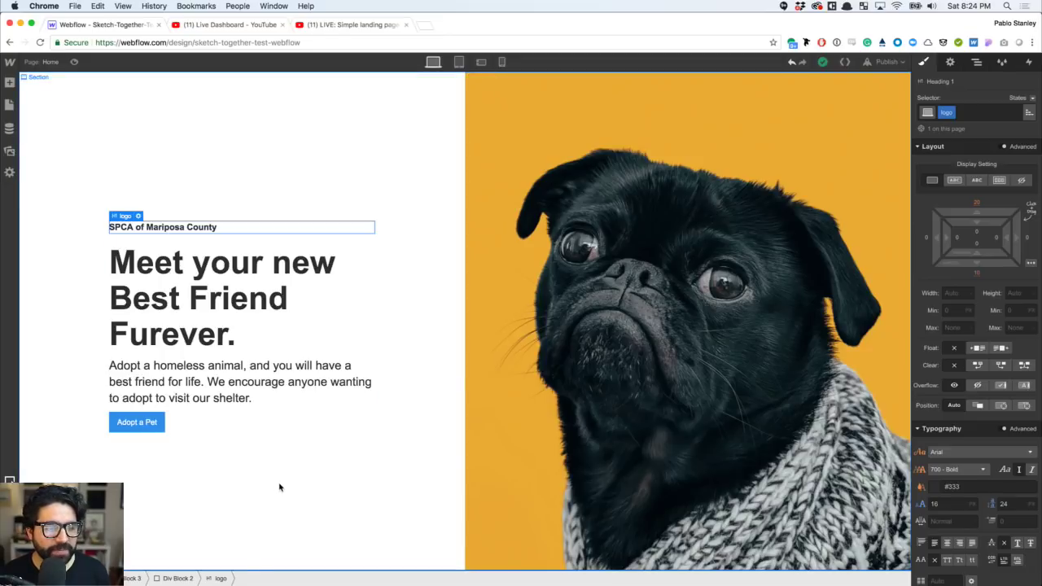
pyautogui.click(238, 457)
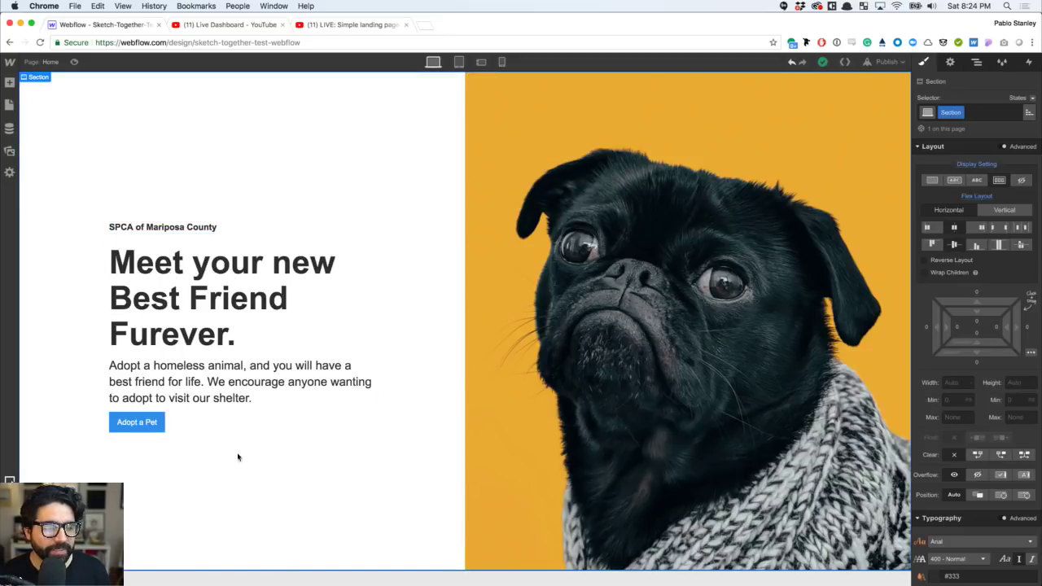
pyautogui.click(170, 394)
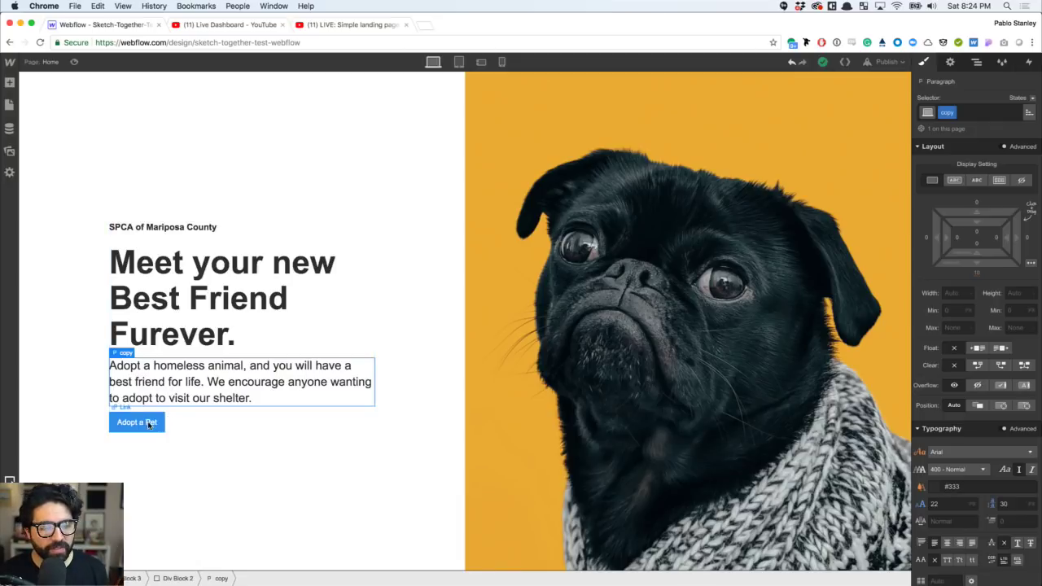
# - Select the Adopt a Pet button, and in InVision Studio open its Color - Primary master and copy the rectangle's fill hex code
pyautogui.click(150, 424)
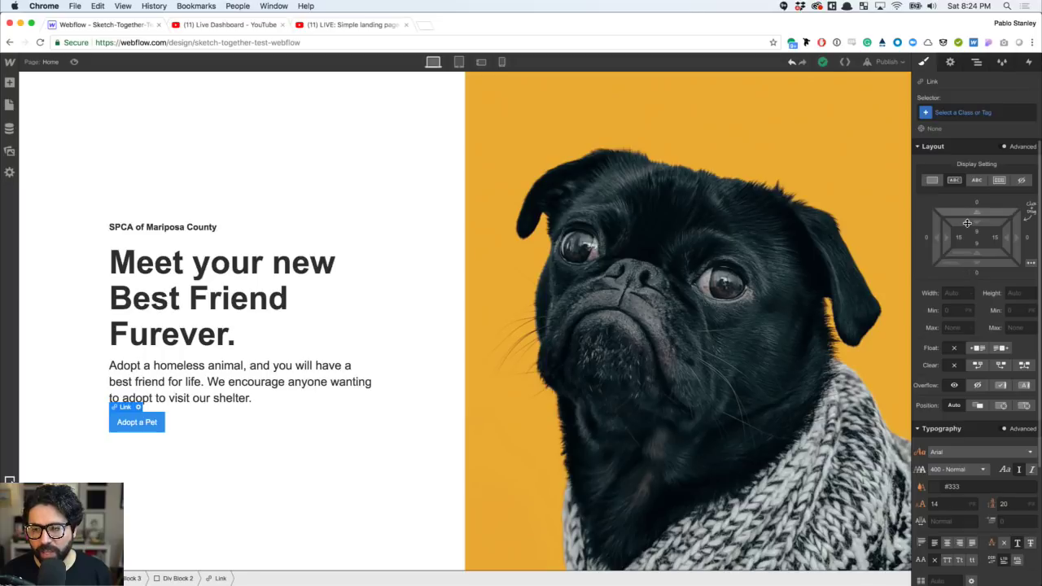
pyautogui.scroll(-3, 968, 218)
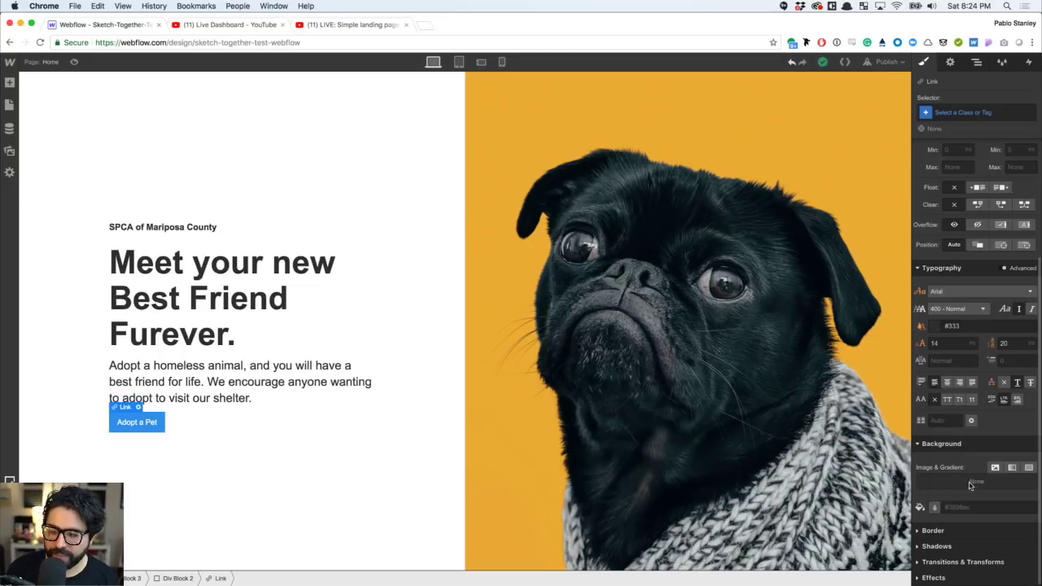
pyautogui.press('super+Tab')
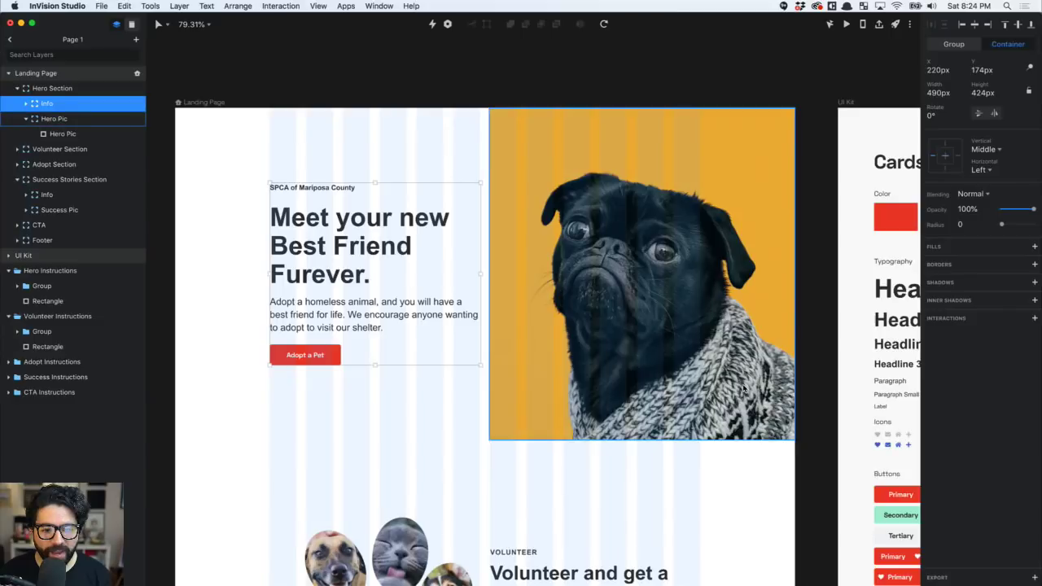
pyautogui.click(333, 352)
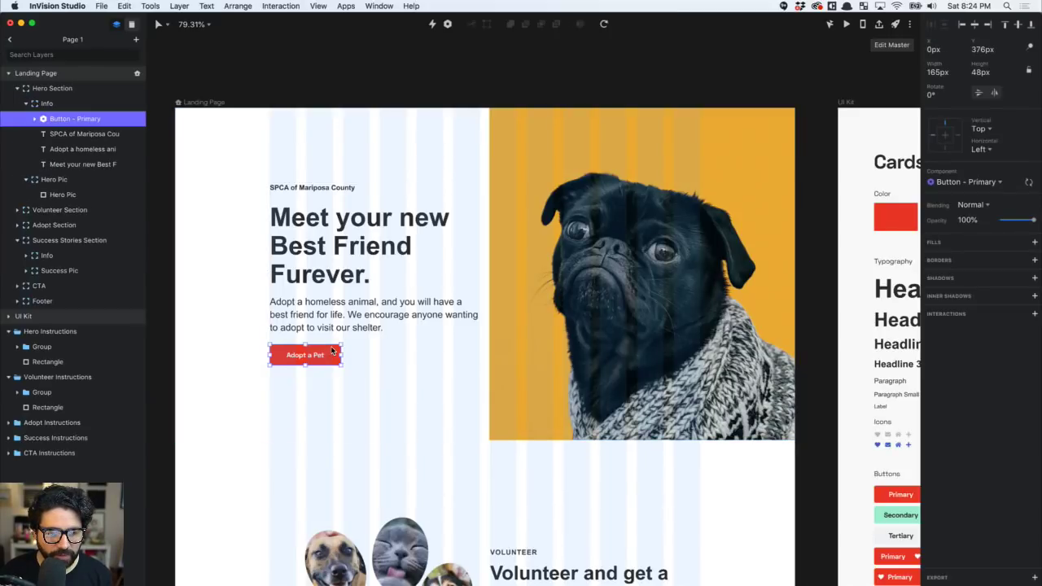
pyautogui.click(900, 47)
pyautogui.scroll(2, 513, 318)
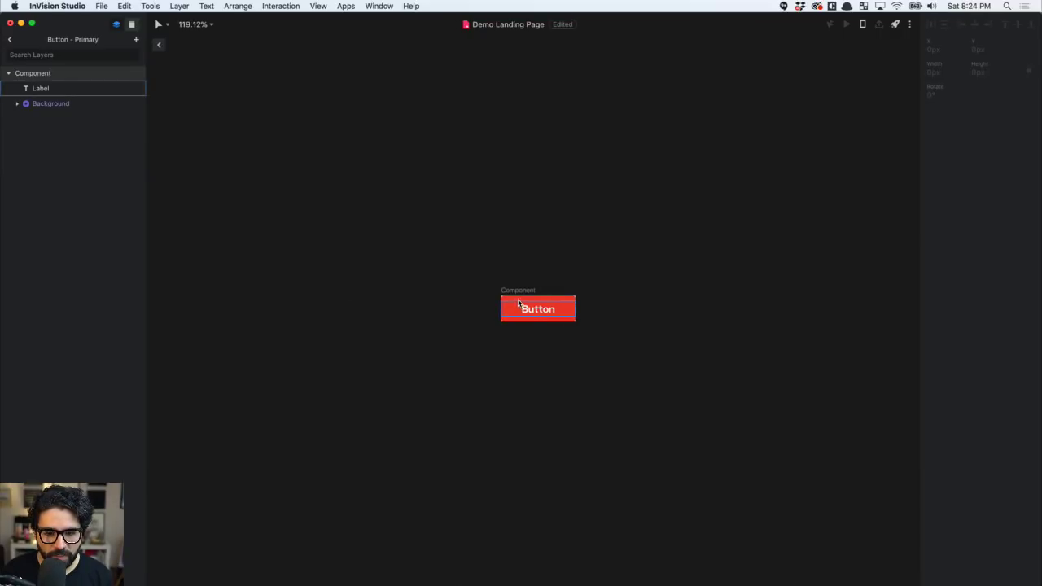
pyautogui.click(518, 303)
pyautogui.click(891, 45)
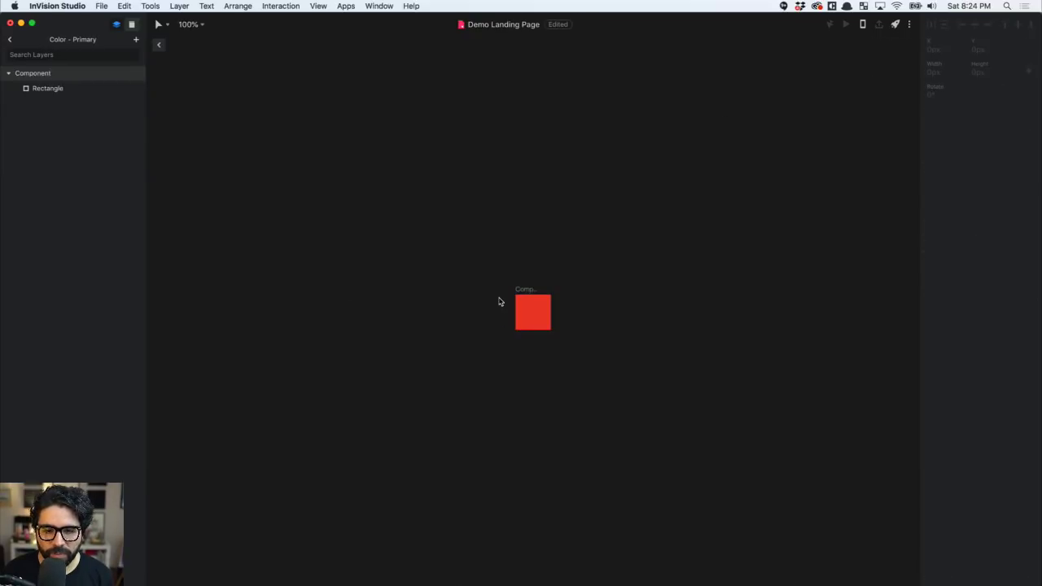
pyautogui.scroll(3, 499, 301)
pyautogui.click(581, 317)
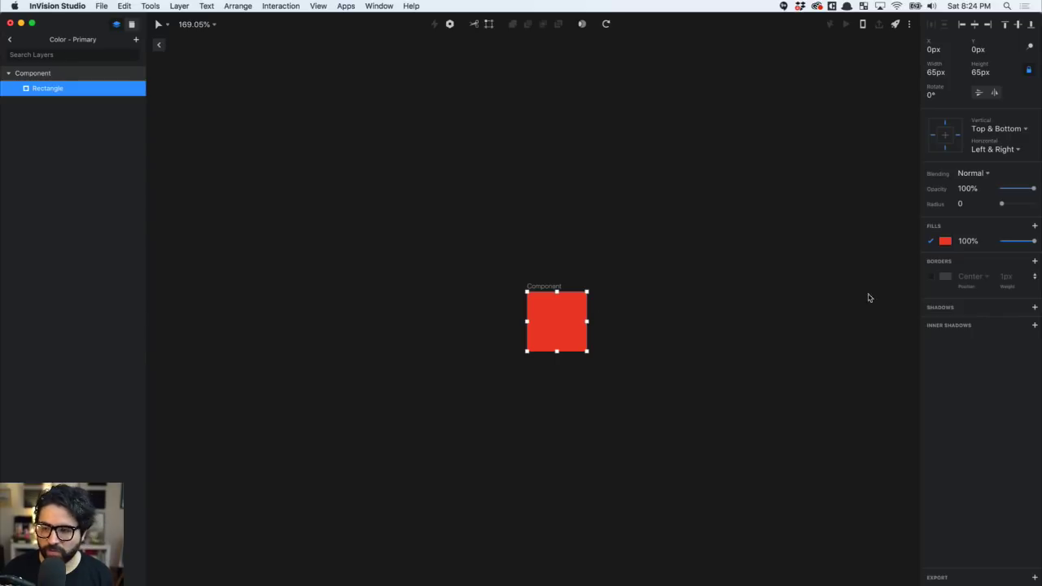
pyautogui.click(947, 243)
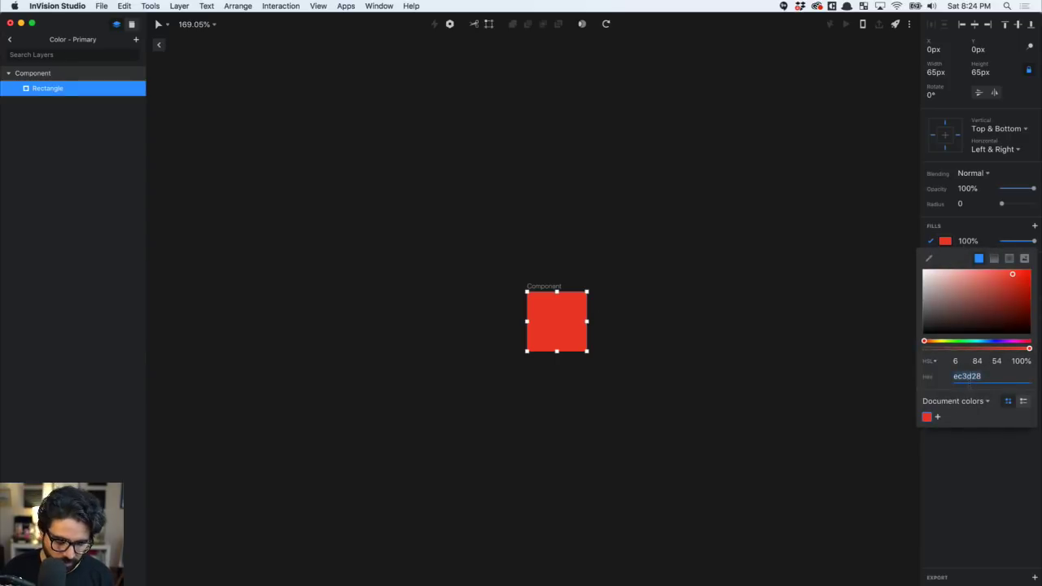
# - Switch back to Webflow and give the Adopt a Pet button a solid background overlay in the copied color ec3d28
pyautogui.press('super+Tab')
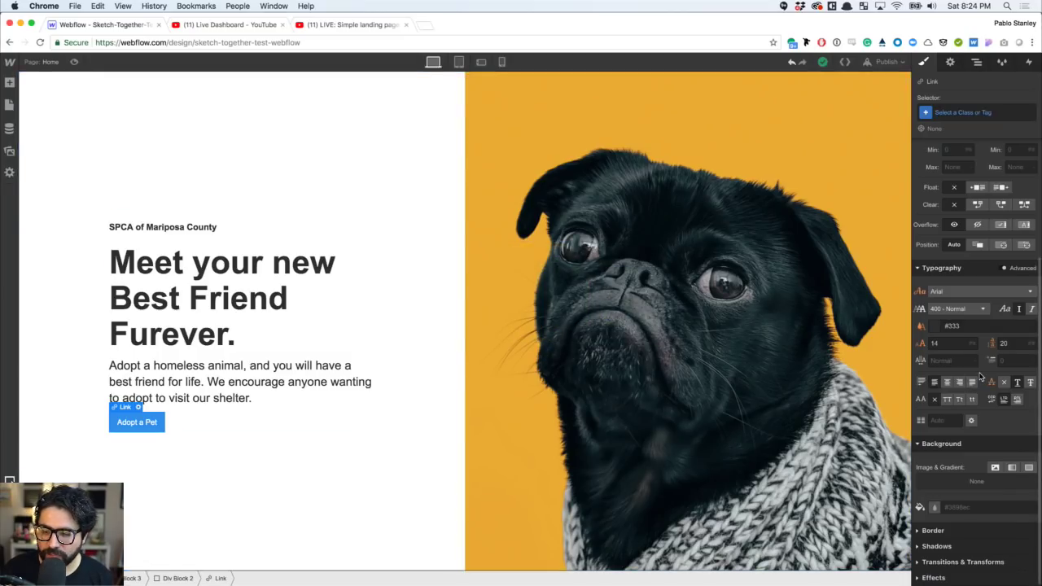
pyautogui.click(1029, 469)
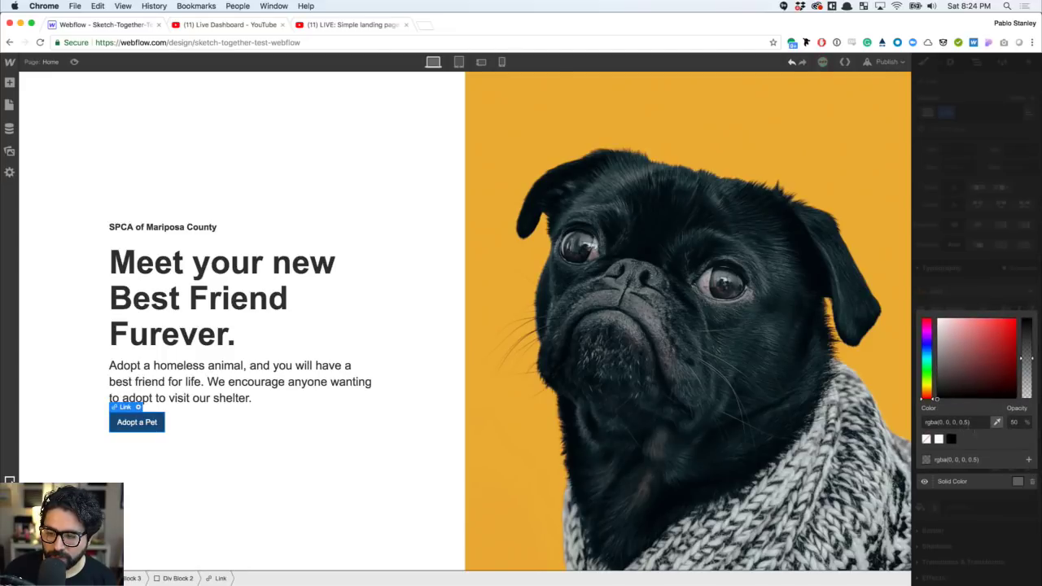
pyautogui.click(961, 422)
pyautogui.hotkey('ctrl', 'v')
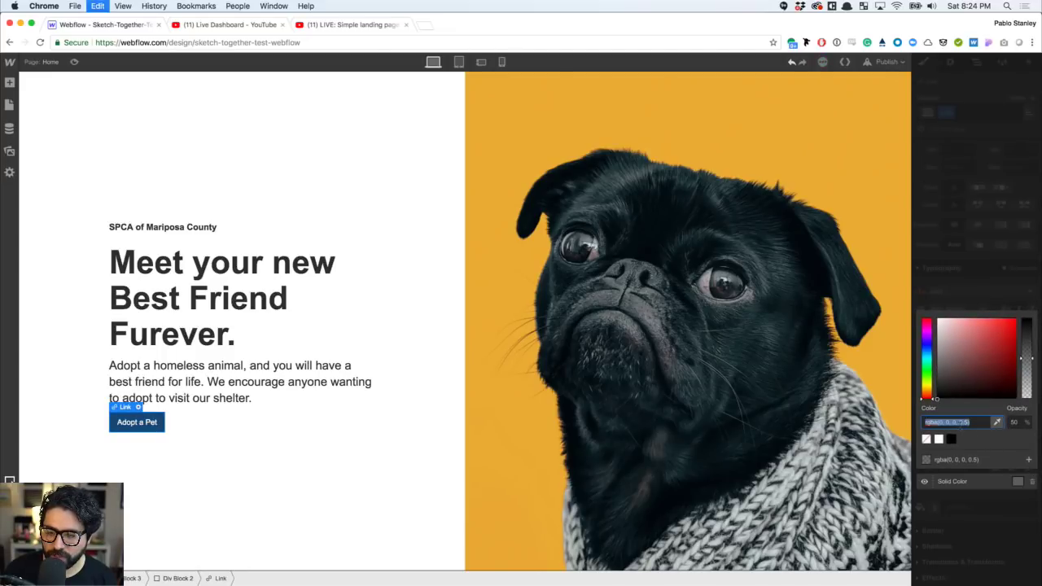
pyautogui.press('Return')
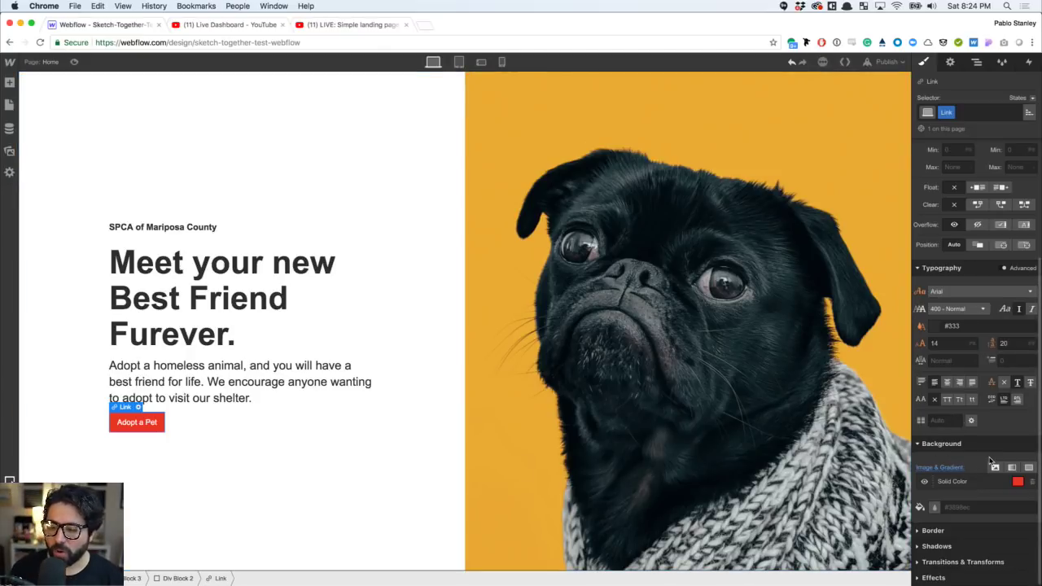
# - Expand the border settings and set the hero section's corner radius to 4 px
pyautogui.click(920, 531)
pyautogui.scroll(-3, 971, 512)
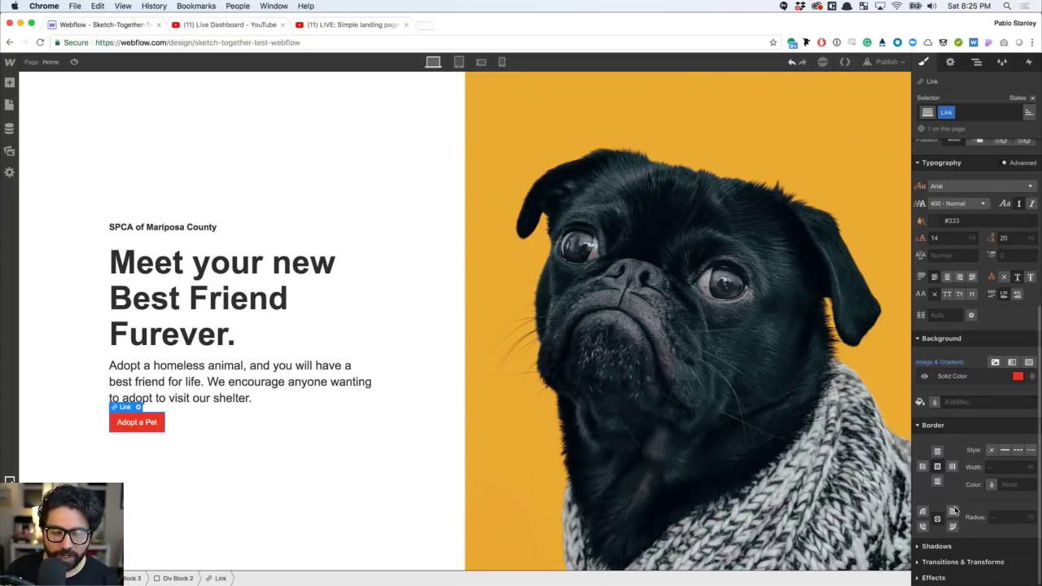
pyautogui.click(270, 532)
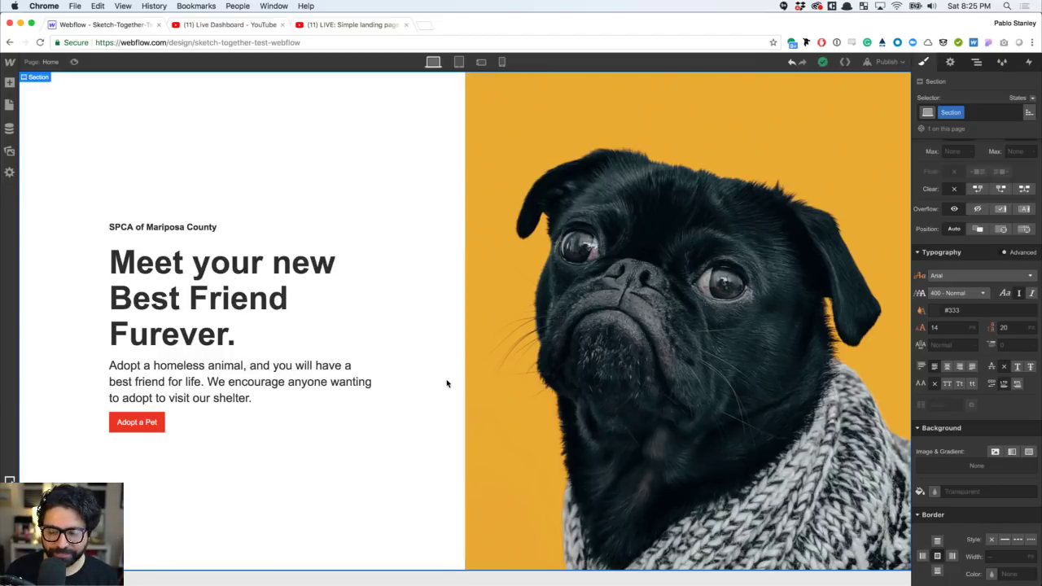
pyautogui.scroll(-3, 968, 504)
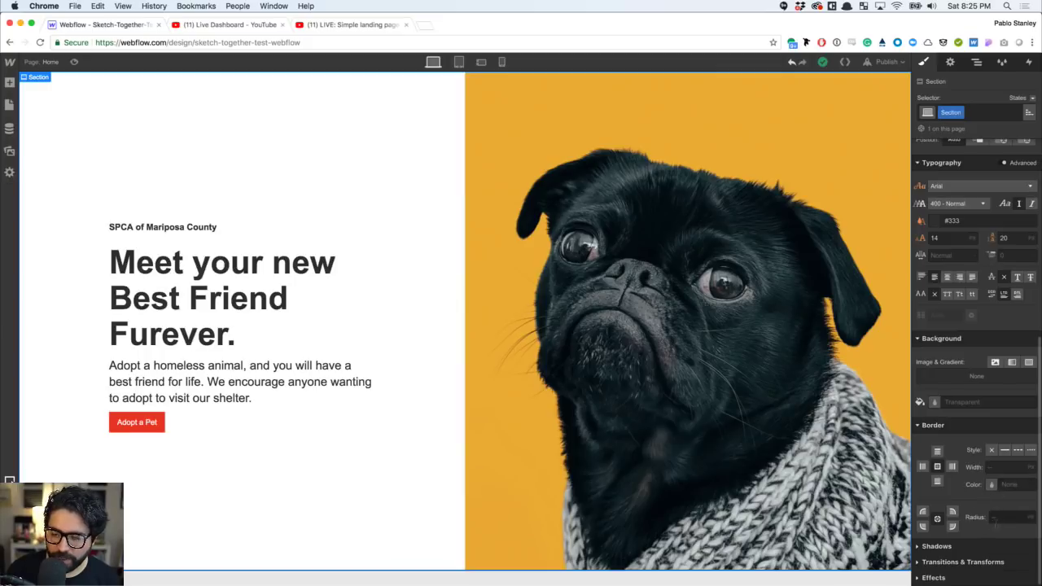
pyautogui.click(1003, 517)
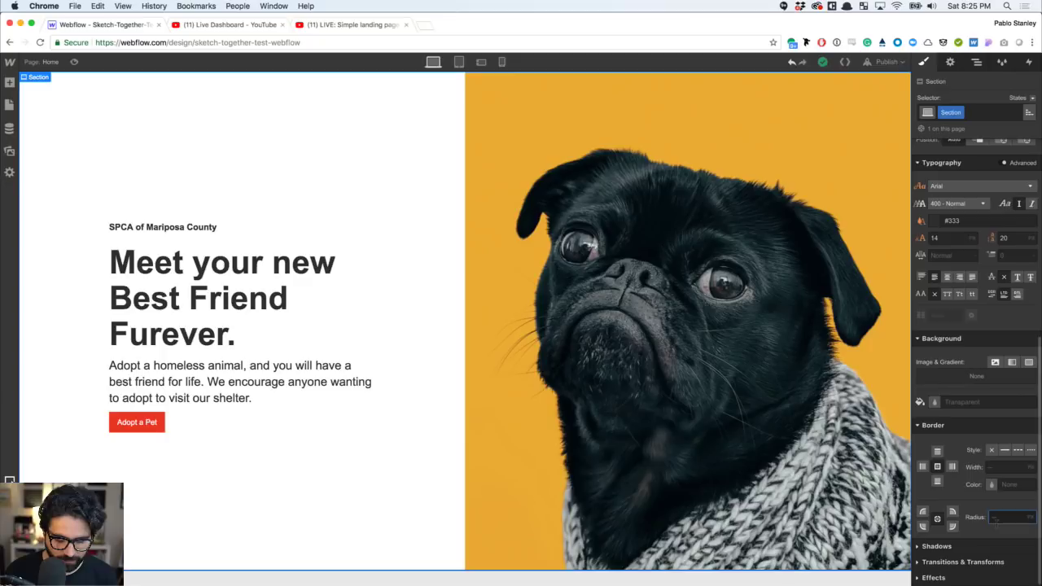
pyautogui.write('4')
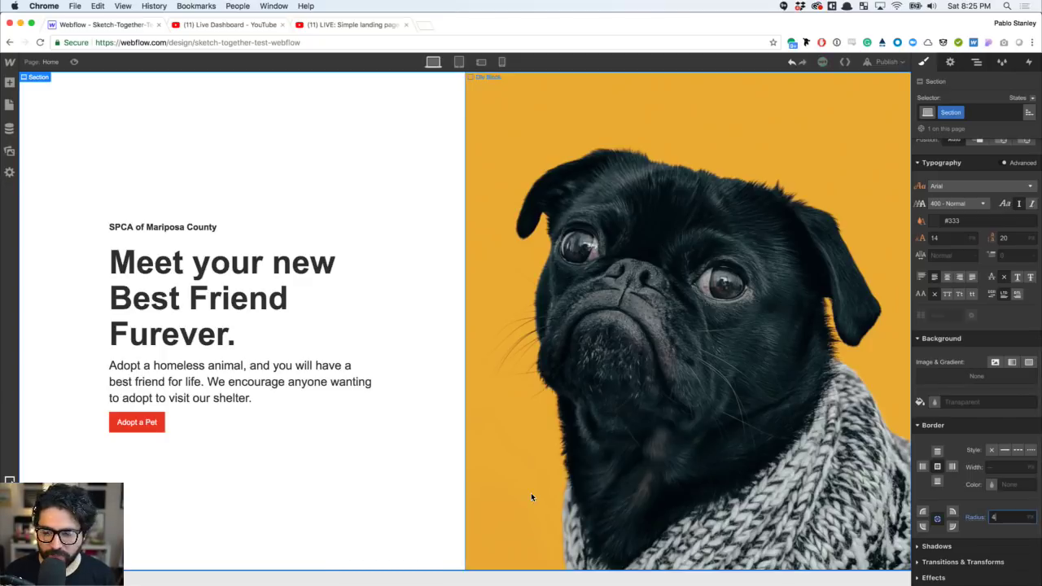
pyautogui.press('Return')
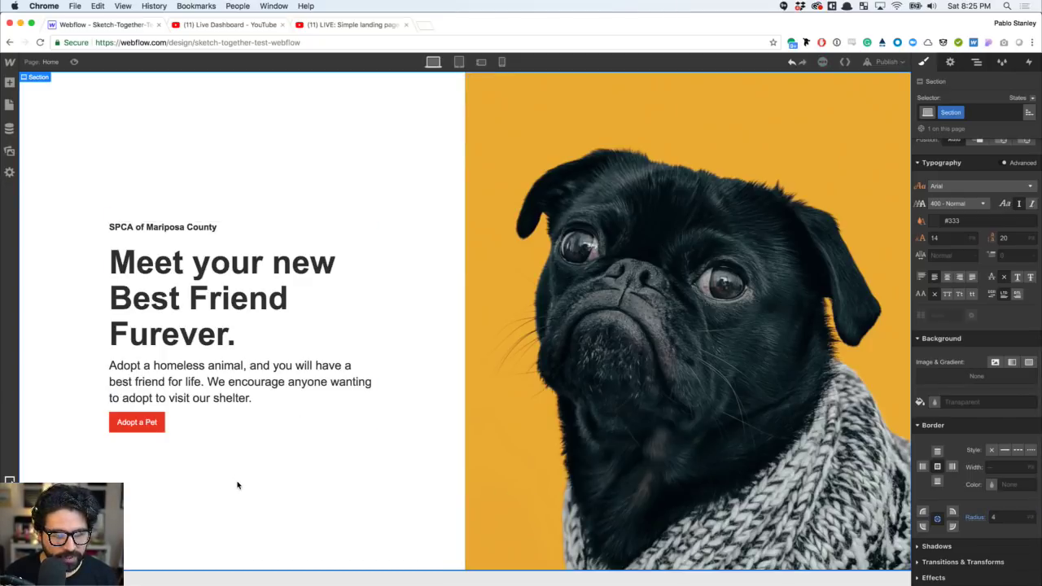
# - Set the Adopt a Pet button's corner radius to 4 px and keep the button selected
pyautogui.click(148, 420)
pyautogui.click(1002, 521)
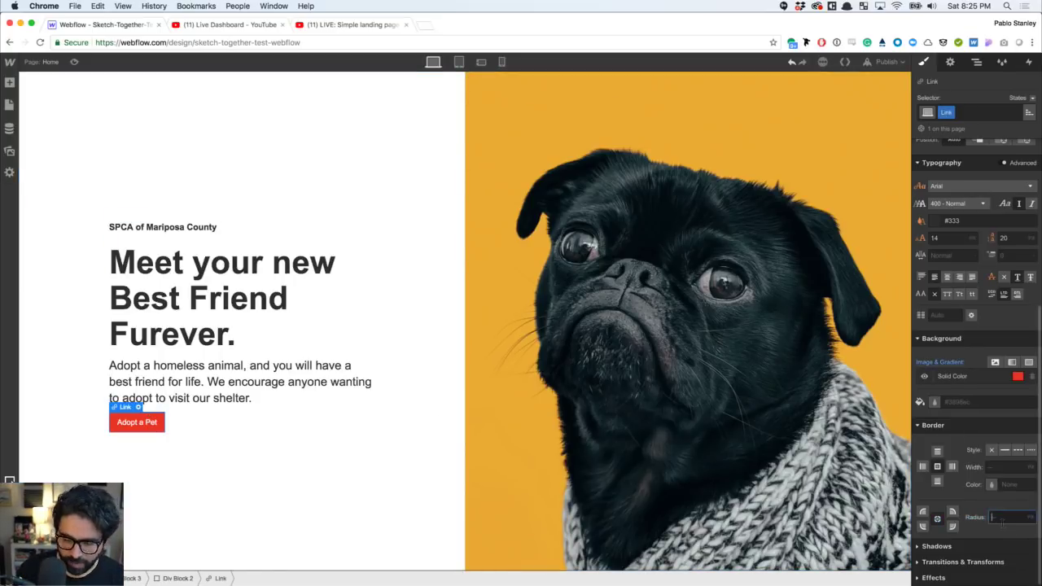
pyautogui.write('4')
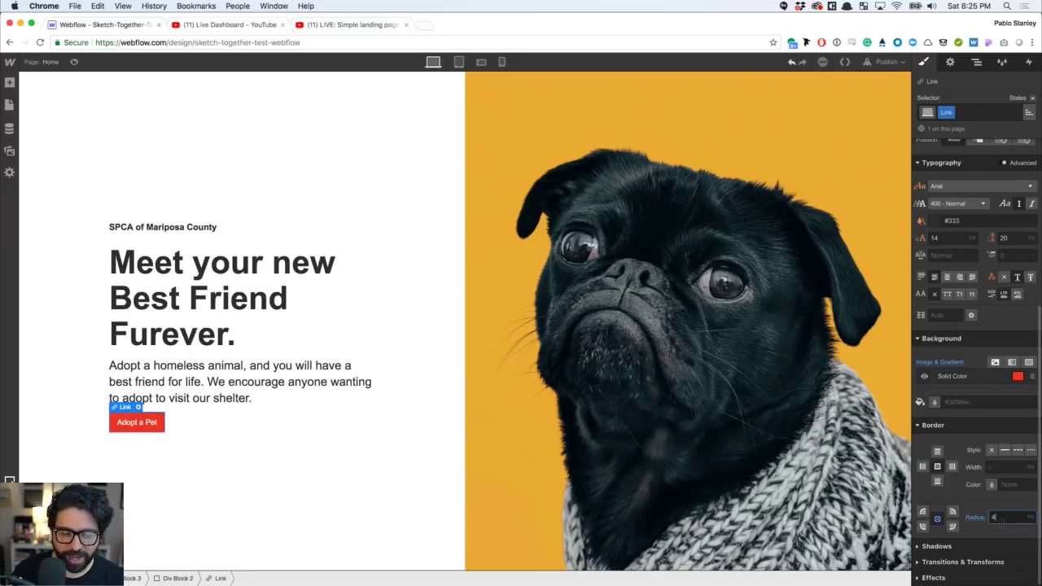
pyautogui.click(223, 494)
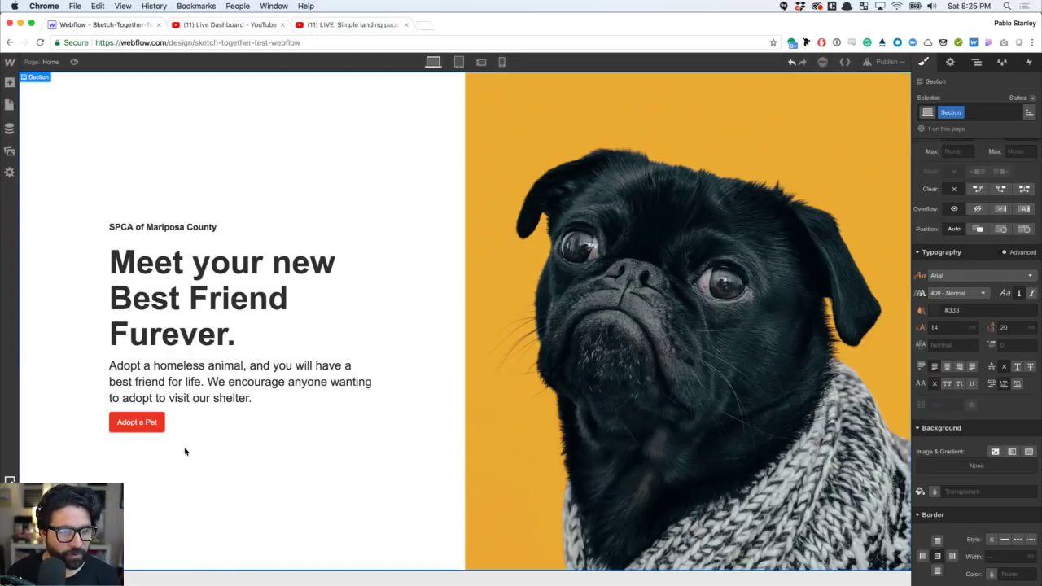
pyautogui.click(153, 415)
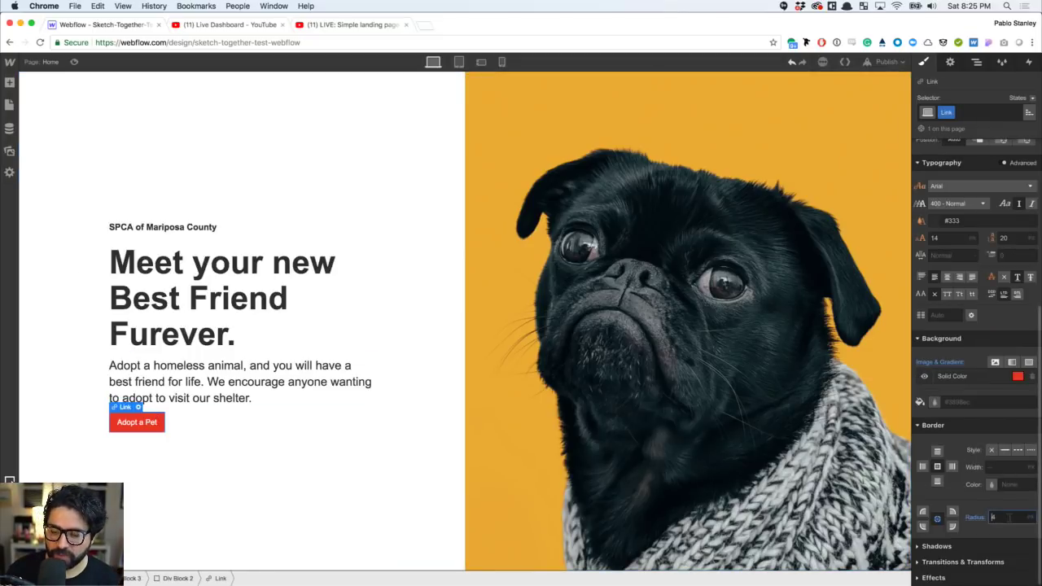
# - Try a 100 px corner radius on the Adopt a Pet button and set it back to 4 px
pyautogui.write('100')
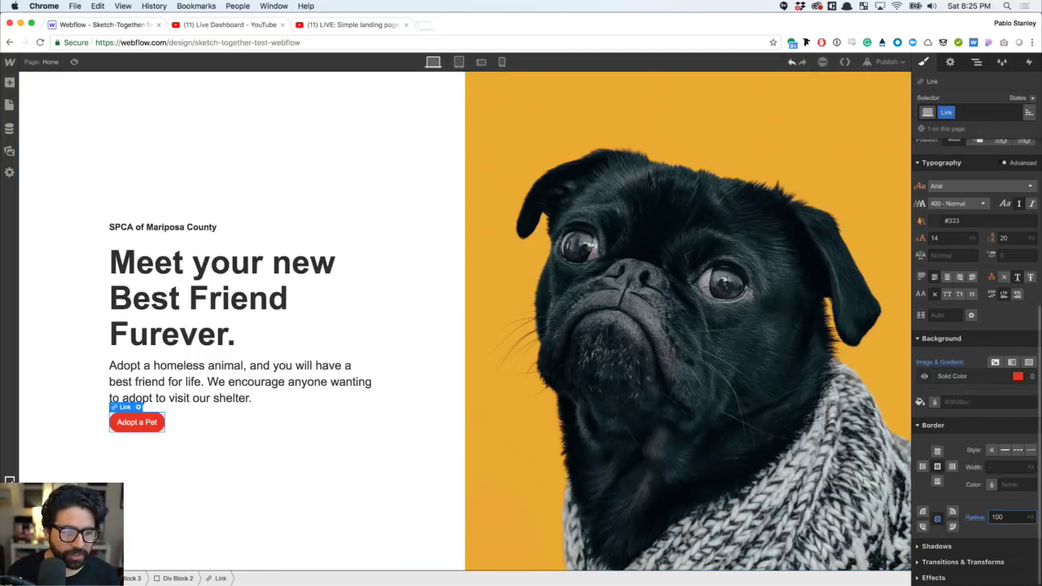
pyautogui.click(295, 502)
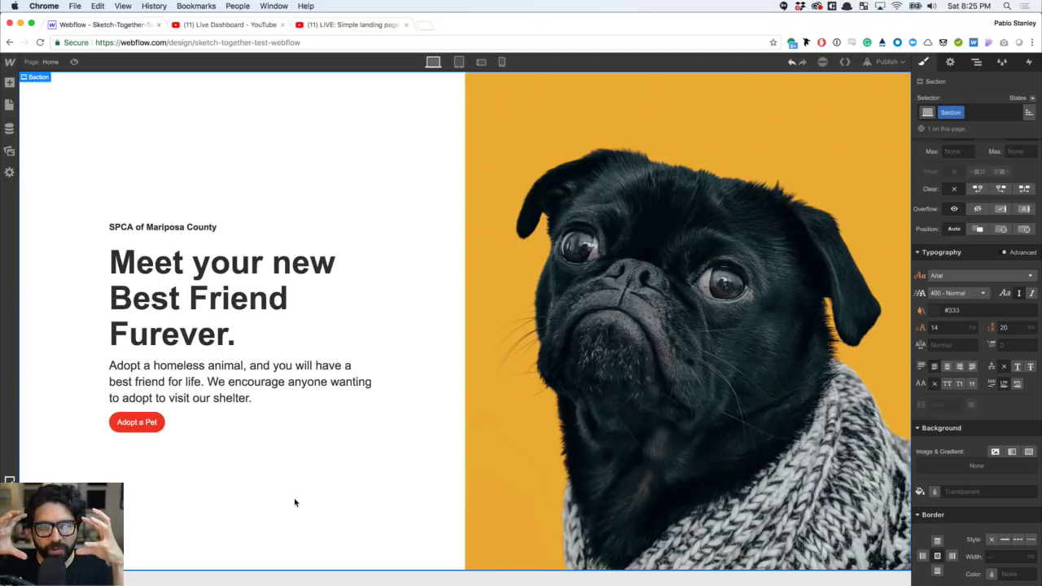
pyautogui.click(145, 416)
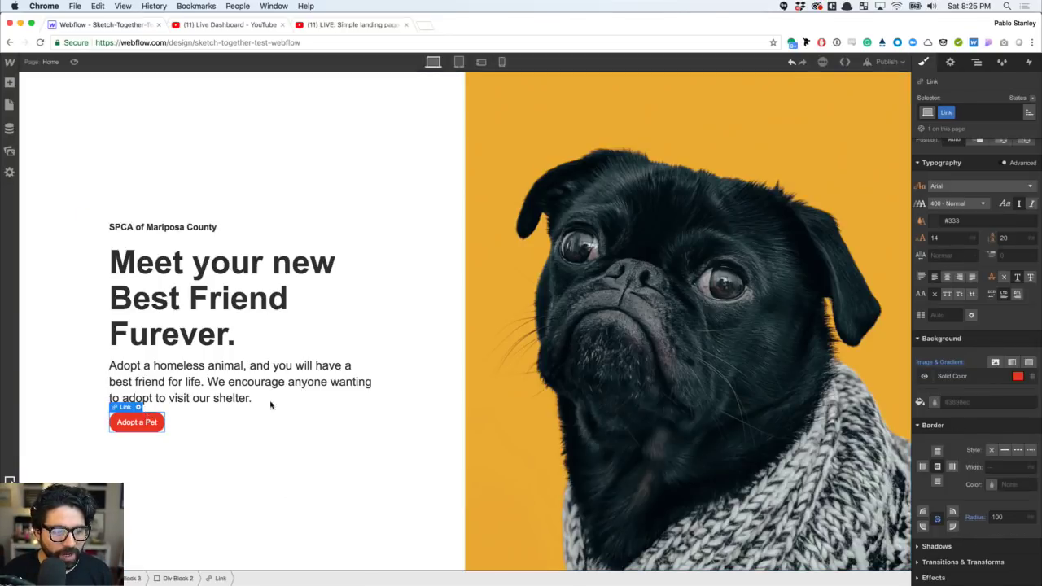
pyautogui.click(1002, 517)
pyautogui.write('4')
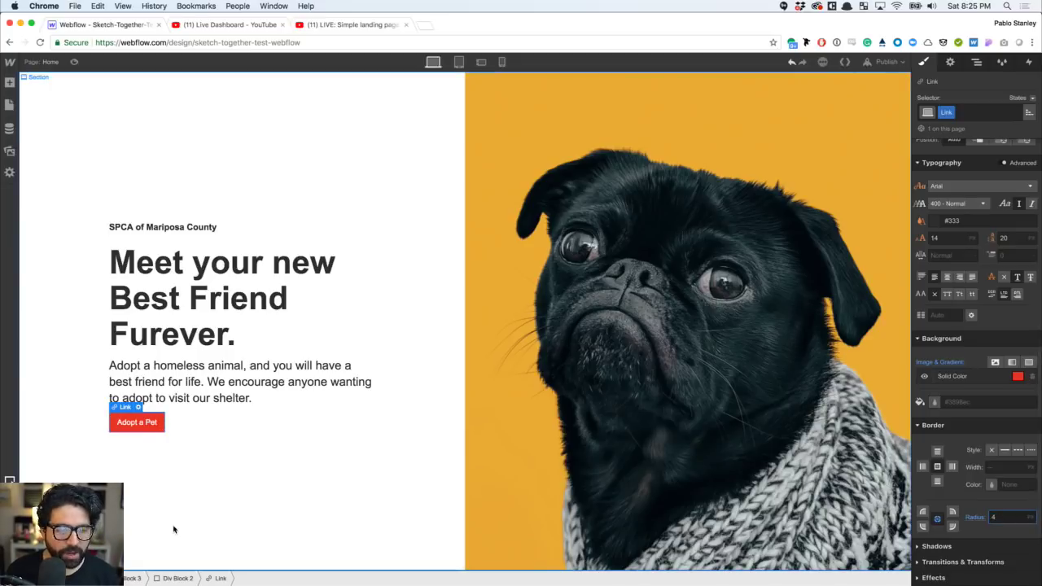
# - Set the Adopt a Pet button's top and bottom padding to 12 px each
pyautogui.scroll(5, 968, 400)
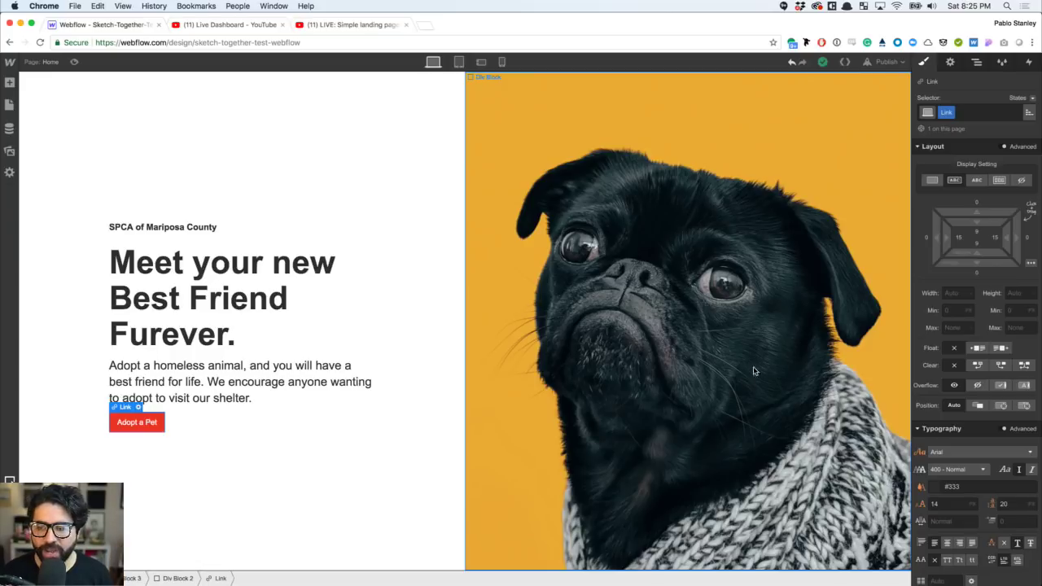
pyautogui.click(979, 235)
pyautogui.write('12')
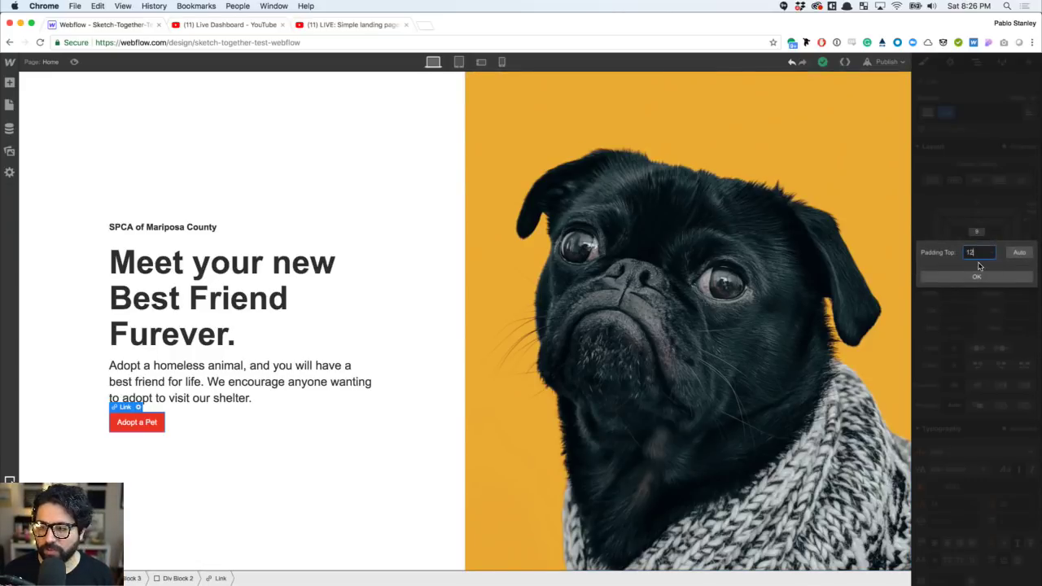
pyautogui.press('Return')
pyautogui.click(979, 247)
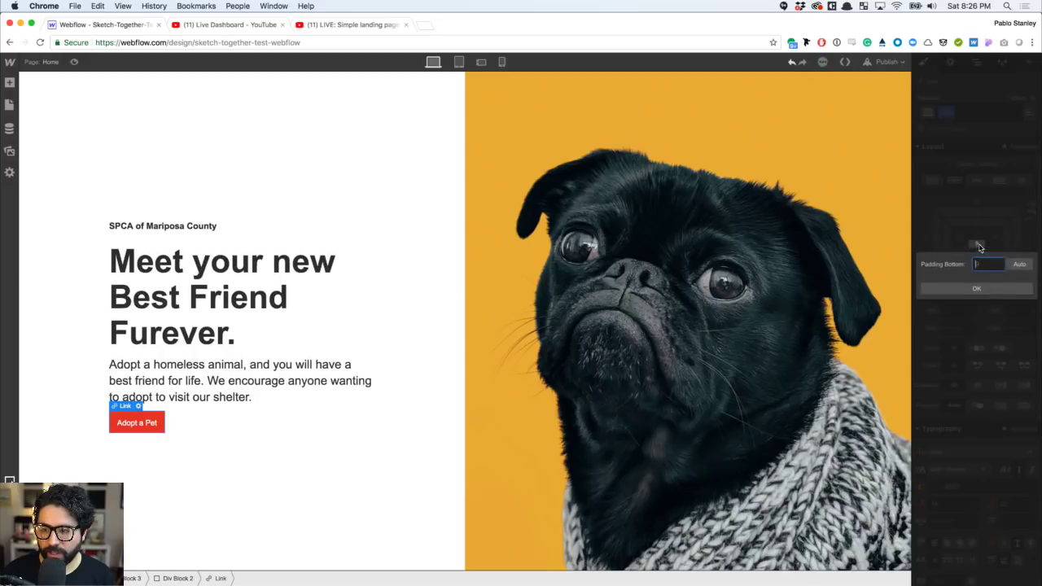
pyautogui.write('12')
pyautogui.press('Return')
# - Set the Adopt a Pet button's left and right padding to 24 px each and deselect the button
pyautogui.click(961, 237)
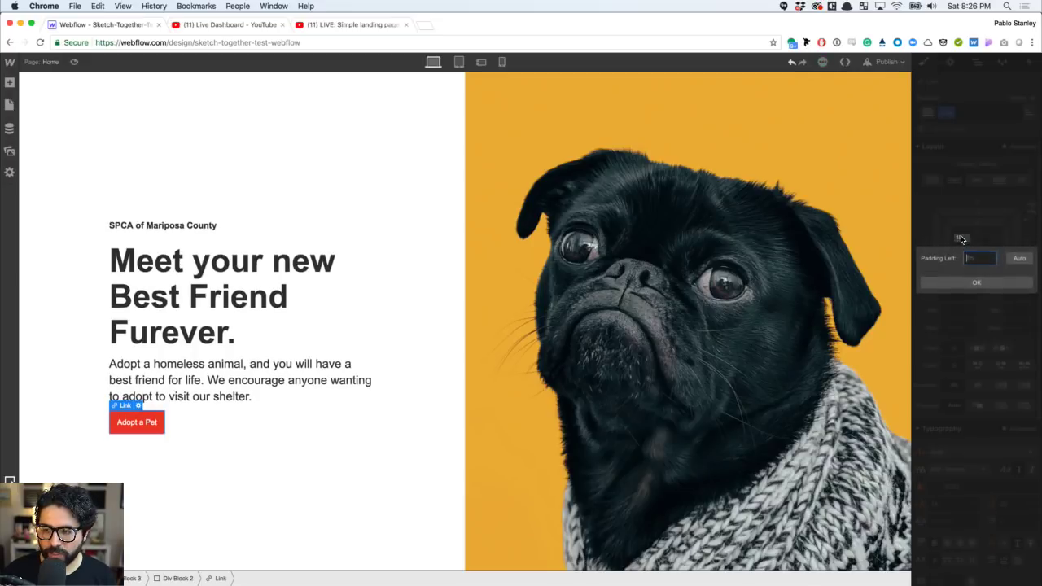
pyautogui.write('24')
pyautogui.press('Return')
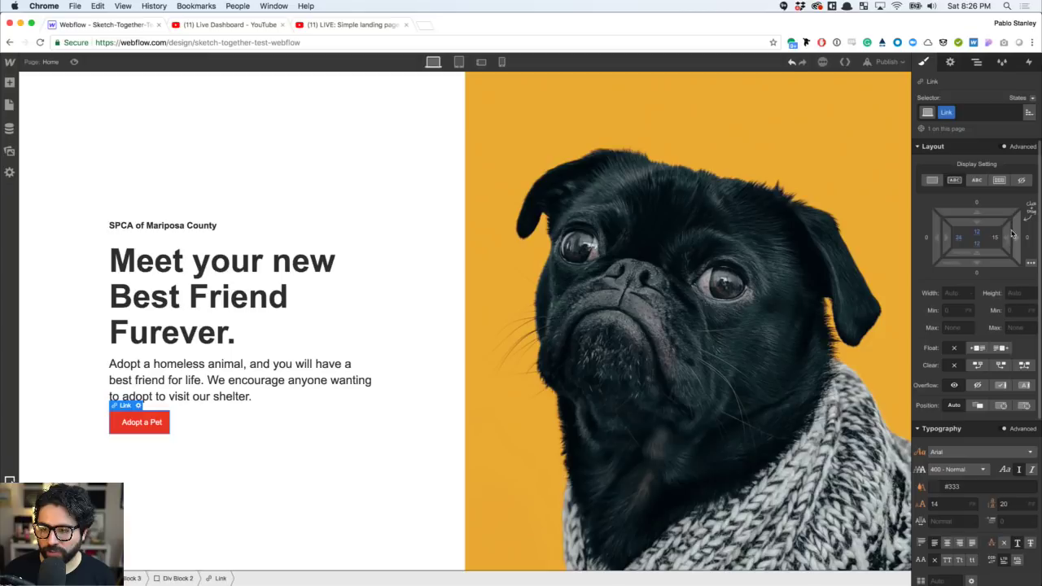
pyautogui.click(998, 237)
pyautogui.write('24')
pyautogui.press('Return')
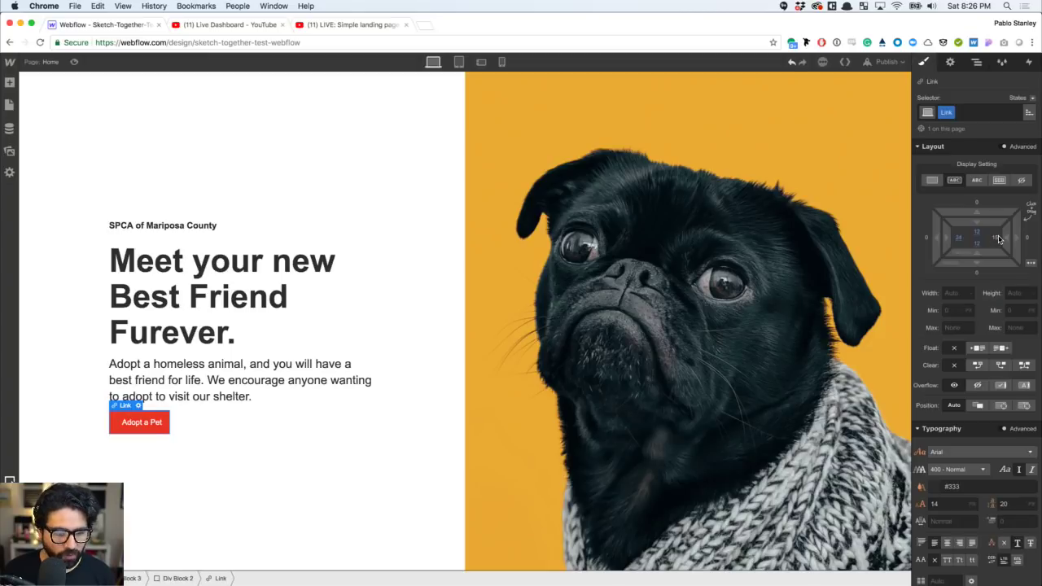
pyautogui.click(286, 479)
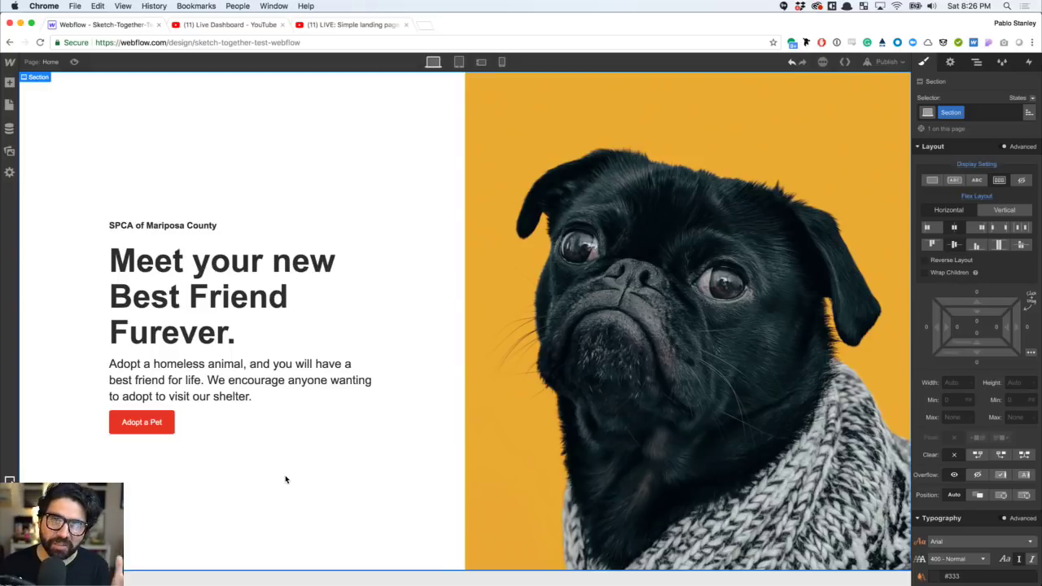
# - Give the copy paragraph above the button a bottom padding of 10 px
pyautogui.click(177, 402)
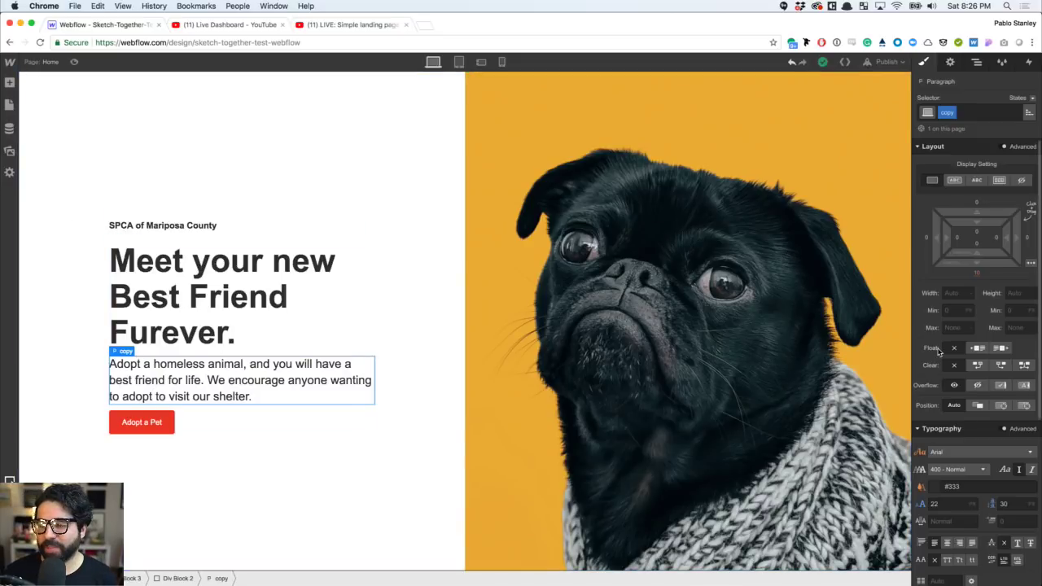
pyautogui.click(977, 243)
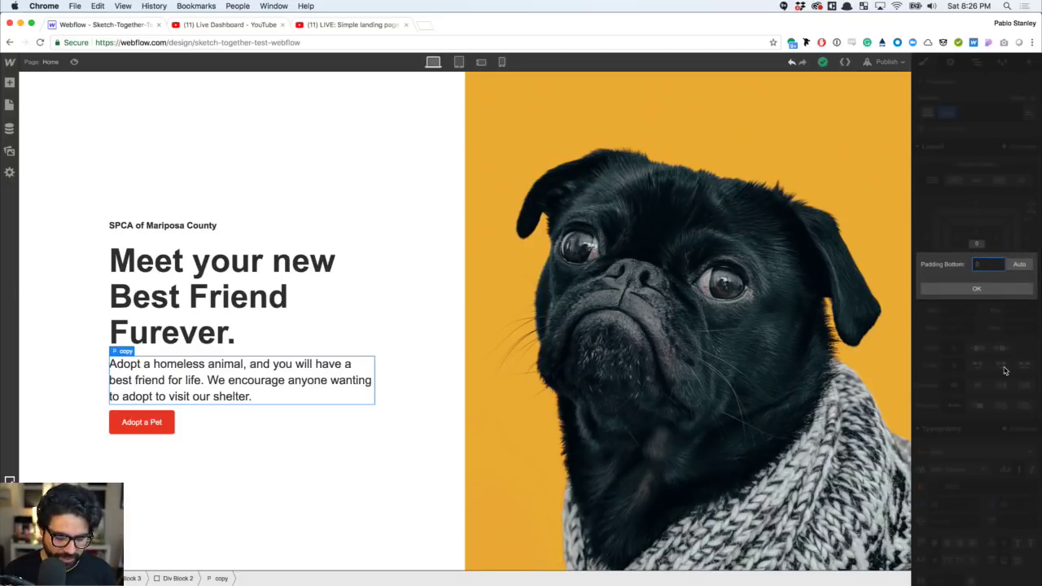
pyautogui.write('10')
pyautogui.press('Return')
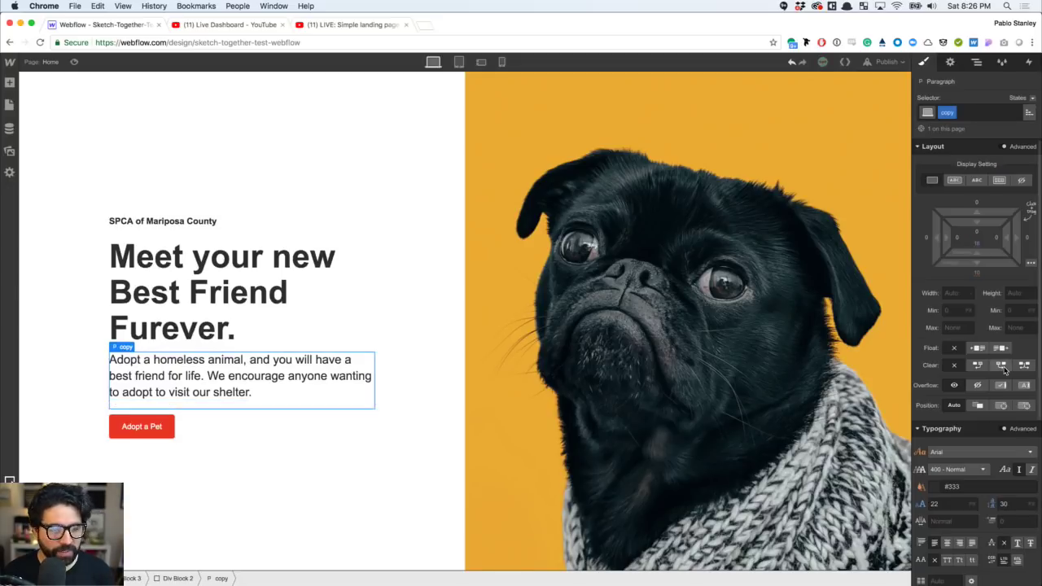
pyautogui.click(259, 493)
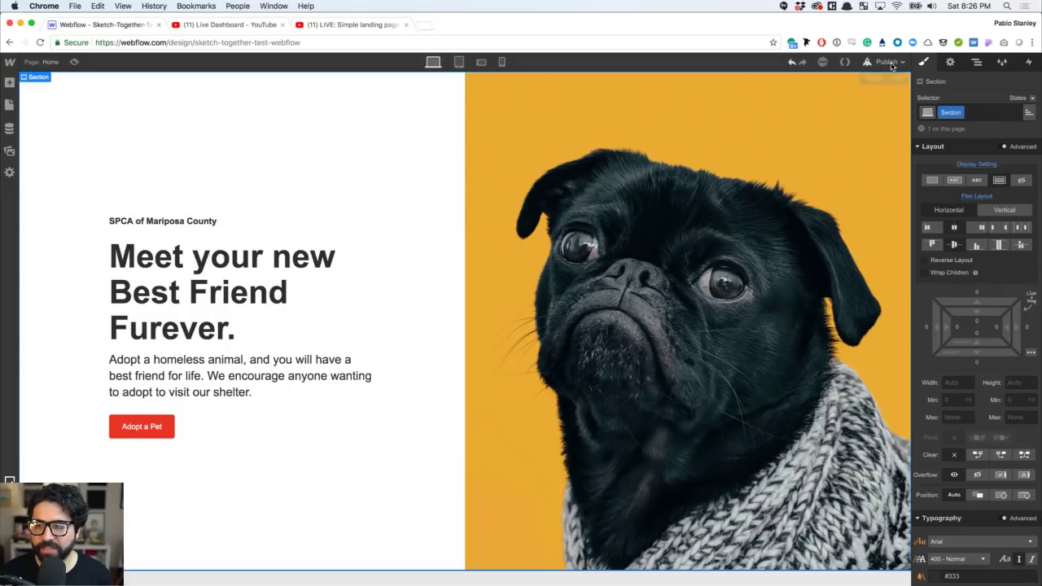
# - Preview the hero section, return to editing and select the block that holds the hero text
pyautogui.click(74, 63)
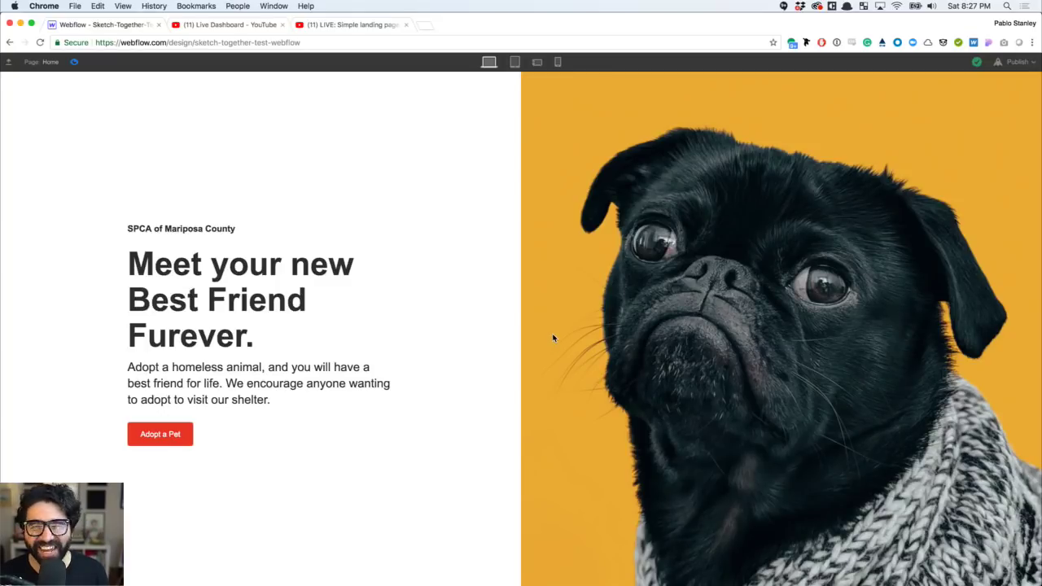
pyautogui.click(75, 63)
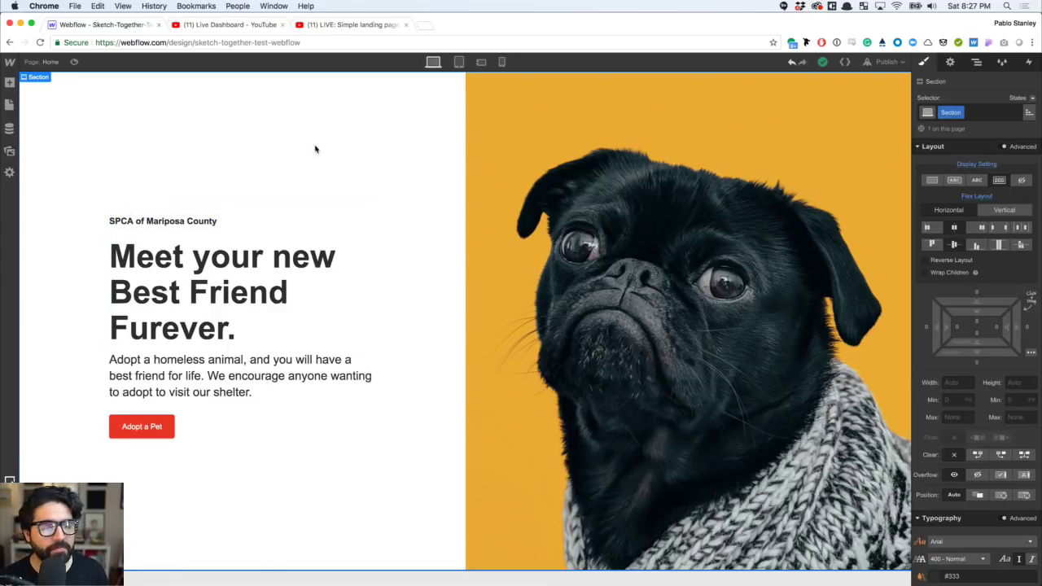
pyautogui.click(234, 211)
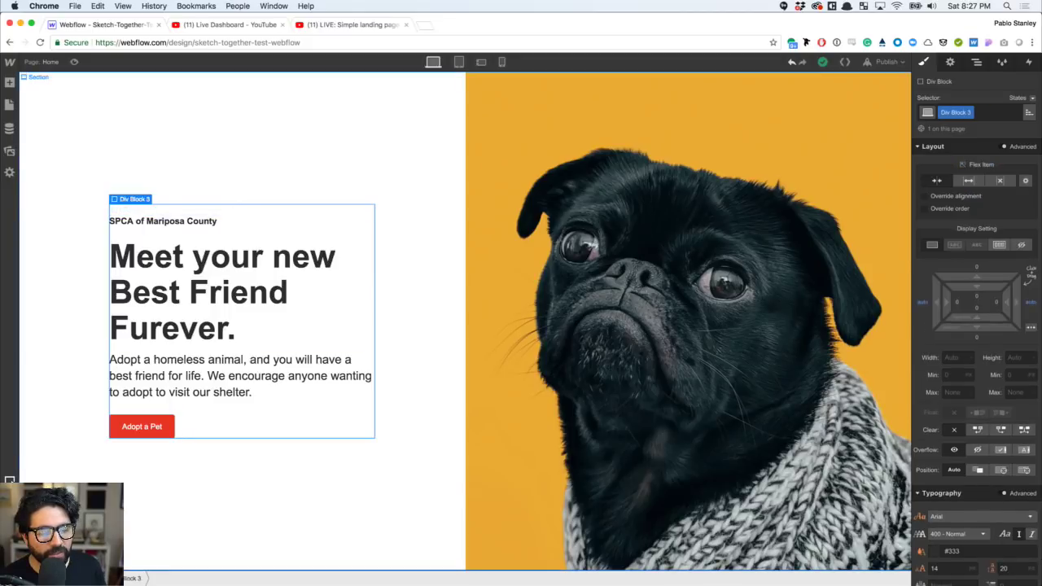
# - Switch to Gameshow, move the webcam overlay from the lower-left corner to the lower middle of the shot, send it live and return to Webflow
pyautogui.press('super+Tab')
pyautogui.press('super+Tab')
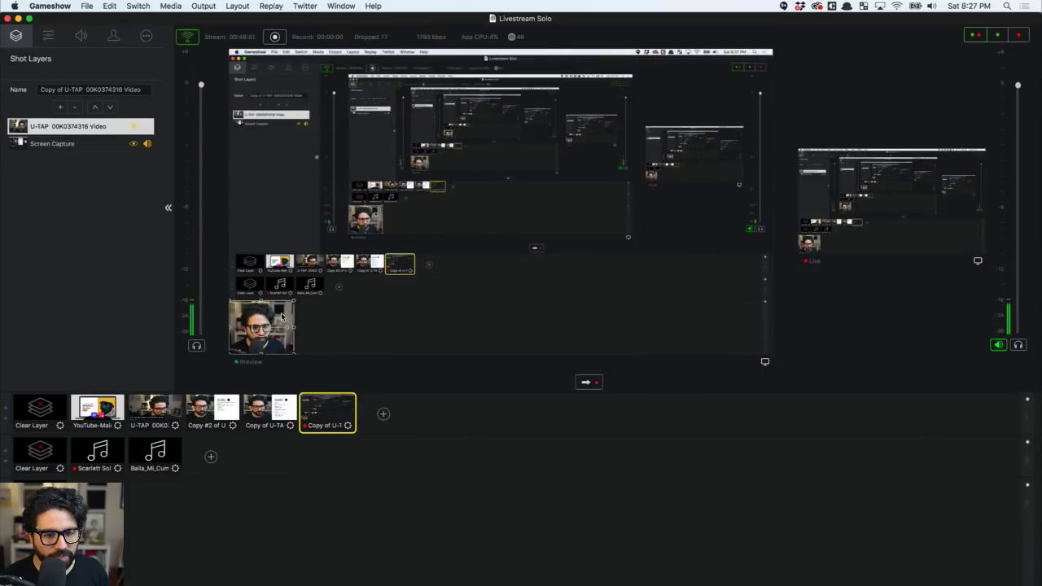
pyautogui.moveTo(282, 319); pyautogui.dragTo(566, 319)
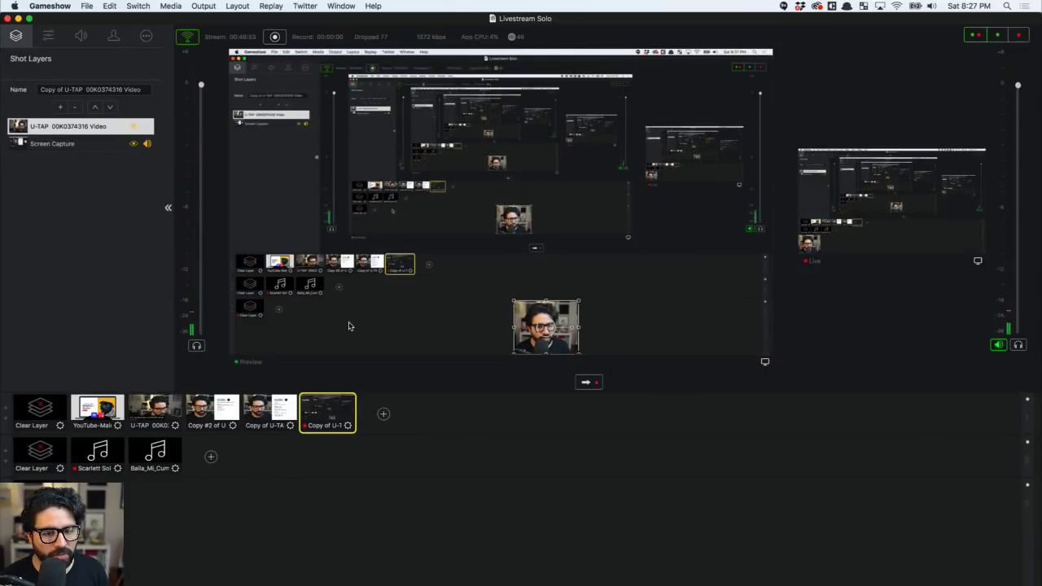
pyautogui.click(585, 382)
pyautogui.press('super+Tab')
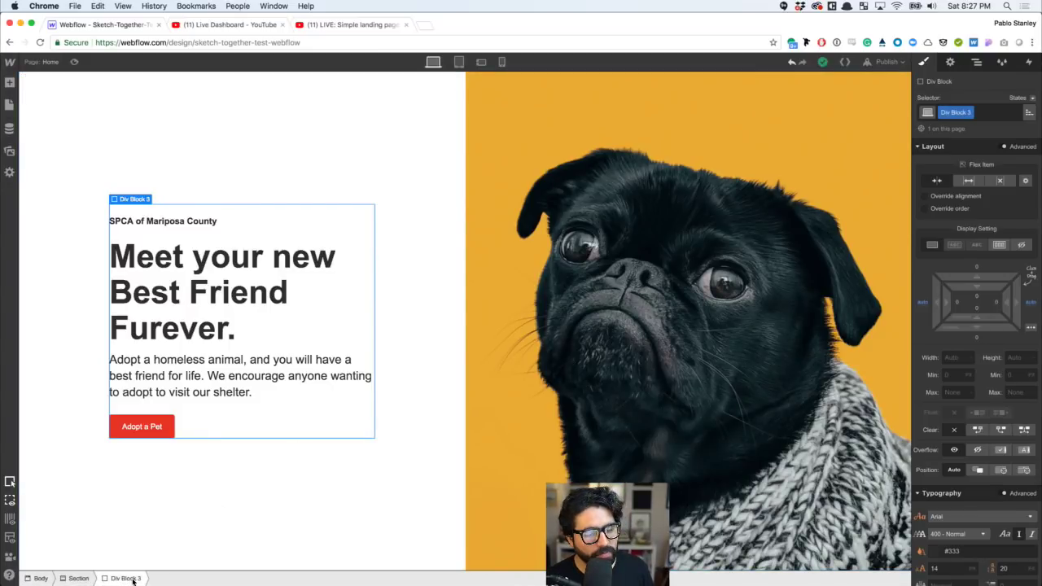
# - Select Div Block 3 around the hero text and rename its class to half-content
pyautogui.click(78, 578)
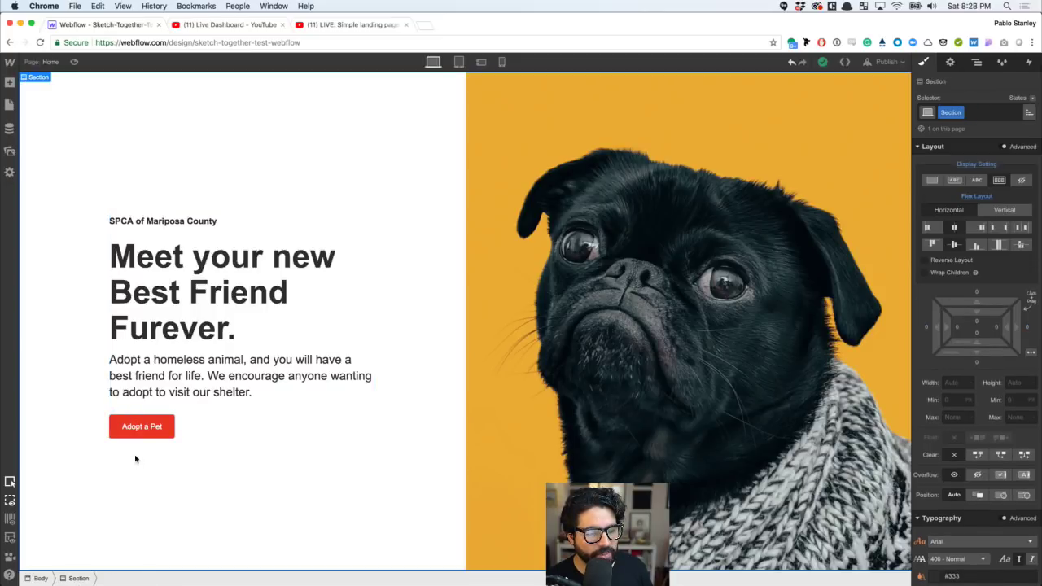
pyautogui.click(145, 429)
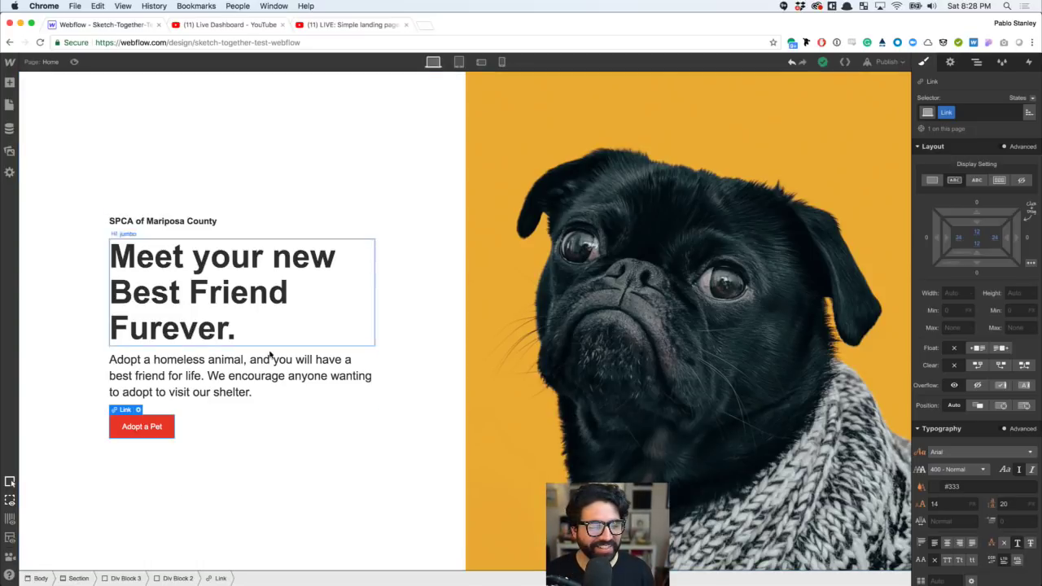
pyautogui.click(263, 210)
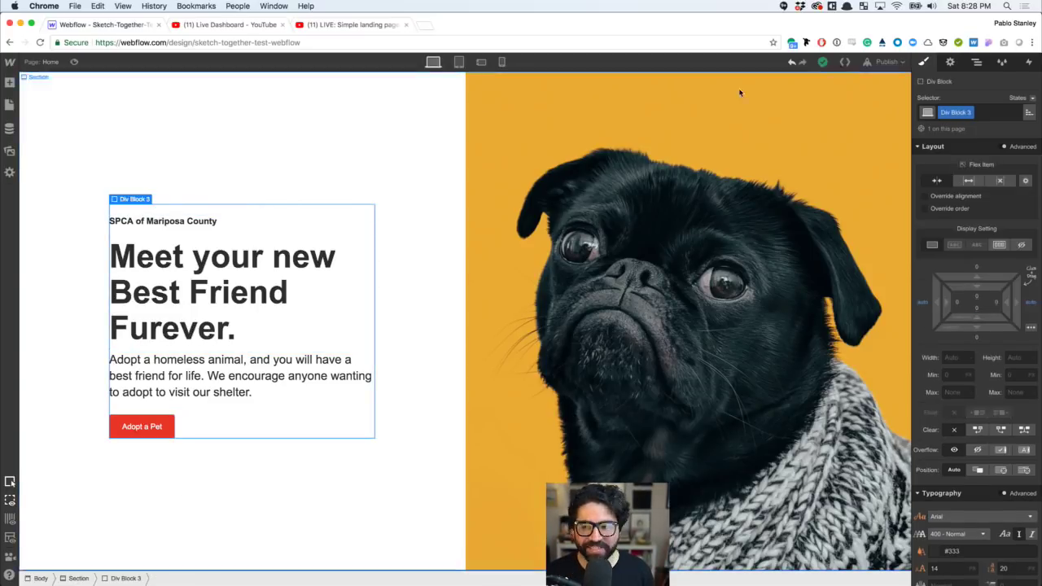
pyautogui.click(970, 114)
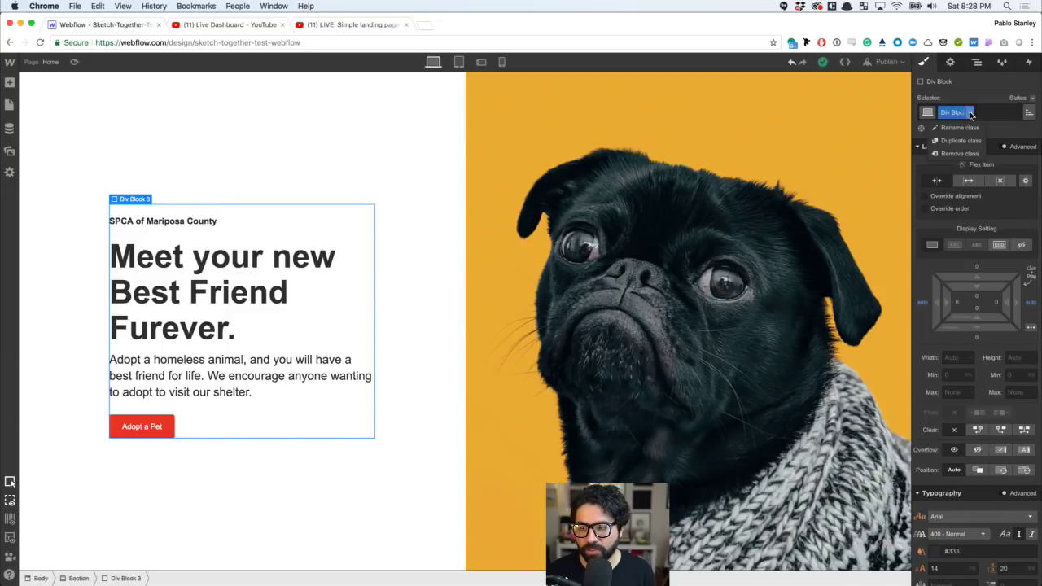
pyautogui.click(961, 128)
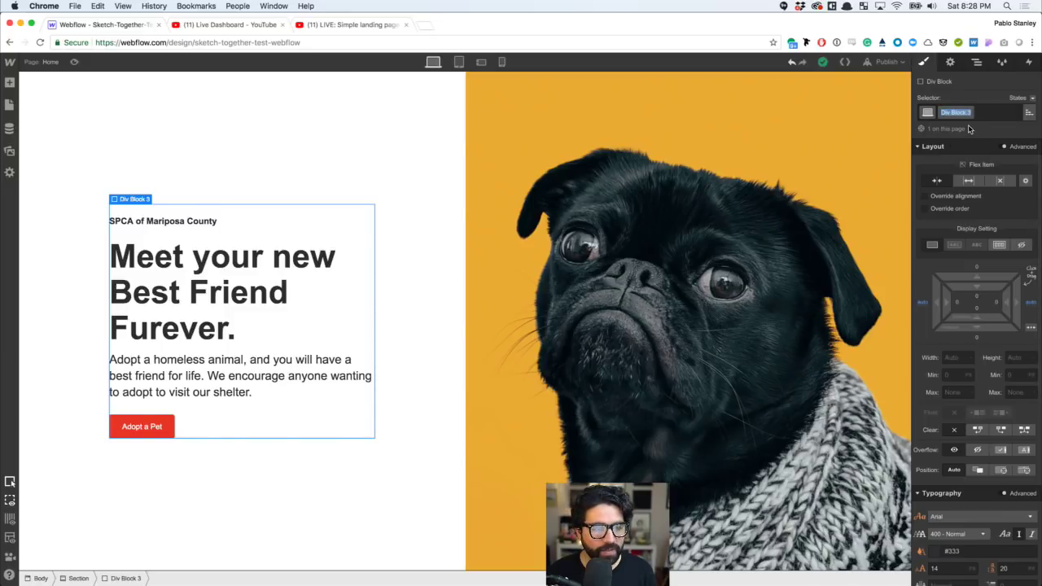
pyautogui.write('helf')
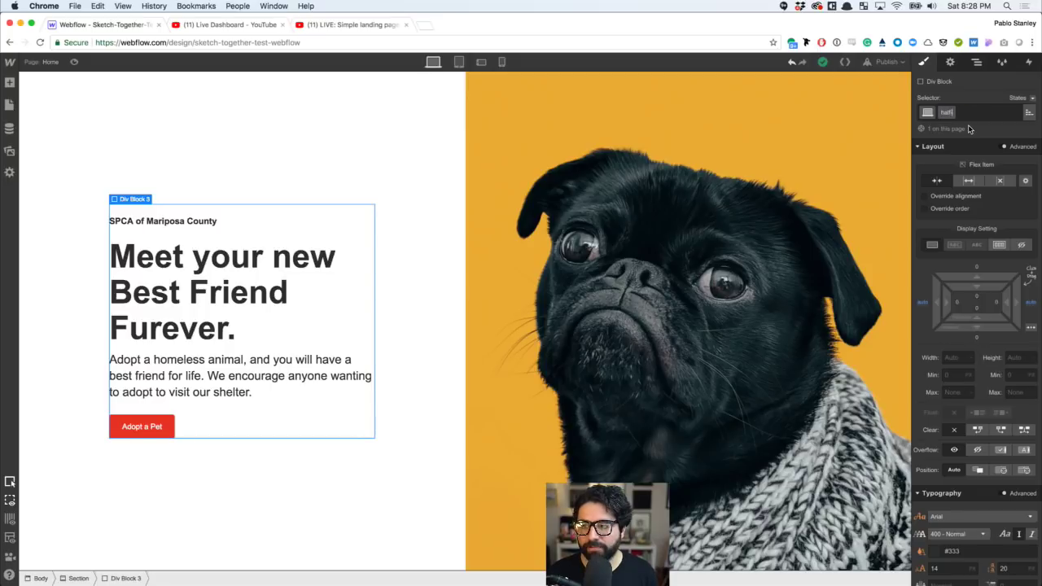
pyautogui.write('-content')
pyautogui.press('Return')
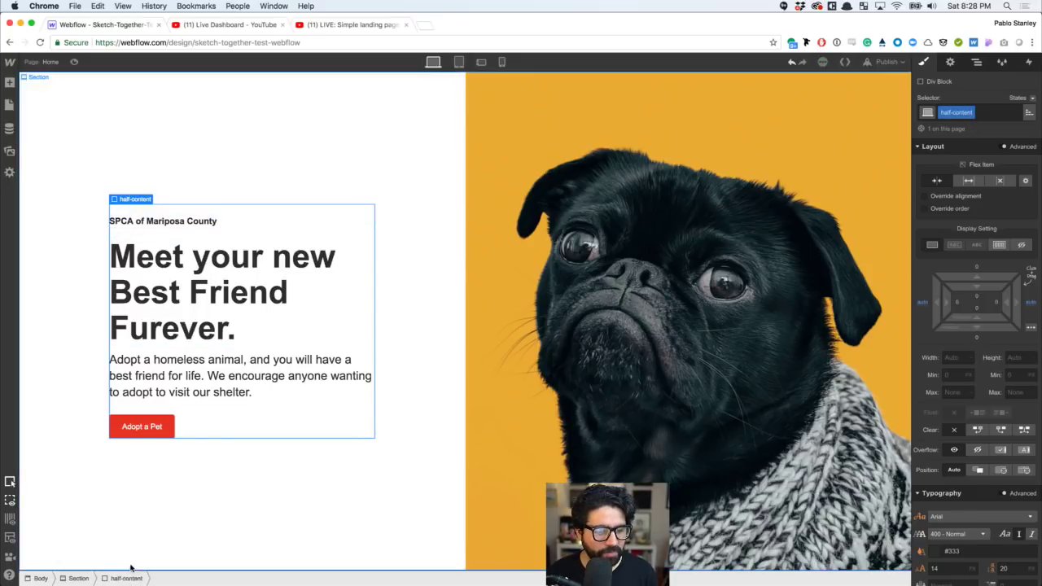
pyautogui.click(975, 63)
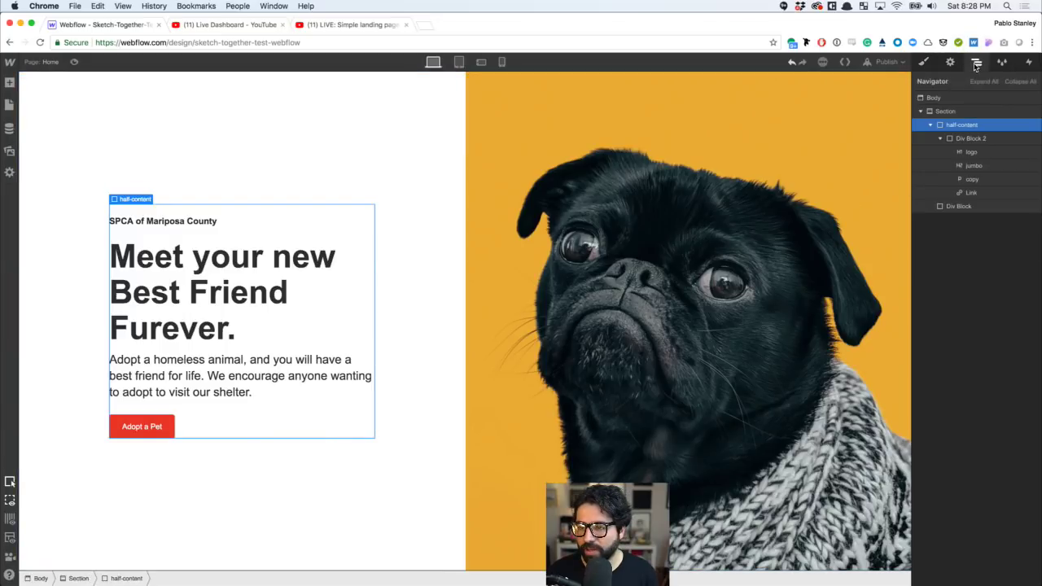
pyautogui.click(944, 140)
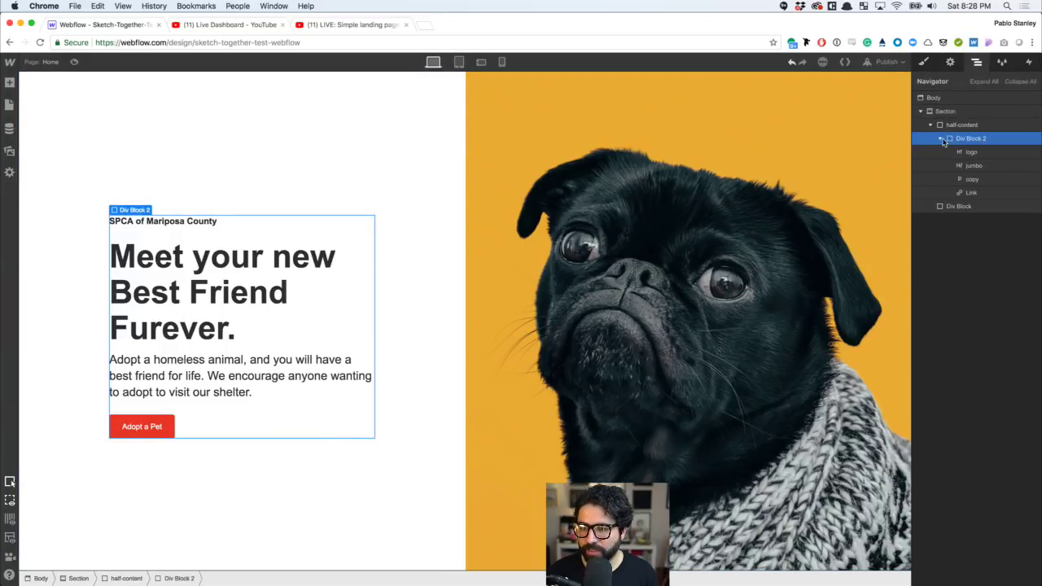
pyautogui.click(942, 140)
pyautogui.click(923, 61)
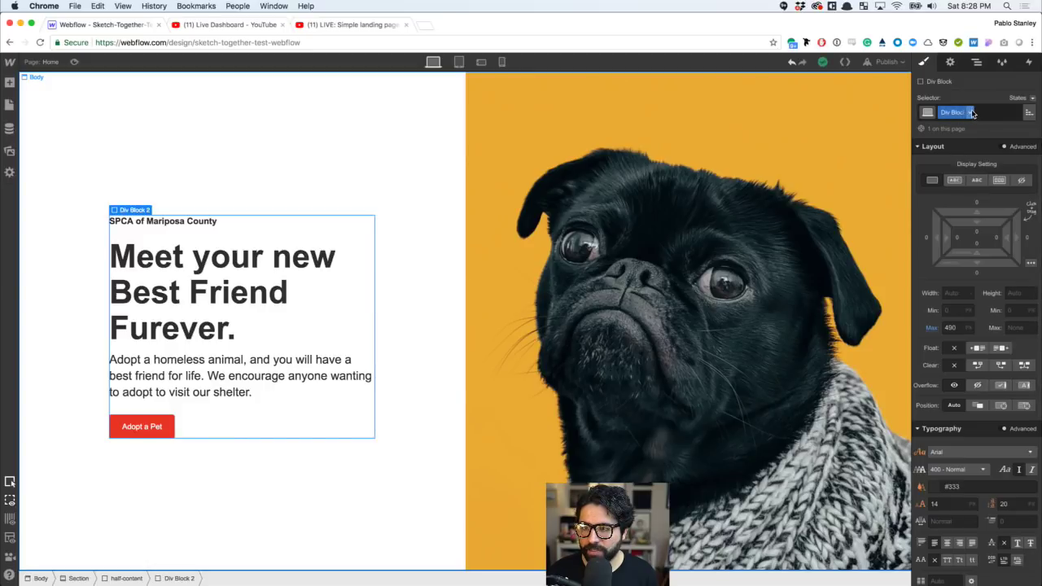
pyautogui.click(970, 112)
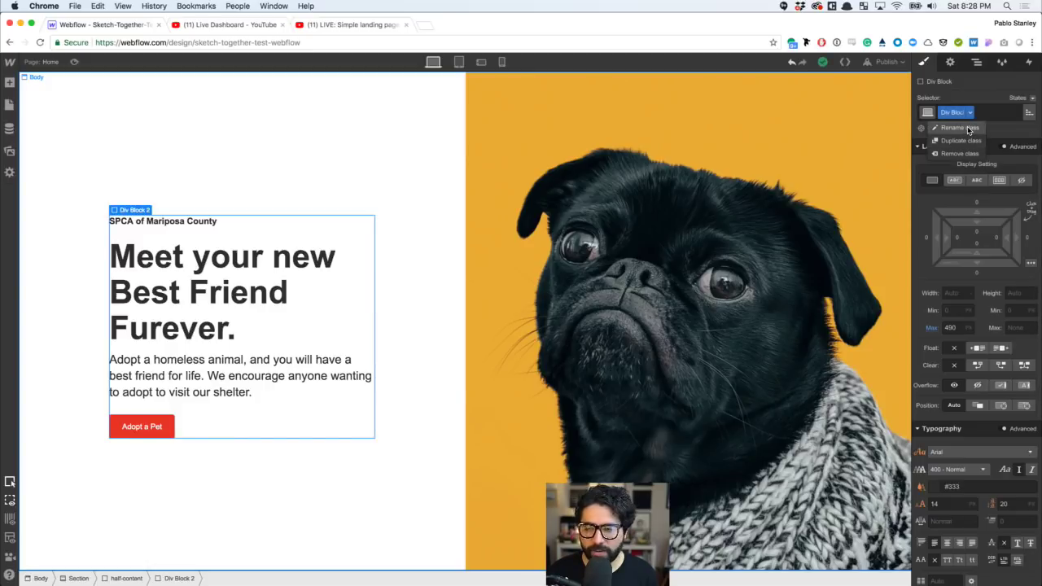
# - Select the half-content block around the hero text and rename its class to text-wrapper
pyautogui.click(979, 62)
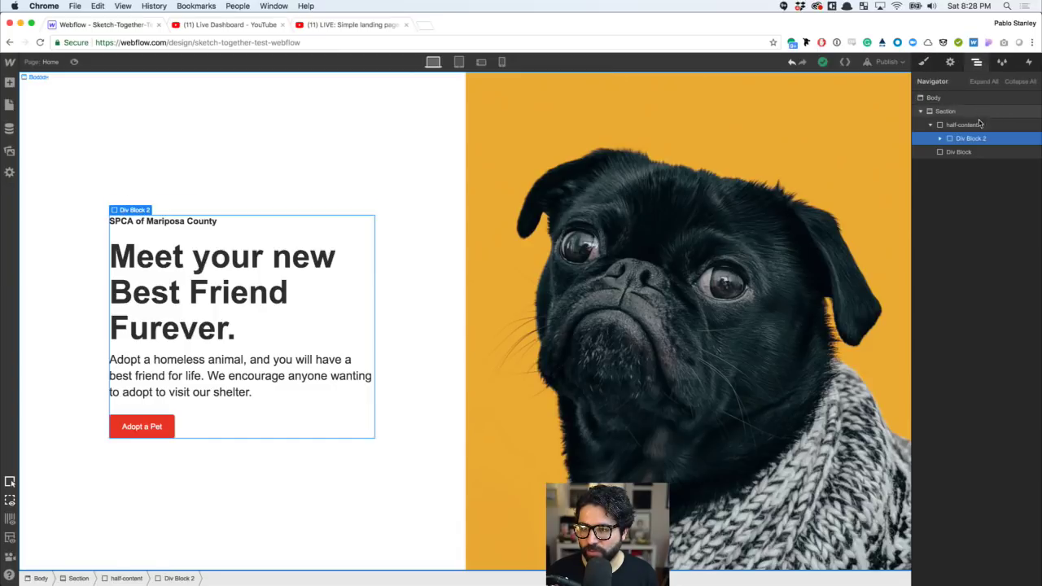
pyautogui.click(968, 125)
pyautogui.click(923, 61)
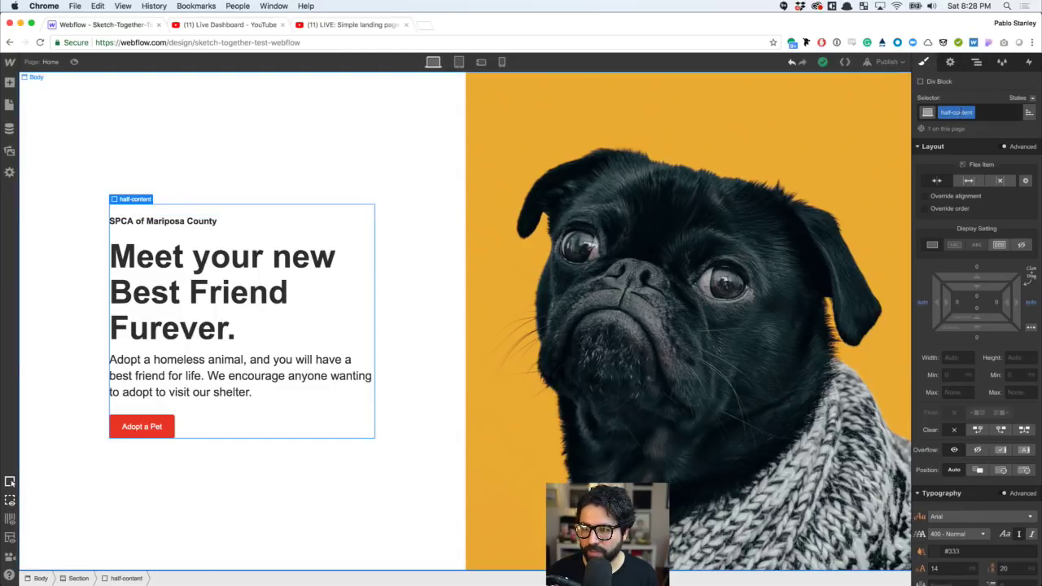
pyautogui.click(971, 112)
pyautogui.click(968, 128)
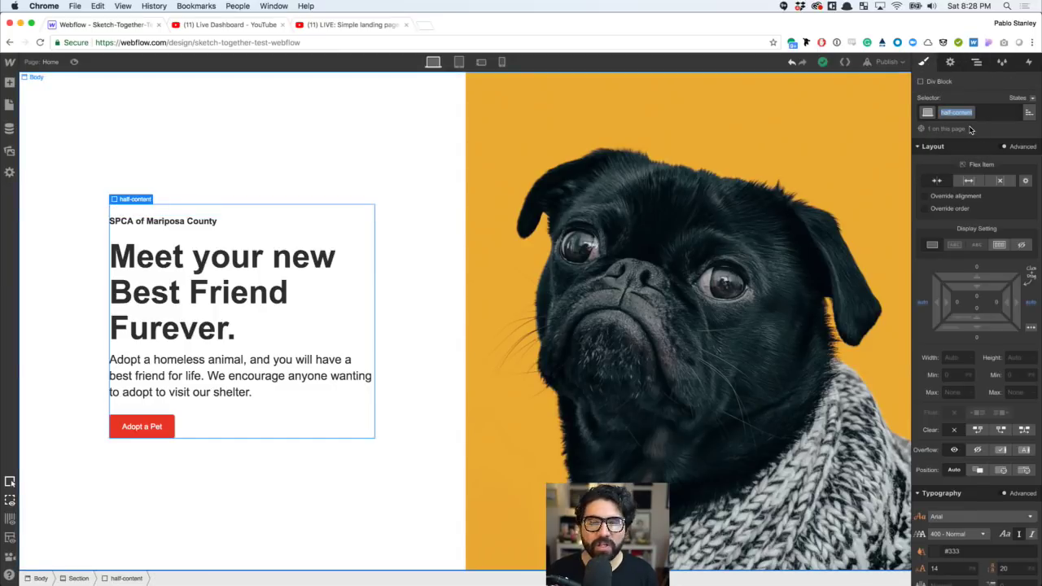
pyautogui.press('BackSpace')
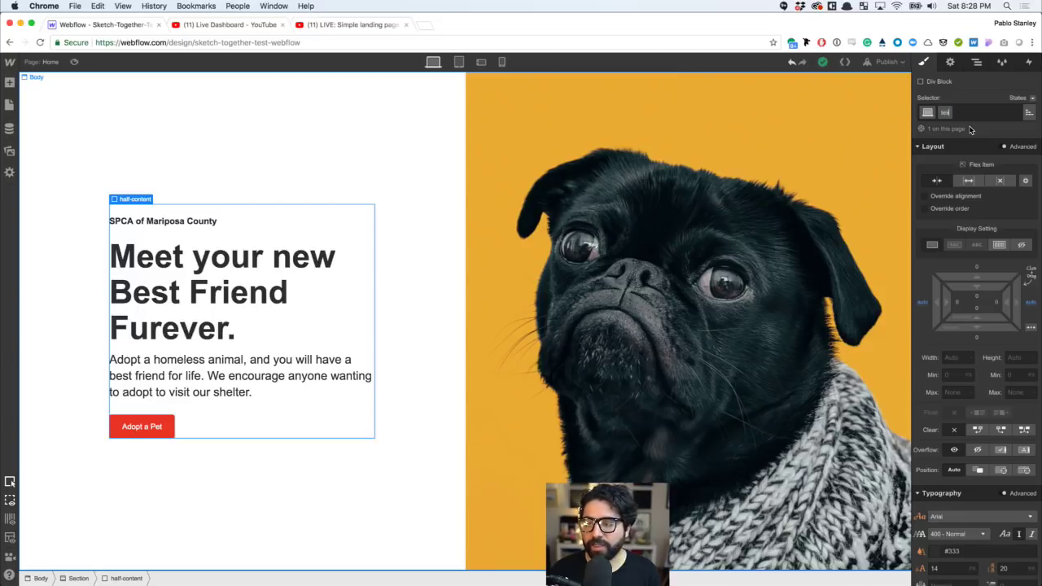
pyautogui.write('text-wra')
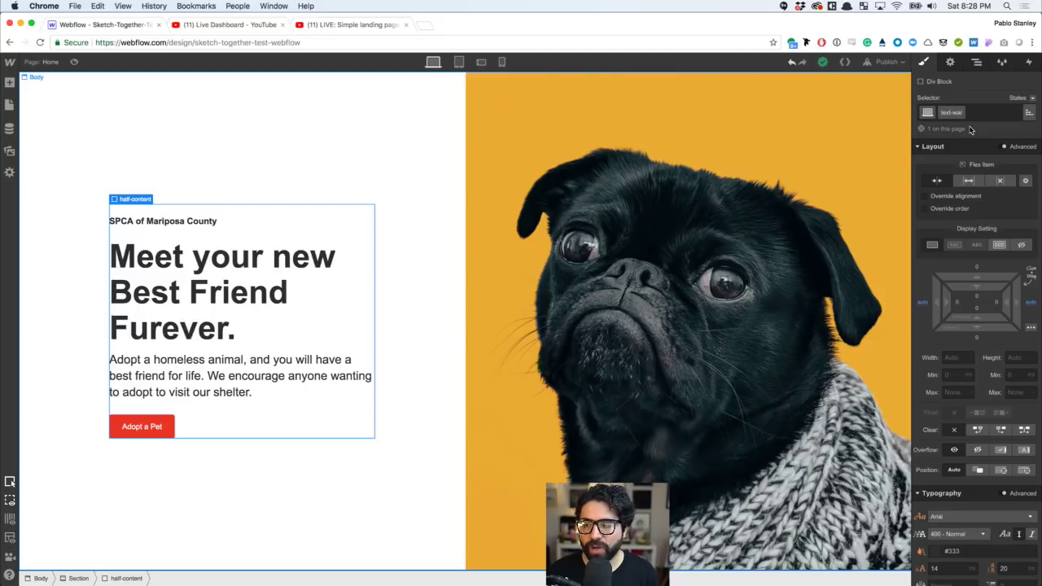
pyautogui.write('pper')
pyautogui.press('Return')
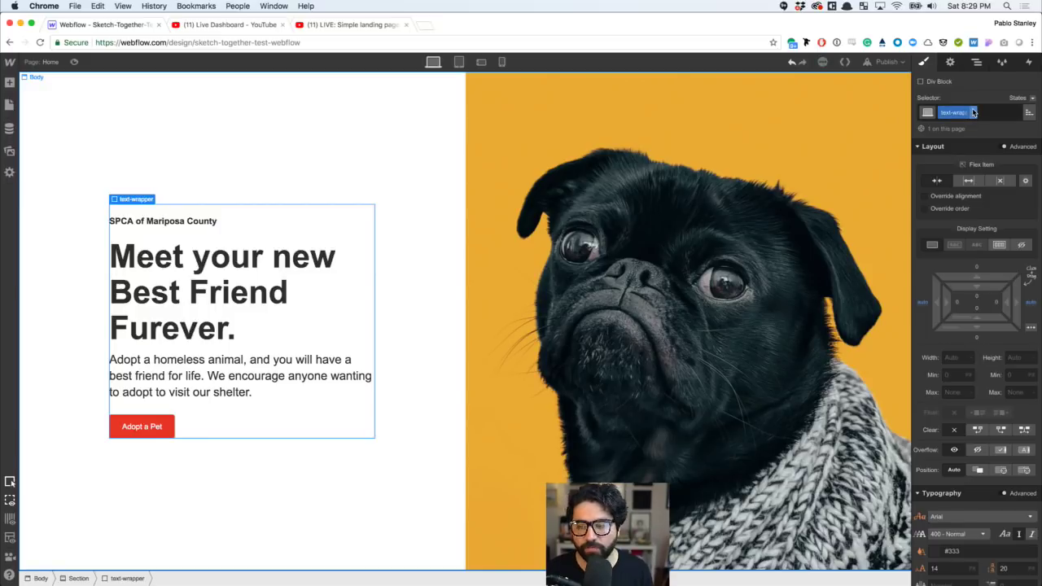
pyautogui.click(1003, 62)
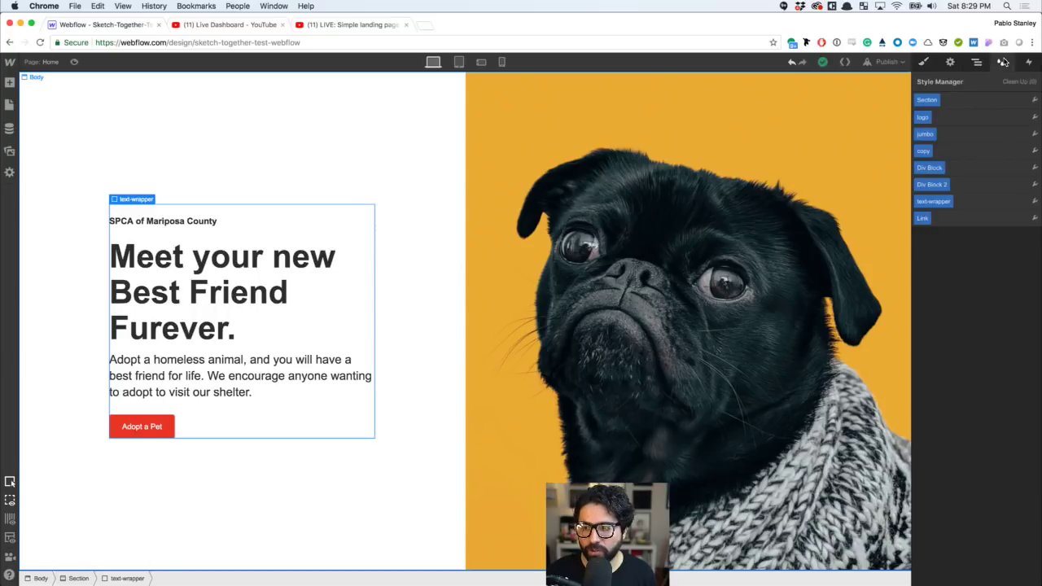
pyautogui.click(1035, 168)
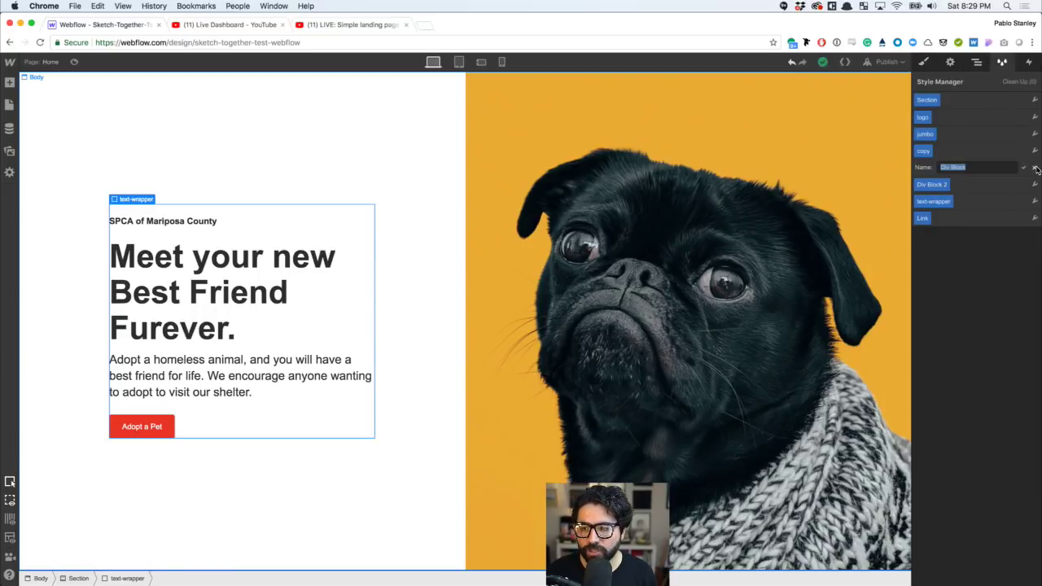
pyautogui.click(923, 62)
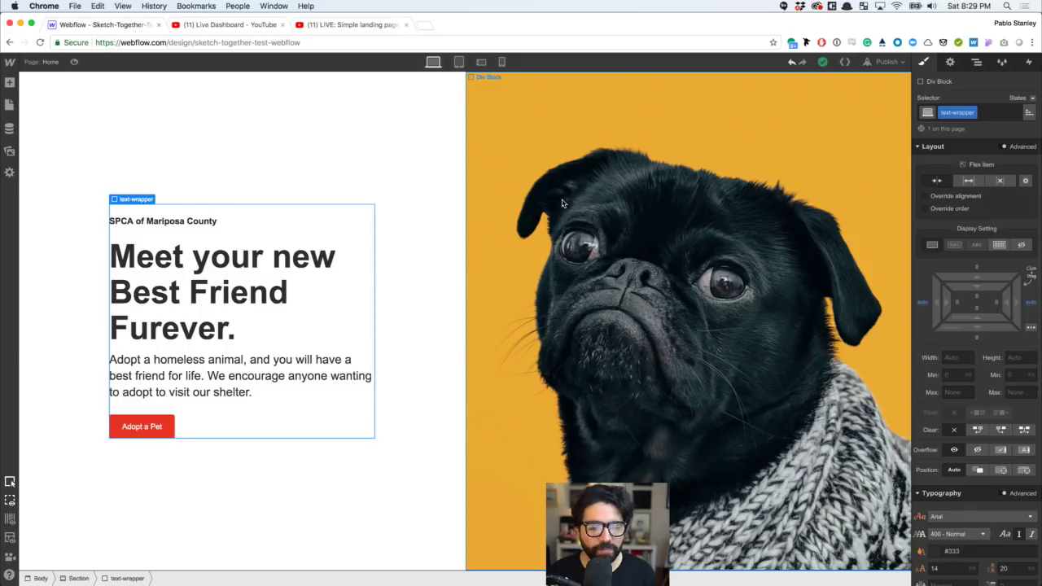
# - Add a new section below the hero section and set its display to flex
pyautogui.click(9, 82)
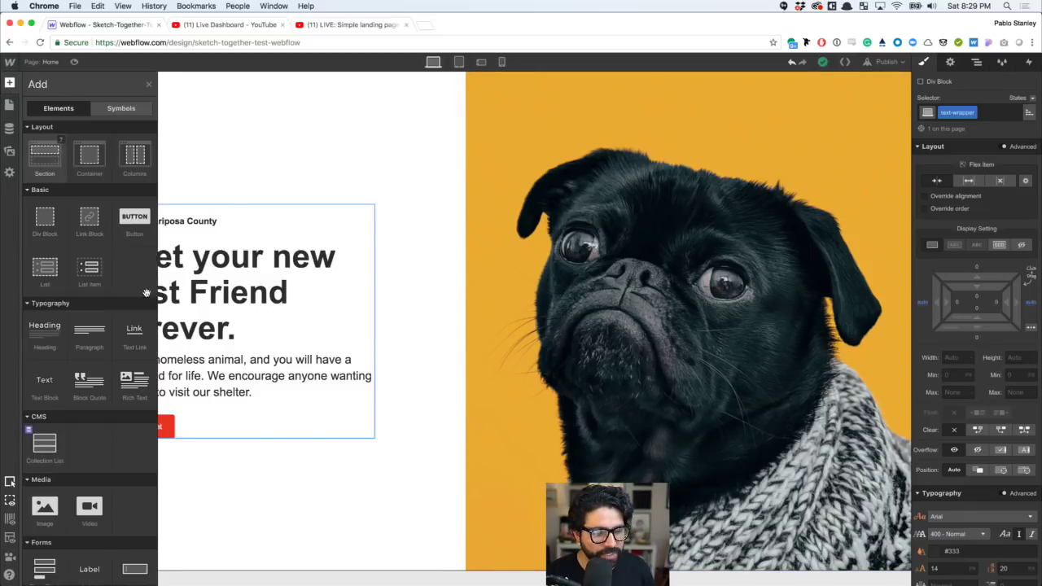
pyautogui.moveTo(51, 157); pyautogui.dragTo(374, 569)
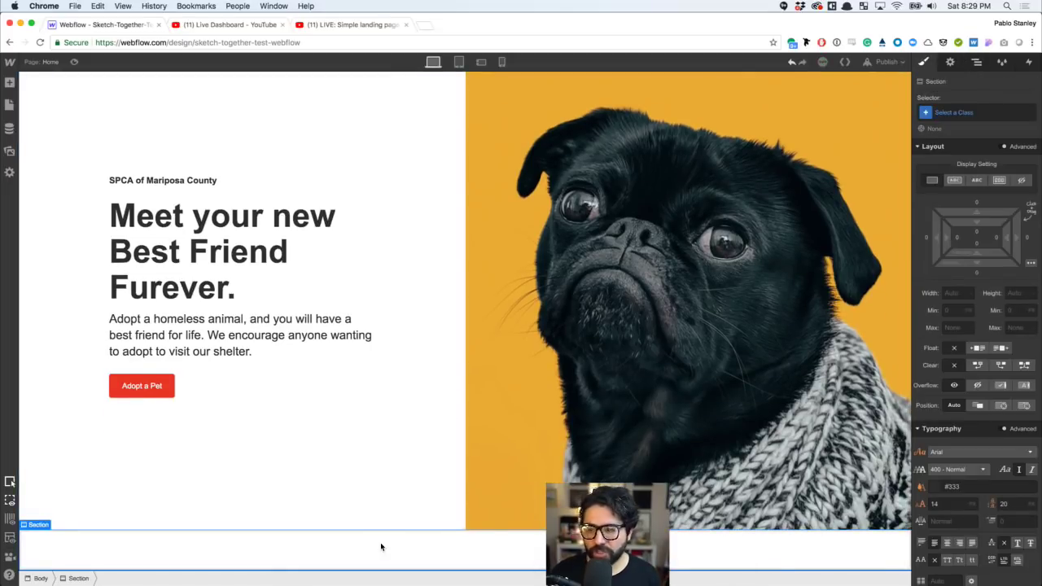
pyautogui.click(1001, 180)
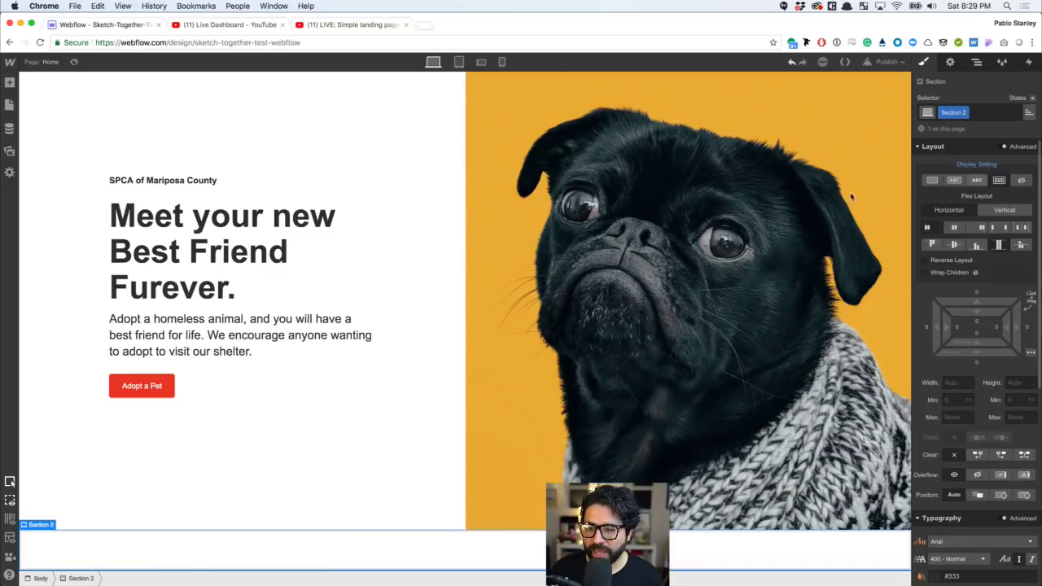
# - Switch to InVision Studio, leave the Color - Primary component and bring up the landing page's volunteer section
pyautogui.press('super+Tab')
pyautogui.press('super+Tab')
pyautogui.press('super+Tab')
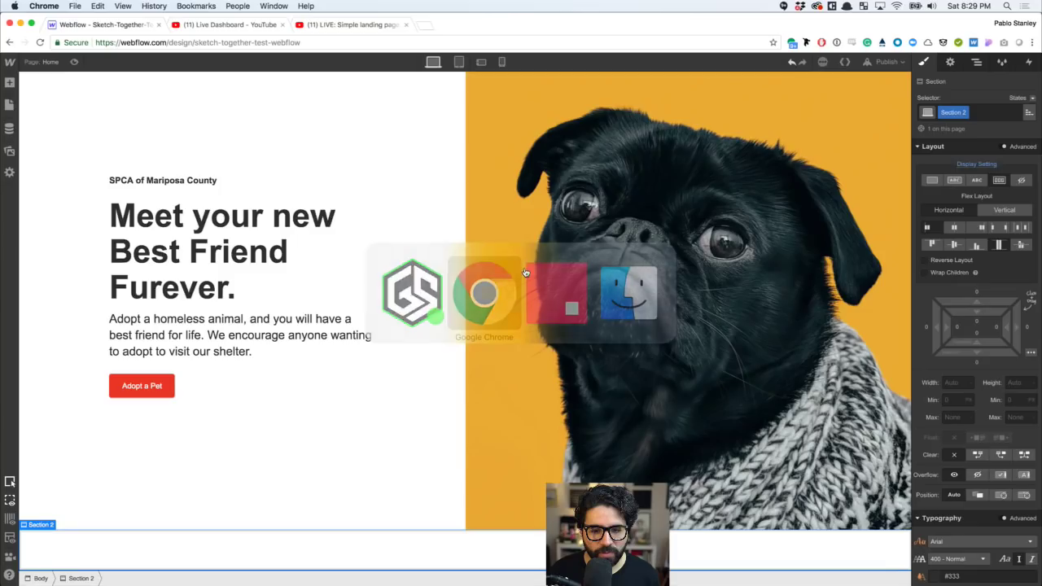
pyautogui.press('Escape')
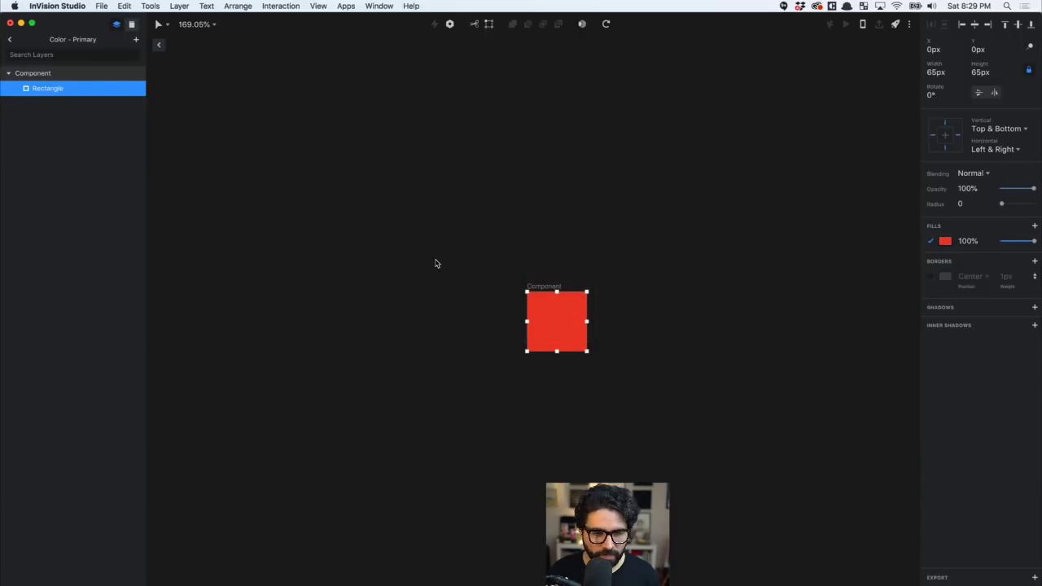
pyautogui.click(159, 46)
pyautogui.click(160, 47)
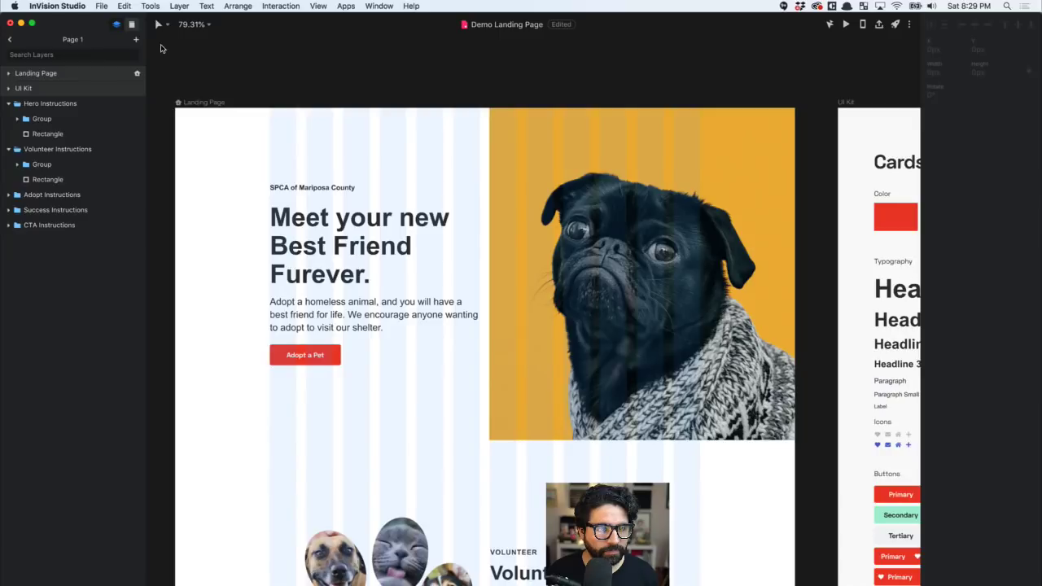
pyautogui.scroll(-8, 365, 69)
pyautogui.hscroll(2, 365, 69)
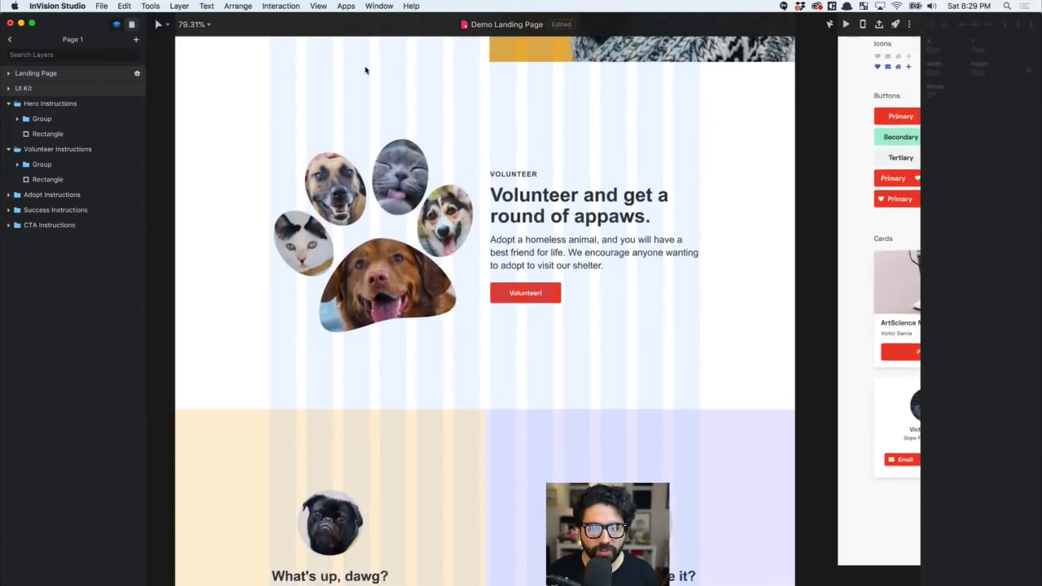
# - Examine the layer structure of the Volunteer Section, including its Content group, Volunteer Pic and Info containers
pyautogui.click(311, 139)
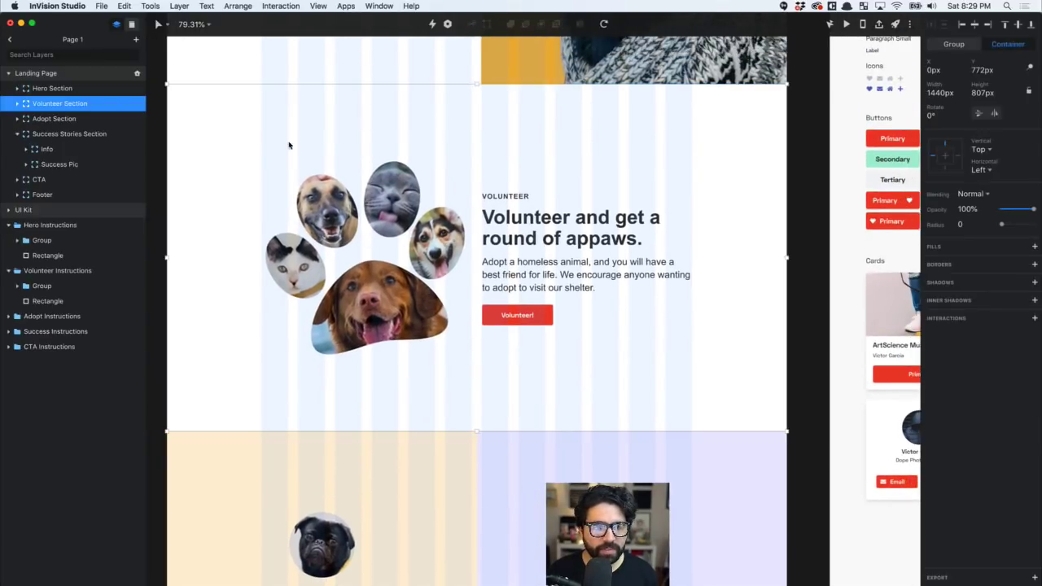
pyautogui.click(17, 104)
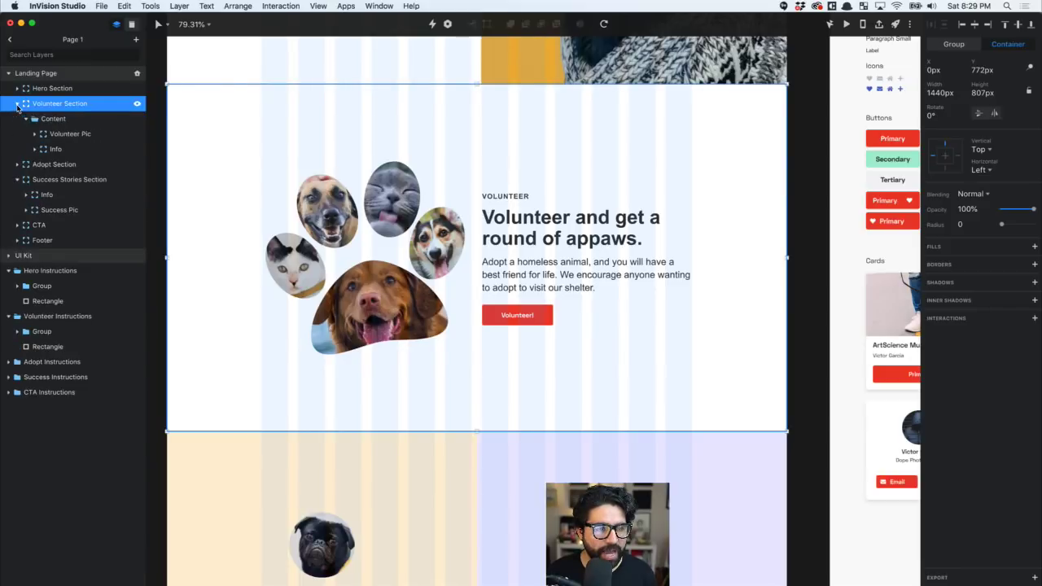
pyautogui.click(34, 120)
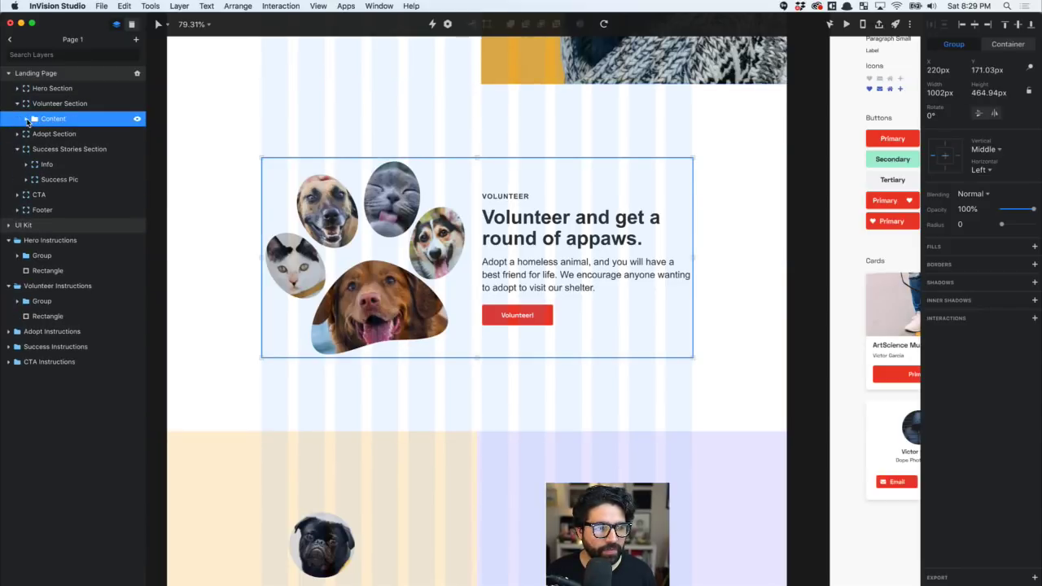
pyautogui.click(26, 119)
pyautogui.click(67, 135)
pyautogui.click(67, 150)
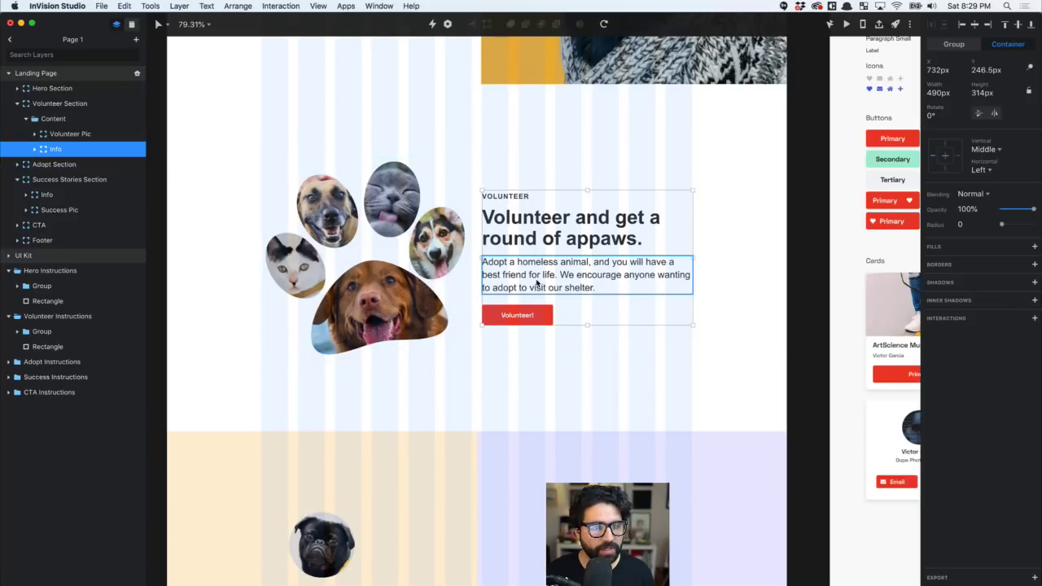
pyautogui.press('super+Tab')
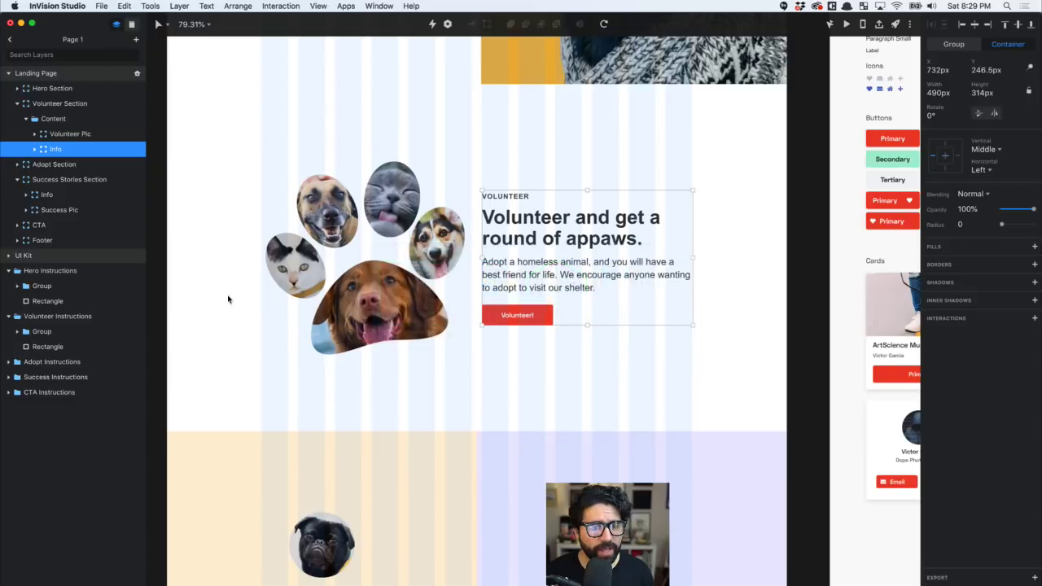
# - Inspect the Volunteer Section's picture container against its Info container and check the volunteer headline's text settings
pyautogui.click(47, 104)
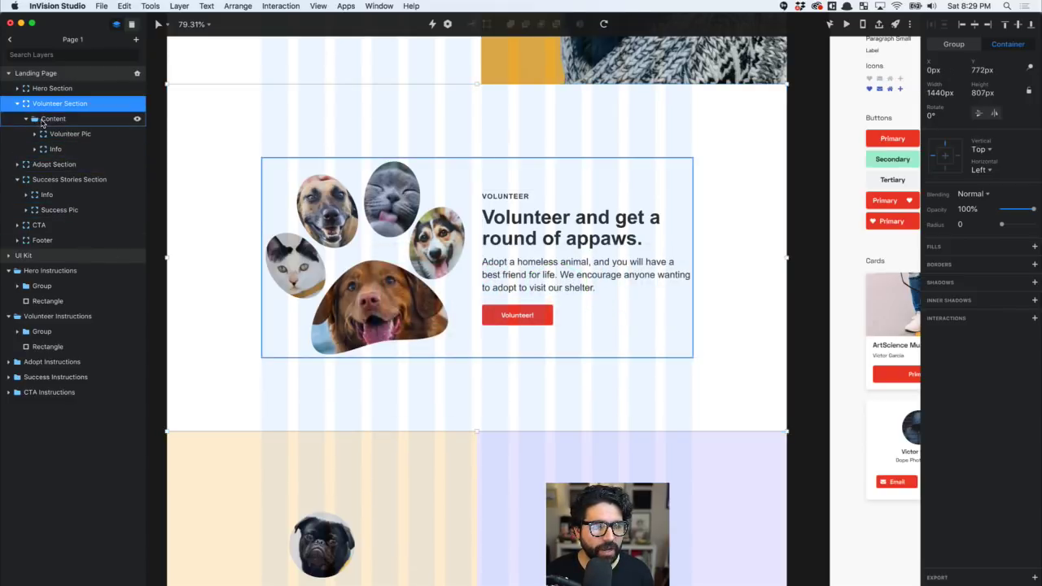
pyautogui.click(51, 134)
pyautogui.keyDown('shift'); pyautogui.click(52, 151); pyautogui.keyUp('shift')
pyautogui.keyDown('shift'); pyautogui.click(54, 150); pyautogui.keyUp('shift')
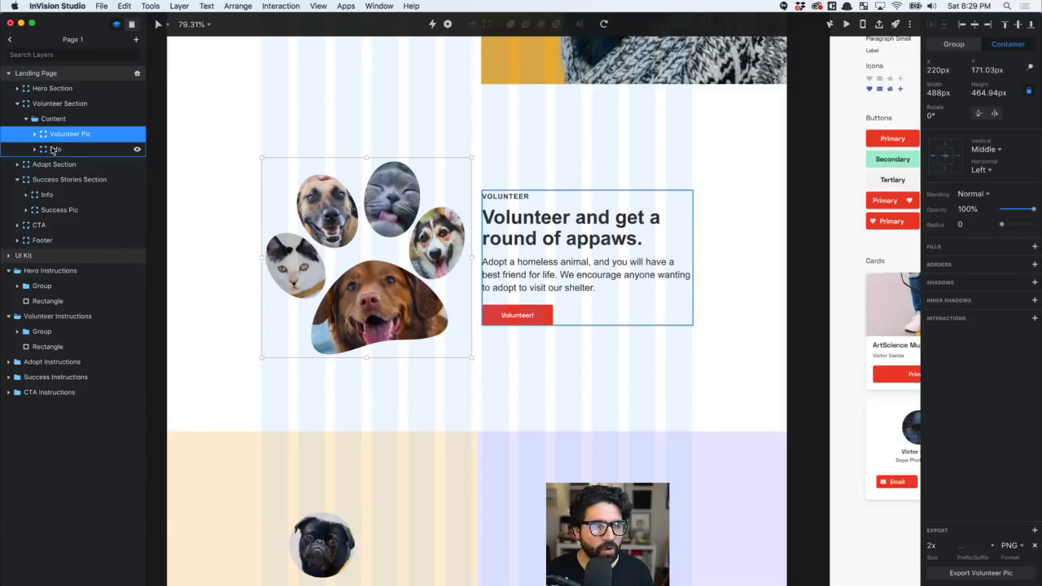
pyautogui.keyDown('shift'); pyautogui.click(56, 149); pyautogui.keyUp('shift')
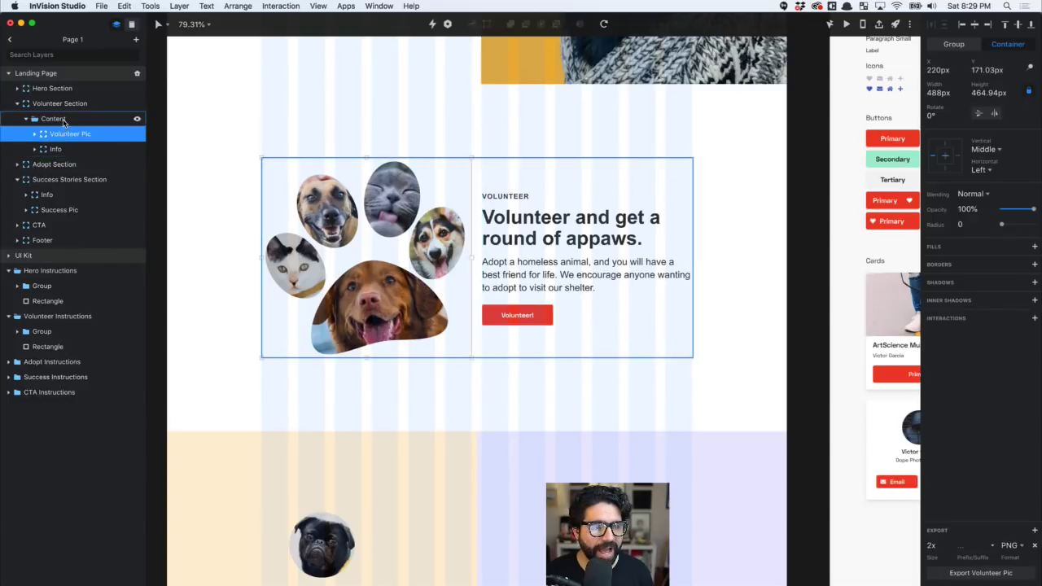
pyautogui.keyDown('shift'); pyautogui.click(58, 149); pyautogui.keyUp('shift')
pyautogui.keyDown('shift'); pyautogui.click(62, 150); pyautogui.keyUp('shift')
pyautogui.keyDown('shift'); pyautogui.click(62, 150); pyautogui.keyUp('shift')
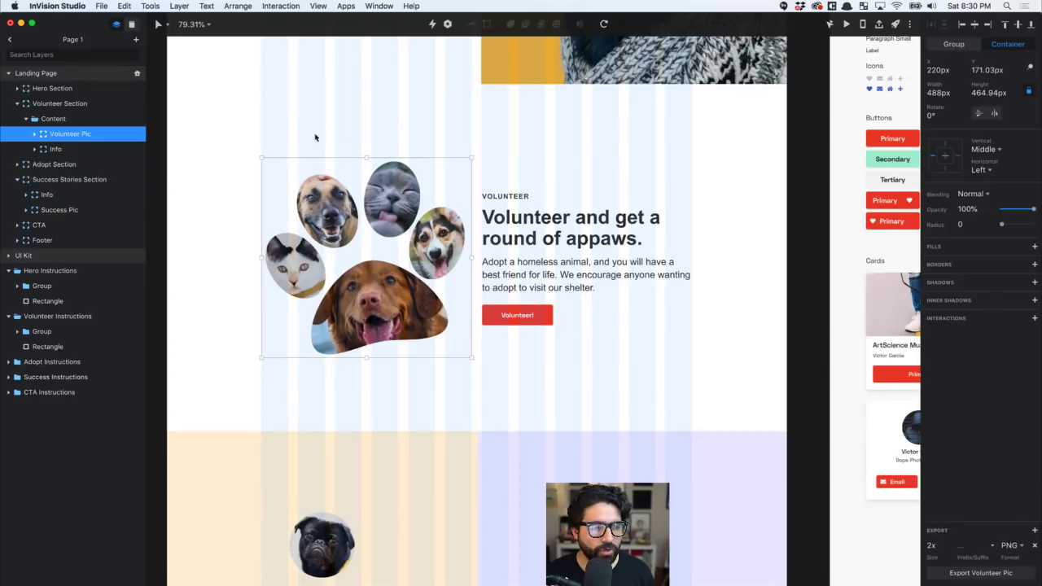
pyautogui.click(547, 218)
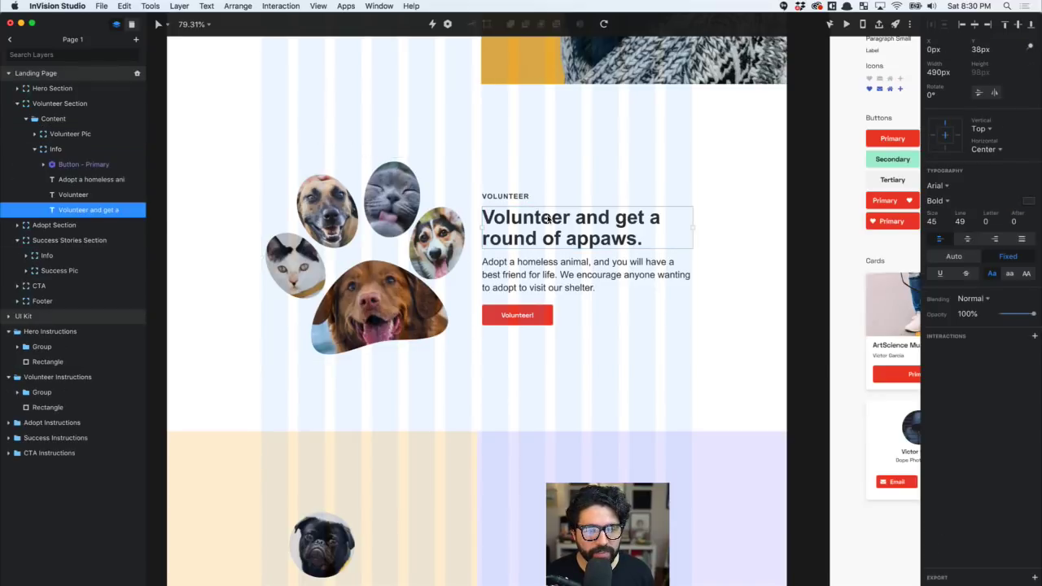
# - Return to Webflow, add a div block inside Section 2 and nest a second div block within it
pyautogui.press('super+Tab')
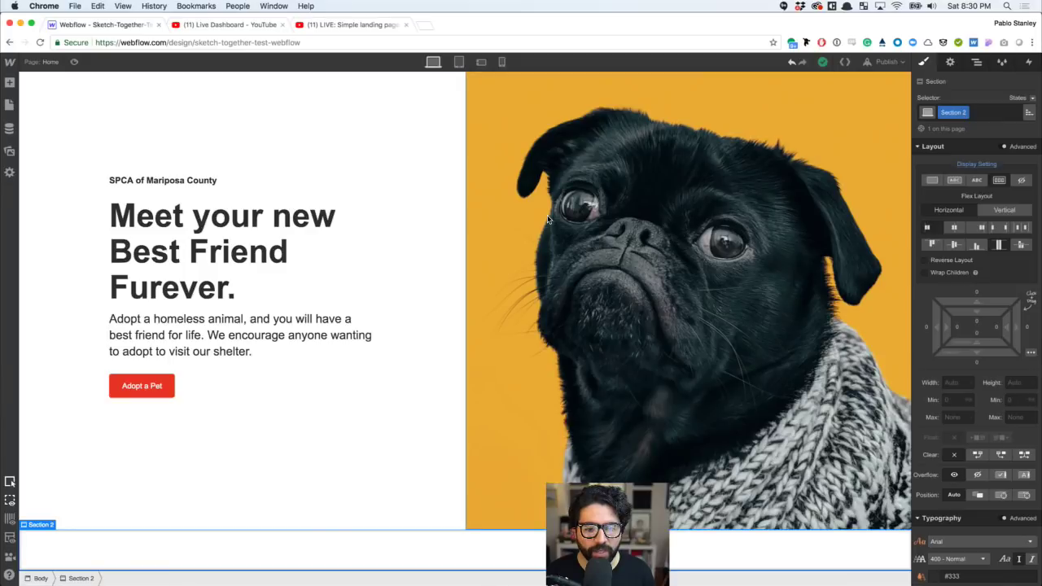
pyautogui.click(10, 82)
pyautogui.moveTo(50, 234); pyautogui.dragTo(291, 560)
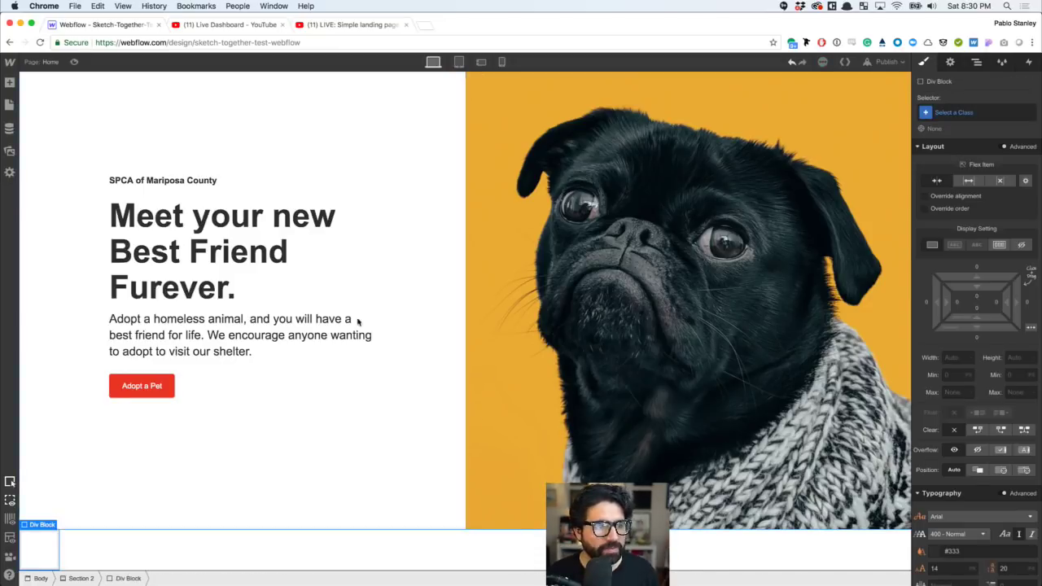
pyautogui.click(12, 84)
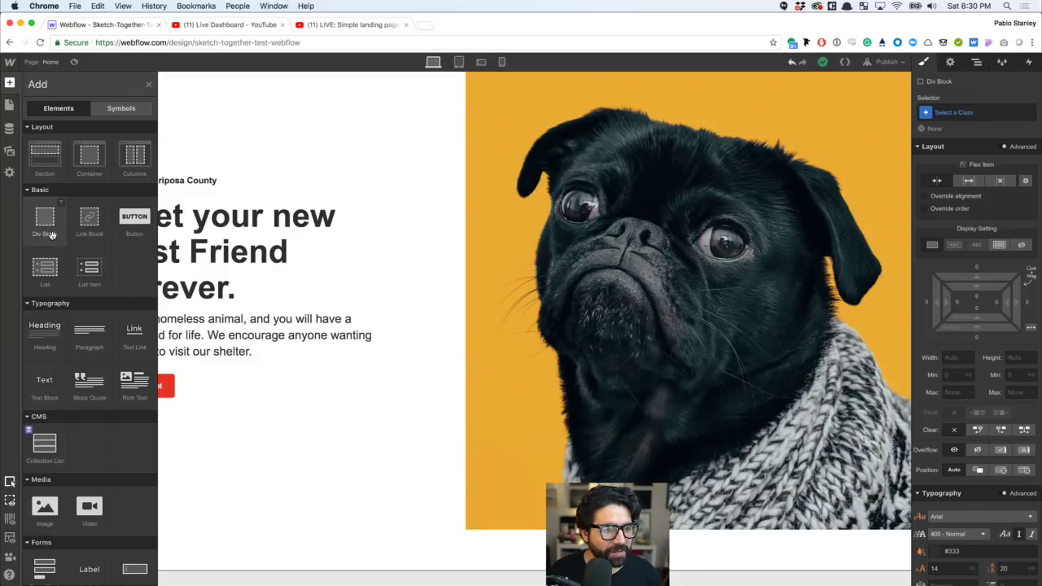
pyautogui.moveTo(46, 230); pyautogui.dragTo(297, 508)
pyautogui.moveTo(110, 538); pyautogui.dragTo(49, 555)
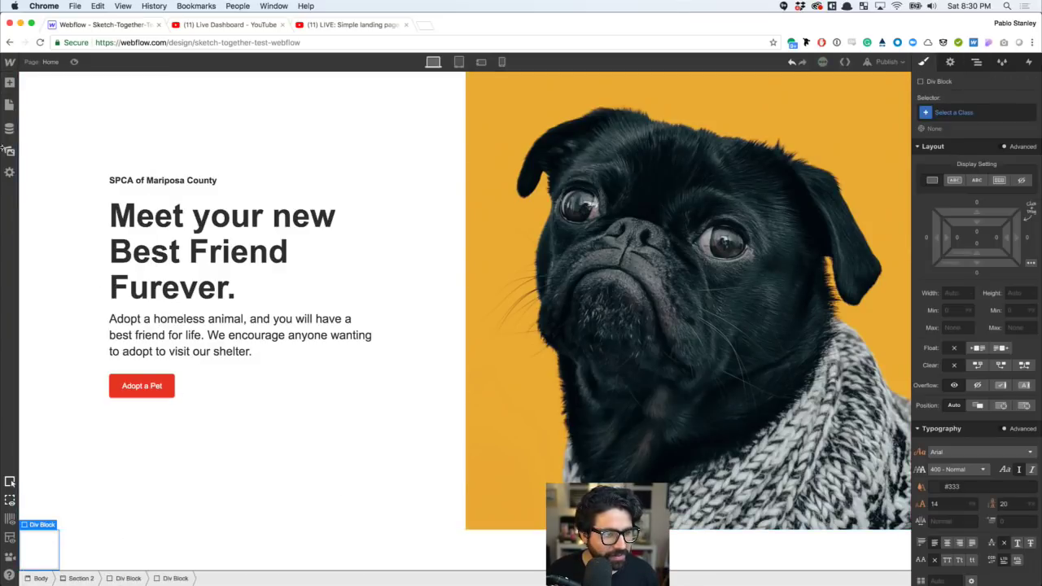
# - Add another div block, make it a sibling of the nested one, and select the outer div block in Section 2
pyautogui.click(10, 82)
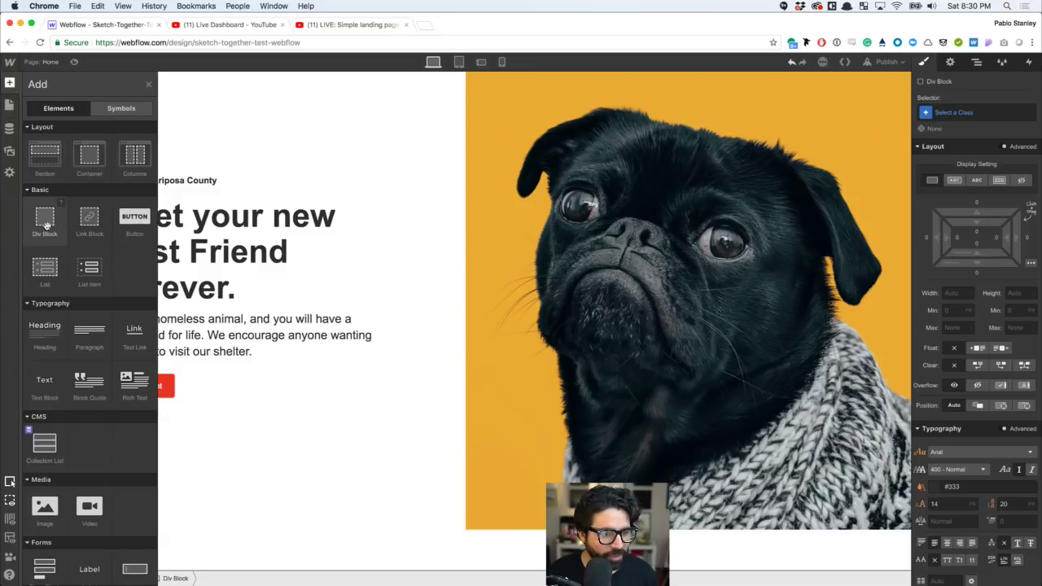
pyautogui.moveTo(49, 224); pyautogui.dragTo(59, 558)
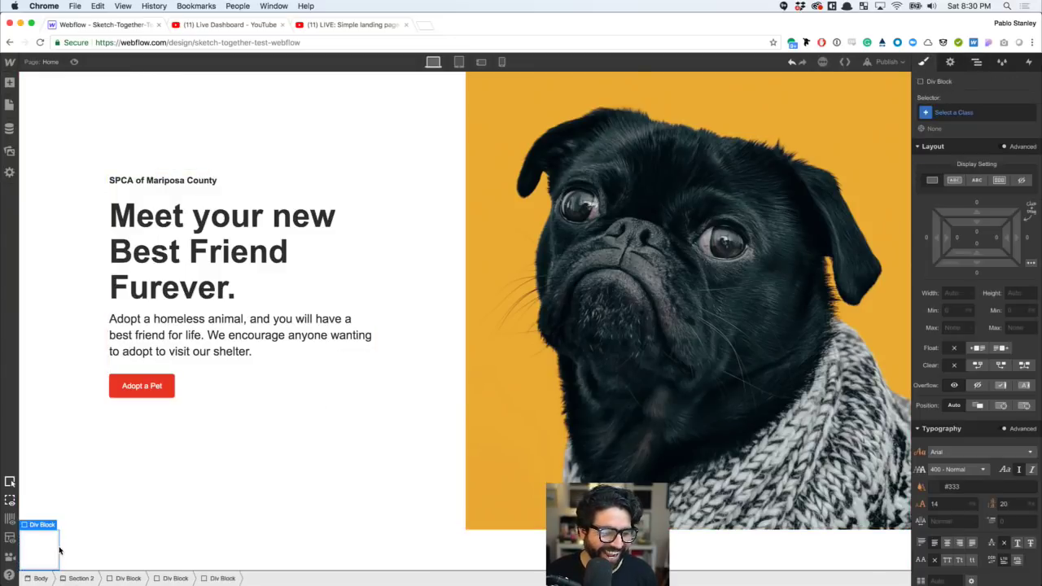
pyautogui.click(976, 61)
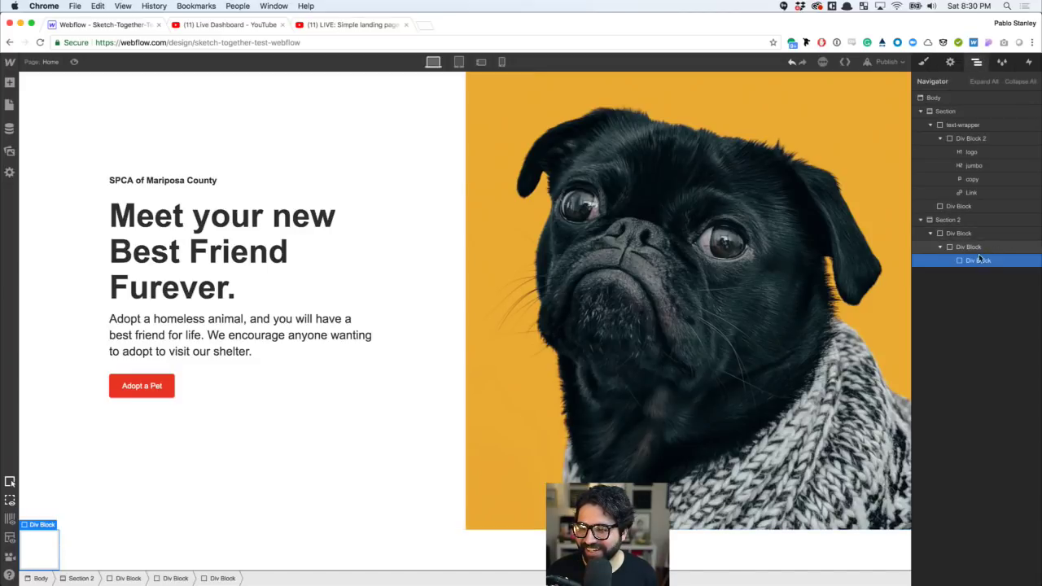
pyautogui.moveTo(976, 262); pyautogui.dragTo(950, 272)
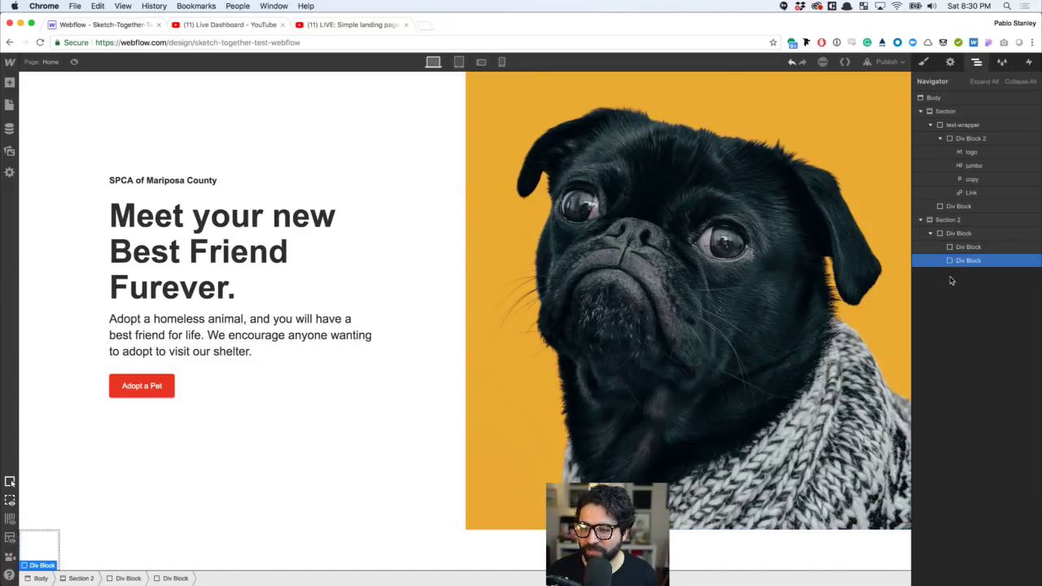
pyautogui.click(958, 233)
pyautogui.scroll(-1, 252, 486)
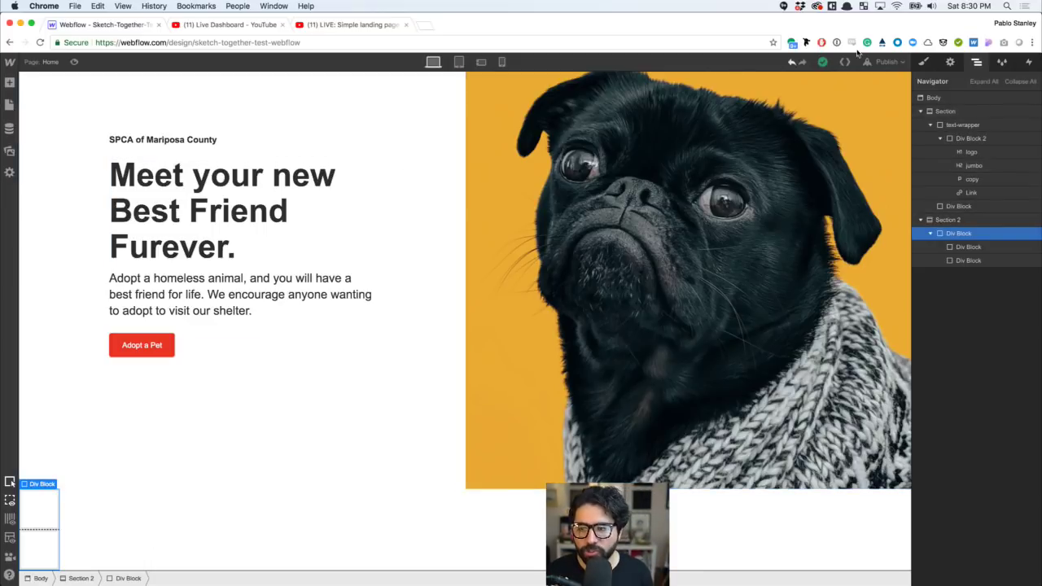
# - Make the outer div block in Section 2 a horizontal flex container with space-around justification and centred alignment
pyautogui.click(927, 63)
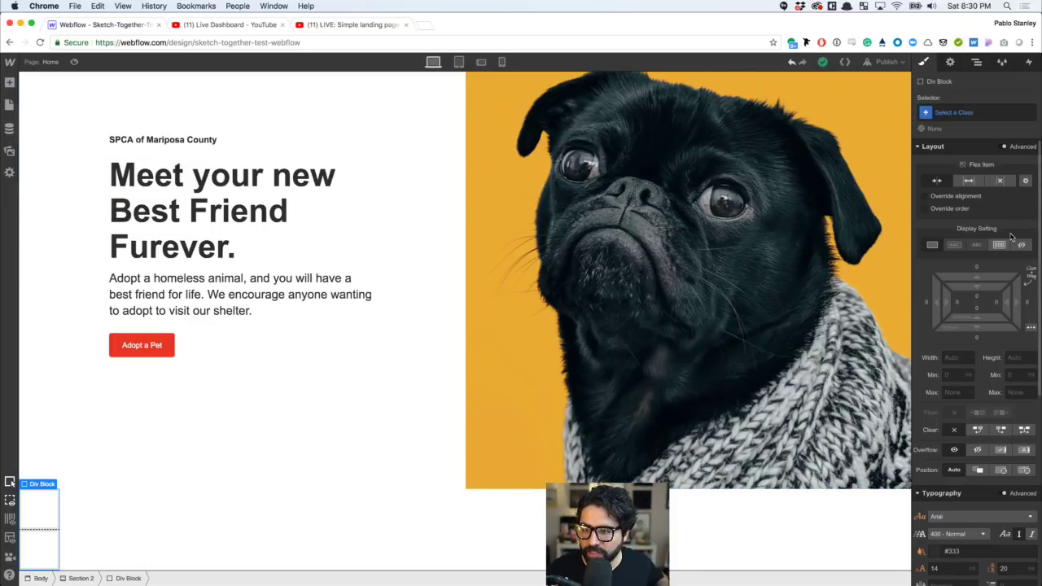
pyautogui.click(1000, 245)
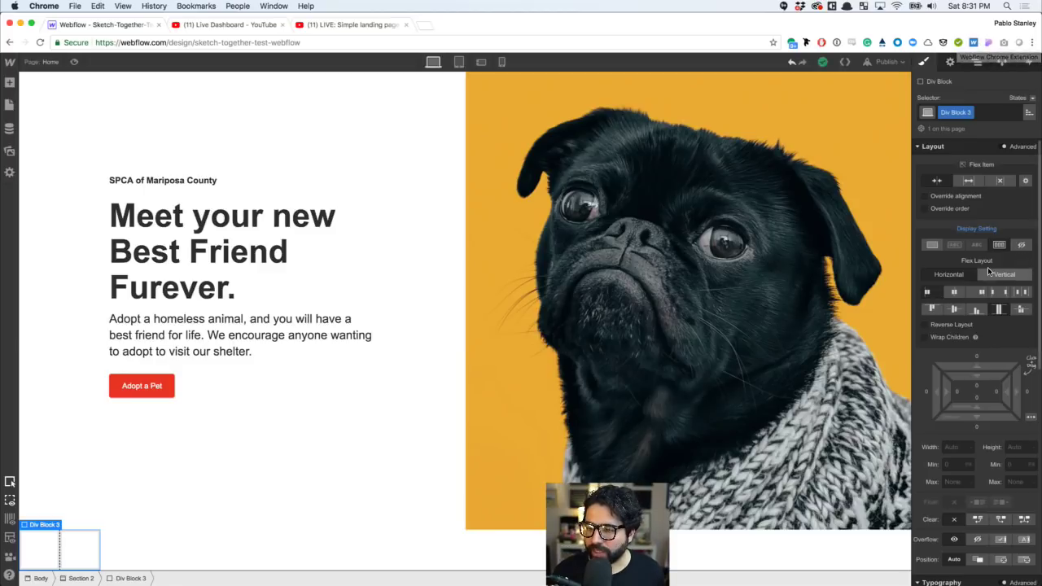
pyautogui.click(1026, 293)
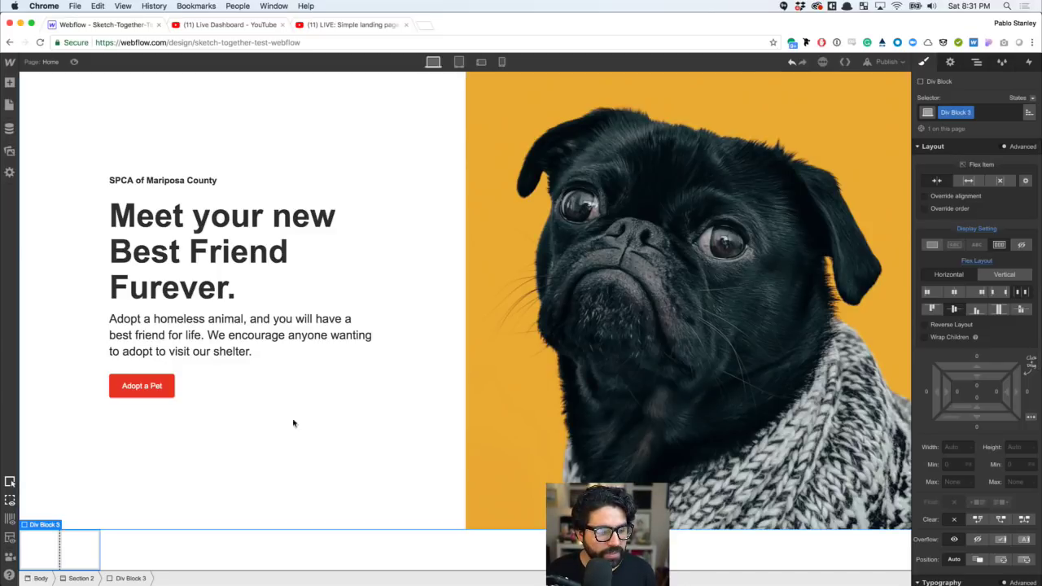
# - Place the volunteer paw image from the assets into the first nested div block and mark it as HiDPI
pyautogui.click(44, 554)
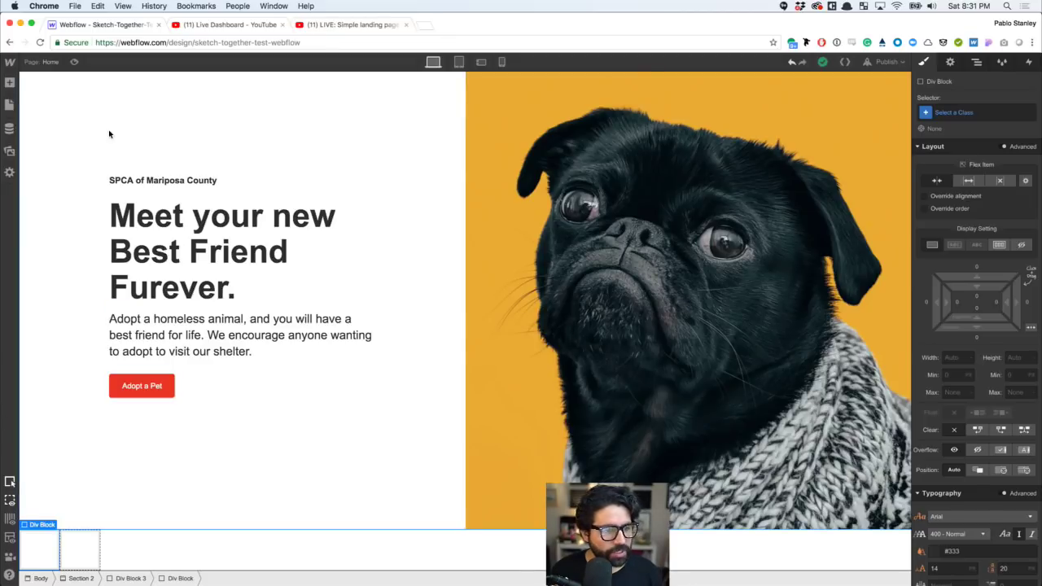
pyautogui.click(12, 85)
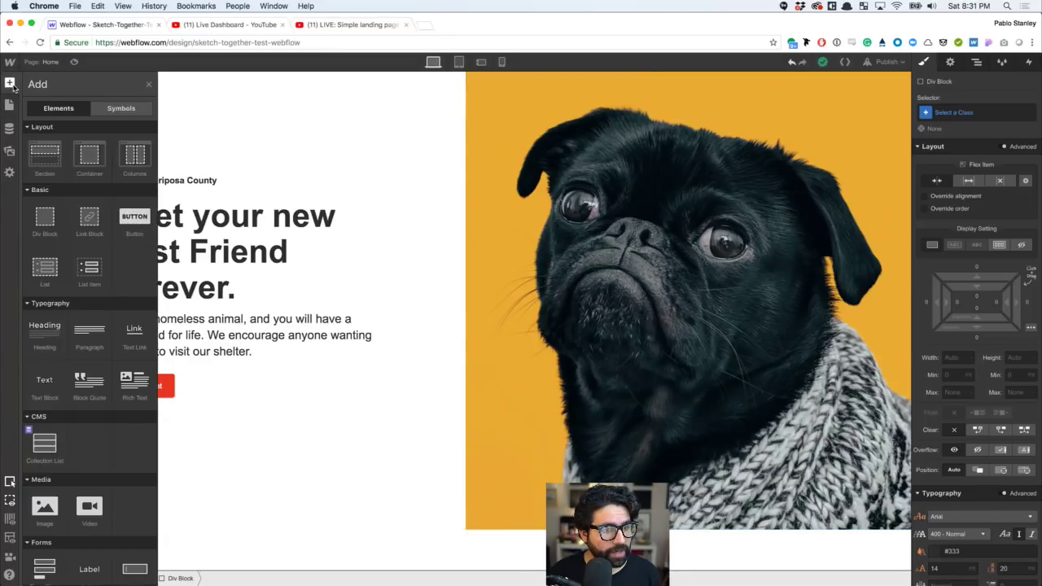
pyautogui.click(11, 84)
pyautogui.click(10, 152)
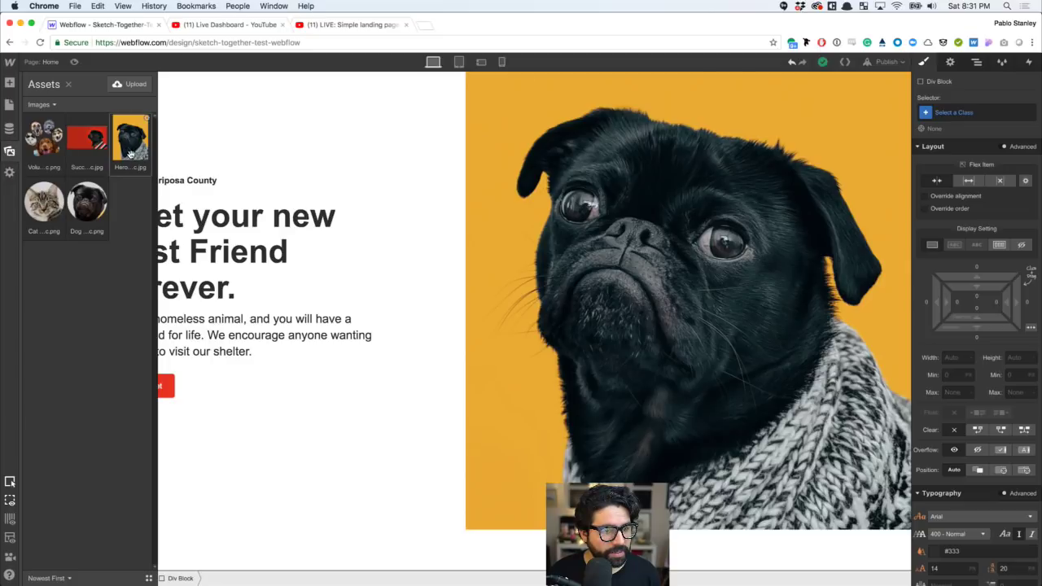
pyautogui.moveTo(47, 149); pyautogui.dragTo(41, 551)
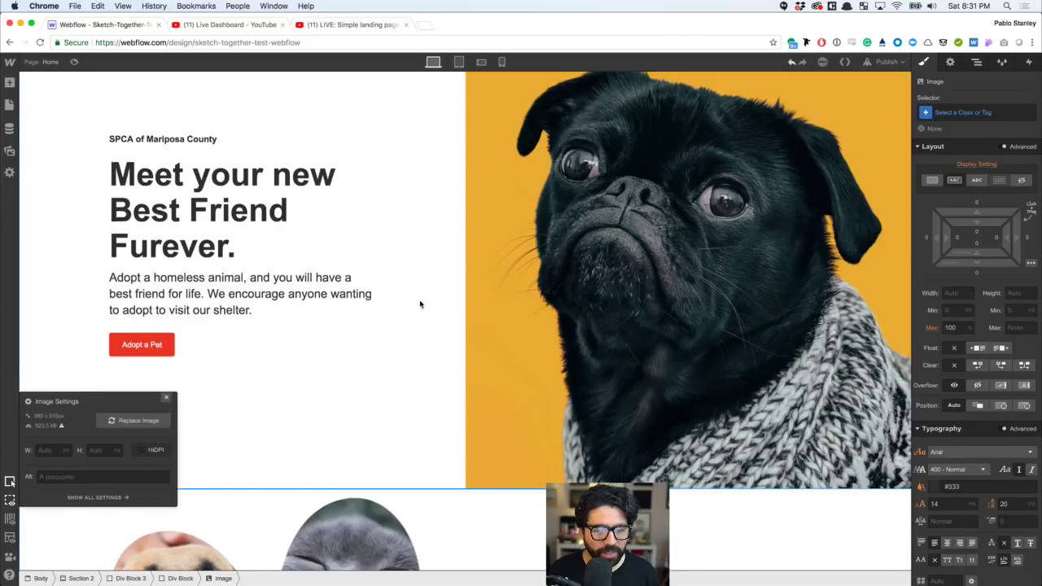
pyautogui.scroll(-5, 420, 302)
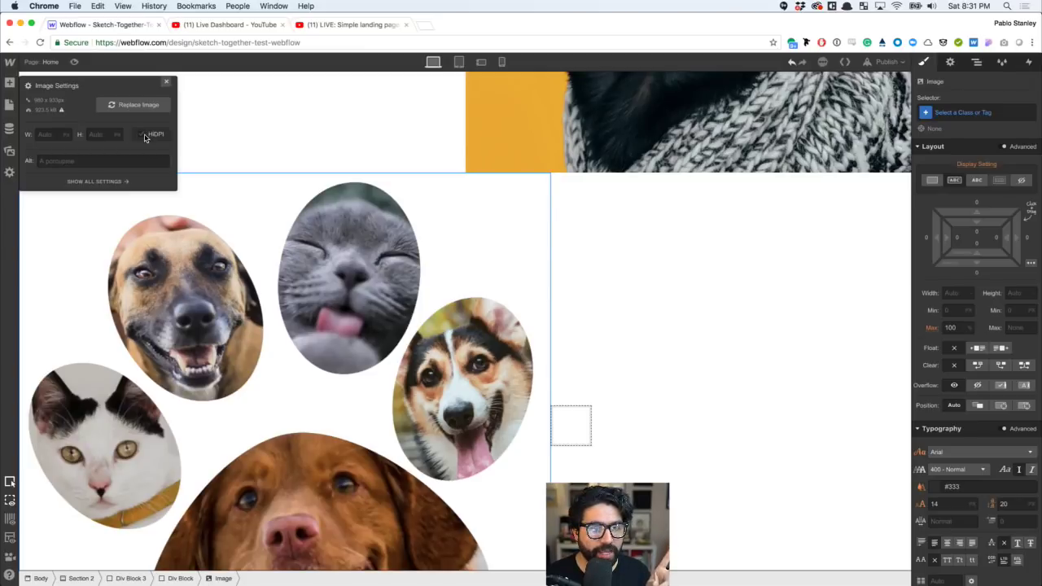
pyautogui.click(142, 136)
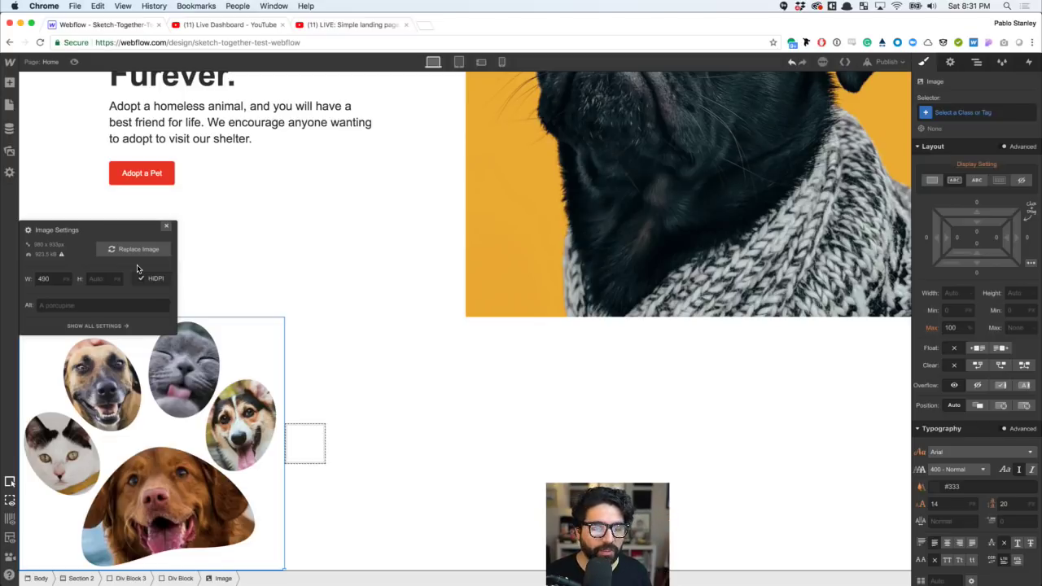
# - Copy the hero headline "Meet your new Best Friend Furever." into the second nested div block of Section 2
pyautogui.click(309, 450)
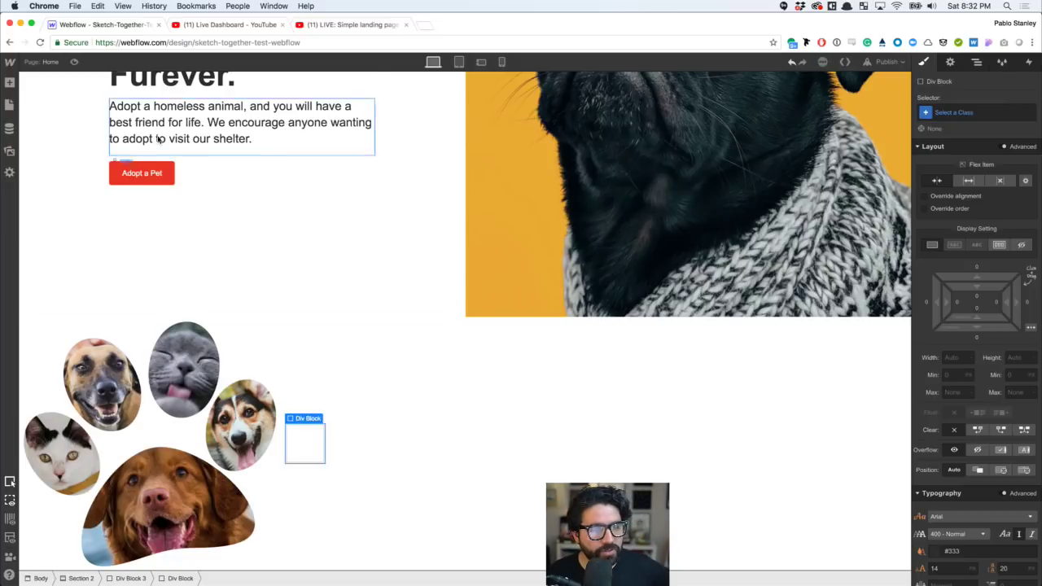
pyautogui.scroll(5, 193, 166)
pyautogui.click(193, 167)
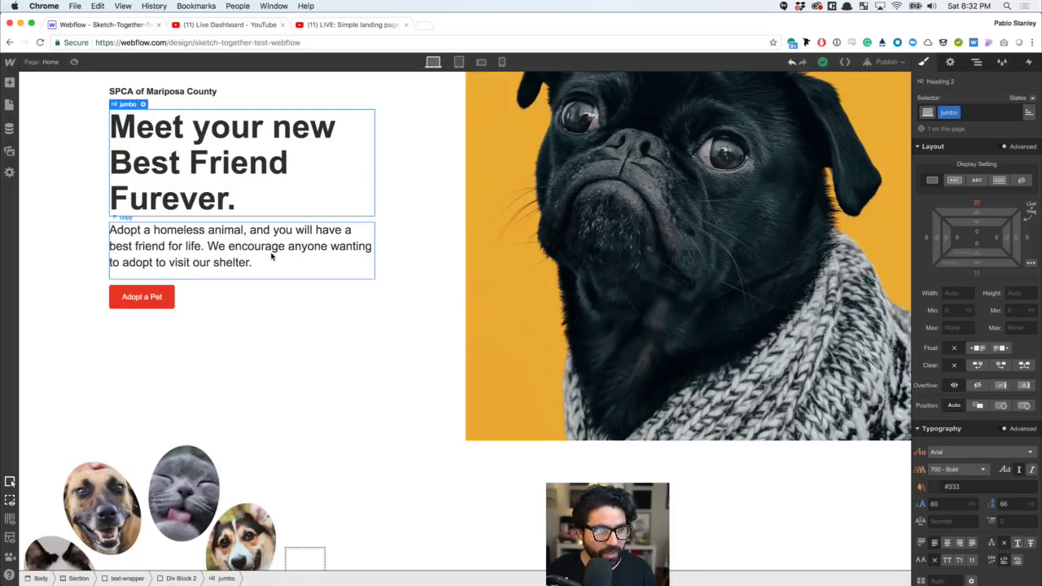
pyautogui.scroll(-5, 272, 258)
pyautogui.click(310, 431)
pyautogui.press('cmd+v')
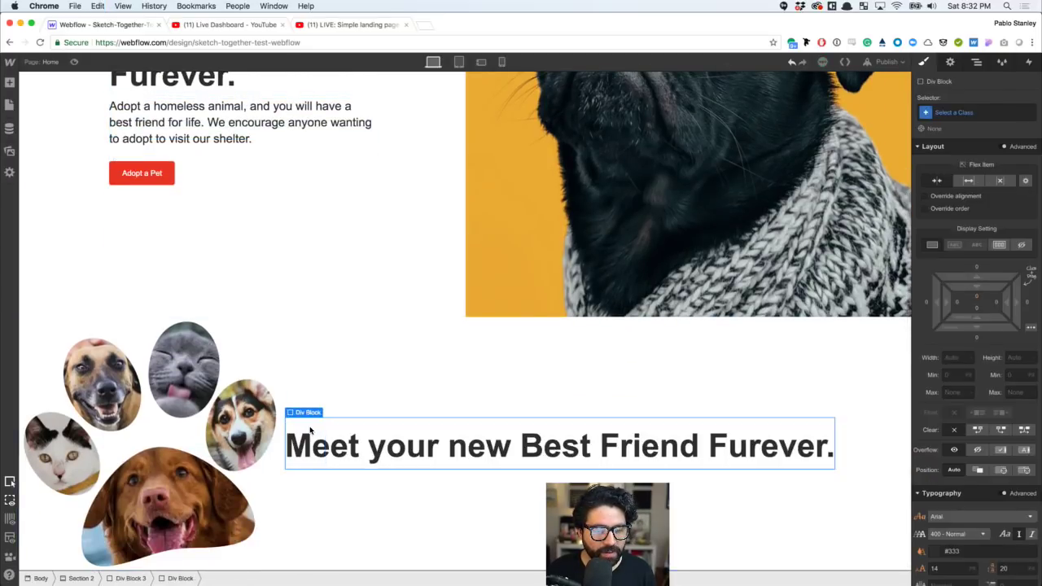
# - Copy the hero paragraph and paste it below the duplicated headline in Section 2
pyautogui.scroll(5, 271, 331)
pyautogui.click(315, 291)
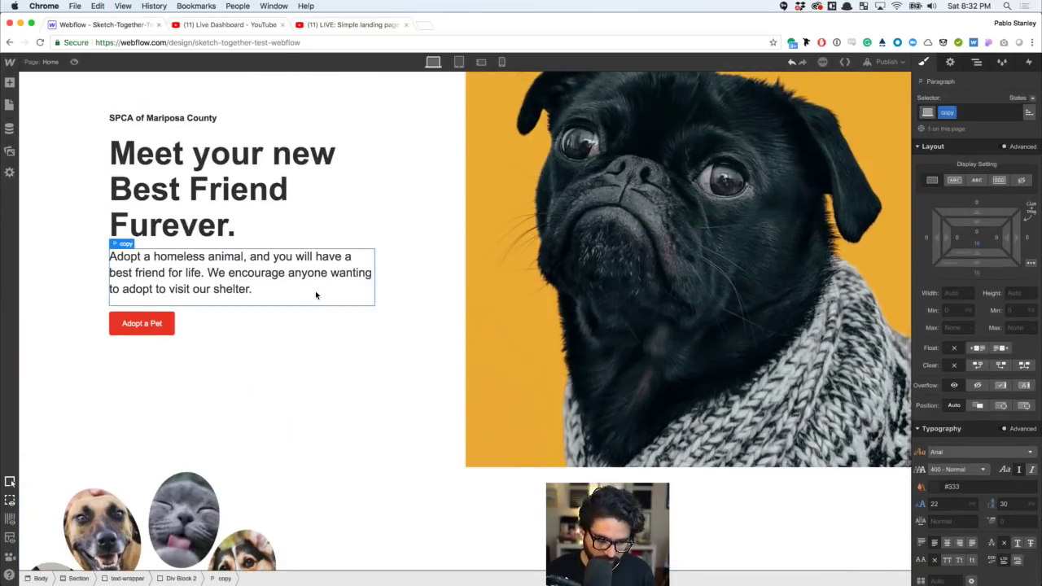
pyautogui.scroll(-5, 315, 290)
pyautogui.click(358, 454)
pyautogui.press('cmd+v')
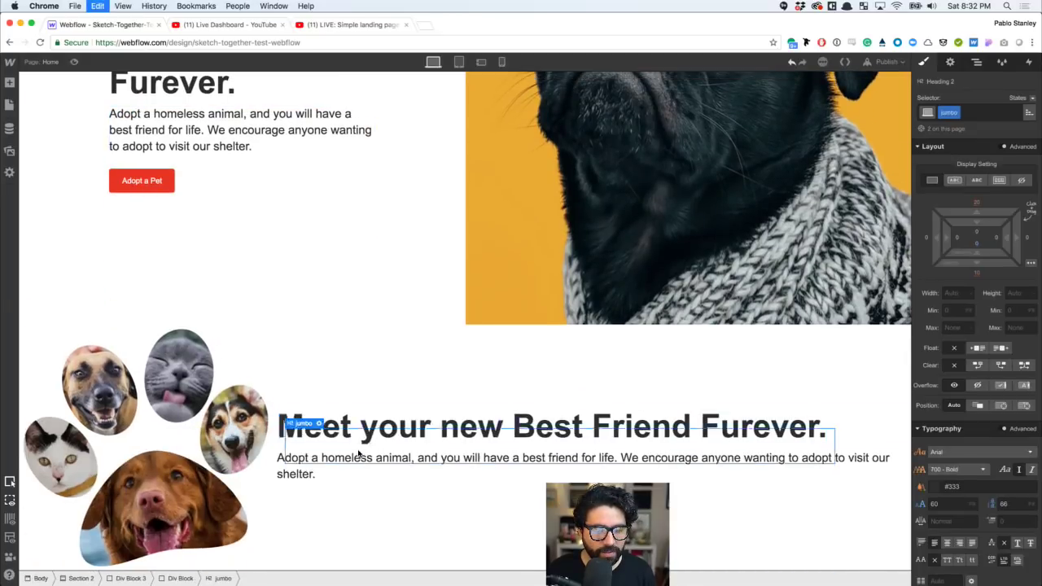
# - Copy the hero's Adopt a Pet button and paste it below the duplicated paragraph in Section 2
pyautogui.click(166, 190)
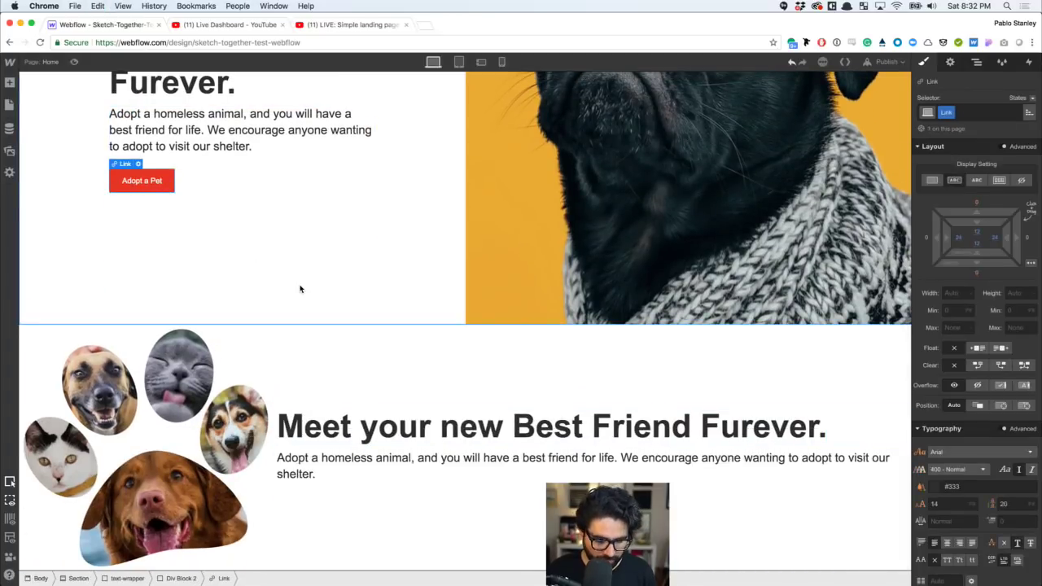
pyautogui.click(303, 477)
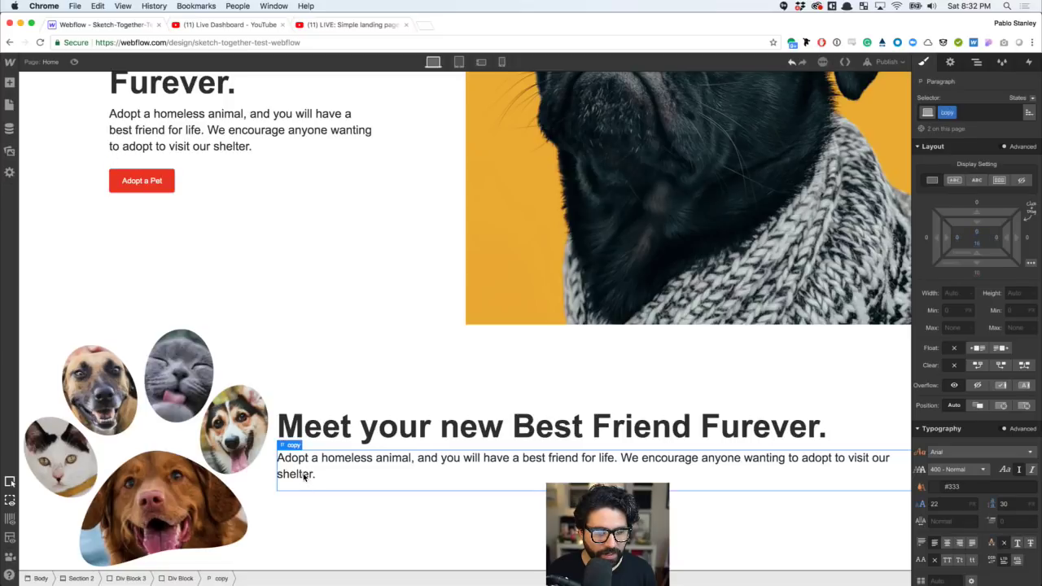
pyautogui.press('cmd+v')
pyautogui.scroll(5, 372, 380)
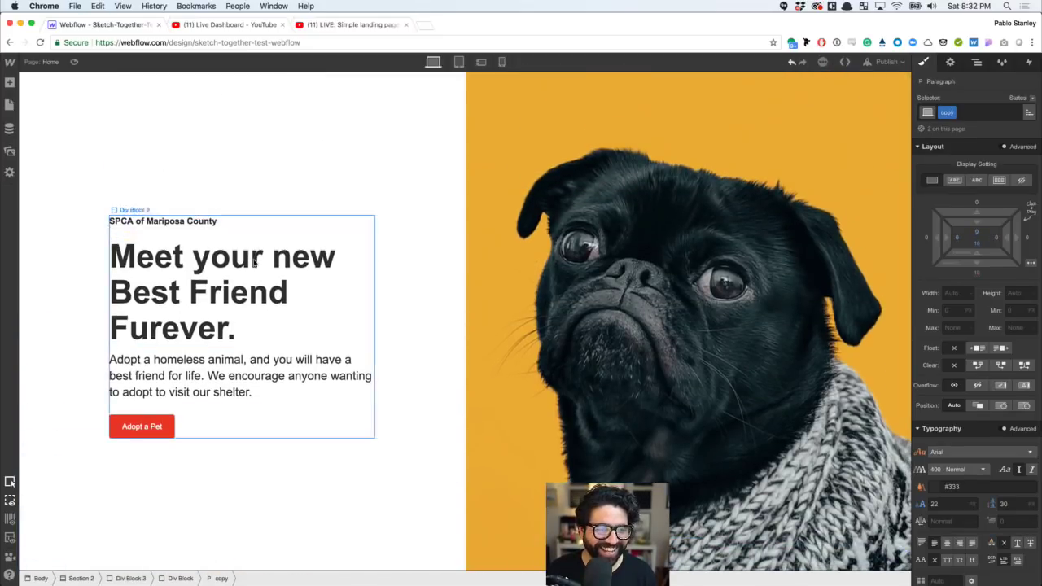
pyautogui.scroll(-3, 304, 332)
# - Copy the volunteer headline from InVision Studio and replace the Section 2 headline in Webflow with "Volunteer and get a round of appaws."
pyautogui.click(343, 423)
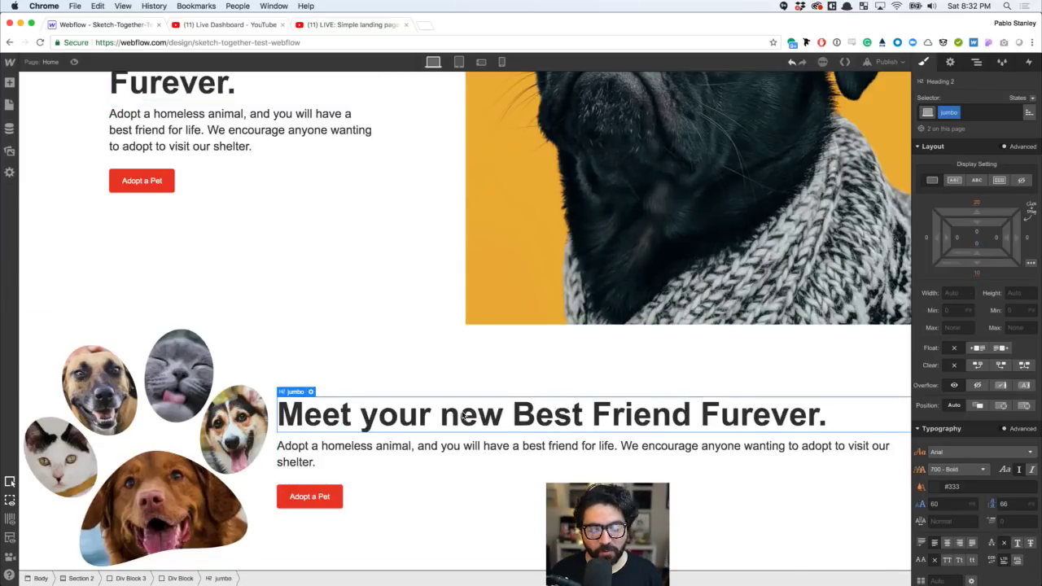
pyautogui.press('super+Tab')
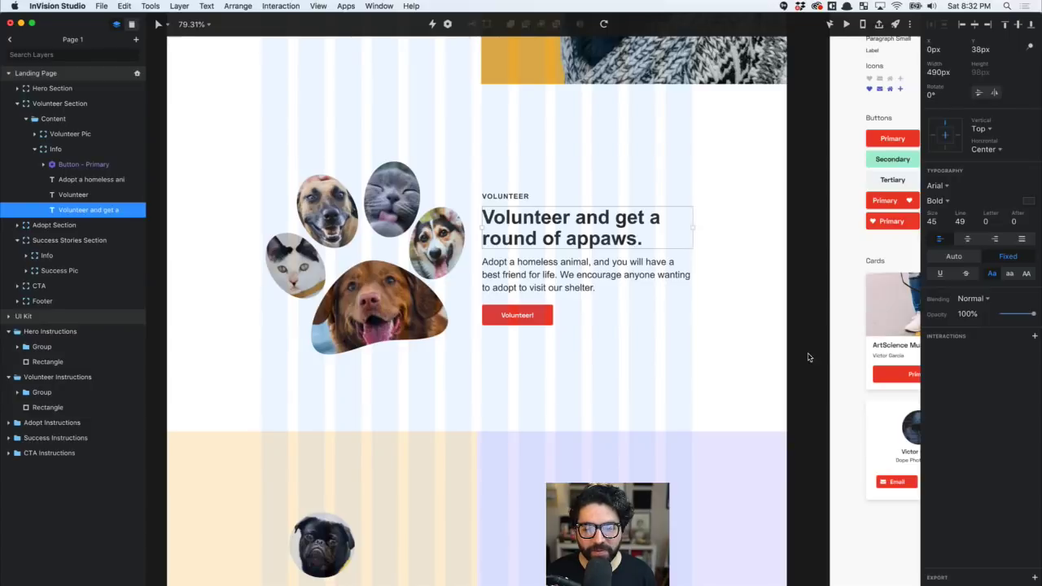
pyautogui.click(590, 156)
pyautogui.click(567, 221)
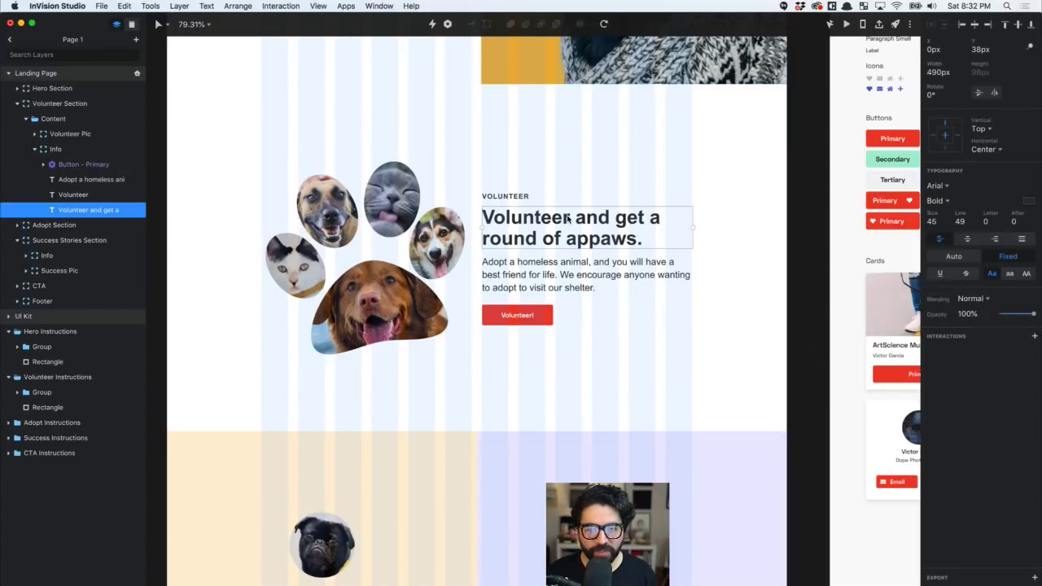
pyautogui.doubleClick(568, 221)
pyautogui.press('super+Tab')
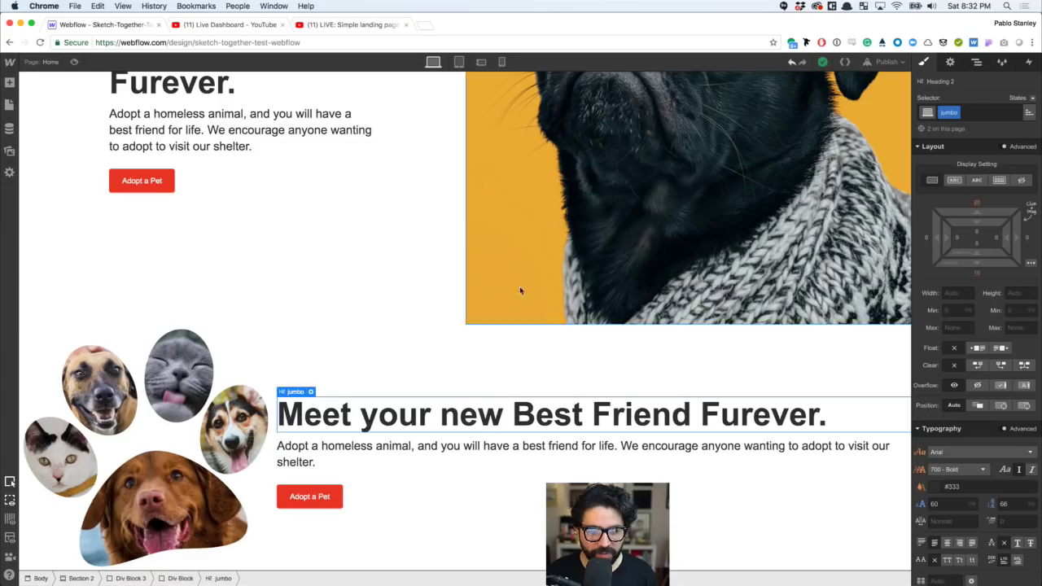
pyautogui.doubleClick(390, 432)
pyautogui.press('super+a')
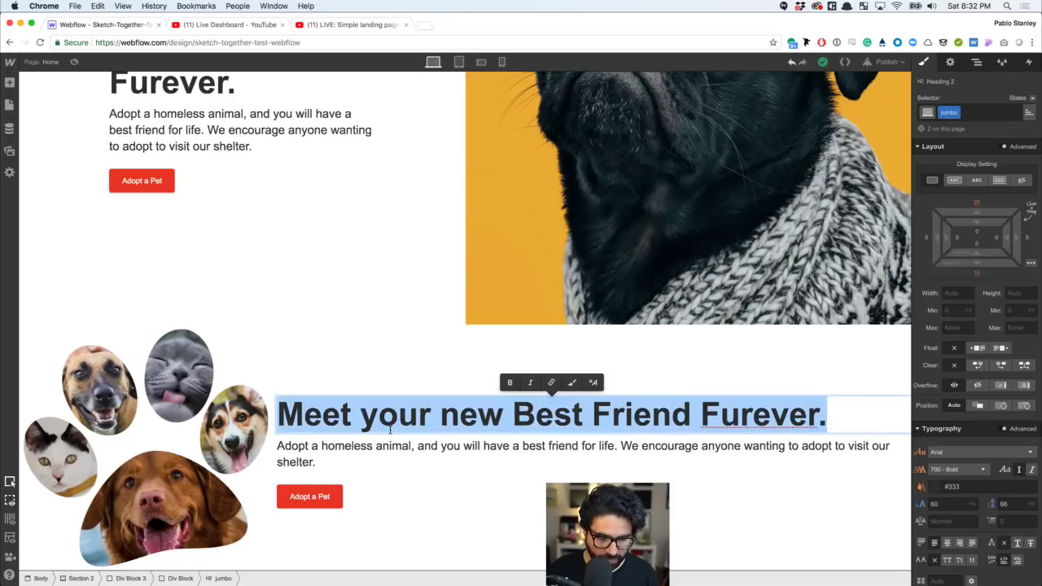
pyautogui.press('super+v')
# - Copy the volunteer paragraph from InVision Studio and paste it over the Section 2 paragraph in Webflow
pyautogui.press('super+Tab')
pyautogui.click(546, 287)
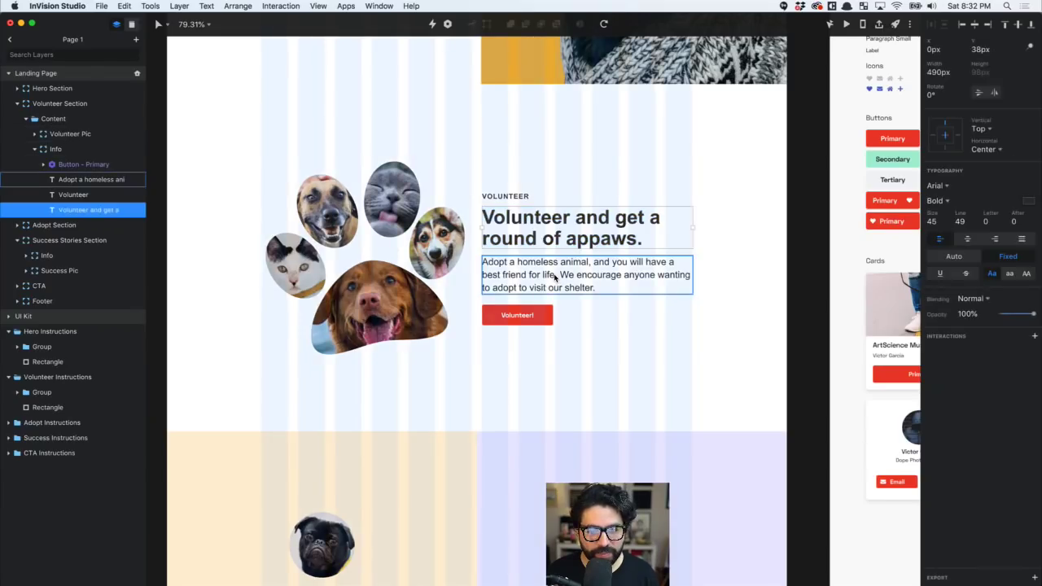
pyautogui.doubleClick(555, 281)
pyautogui.press('super+c')
pyautogui.press('super+Tab')
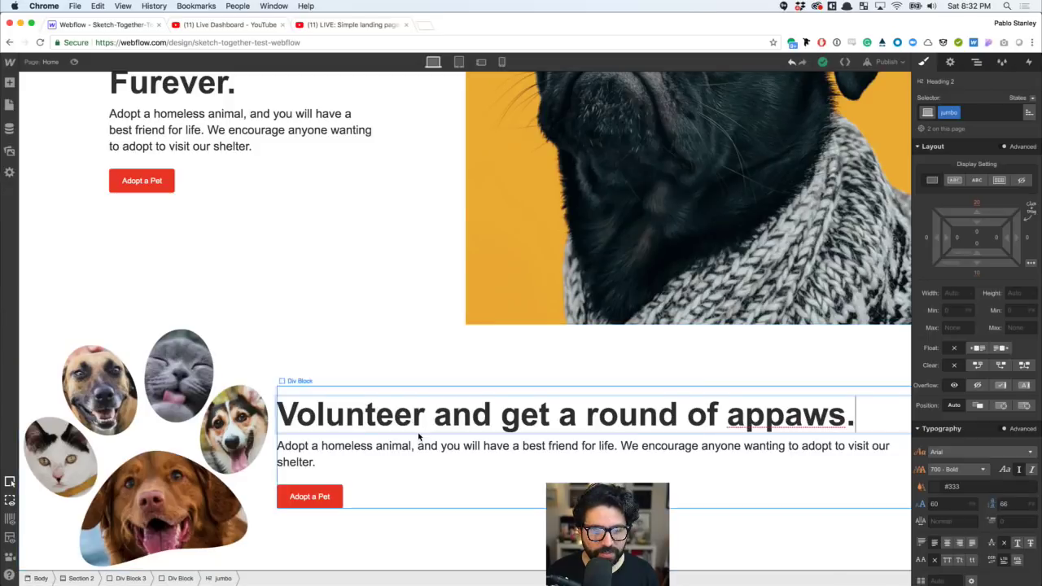
pyautogui.click(404, 449)
pyautogui.doubleClick(403, 450)
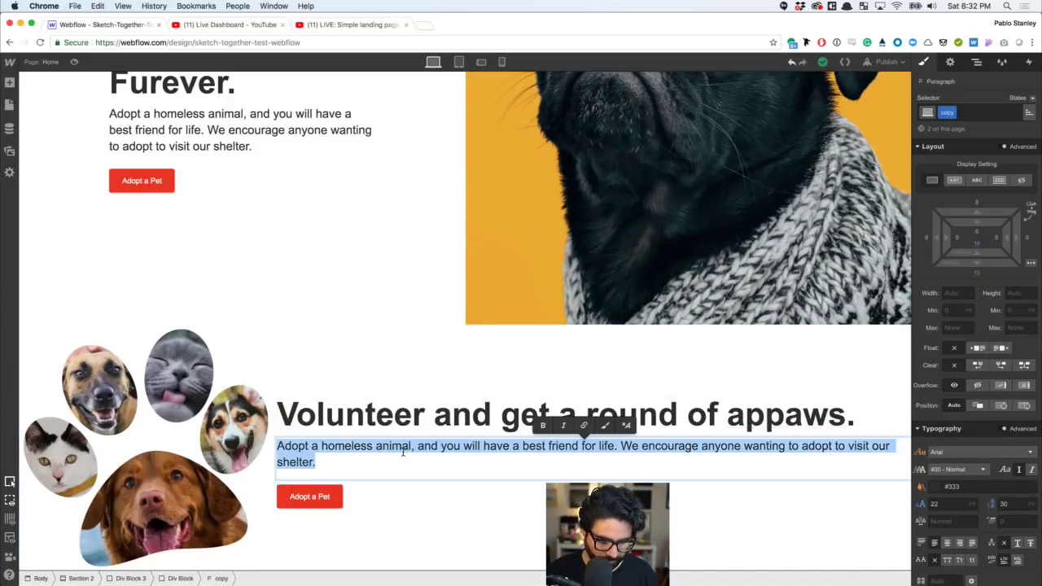
pyautogui.press('super+v')
# - Check the button wording in the InVision Studio design and change the Section 2 button text in Webflow to "Volunteer!"
pyautogui.press('super+Tab')
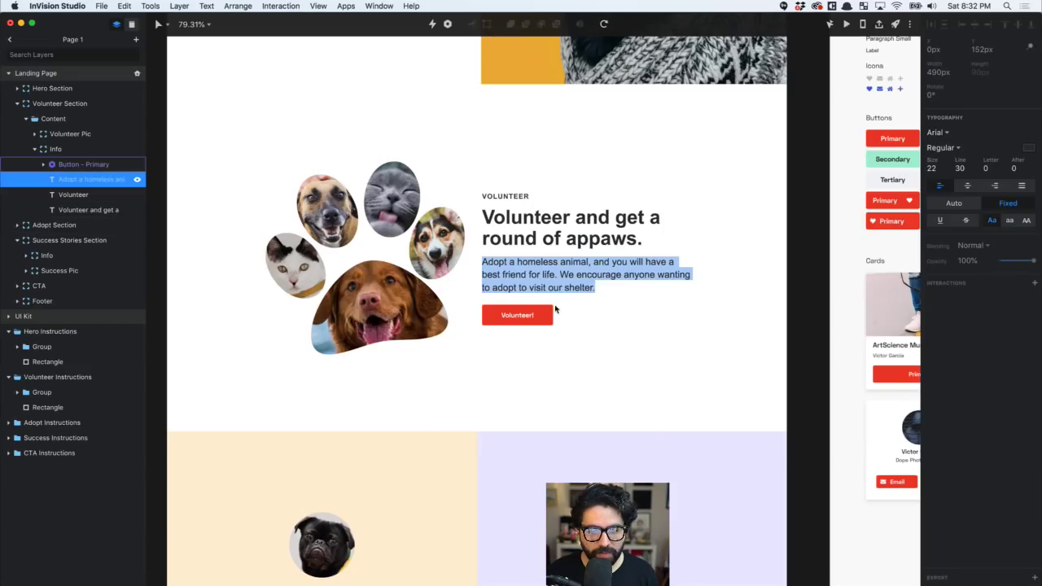
pyautogui.press('super+Tab')
pyautogui.click(315, 498)
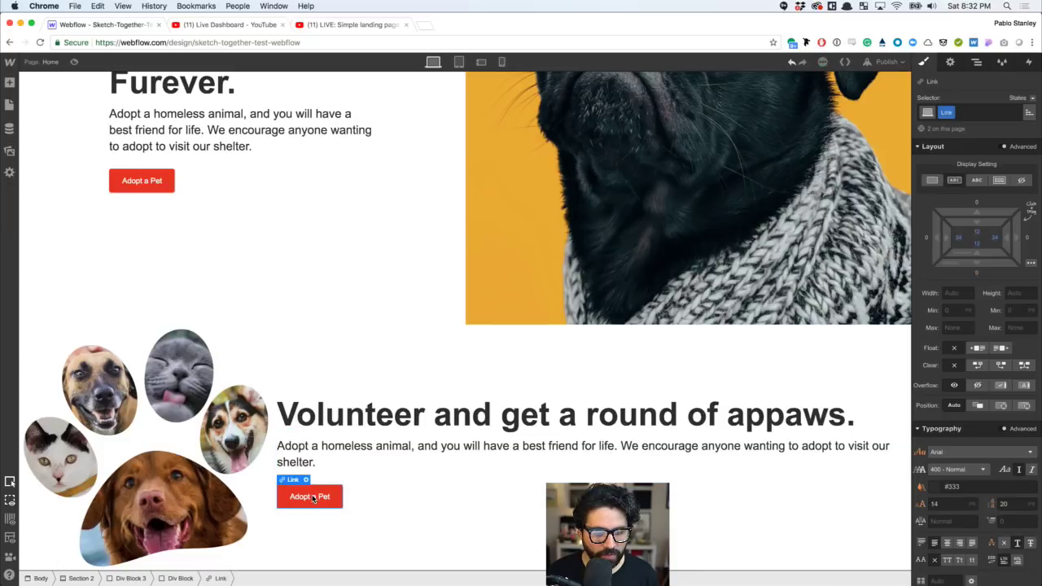
pyautogui.doubleClick(312, 499)
pyautogui.write('Volun')
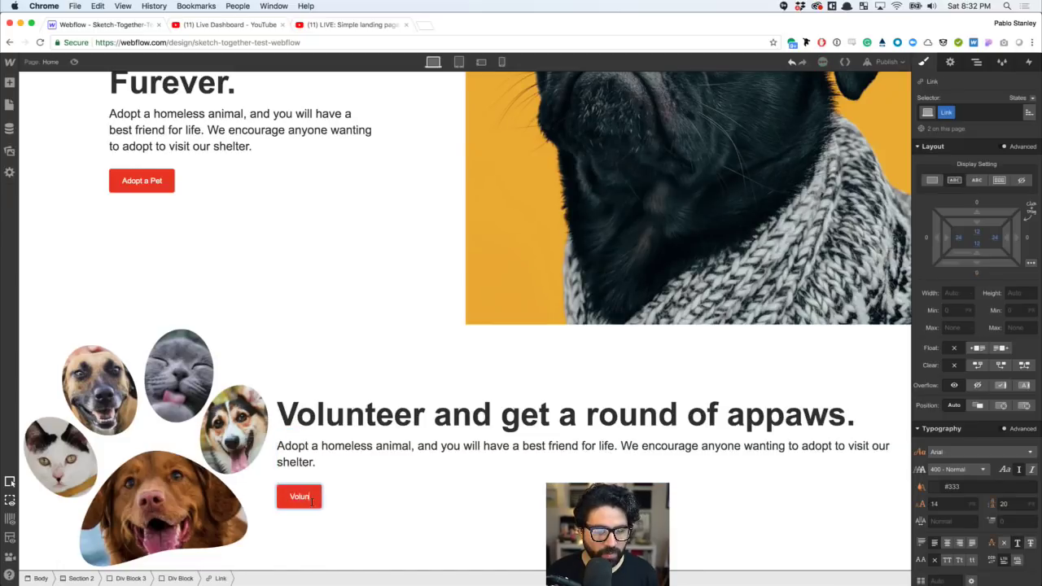
pyautogui.write('teer!')
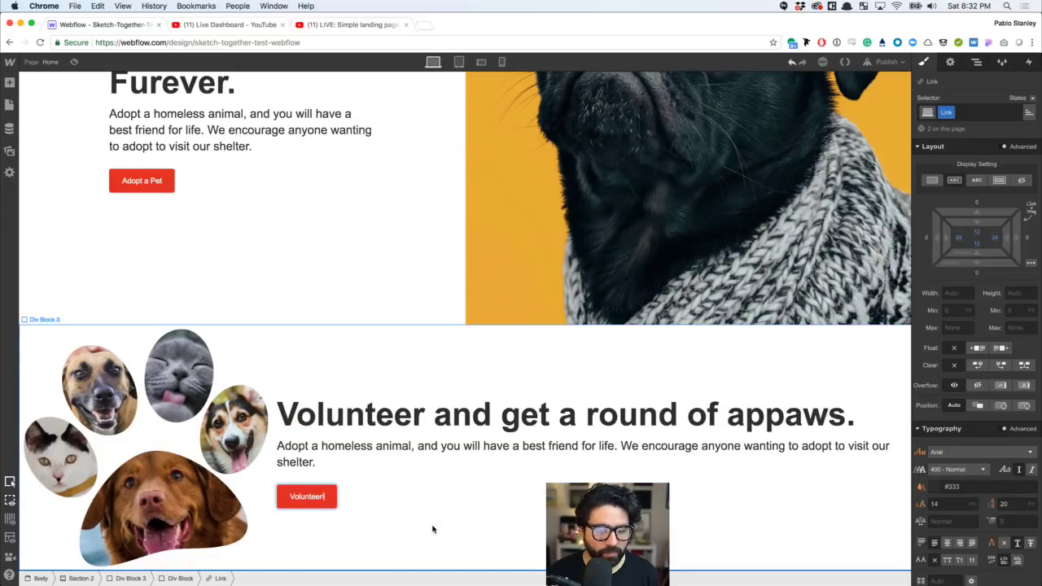
pyautogui.click(433, 526)
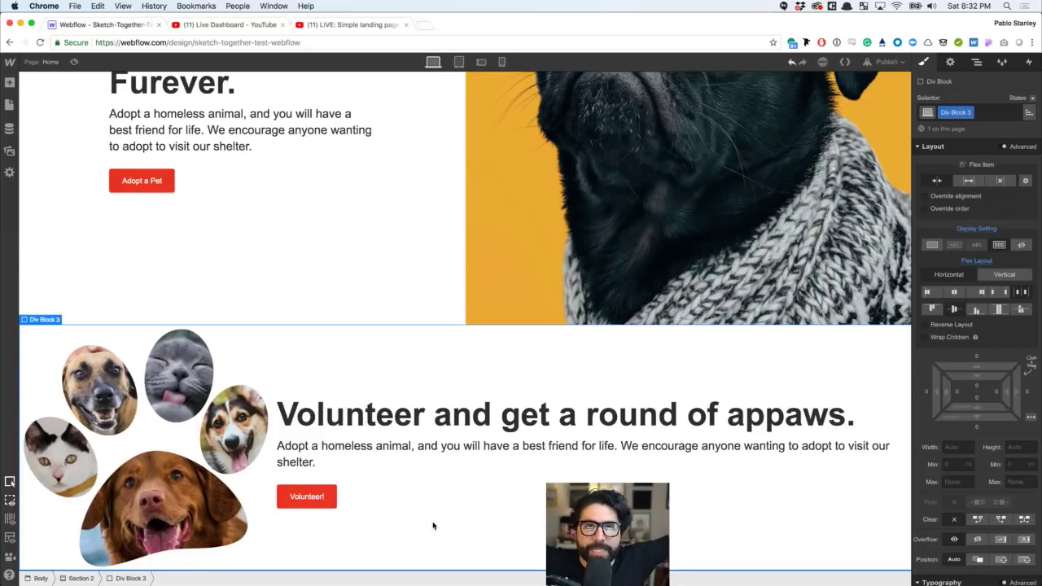
# - Remove the jumbo class from the volunteer headline in Section 2
pyautogui.click(472, 420)
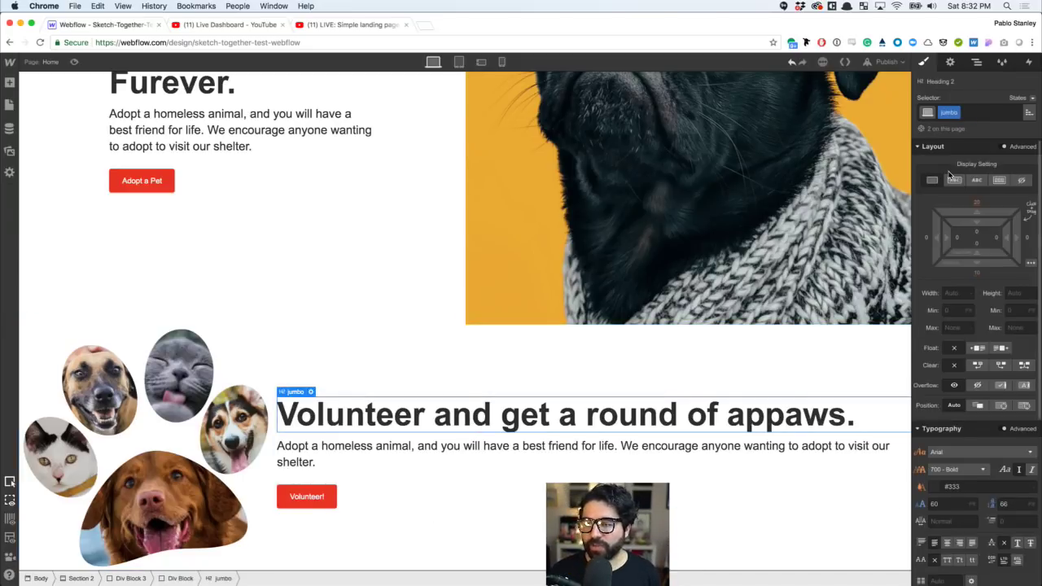
pyautogui.click(957, 113)
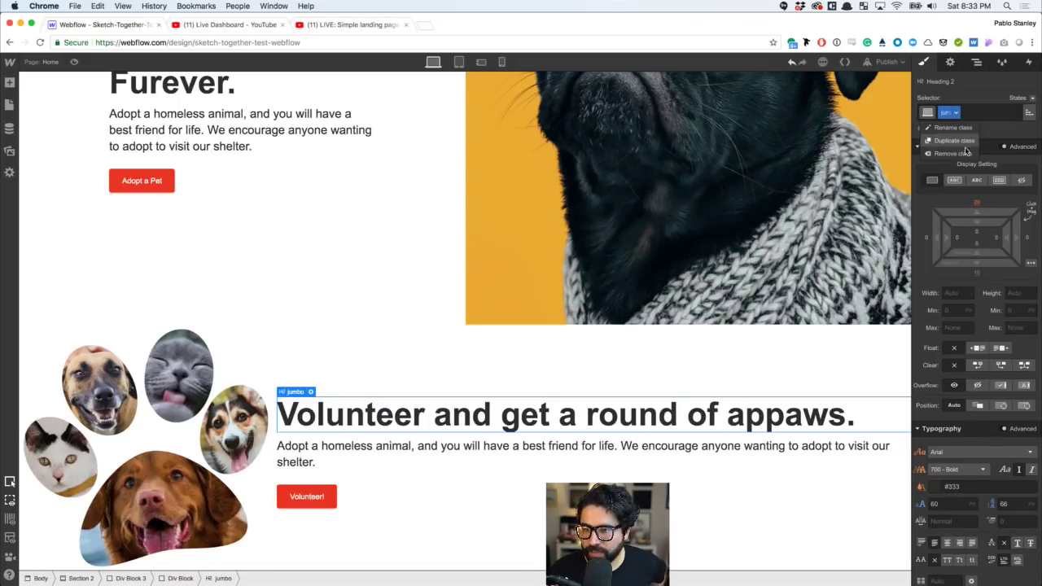
pyautogui.click(952, 153)
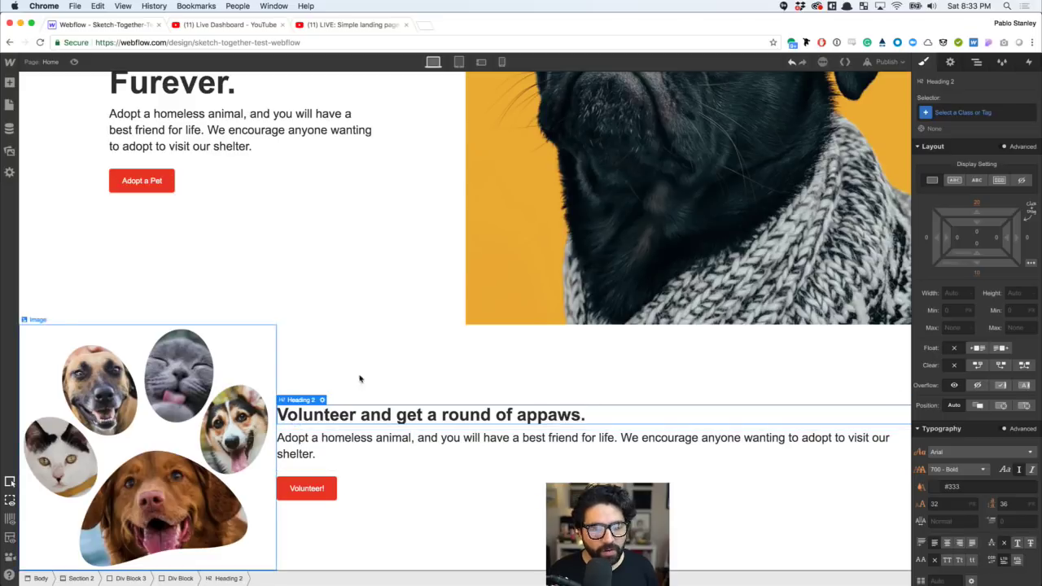
# - Set the width of the div block holding the volunteer headline, paragraph and button to 50%
pyautogui.click(489, 389)
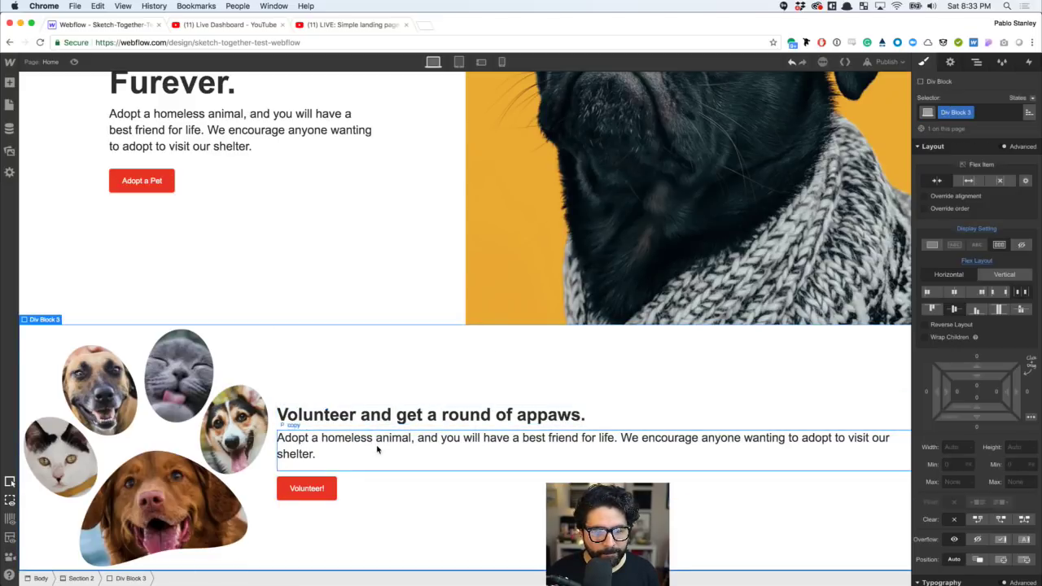
pyautogui.click(377, 498)
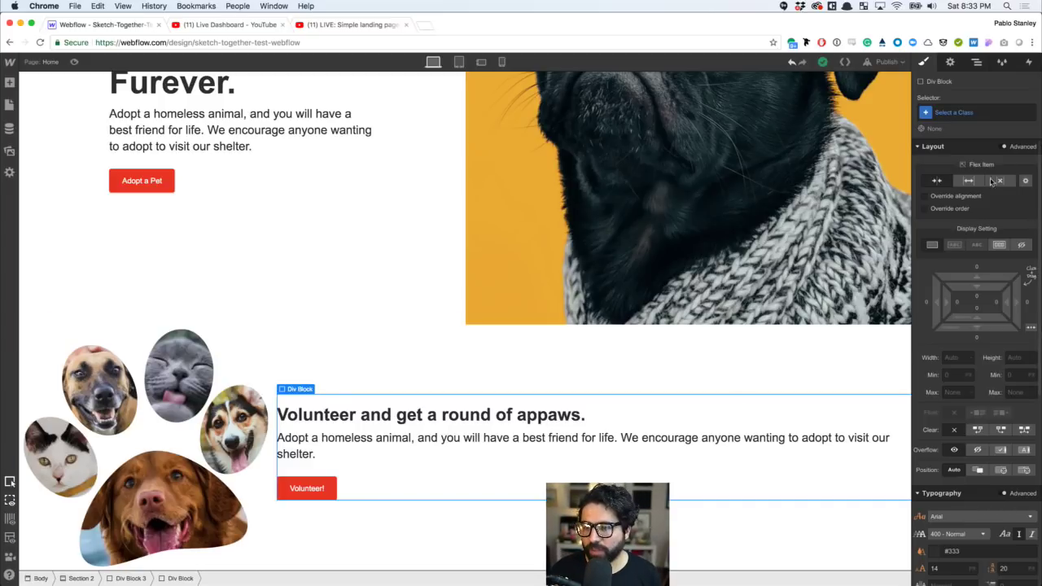
pyautogui.click(953, 358)
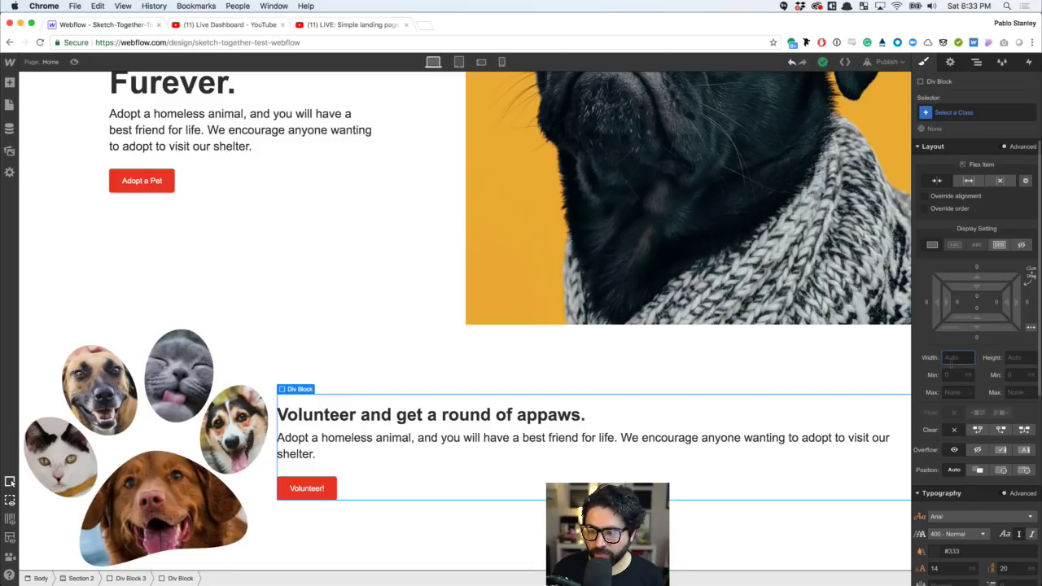
pyautogui.write('50')
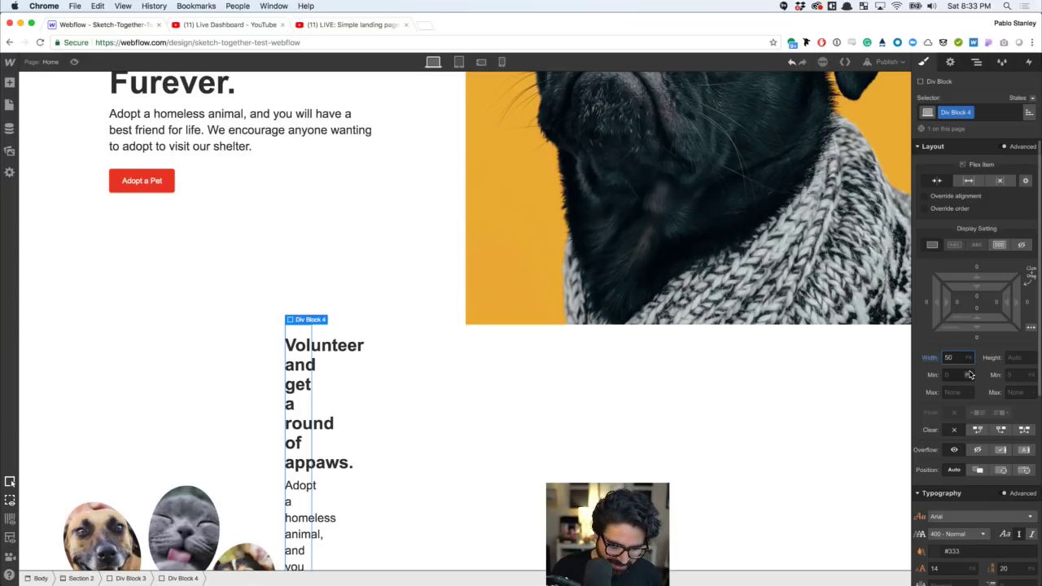
pyautogui.write('%')
pyautogui.press('Return')
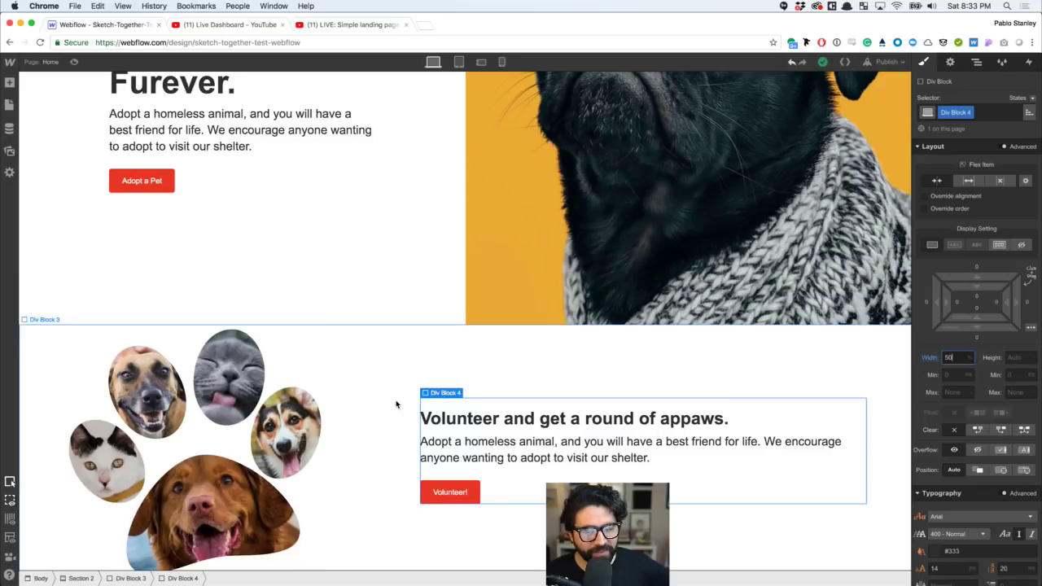
# - Switch to InVision Studio to inspect the dimensions of the volunteer section's Info container, and return to Webflow
pyautogui.click(430, 353)
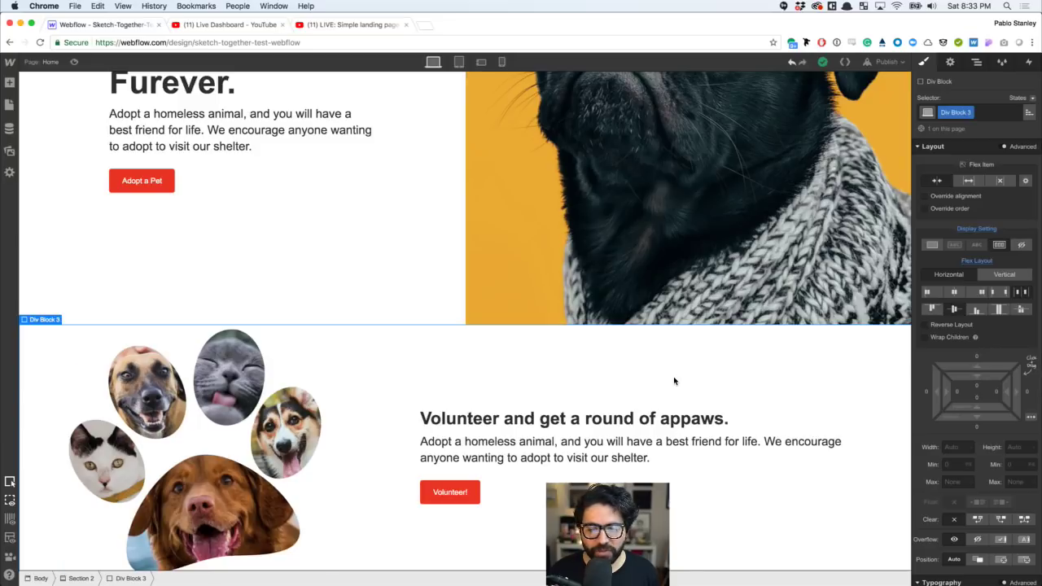
pyautogui.scroll(-1, 673, 376)
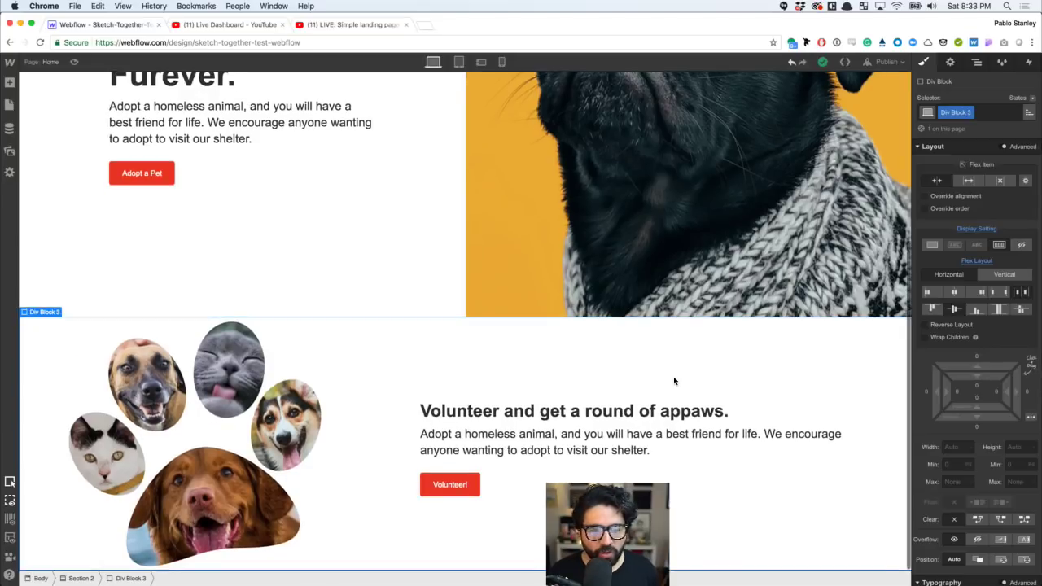
pyautogui.click(612, 399)
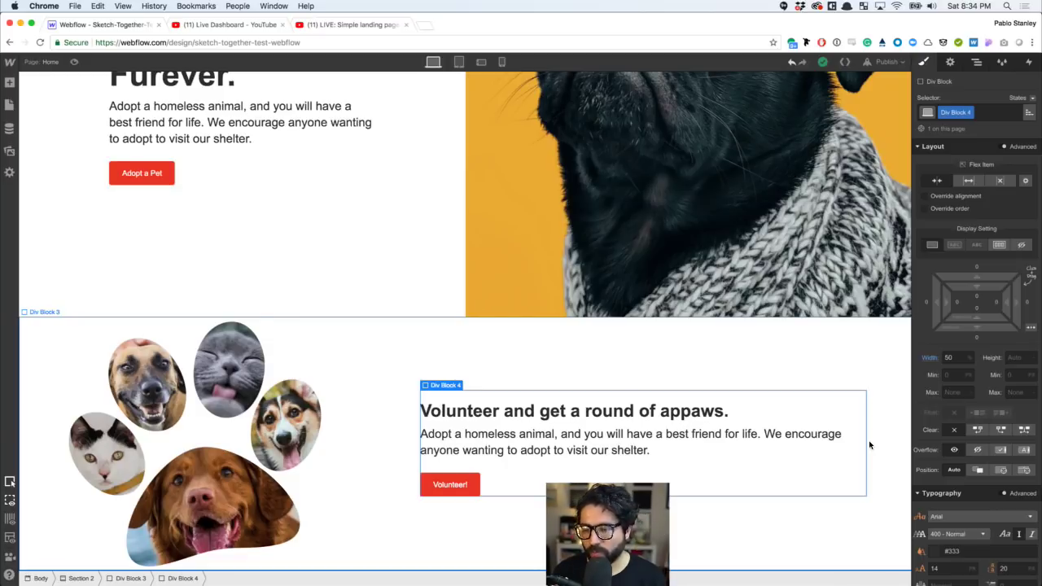
pyautogui.press('super+Tab')
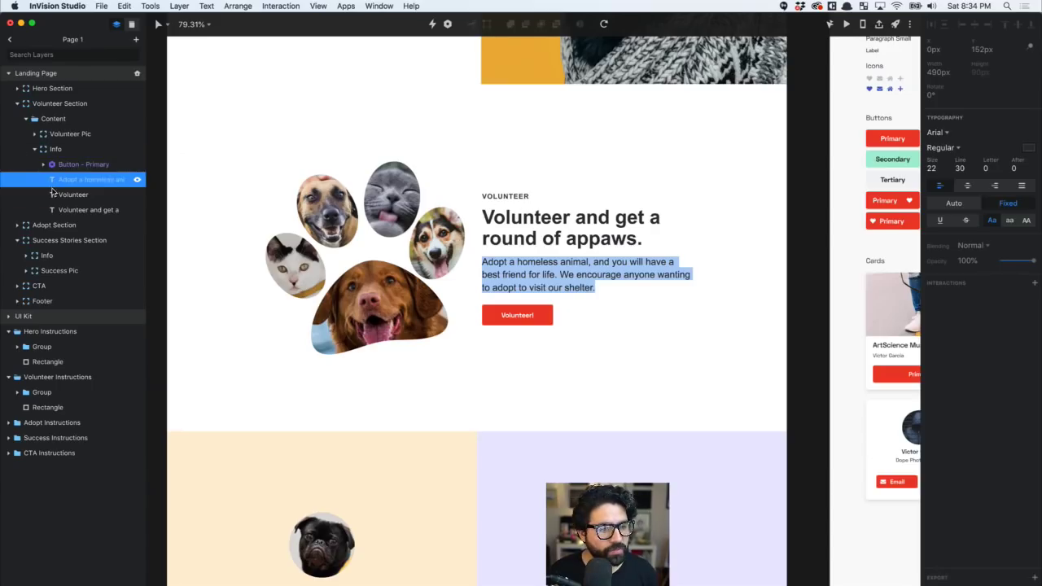
pyautogui.click(70, 164)
pyautogui.click(66, 151)
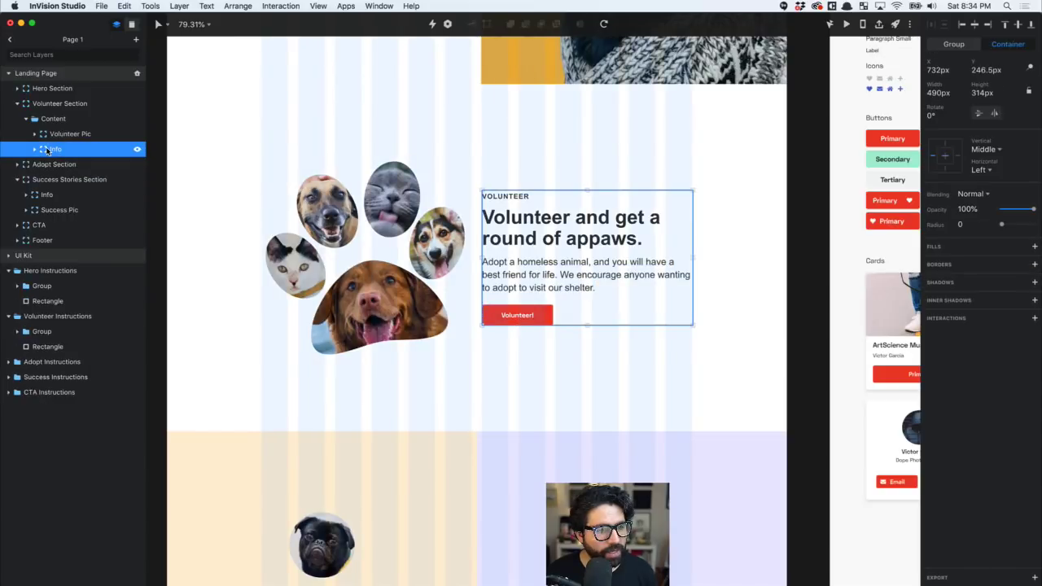
pyautogui.press('super+Tab')
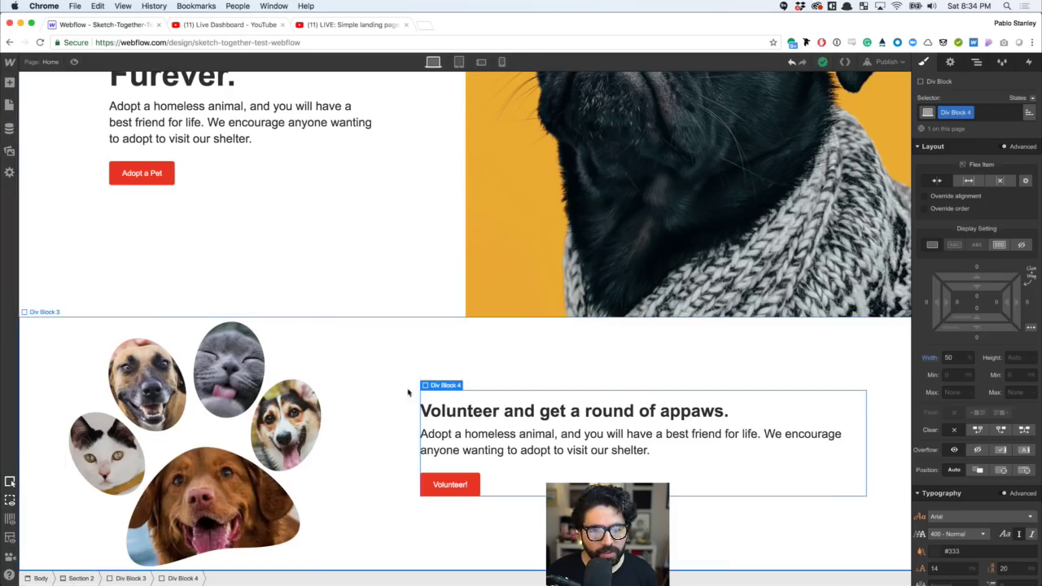
# - Set the maximum width of Div Block 3, which wraps the volunteer image and text, to 1080 px
pyautogui.click(433, 350)
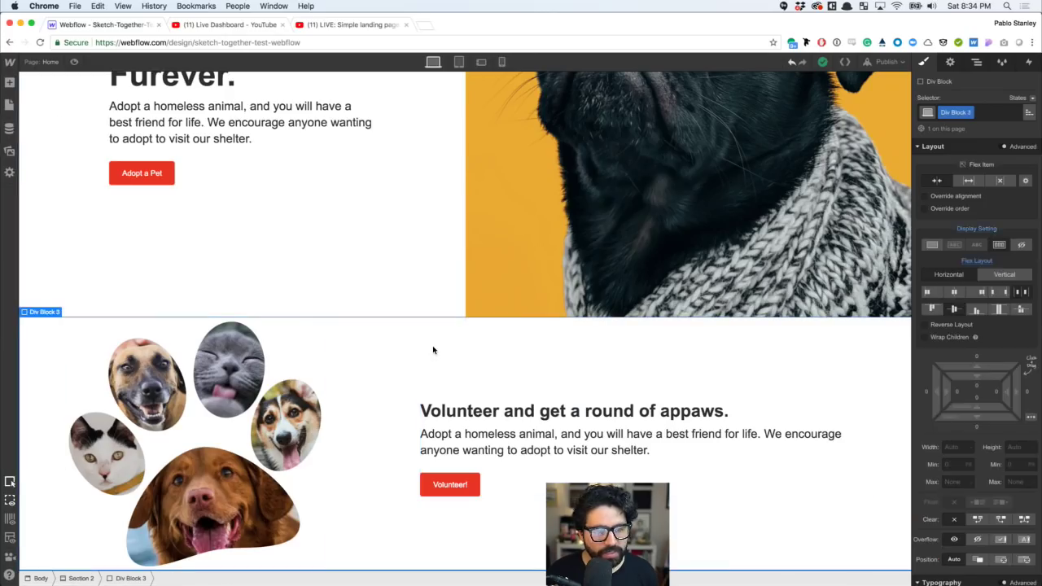
pyautogui.click(976, 61)
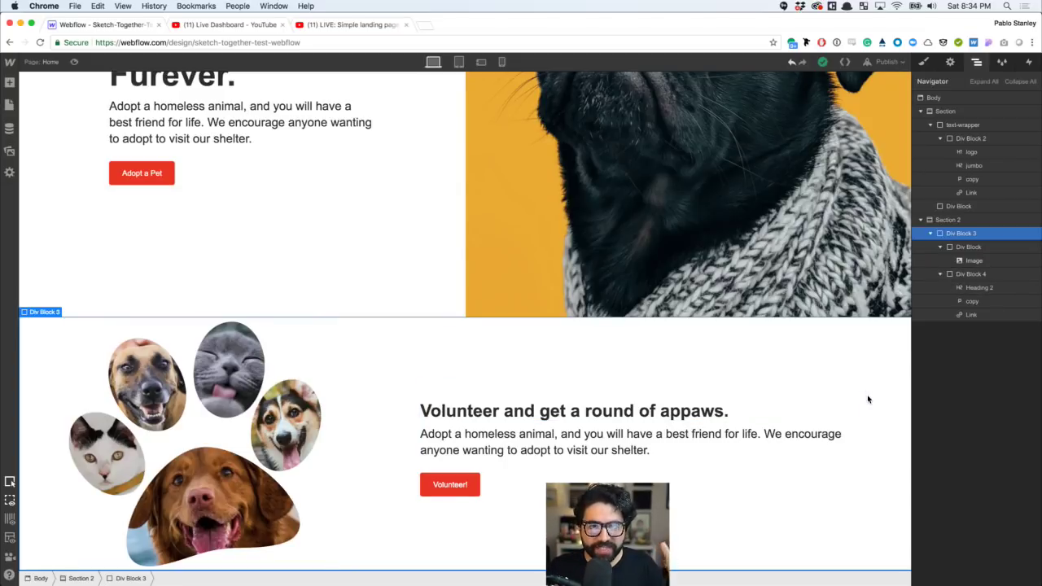
pyautogui.click(930, 233)
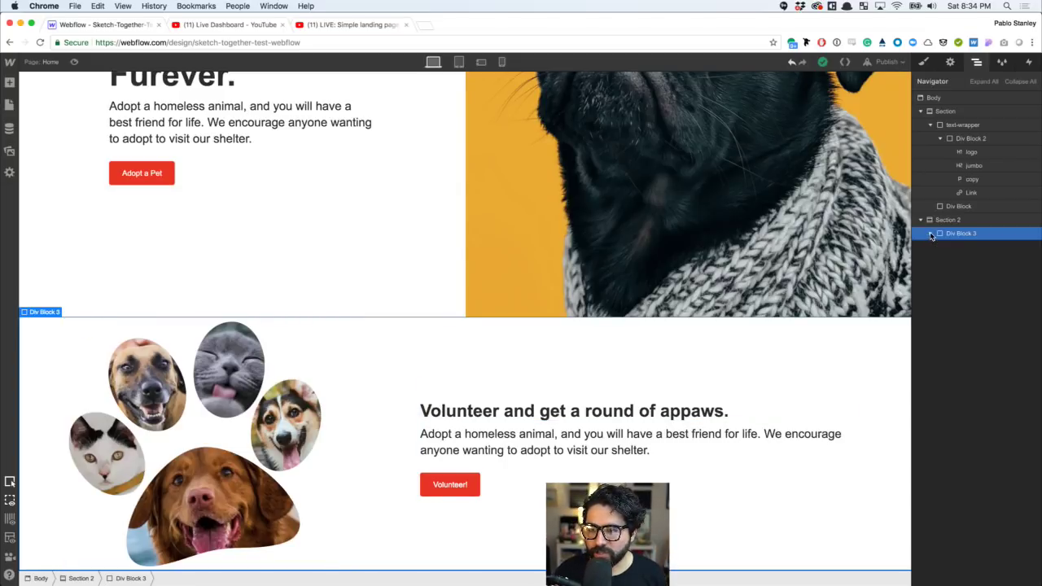
pyautogui.click(924, 62)
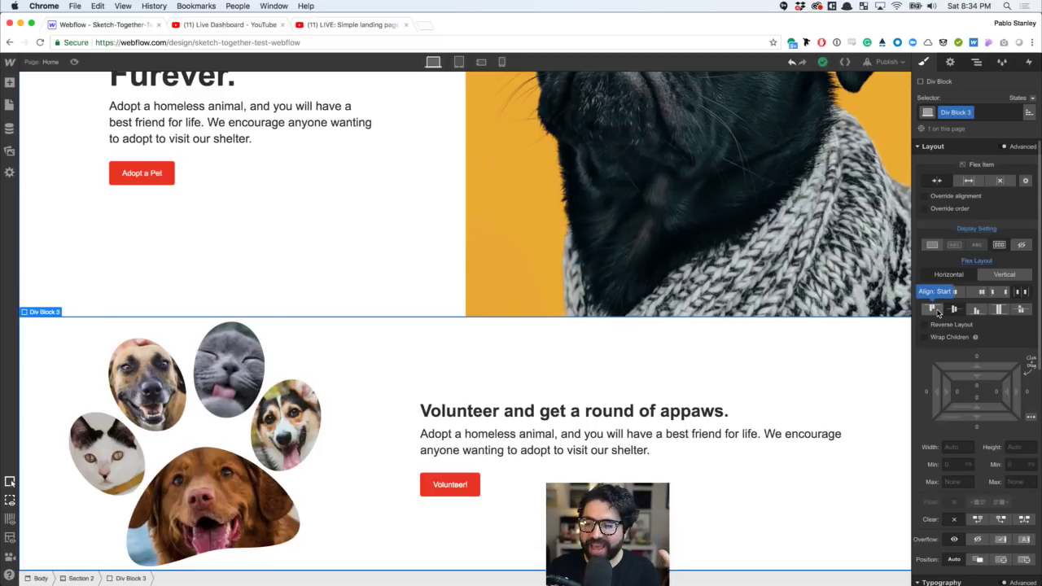
pyautogui.click(947, 448)
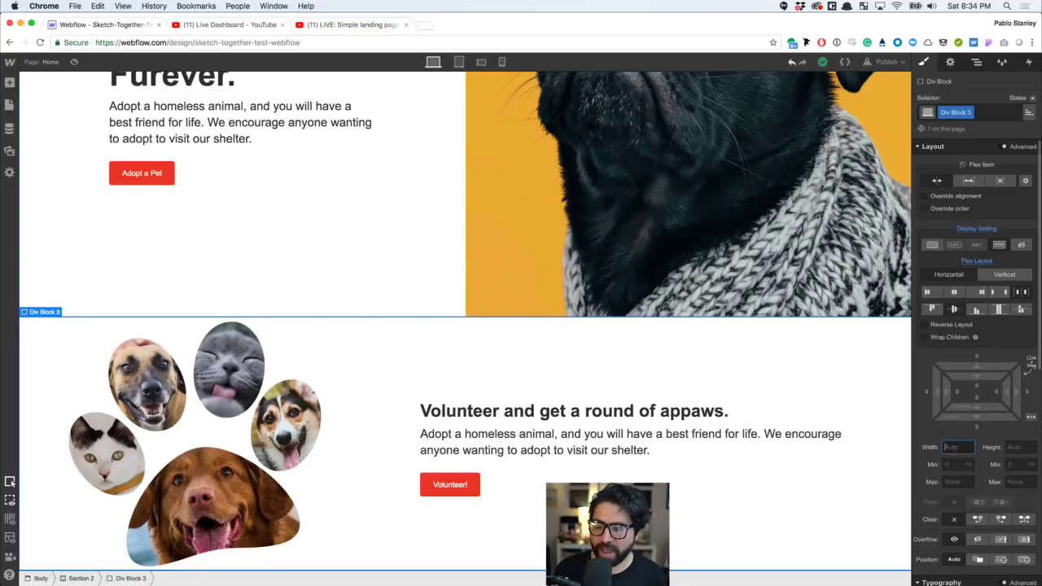
pyautogui.click(956, 482)
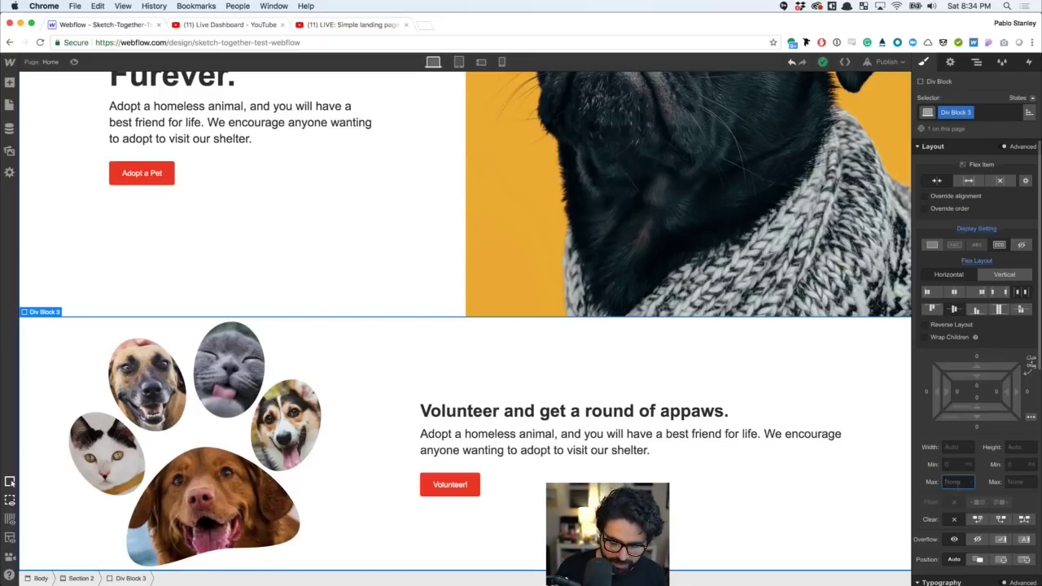
pyautogui.write('1080')
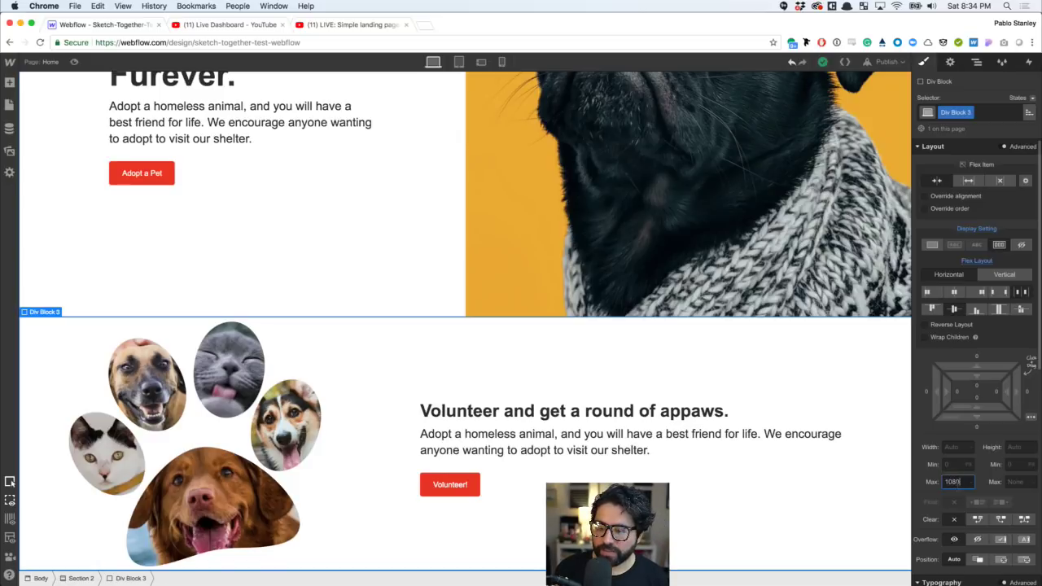
pyautogui.press('Return')
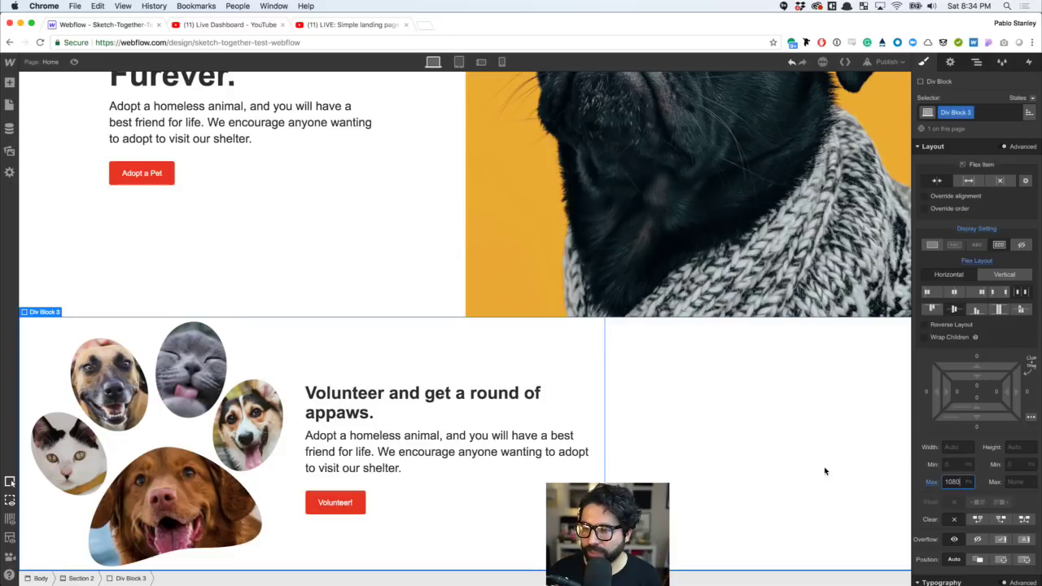
# - Select Section 2 and set its flex layout to justify center
pyautogui.click(976, 64)
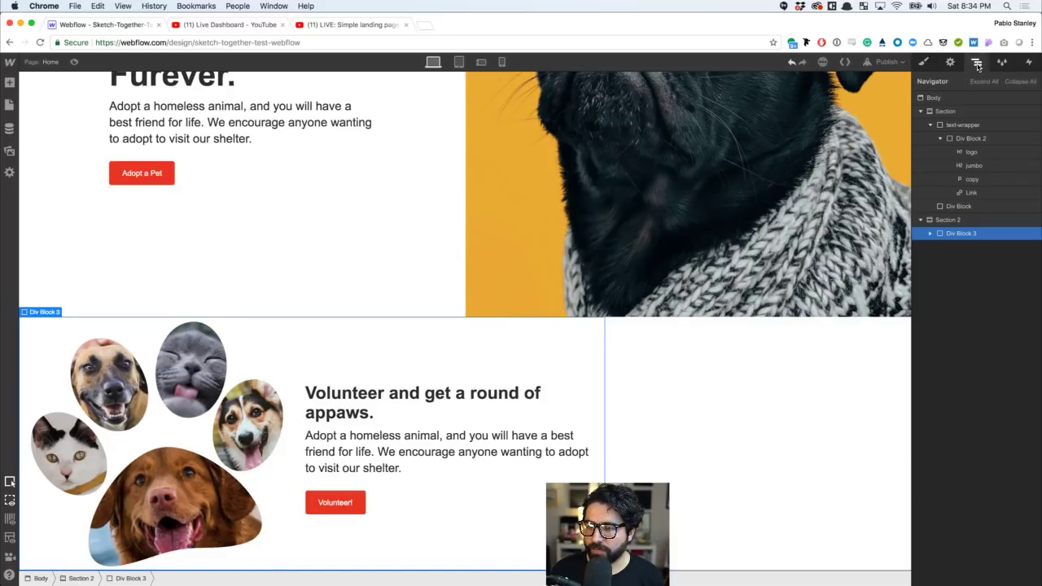
pyautogui.click(956, 219)
pyautogui.click(928, 62)
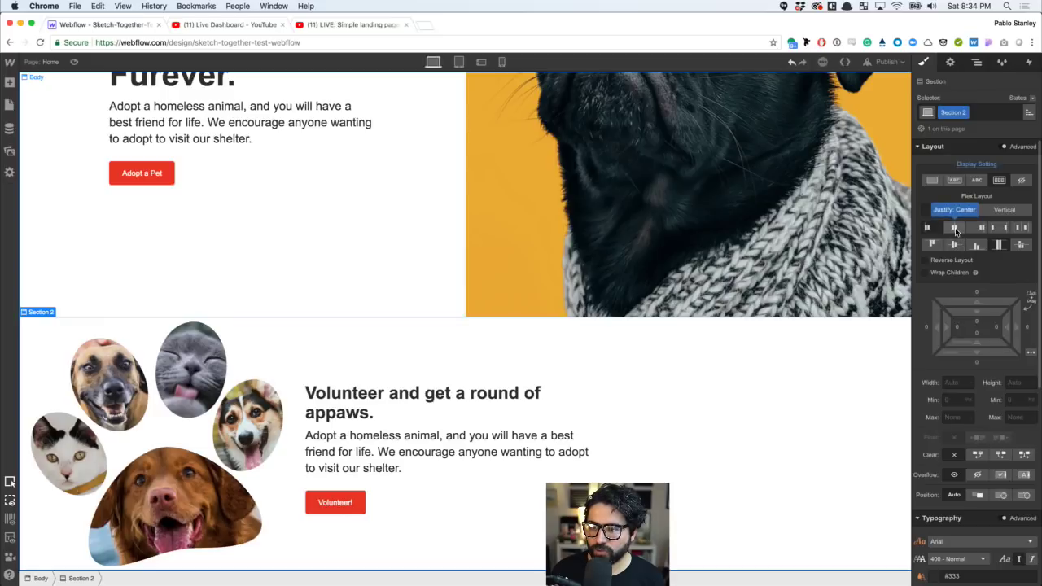
pyautogui.click(954, 229)
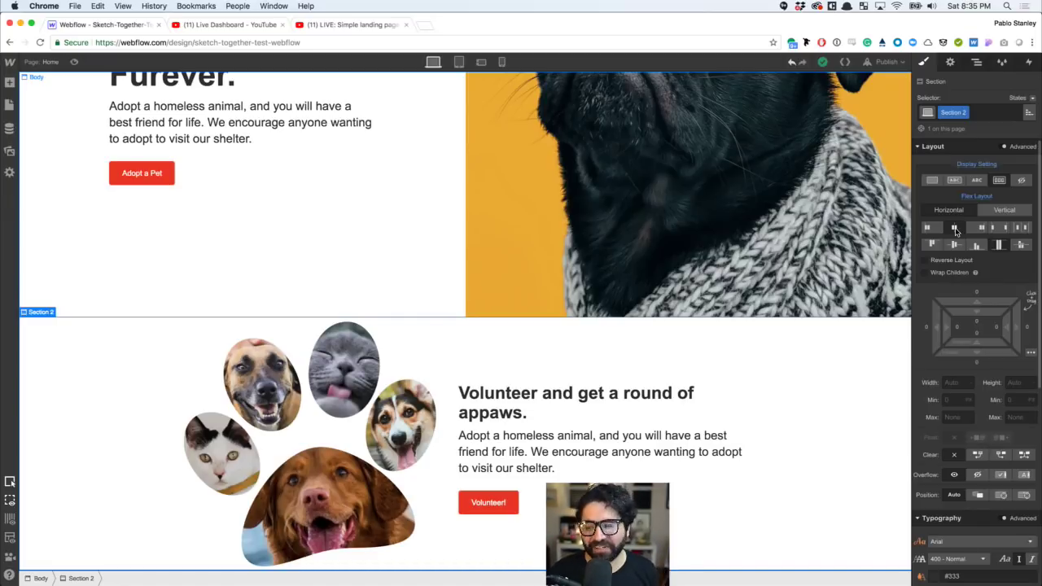
# - Set the top padding of Section 2 to 180 px
pyautogui.click(979, 320)
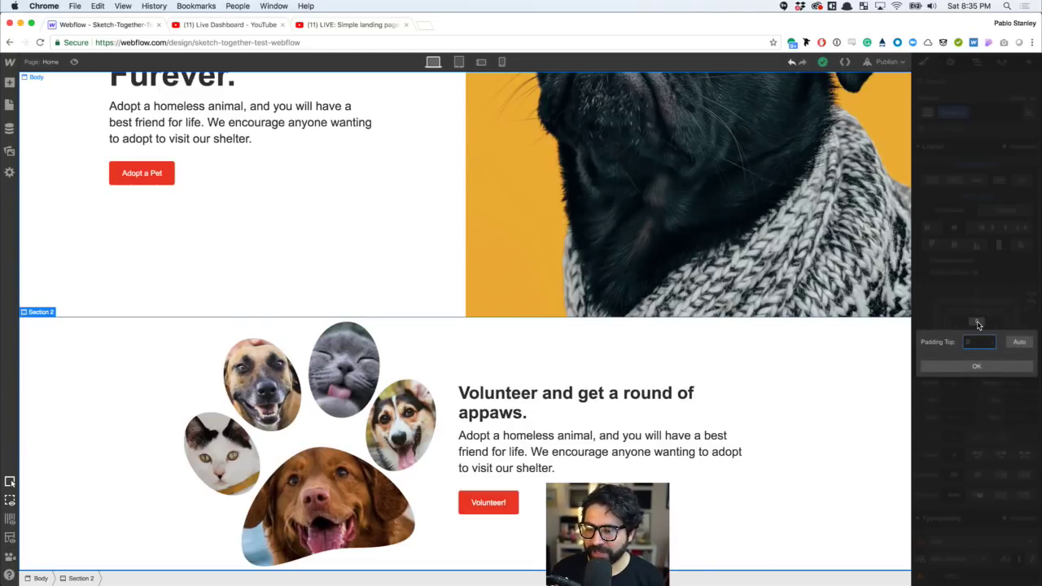
pyautogui.click(979, 282)
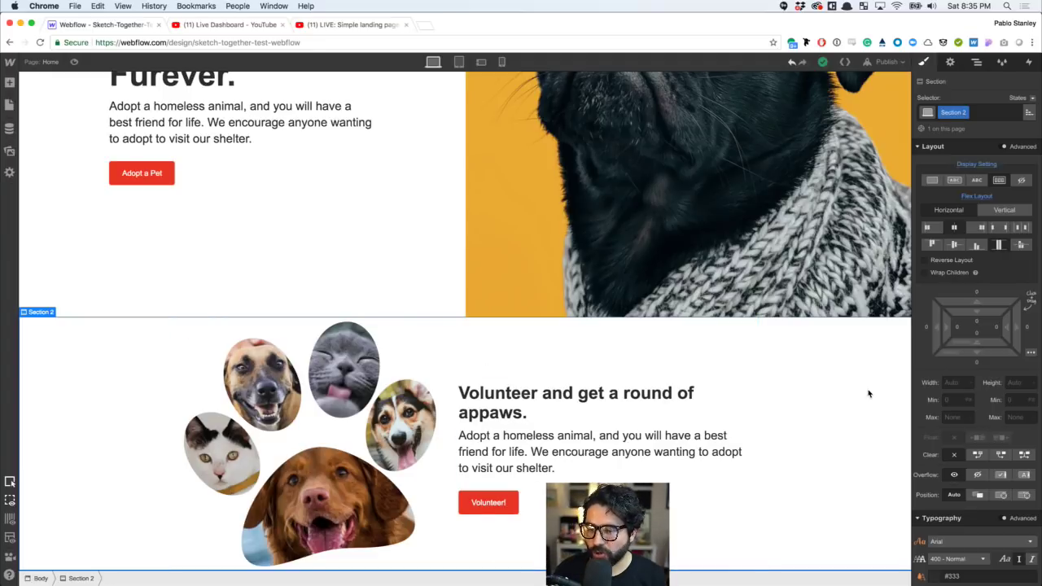
pyautogui.click(979, 324)
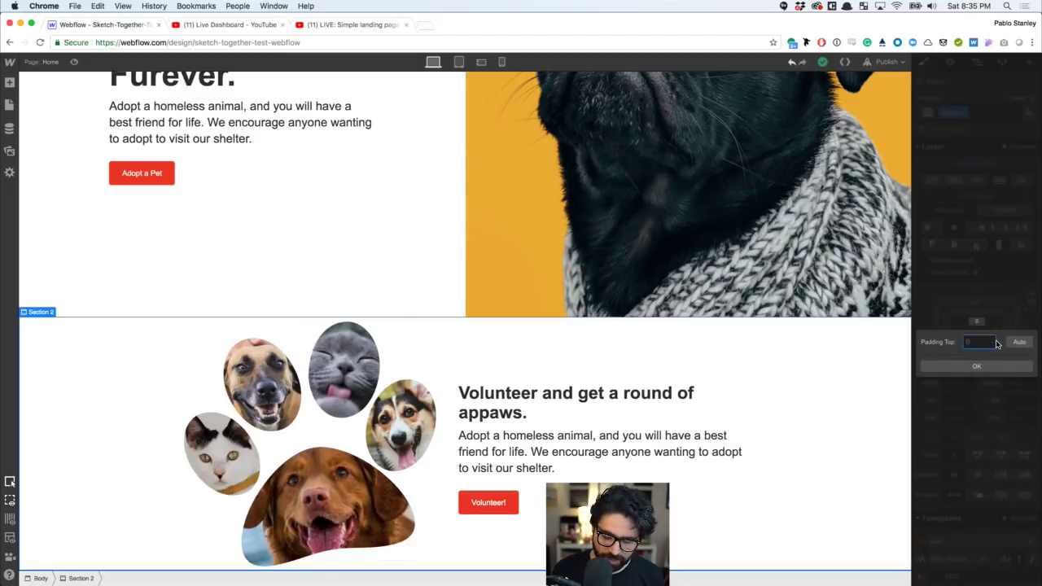
pyautogui.write('120')
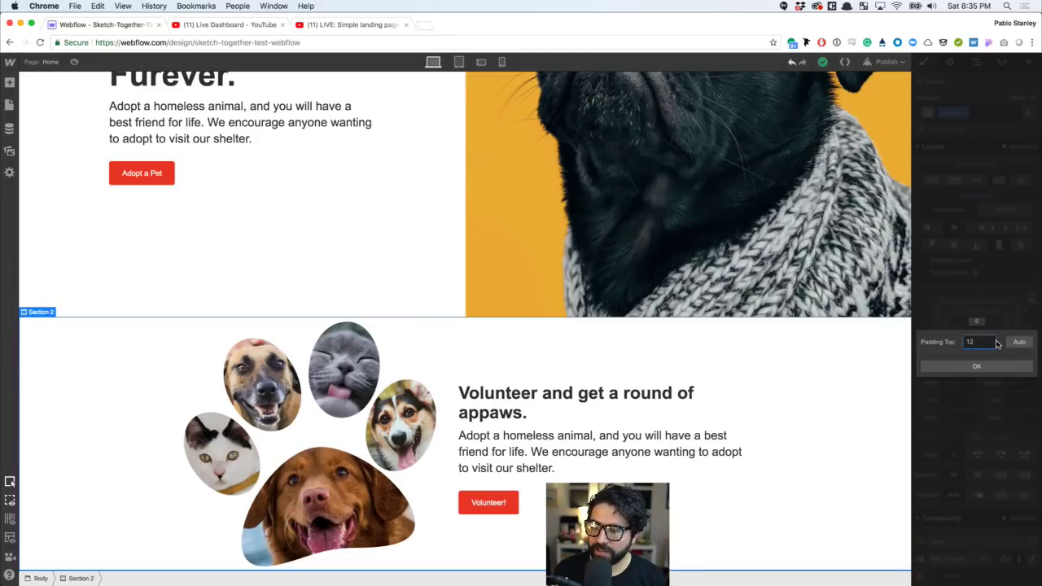
pyautogui.press('BackSpace')
pyautogui.write('80')
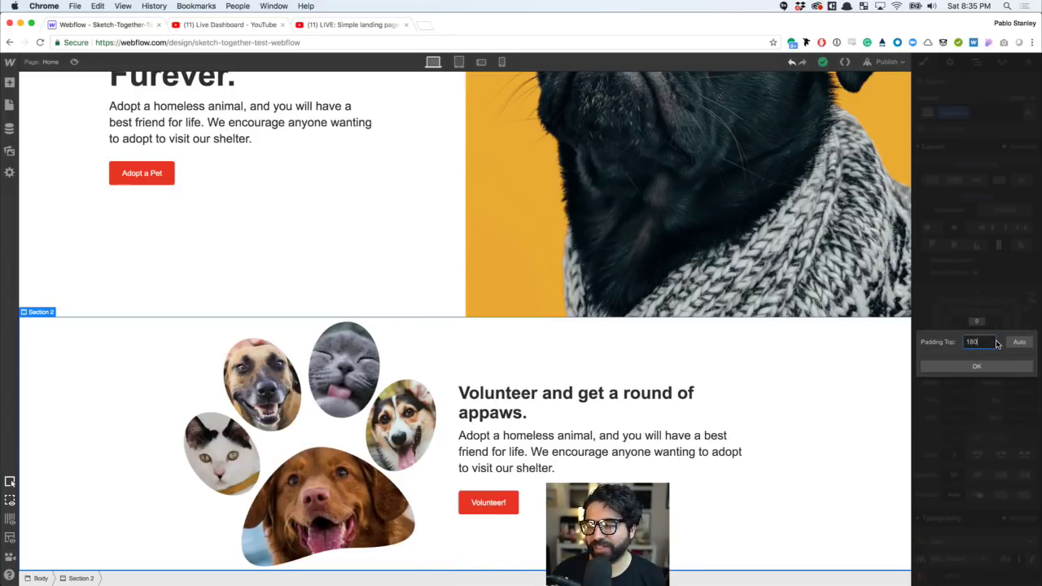
pyautogui.press('Return')
pyautogui.scroll(-2, 523, 412)
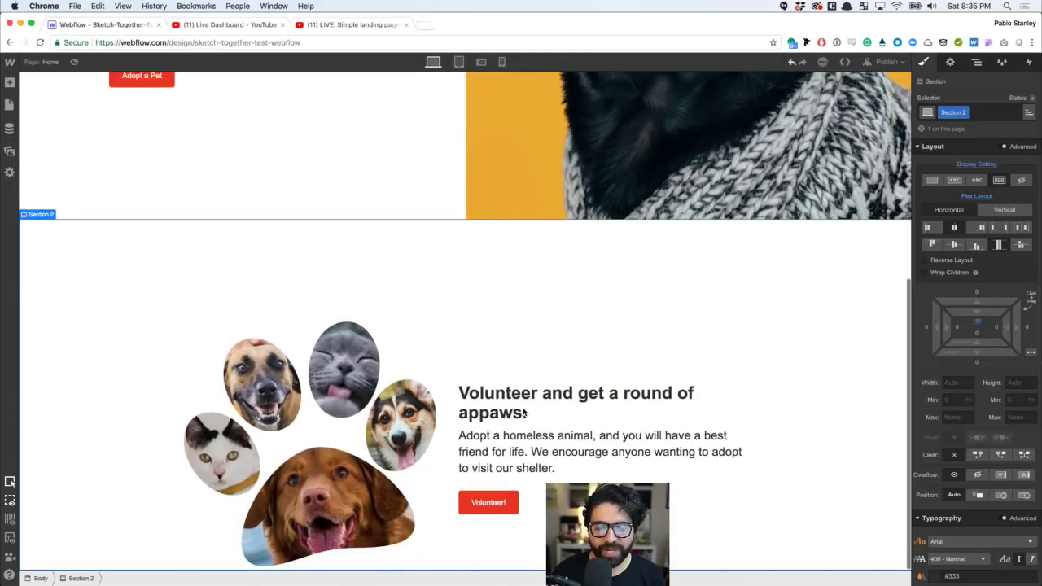
# - Set the bottom padding of Section 2 to 180 px
pyautogui.click(978, 335)
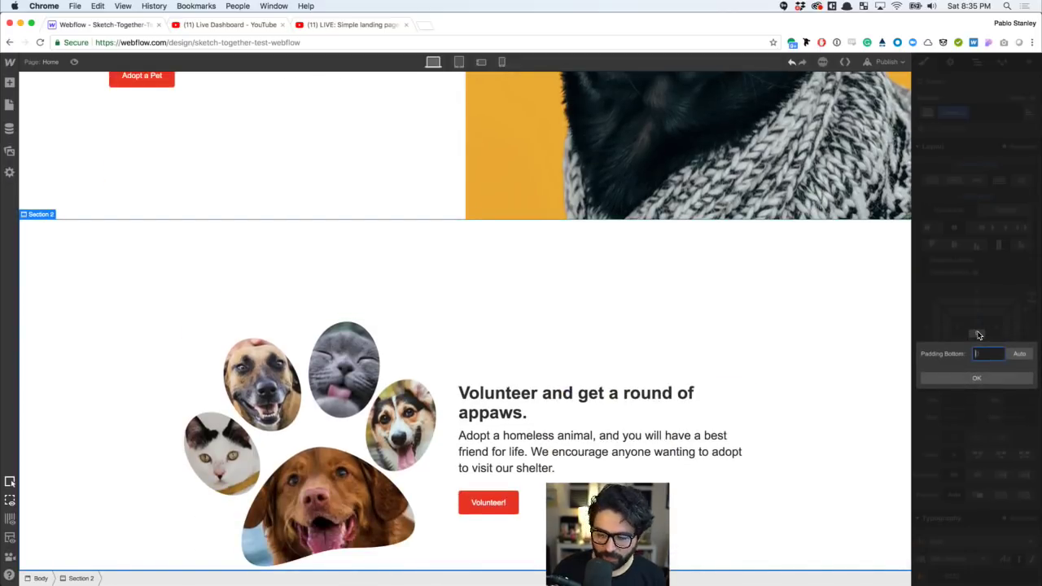
pyautogui.write('180')
pyautogui.press('Return')
pyautogui.scroll(-2, 447, 250)
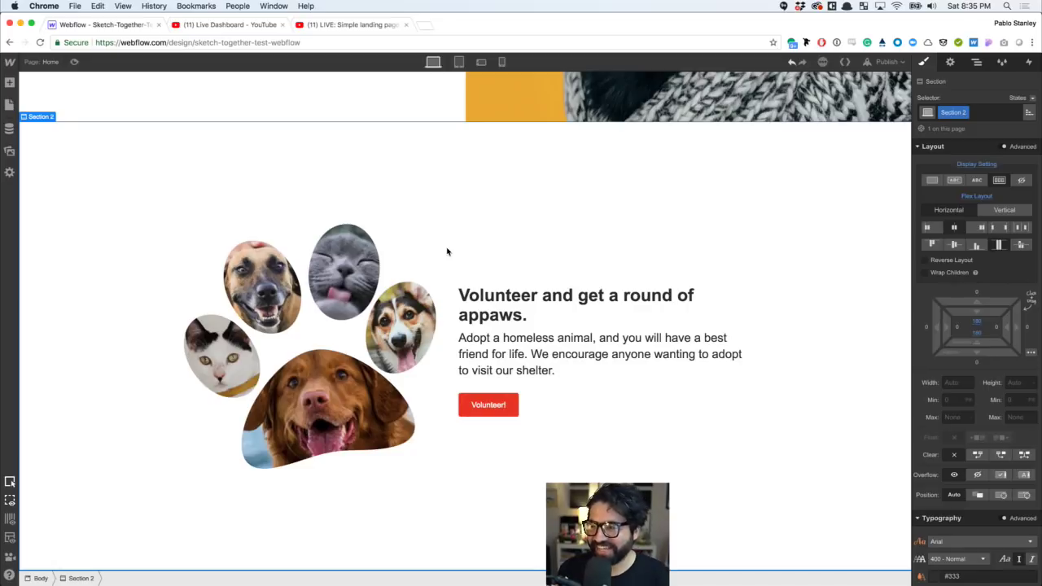
# - Preview the landing page and look over the hero and volunteer sections
pyautogui.scroll(5, 451, 317)
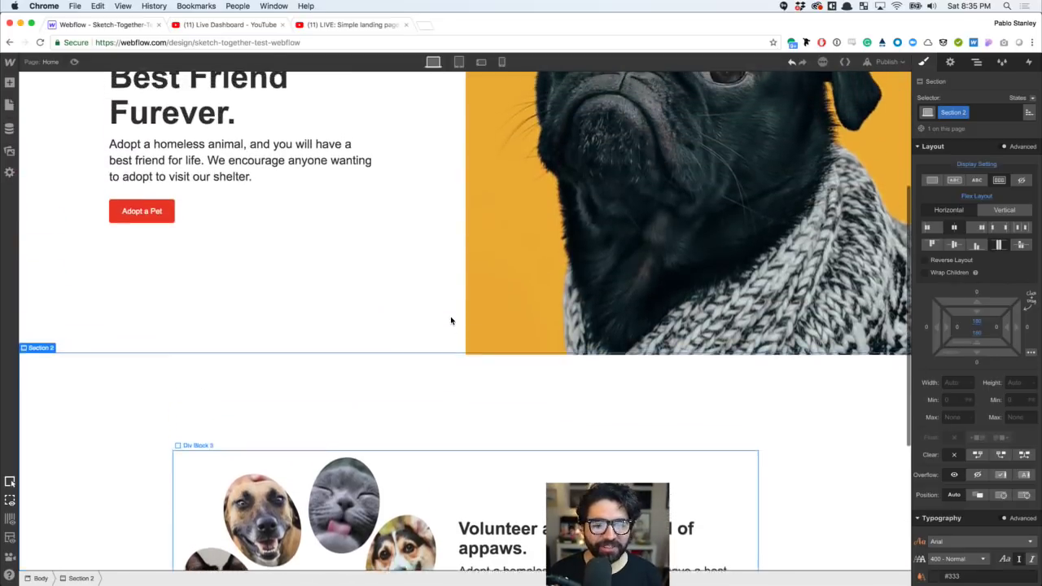
pyautogui.scroll(5, 450, 320)
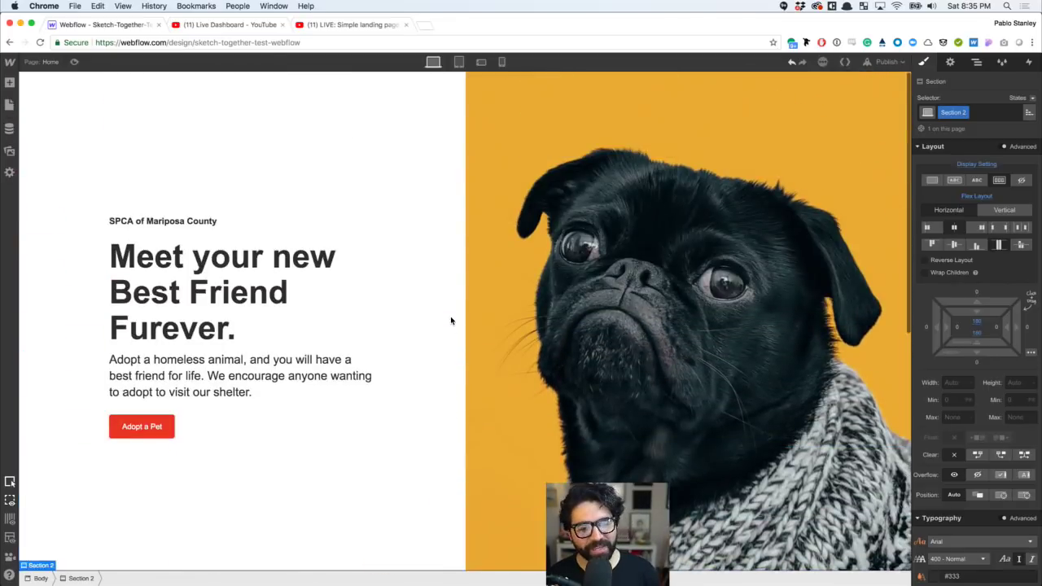
pyautogui.click(74, 62)
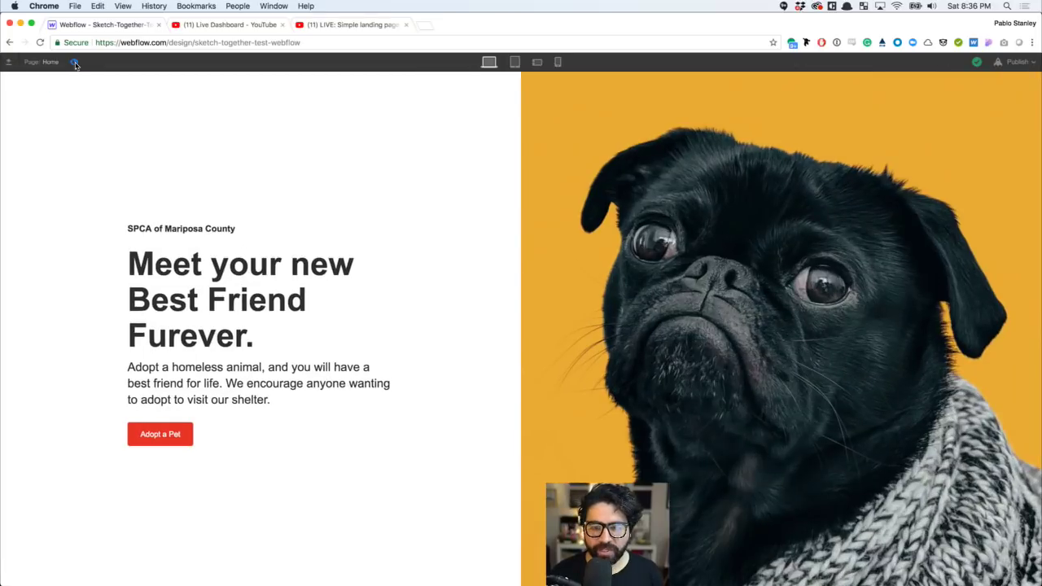
pyautogui.scroll(-10, 373, 177)
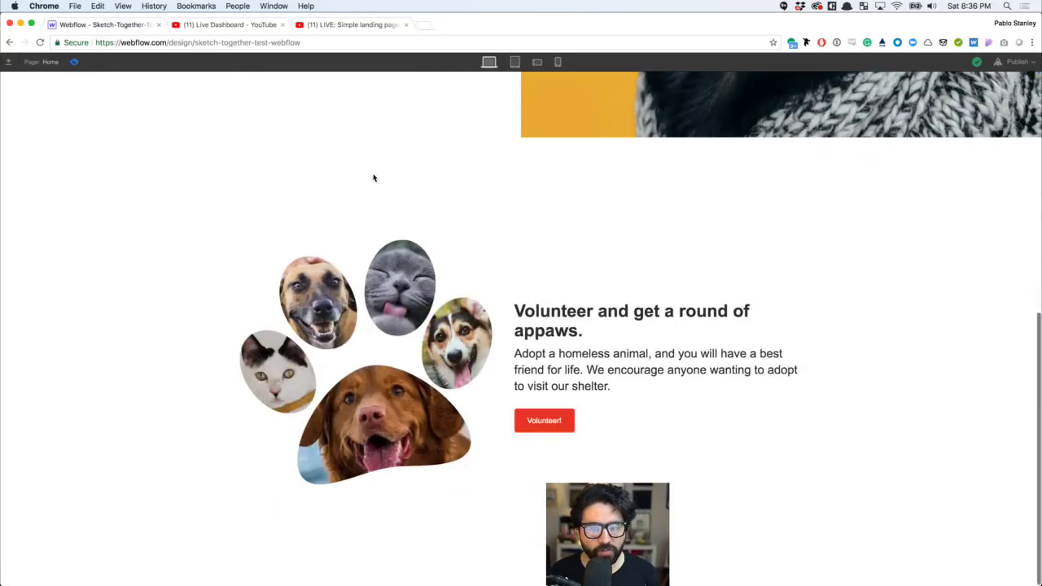
pyautogui.scroll(10, 374, 177)
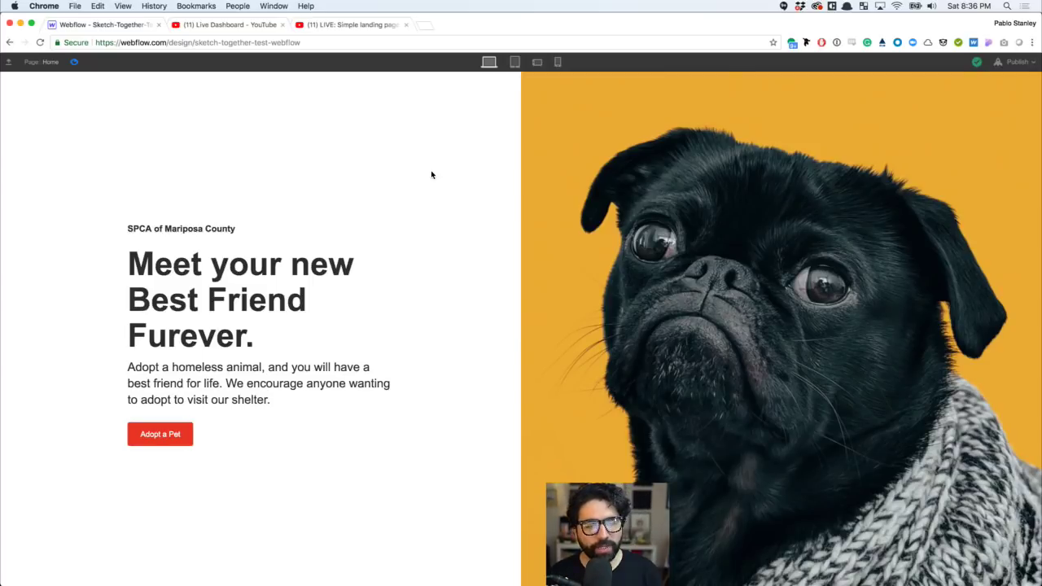
# - Compare the previewed hero and volunteer sections with the landing page design in InVision Studio
pyautogui.scroll(-3, 432, 173)
pyautogui.scroll(3, 432, 173)
pyautogui.scroll(-10, 432, 174)
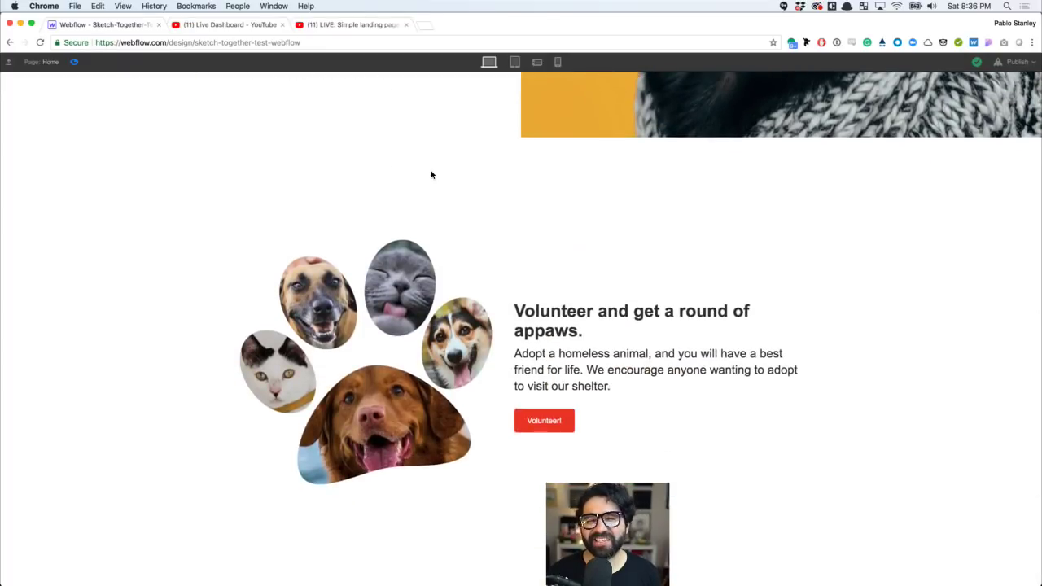
pyautogui.press('super+Tab')
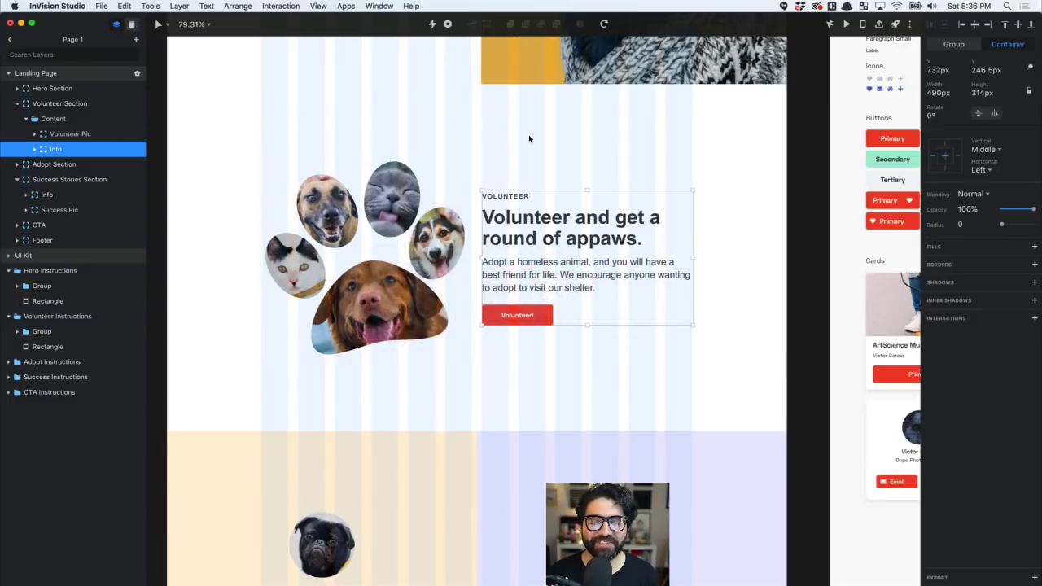
pyautogui.click(529, 136)
pyautogui.scroll(2, 529, 136)
pyautogui.hscroll(-2, 529, 136)
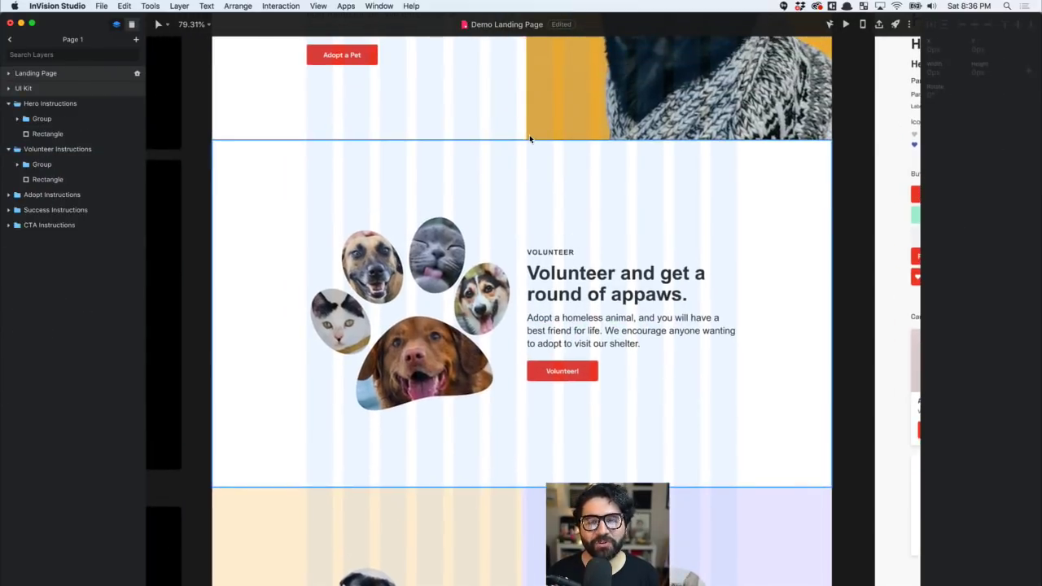
pyautogui.click(578, 298)
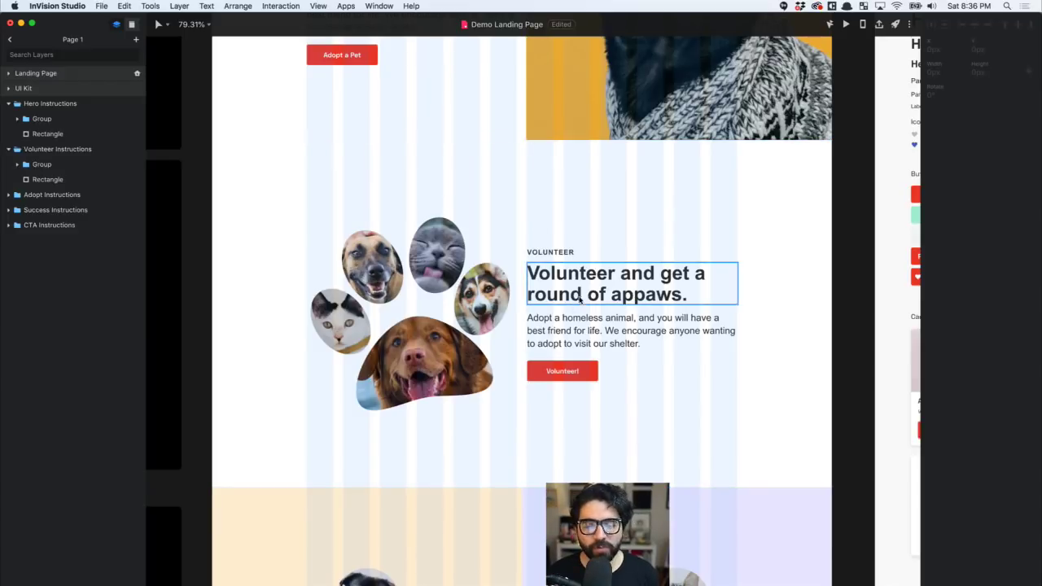
pyautogui.scroll(-5, 580, 297)
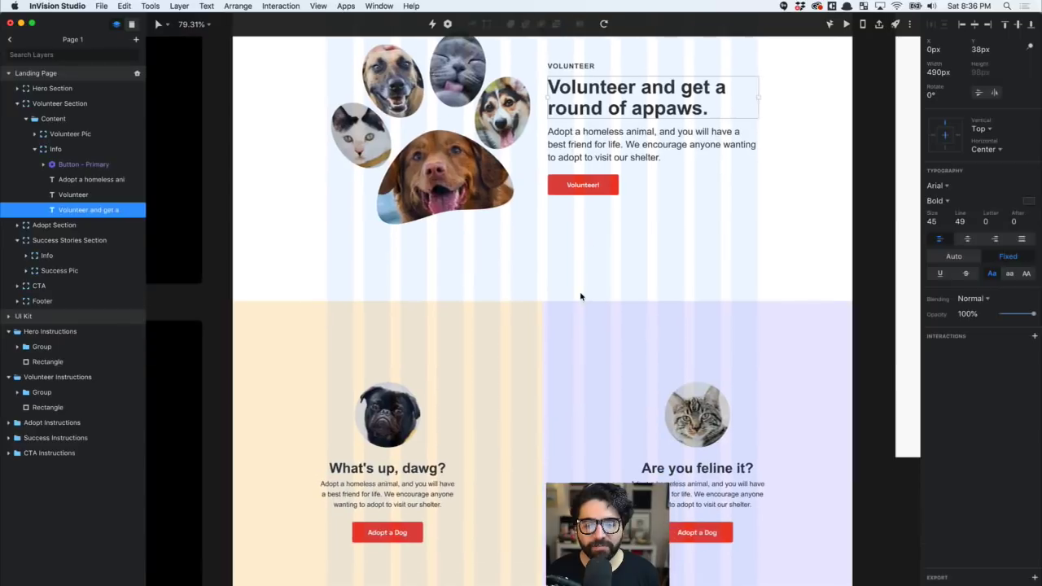
pyautogui.press('Escape')
pyautogui.scroll(2, 580, 297)
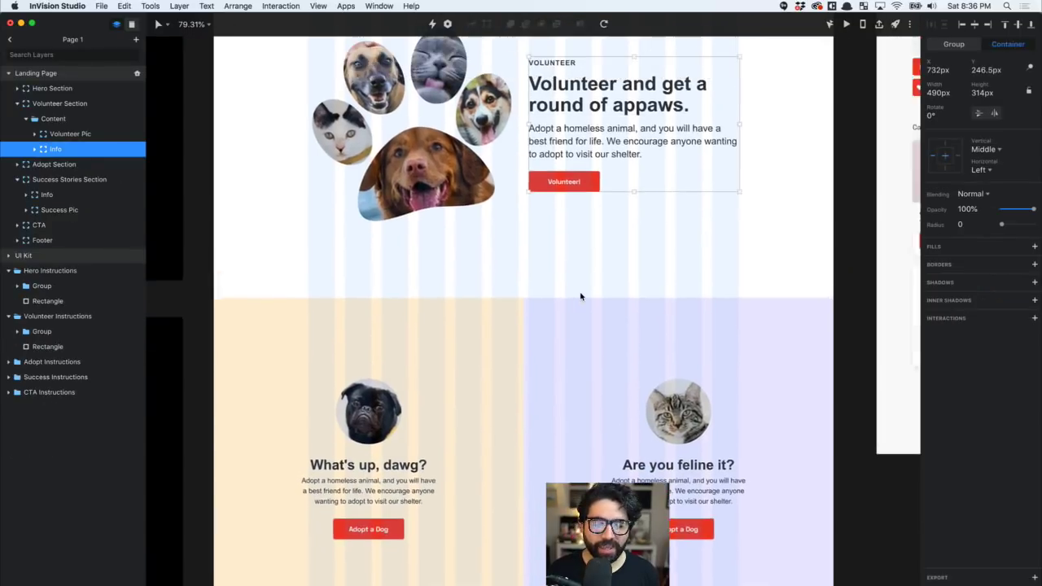
pyautogui.scroll(-3, 581, 297)
pyautogui.press('super+Tab')
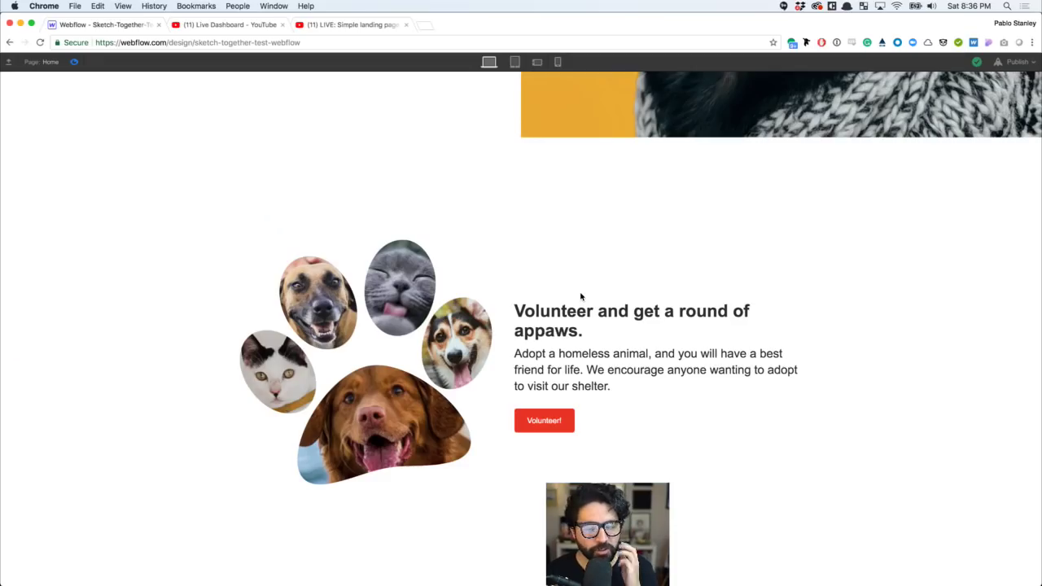
# - Leave the preview in Webflow and add a new Section below the volunteer section
pyautogui.click(75, 63)
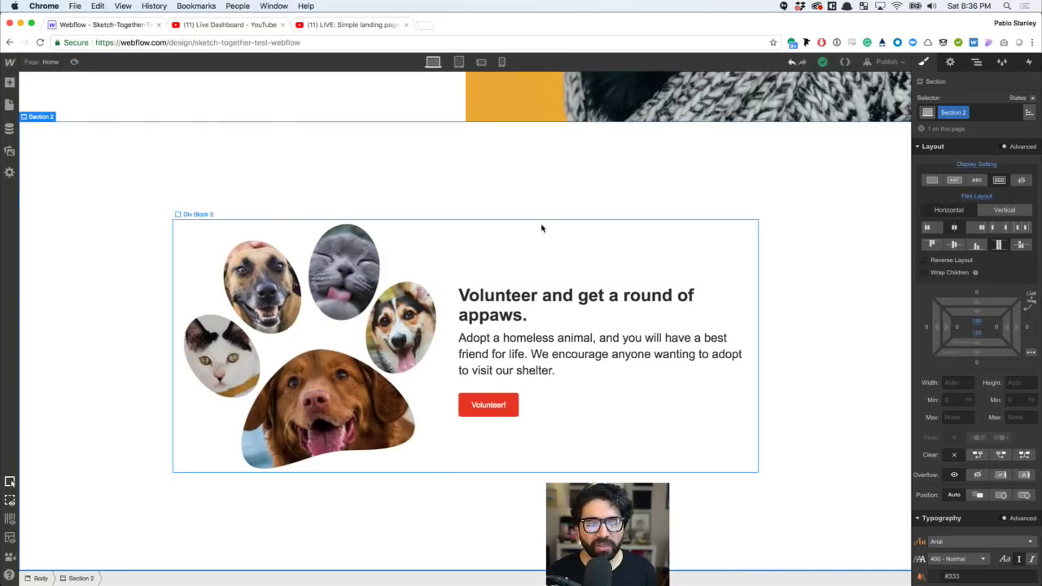
pyautogui.click(10, 83)
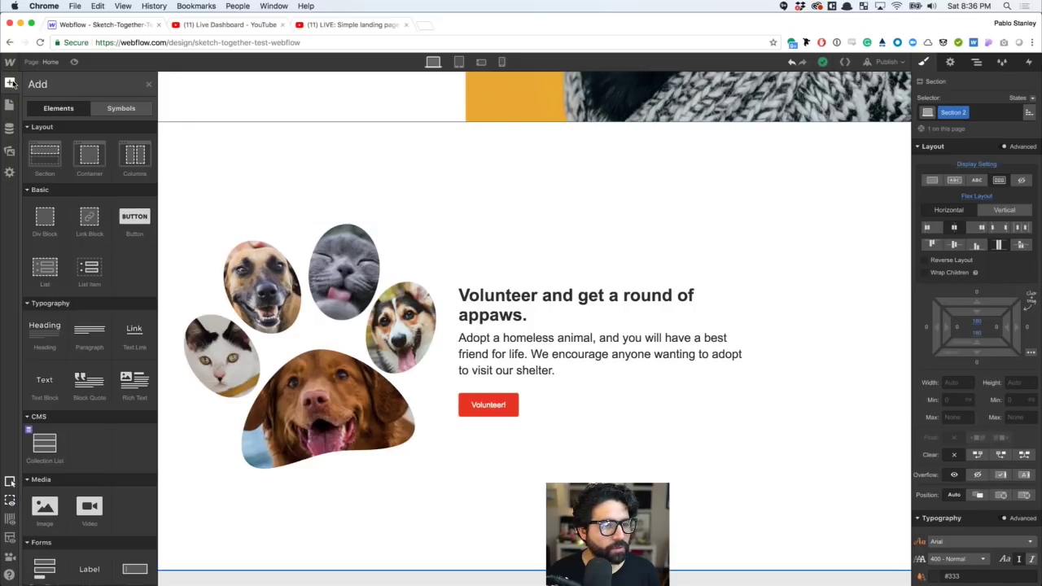
pyautogui.moveTo(44, 156); pyautogui.dragTo(248, 579)
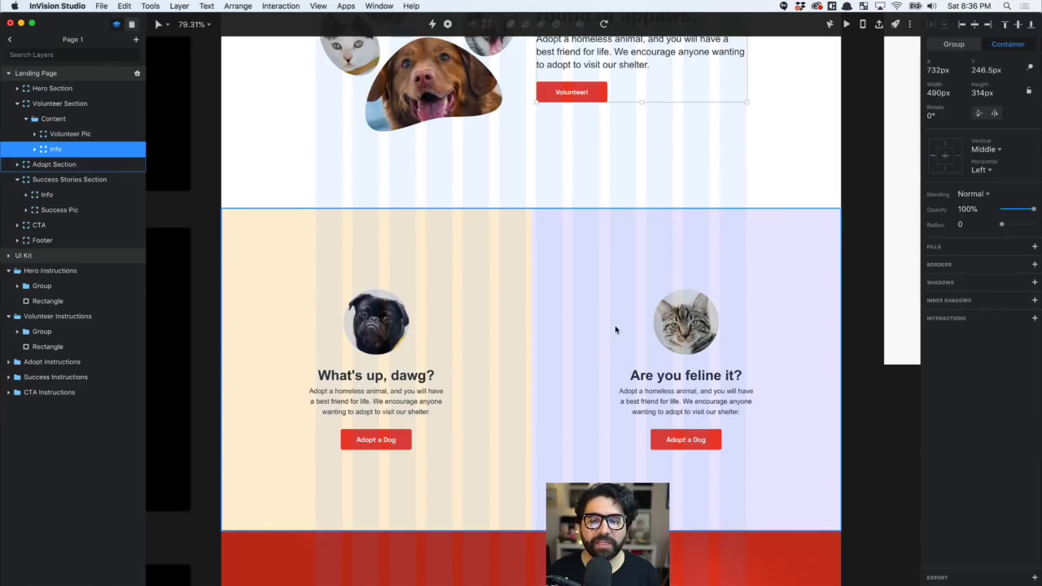
# - Check the Adopt Section in the InVision Studio design and add a two-column row below the volunteer section in Webflow
pyautogui.scroll(-5, 615, 325)
pyautogui.scroll(8, 615, 325)
pyautogui.scroll(-4, 614, 329)
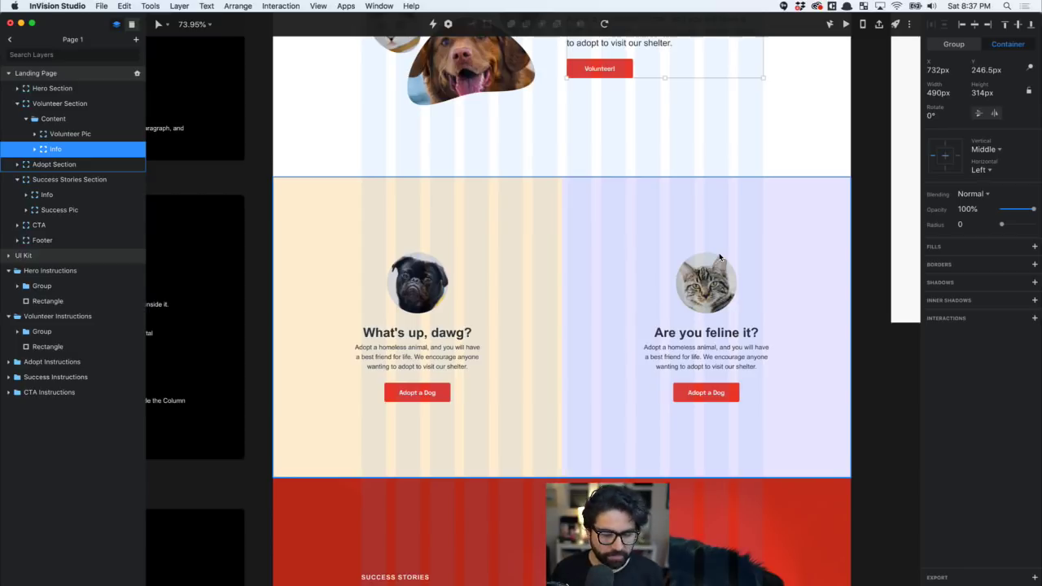
pyautogui.press('super+Tab')
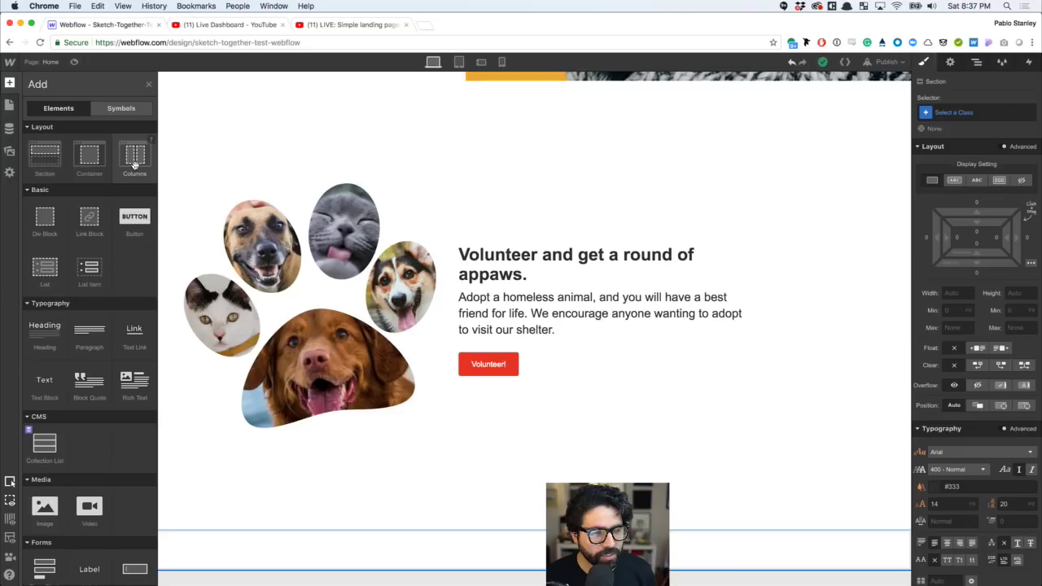
pyautogui.moveTo(135, 163); pyautogui.dragTo(181, 539)
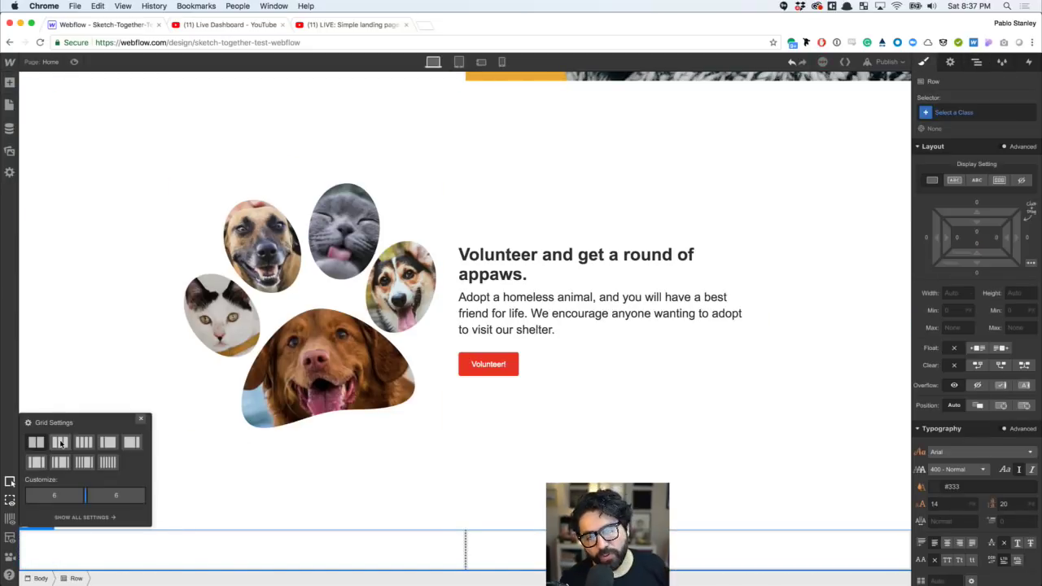
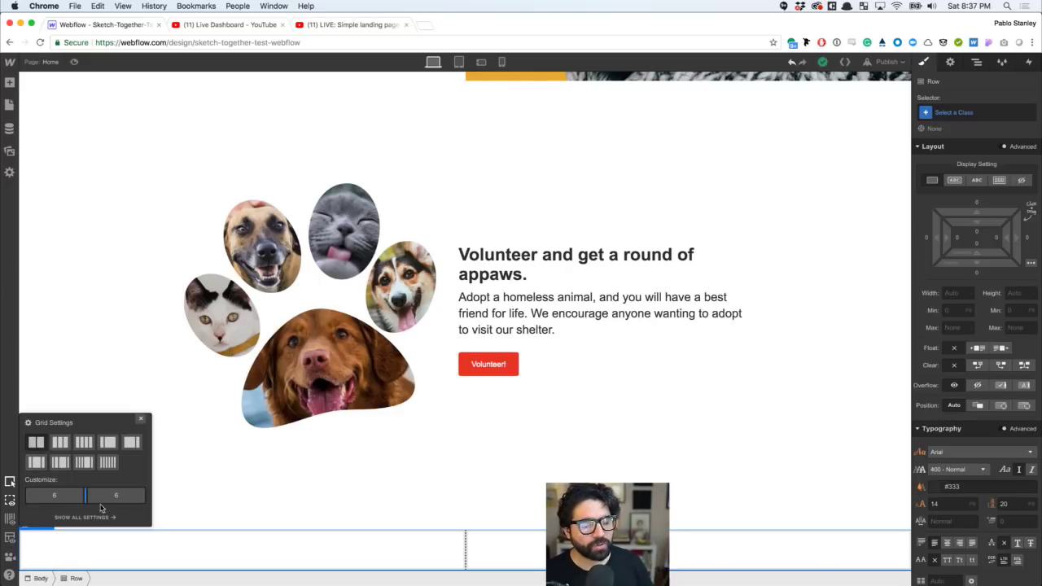
pyautogui.click(289, 497)
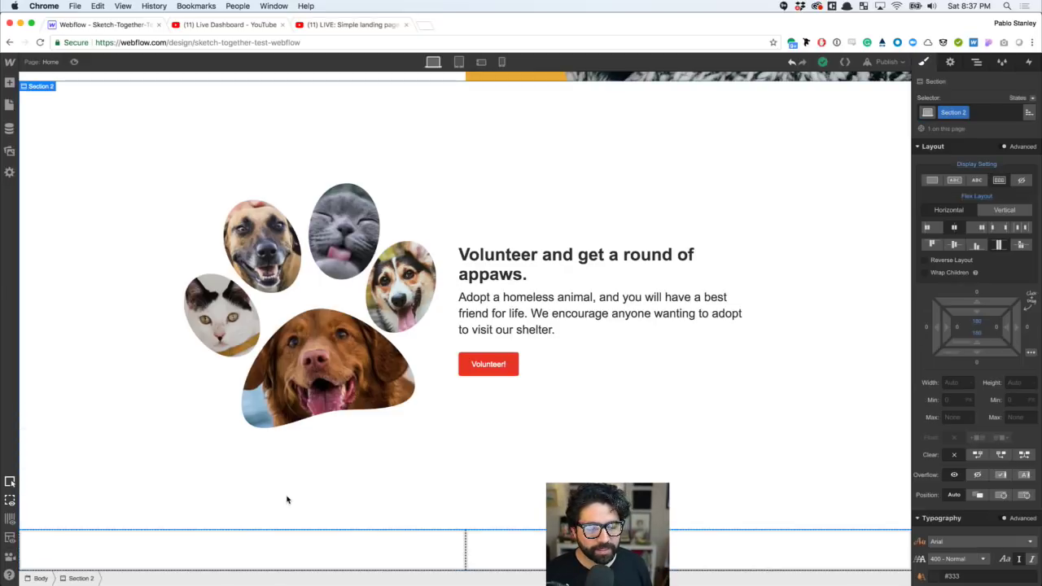
# - Nest the new Row inside the empty Section in the page structure and expand it to list its columns
pyautogui.click(309, 551)
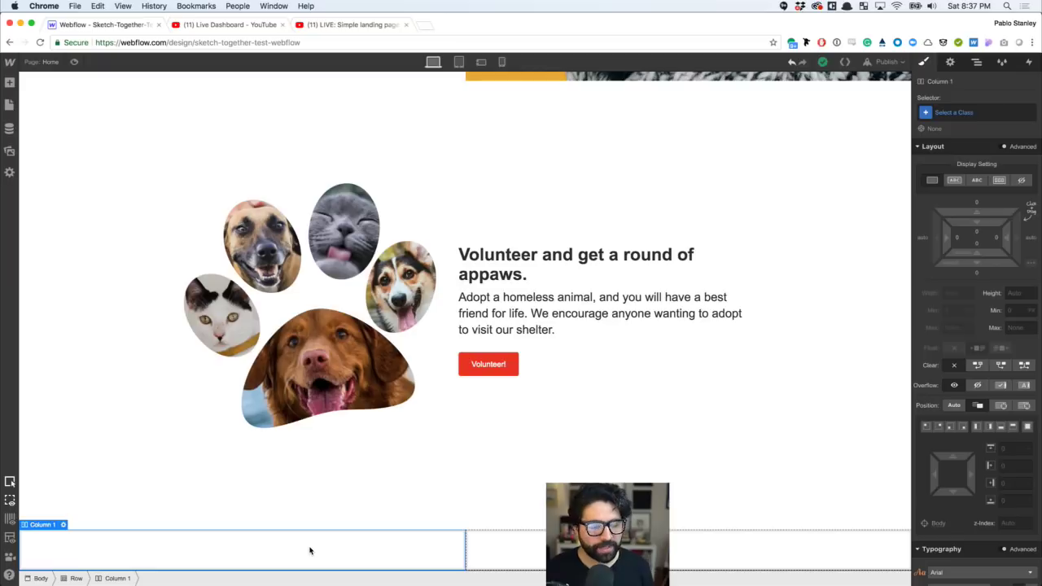
pyautogui.click(977, 62)
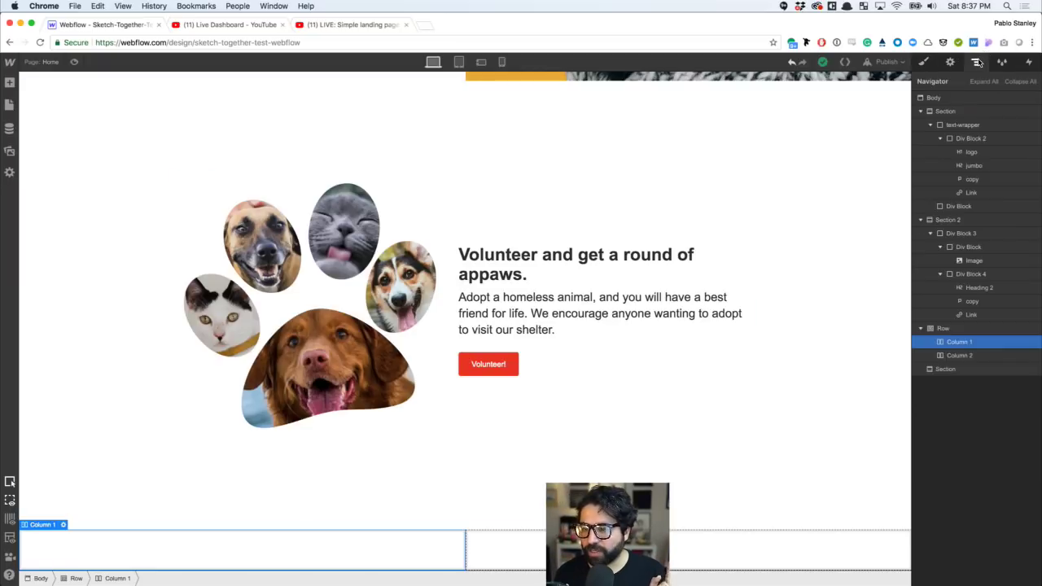
pyautogui.click(921, 328)
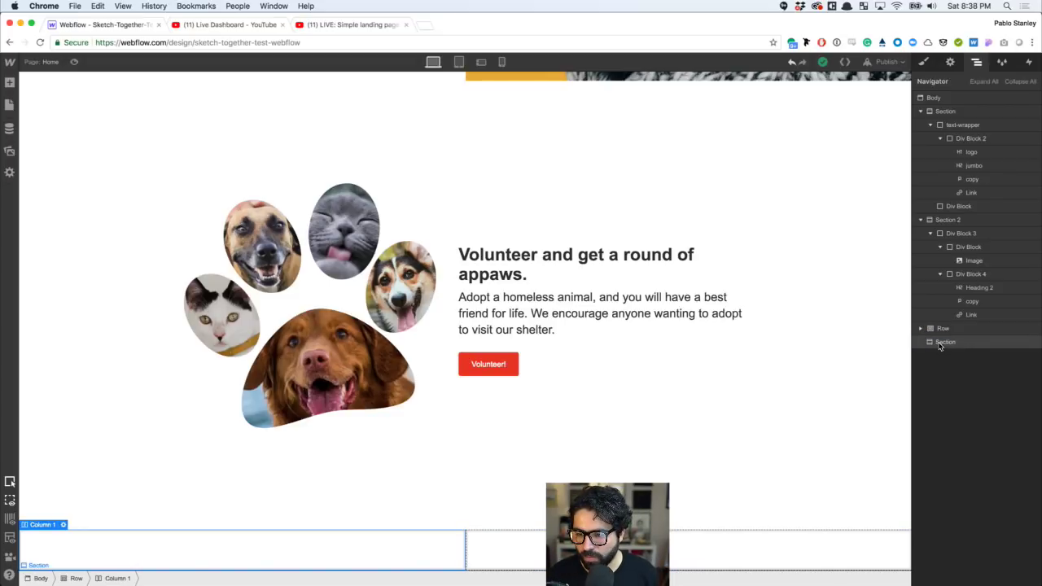
pyautogui.click(941, 343)
pyautogui.click(950, 331)
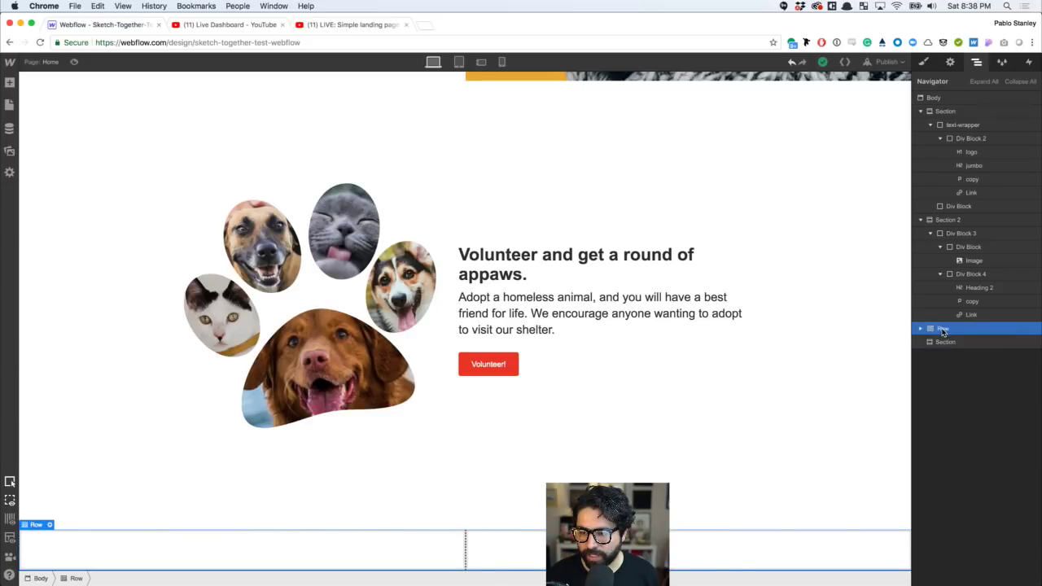
pyautogui.moveTo(943, 331)
pyautogui.mouseDown()
pyautogui.moveTo(947, 354)
pyautogui.moveTo(948, 342)
pyautogui.mouseUp()
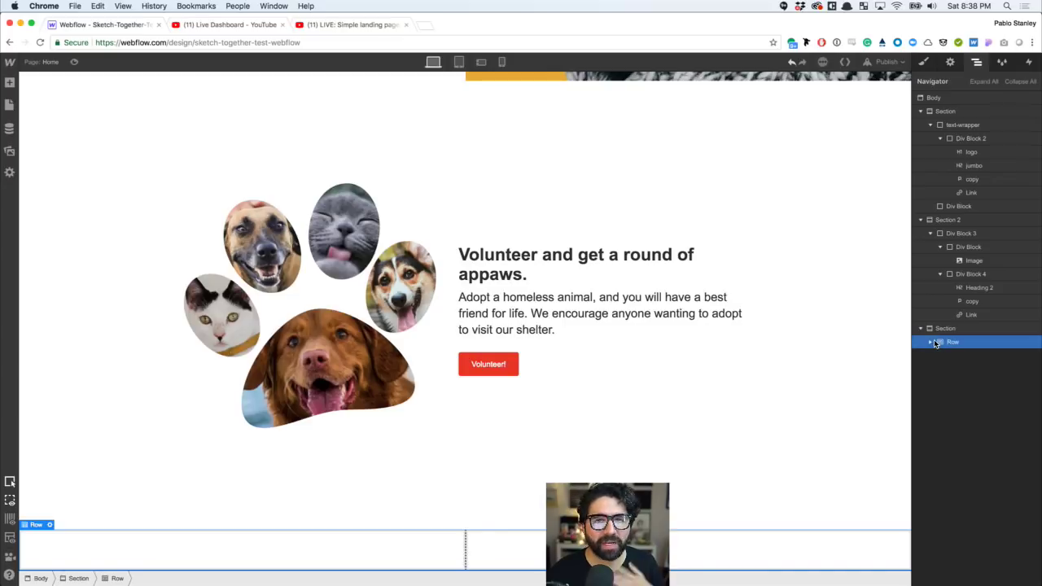
pyautogui.click(930, 342)
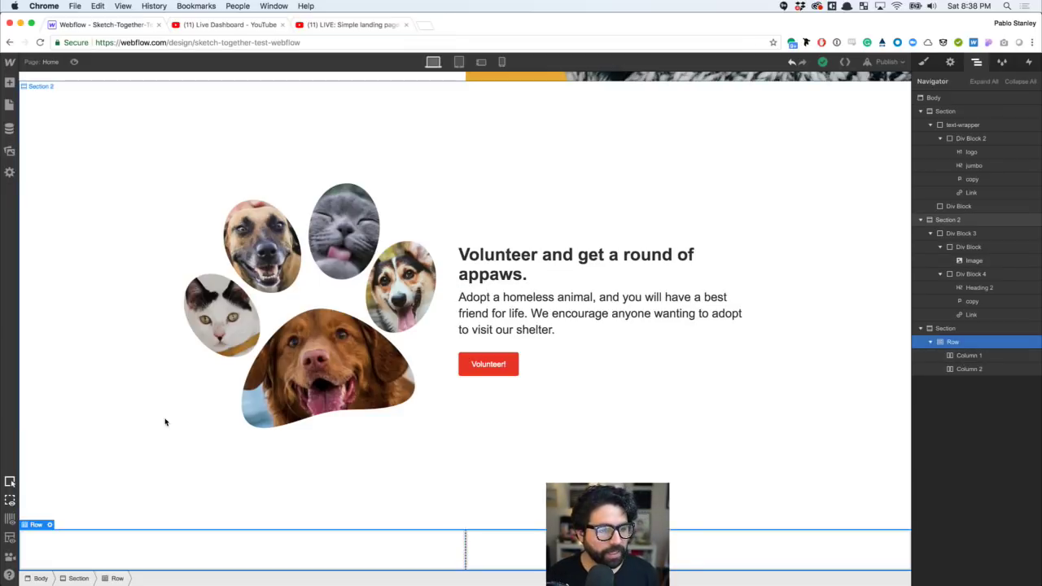
# - Place the round dog picture from the uploaded assets in Column 1 and set it as a HiDPI image
pyautogui.click(9, 82)
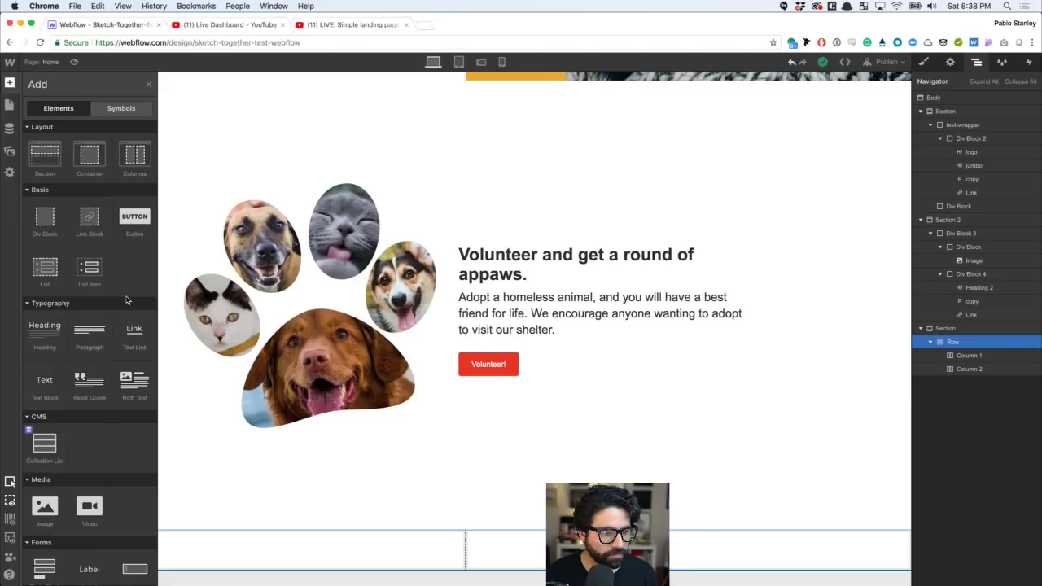
pyautogui.click(10, 150)
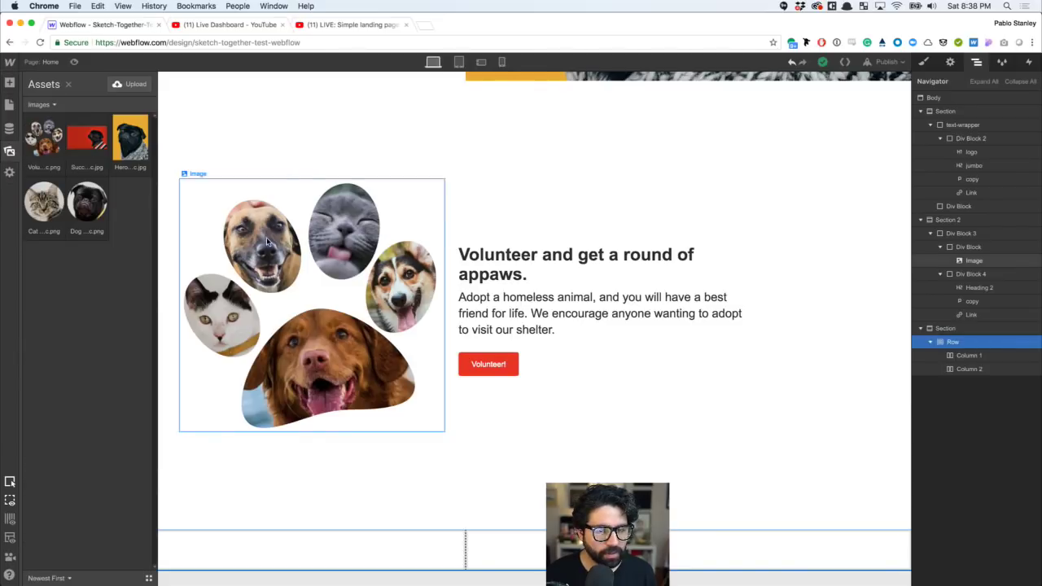
pyautogui.press('super+Tab')
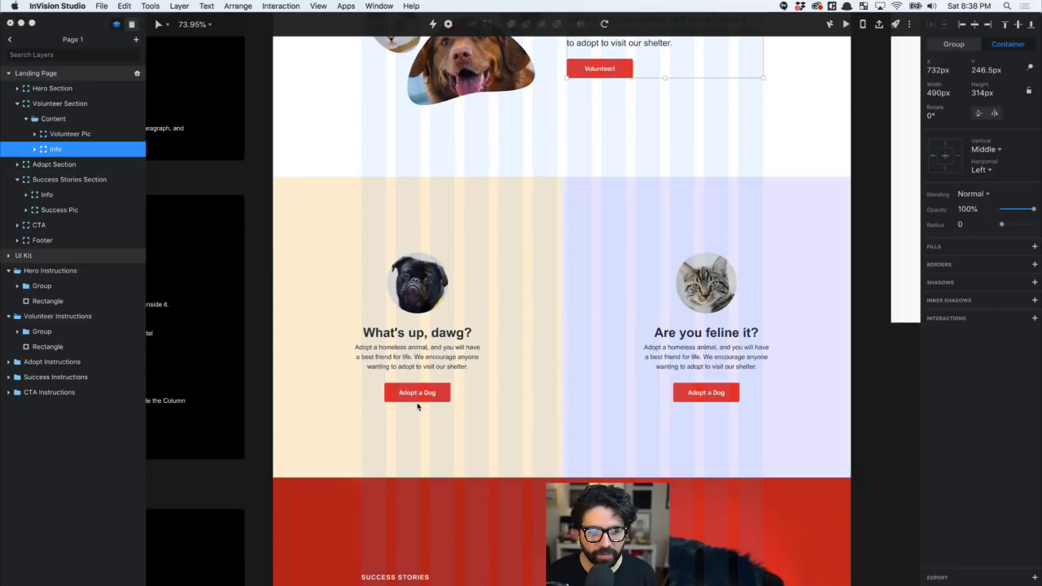
pyautogui.press('super+Tab')
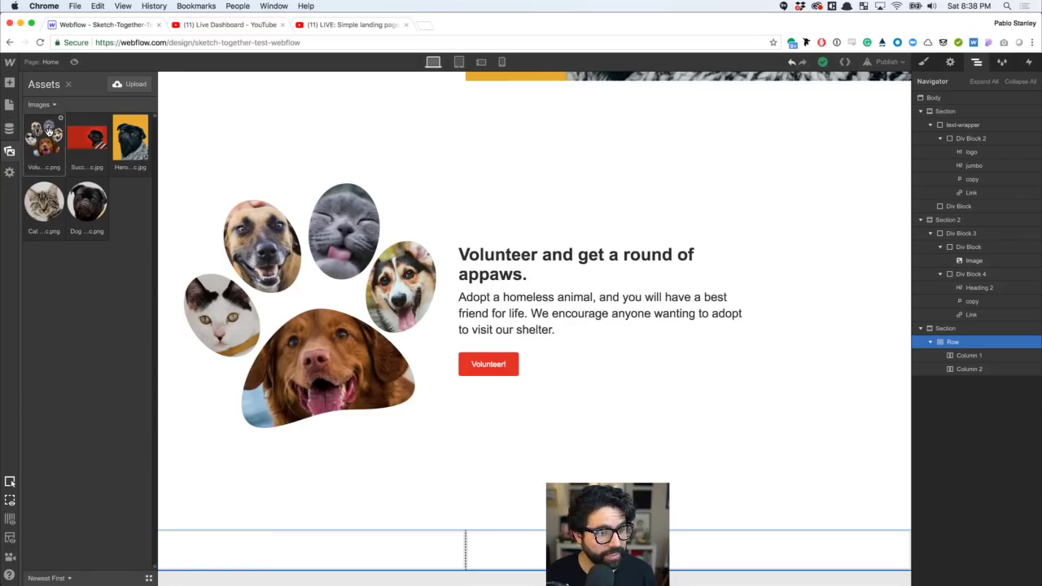
pyautogui.moveTo(88, 200); pyautogui.dragTo(247, 541)
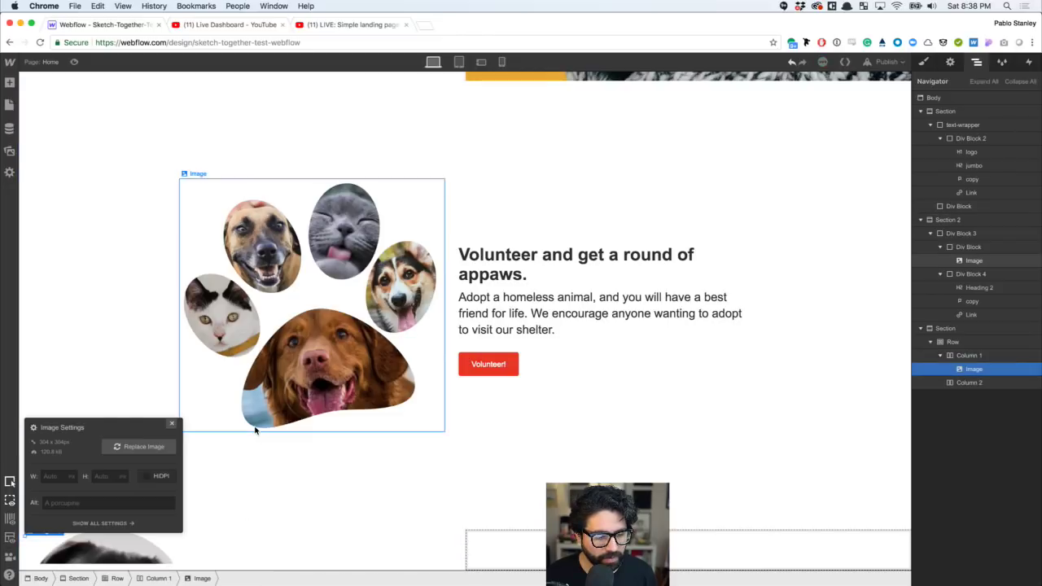
pyautogui.click(147, 476)
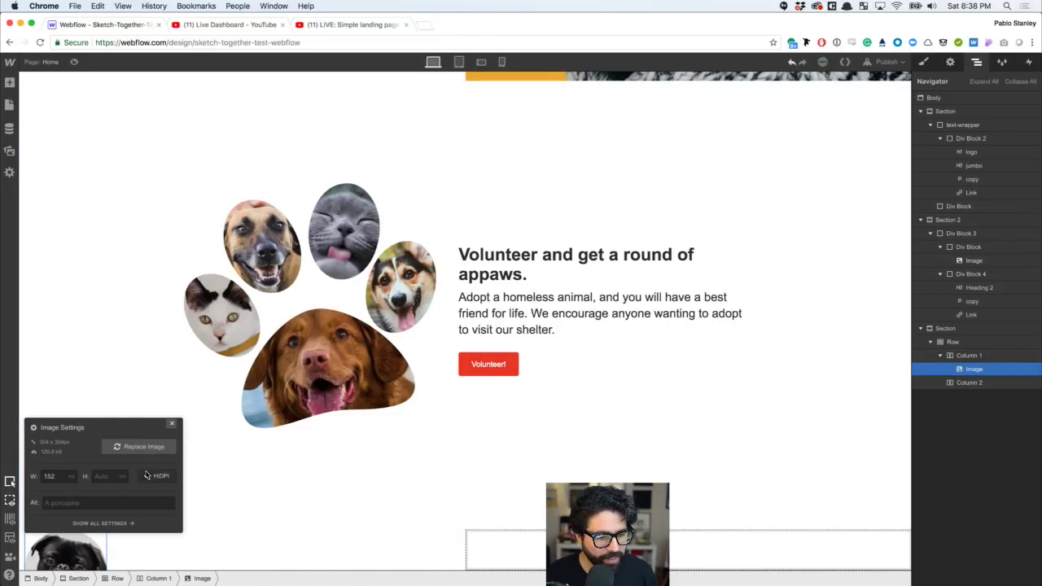
pyautogui.click(213, 463)
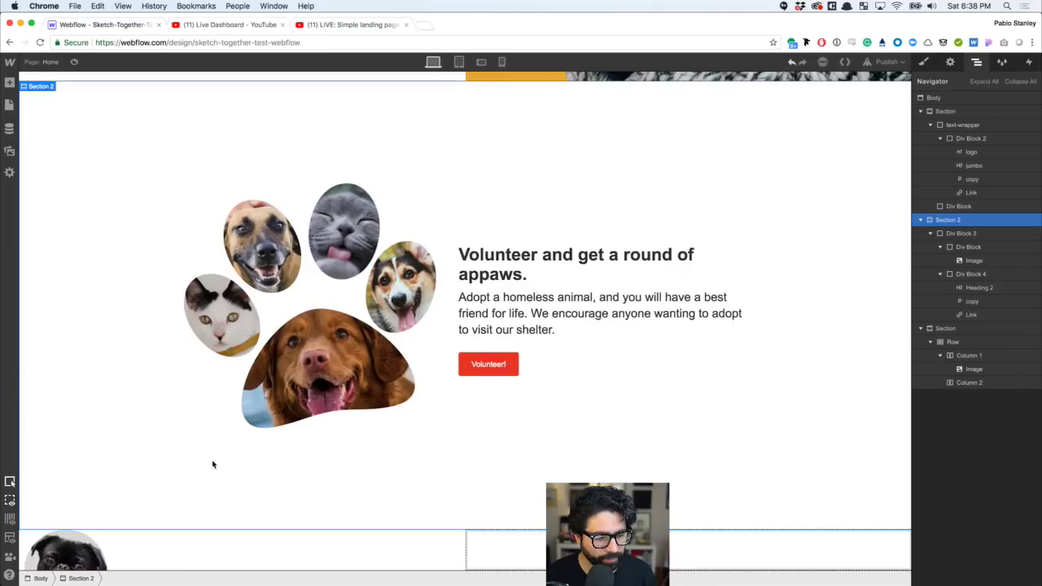
# - Add a heading below the dog picture in Column 1 and set its type to H3
pyautogui.scroll(-1, 213, 463)
pyautogui.click(10, 83)
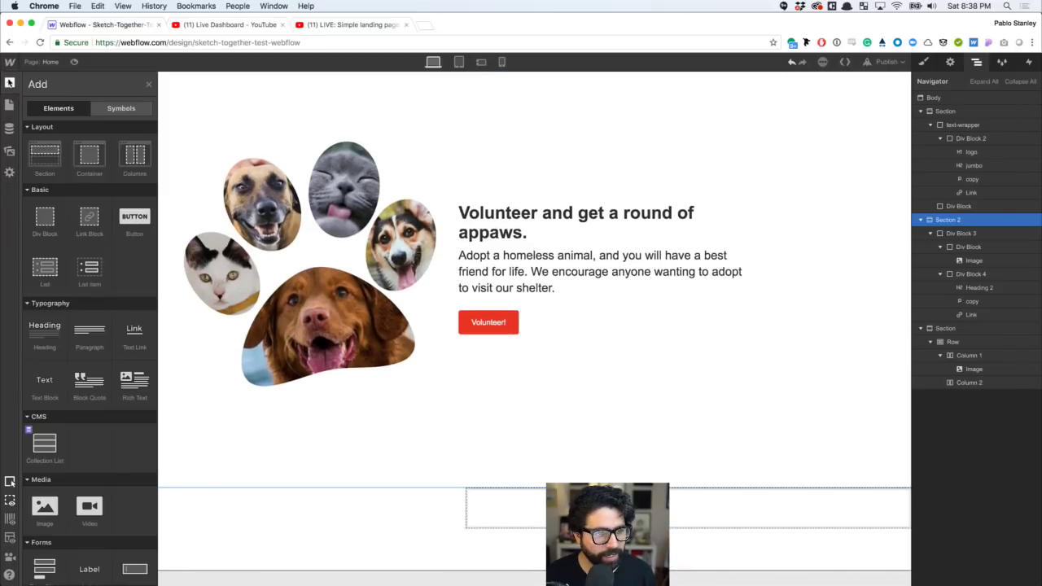
pyautogui.moveTo(47, 334); pyautogui.dragTo(91, 569)
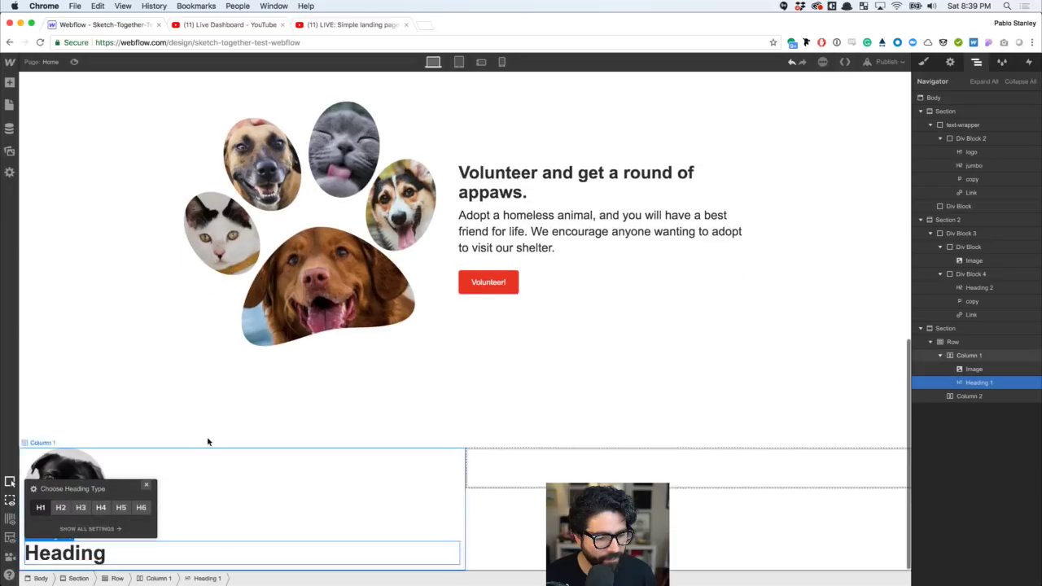
pyautogui.click(61, 507)
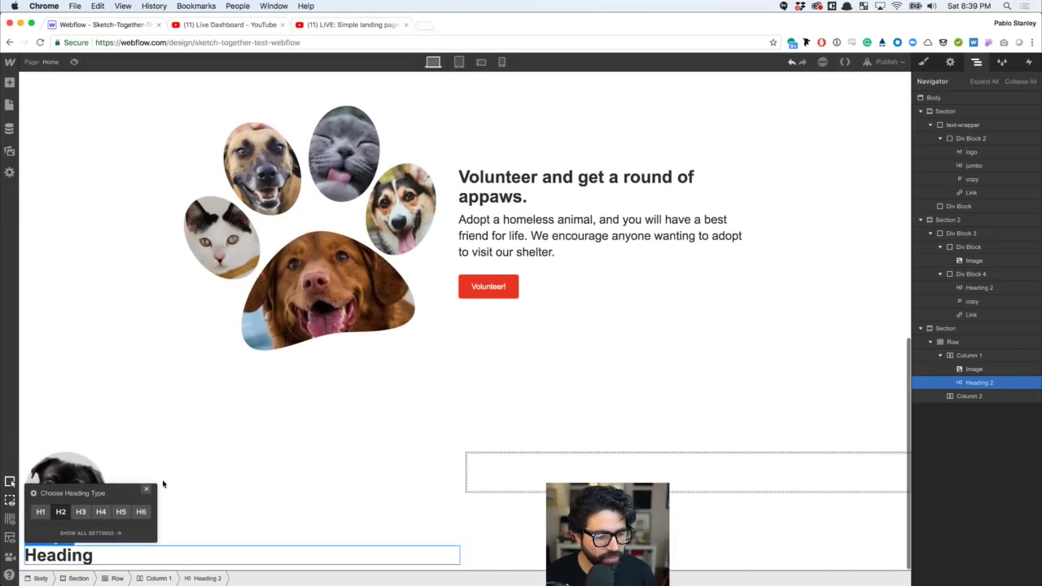
pyautogui.click(80, 511)
# - Add a paragraph and a button below the heading in Column 1
pyautogui.click(10, 83)
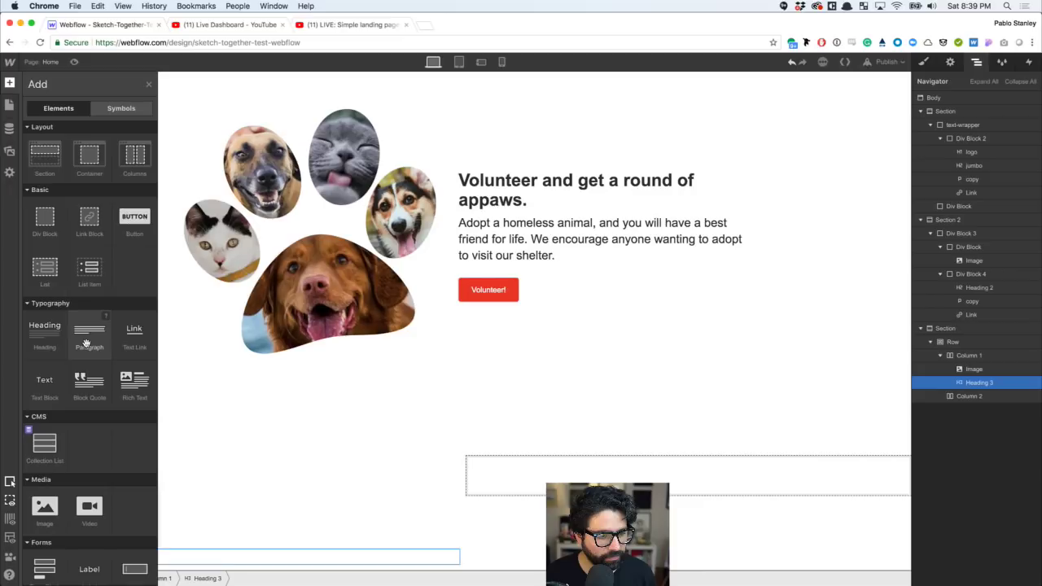
pyautogui.moveTo(86, 343); pyautogui.dragTo(114, 572)
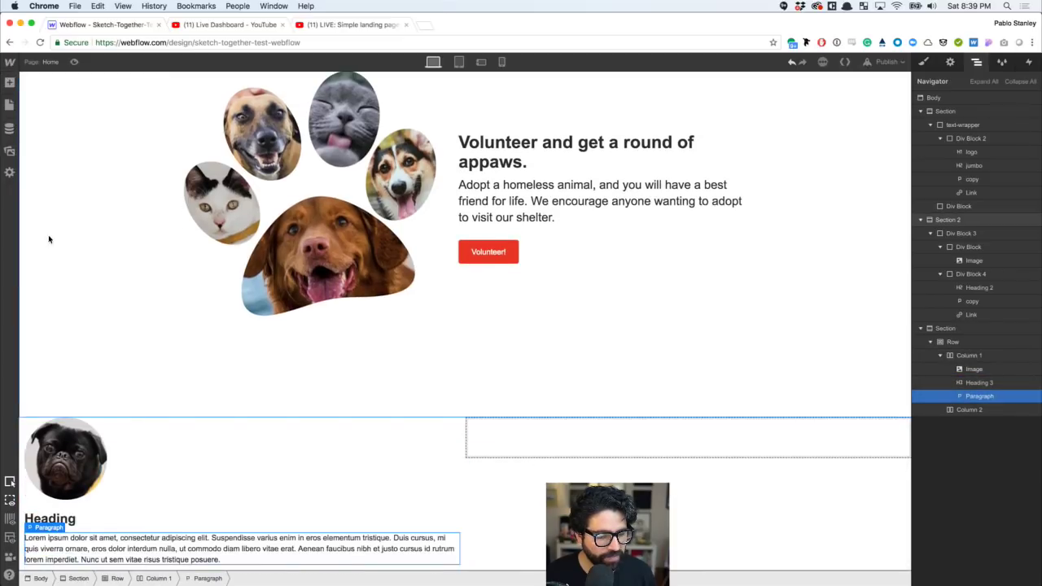
pyautogui.click(10, 82)
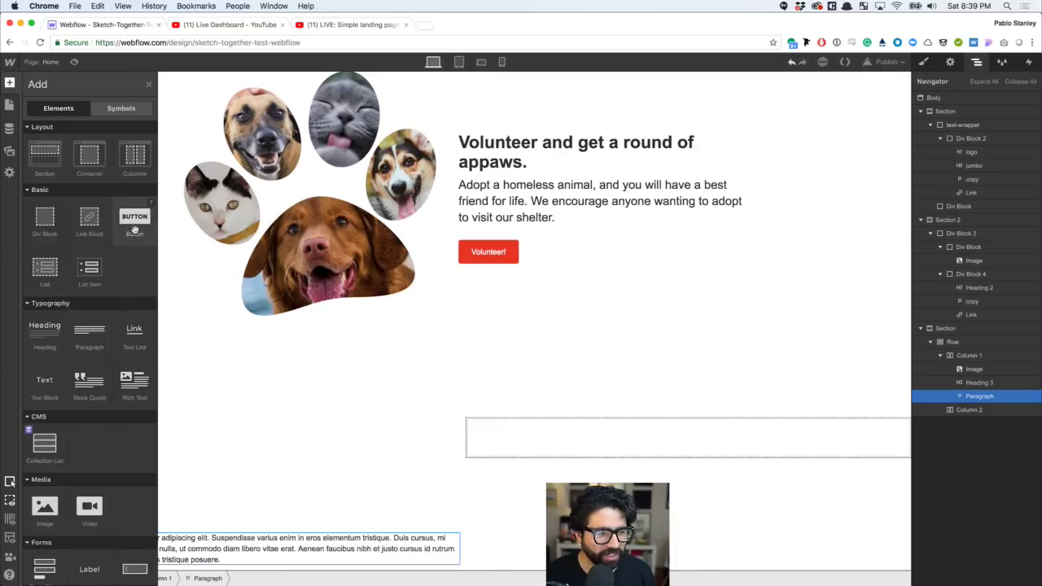
pyautogui.moveTo(134, 221); pyautogui.dragTo(218, 570)
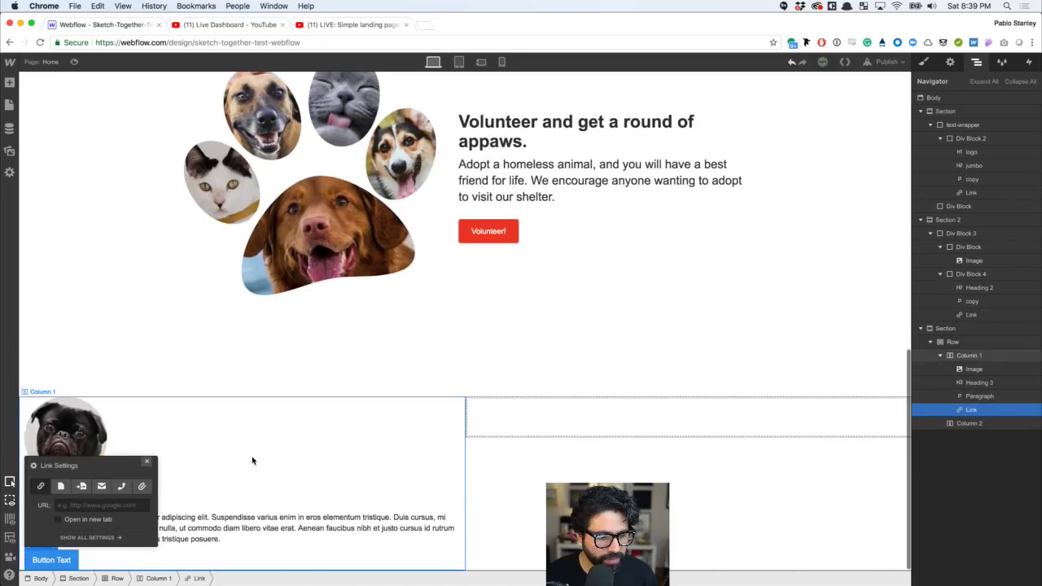
# - Apply the existing Link class to the new button in Column 1 so it matches the Volunteer! button
pyautogui.click(203, 332)
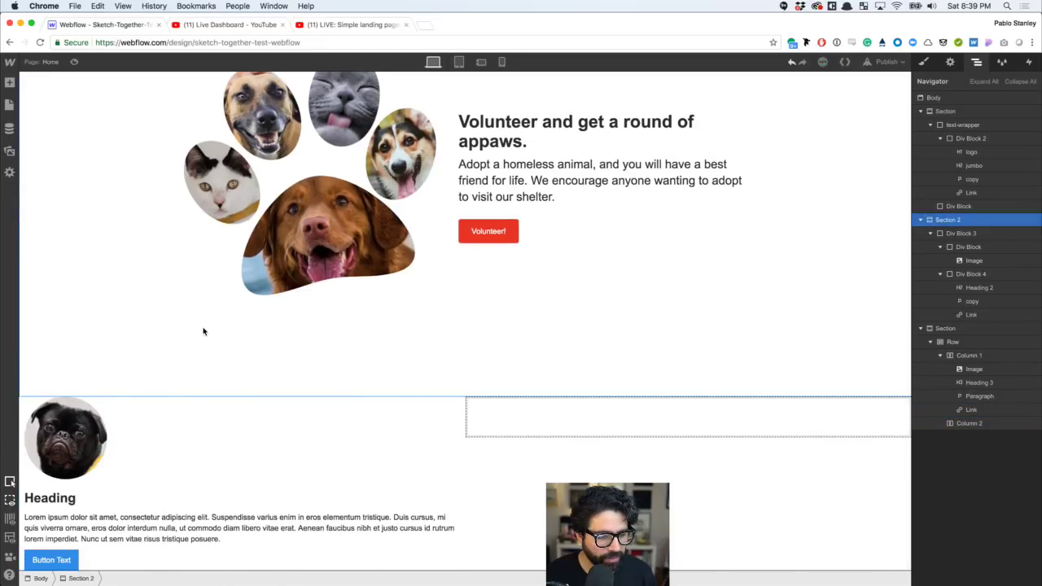
pyautogui.click(66, 561)
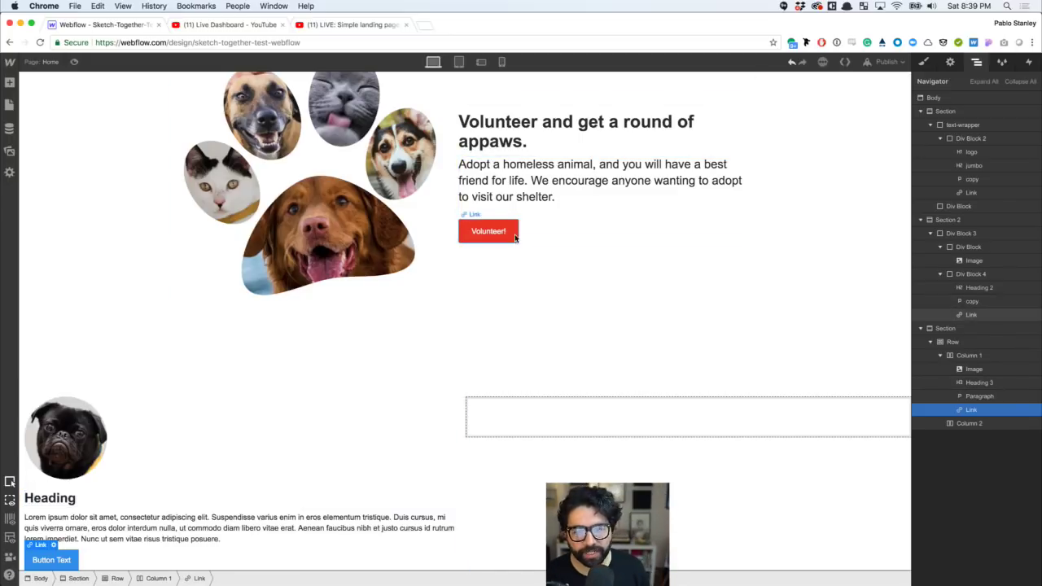
pyautogui.scroll(5, 503, 244)
pyautogui.scroll(-5, 503, 243)
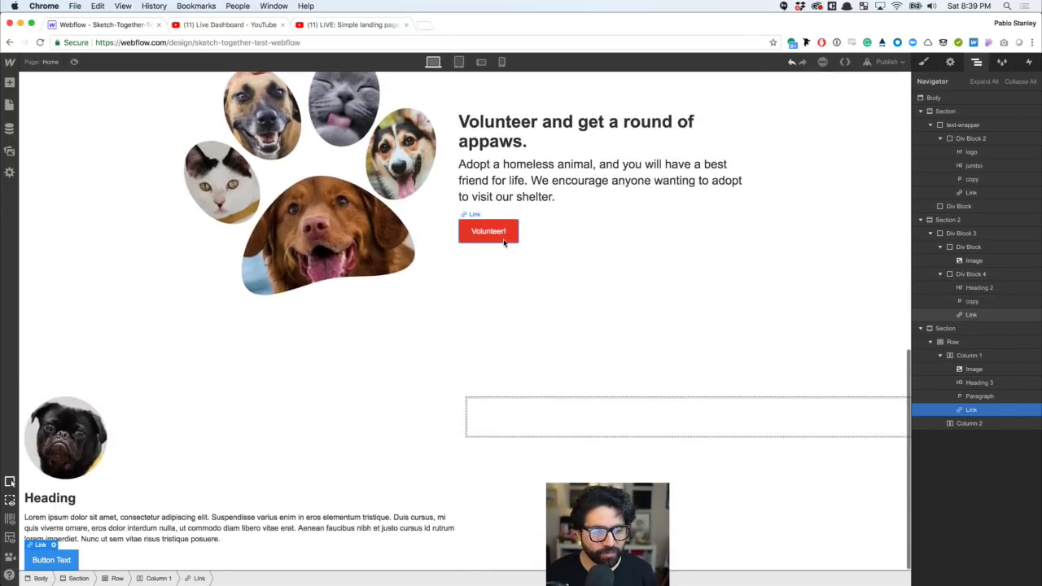
pyautogui.click(923, 62)
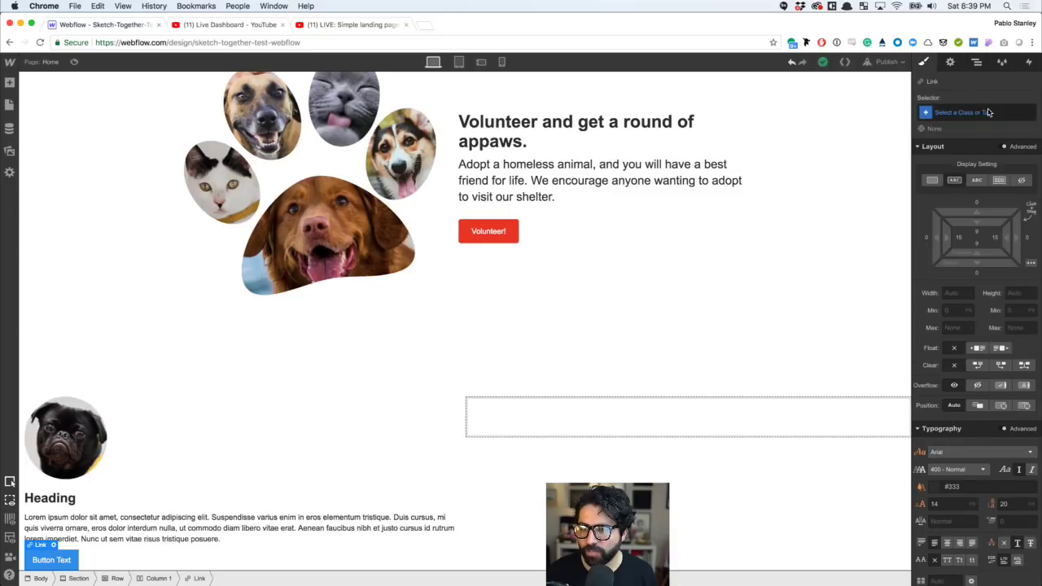
pyautogui.click(982, 114)
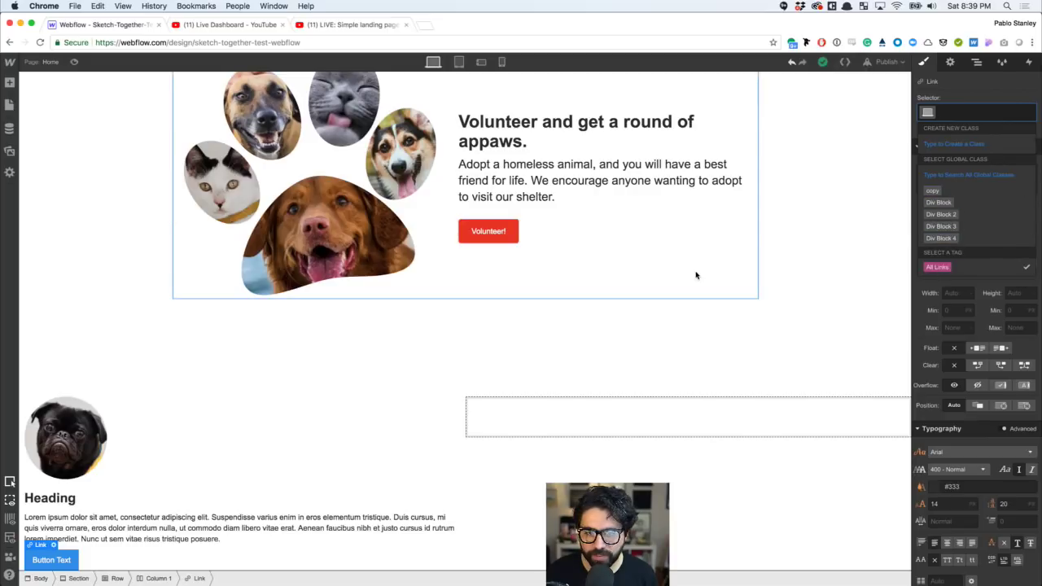
pyautogui.click(500, 234)
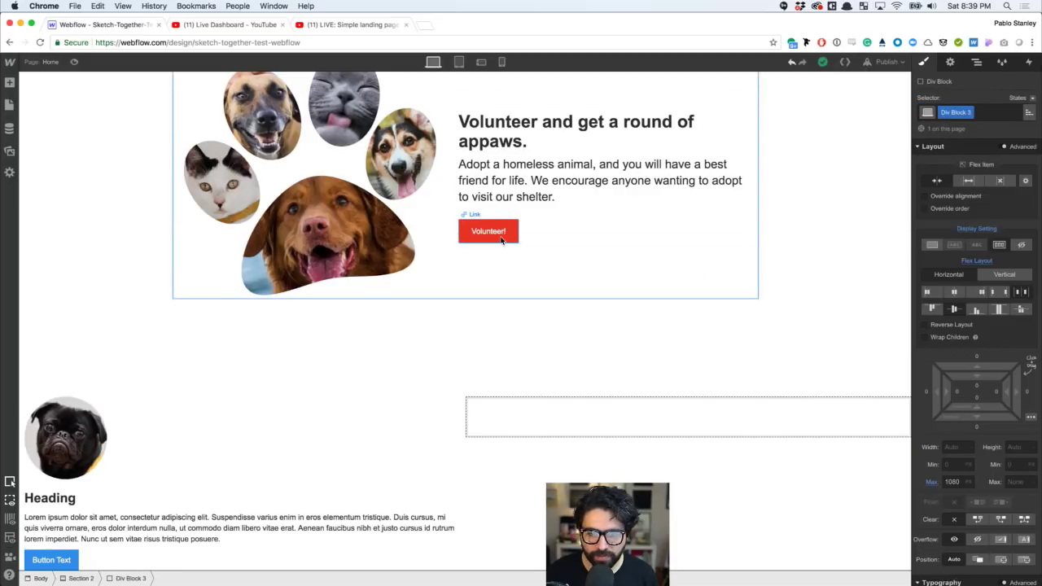
pyautogui.click(69, 557)
pyautogui.click(968, 116)
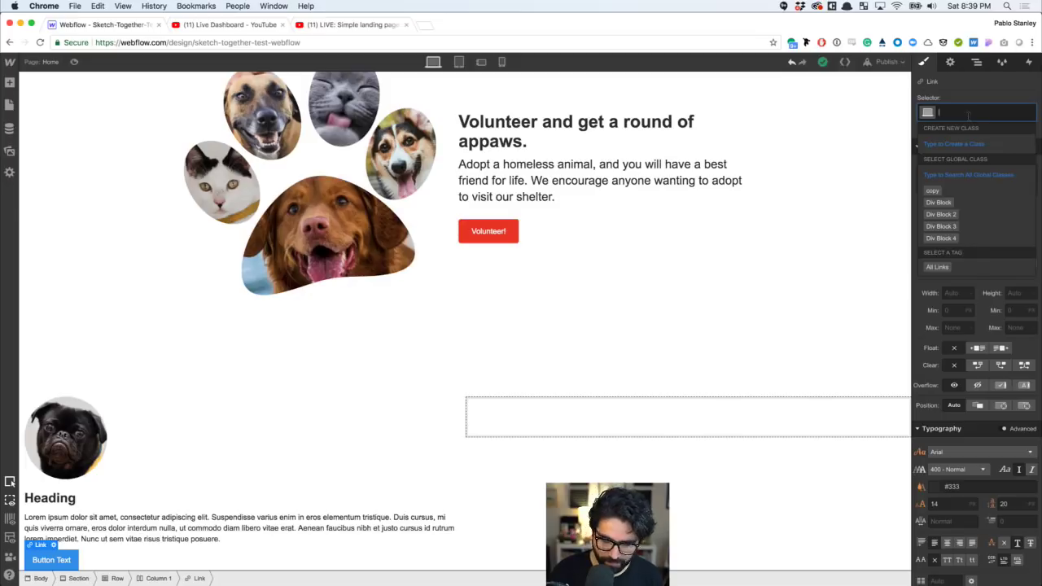
pyautogui.write('link')
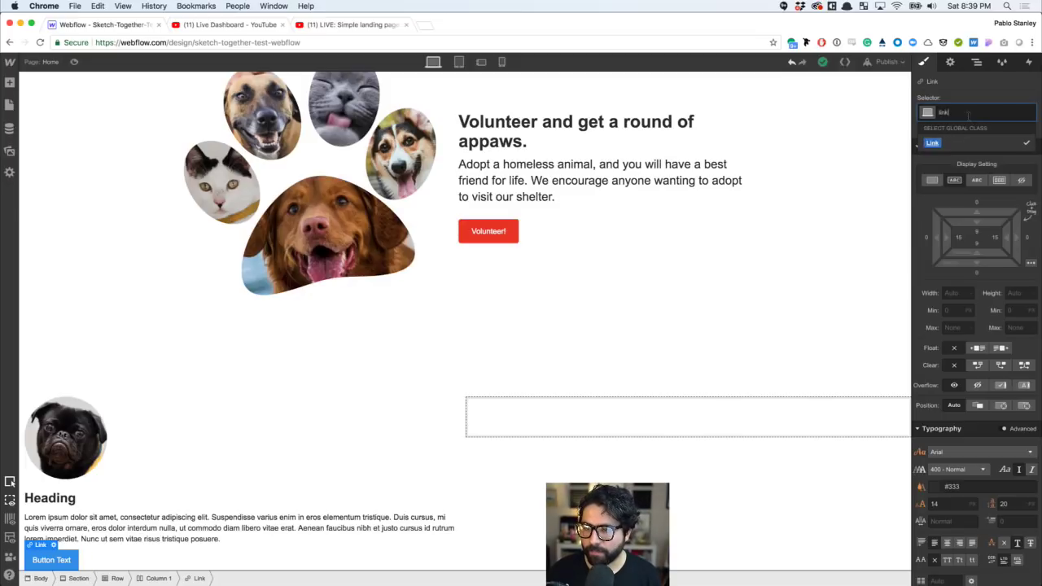
pyautogui.press('Return')
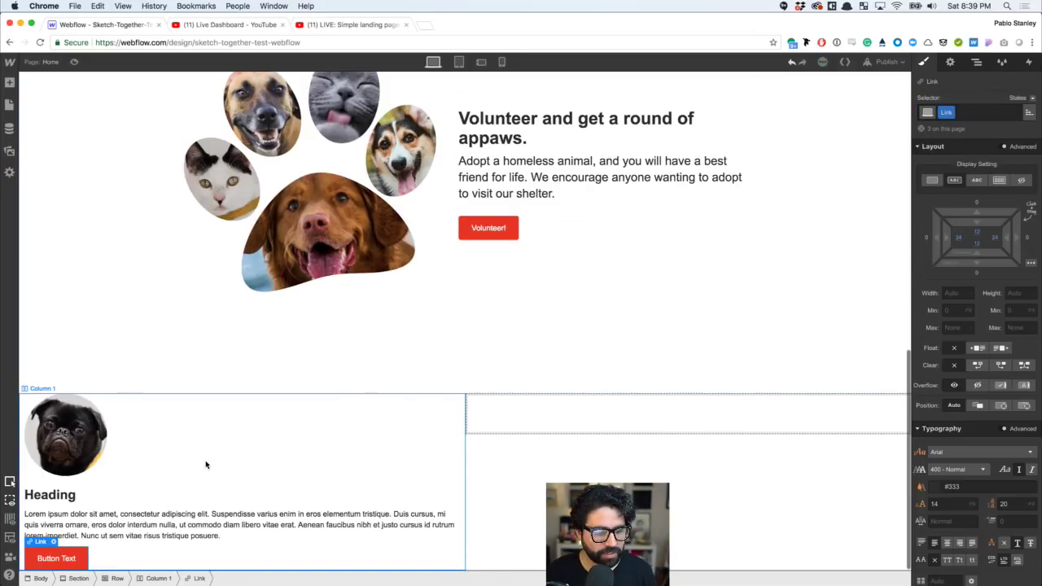
# - Switch to Gameshow, move the webcam picture to the lower-left corner of the shot, and send the updated layout live
pyautogui.press('super+Tab')
pyautogui.press('super+Tab')
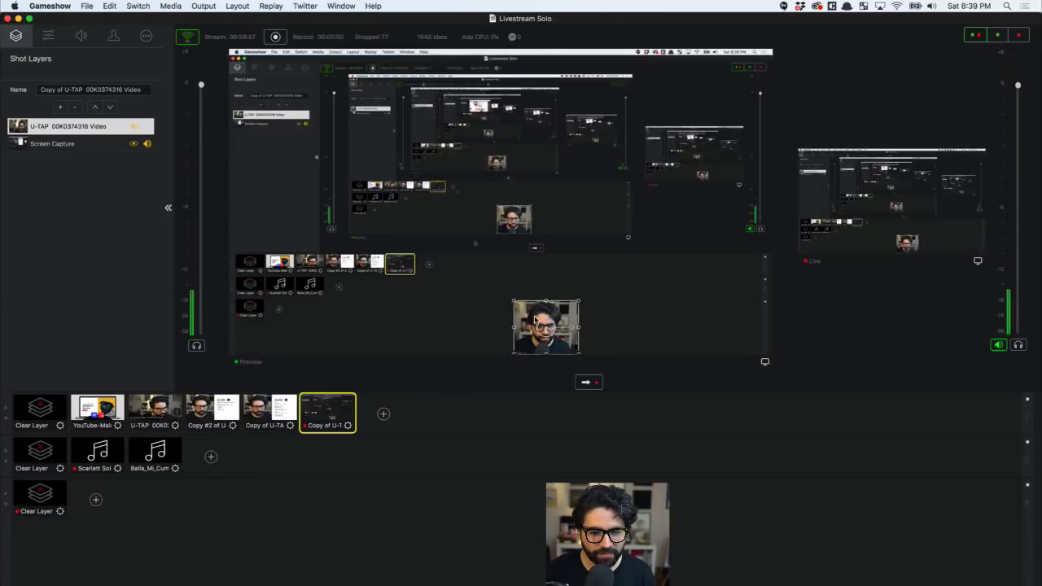
pyautogui.moveTo(568, 318); pyautogui.dragTo(279, 319)
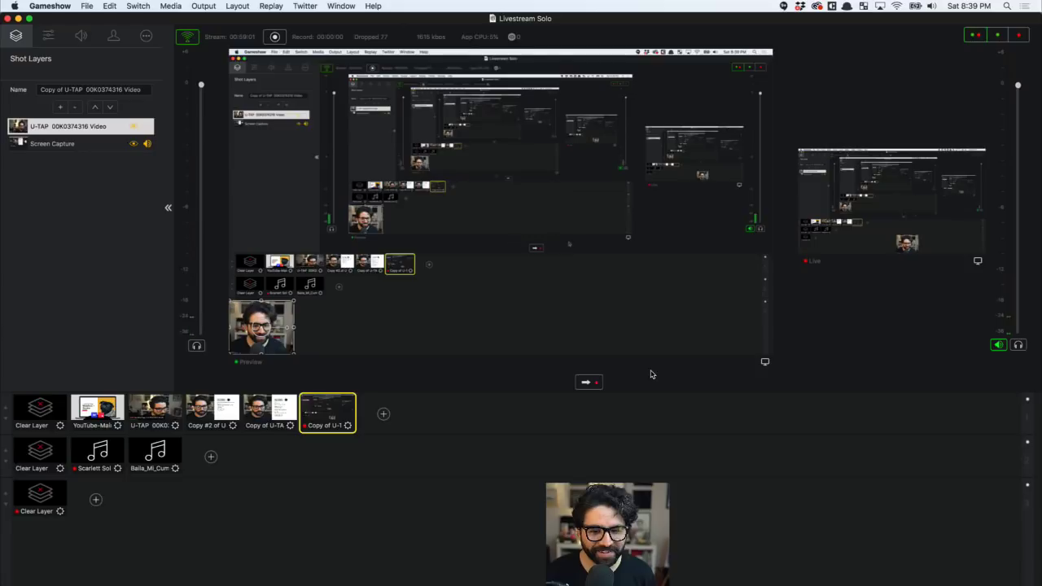
pyautogui.click(590, 382)
pyautogui.press('super+Tab')
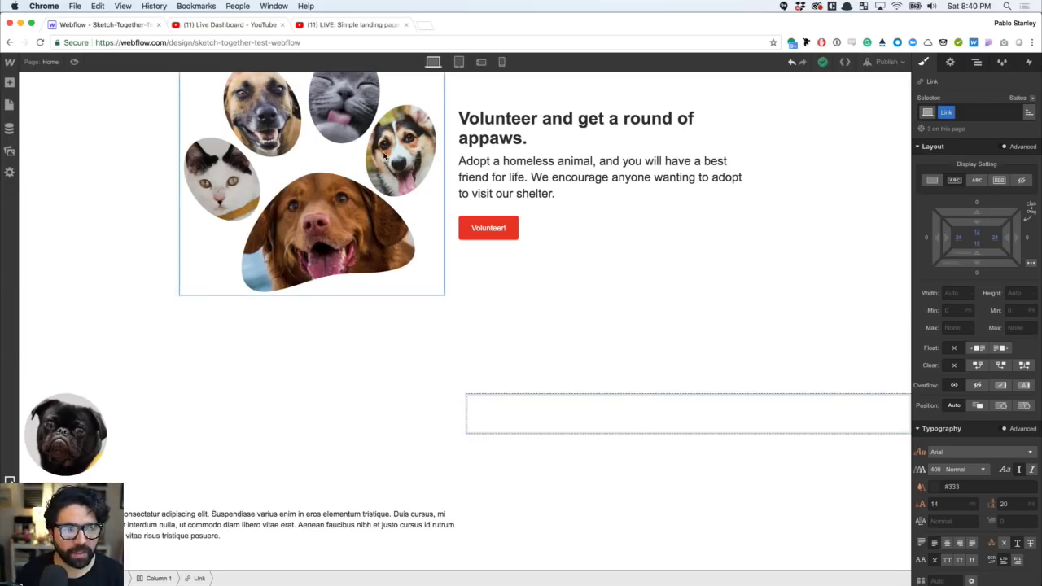
# - Switch to the YouTube live stream page and read through the viewers' chat messages
pyautogui.click(354, 26)
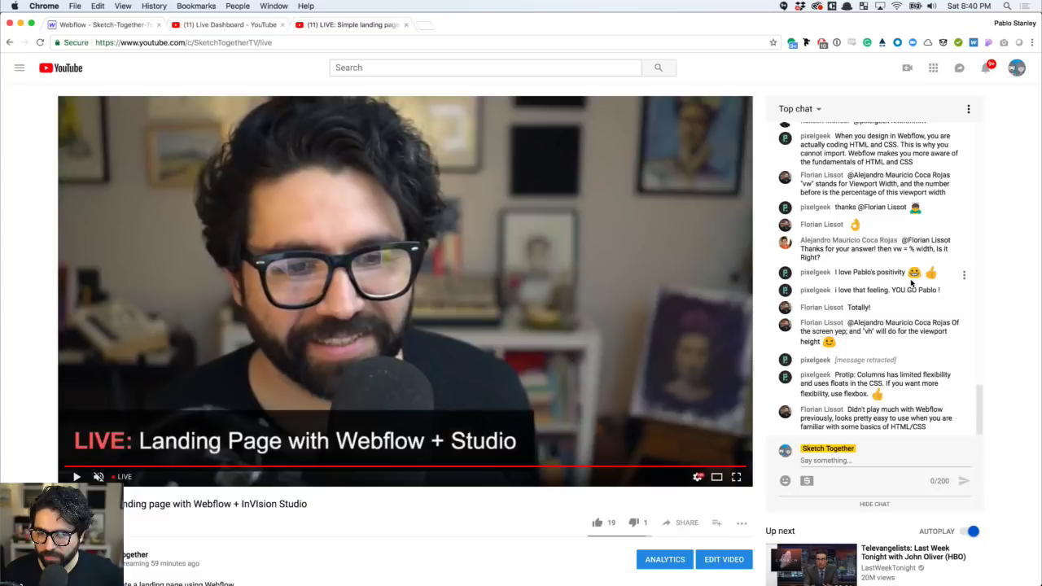
pyautogui.scroll(5, 911, 282)
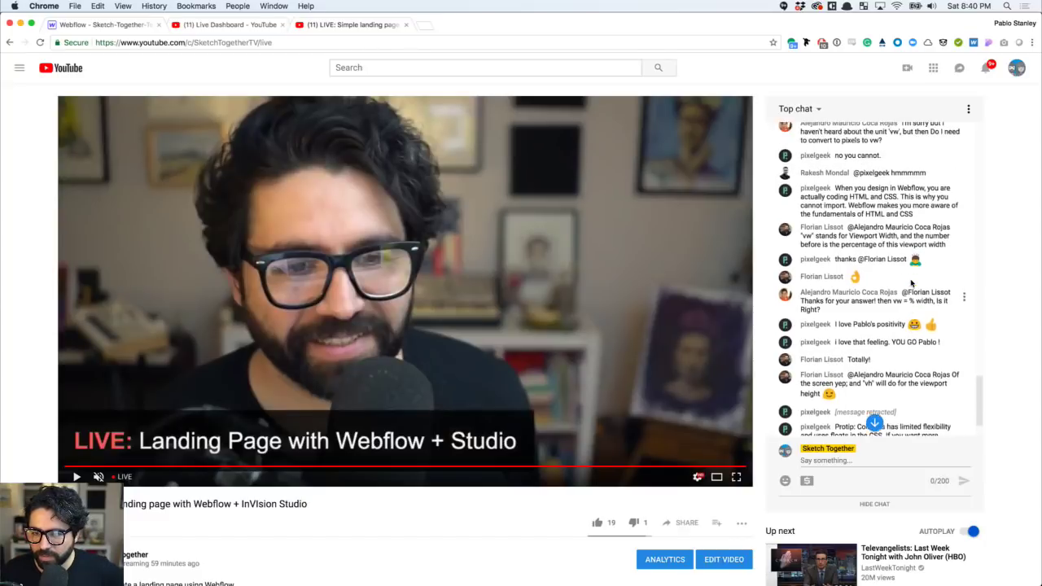
pyautogui.scroll(1, 912, 283)
pyautogui.scroll(6, 912, 285)
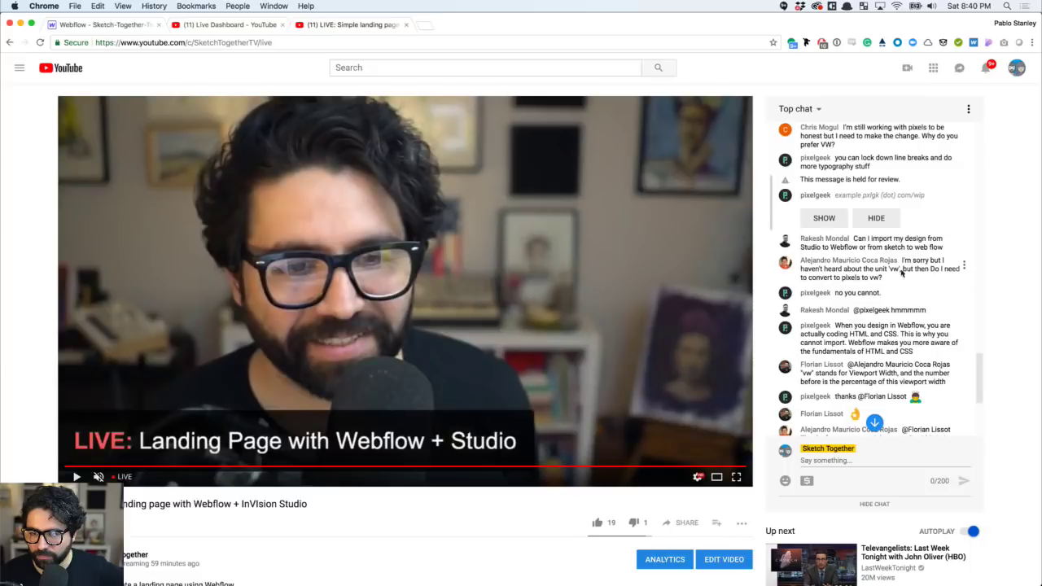
pyautogui.scroll(-10, 902, 285)
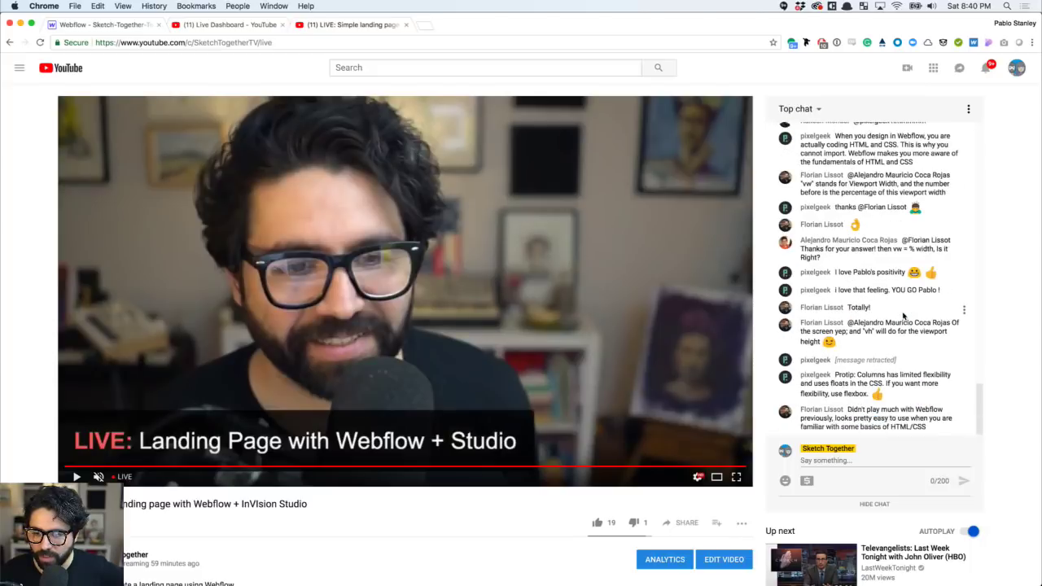
pyautogui.scroll(10, 902, 317)
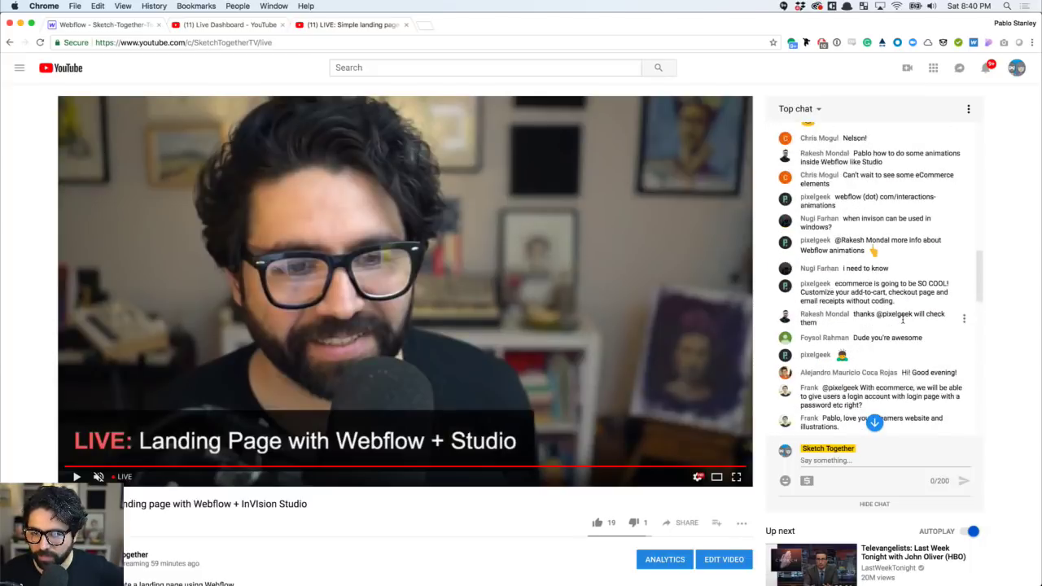
pyautogui.scroll(-10, 901, 318)
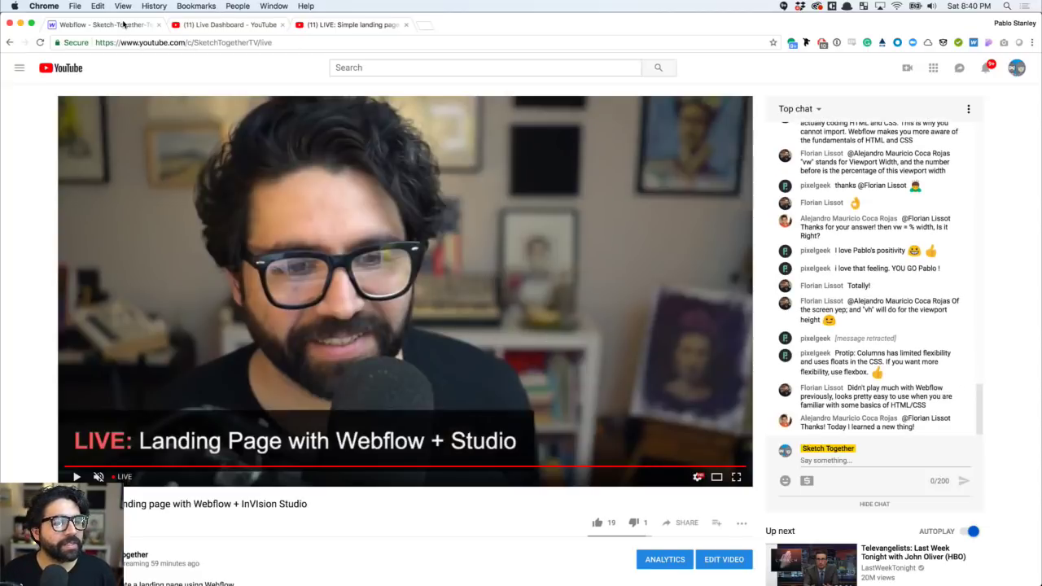
pyautogui.click(123, 24)
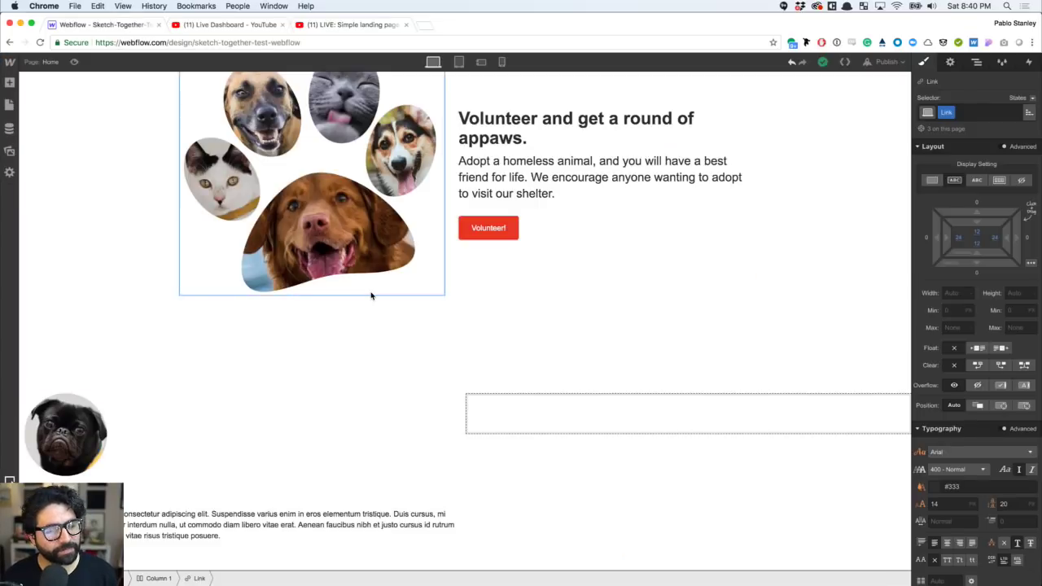
# - Switch to InVision Studio and examine how the Adopt Section nests its Row, Column Dog and Info Dog layers
pyautogui.click(143, 521)
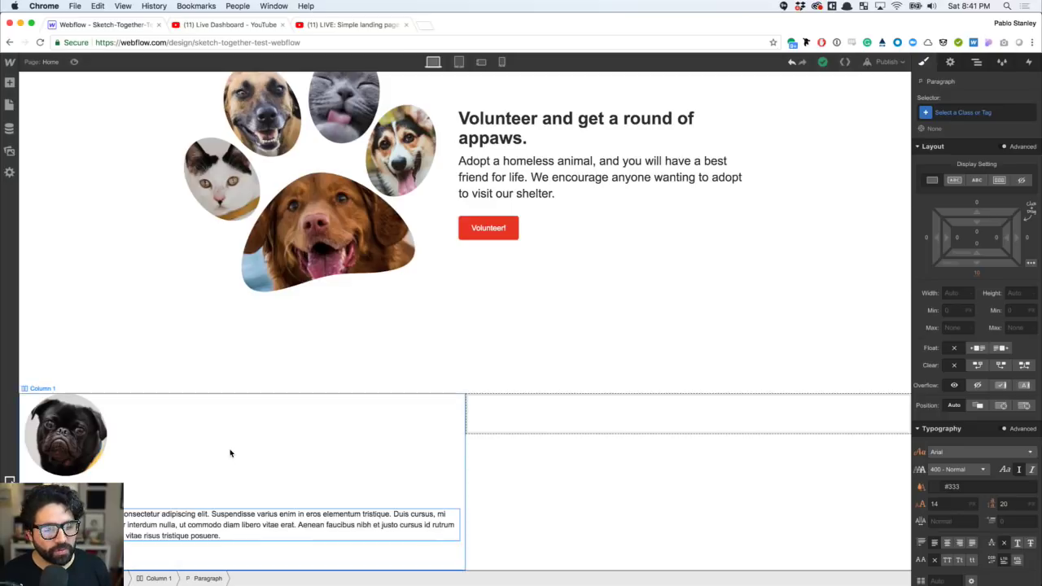
pyautogui.press('super+Tab')
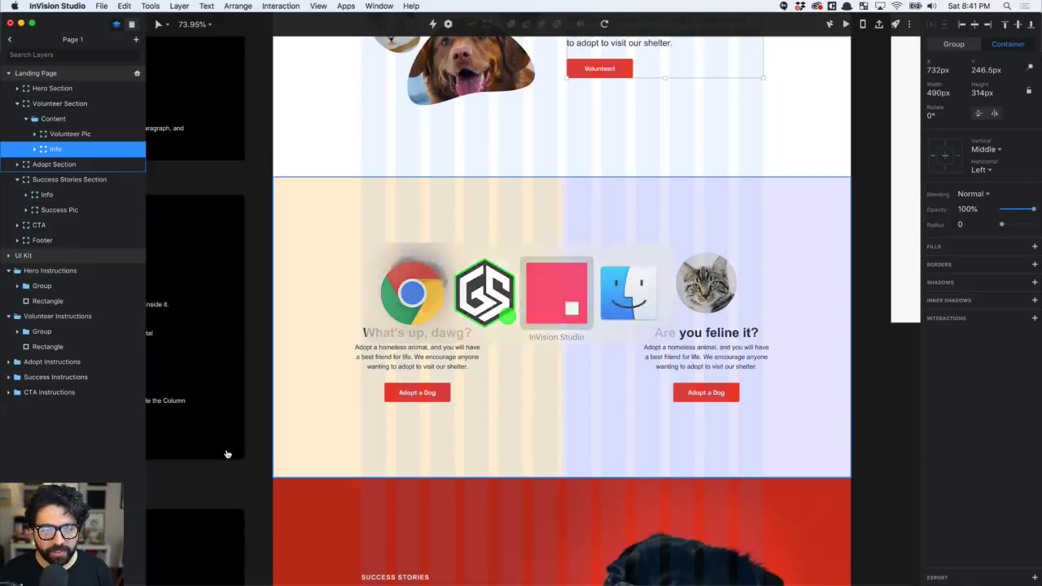
pyautogui.click(417, 312)
pyautogui.click(416, 312)
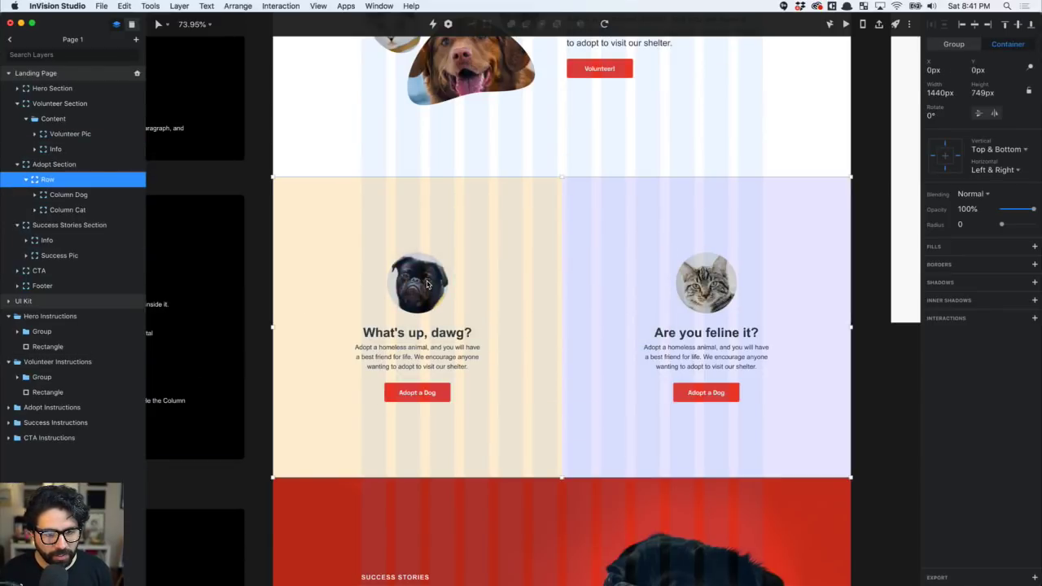
pyautogui.click(37, 197)
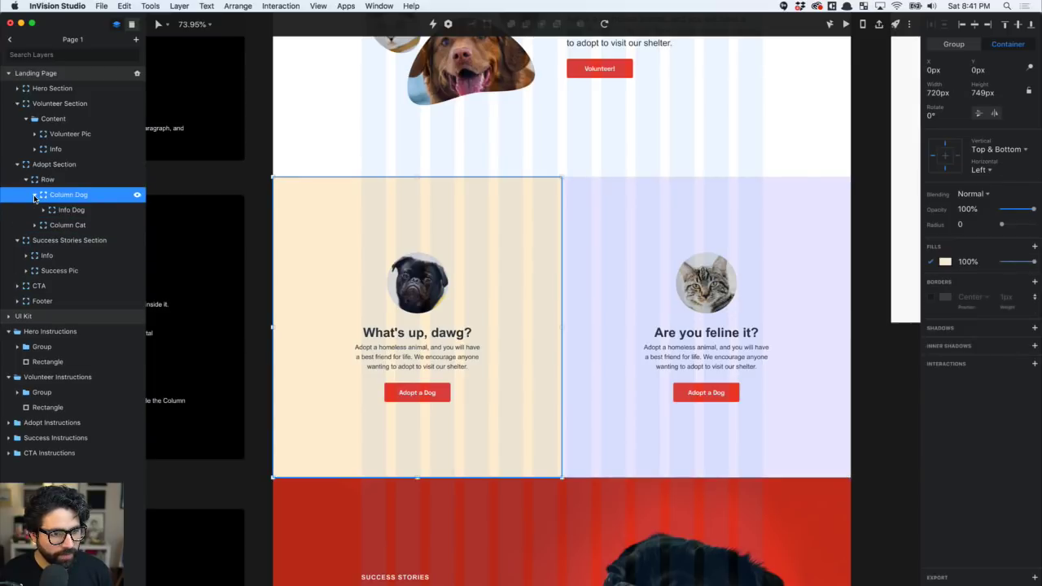
pyautogui.click(72, 210)
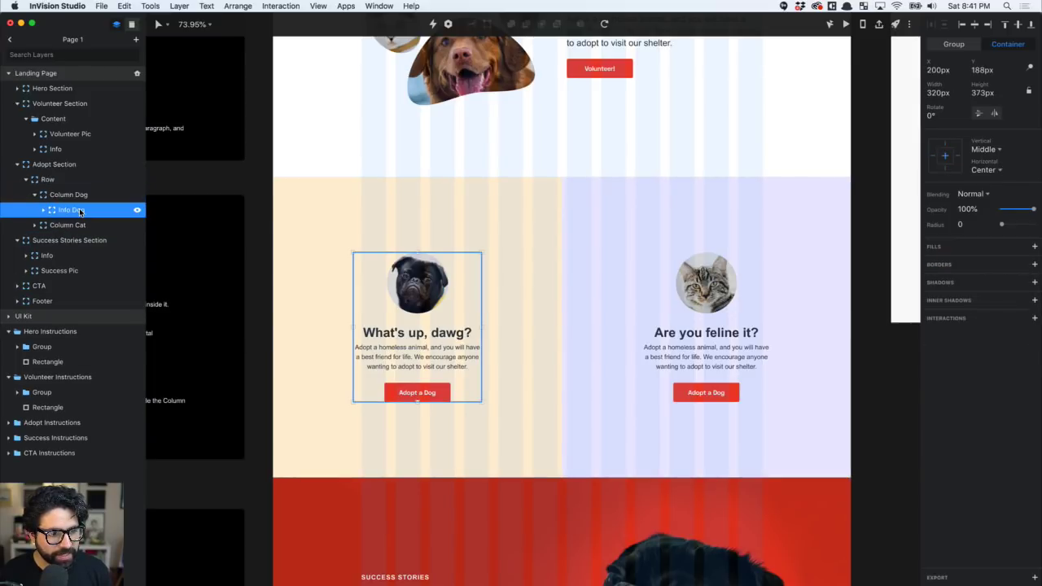
pyautogui.click(43, 211)
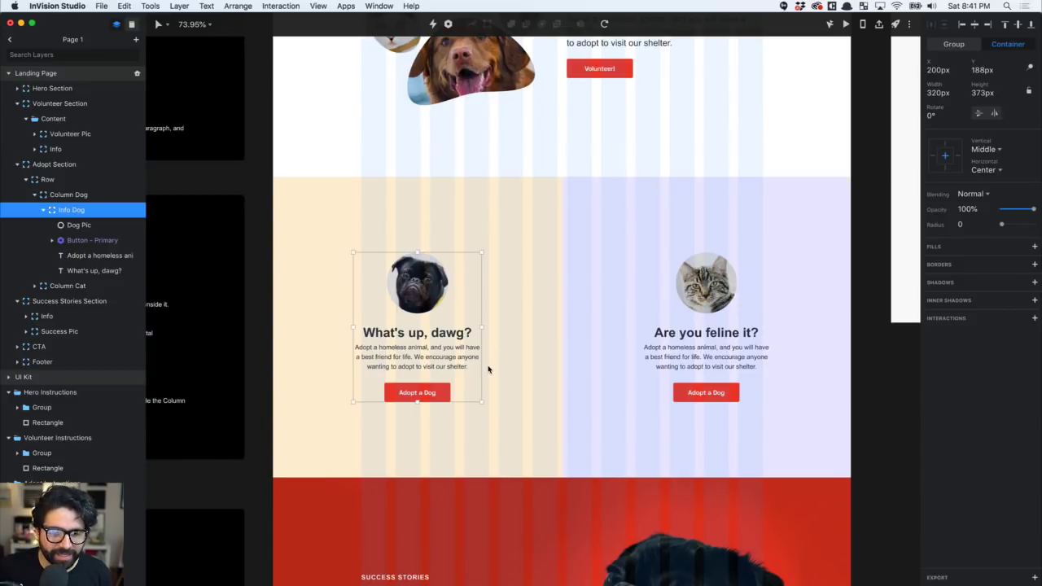
pyautogui.press('super+Tab')
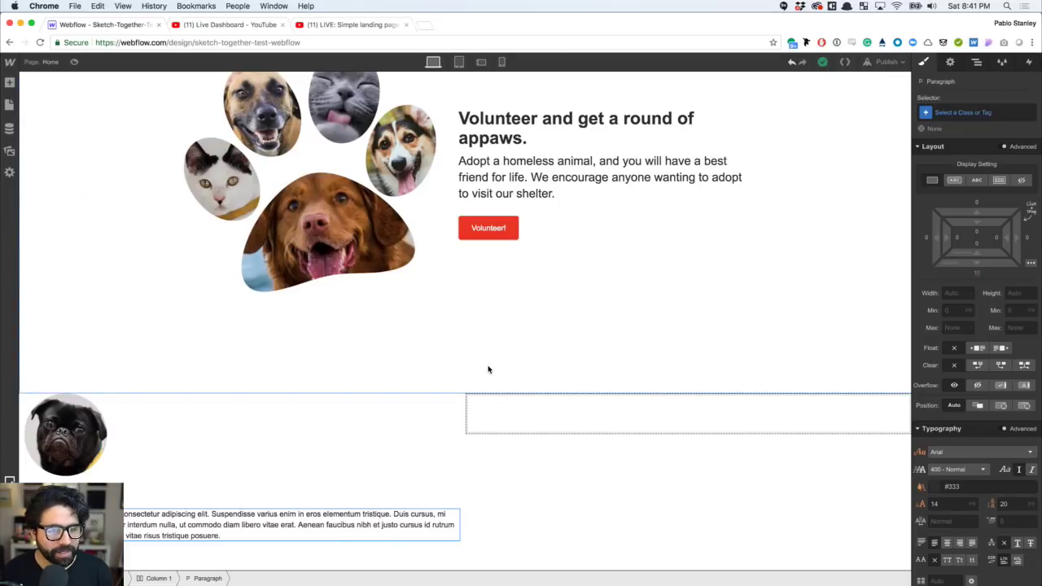
# - Add a div block as the first element inside Column 1 in Webflow's page structure
pyautogui.click(976, 64)
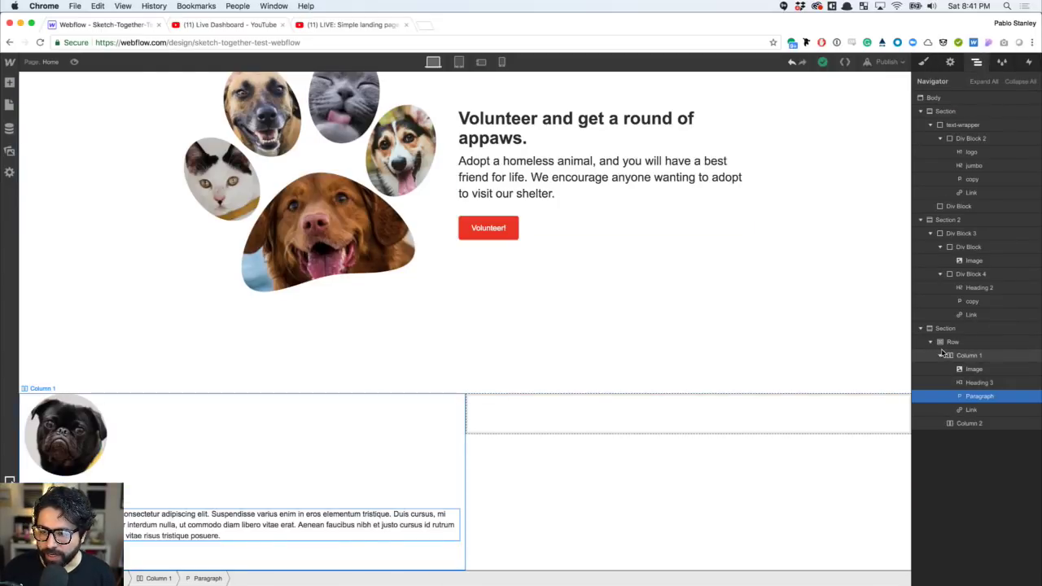
pyautogui.click(10, 83)
pyautogui.moveTo(45, 218); pyautogui.dragTo(986, 376)
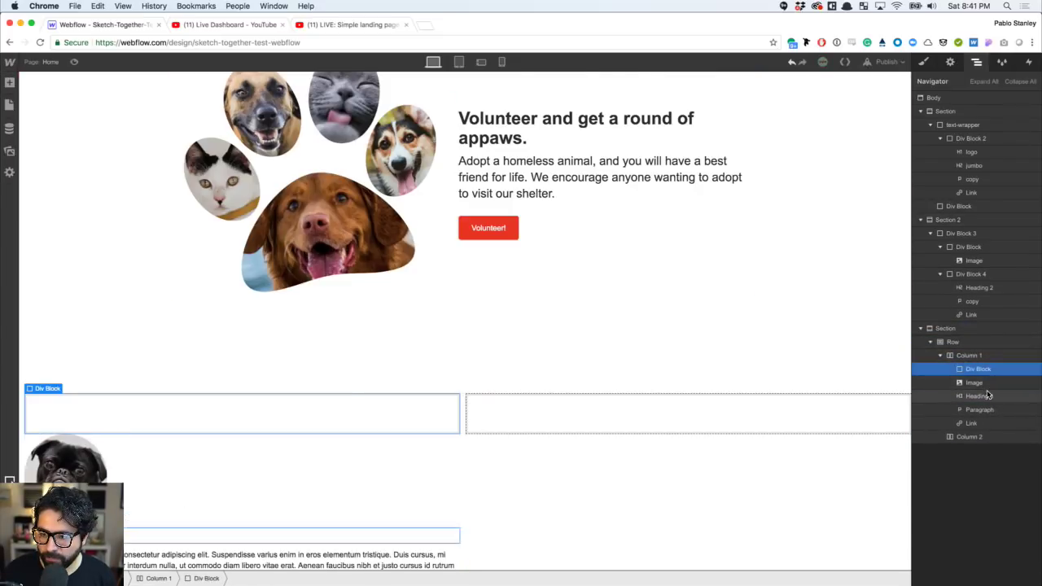
# - Nest the dog image, heading, paragraph and button inside the new div block in Column 1 and collapse it
pyautogui.click(978, 419)
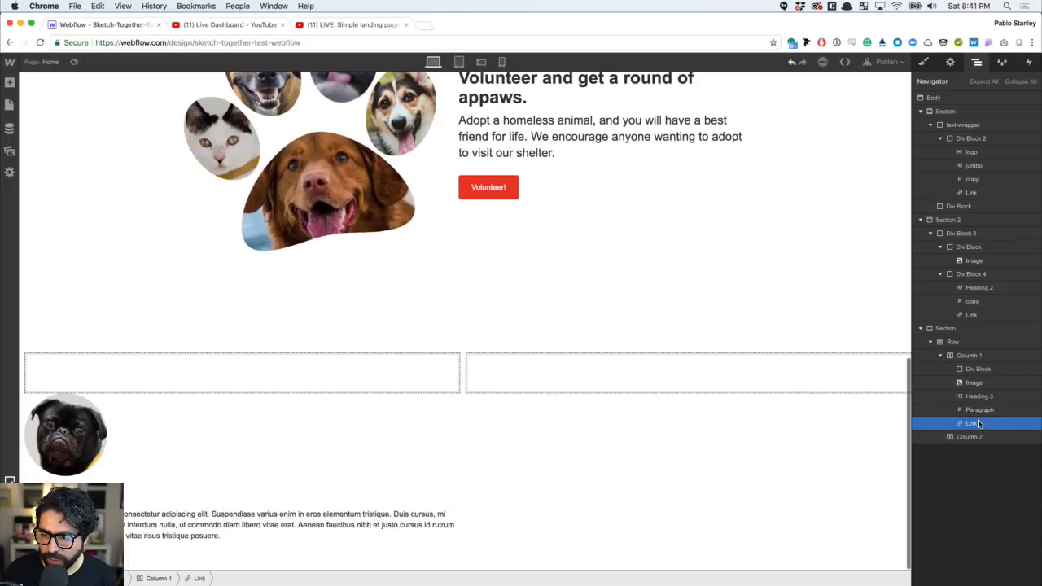
pyautogui.click(980, 395)
pyautogui.click(978, 382)
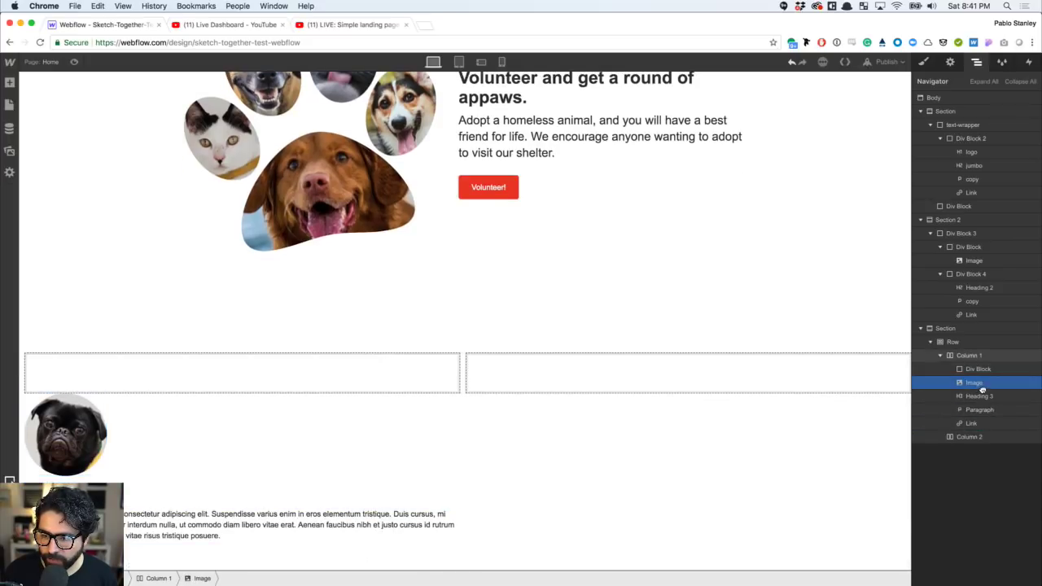
pyautogui.moveTo(987, 383); pyautogui.dragTo(995, 425)
pyautogui.click(994, 396)
pyautogui.click(1000, 409)
pyautogui.click(952, 370)
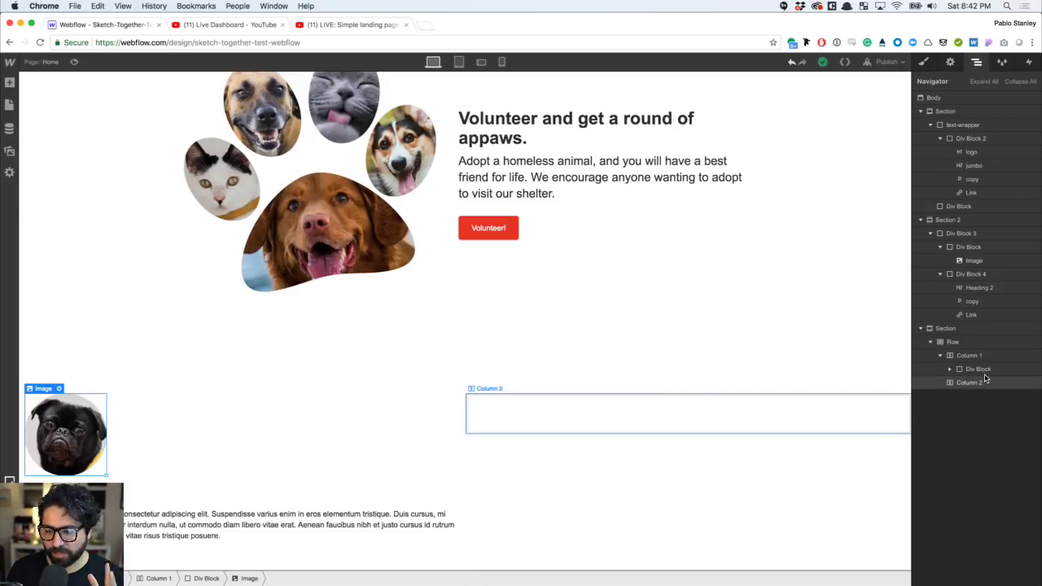
# - Move the Row out of the last Section in the page structure and expand it down to the div block's contents
pyautogui.click(967, 358)
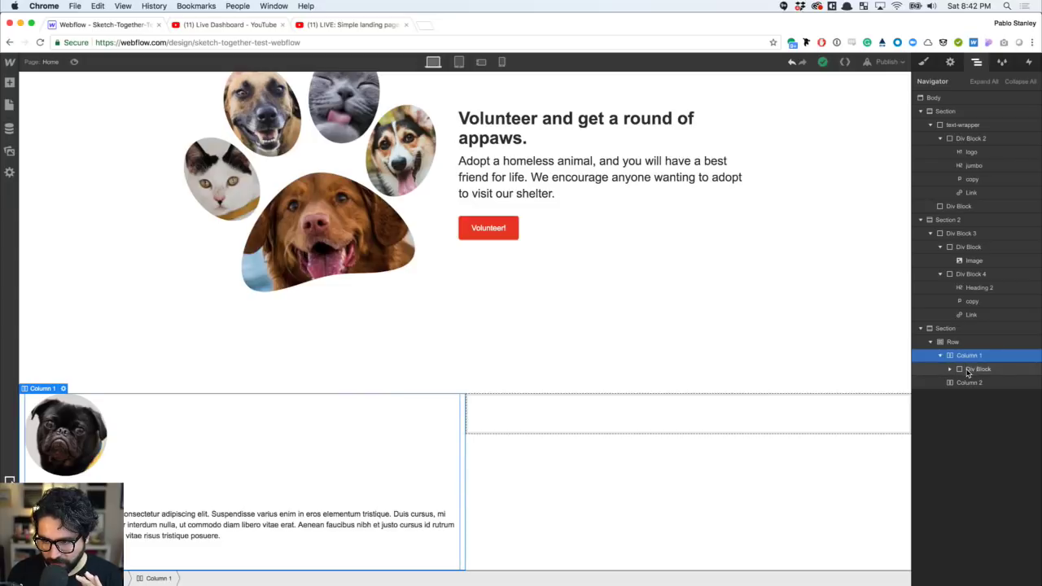
pyautogui.click(959, 370)
pyautogui.click(967, 382)
pyautogui.moveTo(965, 380)
pyautogui.mouseDown()
pyautogui.moveTo(948, 412)
pyautogui.moveTo(969, 376)
pyautogui.mouseUp()
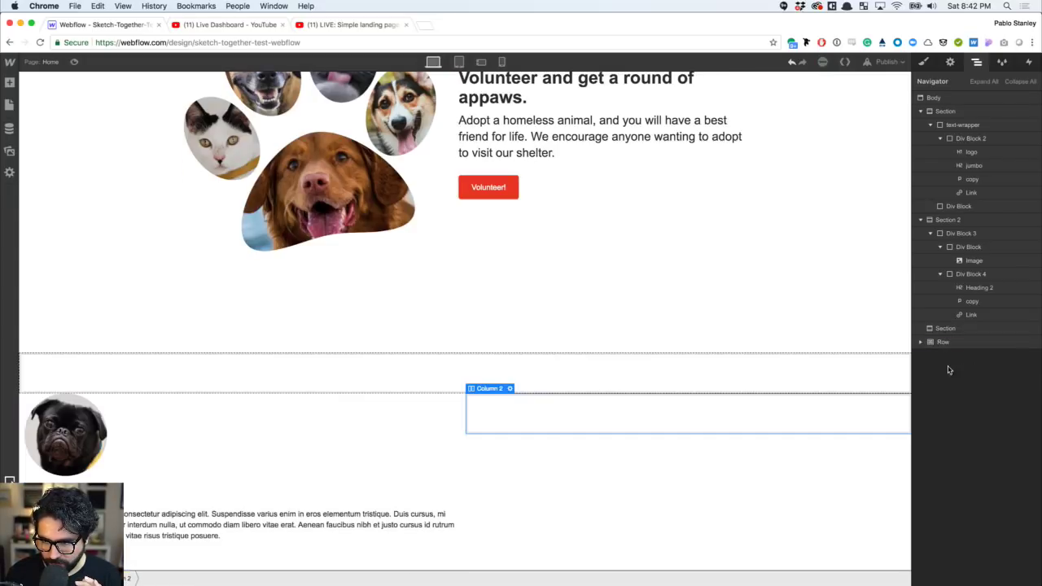
pyautogui.click(922, 343)
pyautogui.click(946, 370)
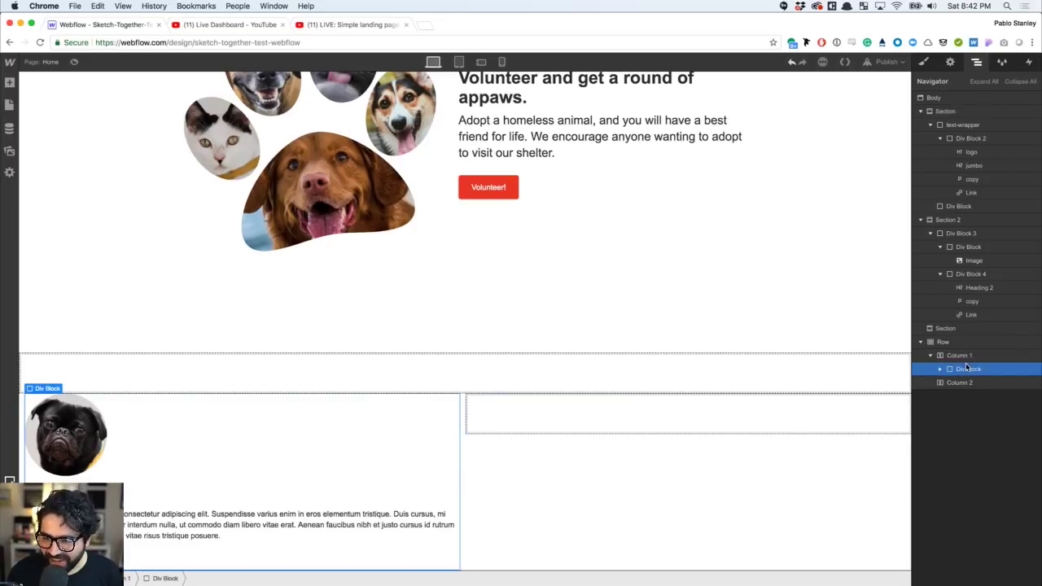
pyautogui.click(940, 369)
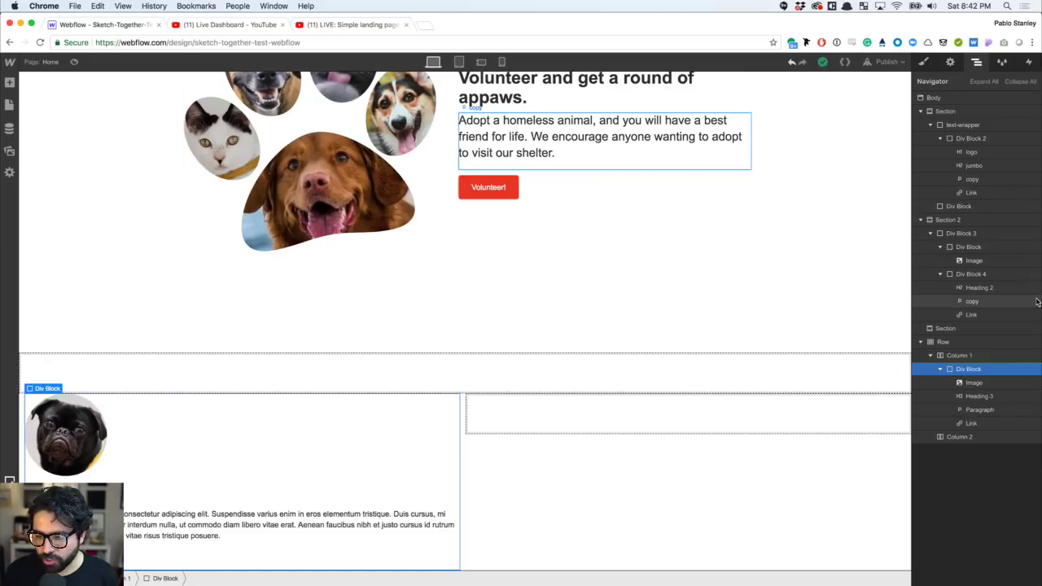
# - Set the maximum width of the div block in Column 1 to 320 px
pyautogui.click(923, 63)
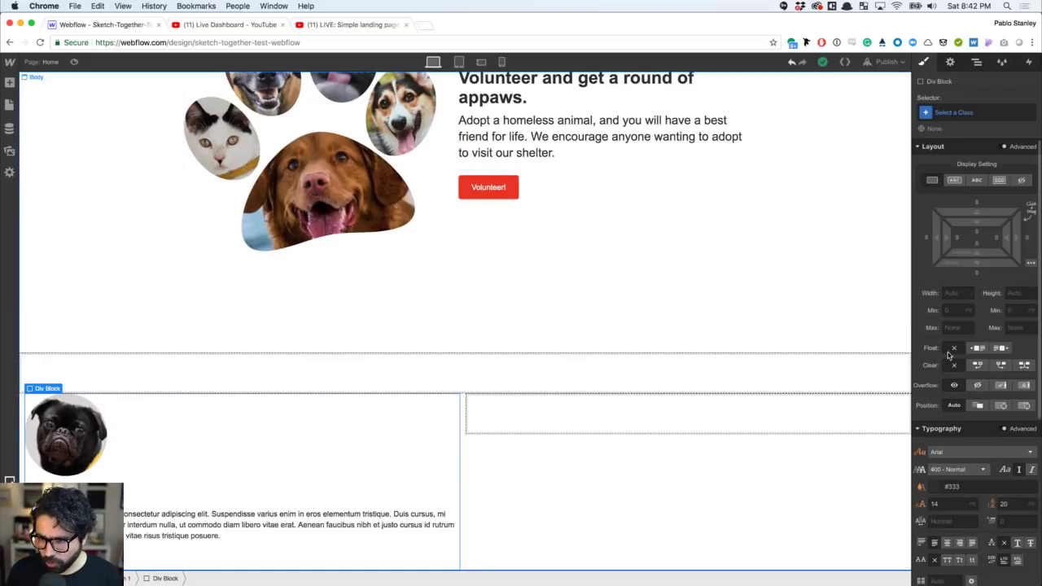
pyautogui.click(954, 295)
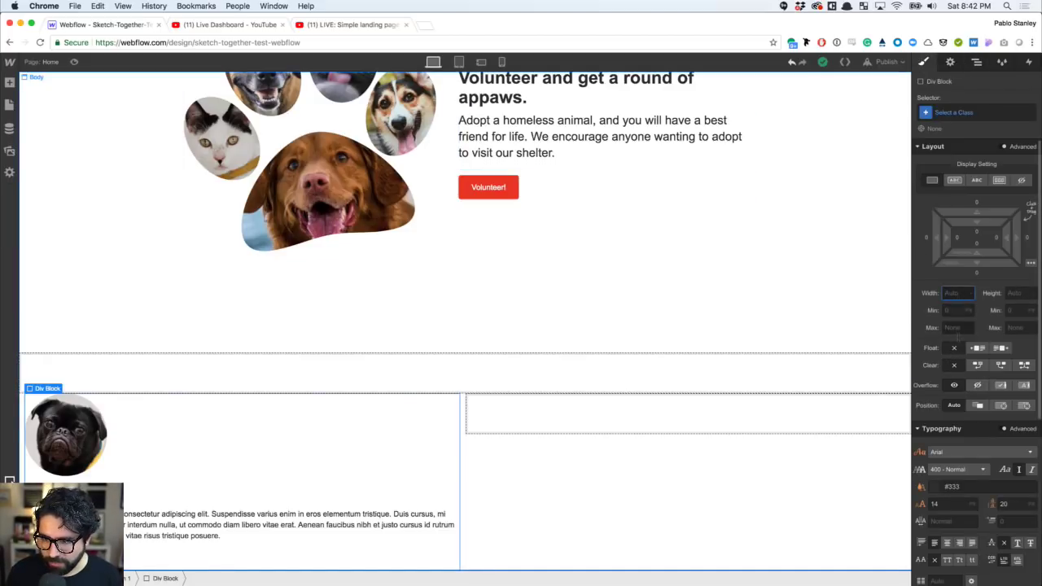
pyautogui.click(953, 328)
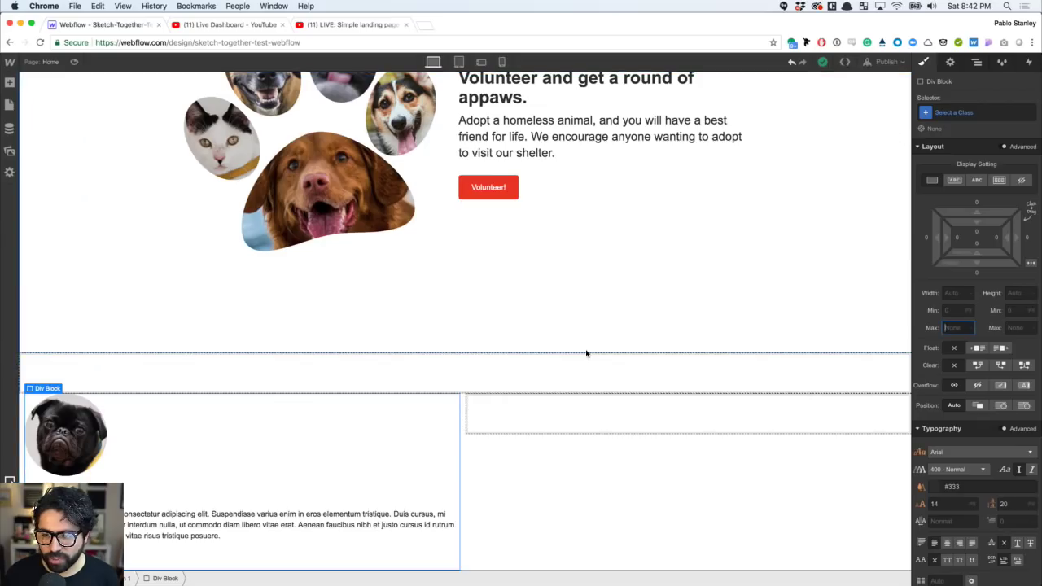
pyautogui.write('320')
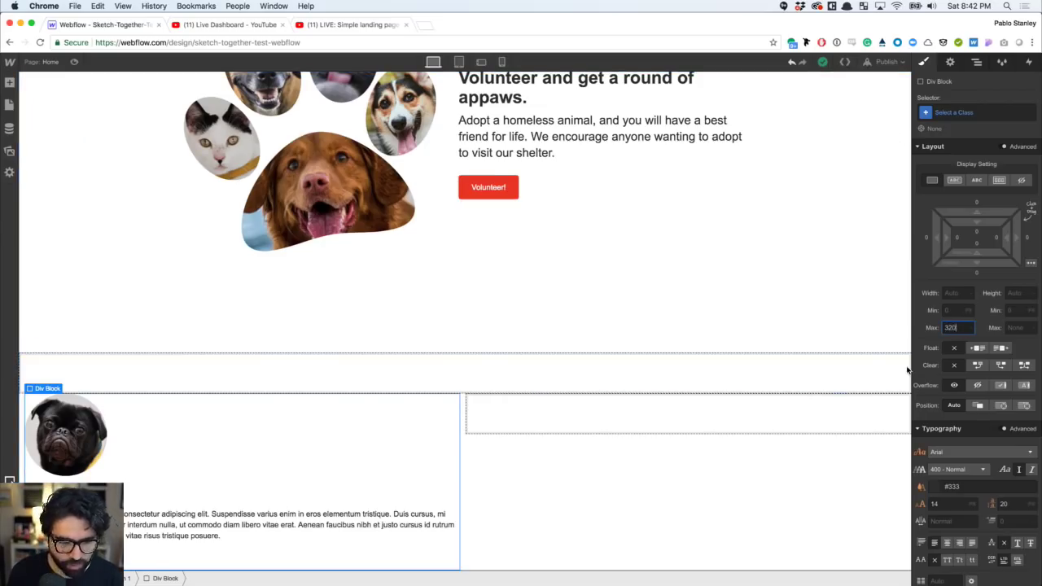
pyautogui.press('Return')
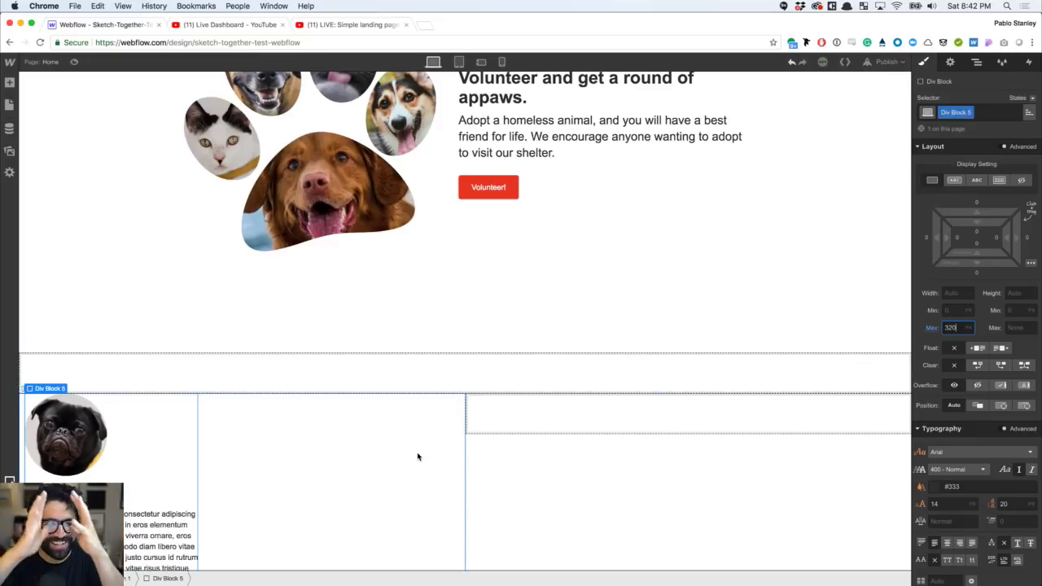
pyautogui.scroll(-1, 284, 412)
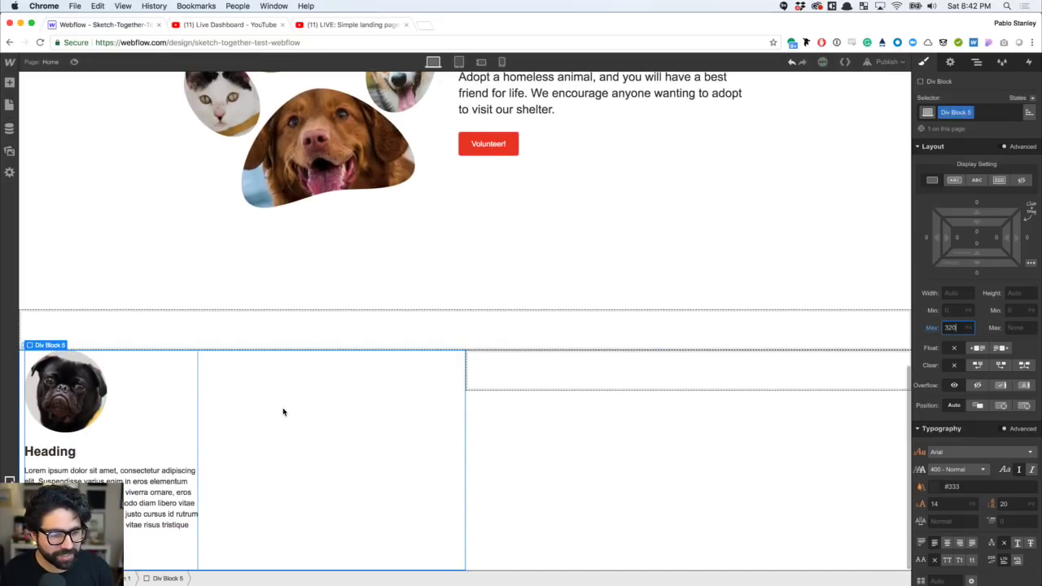
# - Copy the heading "What's up, dawg?" from the InVision Studio design and replace the placeholder heading below the dog image in Webflow with it
pyautogui.press('super+Tab')
pyautogui.press('Escape')
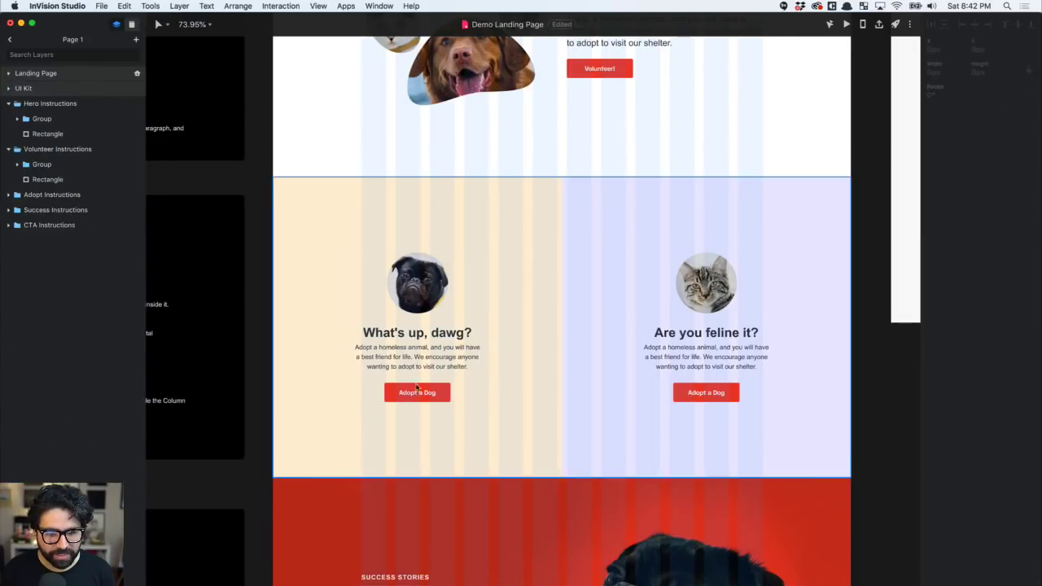
pyautogui.keyDown('super'); pyautogui.click(424, 336); pyautogui.keyUp('super')
pyautogui.doubleClick(424, 336)
pyautogui.press('super+c')
pyautogui.press('super+Tab')
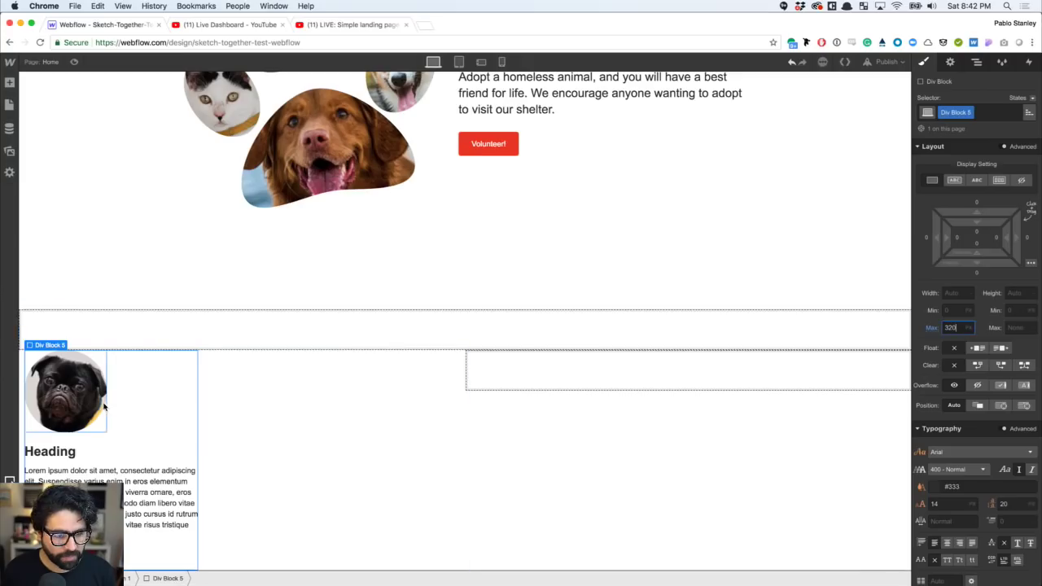
pyautogui.click(70, 456)
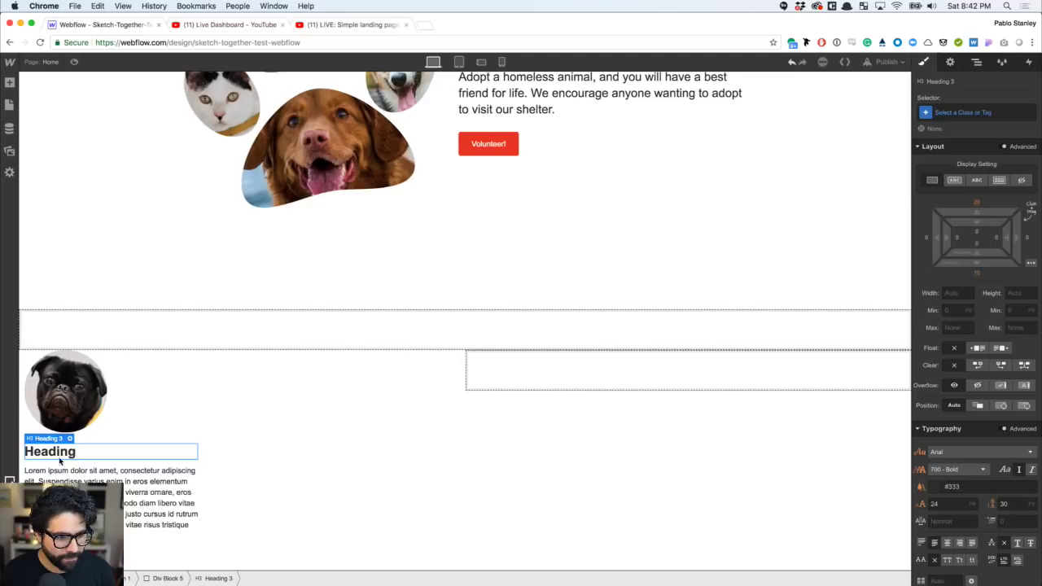
pyautogui.doubleClick(62, 453)
pyautogui.press('super+v')
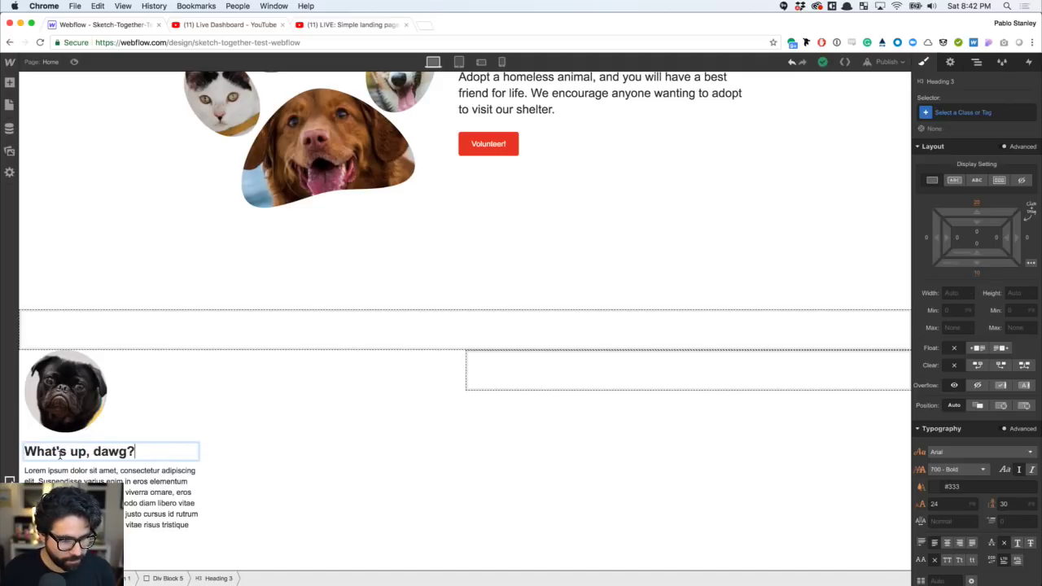
# - Copy the dog column's "Adopt a homeless animal" paragraph from InVision Studio and paste it over the lorem ipsum paragraph in Webflow
pyautogui.press('super+Tab')
pyautogui.click(438, 355)
pyautogui.doubleClick(438, 355)
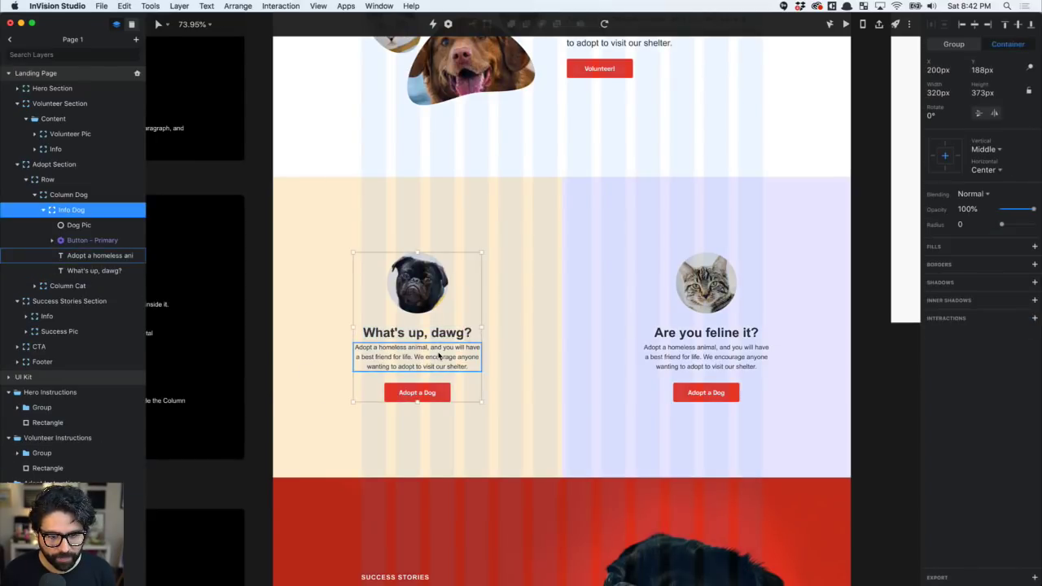
pyautogui.doubleClick(414, 357)
pyautogui.press('super+c')
pyautogui.press('super+Tab')
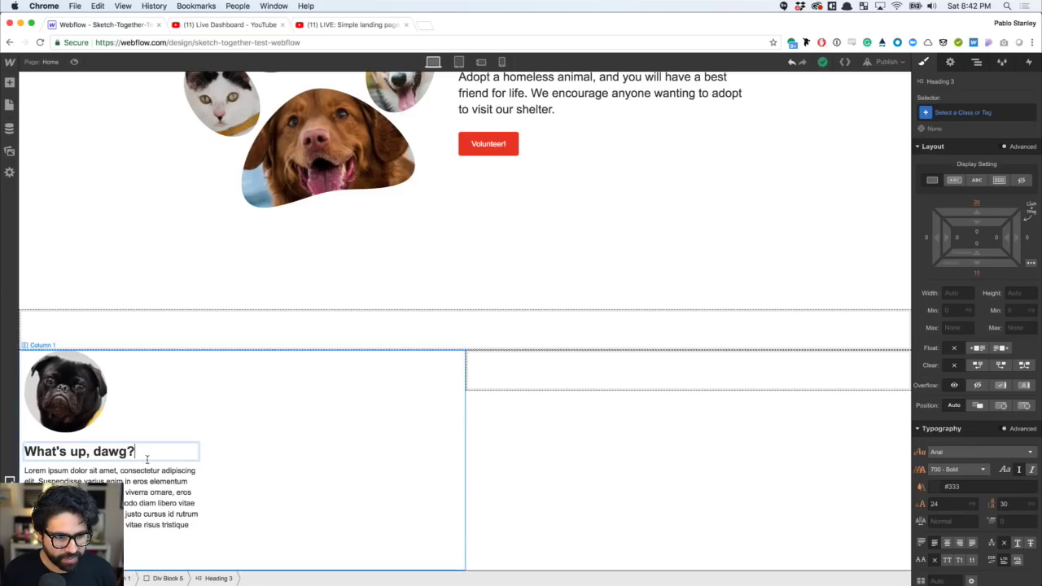
pyautogui.click(134, 488)
pyautogui.doubleClick(129, 499)
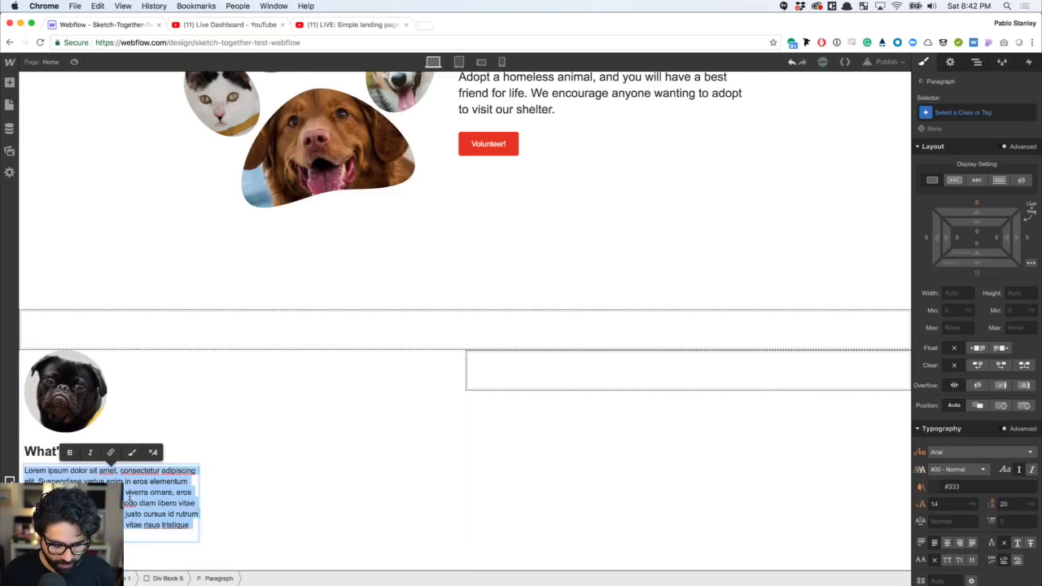
pyautogui.press('super+v')
# - Copy the dog button's label from InVision Studio and label the button in Webflow's Column 1 "Adopt a Dog"
pyautogui.press('super+Tab')
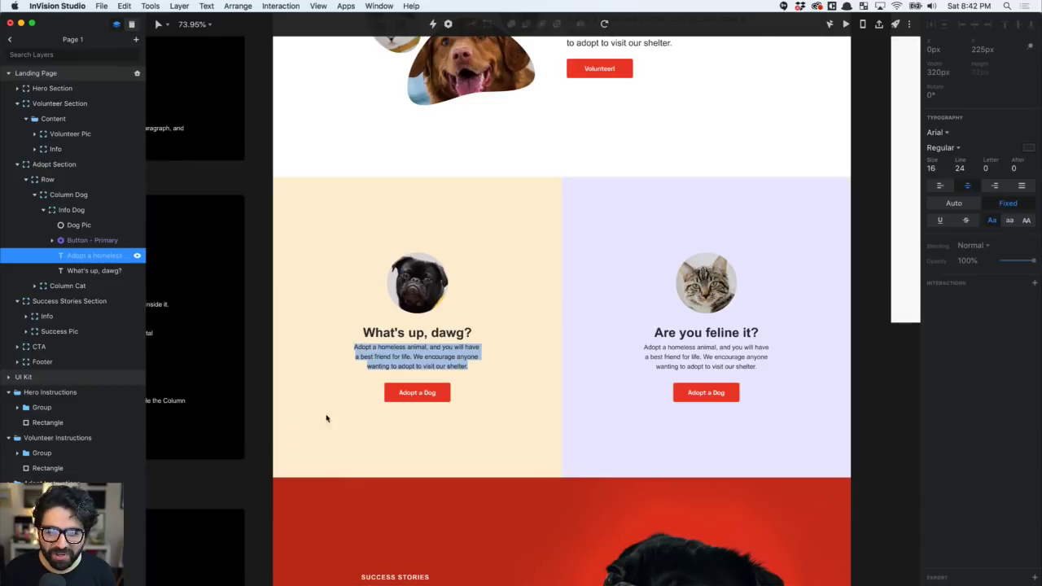
pyautogui.click(429, 392)
pyautogui.doubleClick(424, 394)
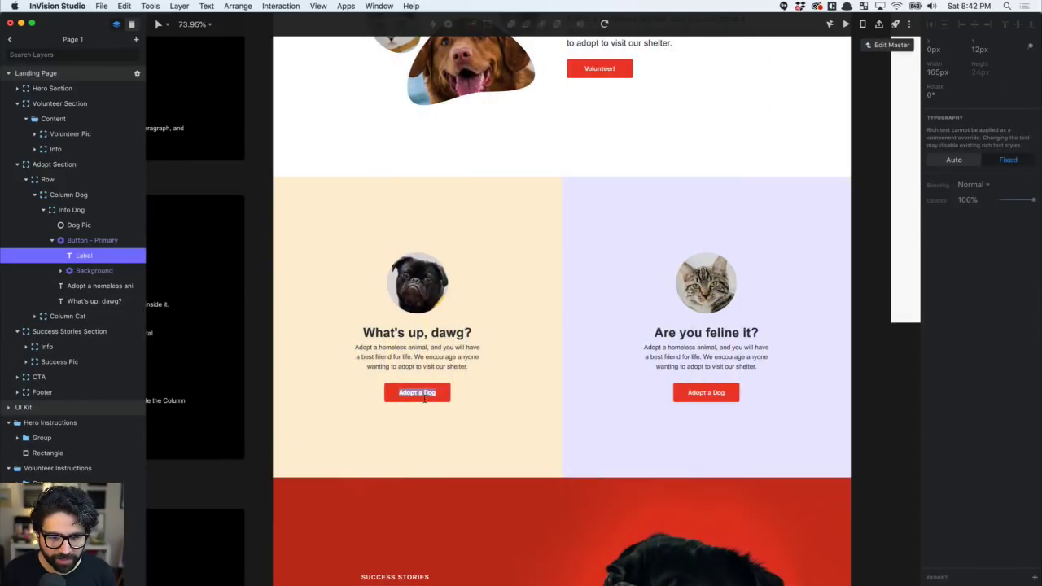
pyautogui.press('super+Tab')
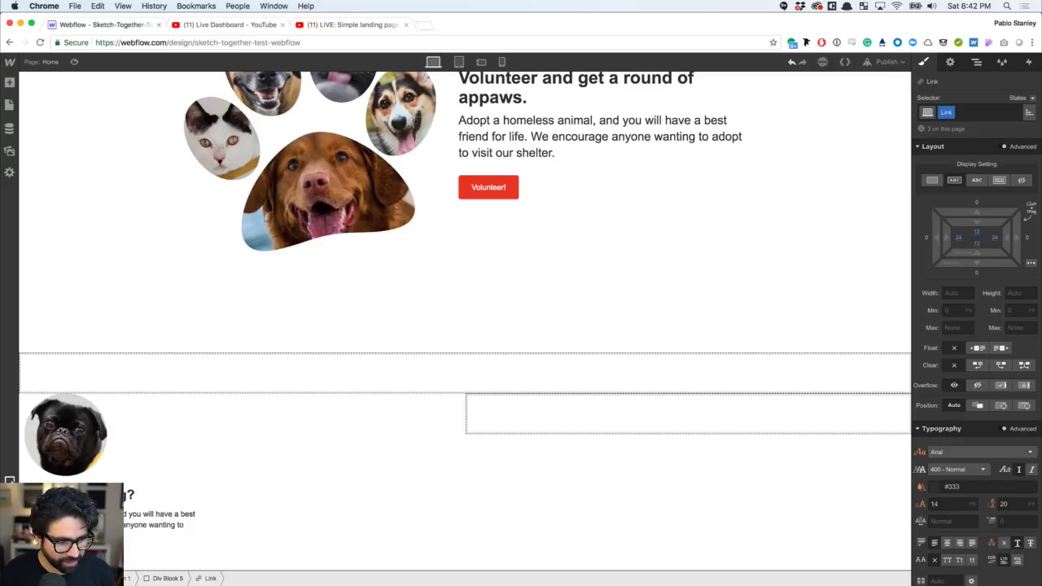
pyautogui.press('super+c')
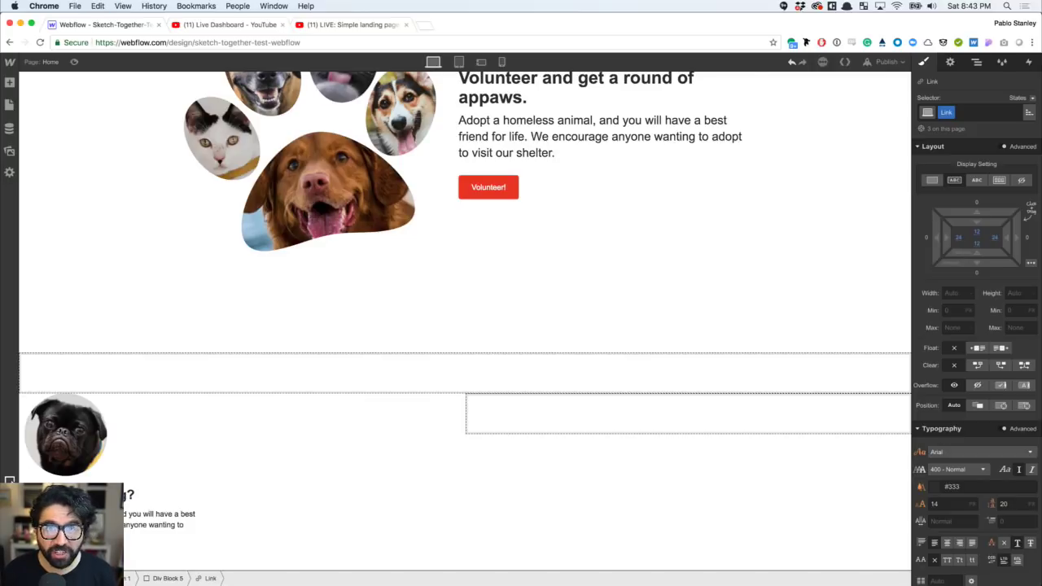
pyautogui.click(202, 298)
# - Give the dog content div block a vertical flex layout with its children aligned to the center
pyautogui.click(186, 453)
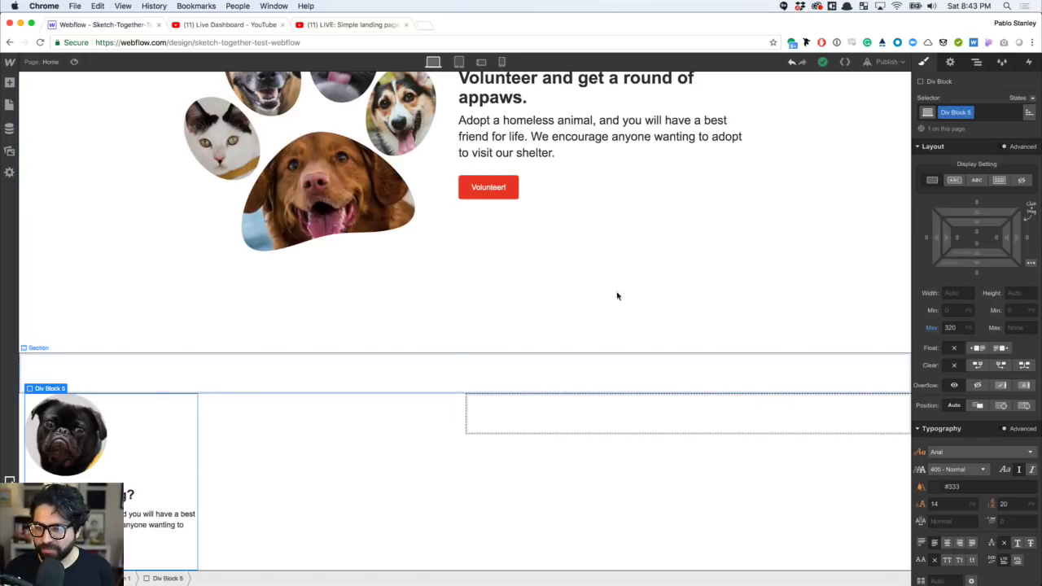
pyautogui.scroll(-3, 984, 295)
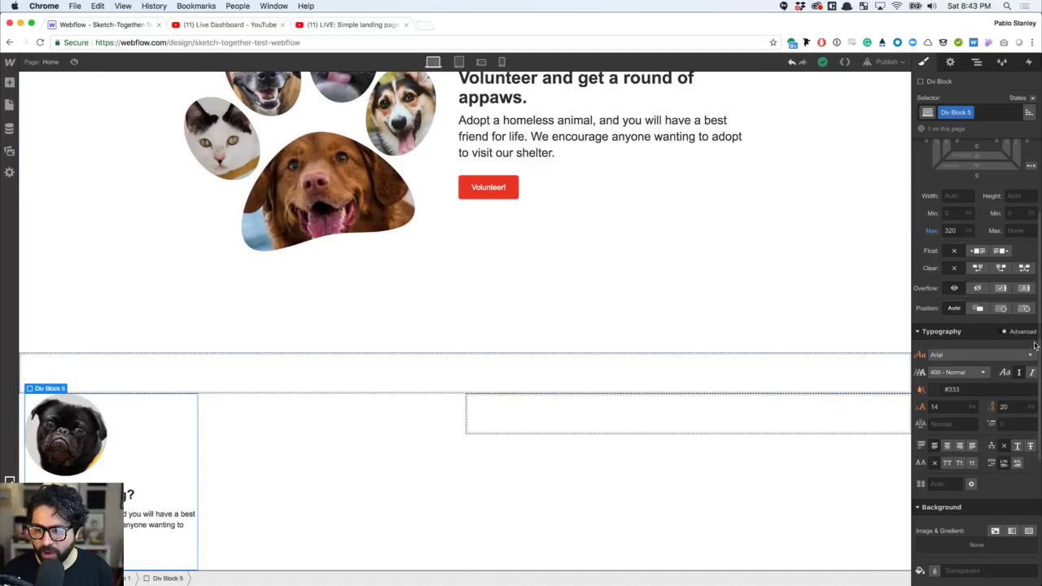
pyautogui.scroll(3, 964, 315)
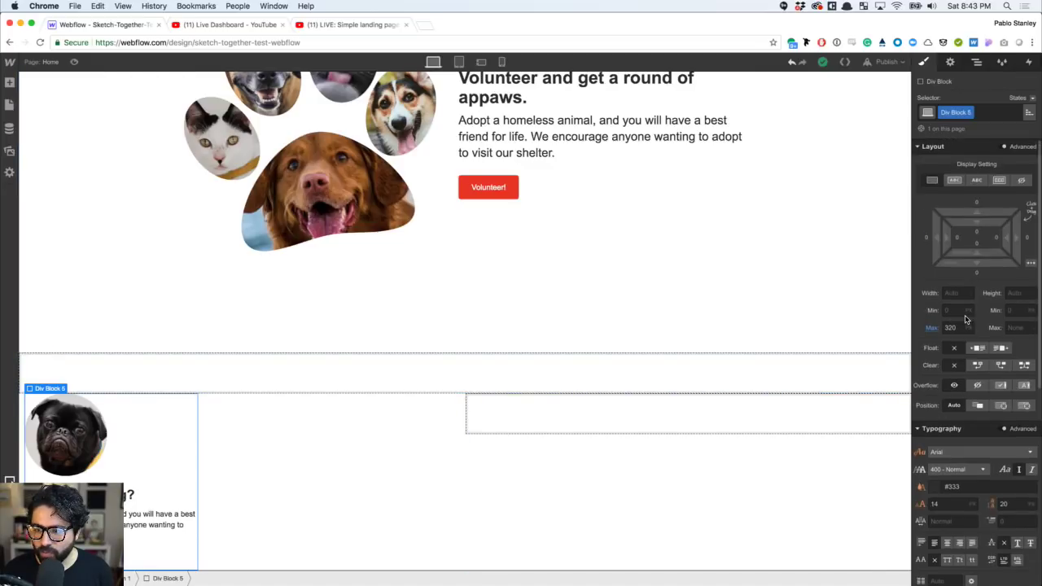
pyautogui.click(1000, 180)
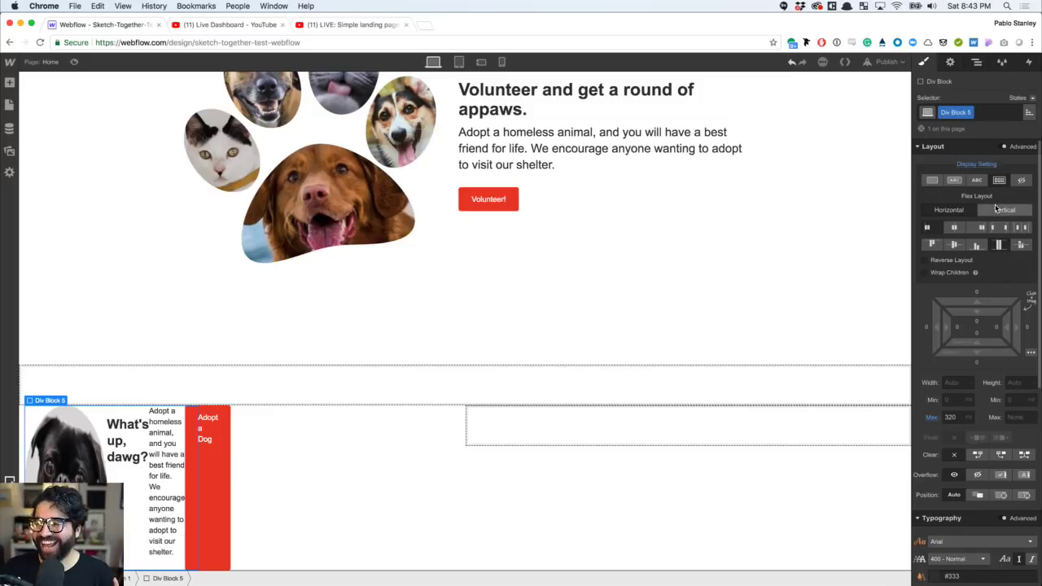
pyautogui.click(996, 209)
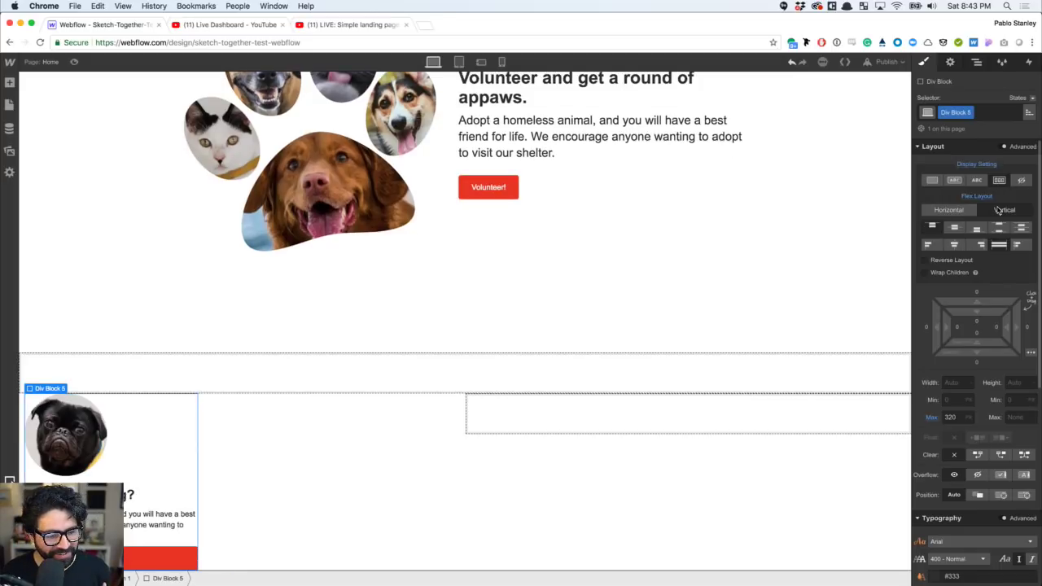
pyautogui.click(955, 245)
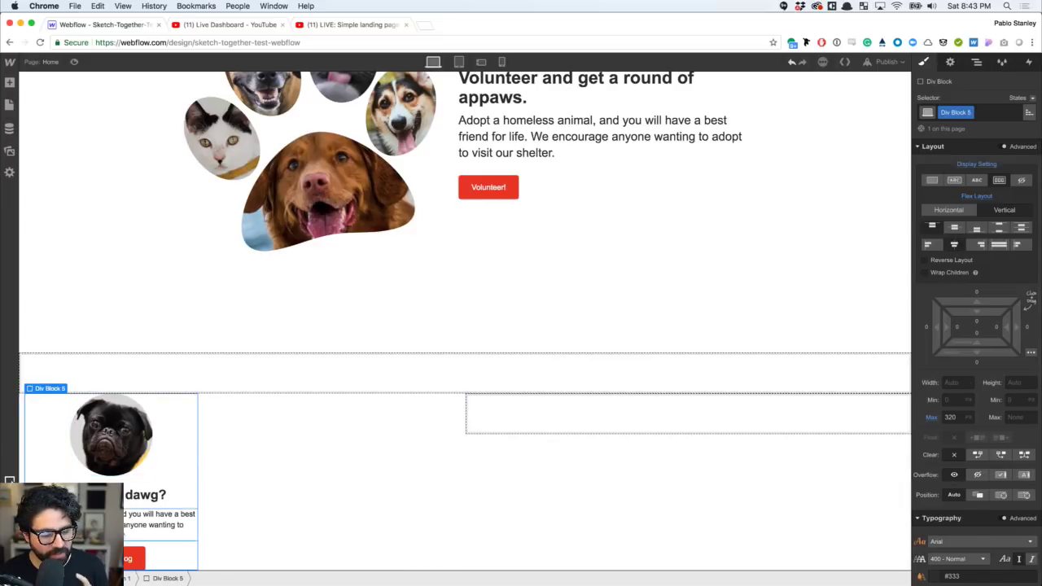
# - Center-align the text of the paragraph below the "What's up, dawg?" heading
pyautogui.click(160, 519)
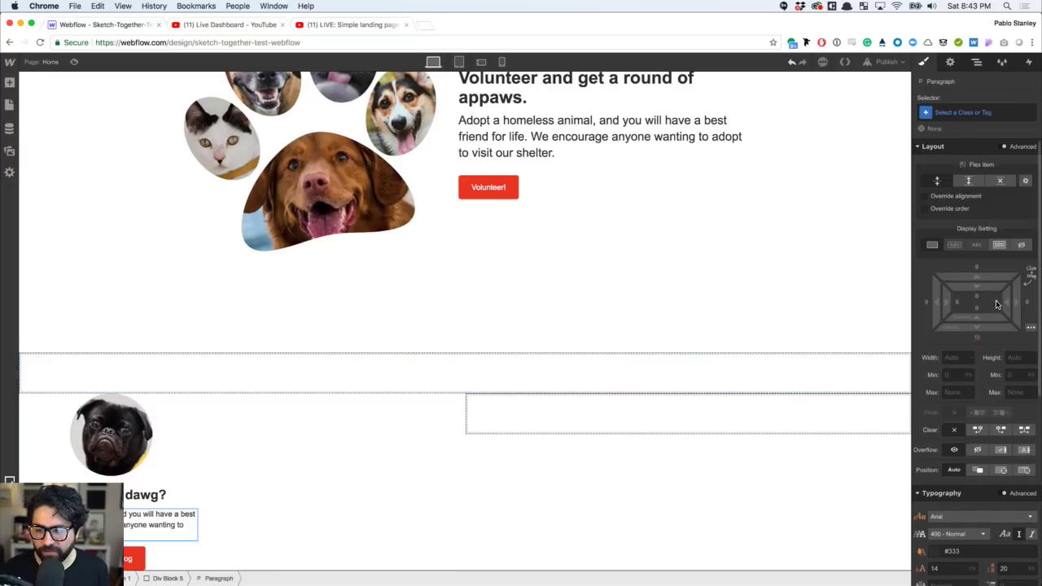
pyautogui.scroll(-5, 995, 306)
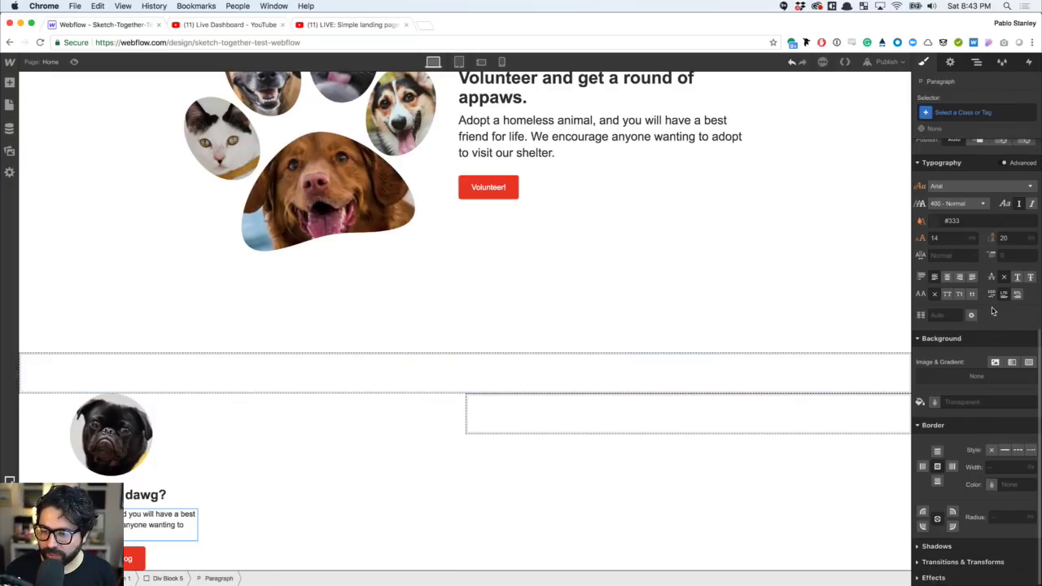
pyautogui.click(947, 277)
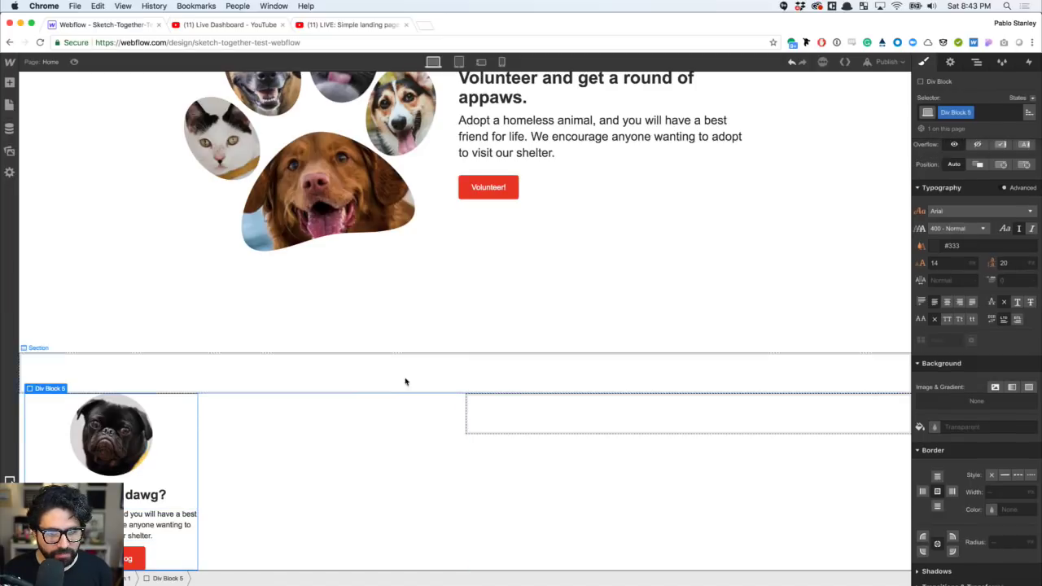
# - Nest the Row with its two columns inside the empty last Section of the page structure
pyautogui.click(426, 373)
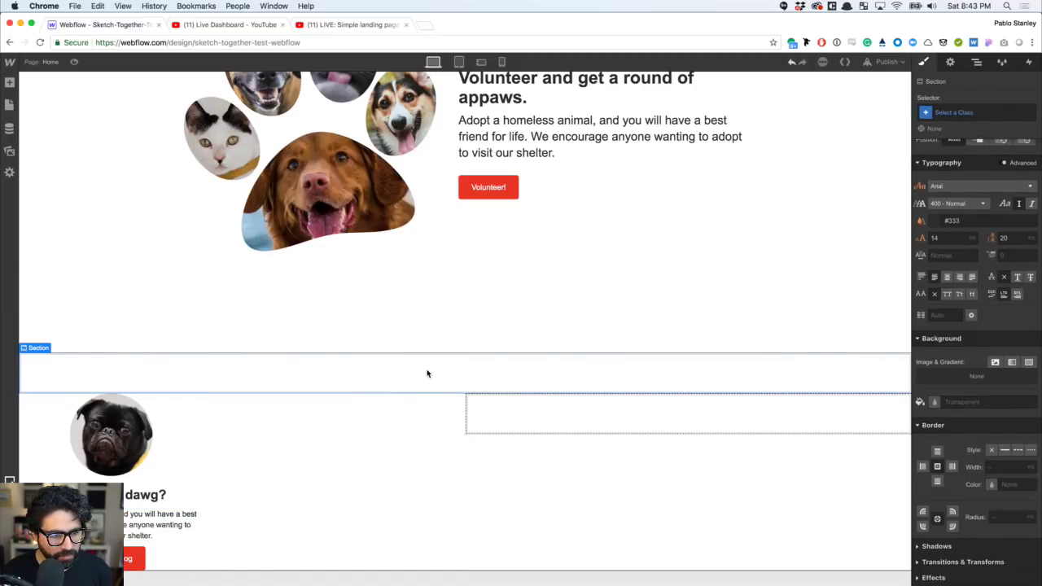
pyautogui.click(976, 63)
pyautogui.click(948, 344)
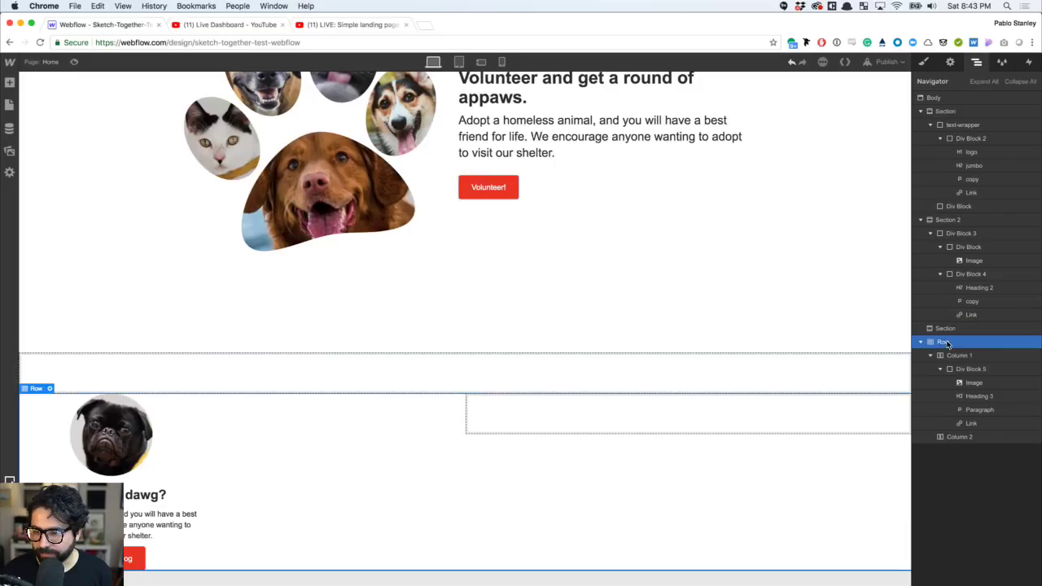
pyautogui.click(949, 343)
pyautogui.moveTo(949, 343); pyautogui.dragTo(936, 343)
pyautogui.click(928, 342)
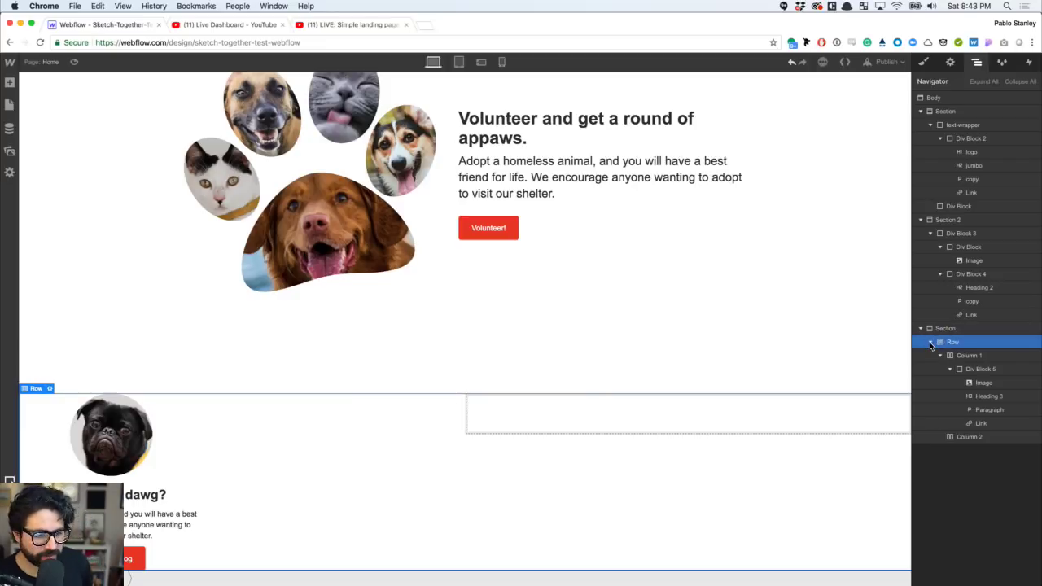
# - Make Column 1 a horizontal flex container and center its content with both justify and align set to center
pyautogui.click(390, 463)
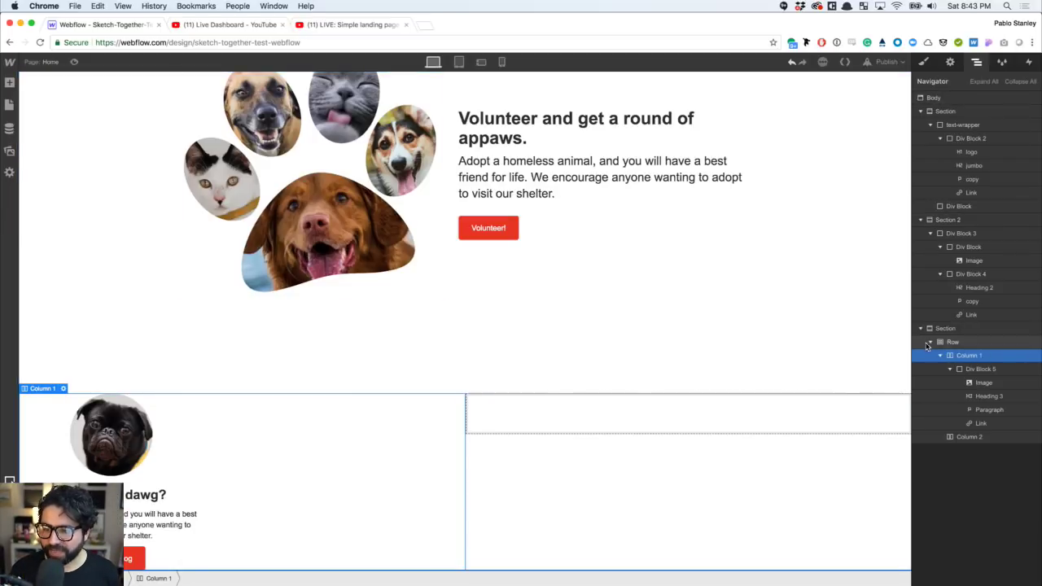
pyautogui.click(953, 342)
pyautogui.click(924, 63)
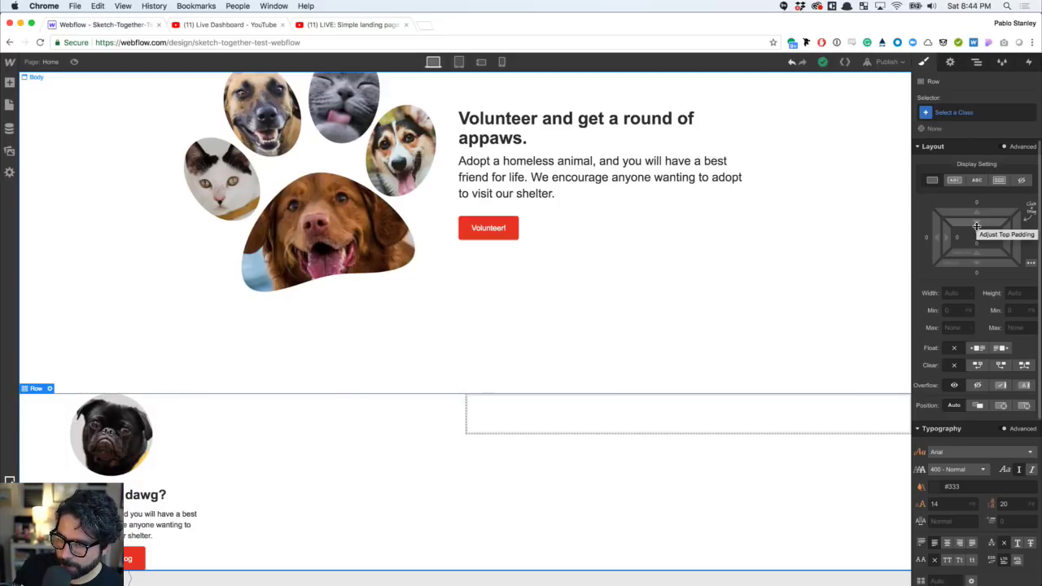
pyautogui.click(977, 63)
pyautogui.click(977, 355)
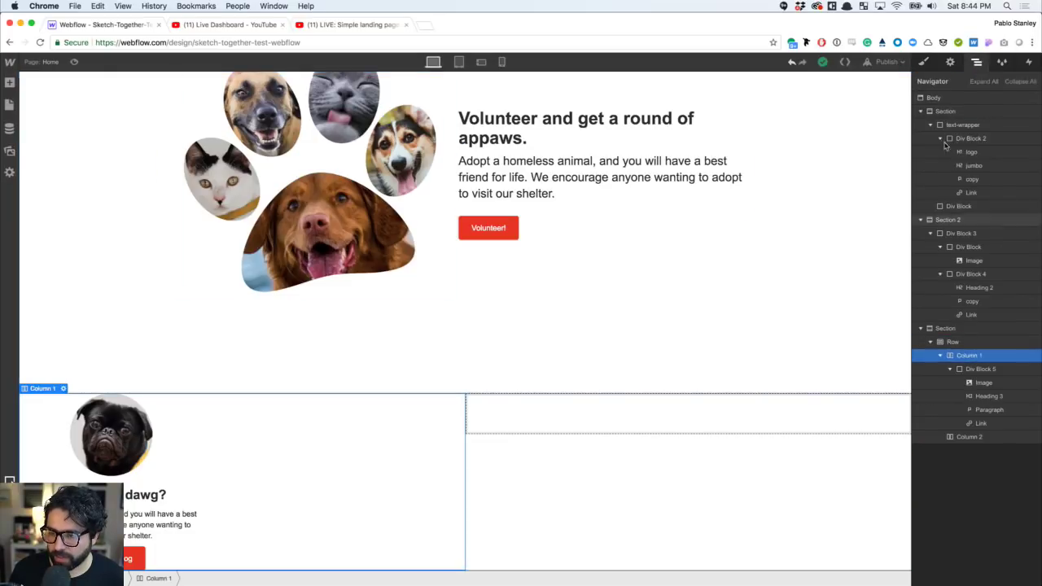
pyautogui.click(925, 63)
pyautogui.click(998, 180)
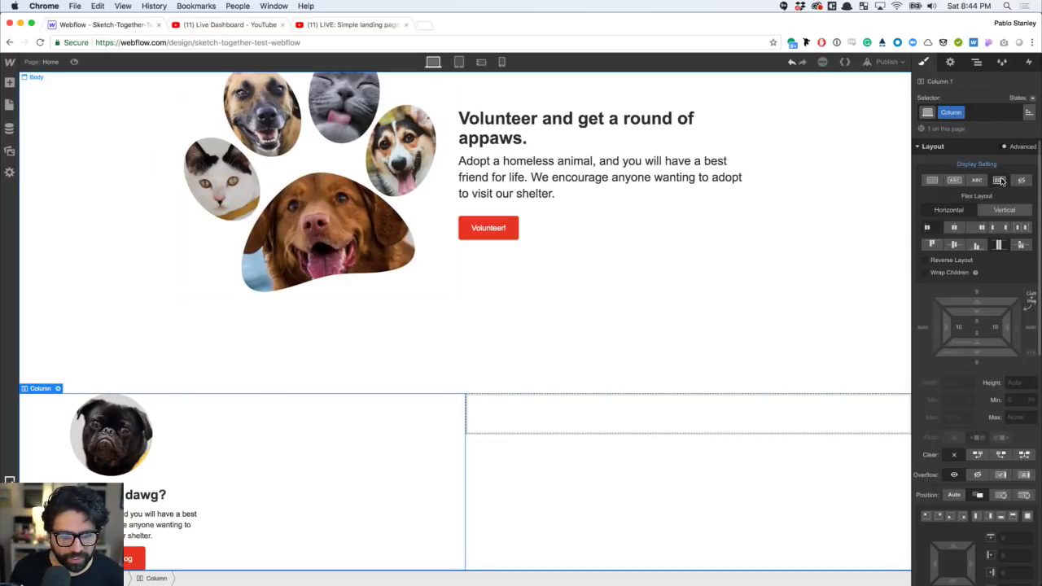
pyautogui.click(956, 228)
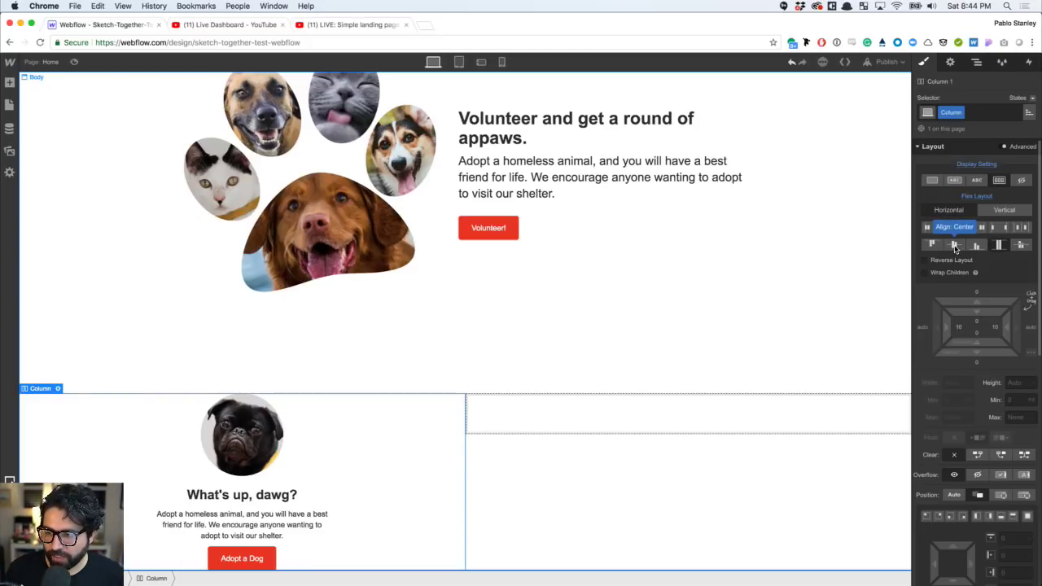
pyautogui.click(955, 246)
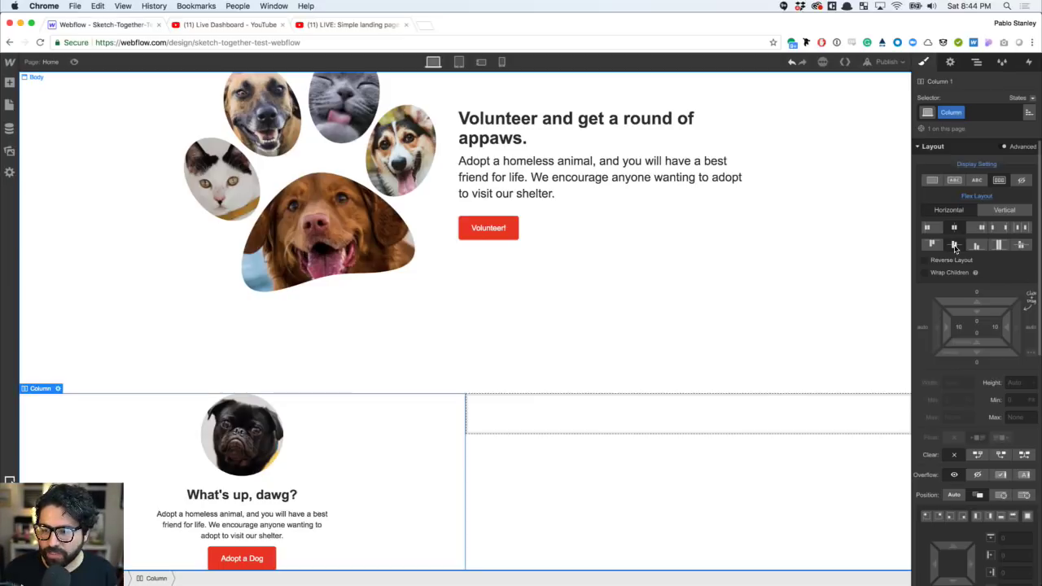
# - Set the top padding of the dog column to 180 px
pyautogui.click(980, 325)
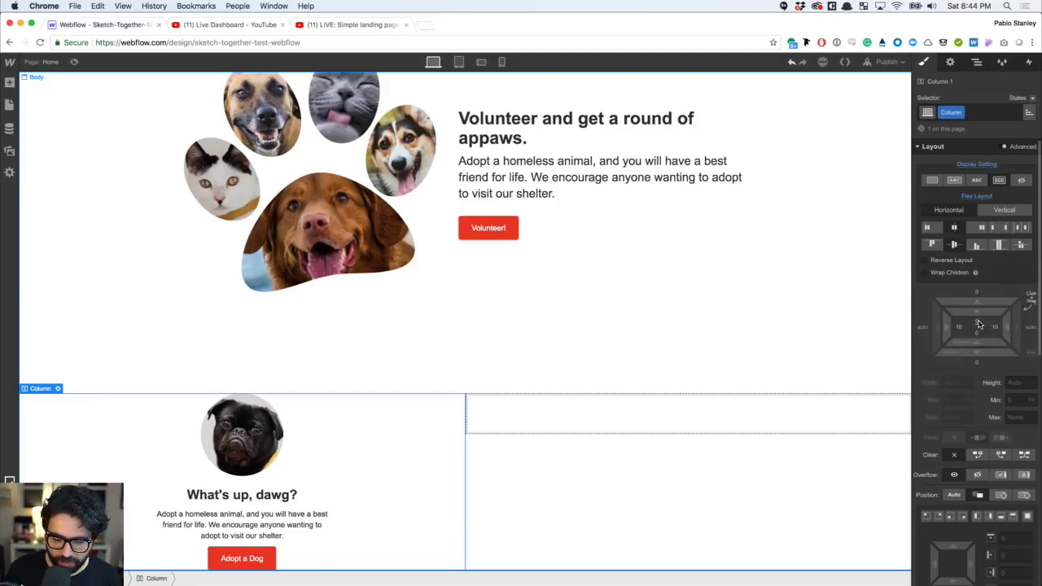
pyautogui.write('160')
pyautogui.press('Return')
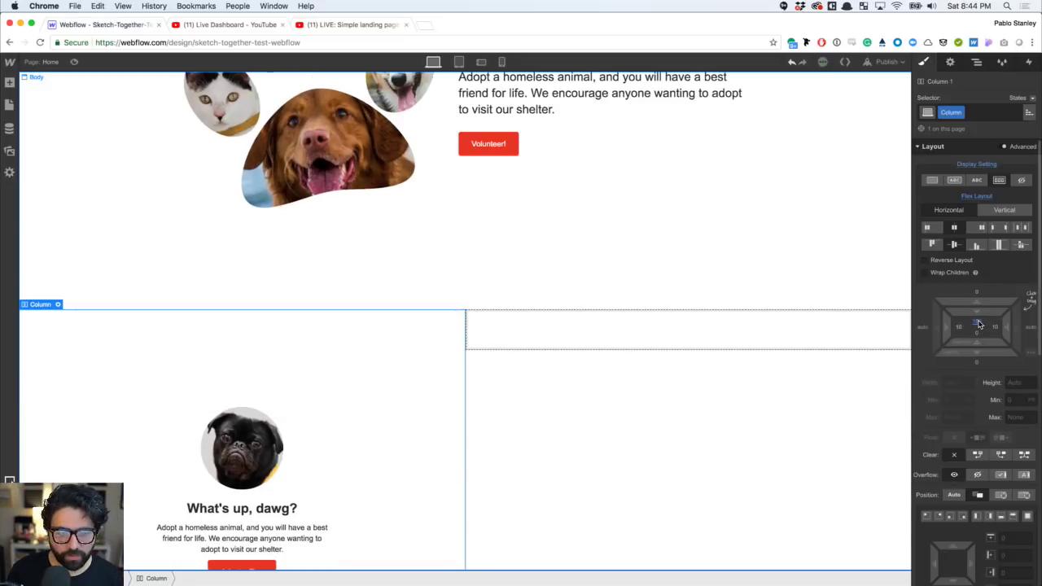
# - Set both the top and bottom padding of the dog column to 120 px
pyautogui.click(979, 322)
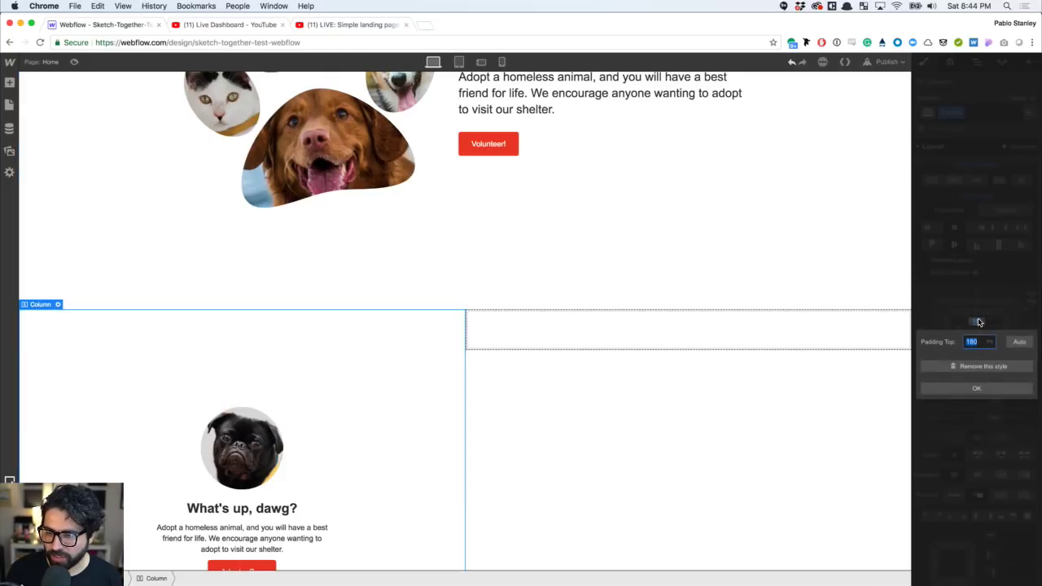
pyautogui.write('120')
pyautogui.press('Return')
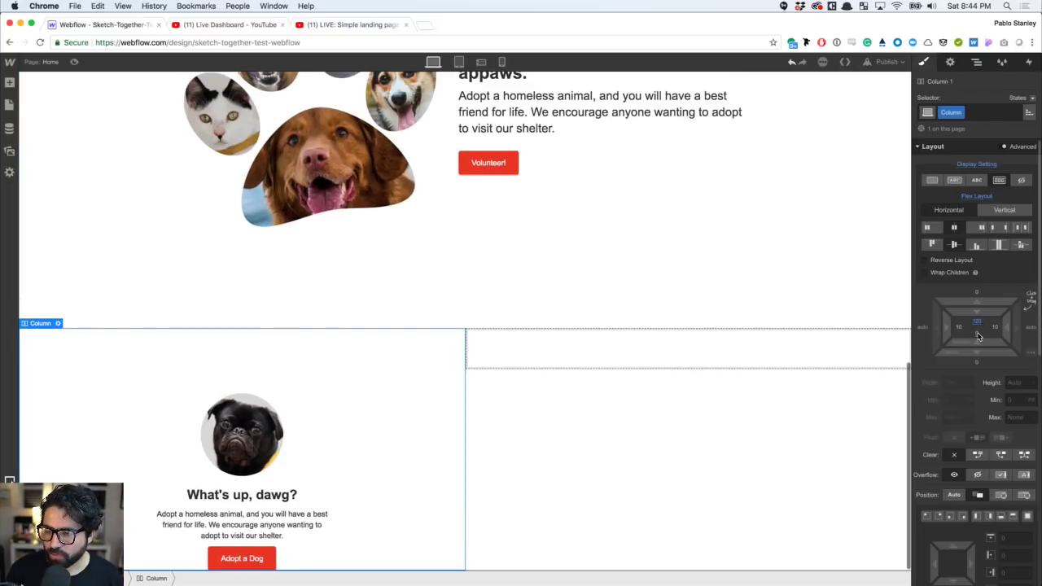
pyautogui.click(978, 334)
pyautogui.write('120')
pyautogui.press('Return')
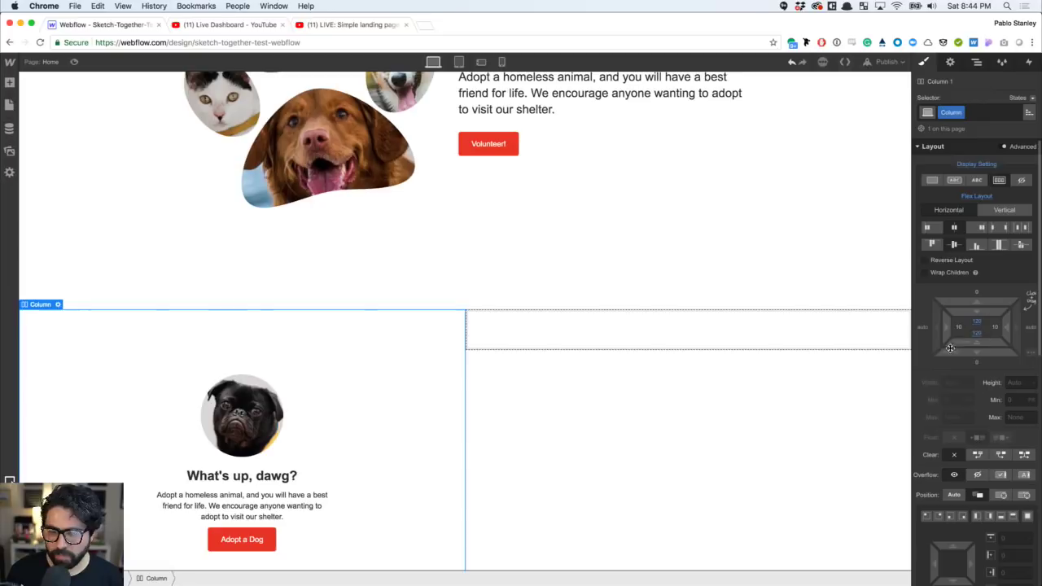
# - Switch to InVision Studio and open the fill color of the Column Dog container in the Adopt Section
pyautogui.scroll(-3, 979, 383)
pyautogui.press('super+Tab')
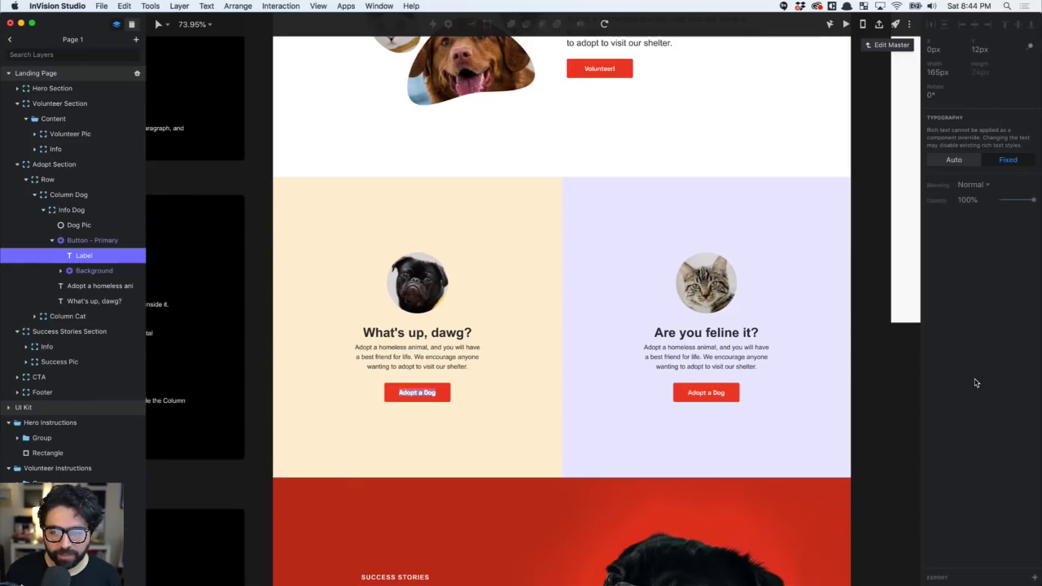
pyautogui.click(309, 169)
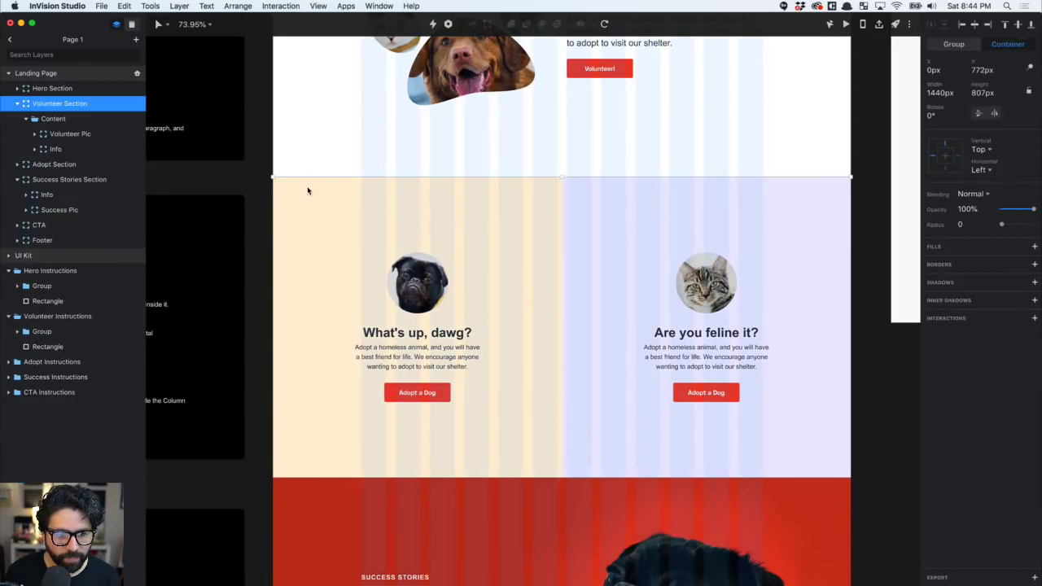
pyautogui.press('Escape')
pyautogui.doubleClick(576, 210)
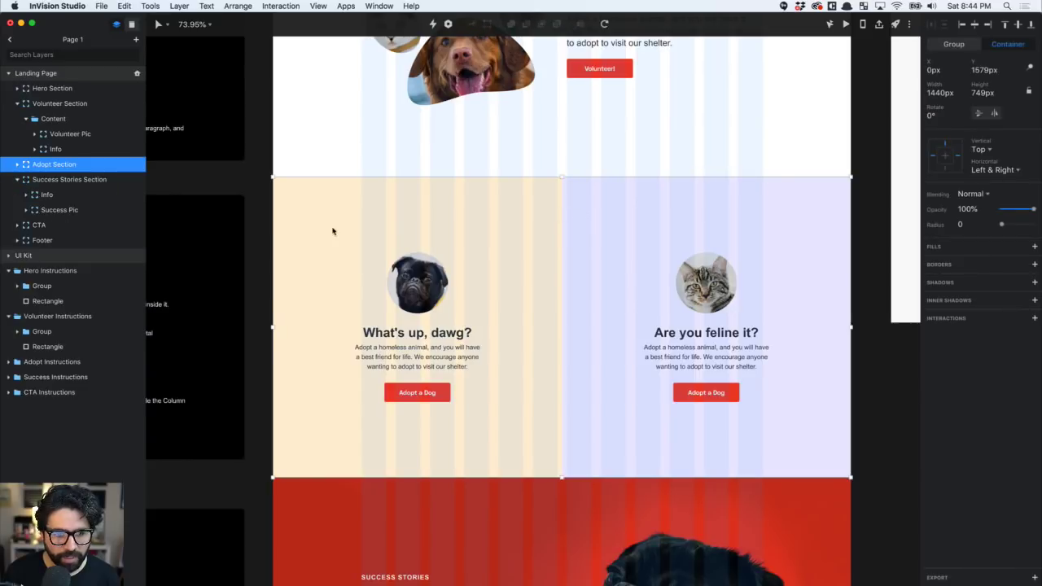
pyautogui.click(414, 281)
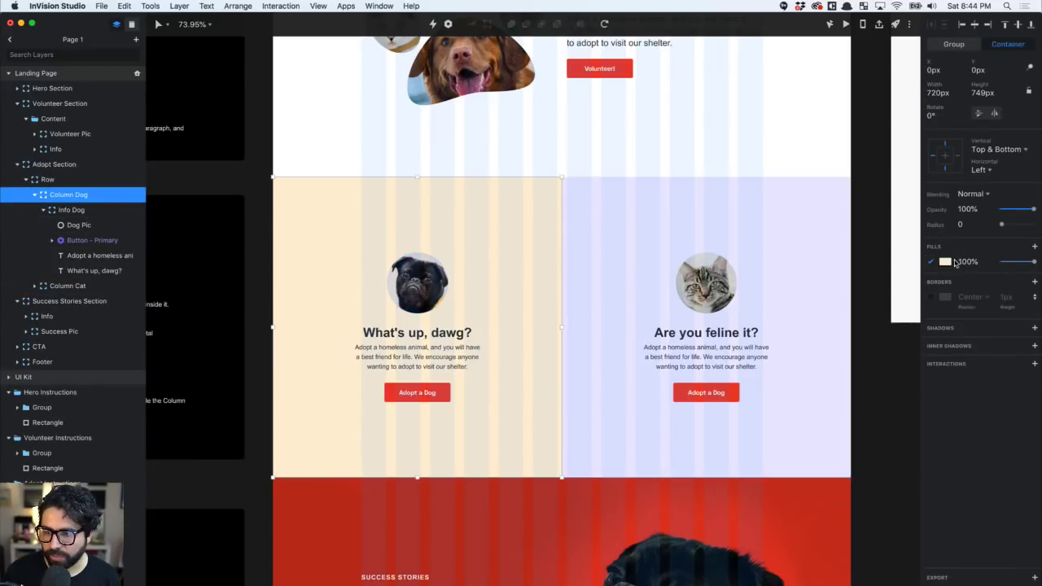
pyautogui.click(950, 262)
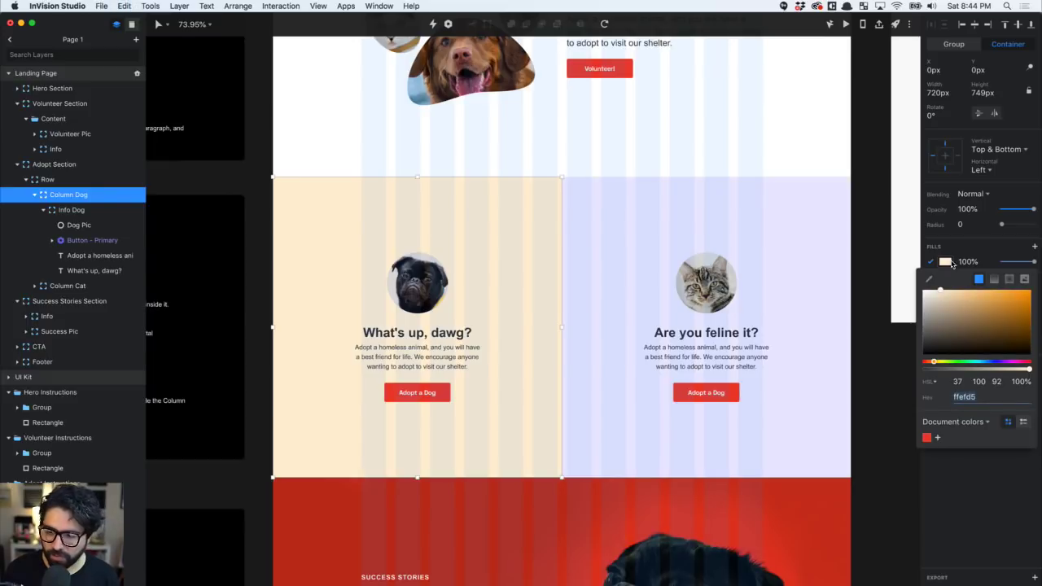
# - Switch back to Webflow and give Column 1 a solid color background of ffefd5
pyautogui.press('super+Tab')
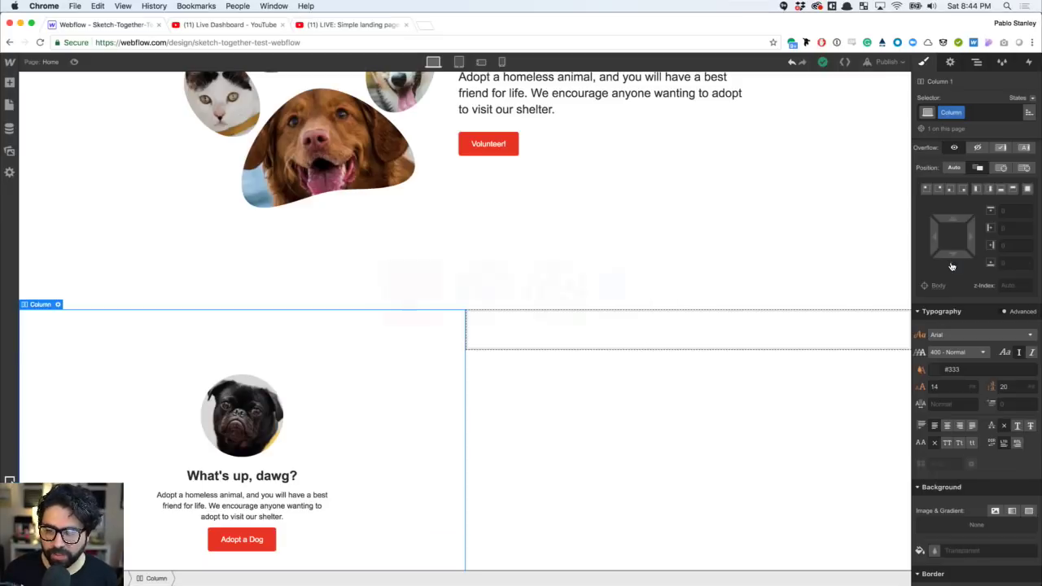
pyautogui.click(920, 311)
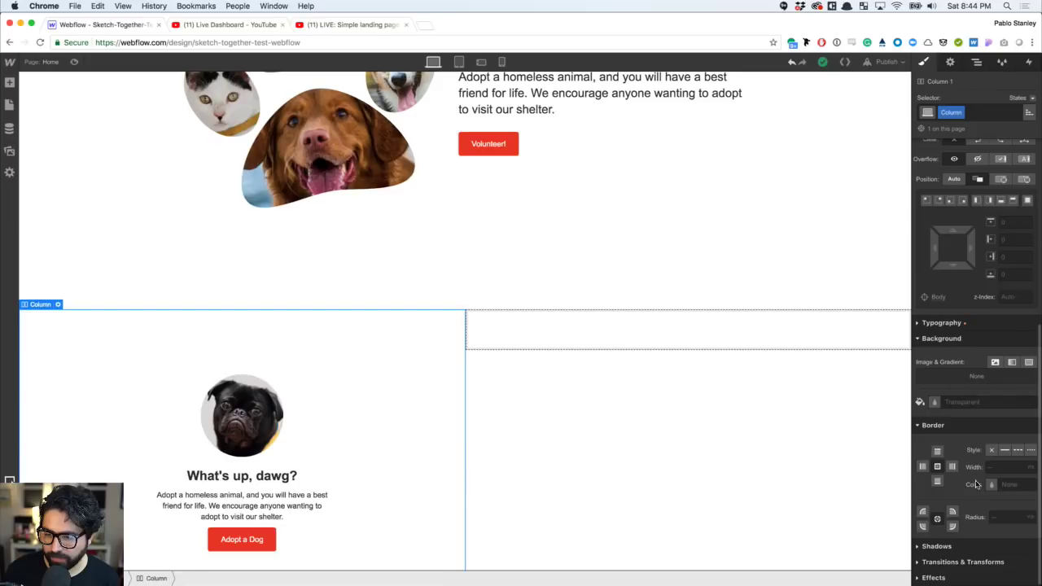
pyautogui.click(1028, 362)
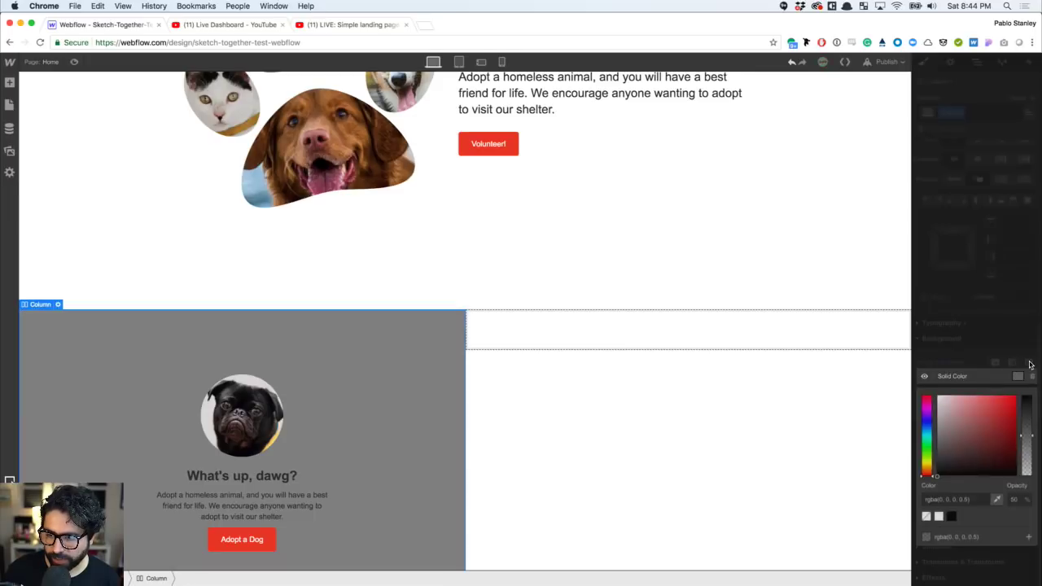
pyautogui.click(955, 500)
pyautogui.press('super+a')
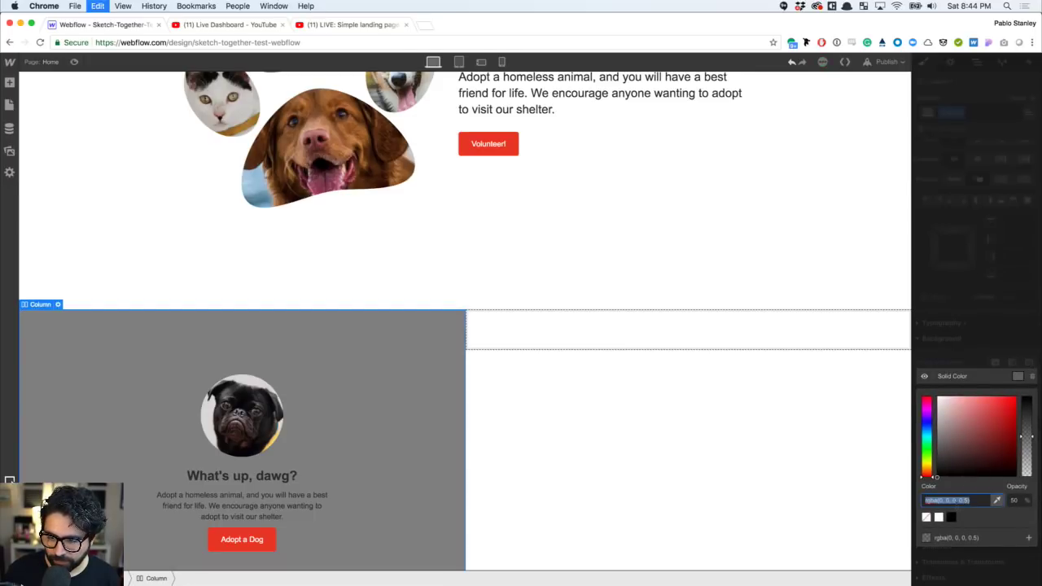
pyautogui.write('ffefd5')
pyautogui.press('Return')
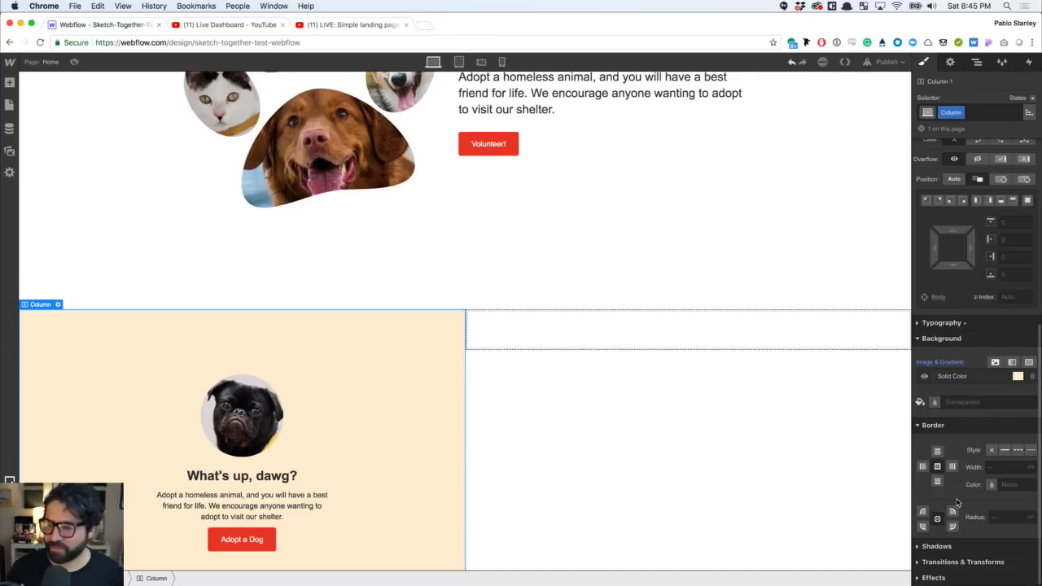
# - Rename the dog column's class from Column to "dawg"
pyautogui.scroll(-2, 407, 311)
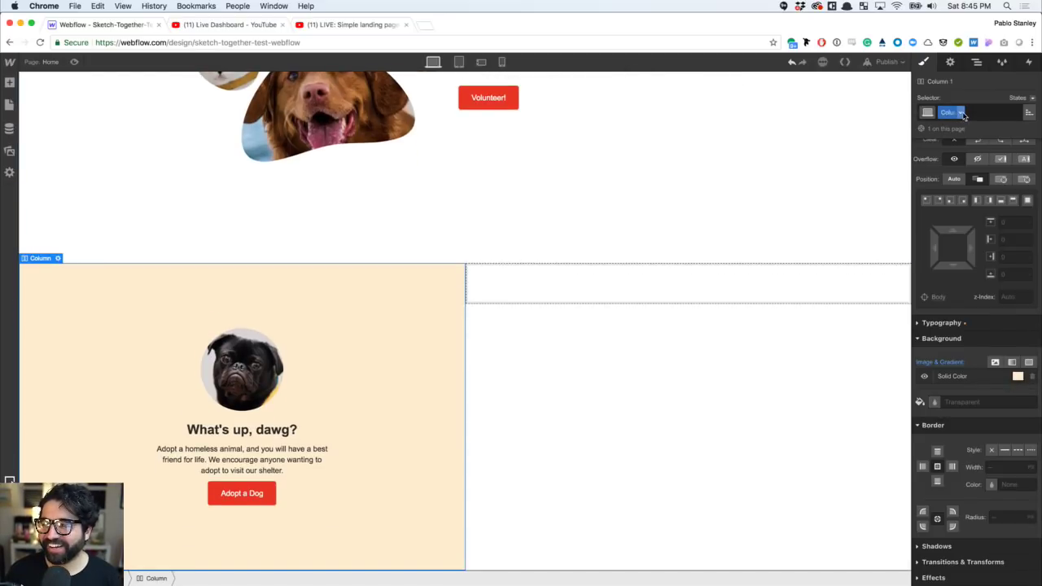
pyautogui.click(961, 113)
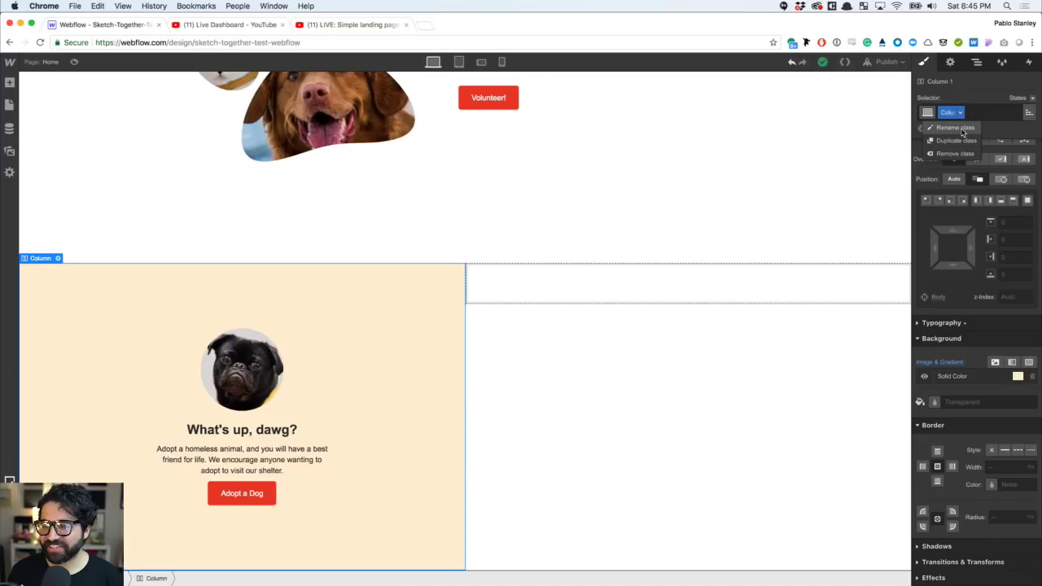
pyautogui.click(962, 129)
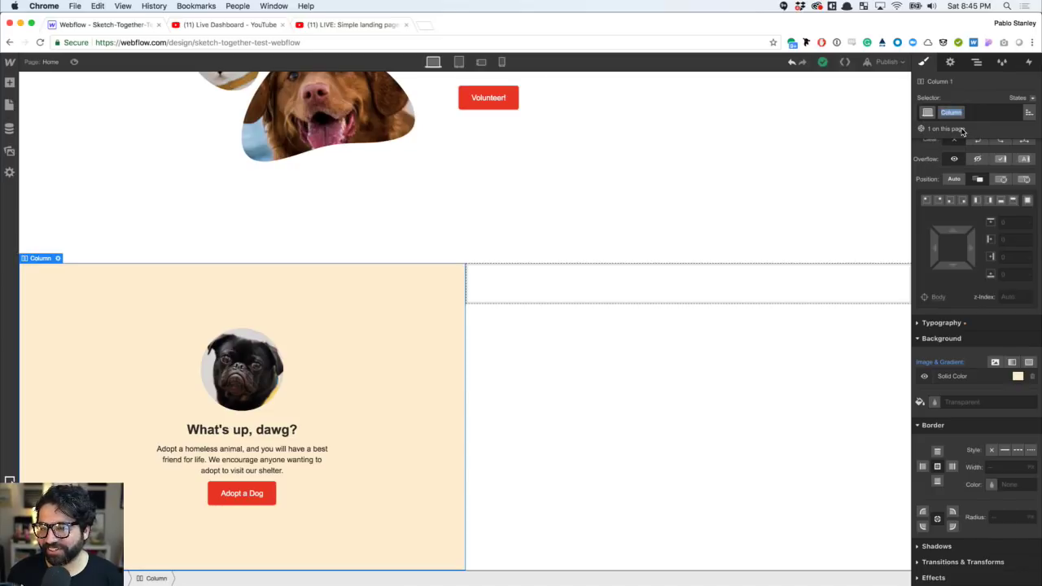
pyautogui.write('dawg')
pyautogui.press('Return')
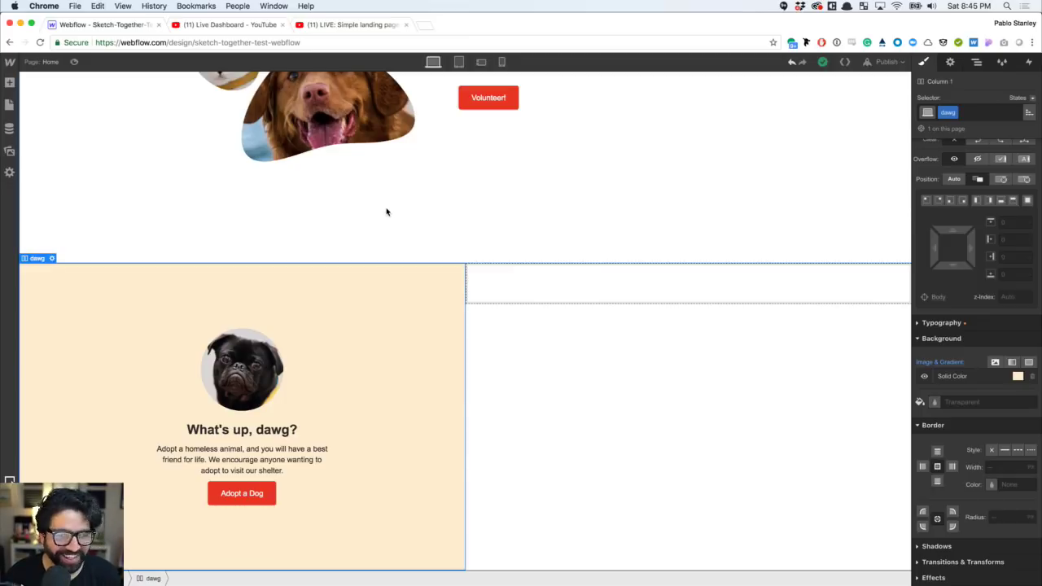
# - Collapse the dawg column in the page structure and assign the existing "dawg" class to Column 2
pyautogui.click(979, 62)
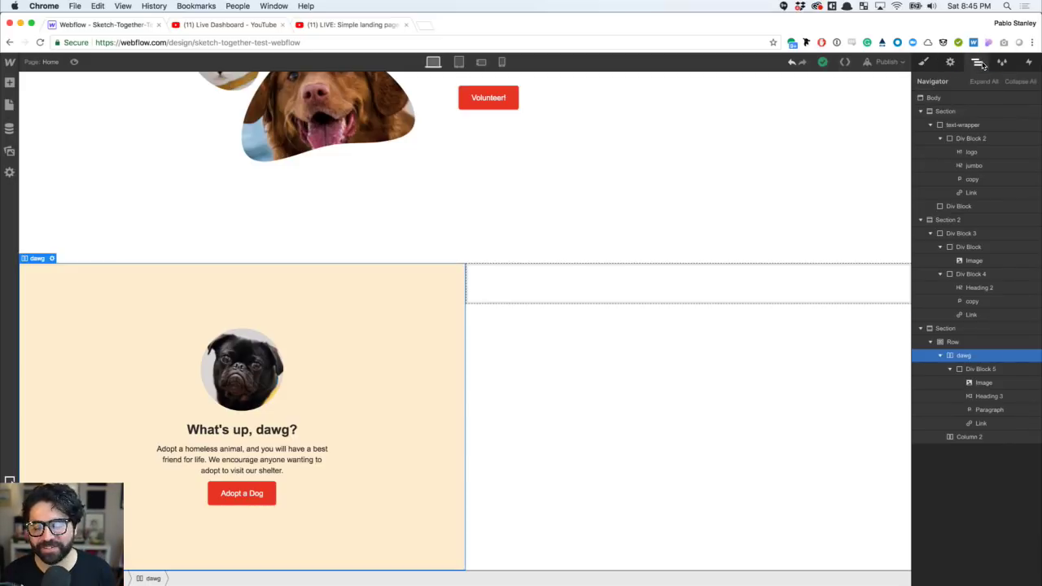
pyautogui.click(952, 369)
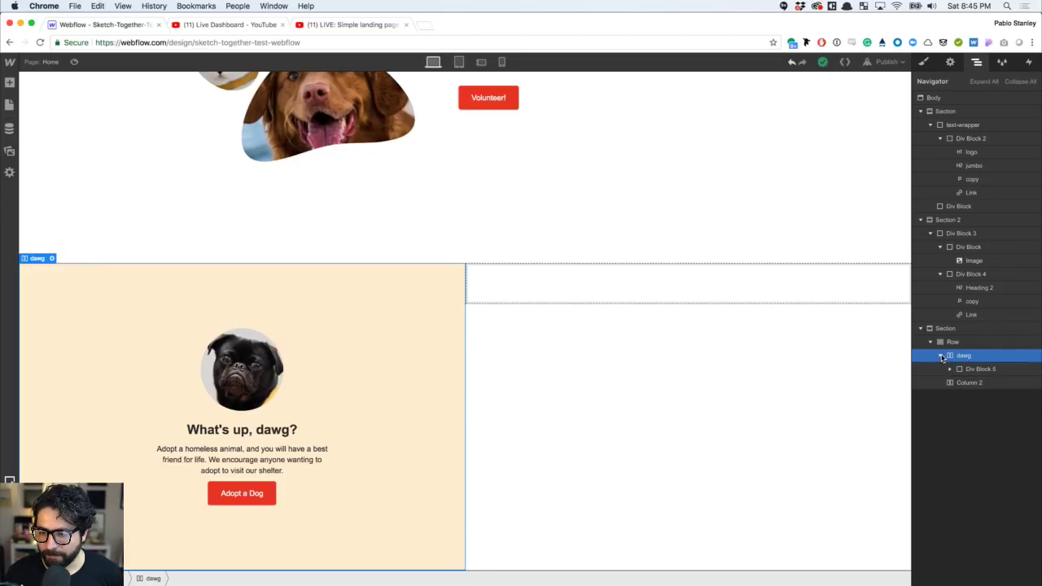
pyautogui.click(941, 357)
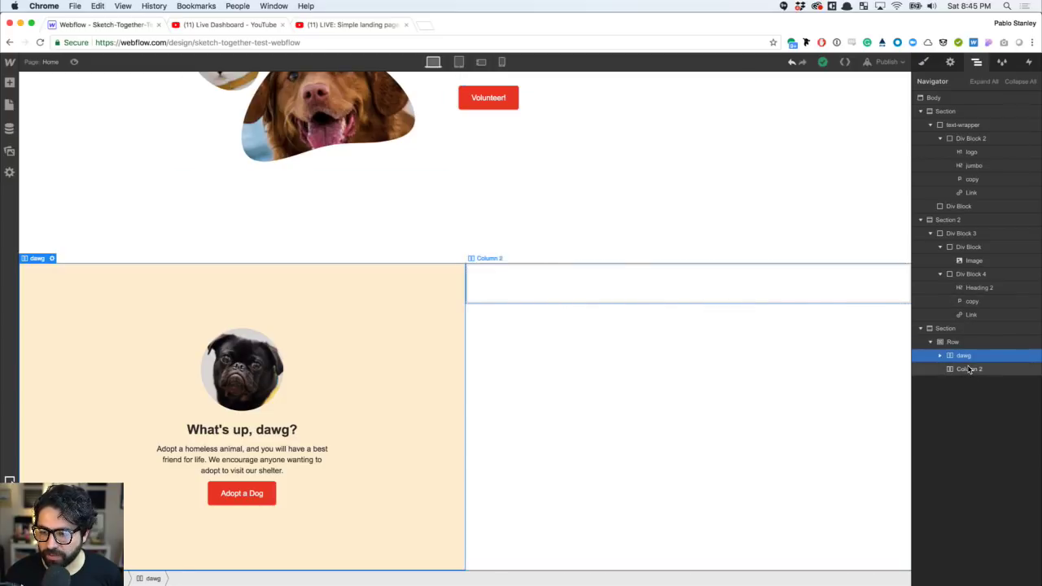
pyautogui.click(967, 369)
pyautogui.click(927, 62)
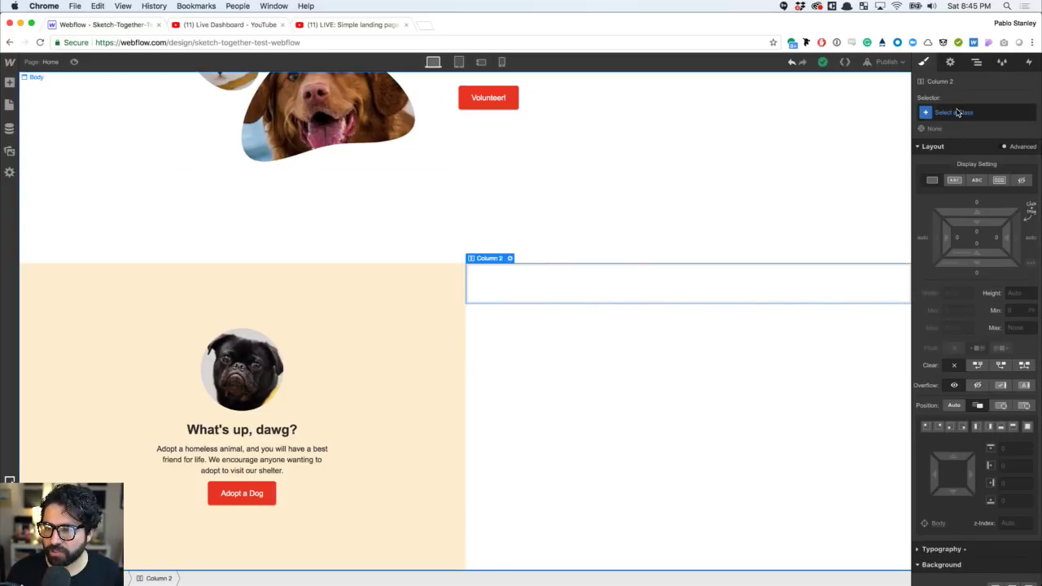
pyautogui.click(957, 114)
pyautogui.write('daw')
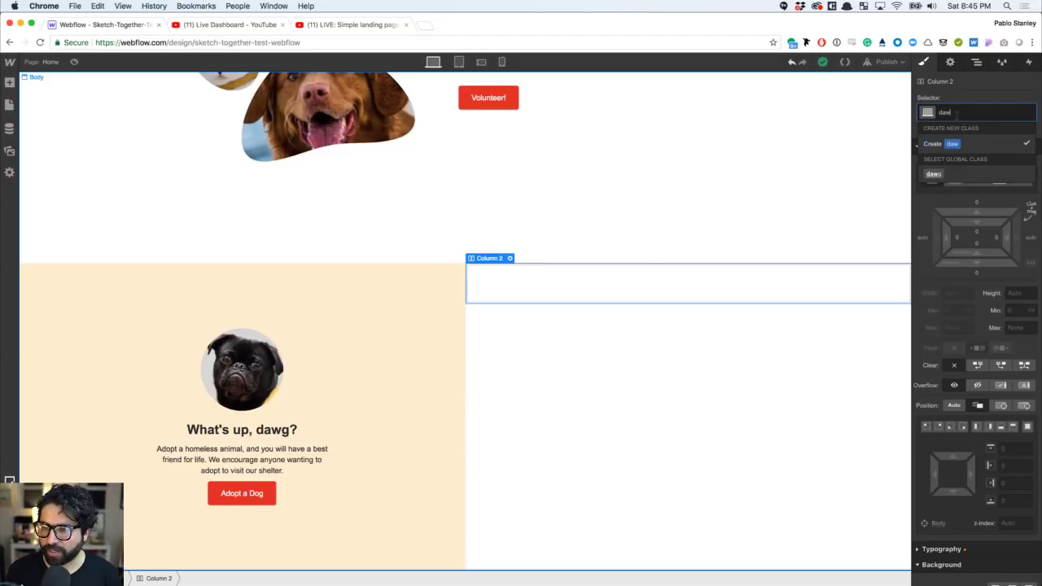
pyautogui.write('g')
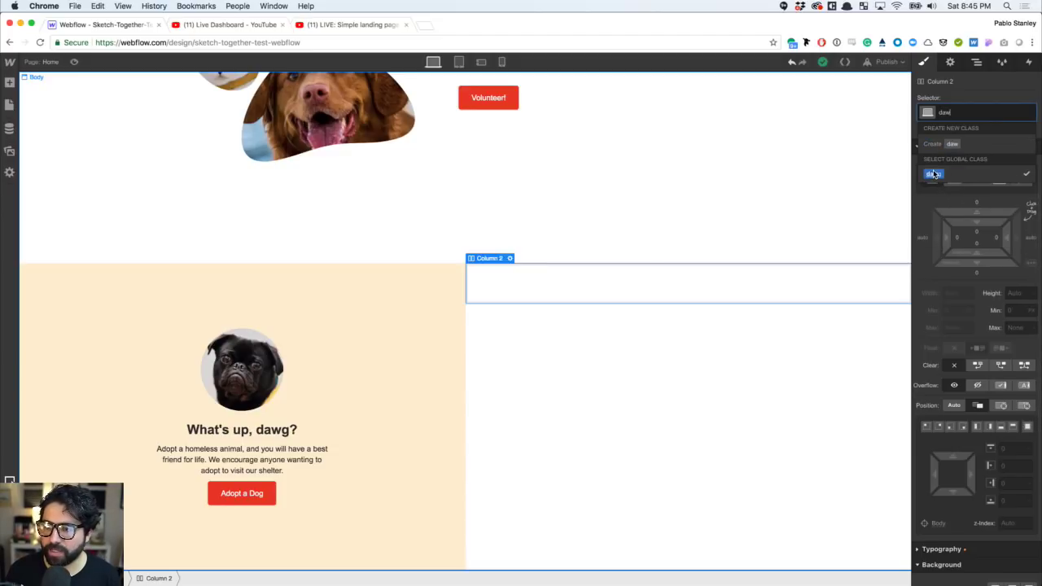
pyautogui.click(934, 174)
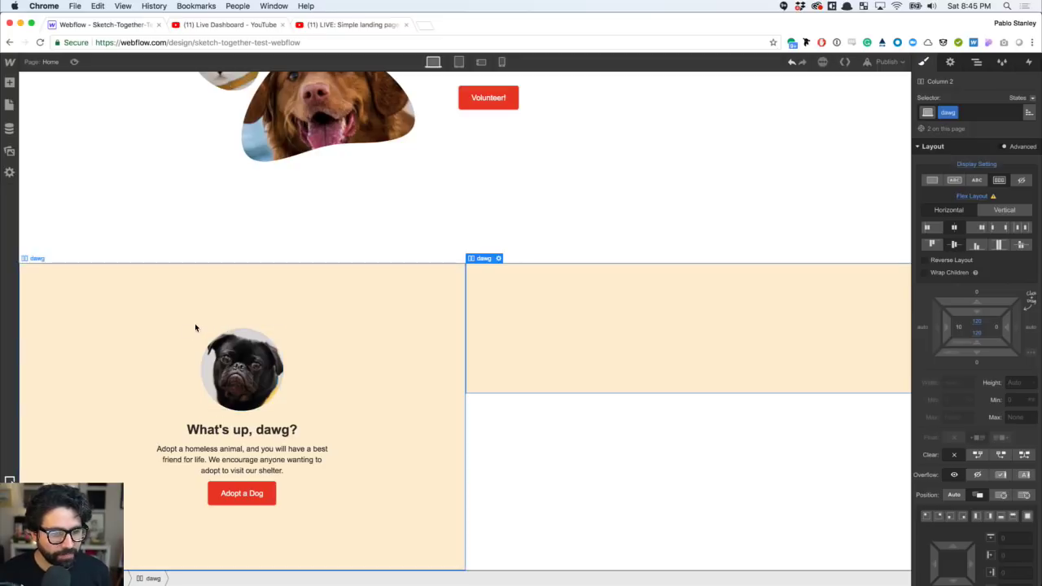
# - Copy the dog content block, Div Block 5, into Column 2
pyautogui.click(192, 365)
pyautogui.press('super+c')
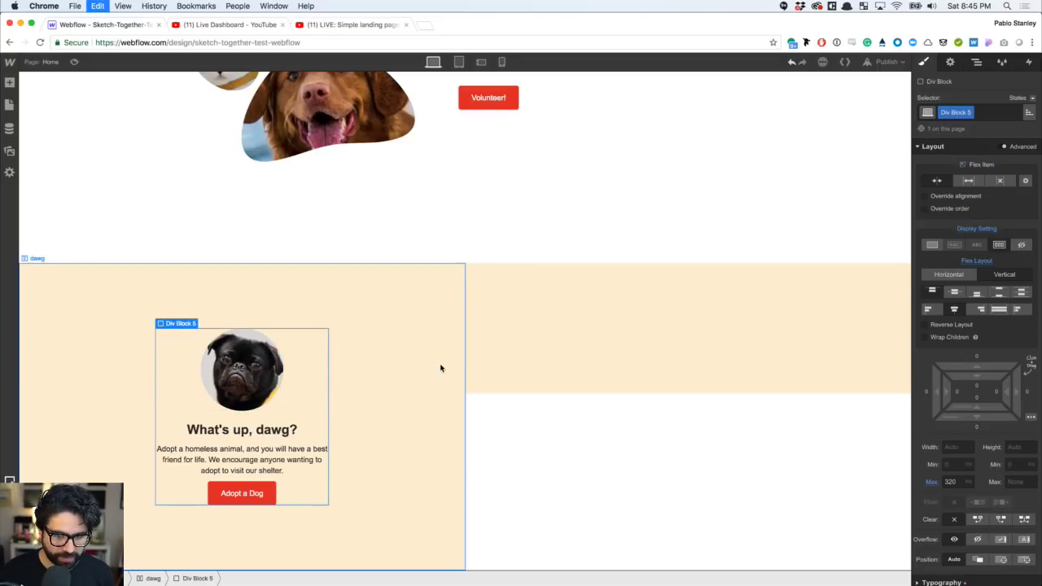
pyautogui.click(621, 319)
pyautogui.press('super+v')
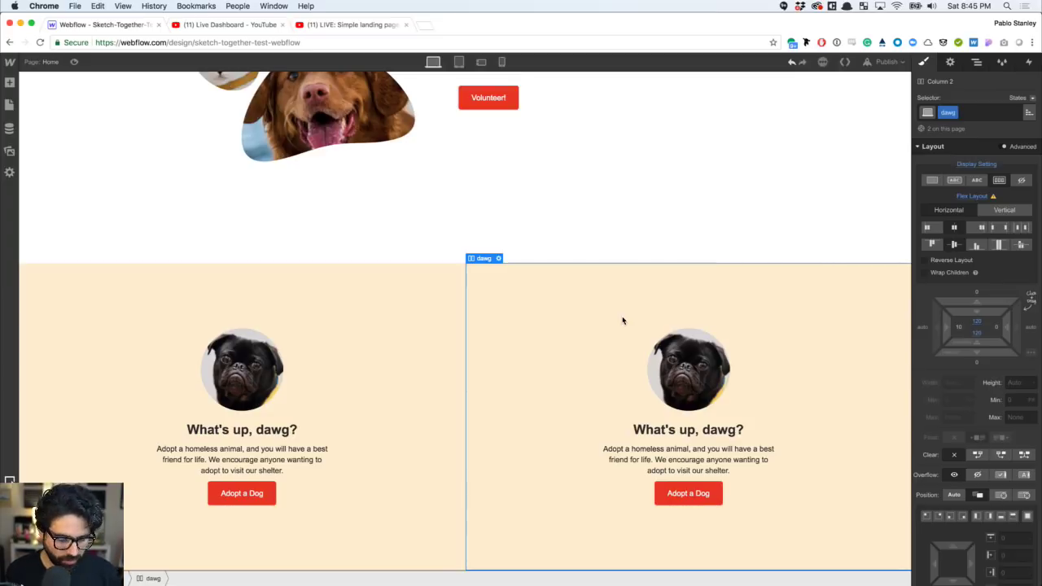
# - Set the display of the Row holding the two adopt columns to flex
pyautogui.click(977, 62)
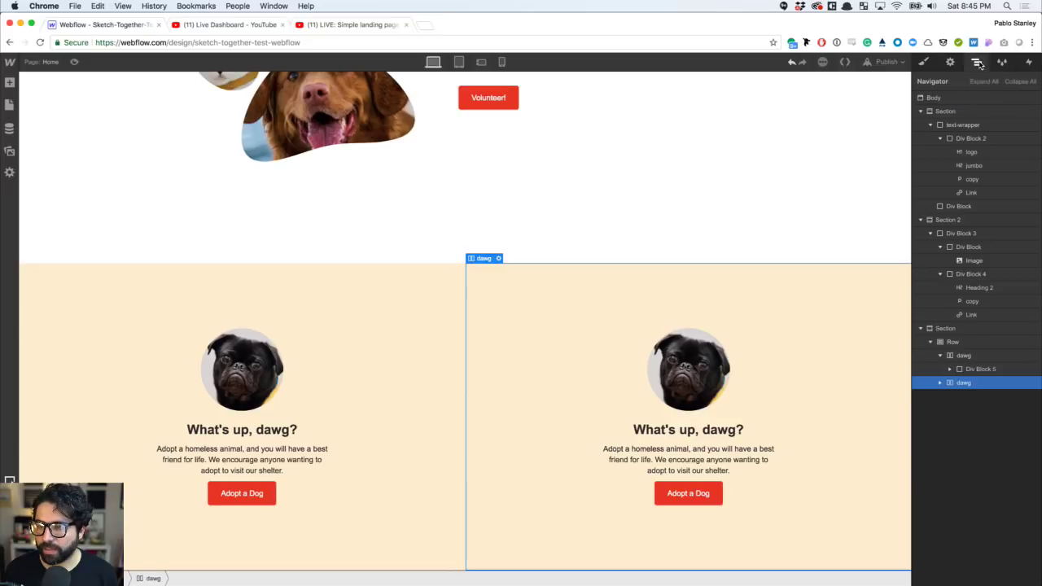
pyautogui.click(962, 347)
pyautogui.click(922, 62)
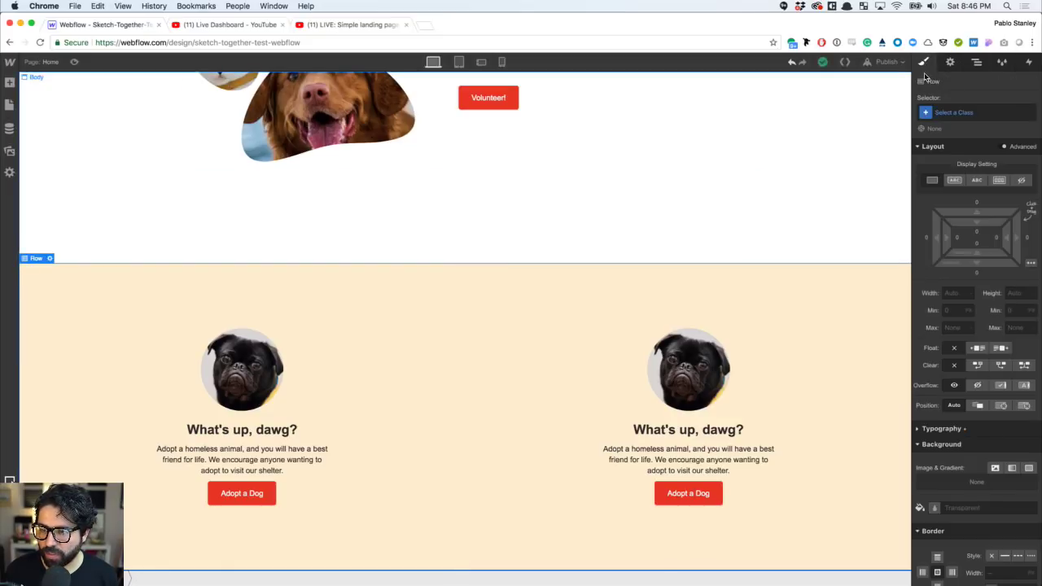
pyautogui.click(1001, 181)
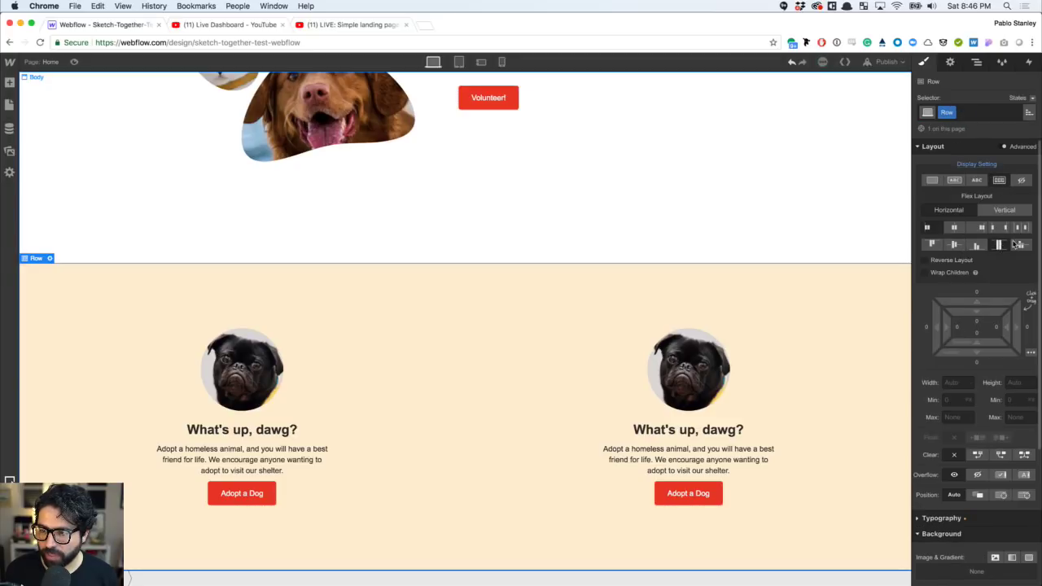
# - Add a new combo class "blueis" to Column 2 on top of its dawg class
pyautogui.click(526, 337)
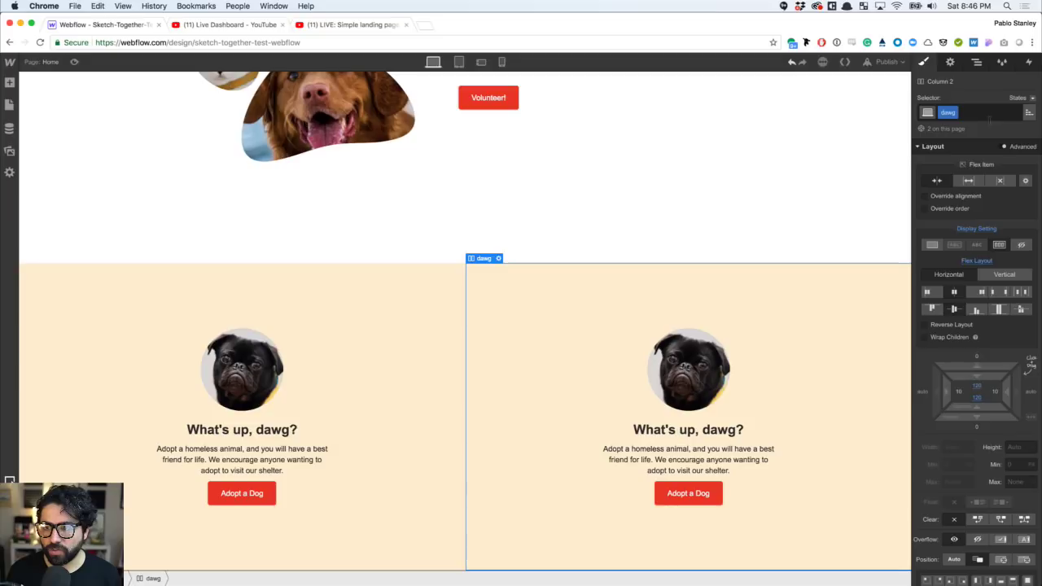
pyautogui.click(985, 119)
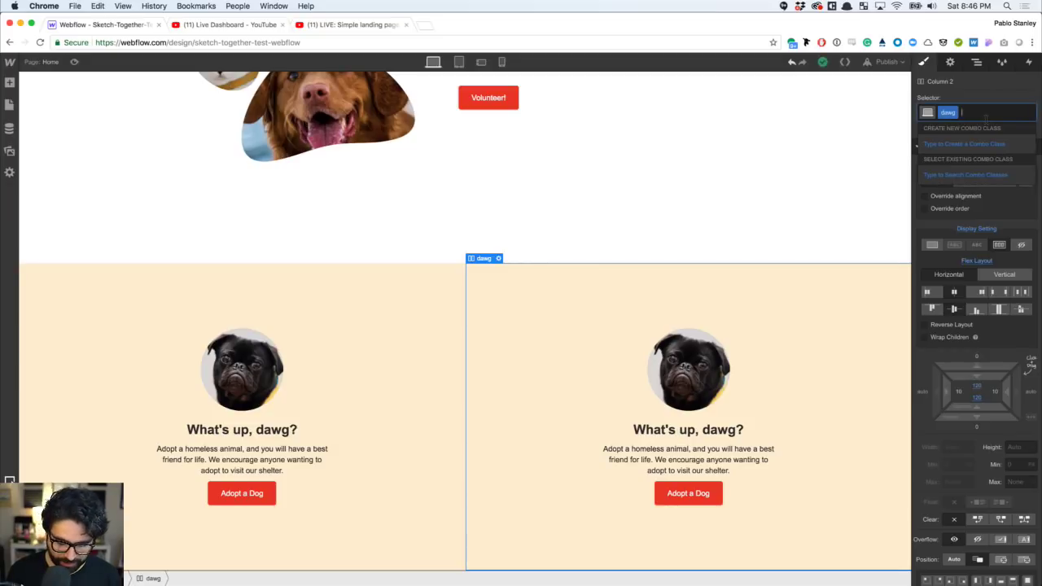
pyautogui.write('bluem')
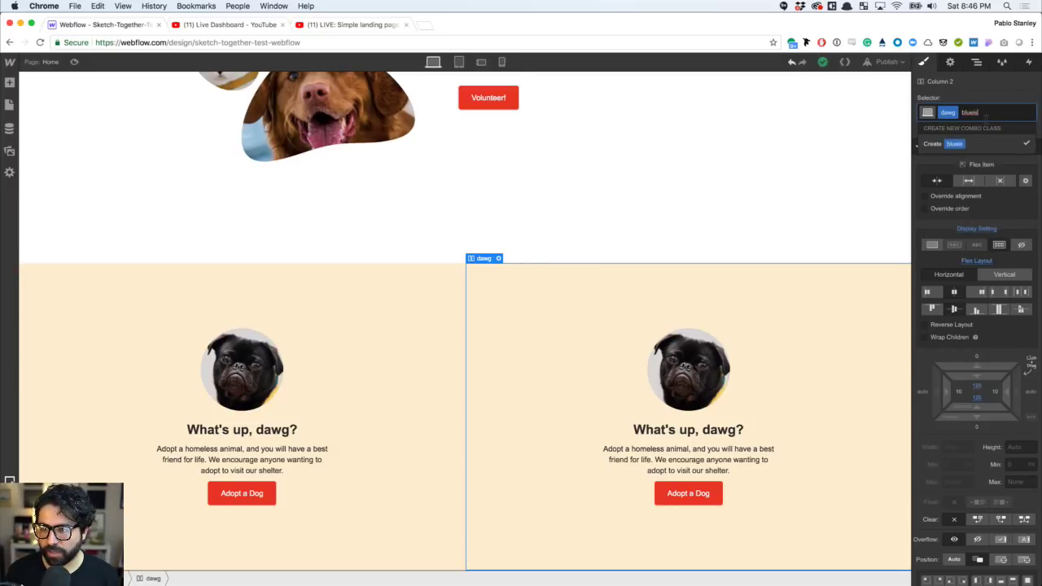
pyautogui.press('Return')
# - Switch to InVision Studio and look up the fill colour of the Column Cat container
pyautogui.press('super+Tab')
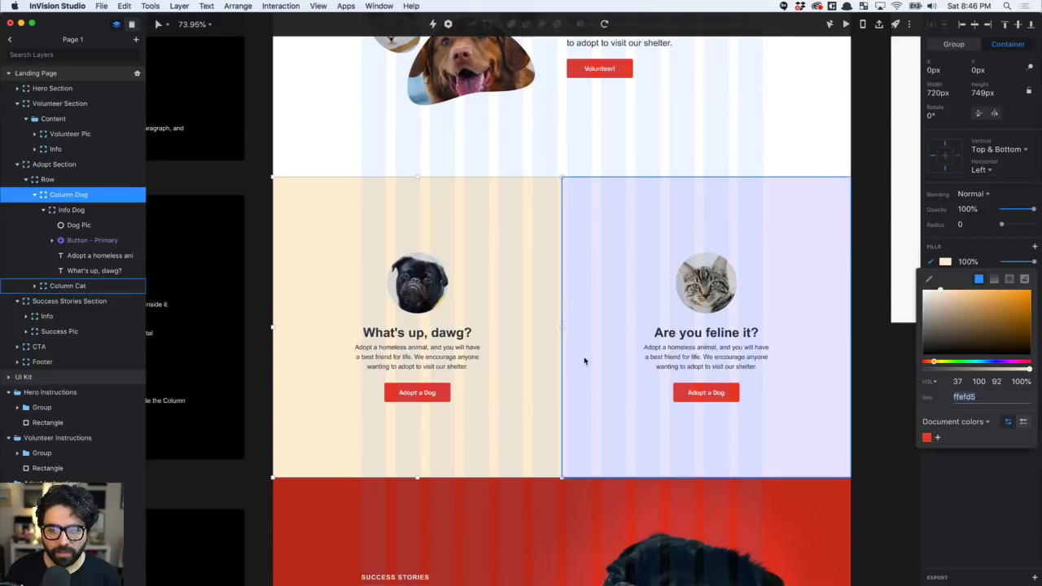
pyautogui.press('Escape')
pyautogui.click(865, 220)
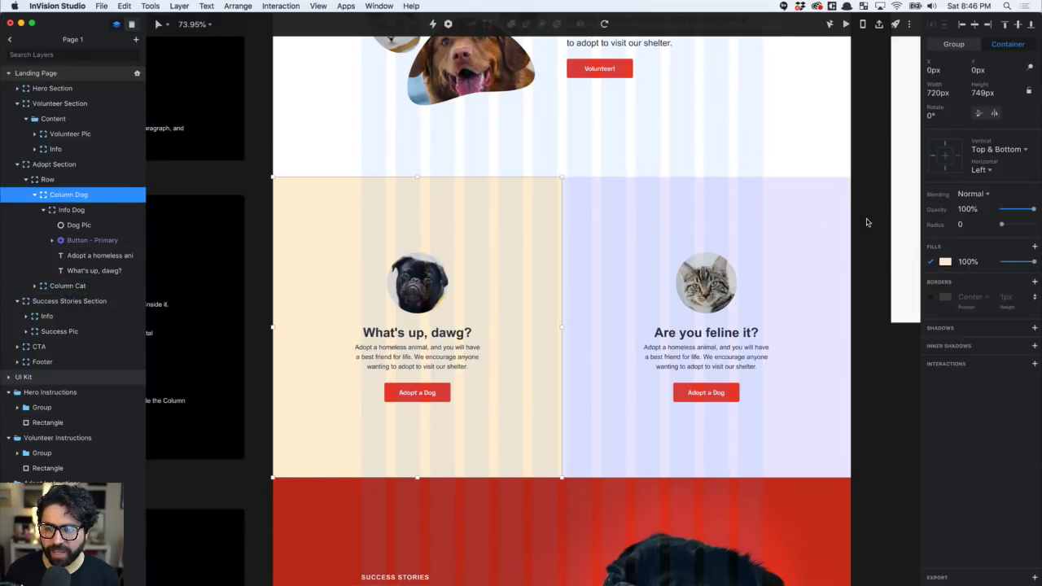
pyautogui.click(727, 285)
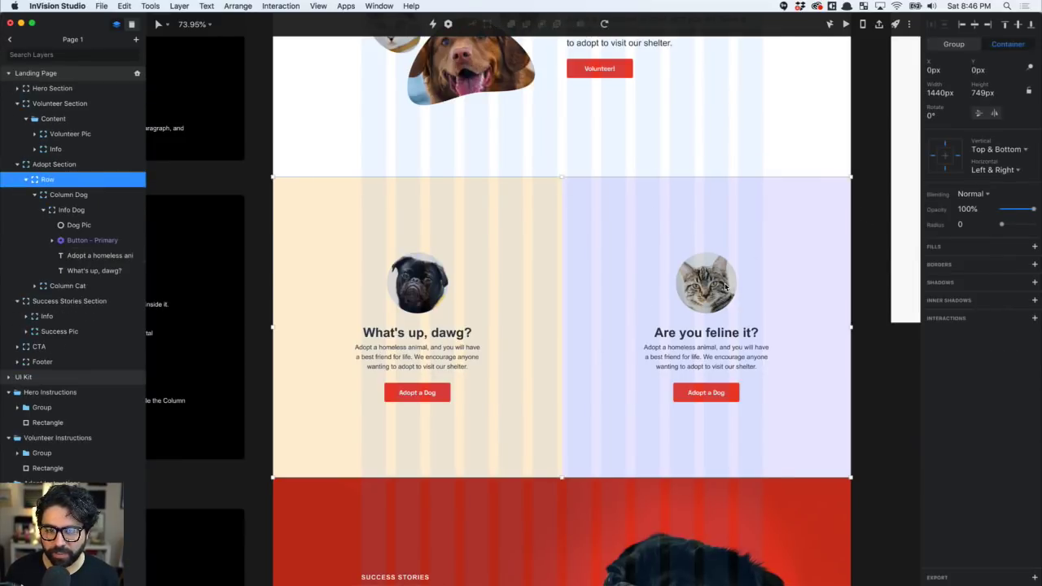
pyautogui.click(710, 283)
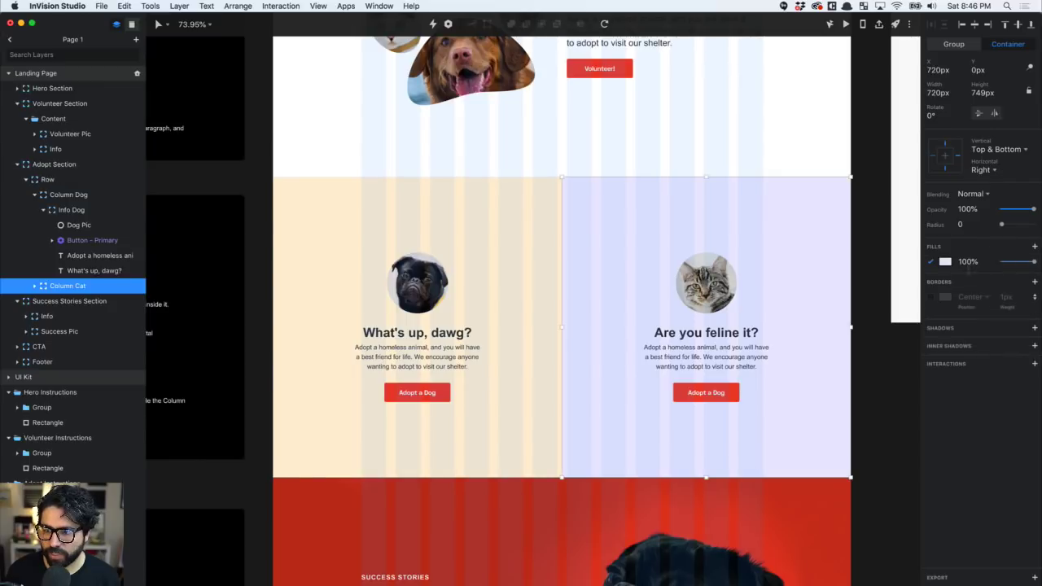
pyautogui.click(945, 262)
# - Switch back to Webflow and set Column 2's solid background colour to lavender
pyautogui.press('super+Tab')
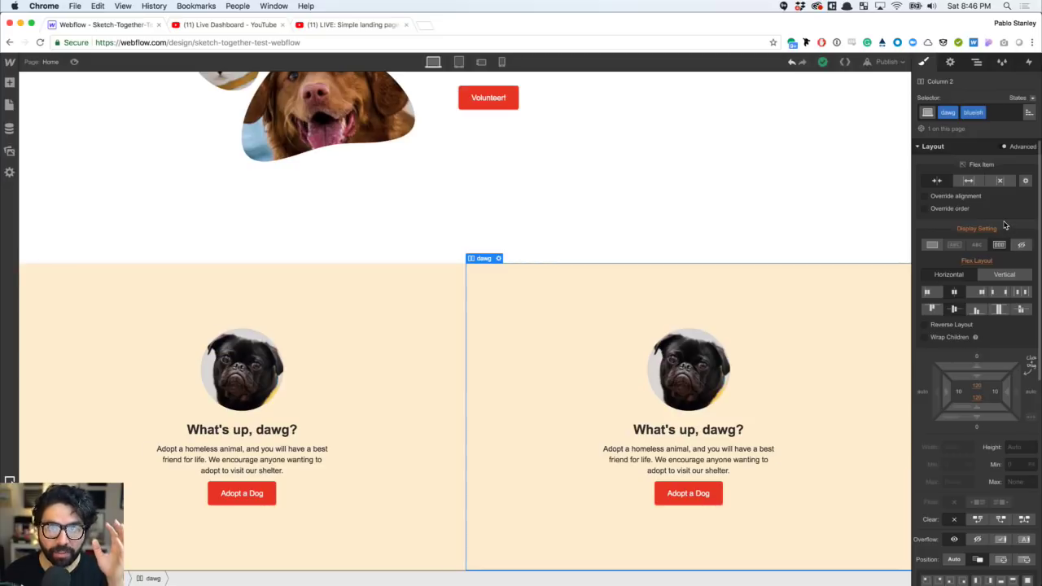
pyautogui.scroll(-10, 1004, 225)
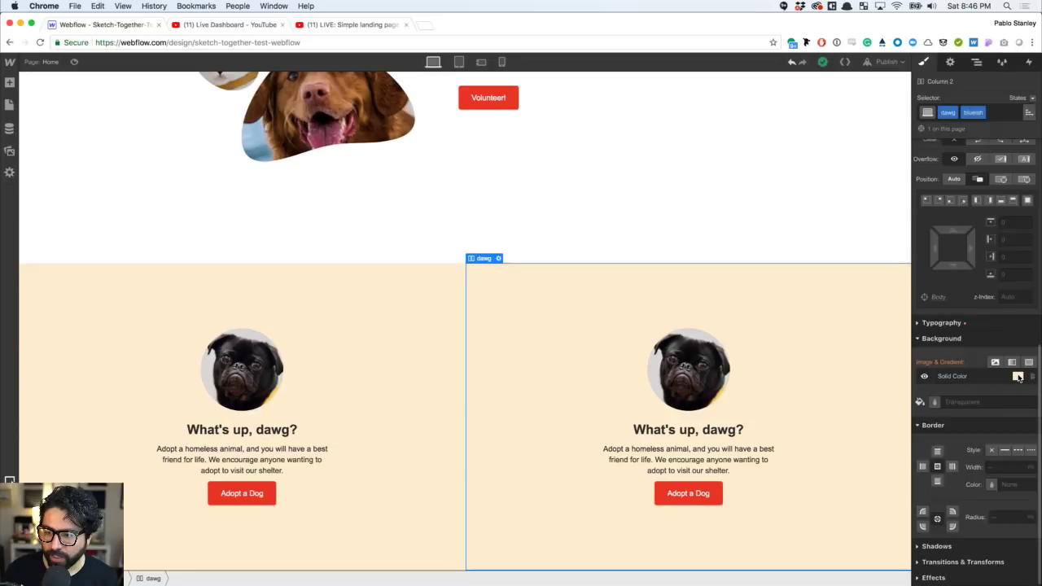
pyautogui.click(1017, 376)
pyautogui.doubleClick(944, 500)
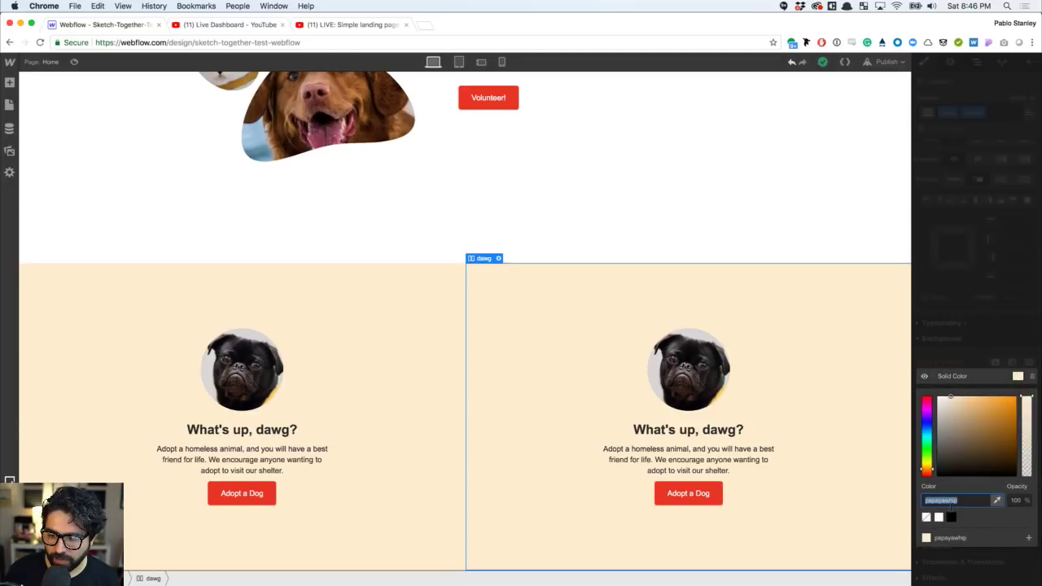
pyautogui.write('lavender')
pyautogui.press('Return')
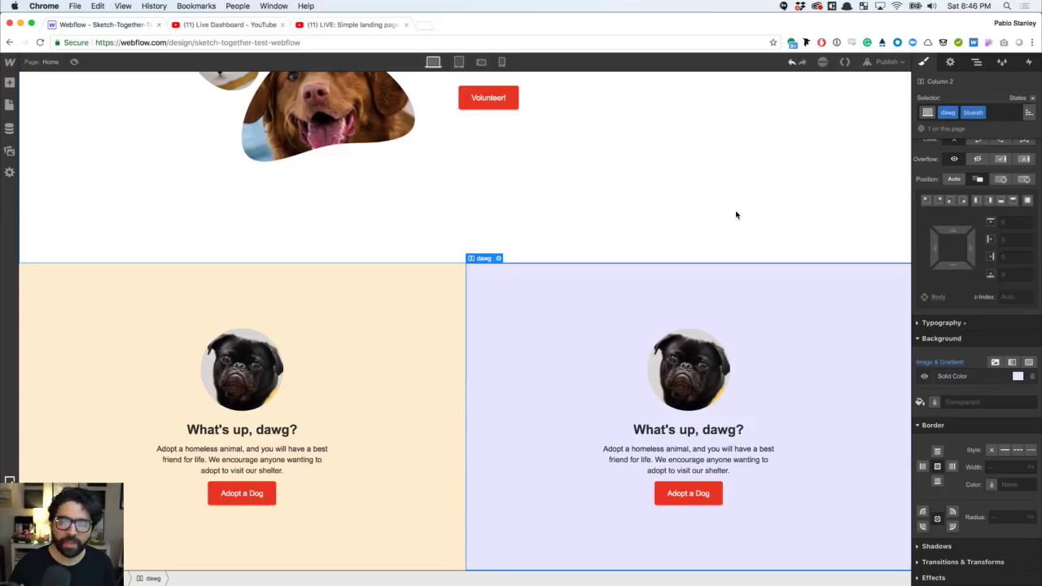
# - Replace the heading in the lavender column with "Are you feline it?"
pyautogui.click(703, 431)
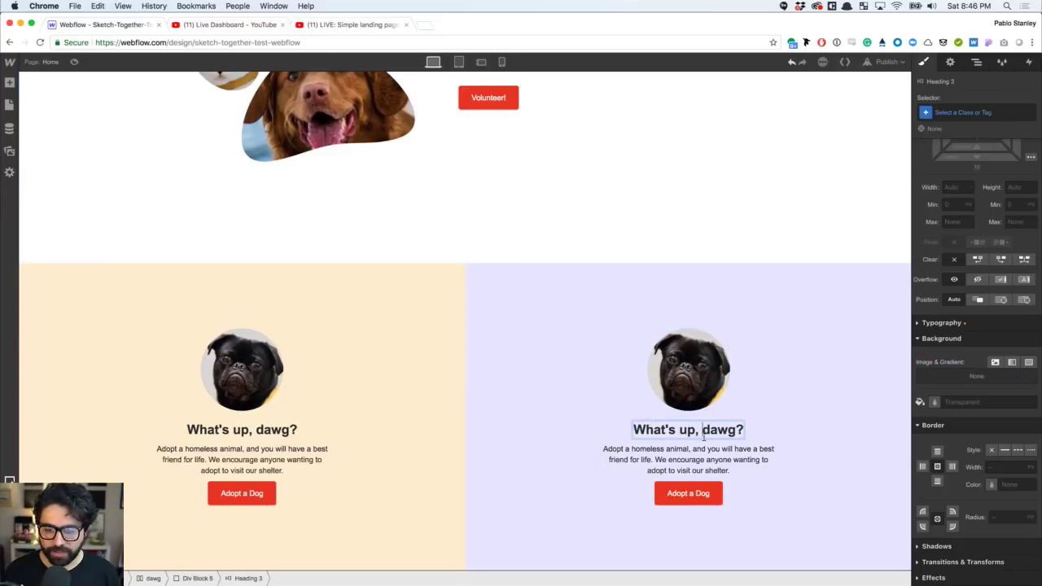
pyautogui.tripleClick(703, 432)
pyautogui.write('Are you fe')
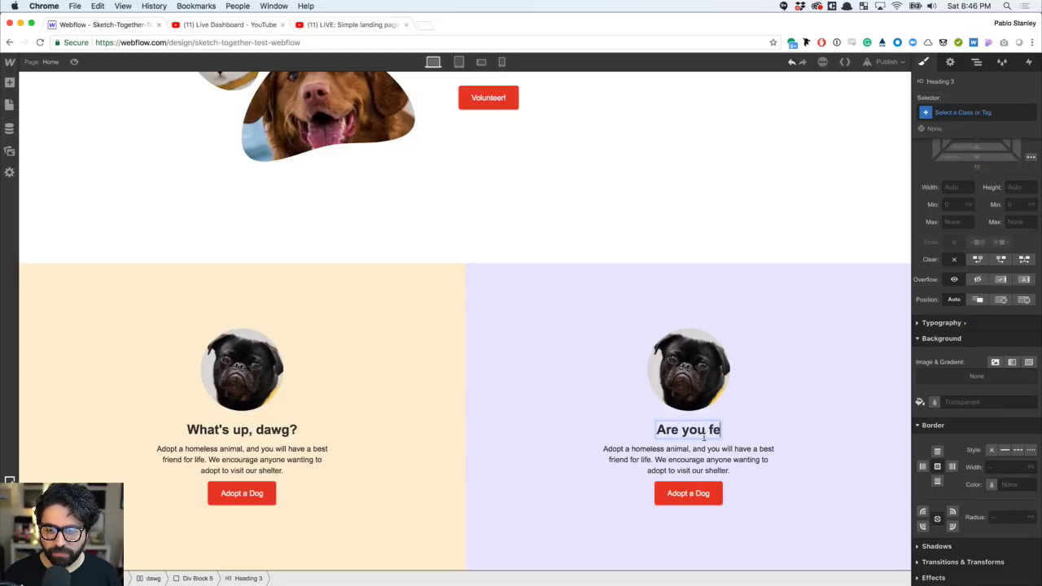
pyautogui.write('line it?')
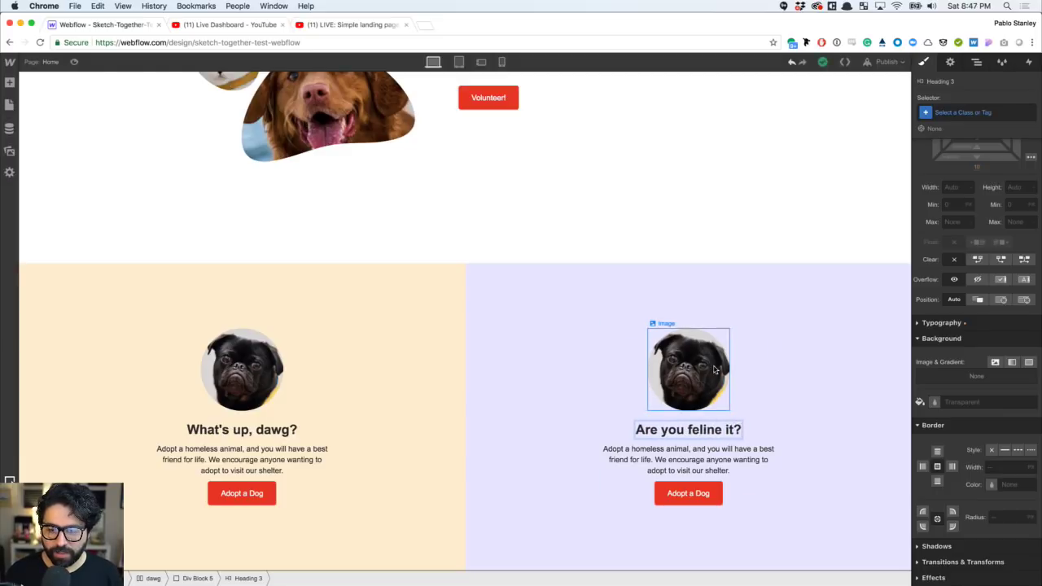
# - Replace the dog picture in the lavender column with the cat PNG from the site's assets
pyautogui.click(714, 369)
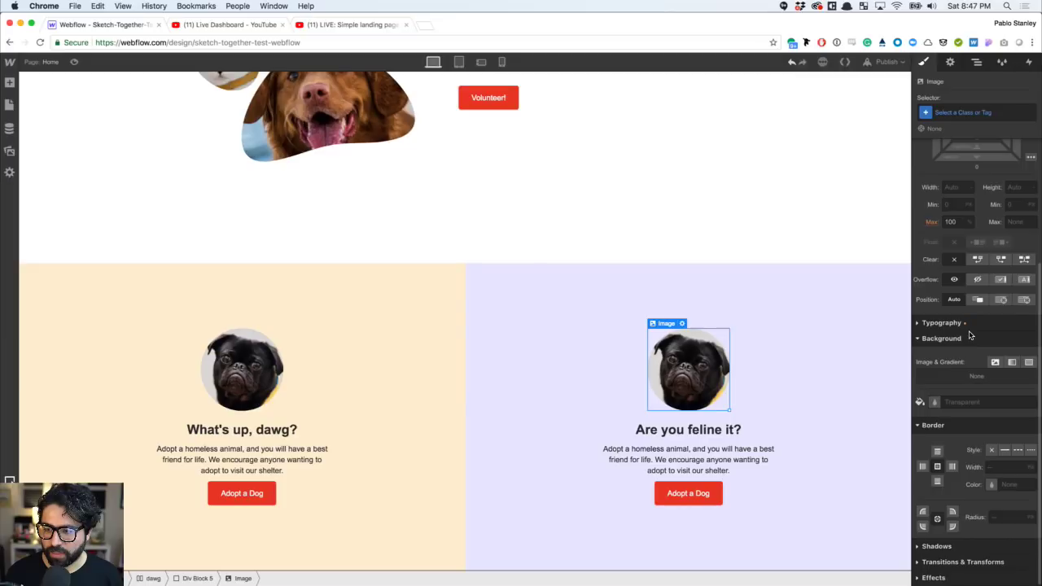
pyautogui.click(9, 151)
pyautogui.click(47, 217)
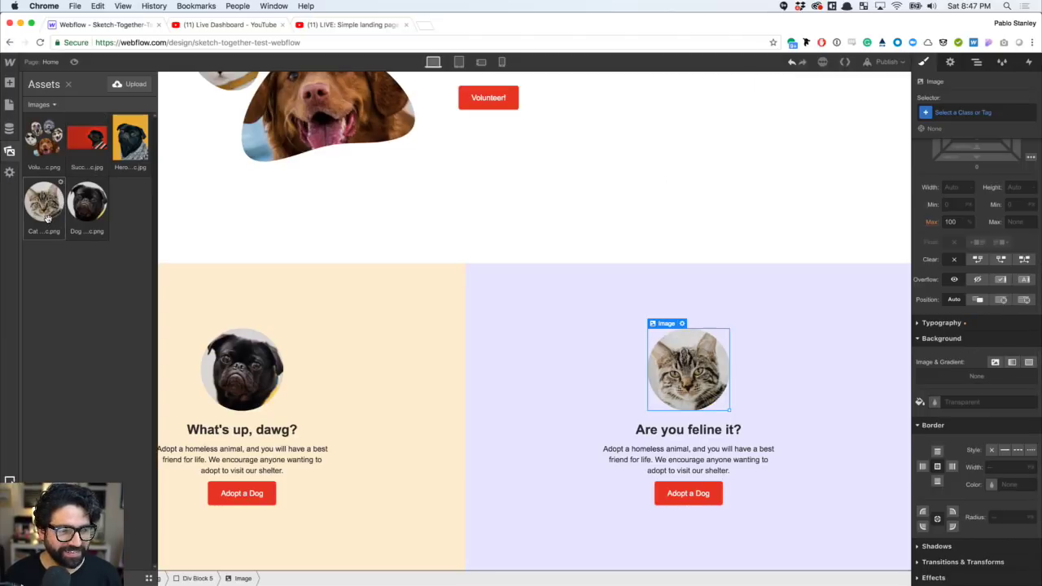
pyautogui.click(628, 213)
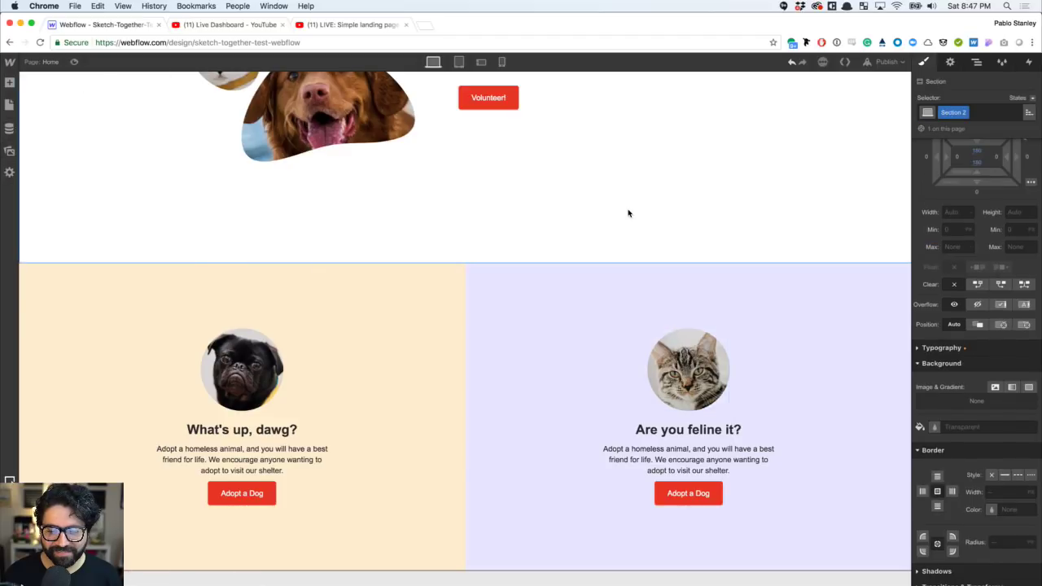
# - Change the button label in the cat column to "Adopt a Cat"
pyautogui.click(700, 491)
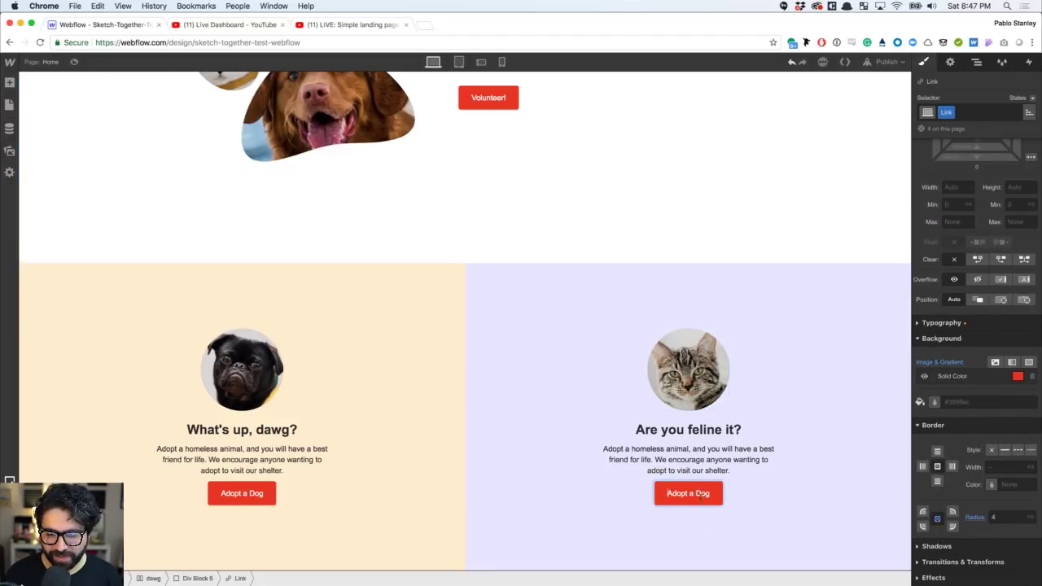
pyautogui.doubleClick(702, 494)
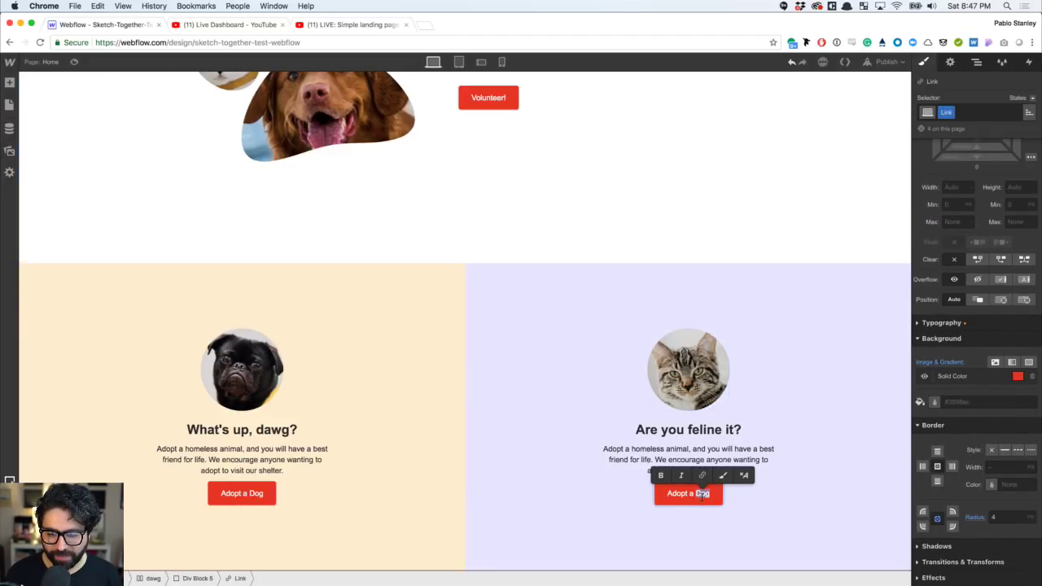
pyautogui.click(800, 468)
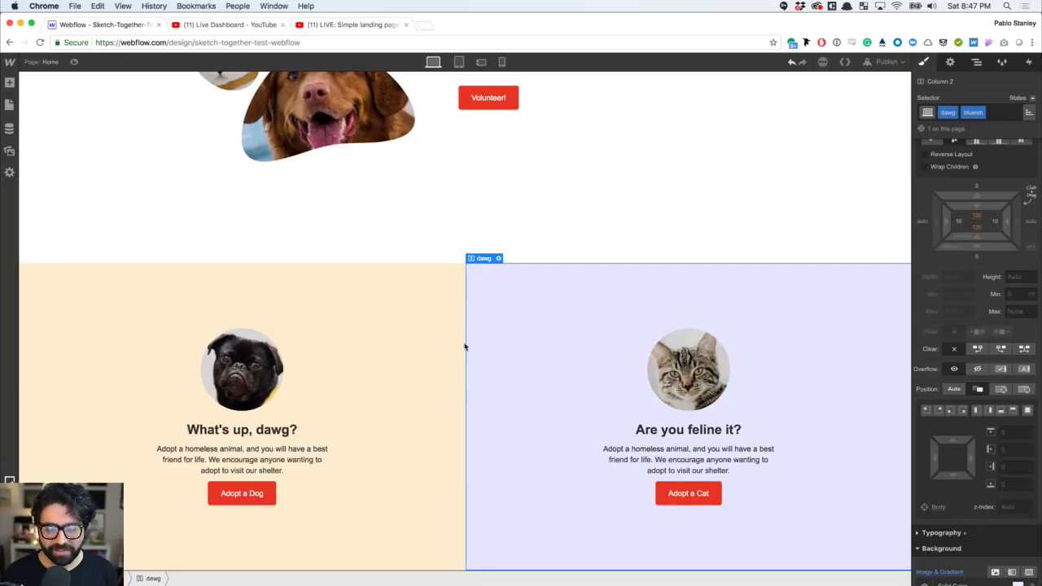
# - Try to place a new Section directly below the dog and cat columns
pyautogui.click(9, 84)
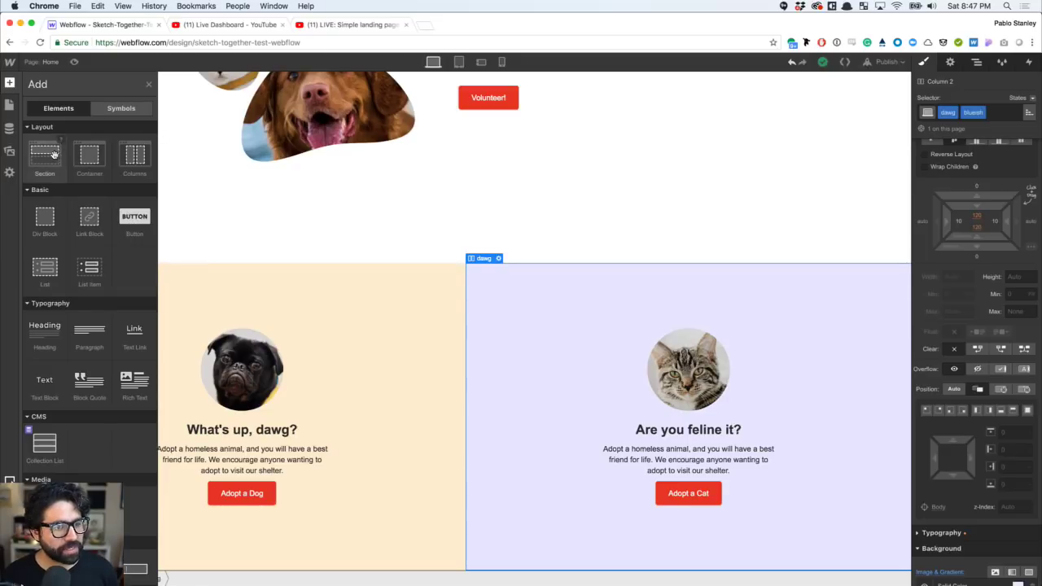
pyautogui.moveTo(47, 158); pyautogui.dragTo(432, 569)
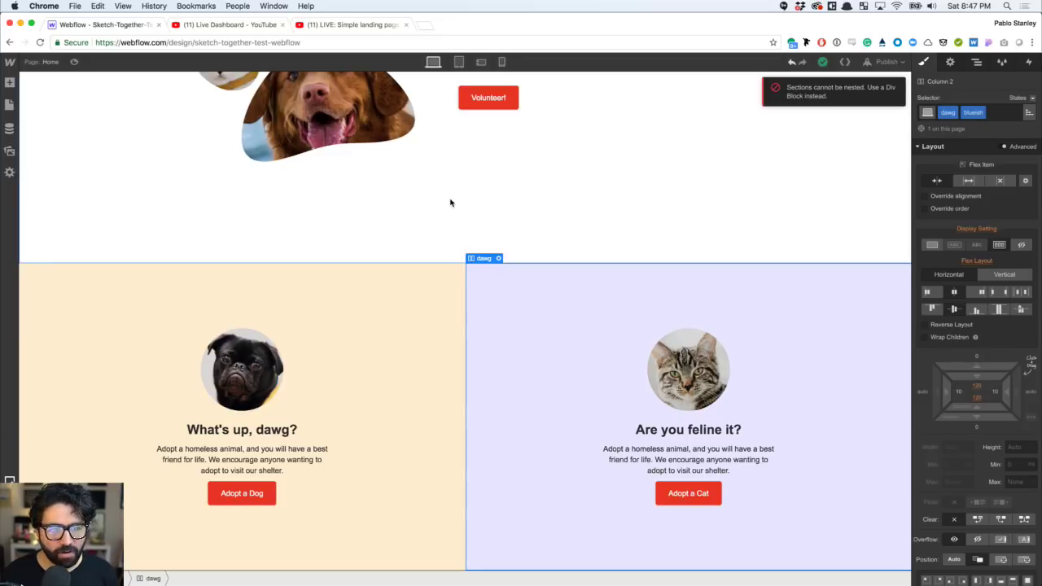
pyautogui.click(42, 265)
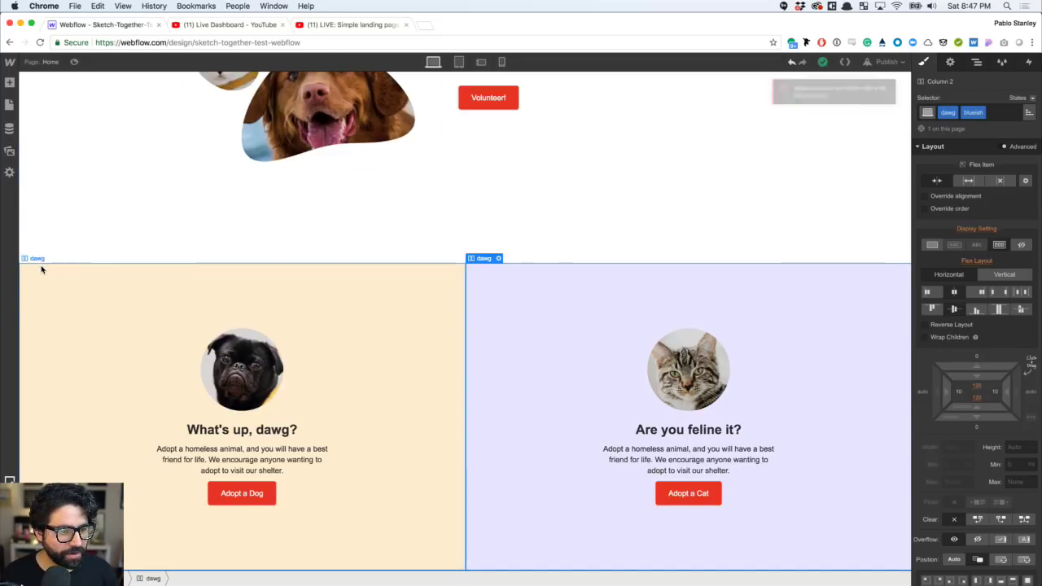
pyautogui.click(10, 84)
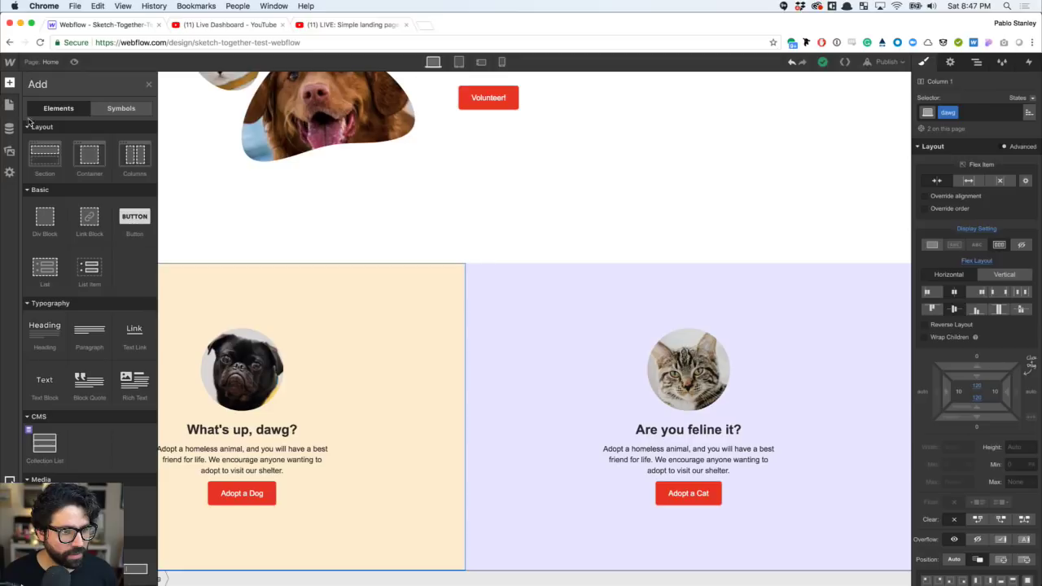
pyautogui.moveTo(42, 156); pyautogui.dragTo(359, 579)
# - Select and collapse the adopt Section in the page structure, and try to add a new Section from there
pyautogui.click(976, 62)
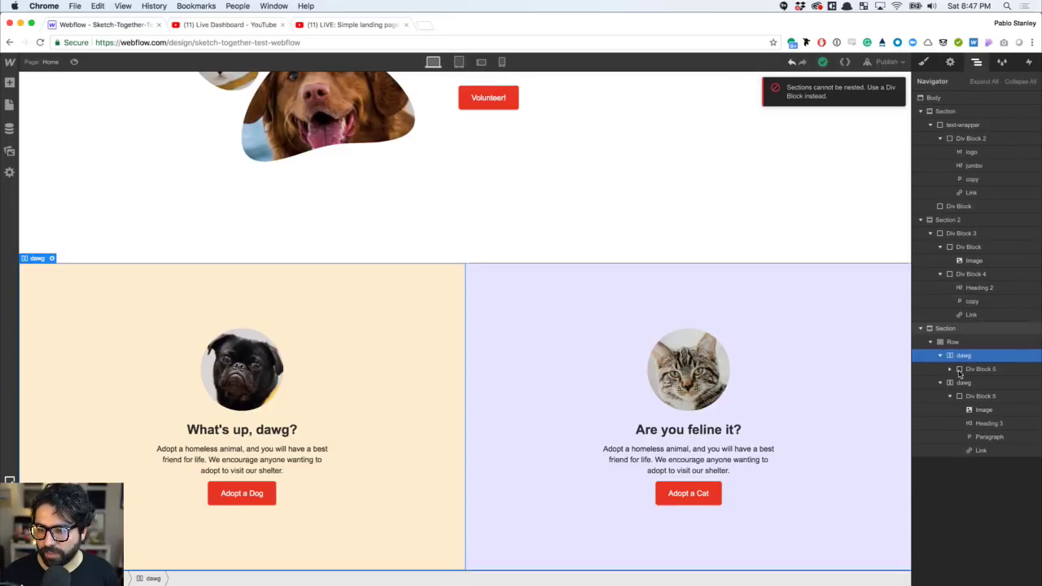
pyautogui.click(944, 328)
pyautogui.click(921, 328)
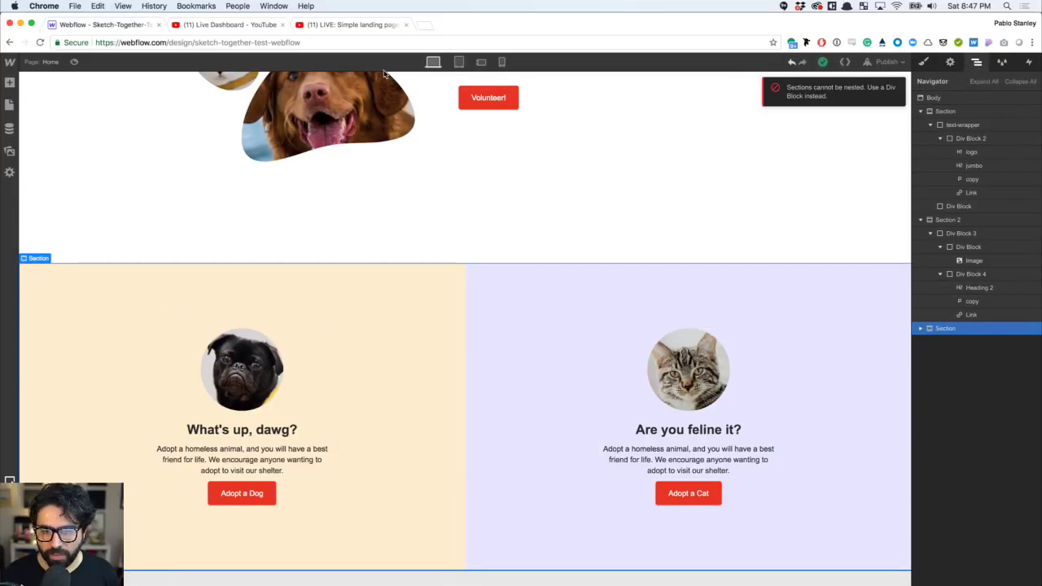
pyautogui.click(9, 82)
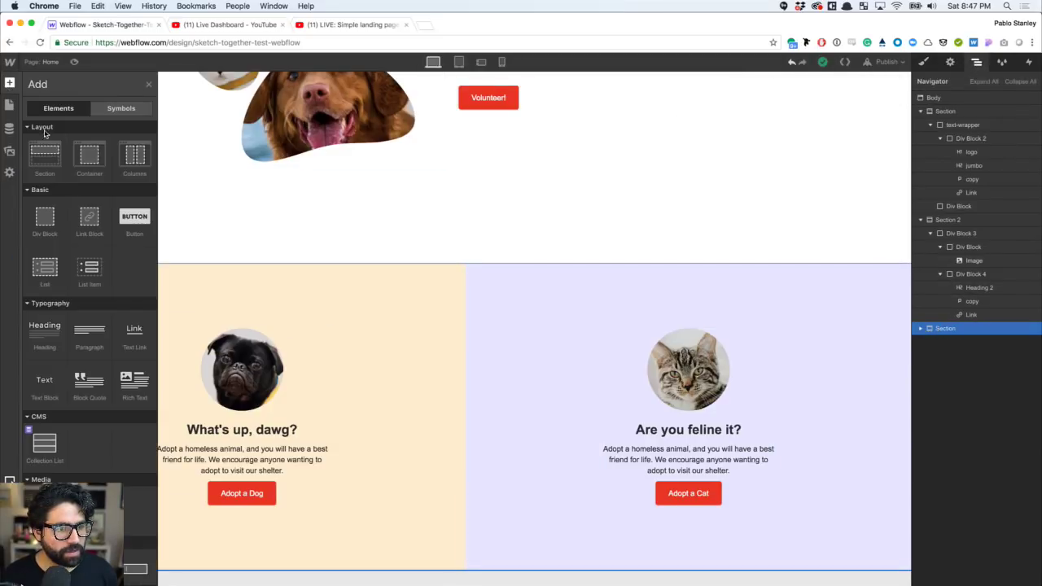
pyautogui.click(51, 173)
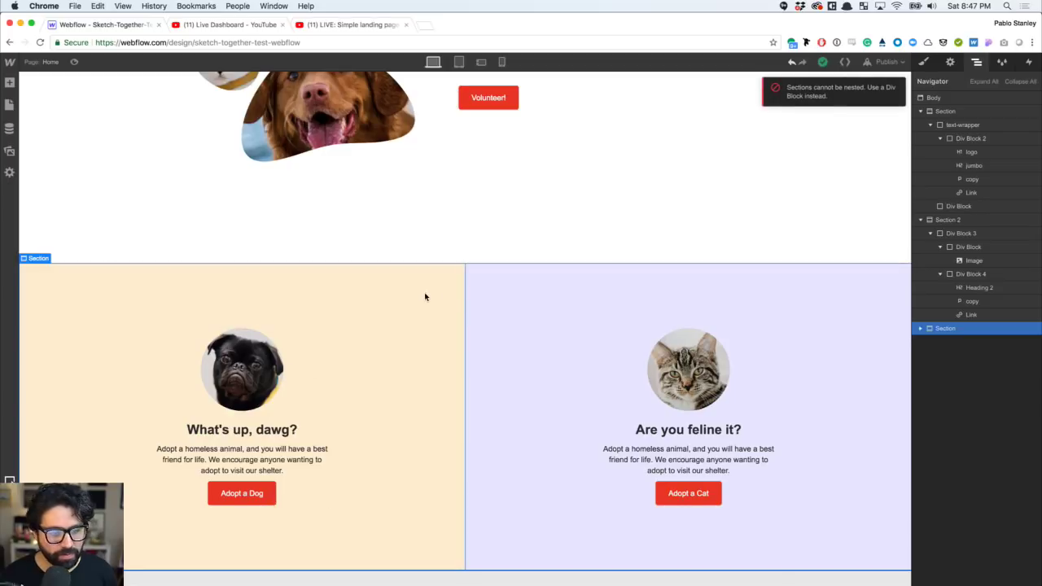
# - Select the page Body and add a new empty Section below the adopt section
pyautogui.click(1, 214)
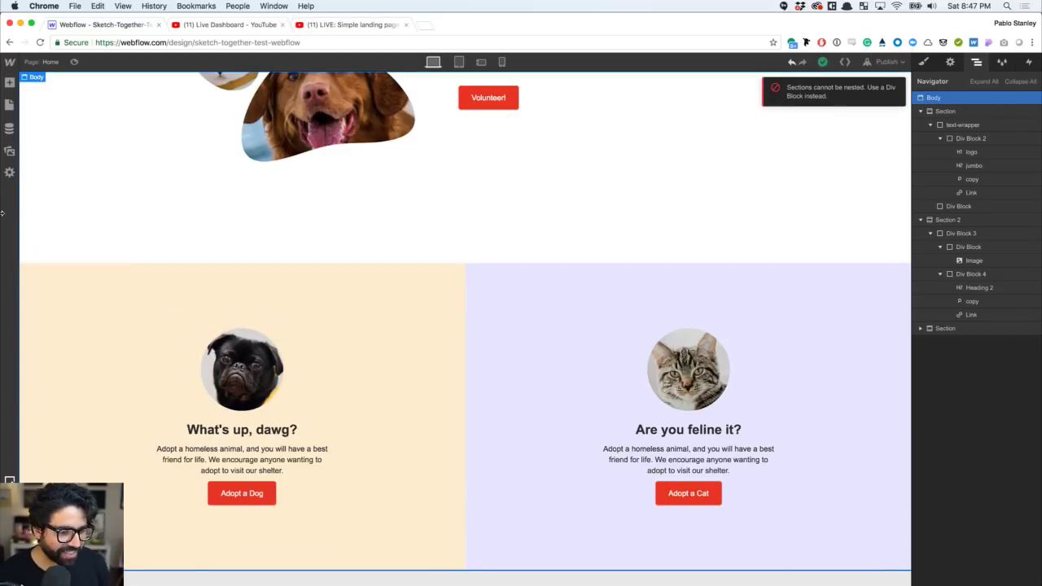
pyautogui.click(10, 82)
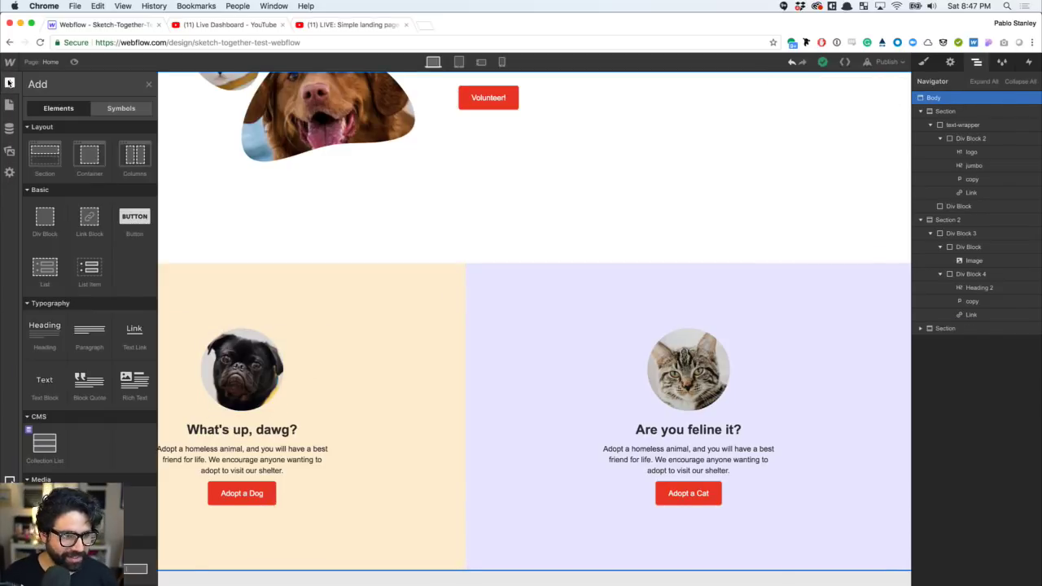
pyautogui.click(45, 166)
pyautogui.scroll(-1, 346, 397)
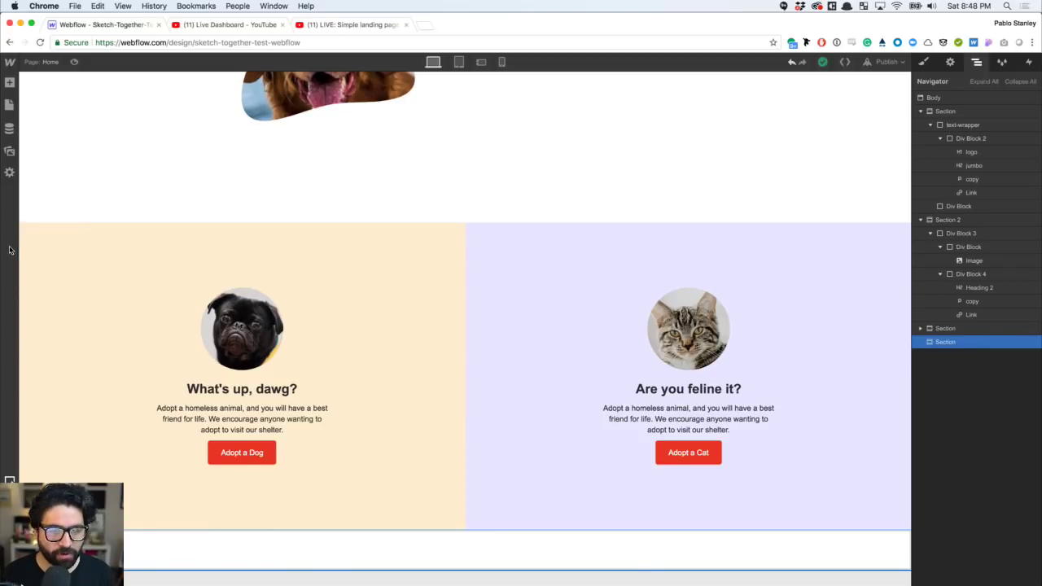
# - Switch to InVision Studio and examine the layout of the Success Stories section with the pug picture
pyautogui.press('super+Tab')
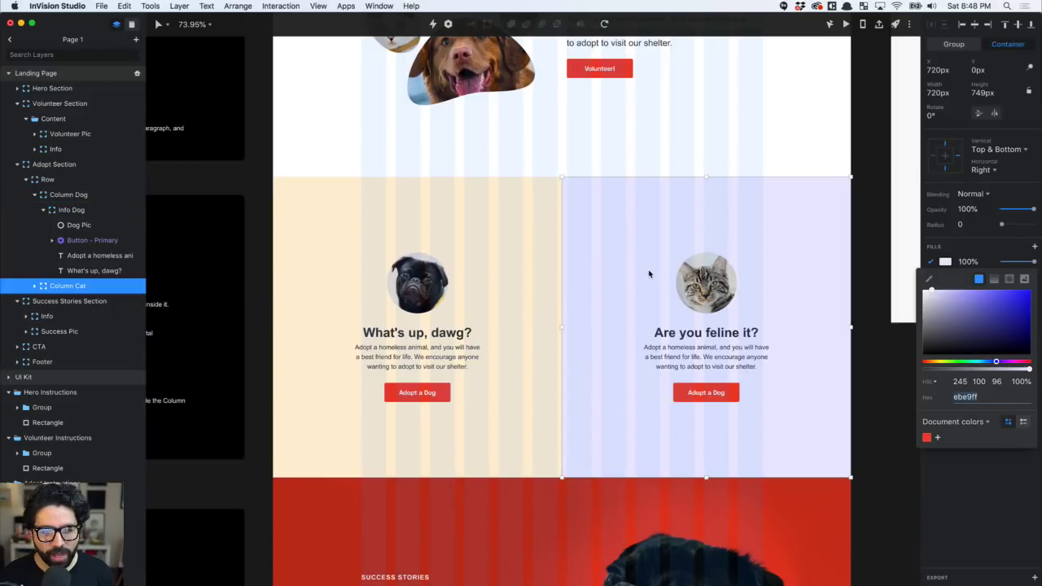
pyautogui.press('Escape')
pyautogui.press('Escape')
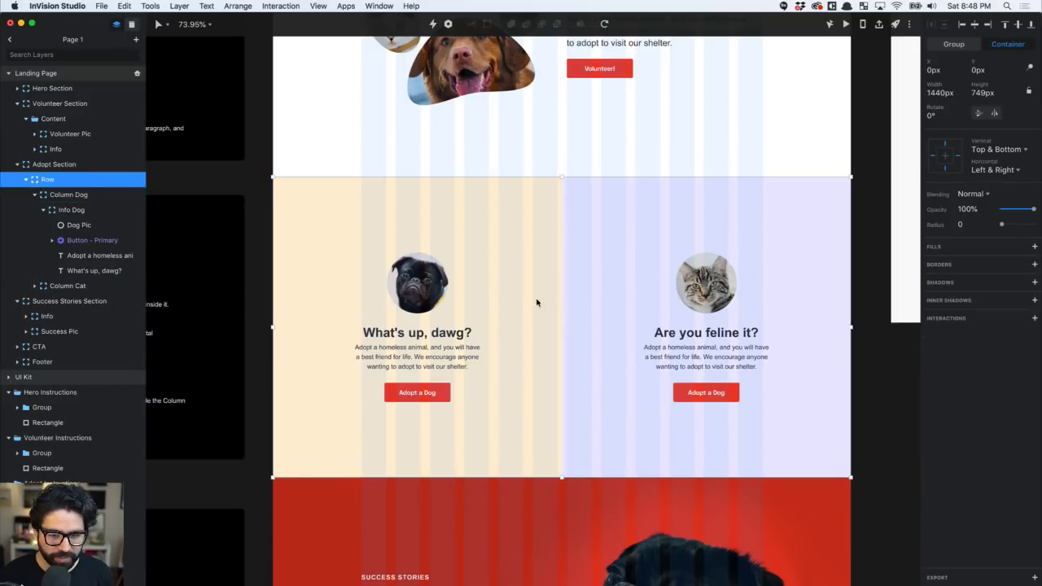
pyautogui.scroll(-10, 537, 300)
pyautogui.scroll(5, 537, 303)
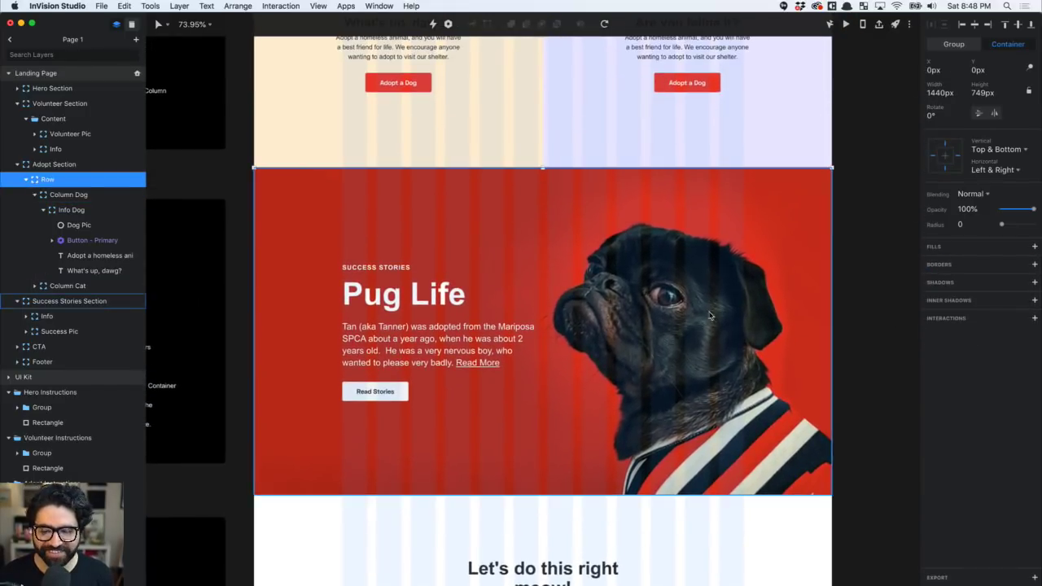
pyautogui.scroll(5, 716, 318)
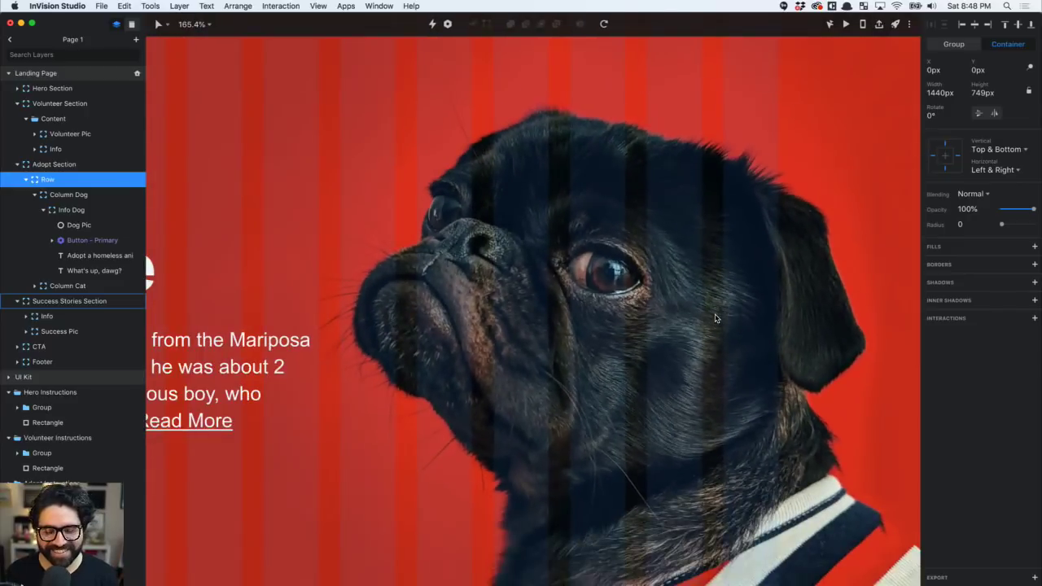
pyautogui.scroll(-5, 715, 318)
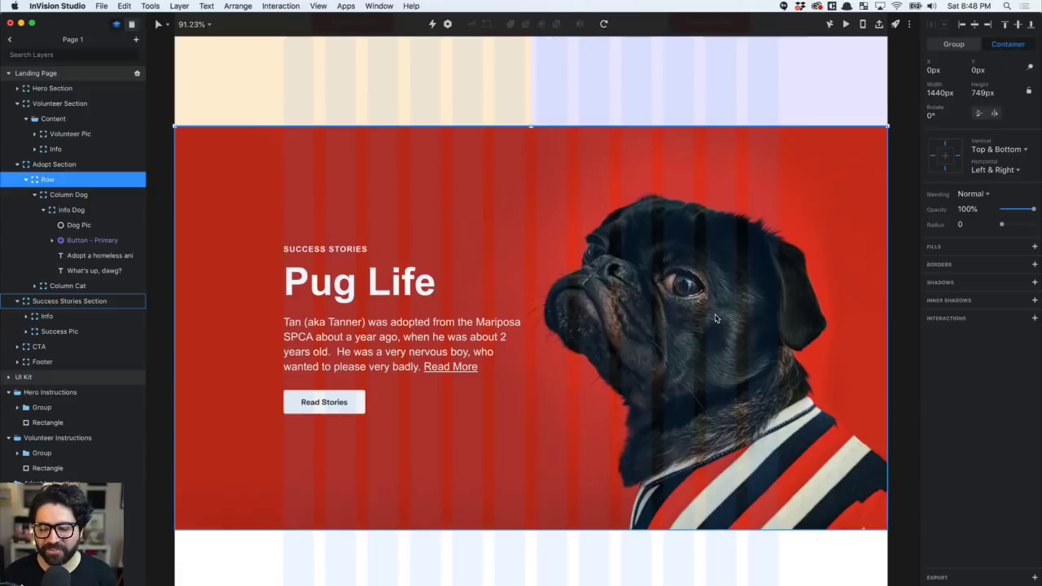
pyautogui.hscroll(2, 715, 318)
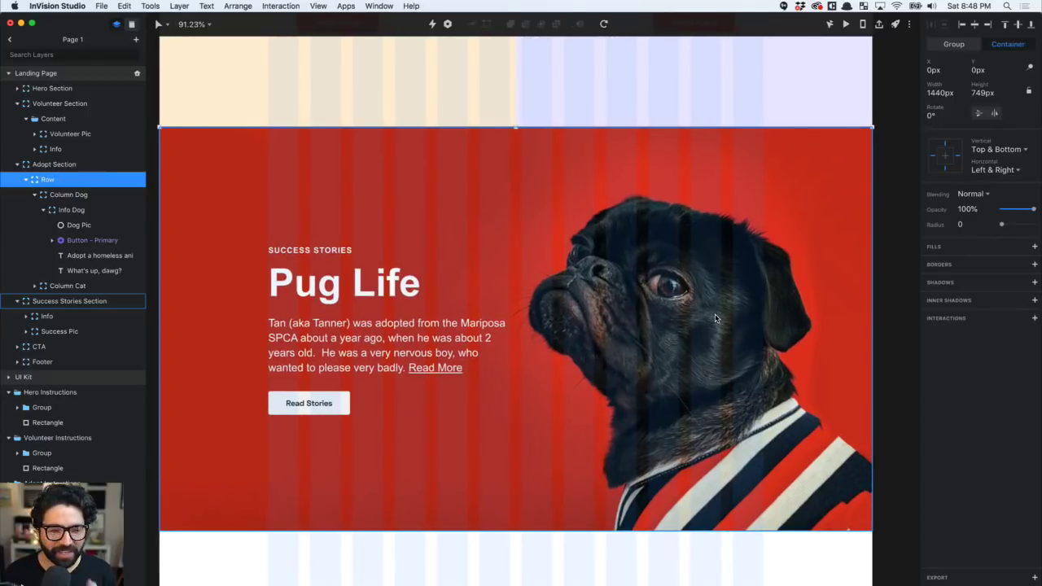
pyautogui.hscroll(-1, 715, 319)
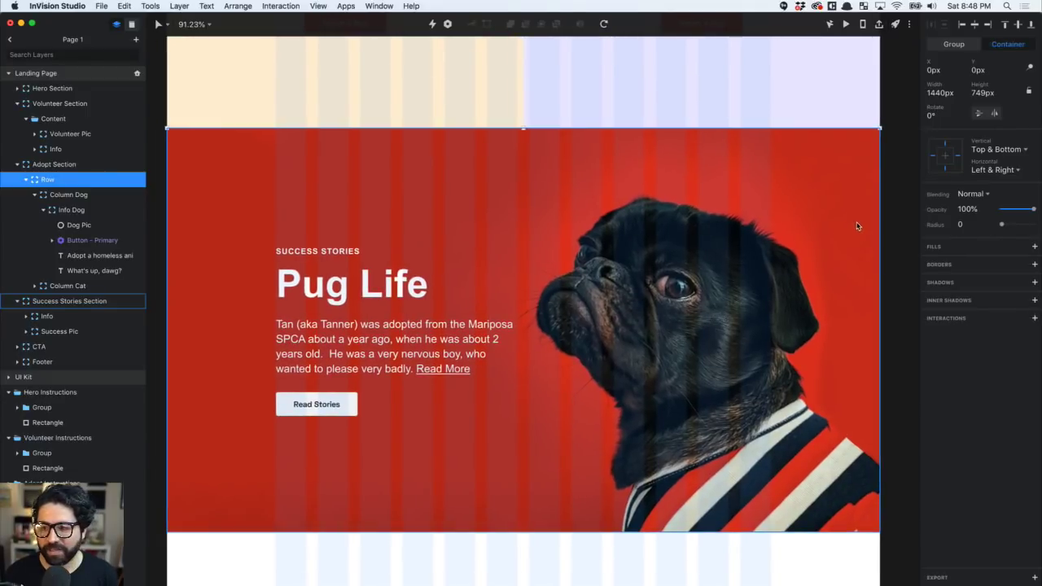
pyautogui.click(913, 222)
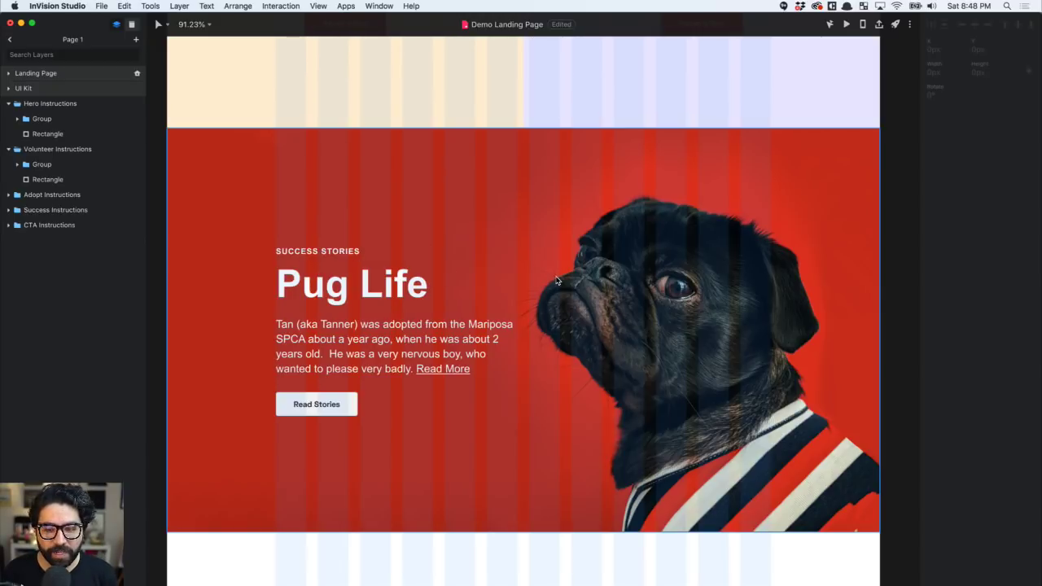
# - Switch back to Webflow in Chrome and set the height of the empty section below the adoption columns to 100 VH
pyautogui.press('super+Tab')
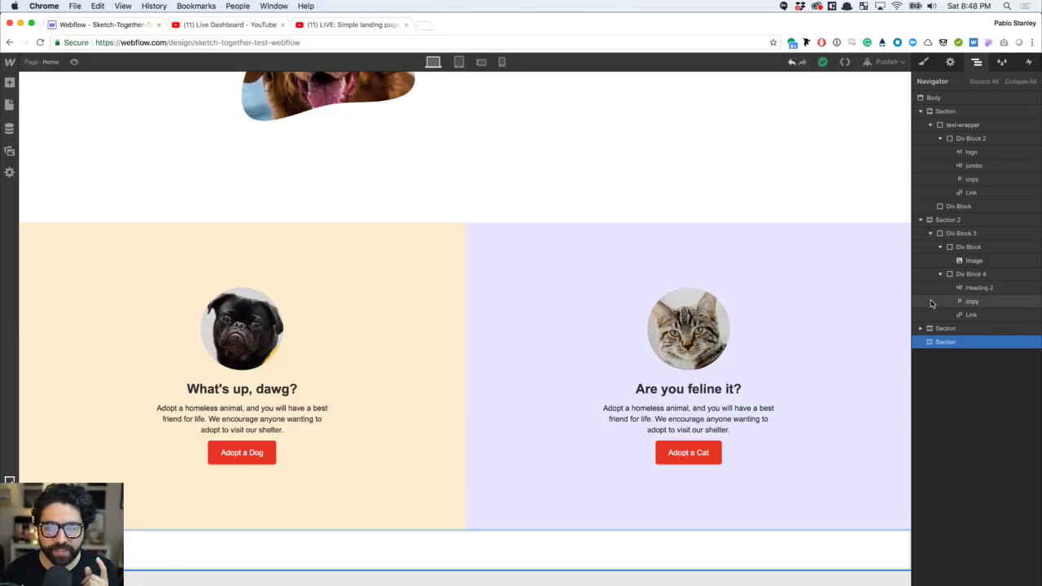
pyautogui.scroll(10, 639, 356)
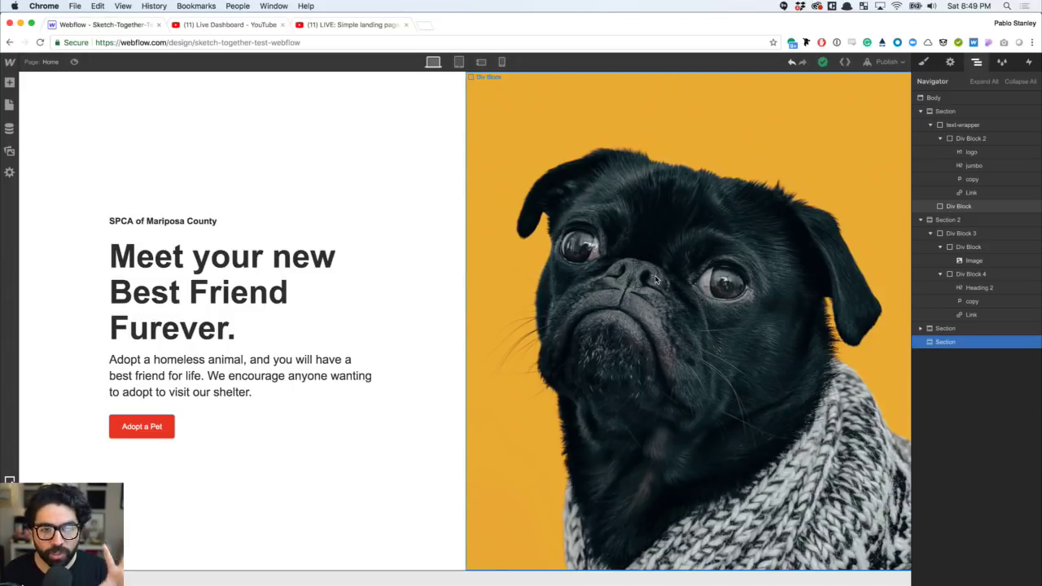
pyautogui.scroll(-10, 656, 280)
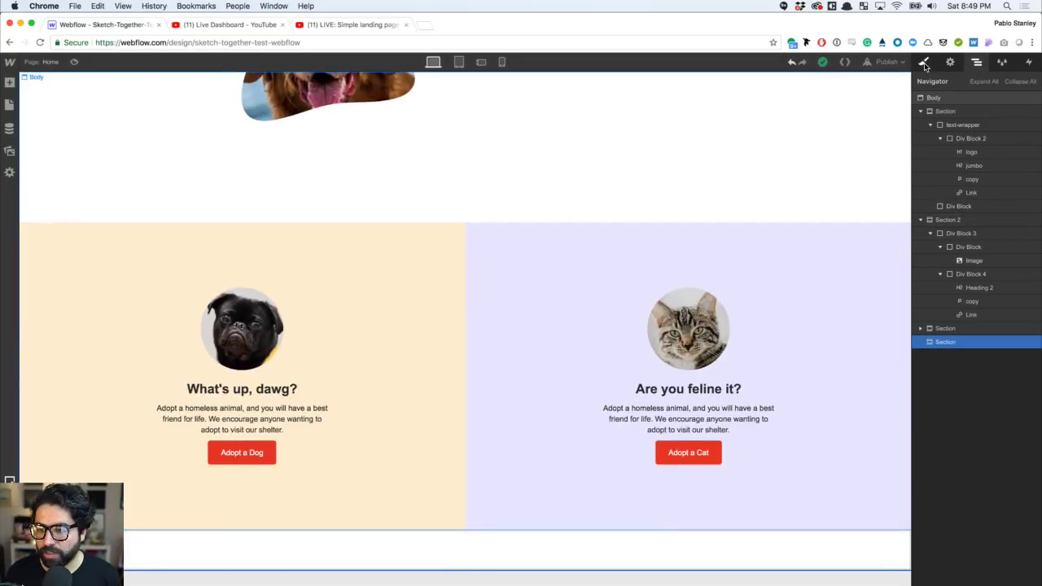
pyautogui.click(925, 62)
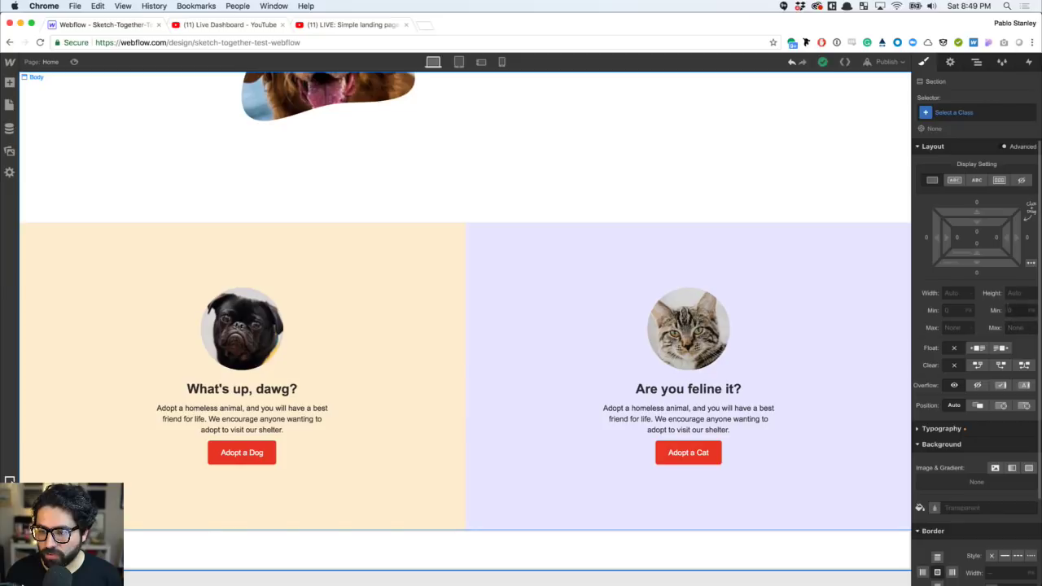
pyautogui.click(1017, 293)
pyautogui.write('100')
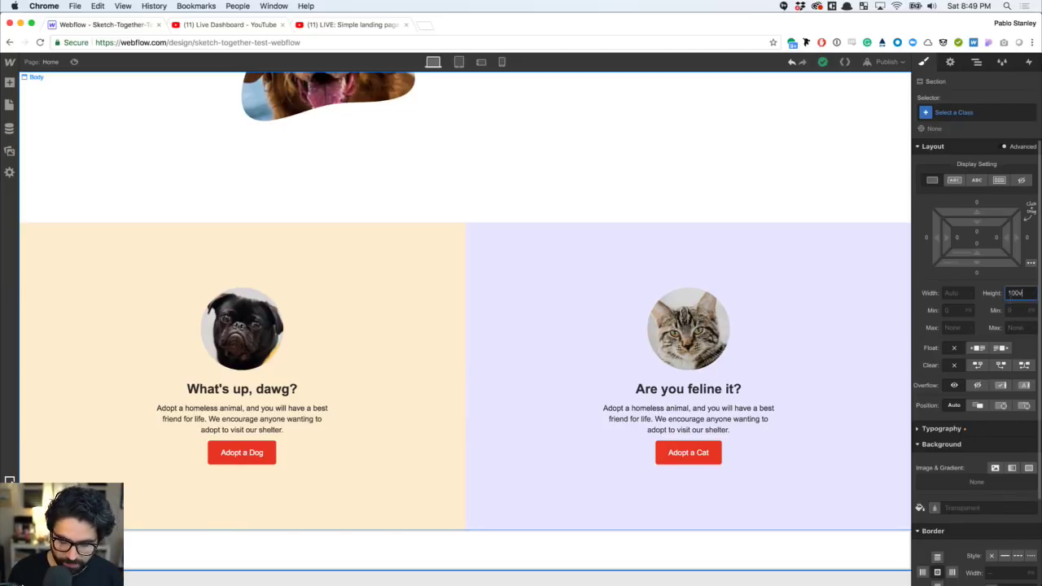
pyautogui.press('Return')
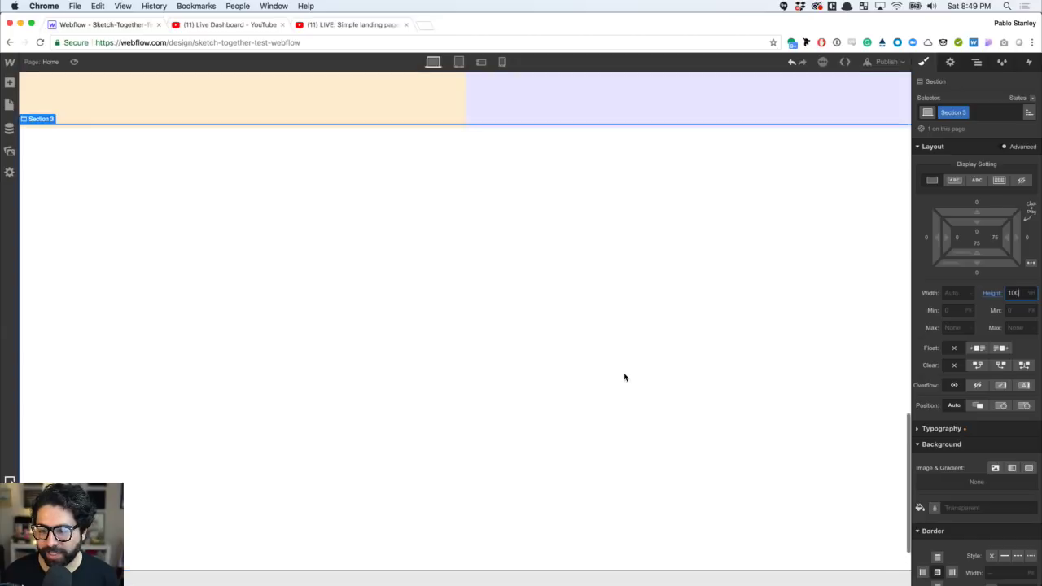
# - Give the empty section a background image using Success Pic.jpg
pyautogui.scroll(-3, 1015, 280)
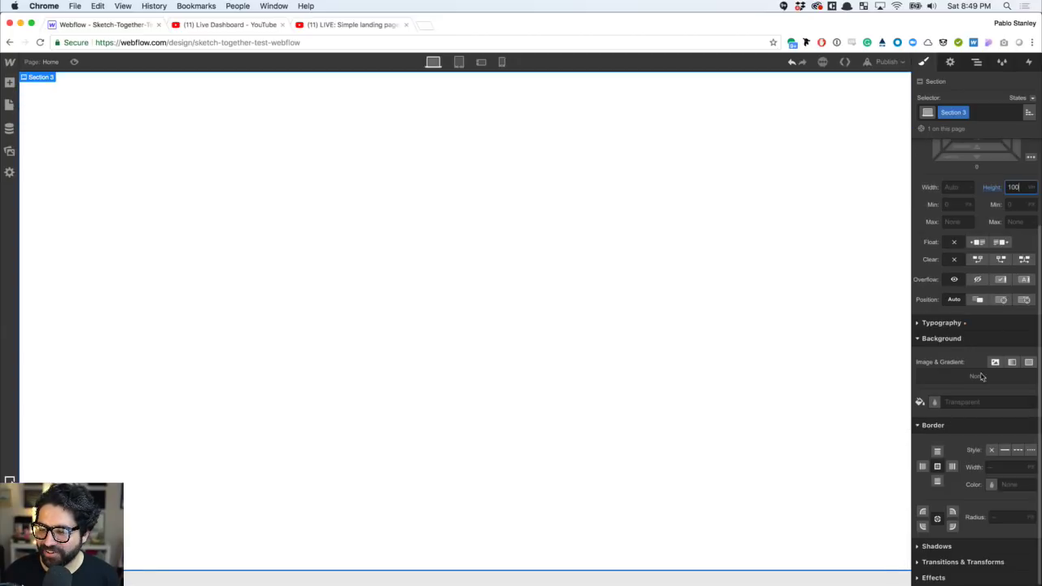
pyautogui.click(919, 426)
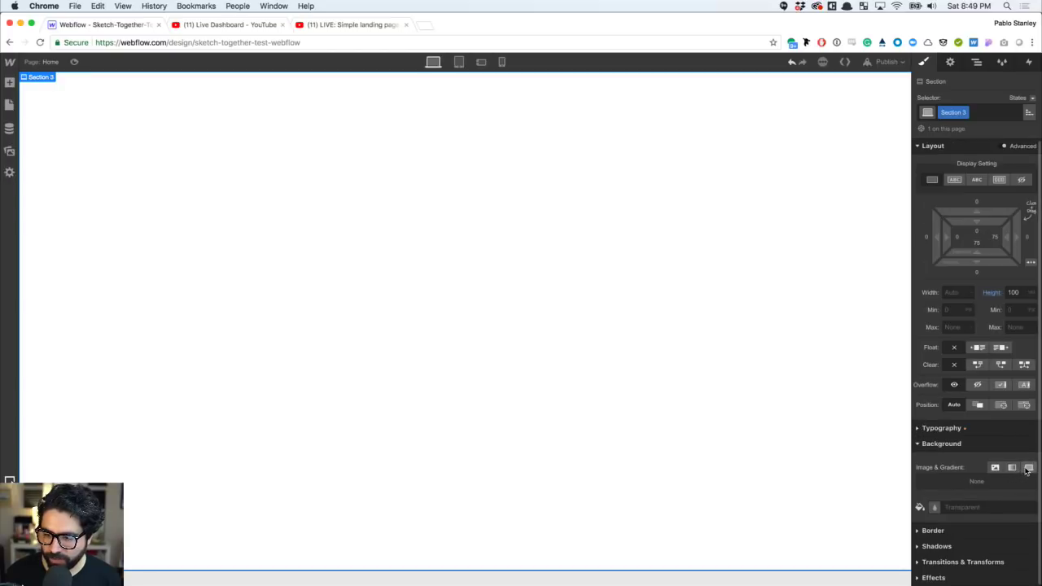
pyautogui.click(994, 467)
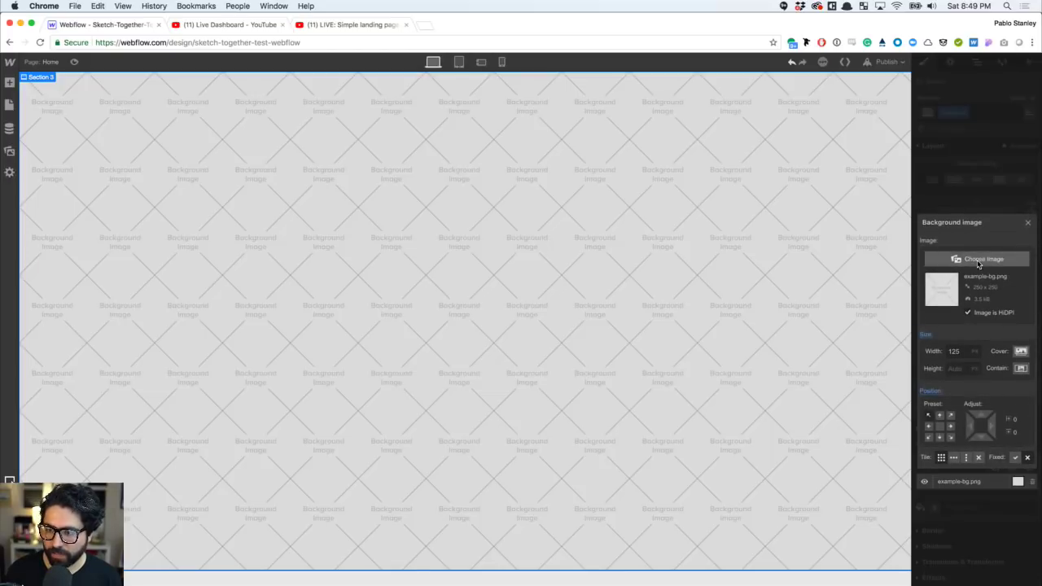
pyautogui.click(981, 259)
pyautogui.click(87, 137)
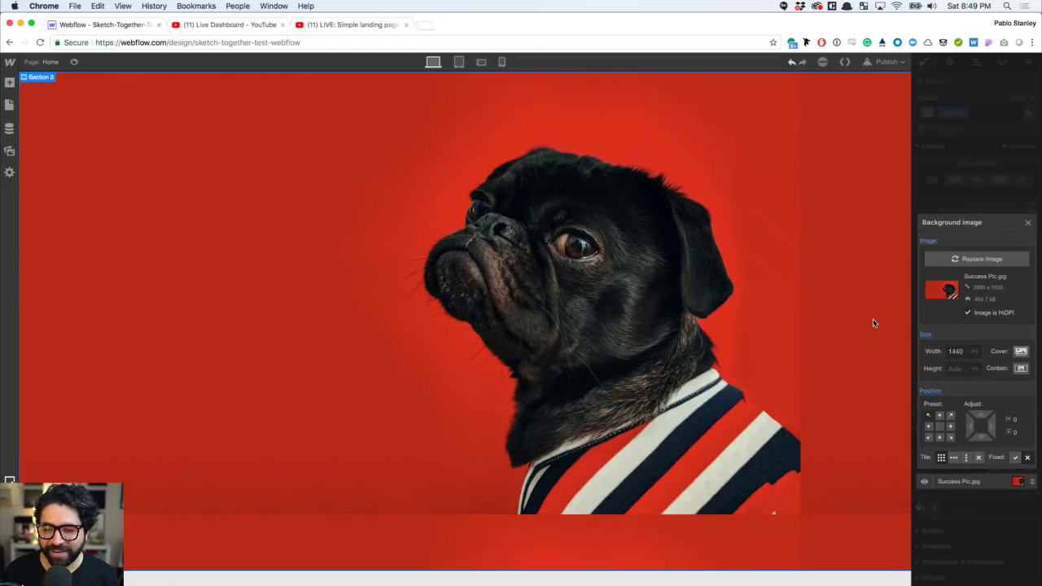
# - Size the section's background image to Cover and center its position at 50% both ways
pyautogui.scroll(2, 642, 375)
pyautogui.scroll(-2, 641, 375)
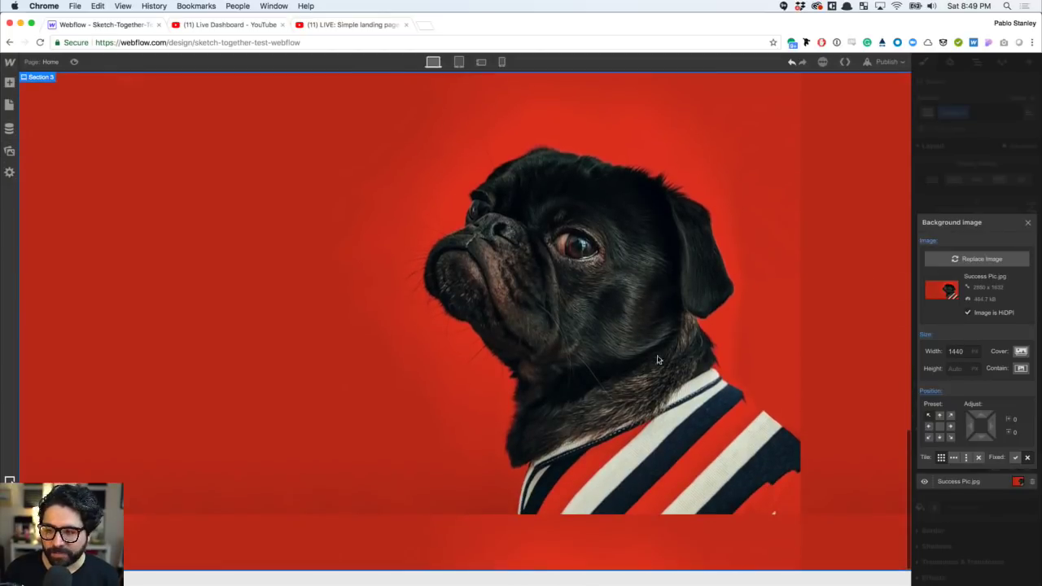
pyautogui.click(1021, 352)
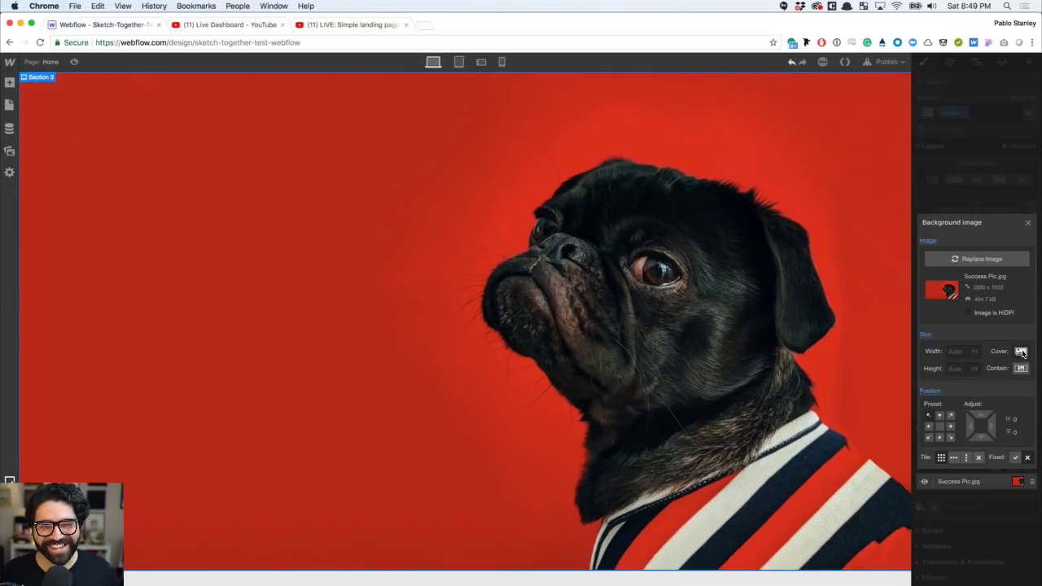
pyautogui.click(940, 427)
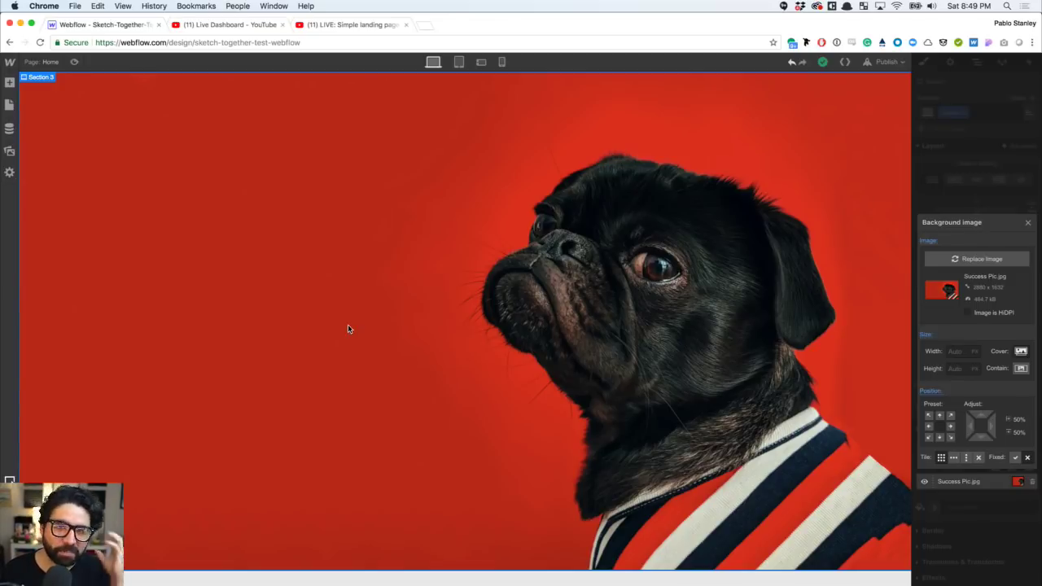
# - Add a div block inside the pug section and set its maximum width to 1080 px
pyautogui.click(10, 84)
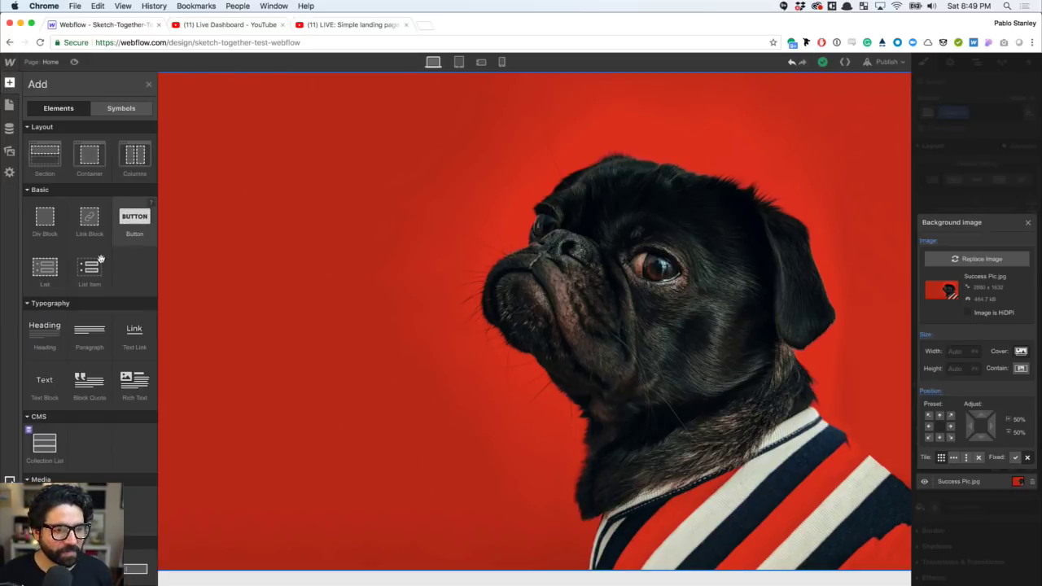
pyautogui.click(608, 199)
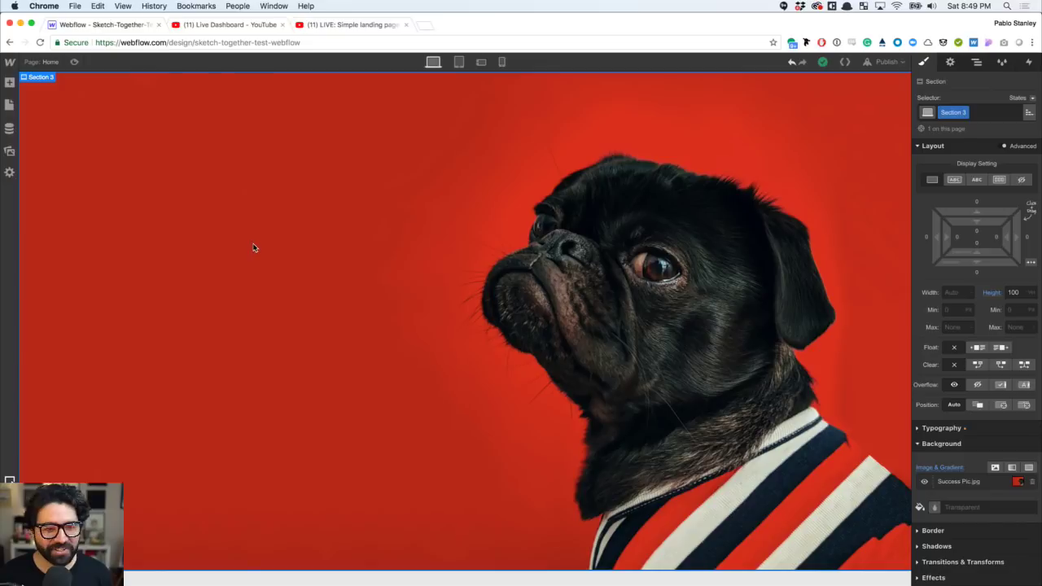
pyautogui.click(10, 84)
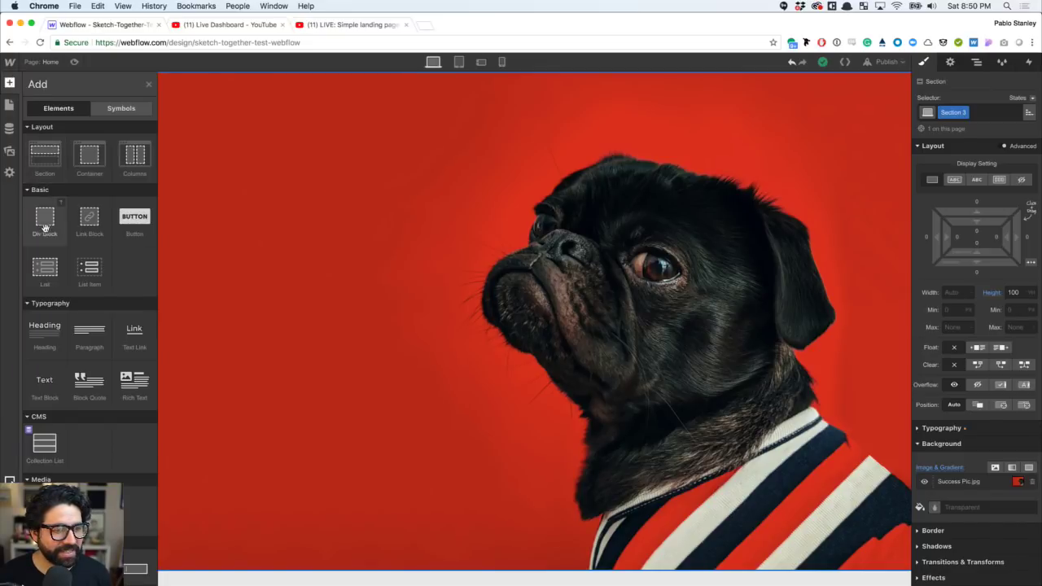
pyautogui.moveTo(45, 232); pyautogui.dragTo(470, 276)
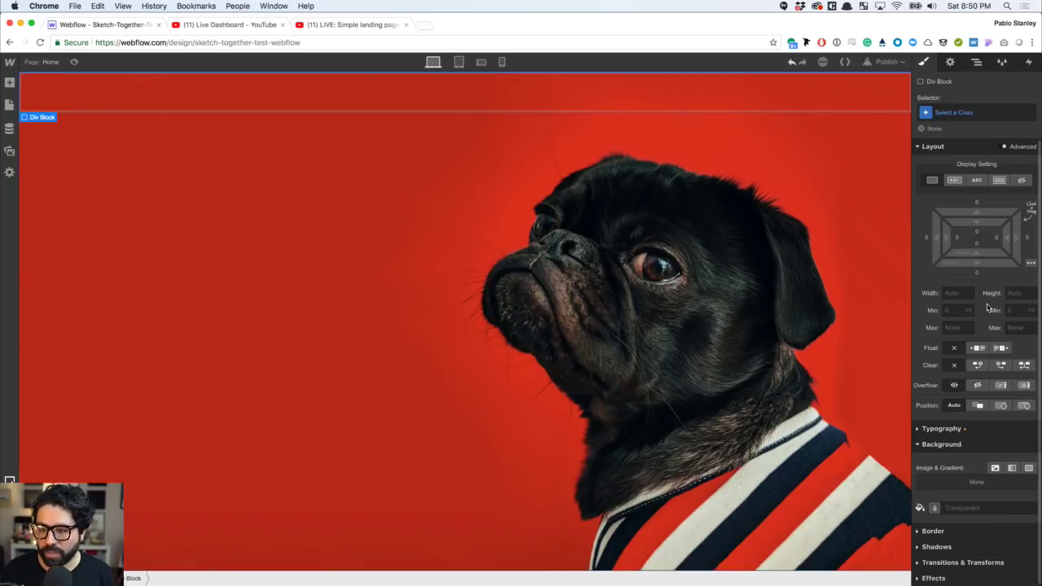
pyautogui.click(952, 327)
pyautogui.write('1080')
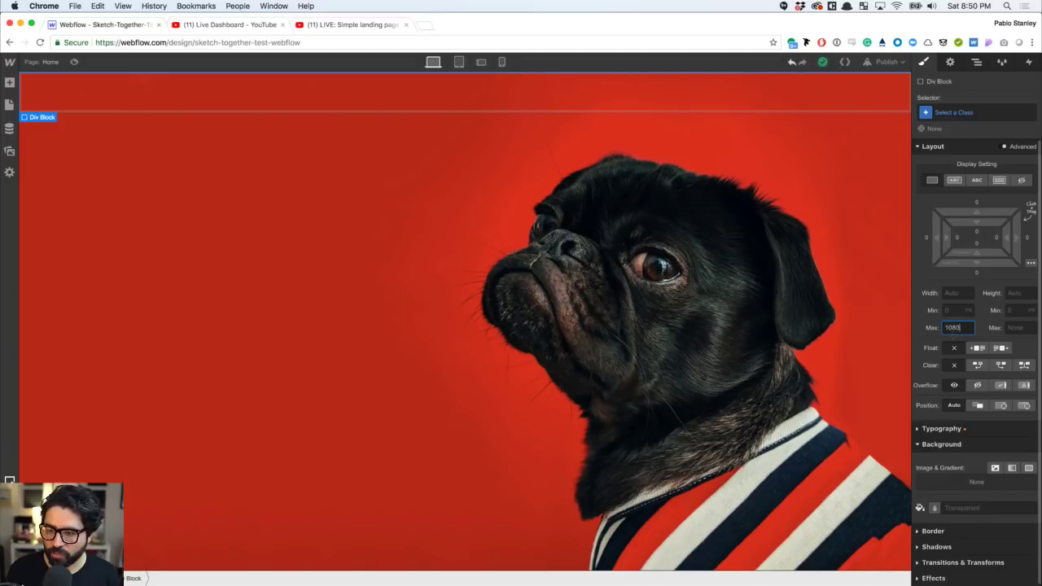
pyautogui.press('Return')
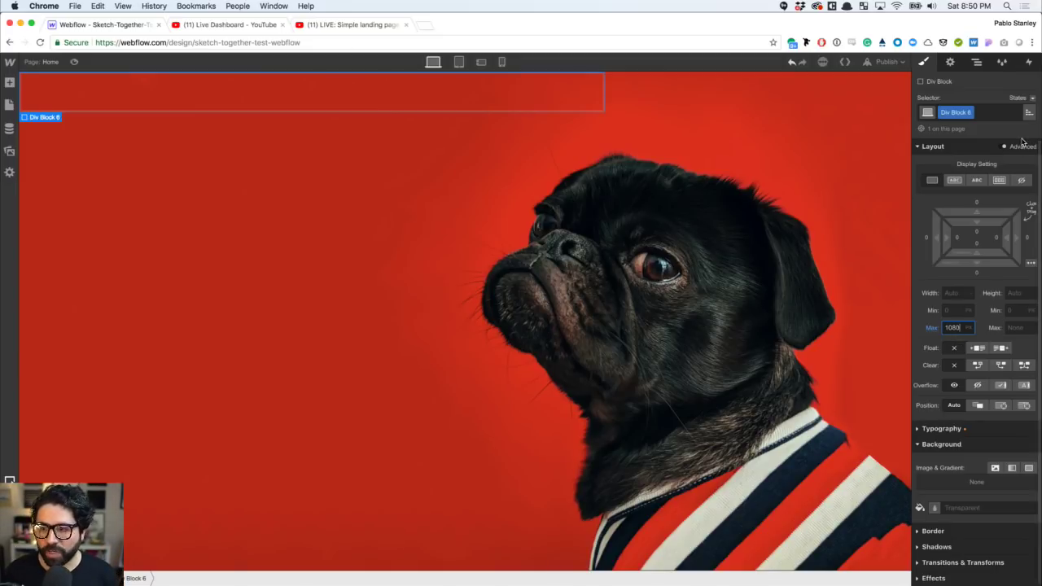
# - Set Section 3 to a horizontal flex layout with its children centered horizontally
pyautogui.click(976, 62)
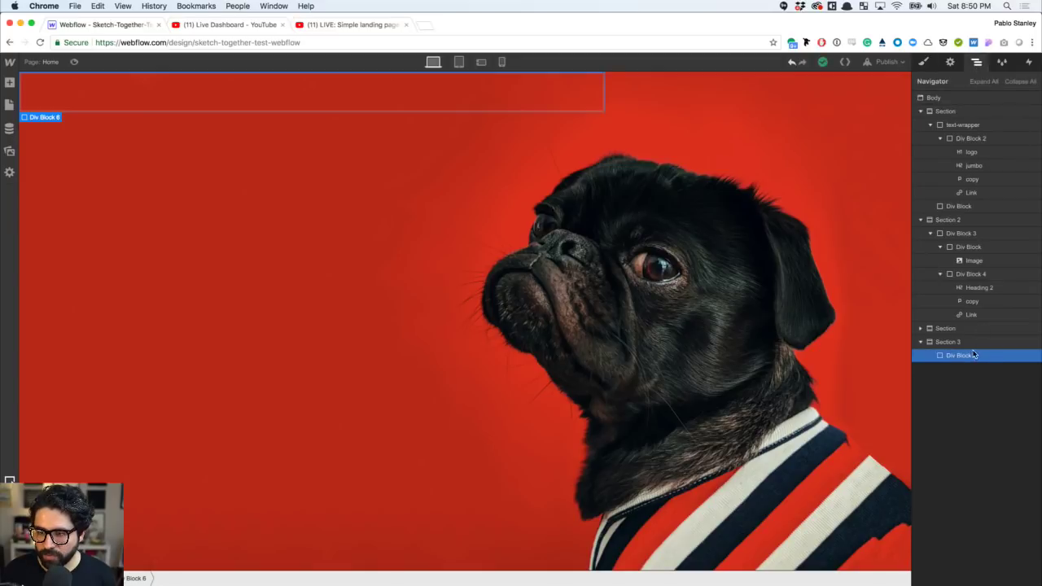
pyautogui.click(969, 342)
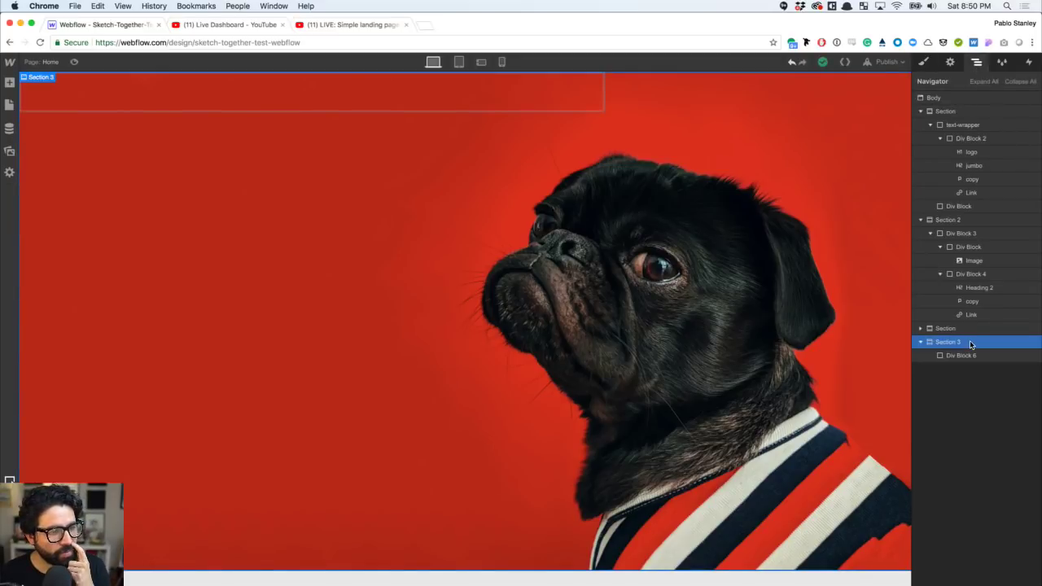
pyautogui.click(923, 62)
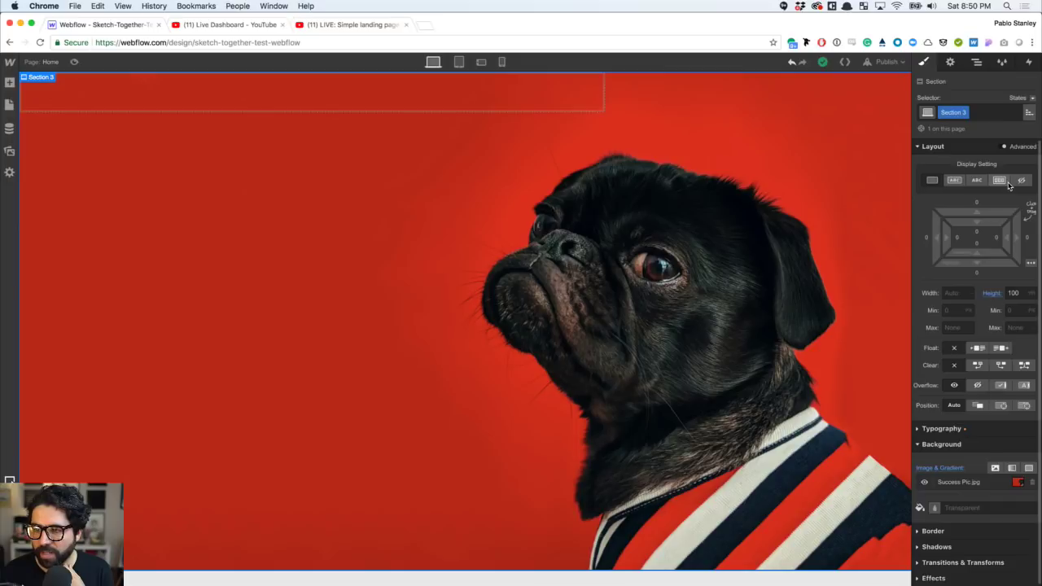
pyautogui.click(1002, 183)
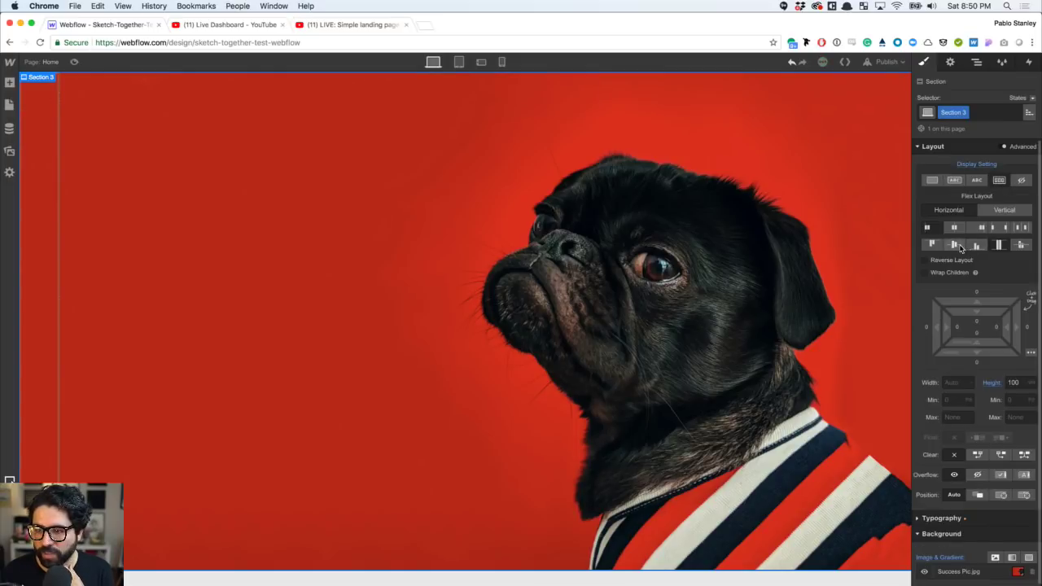
pyautogui.click(954, 228)
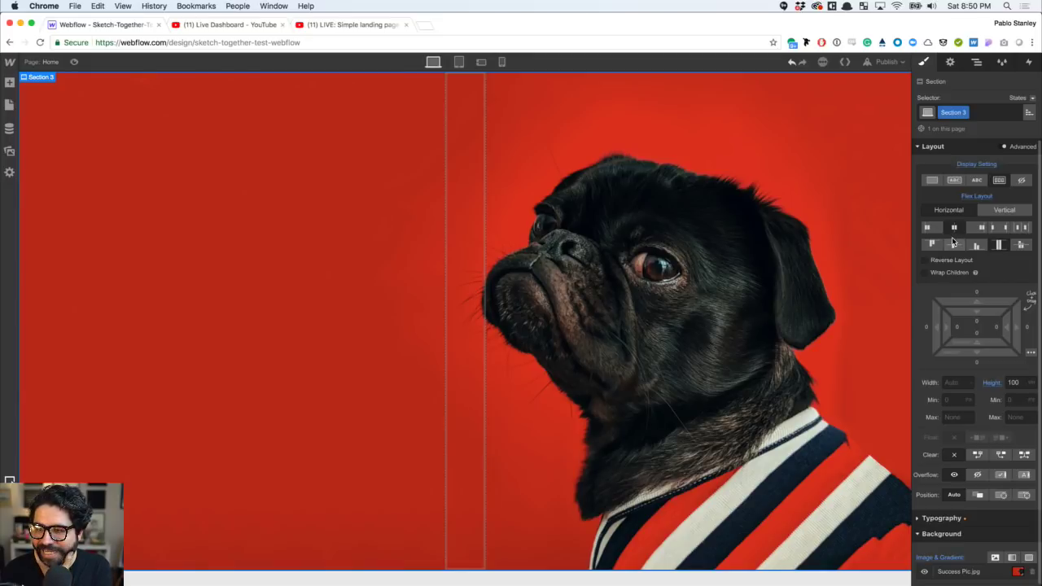
# - Remove the maximum width from Div Block 6 inside Section 3
pyautogui.click(977, 65)
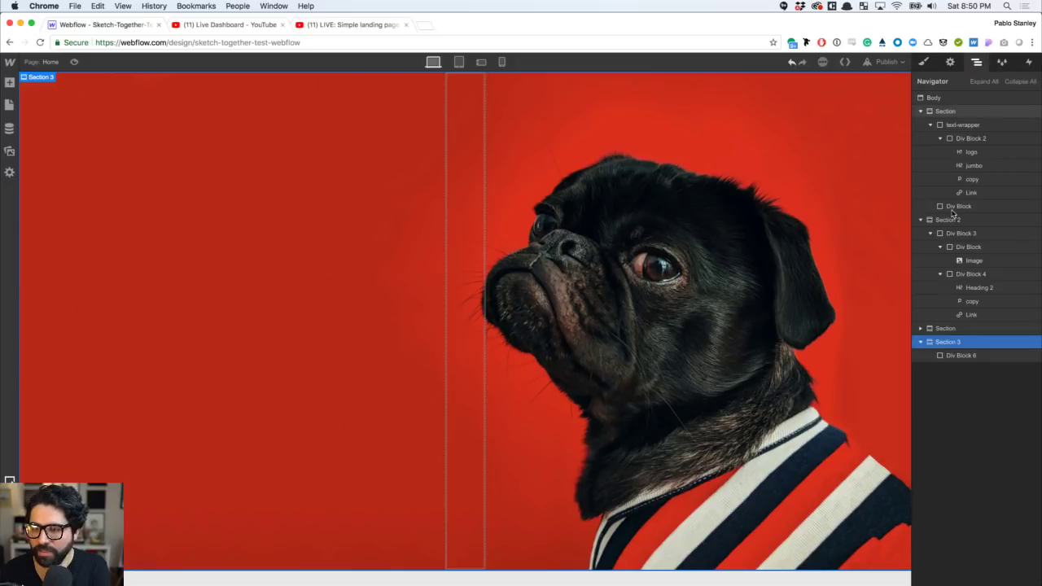
pyautogui.click(951, 358)
pyautogui.click(924, 61)
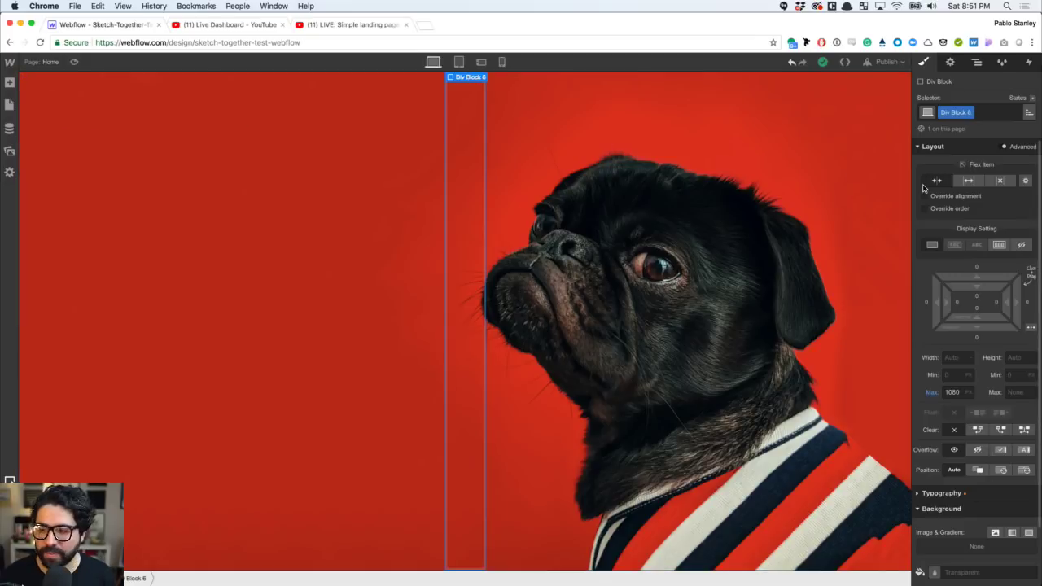
pyautogui.click(932, 392)
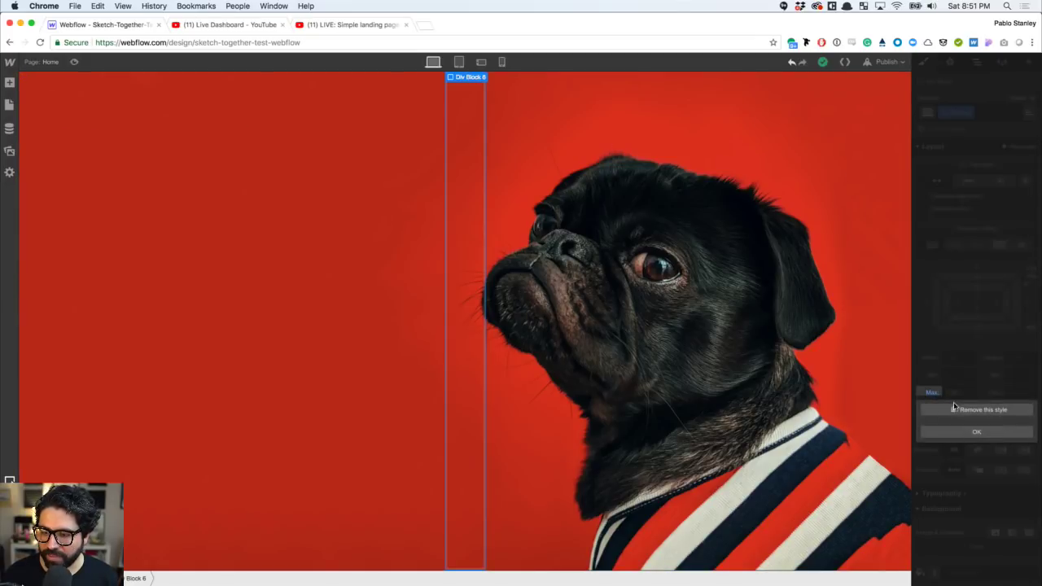
pyautogui.click(959, 412)
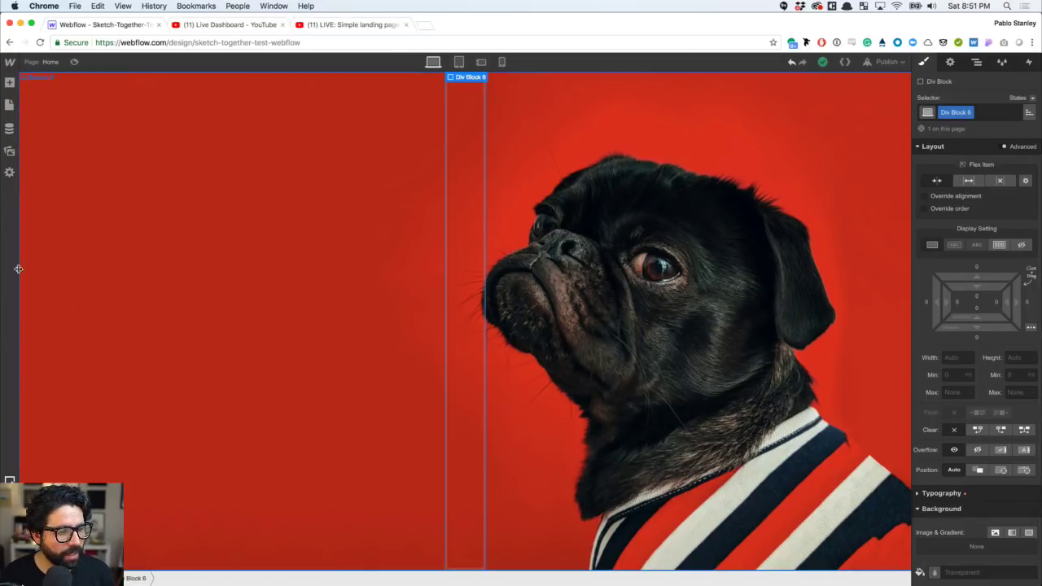
# - Nest a new div block inside Div Block 6 and select it in the page structure
pyautogui.click(10, 82)
pyautogui.moveTo(45, 218); pyautogui.dragTo(464, 287)
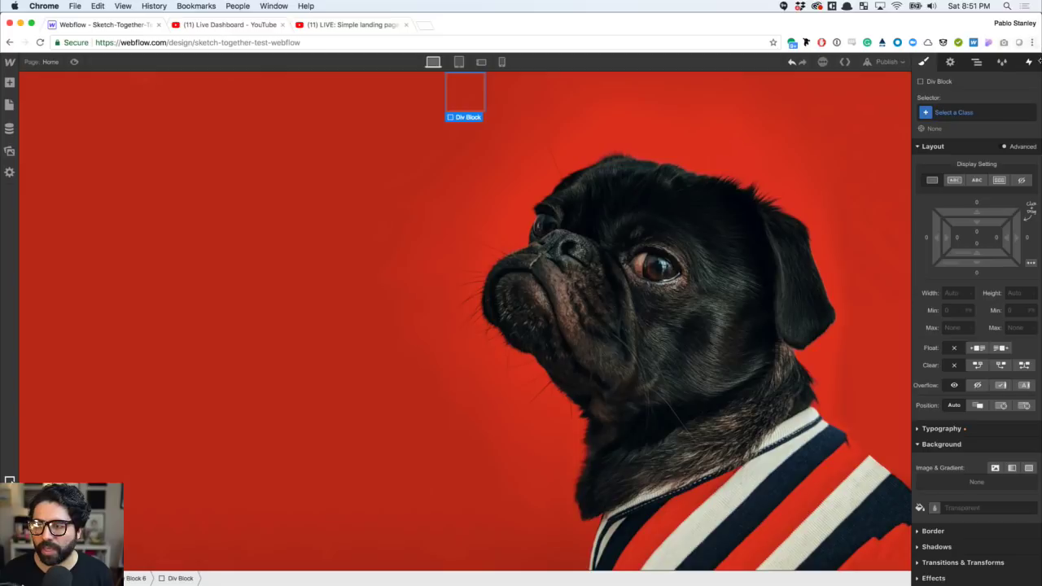
pyautogui.click(976, 61)
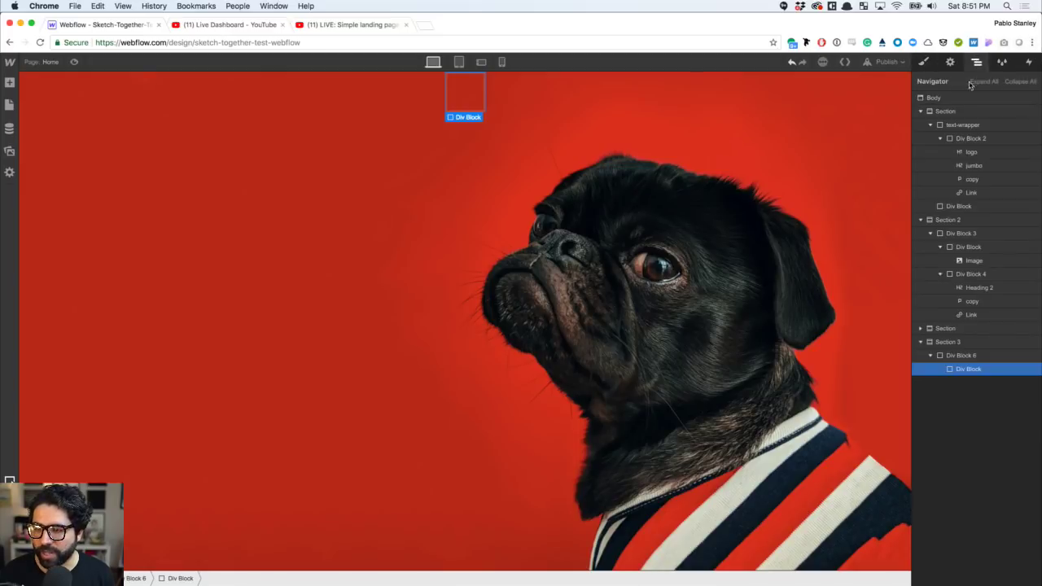
pyautogui.click(937, 345)
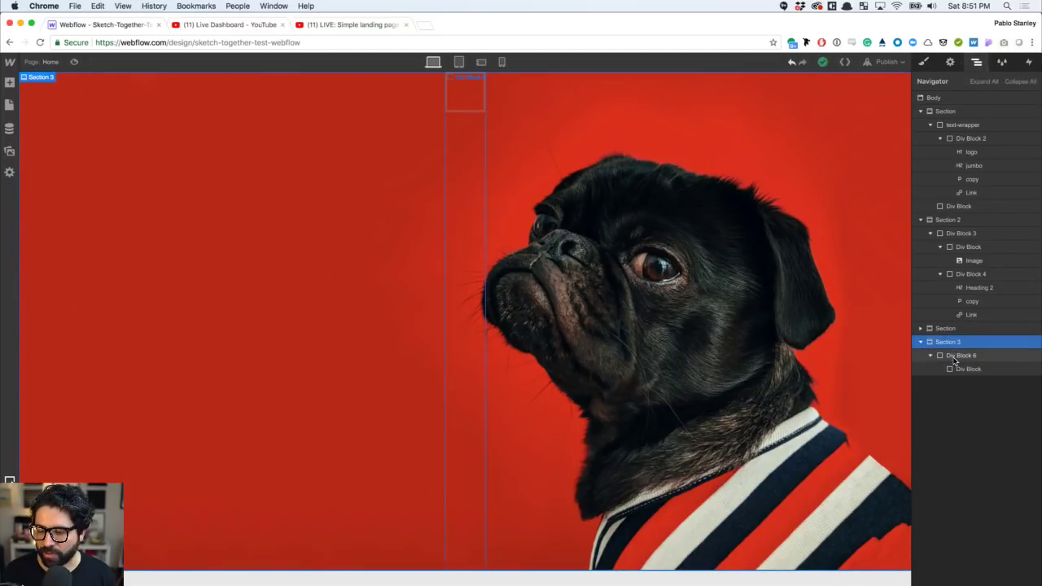
pyautogui.click(955, 358)
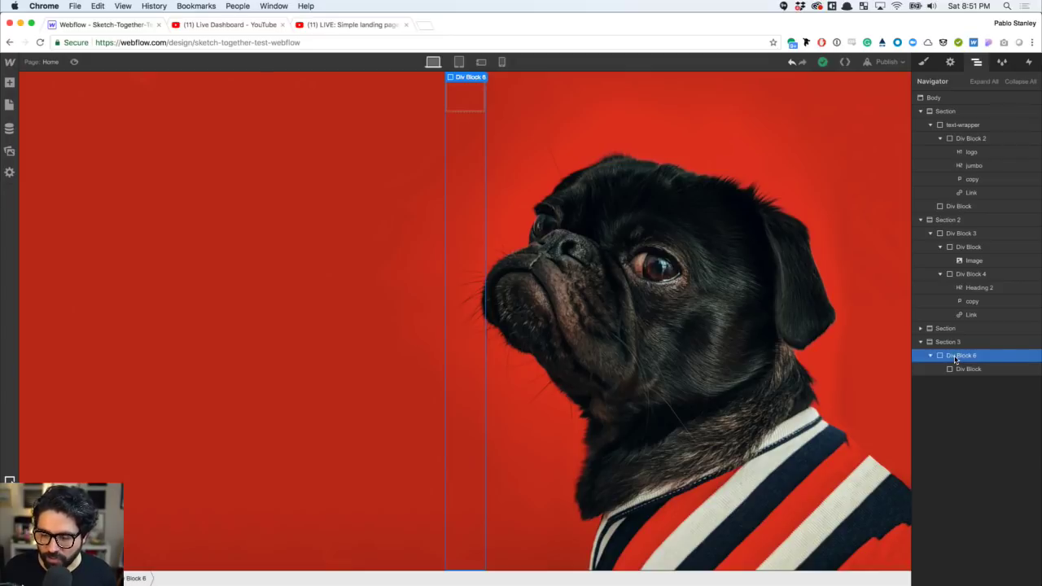
pyautogui.click(966, 371)
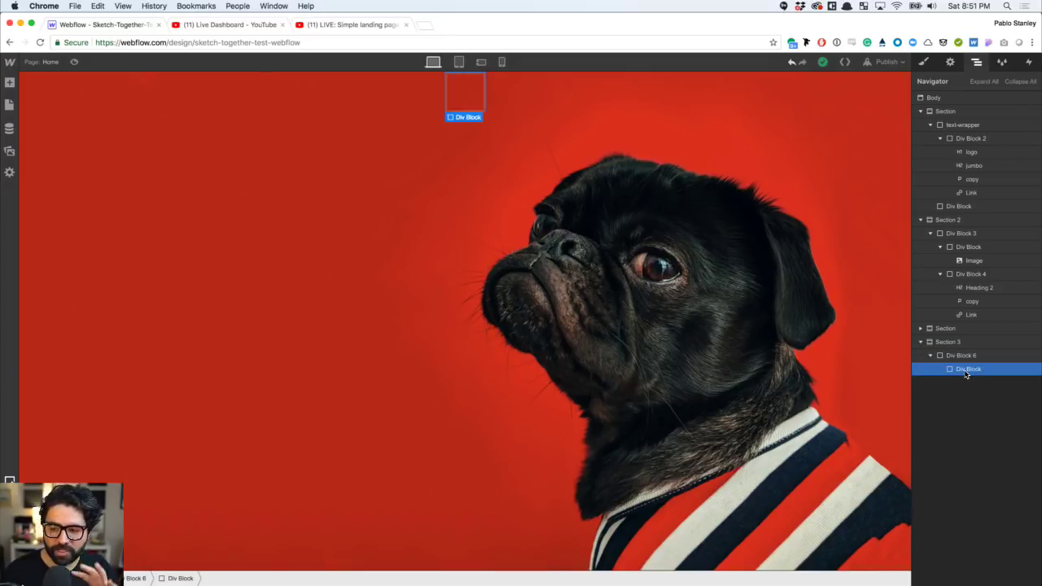
# - Add a heading inside the nested div block and set its type to H2
pyautogui.click(926, 63)
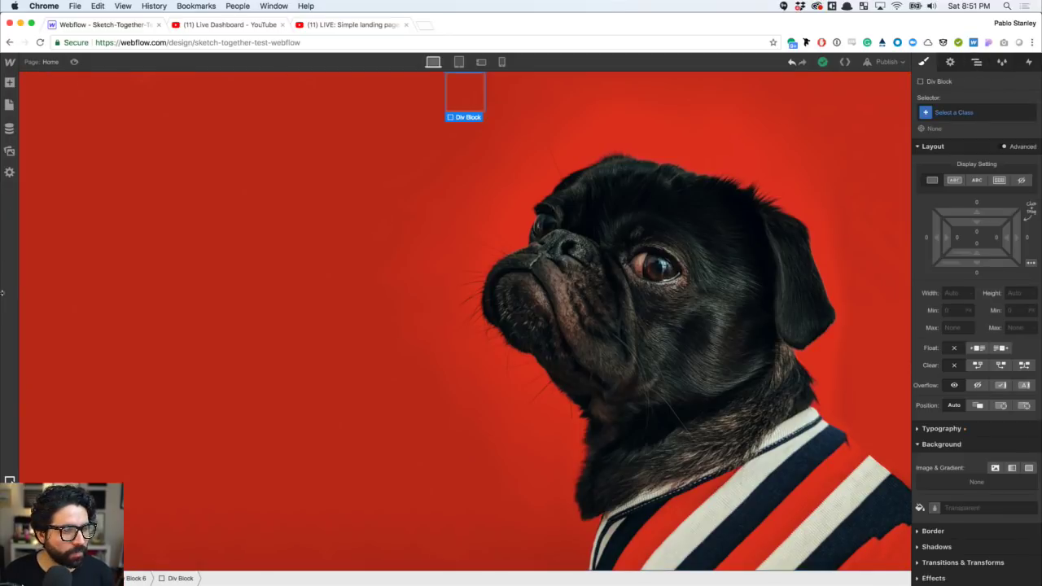
pyautogui.click(10, 81)
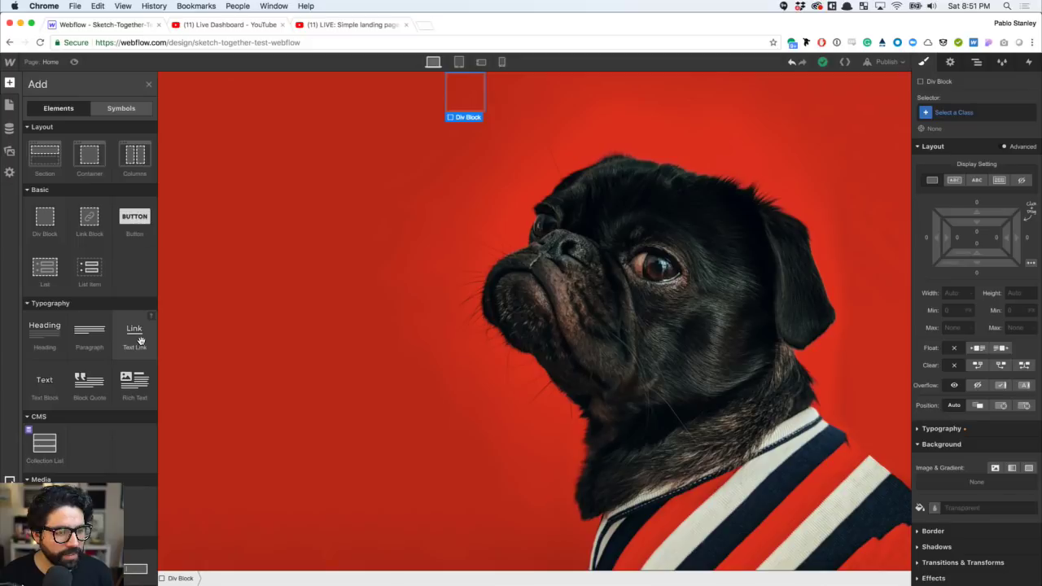
pyautogui.click(46, 340)
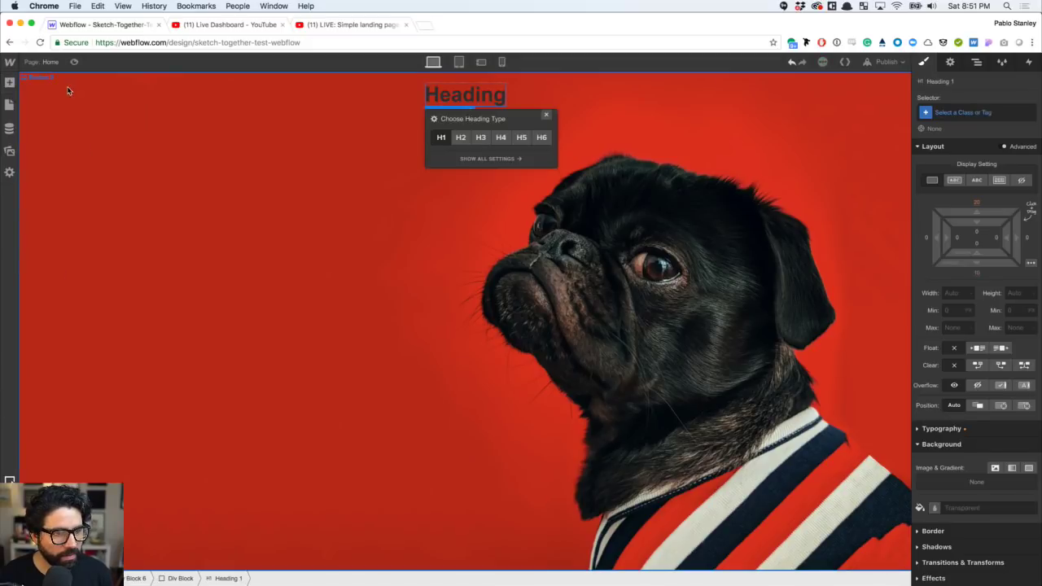
pyautogui.click(461, 137)
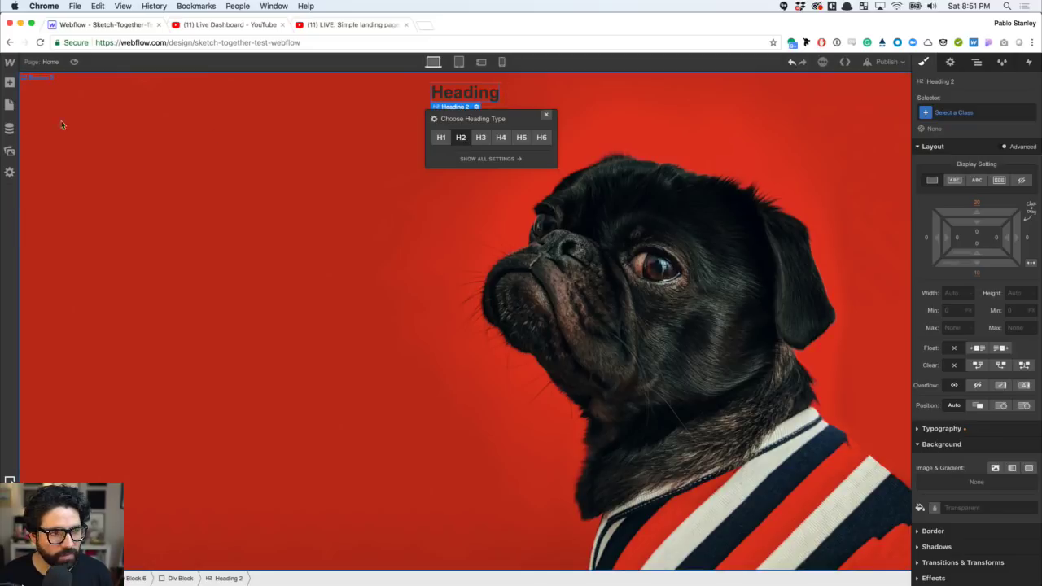
# - Add a paragraph and a button below the heading in the nested div block
pyautogui.click(10, 82)
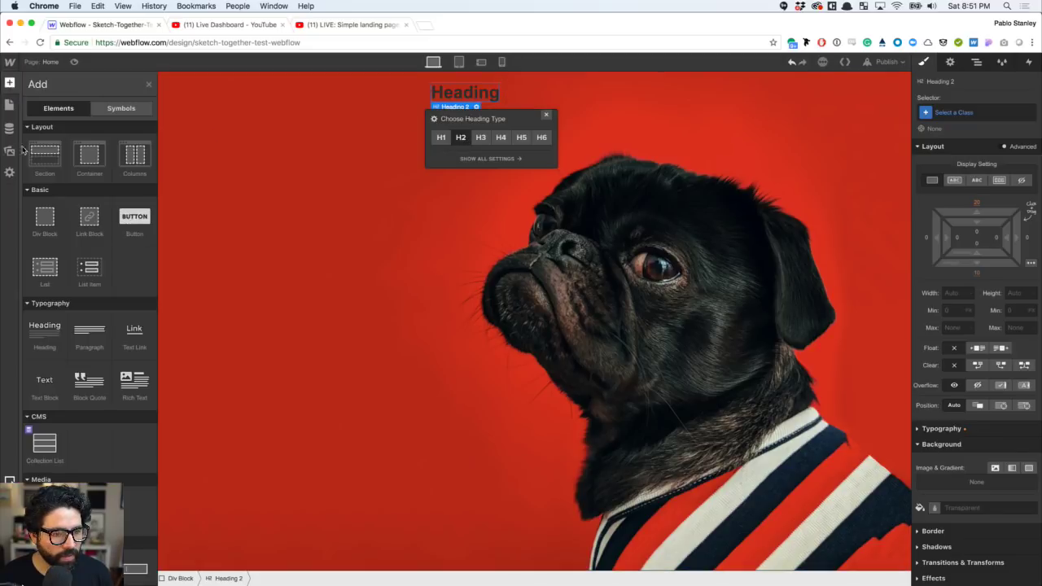
pyautogui.click(89, 349)
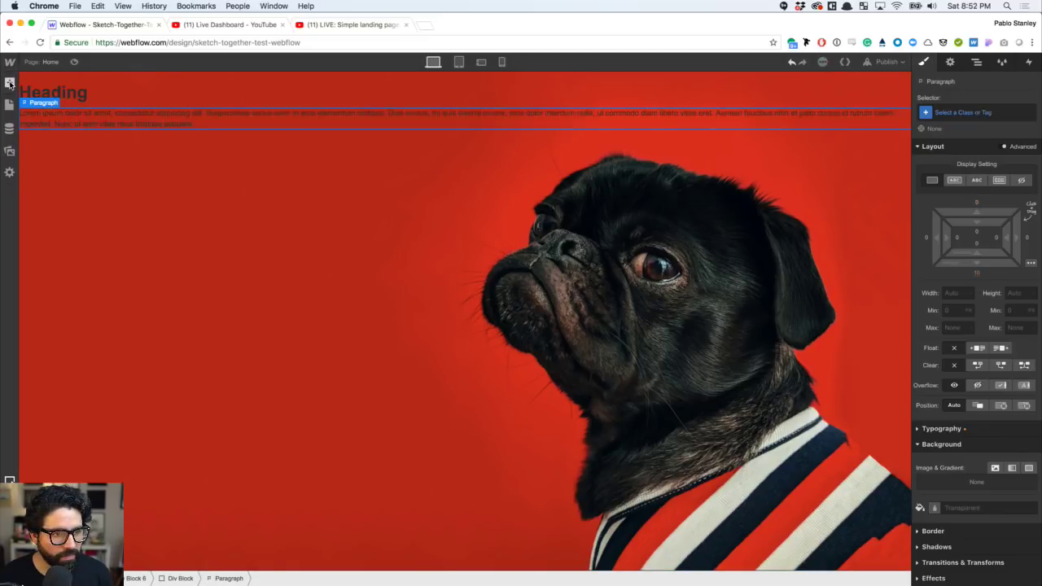
pyautogui.click(10, 82)
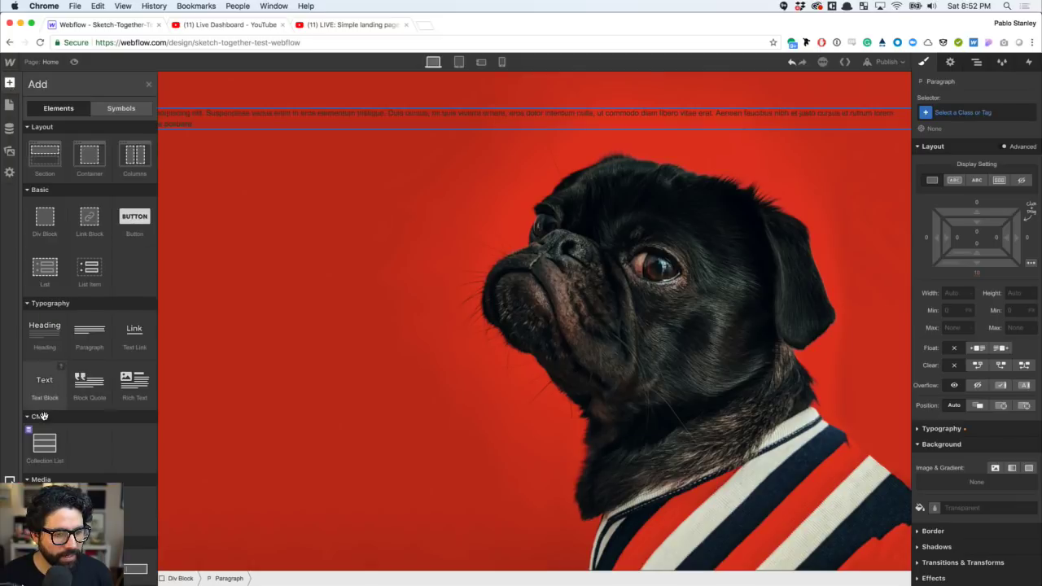
pyautogui.scroll(-3, 78, 421)
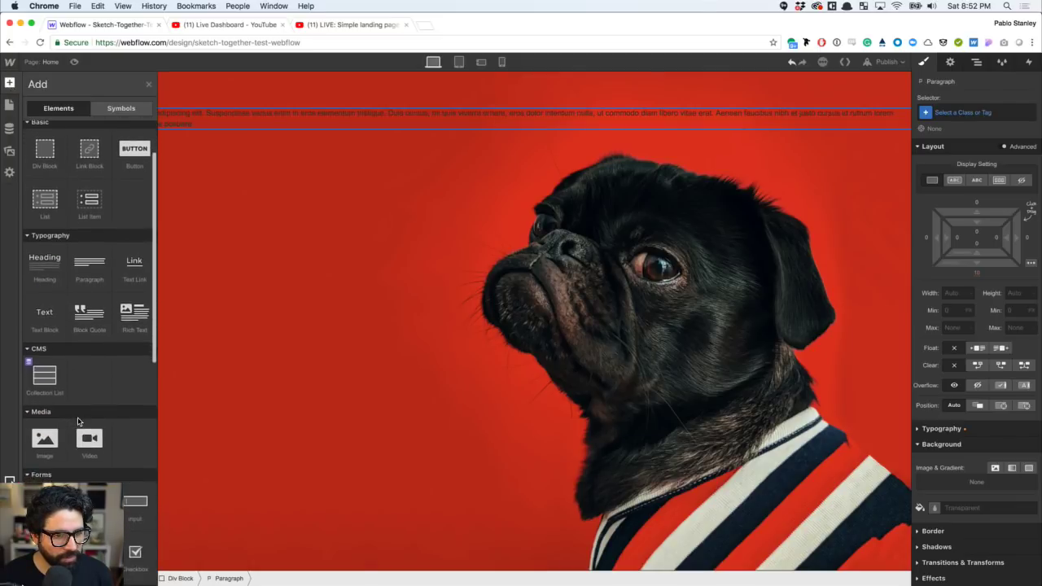
pyautogui.scroll(3, 78, 407)
pyautogui.click(132, 220)
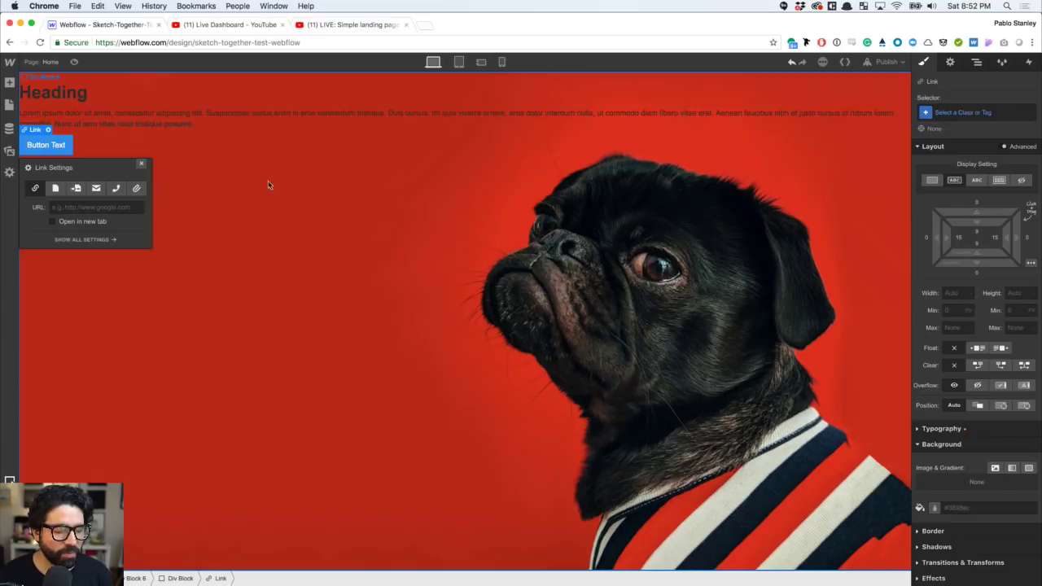
pyautogui.click(258, 201)
# - Set the text color of the H2 heading over the pug photo to white
pyautogui.click(643, 136)
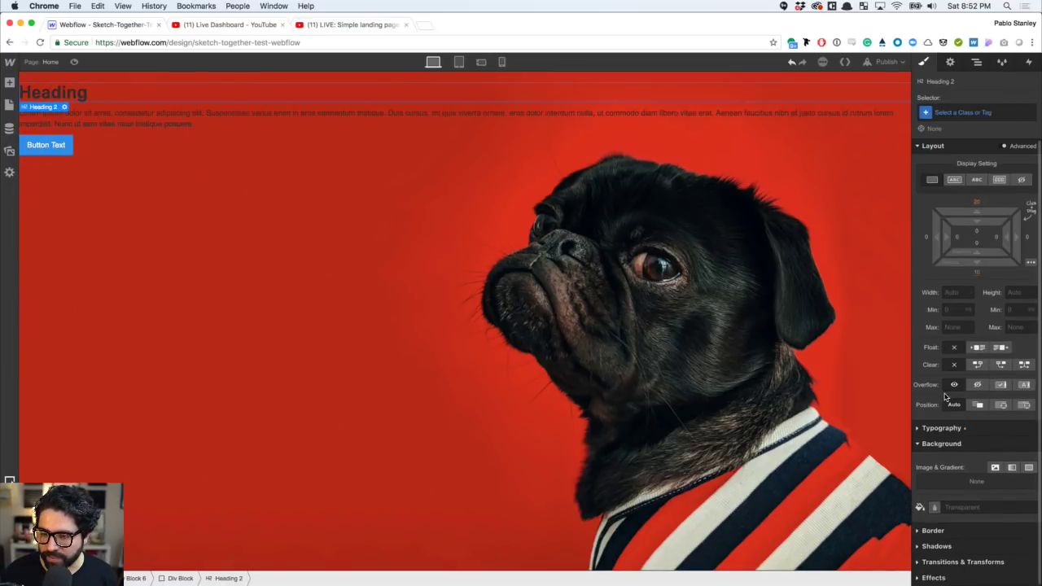
pyautogui.click(941, 428)
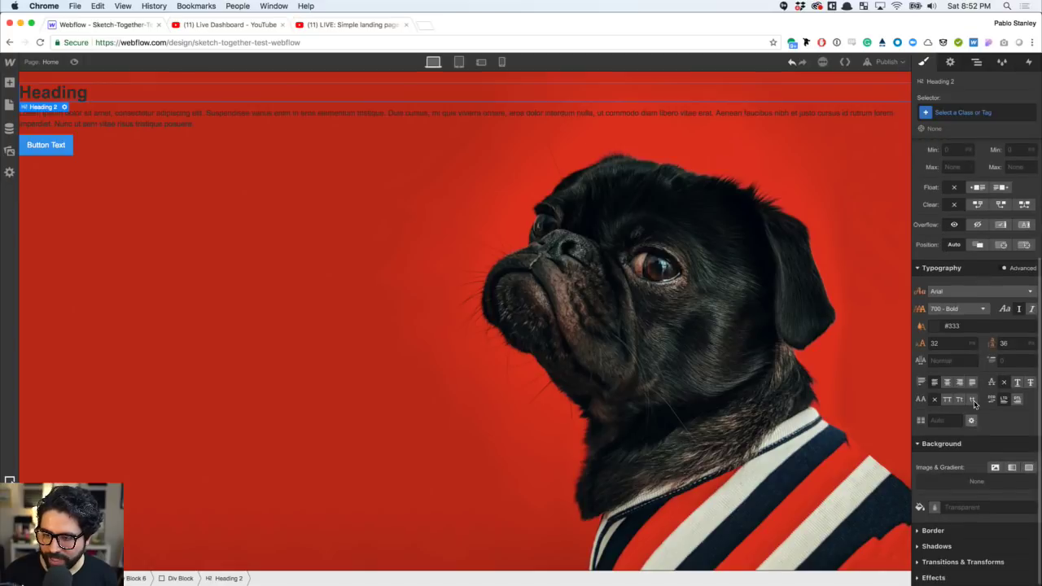
pyautogui.click(935, 325)
pyautogui.click(939, 465)
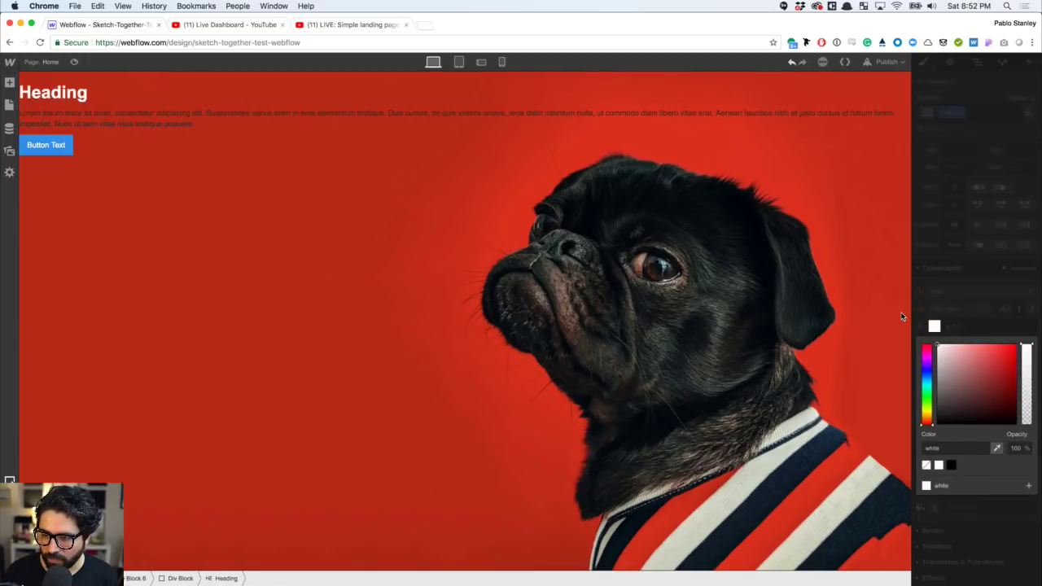
# - Set the text color of the paragraph below the heading to white
pyautogui.click(191, 116)
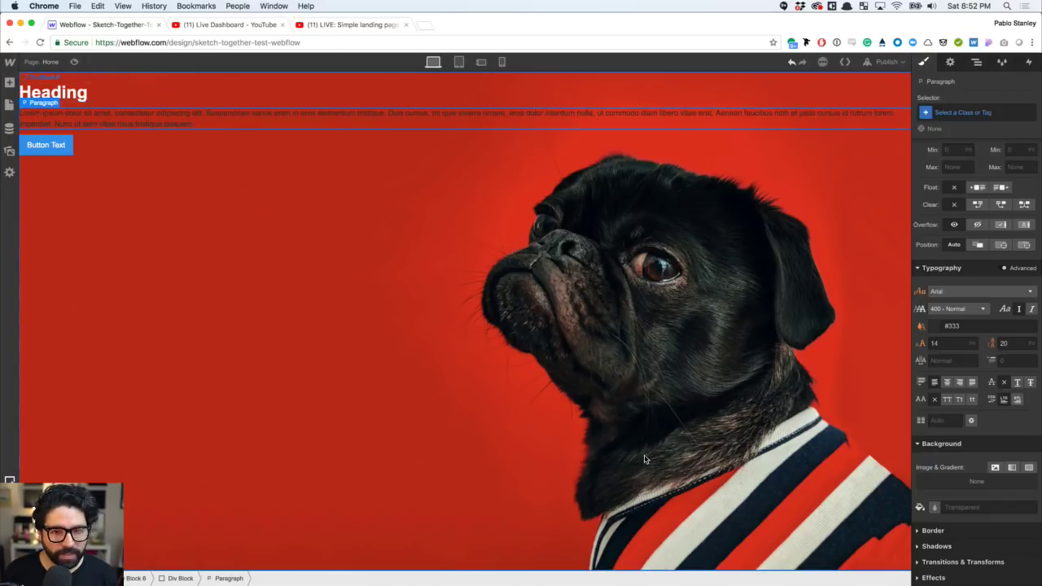
pyautogui.click(936, 325)
pyautogui.click(938, 465)
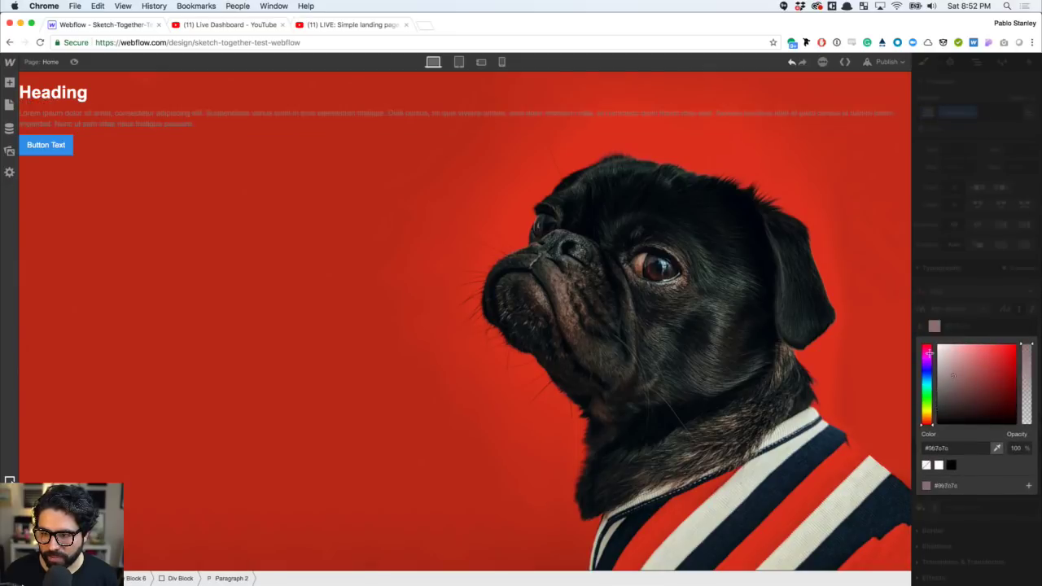
pyautogui.click(218, 253)
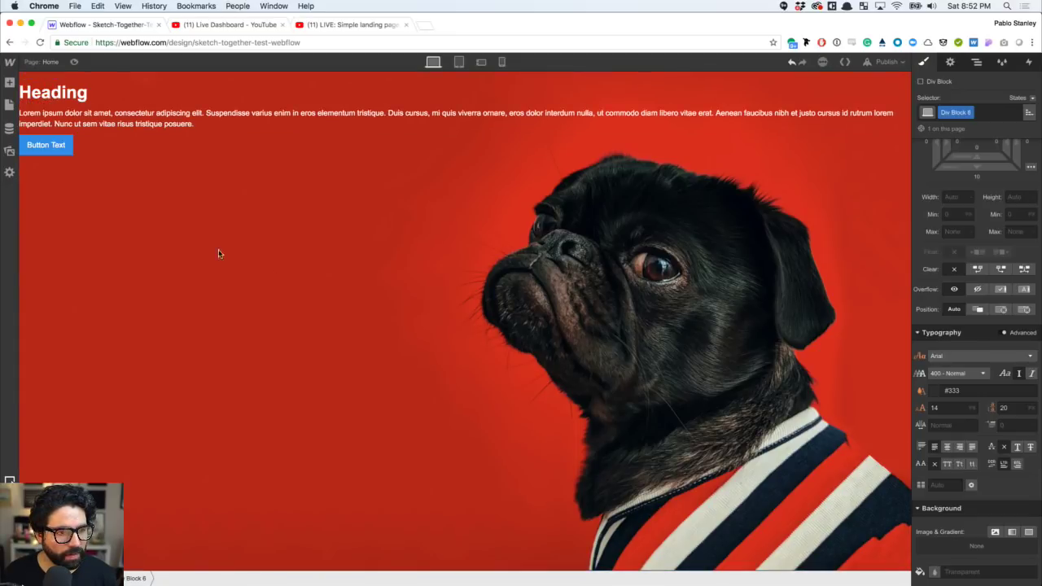
# - Apply the existing Link class to the new button and rename that class to "button"
pyautogui.click(47, 145)
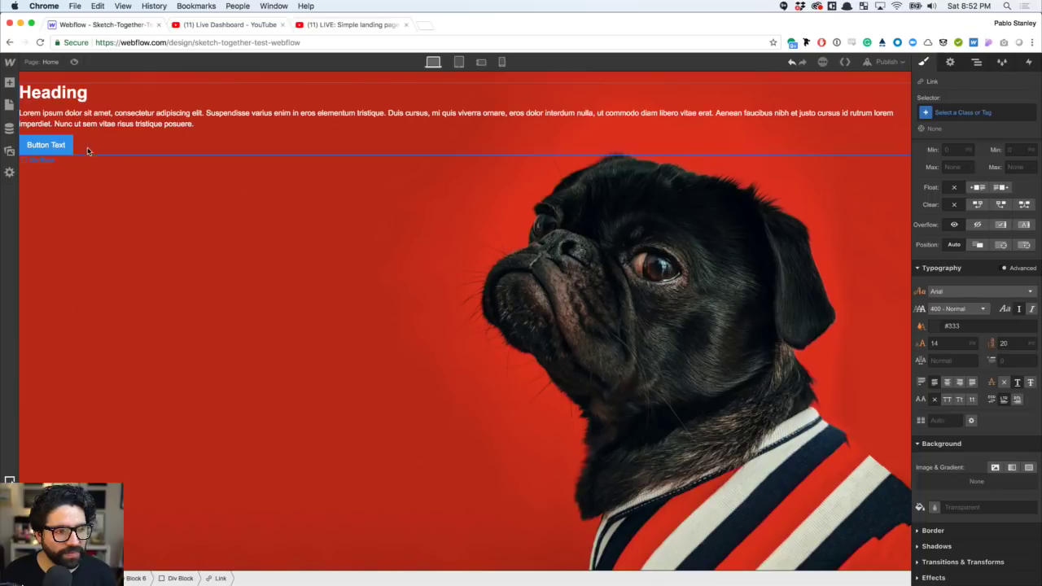
pyautogui.click(950, 113)
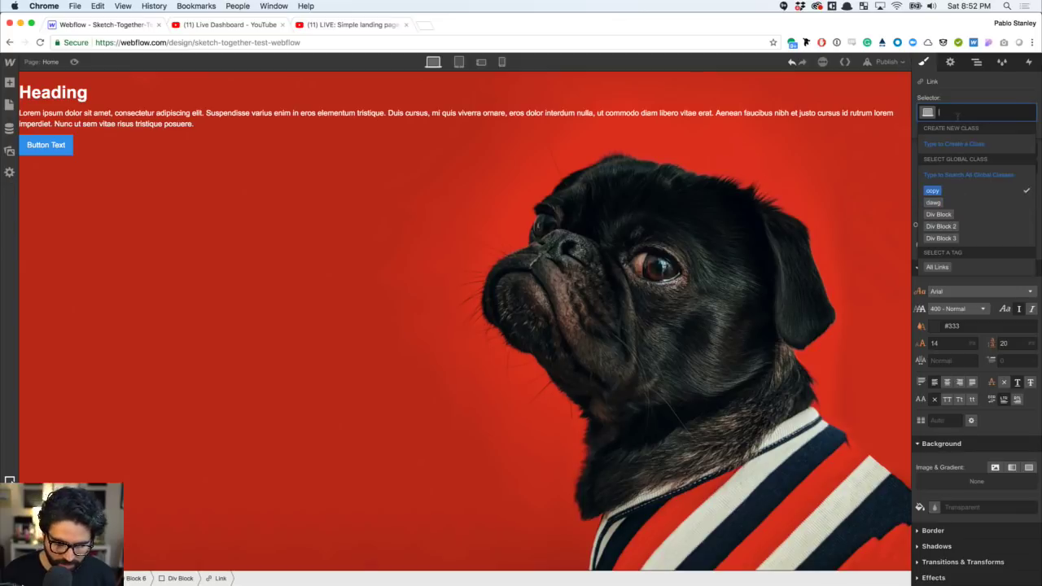
pyautogui.write('lin')
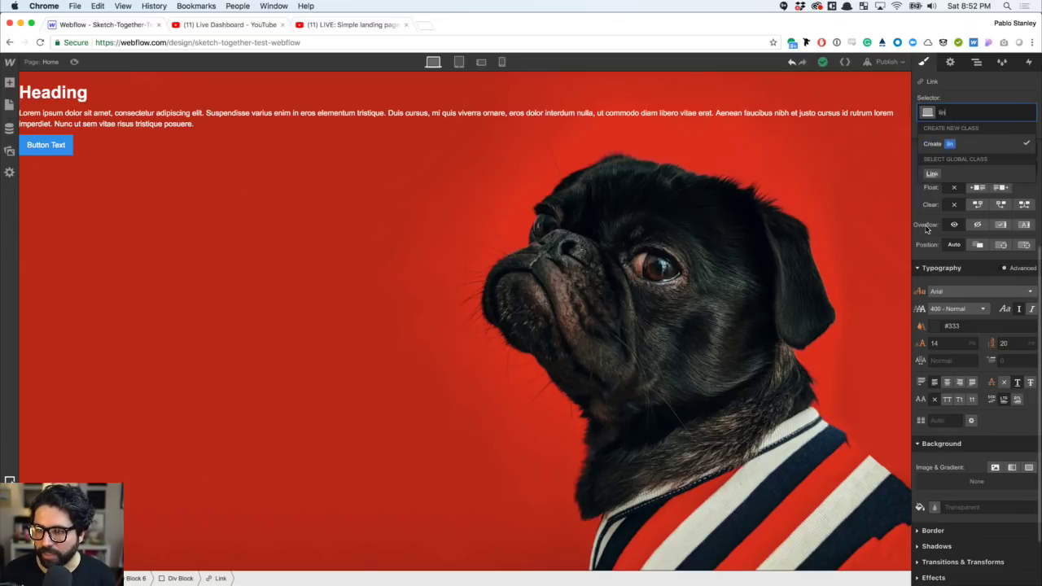
pyautogui.click(931, 173)
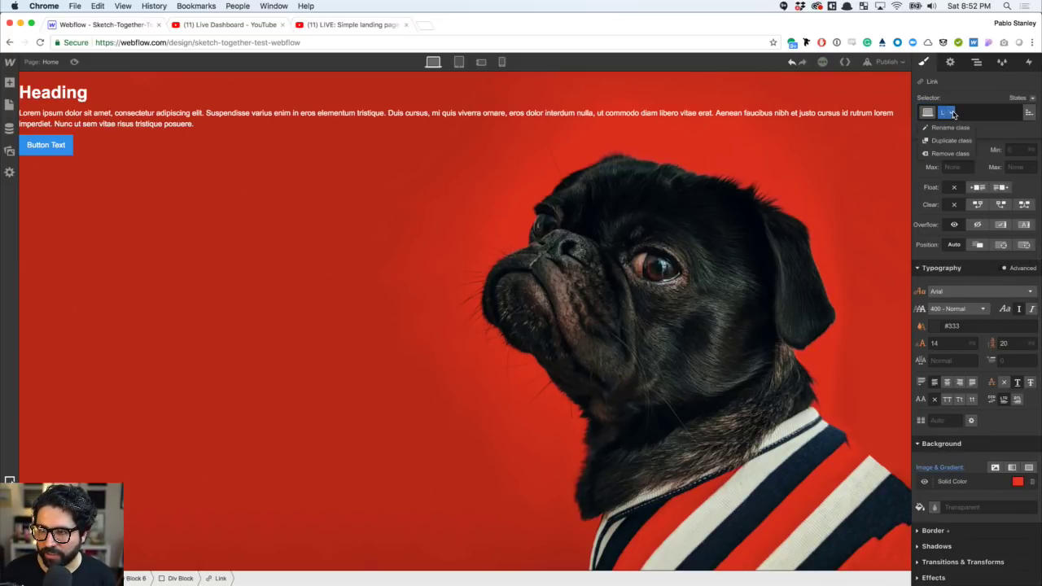
pyautogui.doubleClick(947, 112)
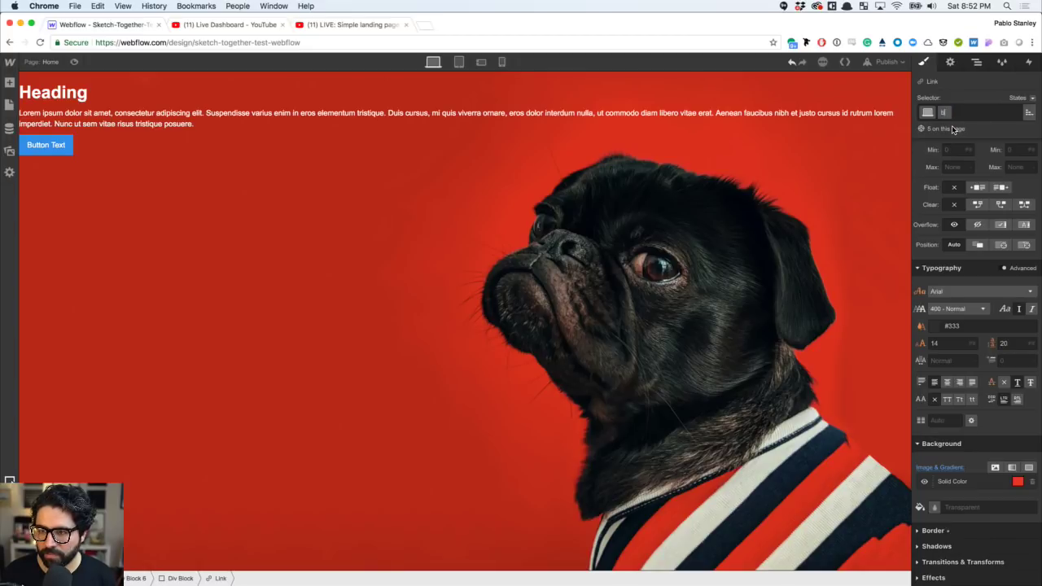
pyautogui.write('button')
pyautogui.press('Return')
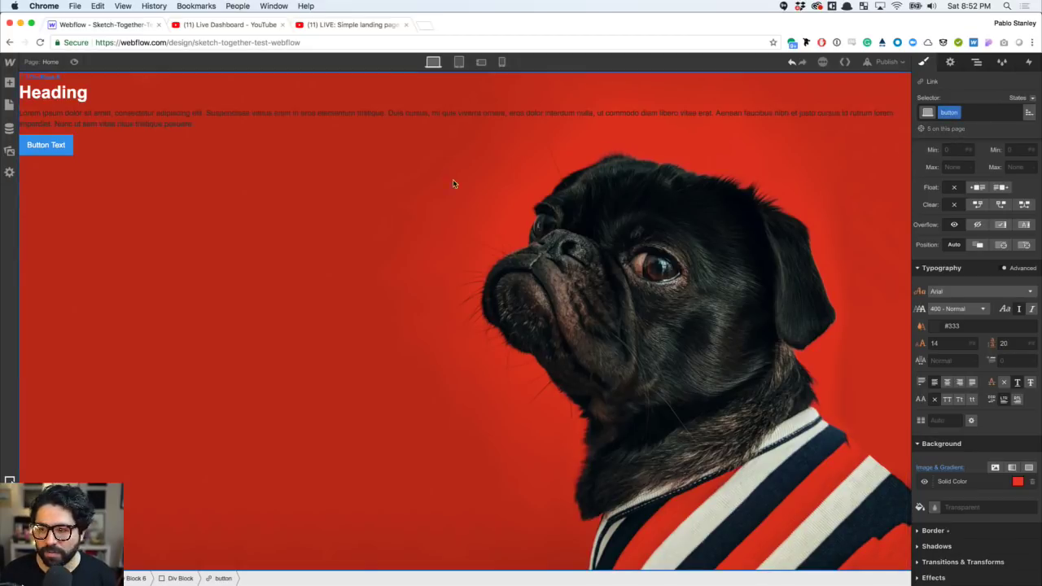
pyautogui.click(209, 203)
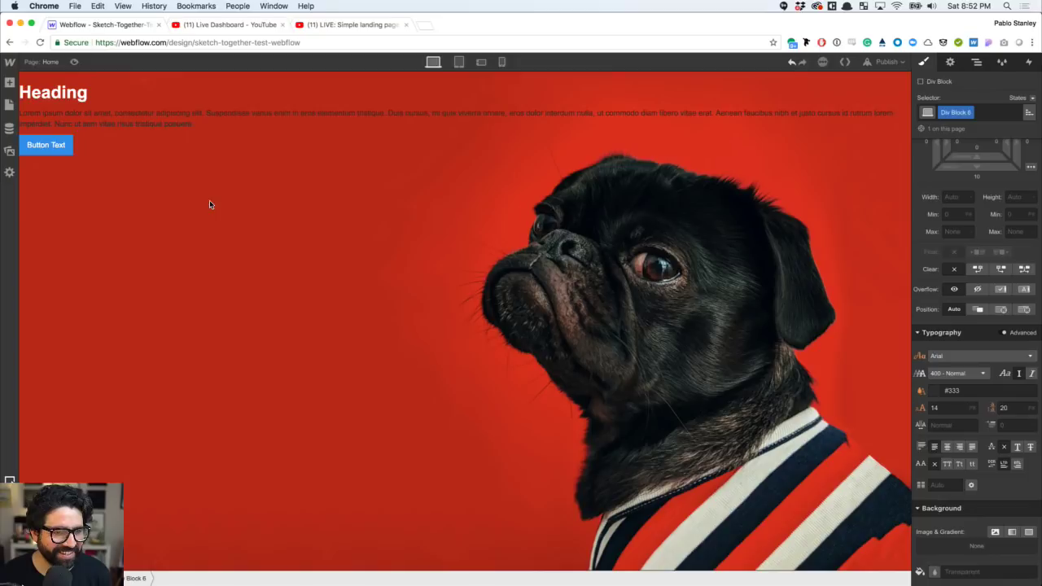
# - Set the text color of the paragraph over the pug photo to white
pyautogui.click(134, 123)
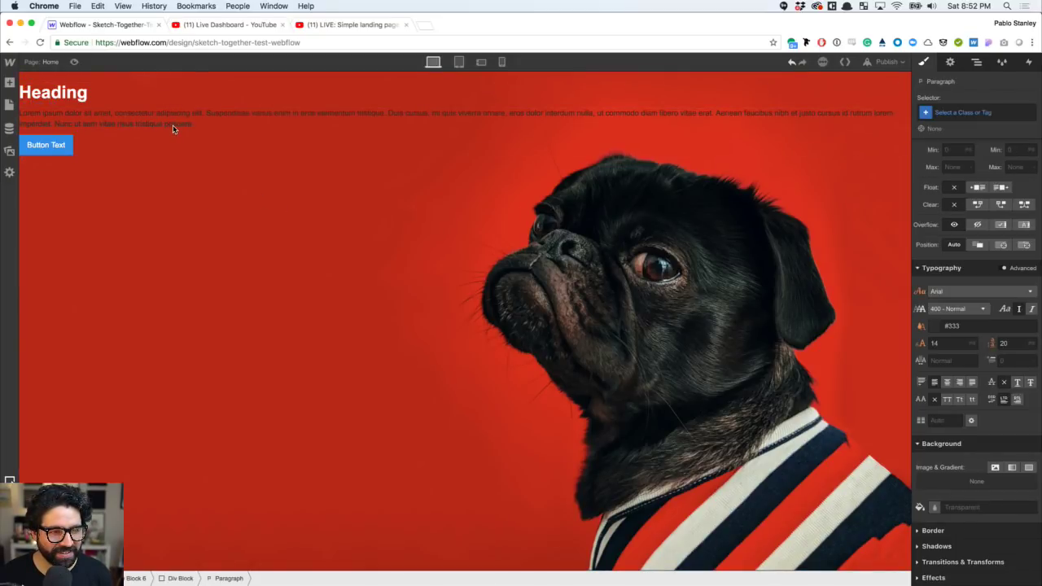
pyautogui.click(977, 62)
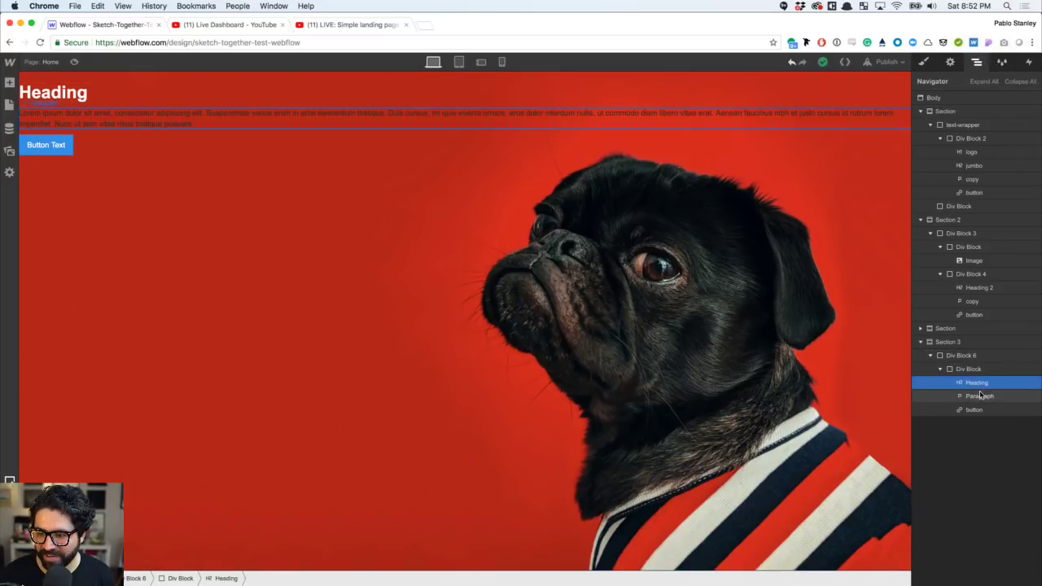
pyautogui.click(924, 62)
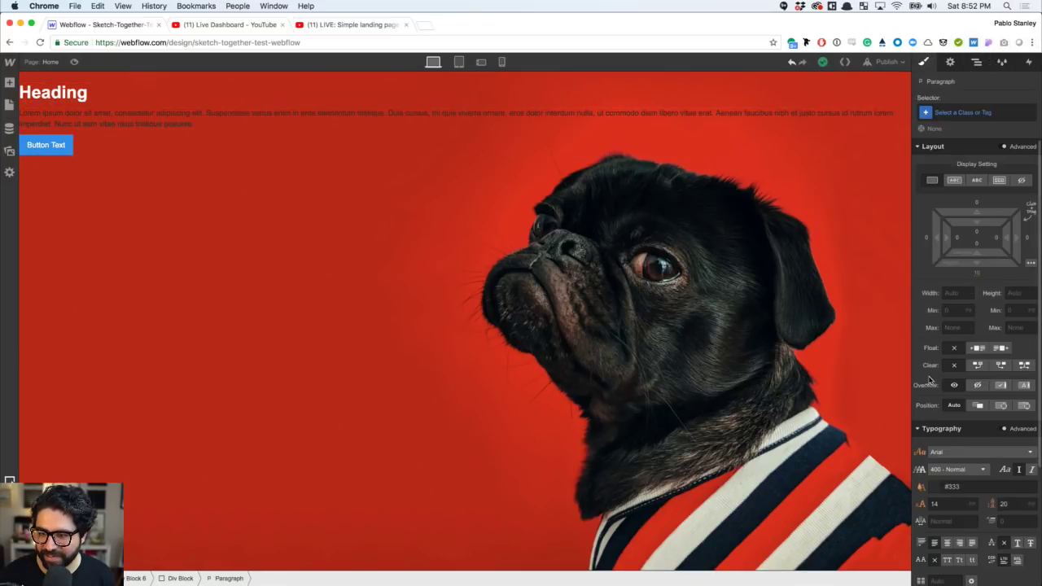
pyautogui.scroll(-2, 958, 457)
pyautogui.click(935, 404)
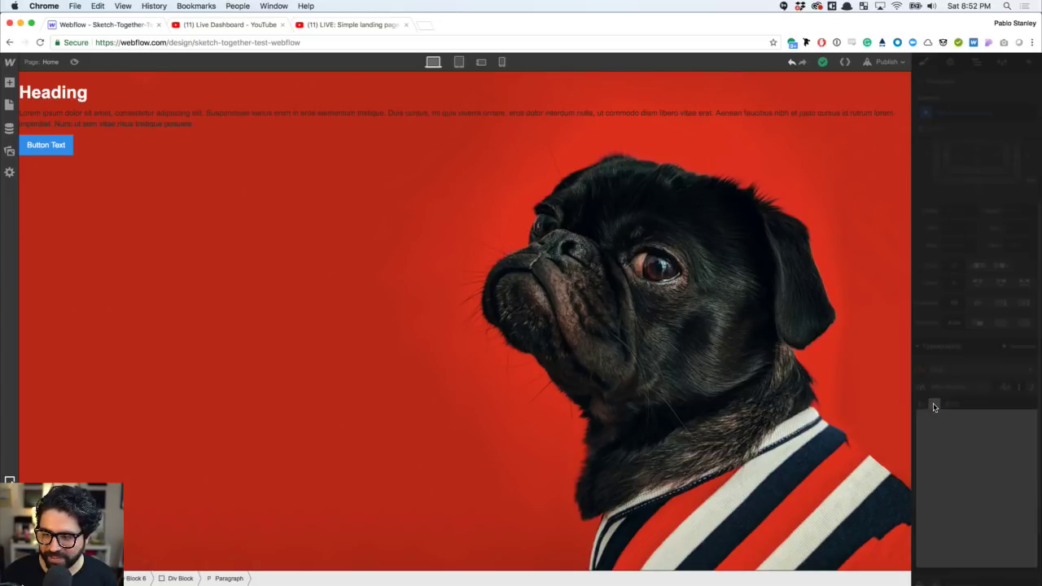
pyautogui.click(939, 543)
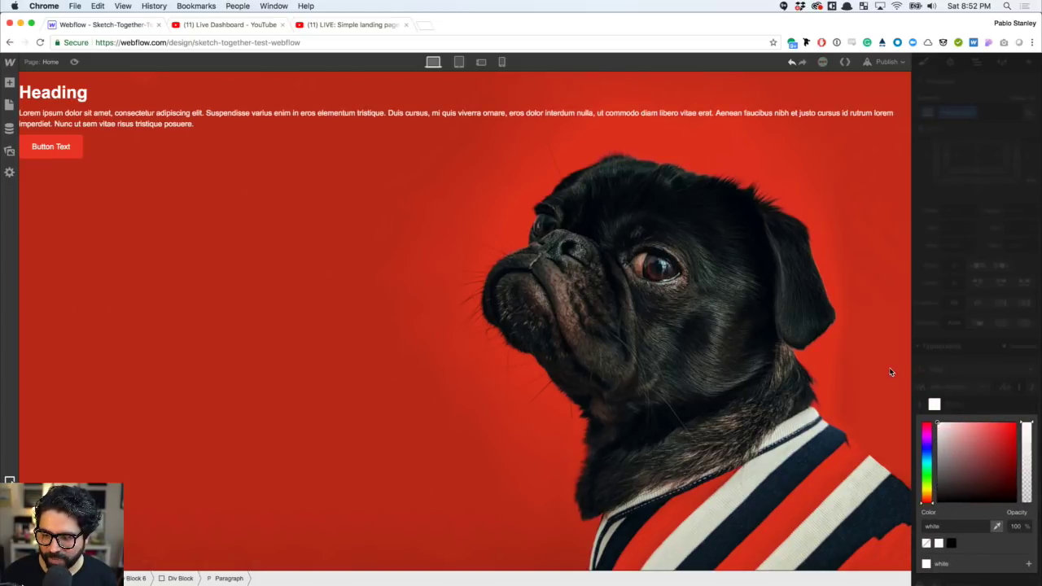
pyautogui.click(114, 203)
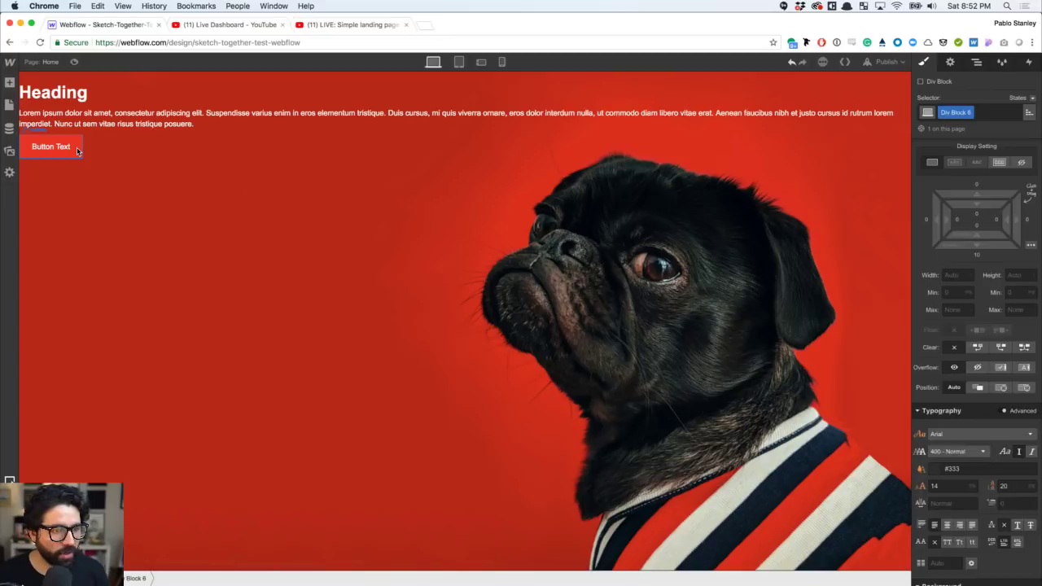
# - Add a new combo class named "inverted" to the button below the paragraph
pyautogui.click(78, 150)
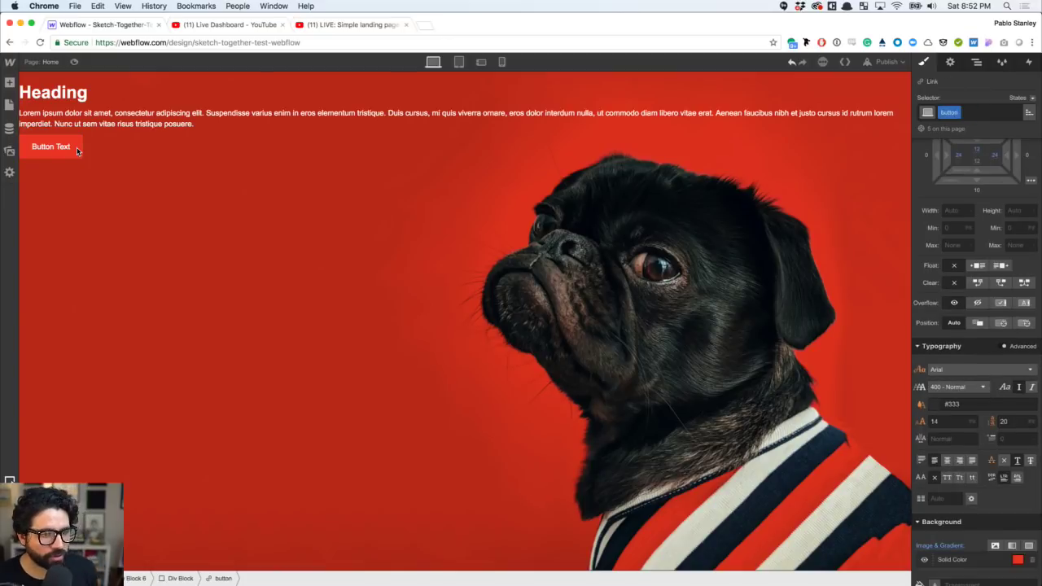
pyautogui.click(983, 114)
pyautogui.write('inver')
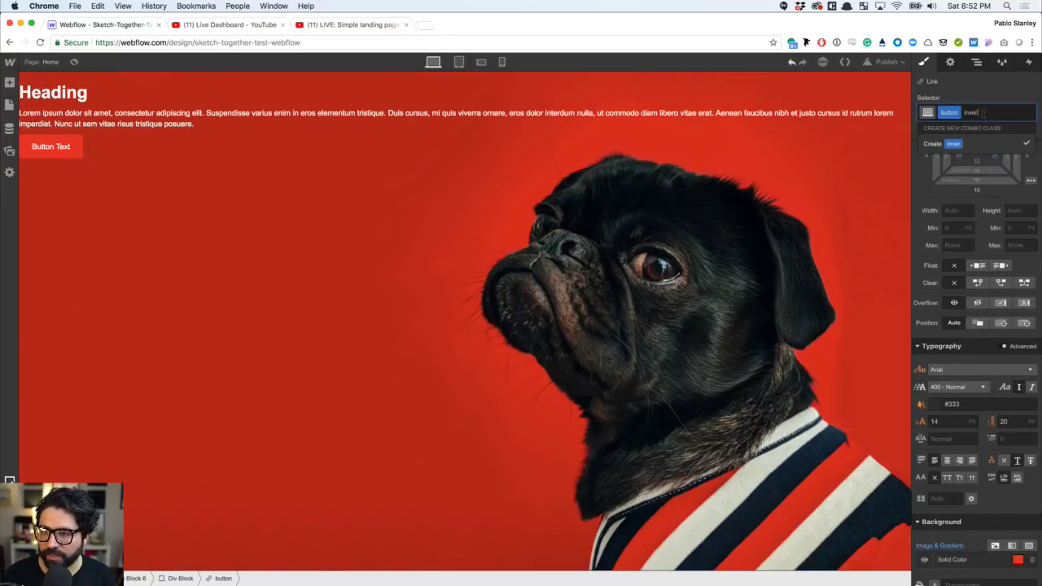
pyautogui.write('ted')
pyautogui.press('Return')
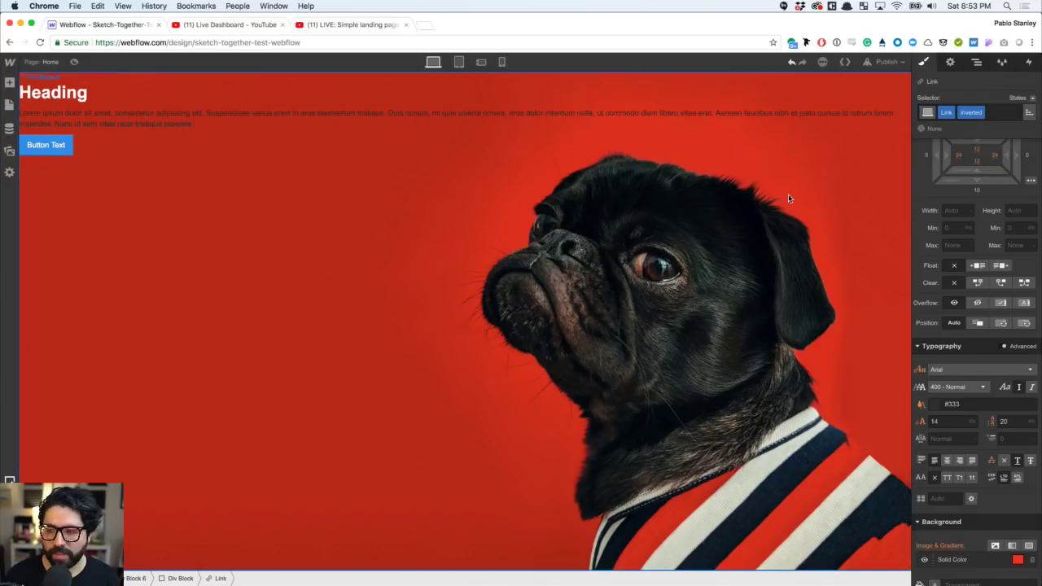
pyautogui.scroll(3, 466, 265)
pyautogui.scroll(-3, 466, 265)
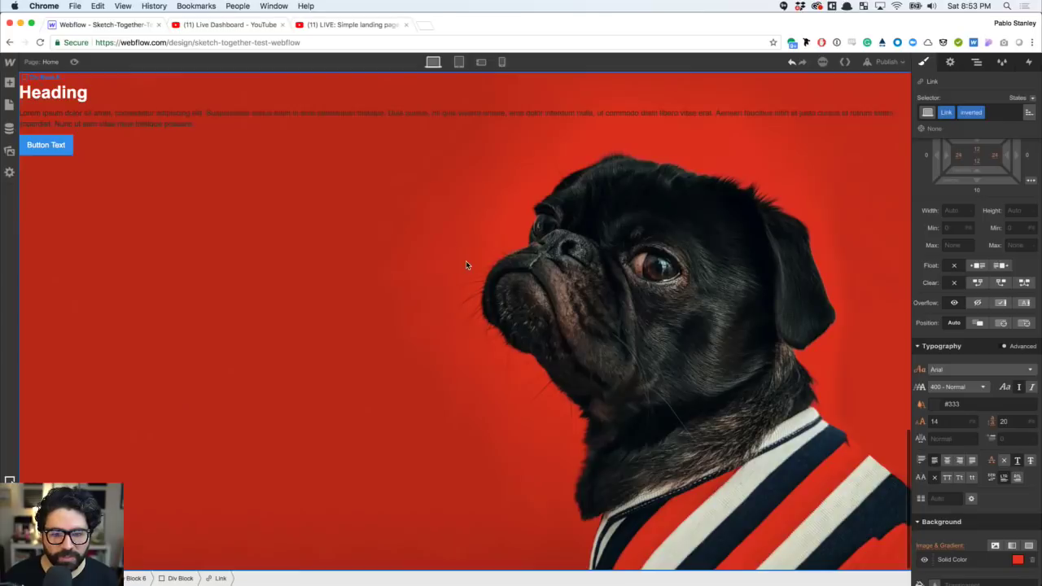
# - Change the paragraph's text color to white again
pyautogui.click(384, 116)
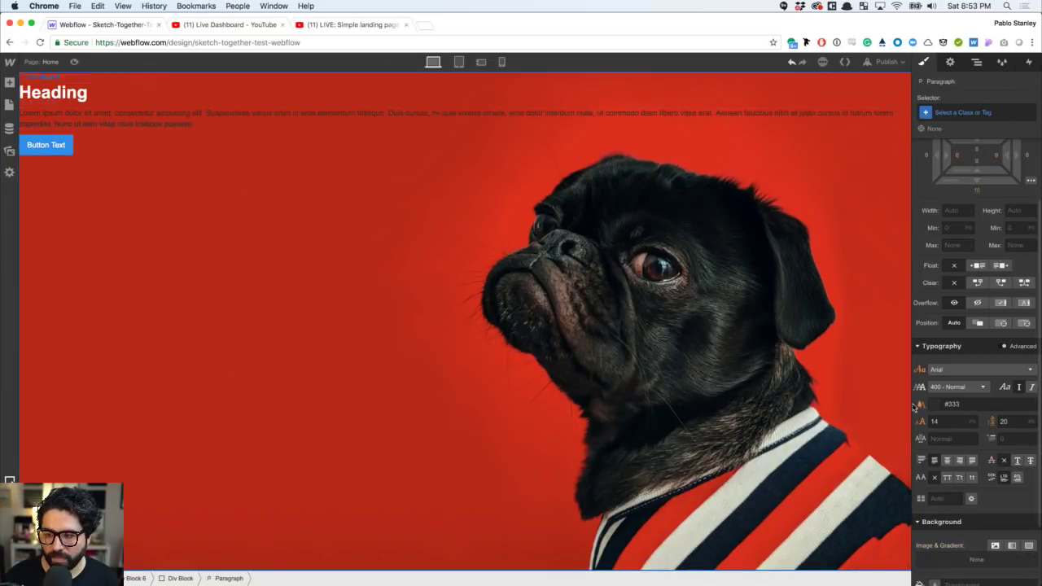
pyautogui.click(936, 404)
pyautogui.moveTo(946, 443); pyautogui.dragTo(937, 423)
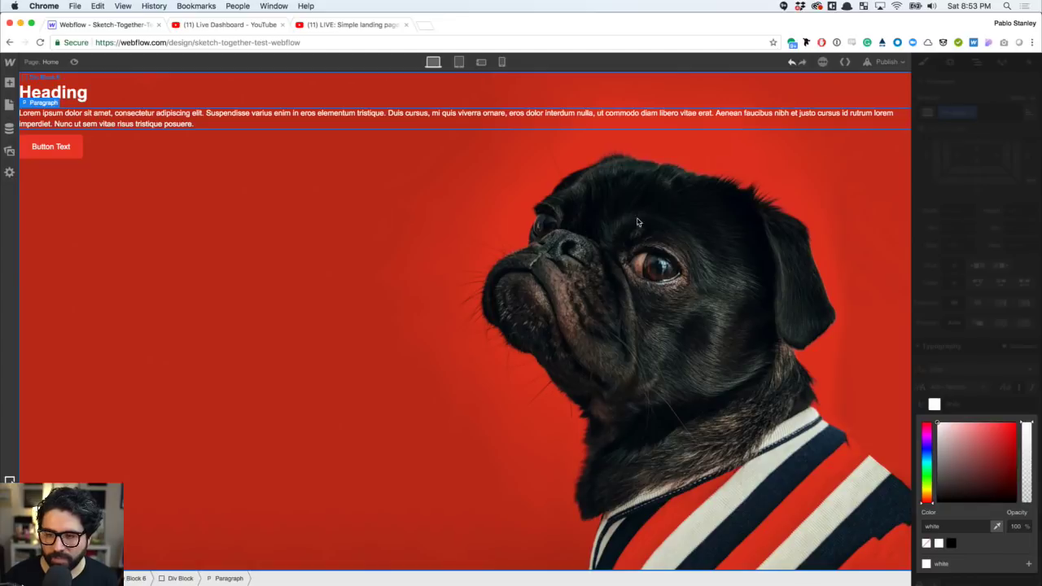
pyautogui.click(442, 182)
pyautogui.click(371, 114)
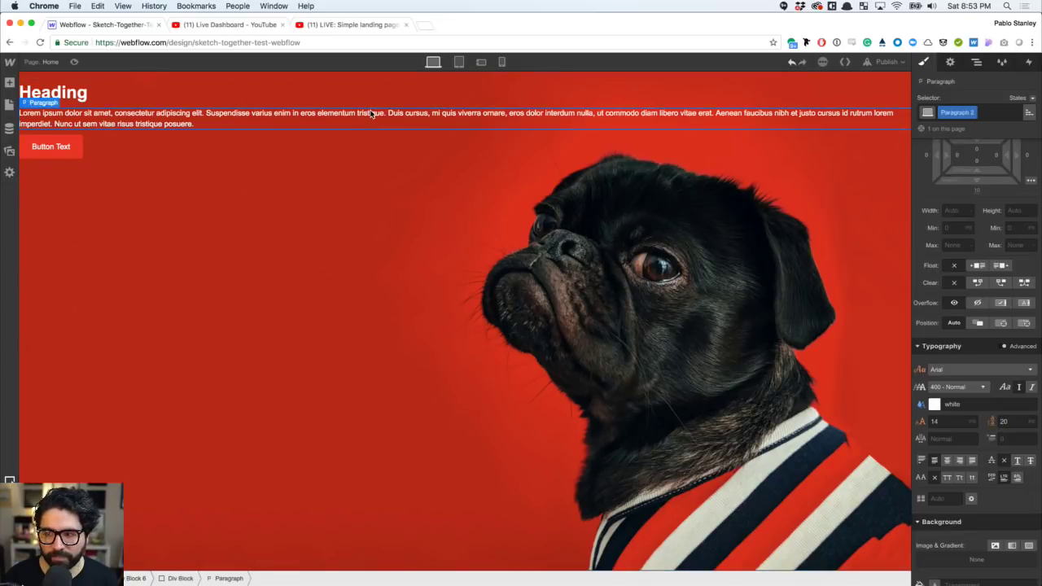
# - Replace the heading's class with a new class named "white-text" and set its text color to white
pyautogui.click(155, 88)
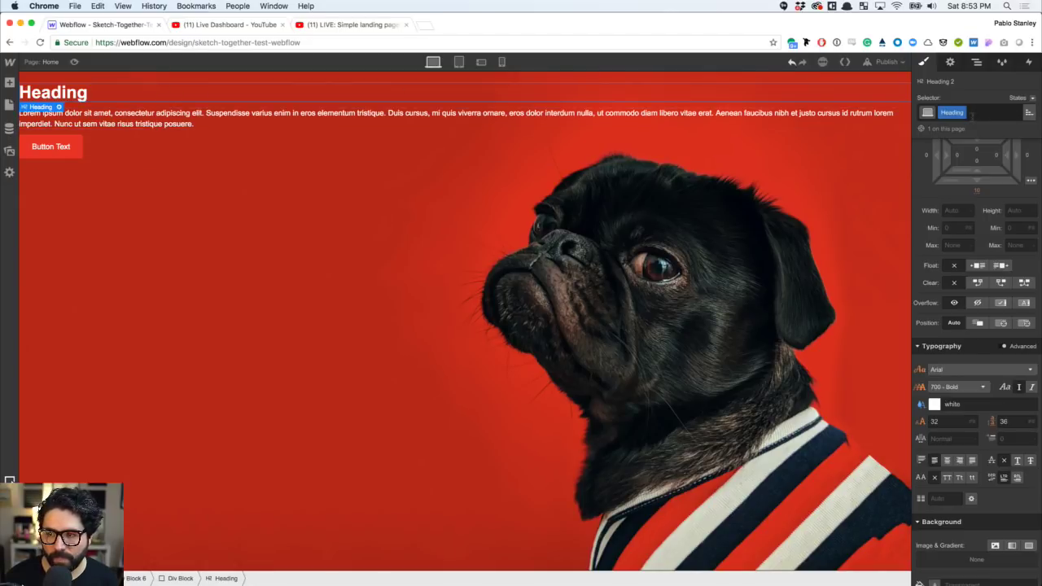
pyautogui.click(971, 115)
pyautogui.press('BackSpace')
pyautogui.write('in')
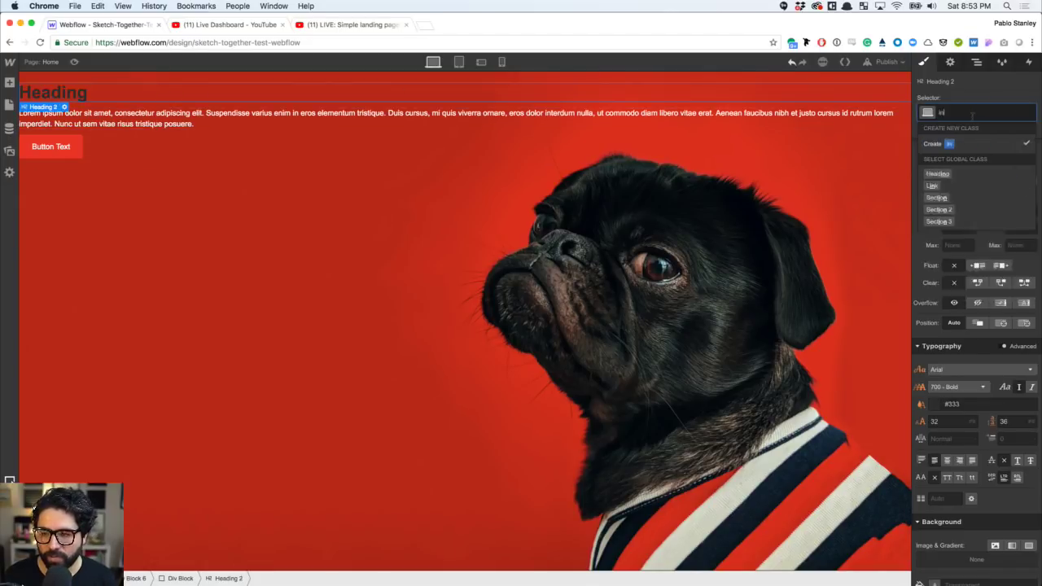
pyautogui.write('vert-')
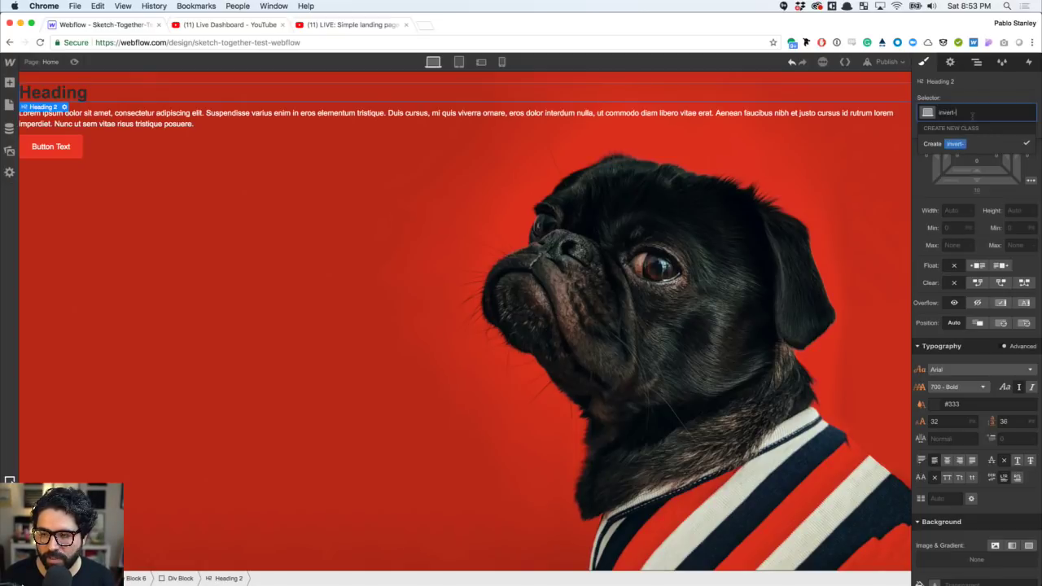
pyautogui.press('super+a')
pyautogui.write('whi')
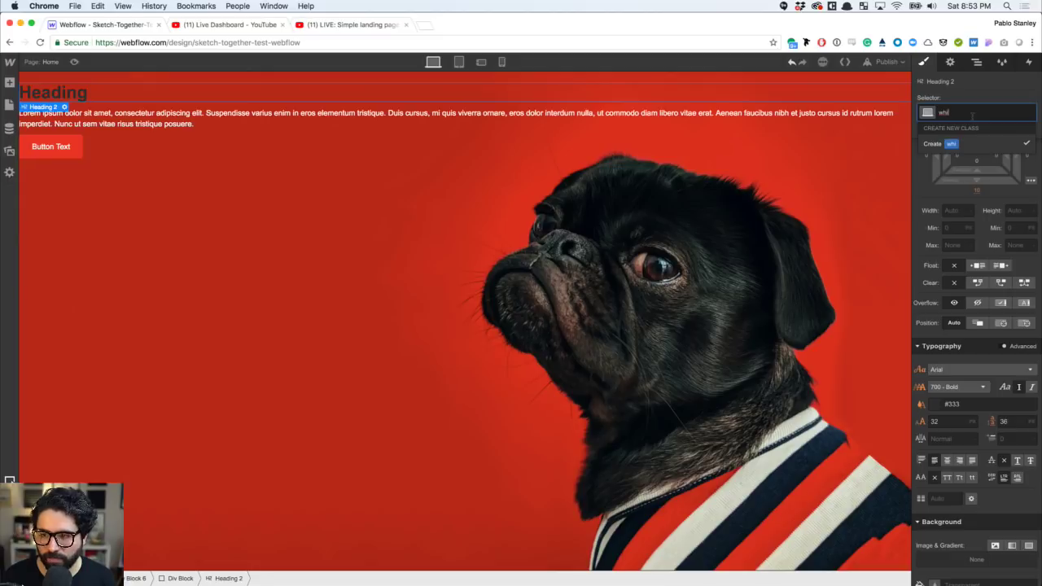
pyautogui.write('te-text')
pyautogui.press('Return')
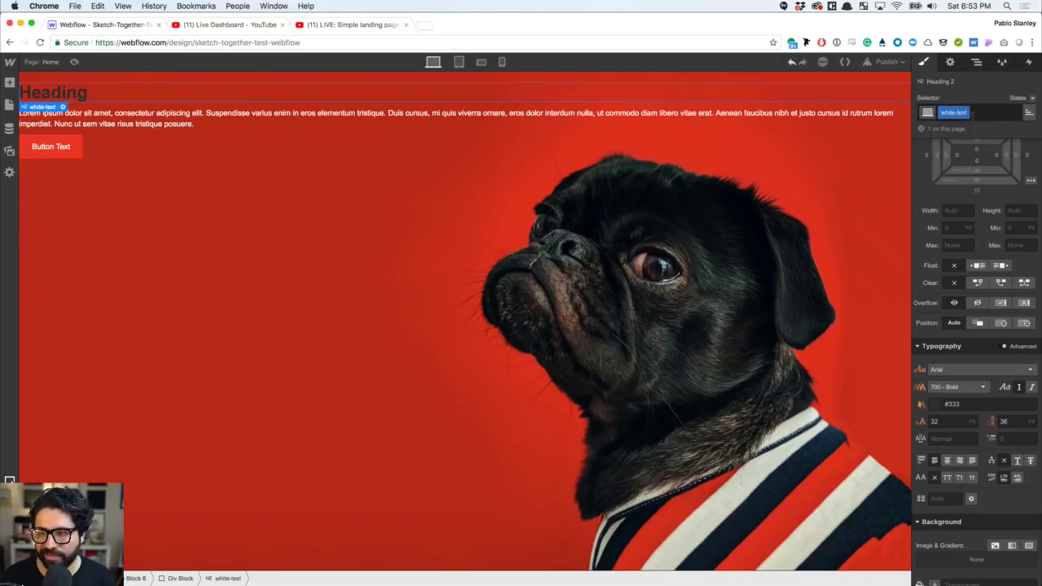
pyautogui.click(934, 404)
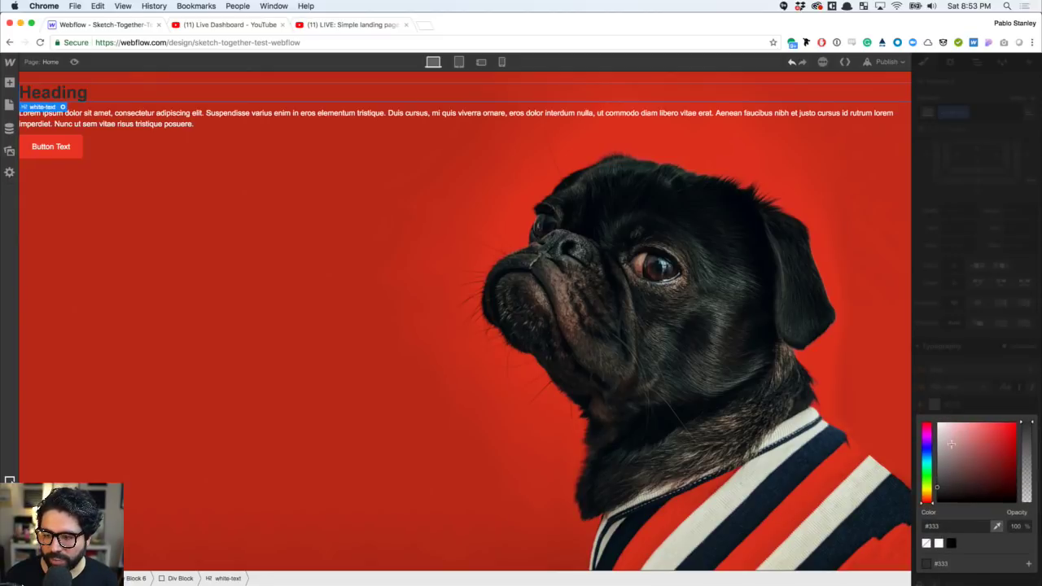
pyautogui.moveTo(960, 439); pyautogui.dragTo(919, 404)
# - Replace the paragraph's class with the existing "white-text" class
pyautogui.click(381, 121)
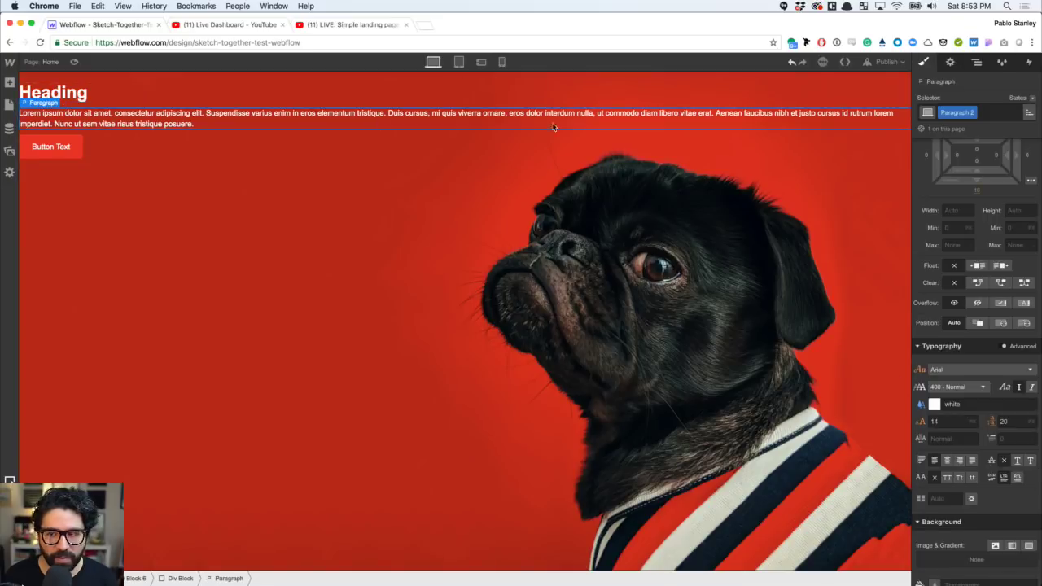
pyautogui.click(990, 119)
pyautogui.press('BackSpace')
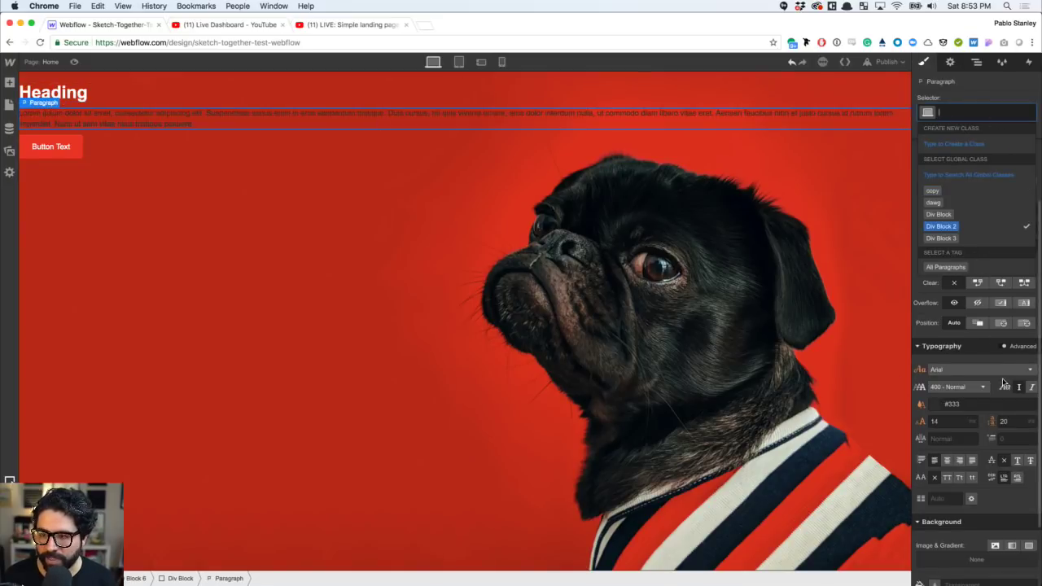
pyautogui.write('white-text')
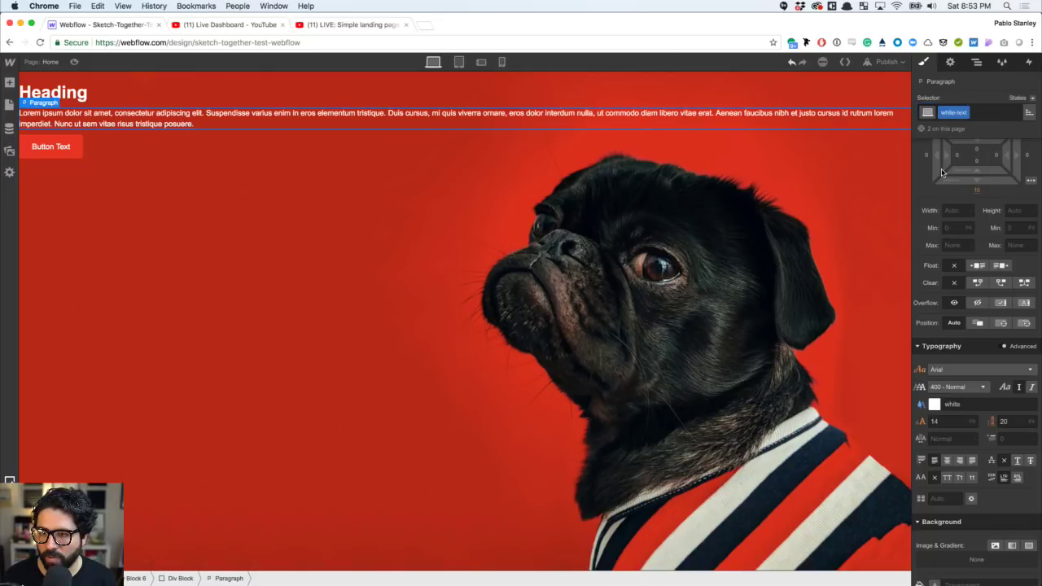
pyautogui.click(940, 174)
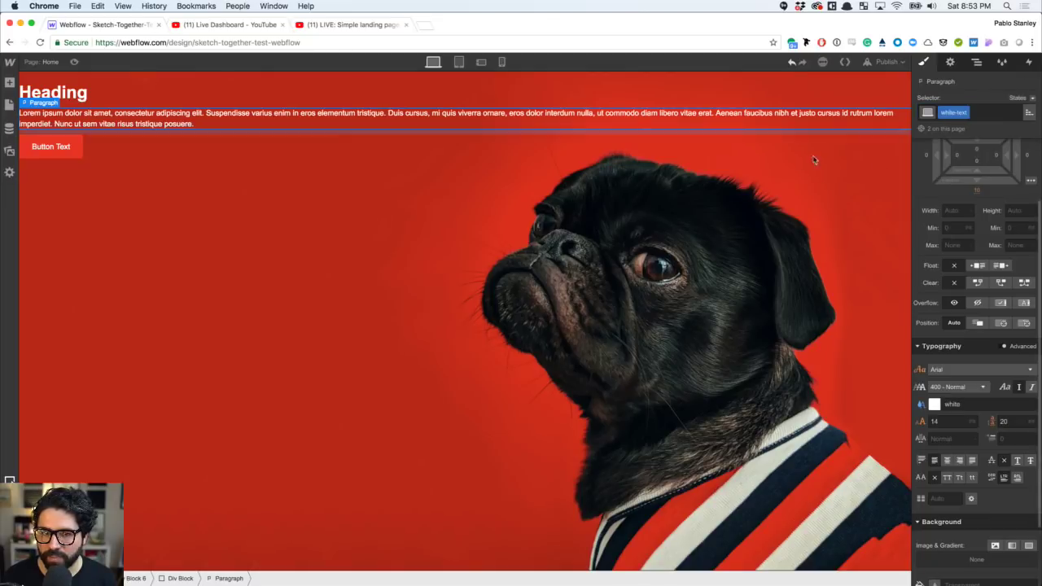
pyautogui.click(500, 198)
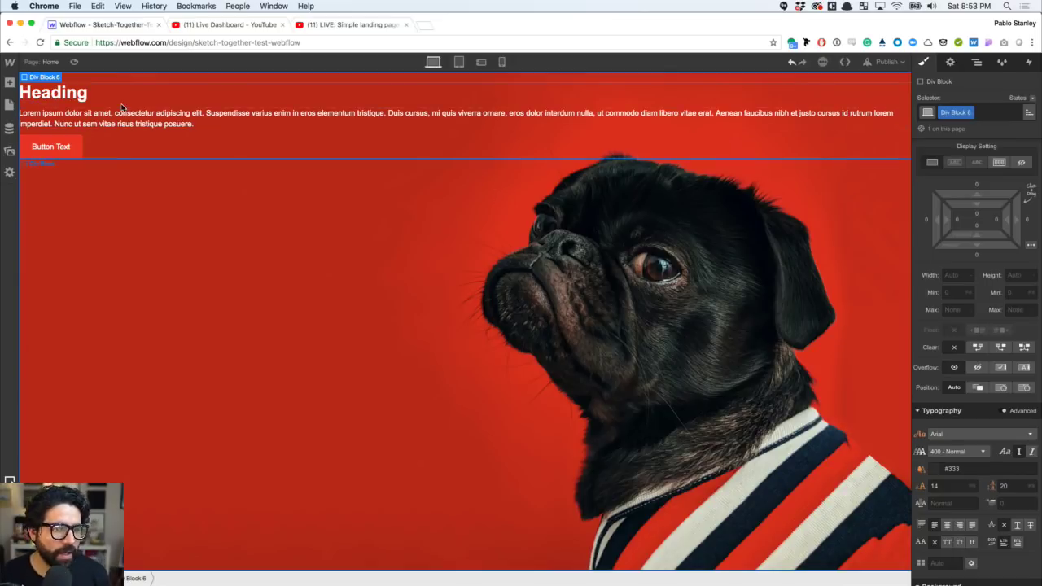
# - Set the inverted button's solid background color to near-white #fcfcfc
pyautogui.click(62, 145)
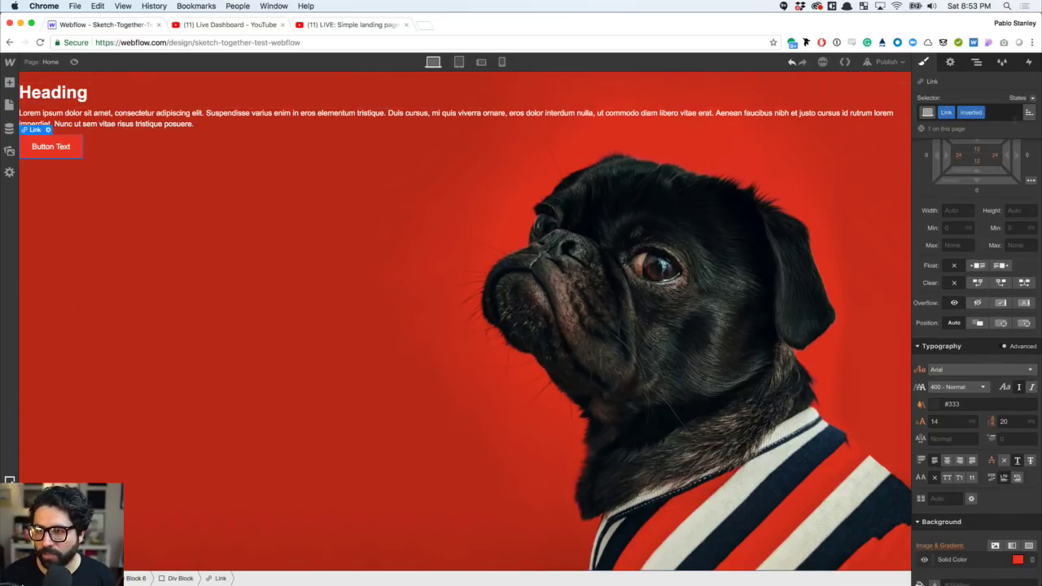
pyautogui.scroll(-2, 983, 310)
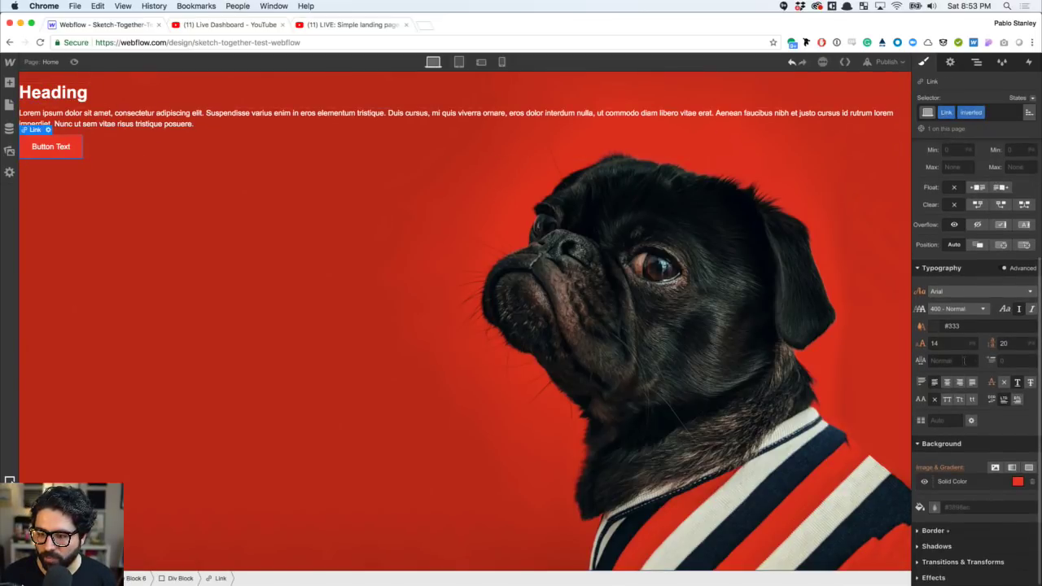
pyautogui.click(1017, 481)
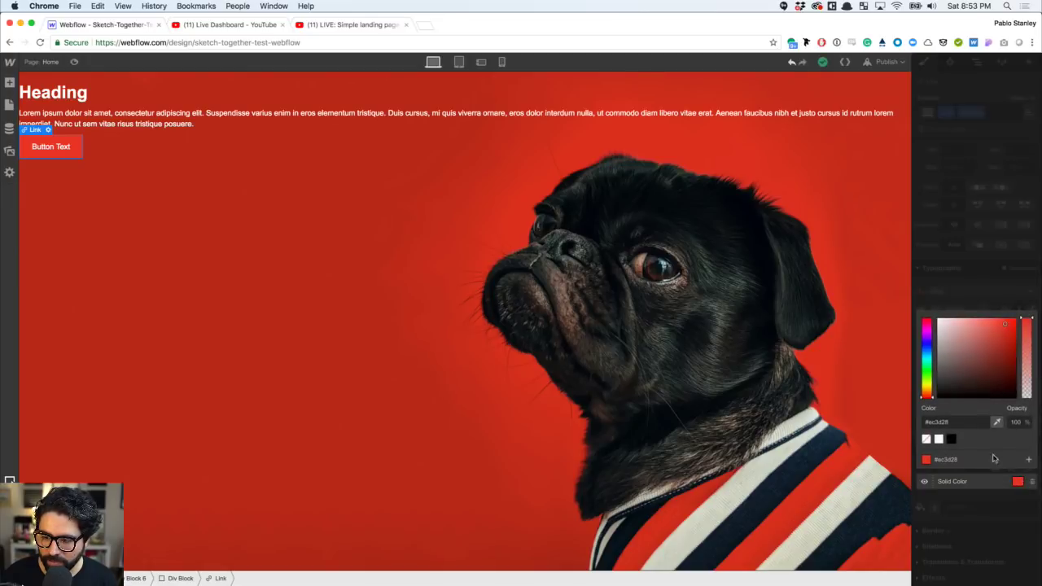
pyautogui.moveTo(968, 344); pyautogui.dragTo(925, 325)
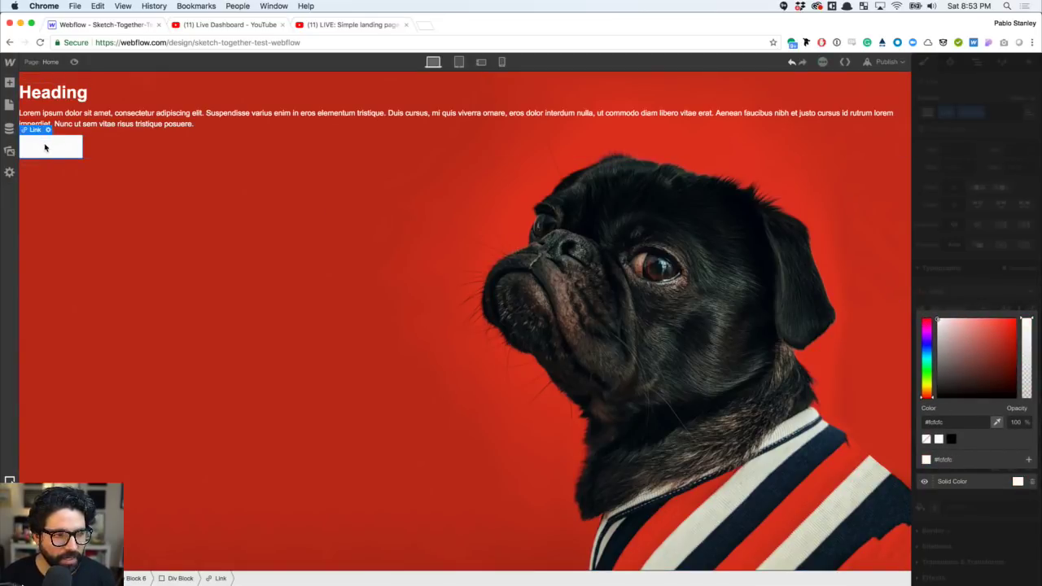
pyautogui.click(938, 286)
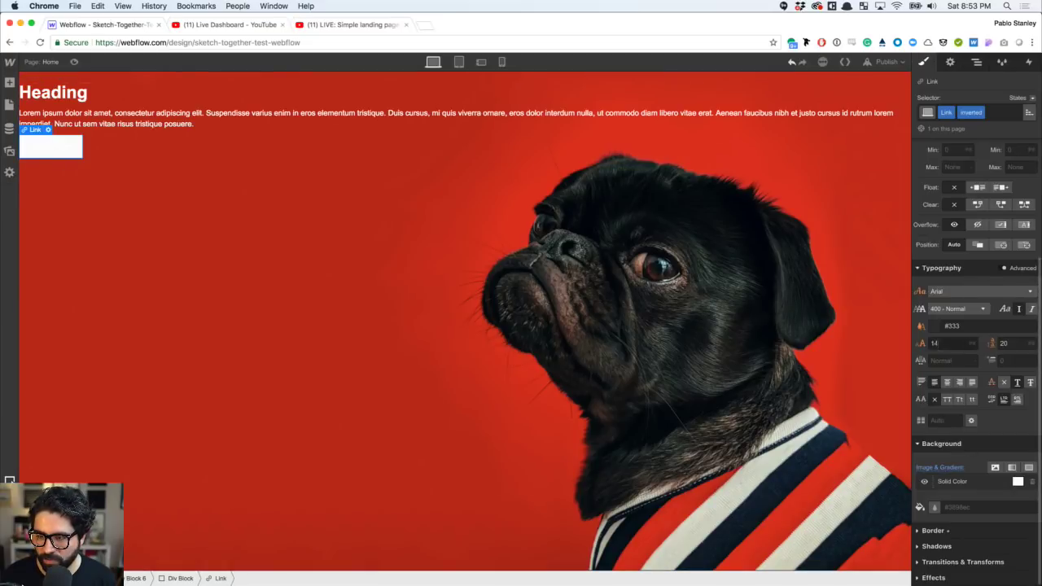
# - Set the inverted button's text color to dark gray #252525
pyautogui.click(936, 327)
pyautogui.moveTo(935, 409); pyautogui.dragTo(930, 420)
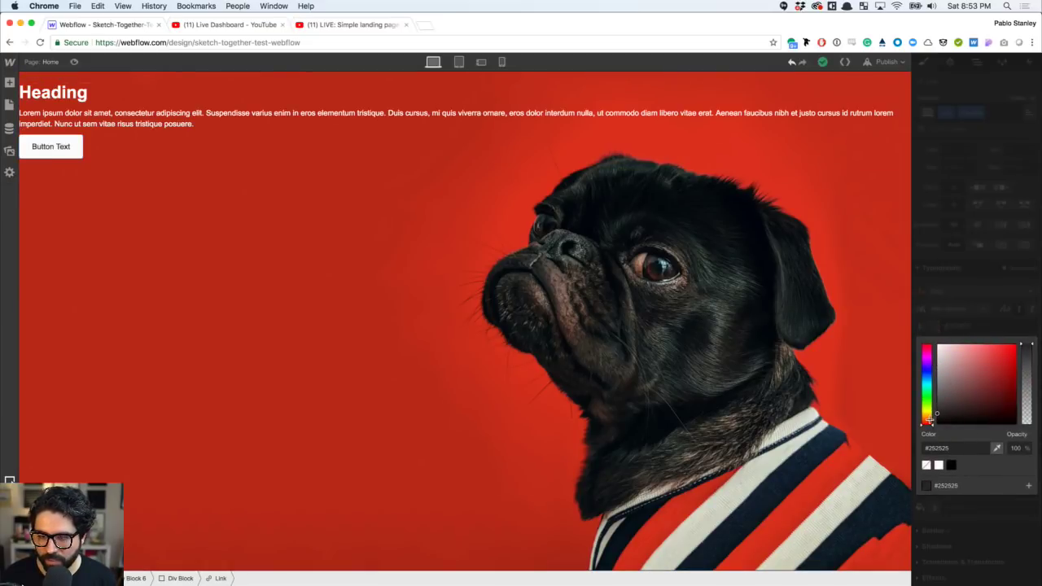
pyautogui.click(321, 291)
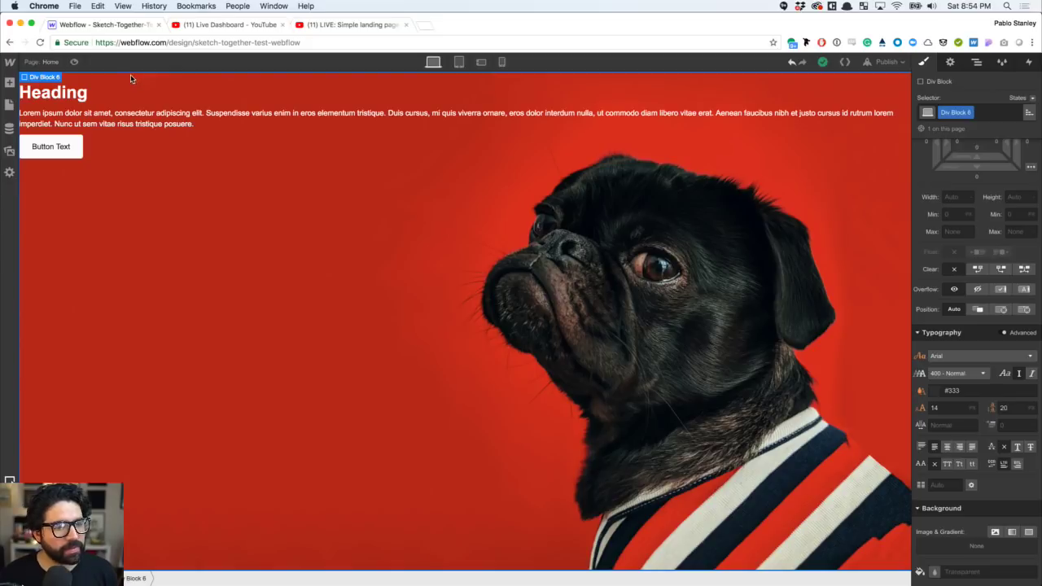
# - Check the nesting of the success section's div blocks, and consult the Success Section layout instructions in InVision Studio
pyautogui.click(977, 63)
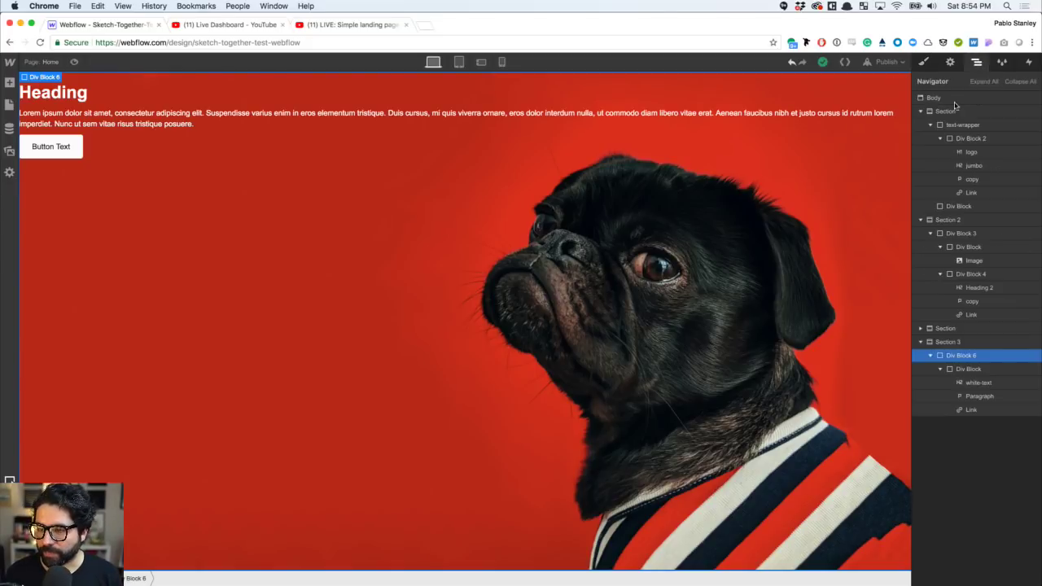
pyautogui.click(971, 368)
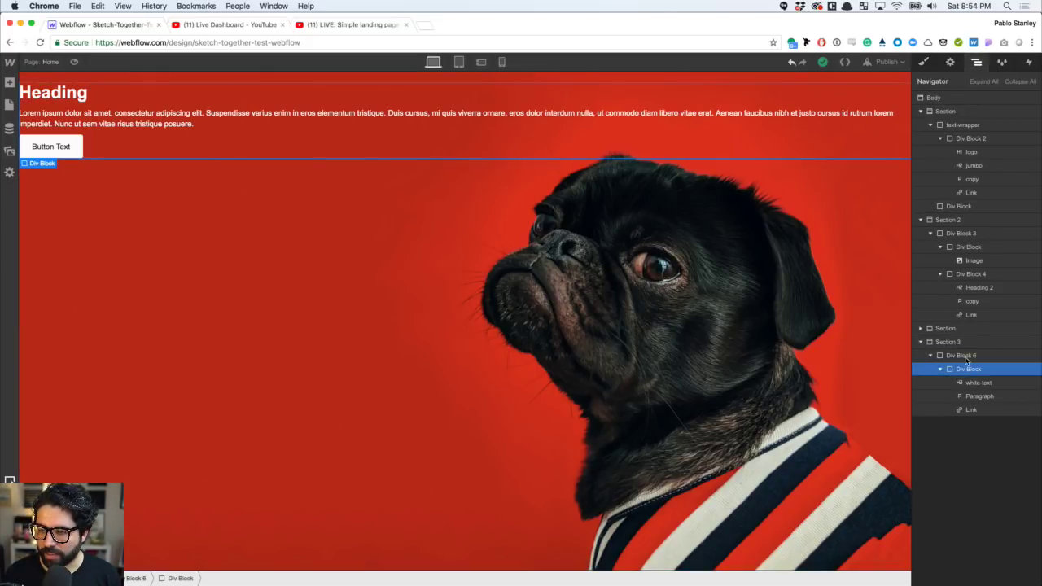
pyautogui.click(965, 355)
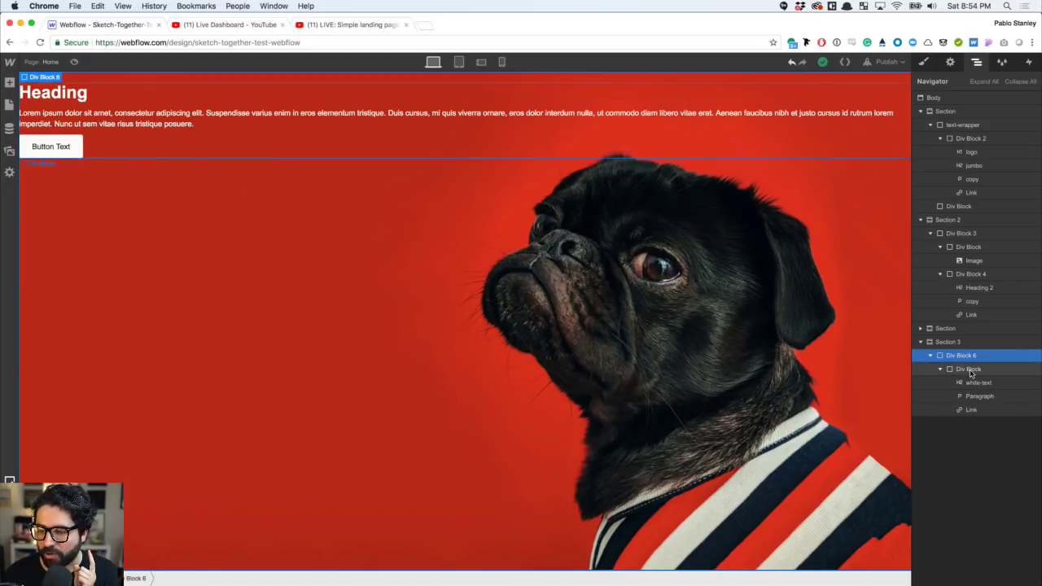
pyautogui.click(969, 369)
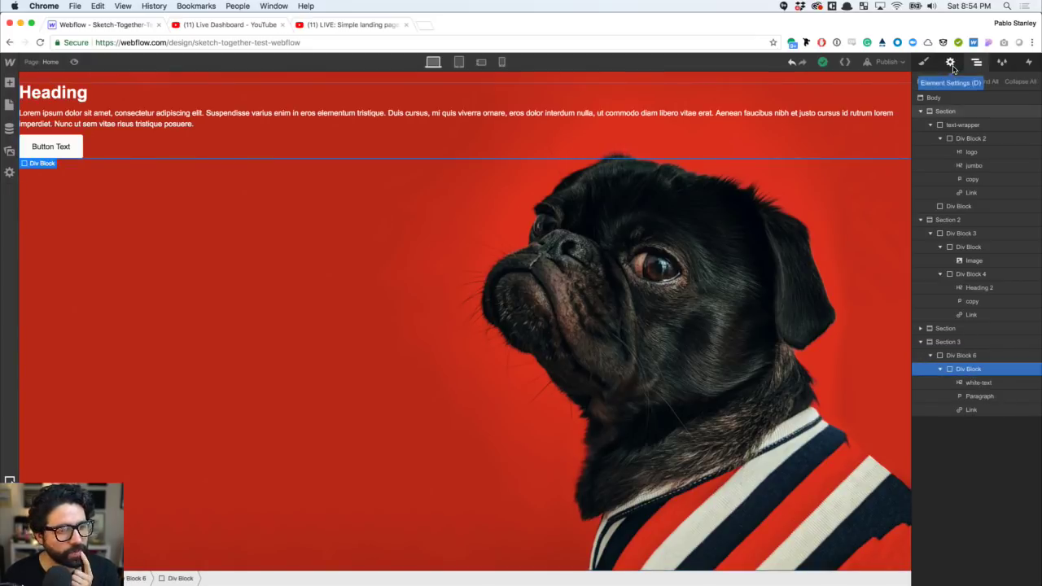
pyautogui.press('super+Tab')
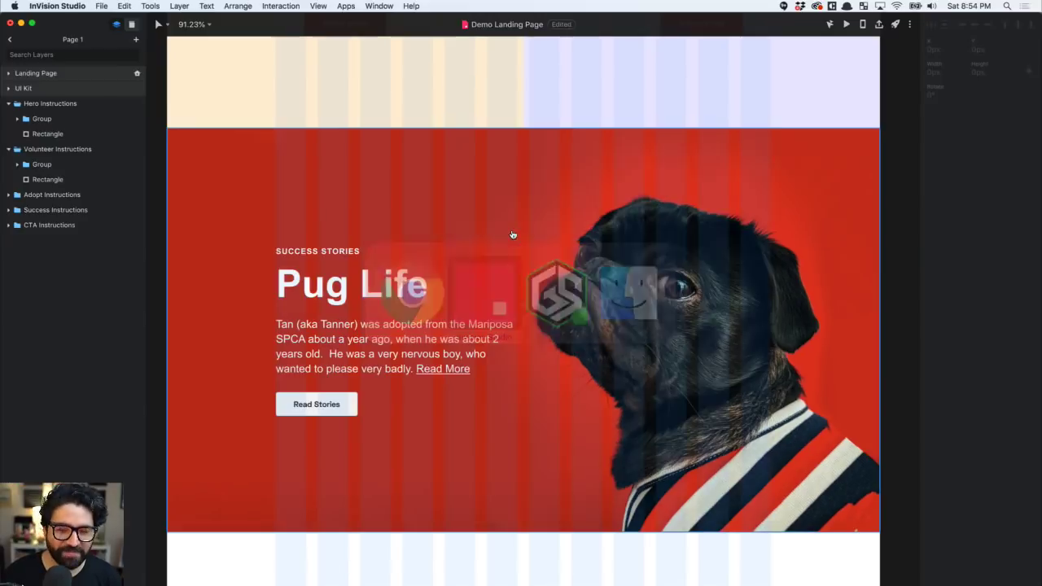
pyautogui.hscroll(-10, 456, 252)
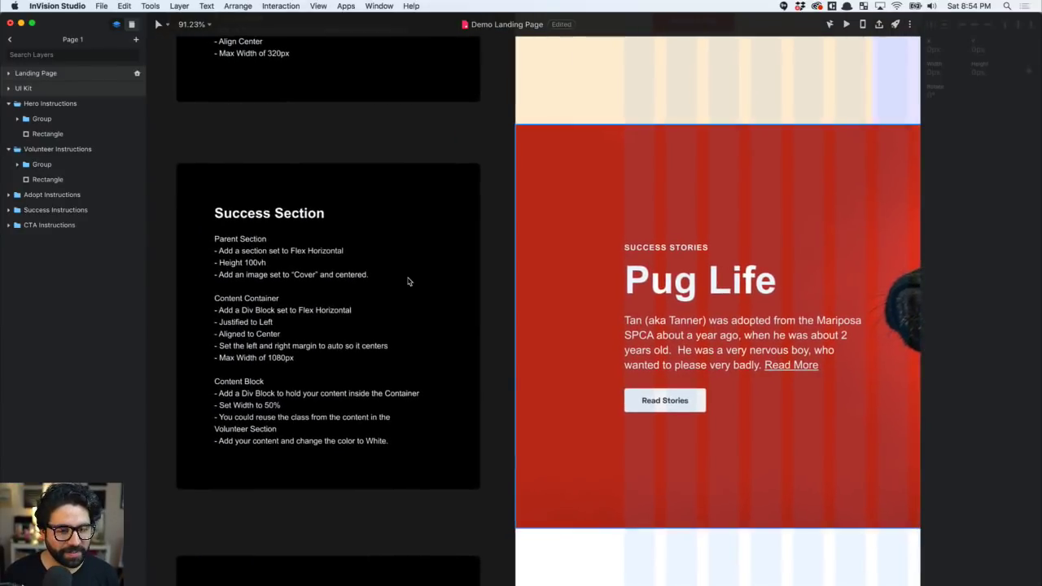
pyautogui.click(242, 261)
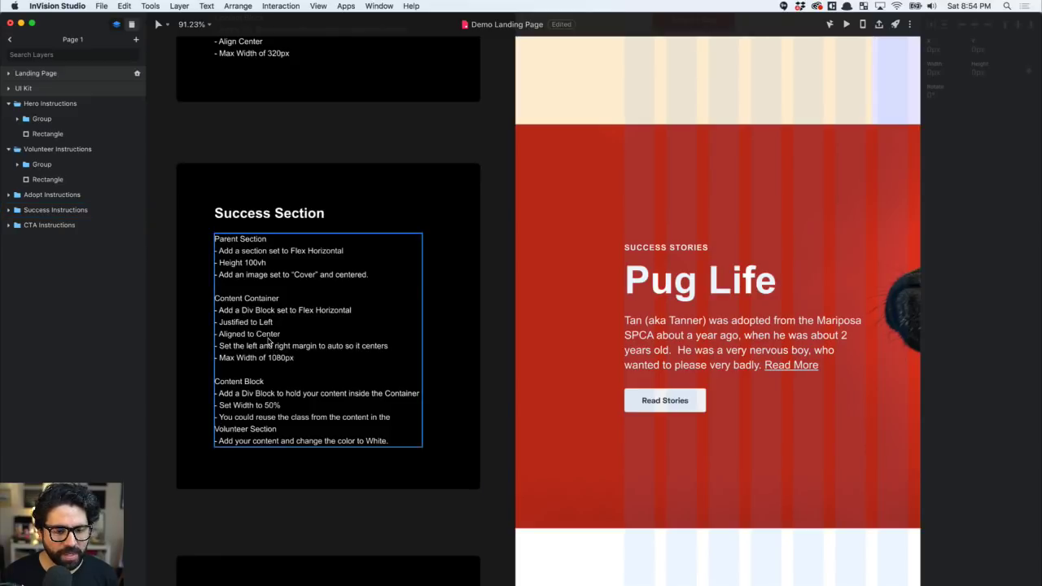
pyautogui.press('super+Tab')
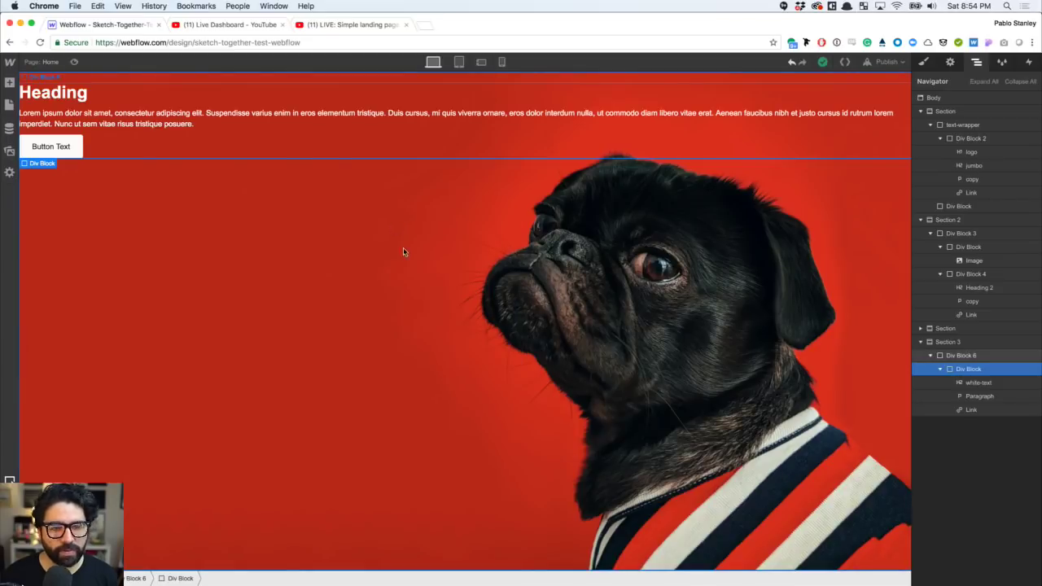
# - Set the maximum width of the success section's outer div block to 1080 px, as specified in the InVision Studio instructions
pyautogui.click(977, 356)
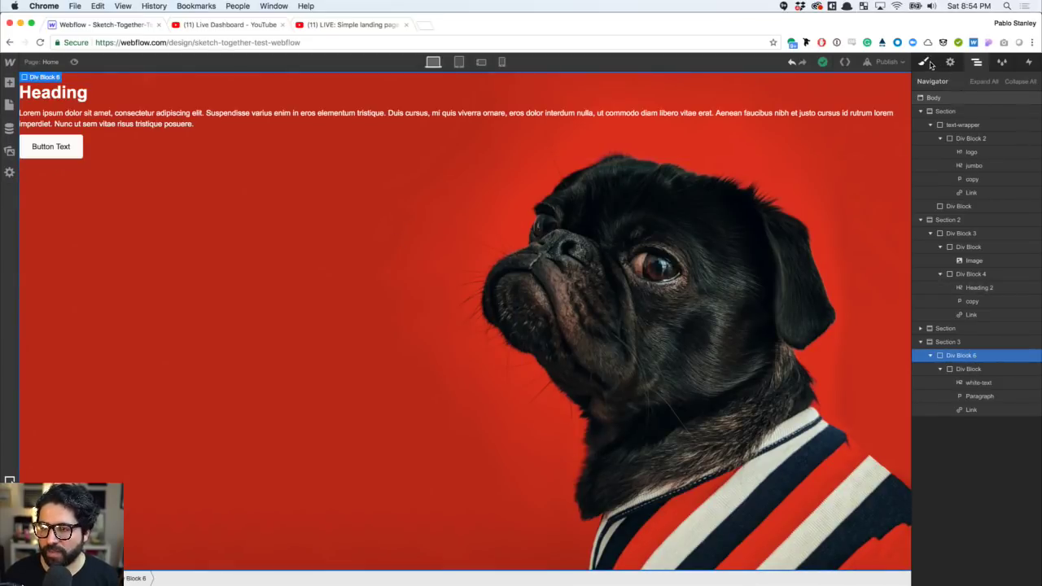
pyautogui.click(924, 62)
pyautogui.click(957, 357)
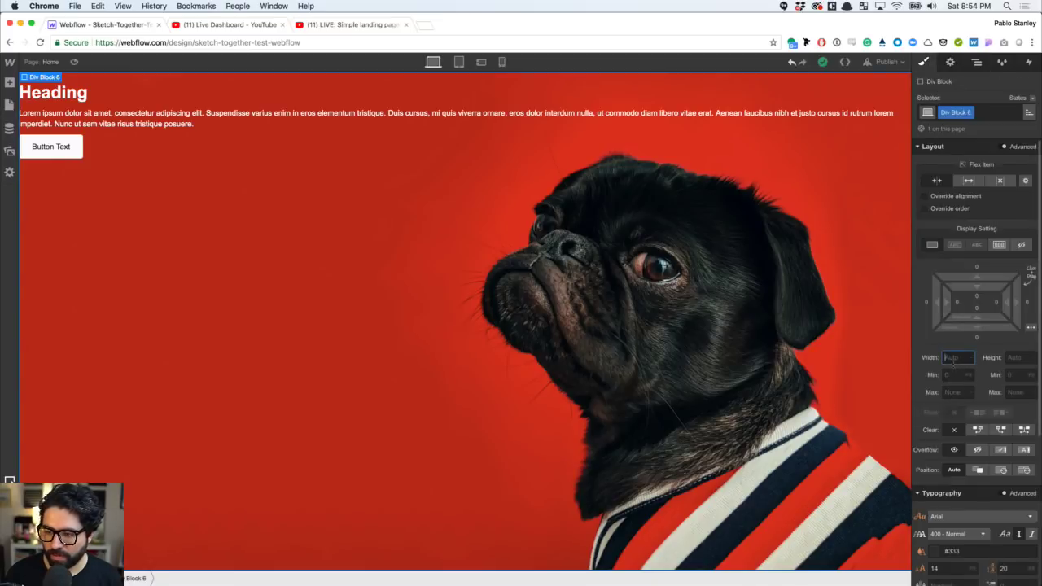
pyautogui.press('super+Tab')
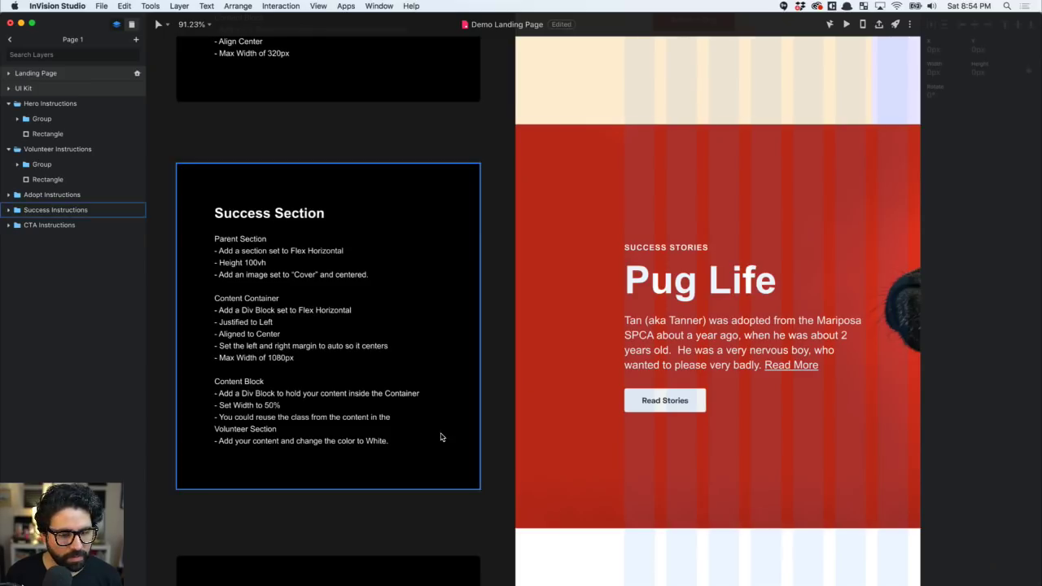
pyautogui.press('super+Tab')
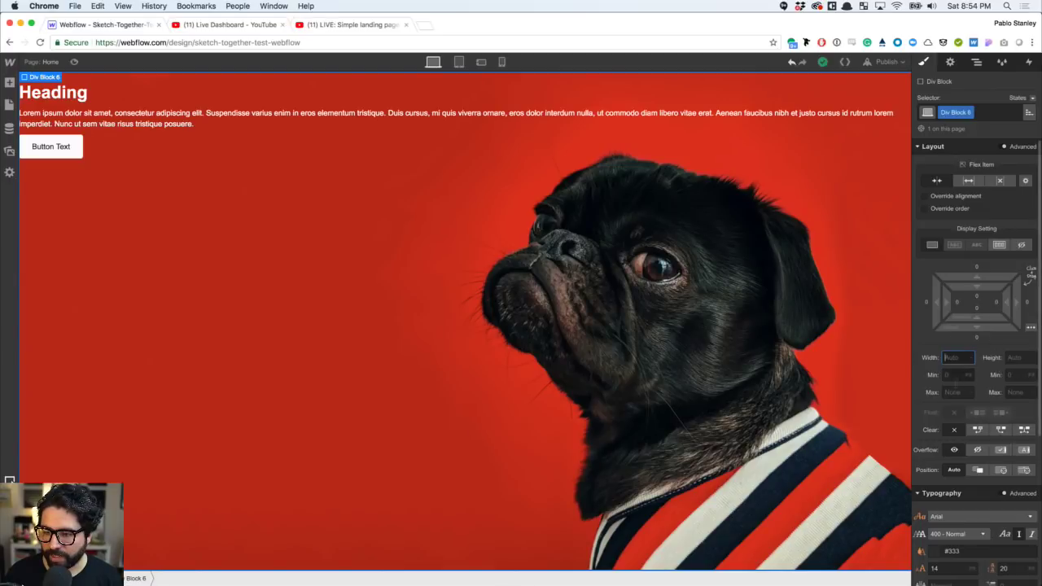
pyautogui.click(952, 391)
pyautogui.write('1083')
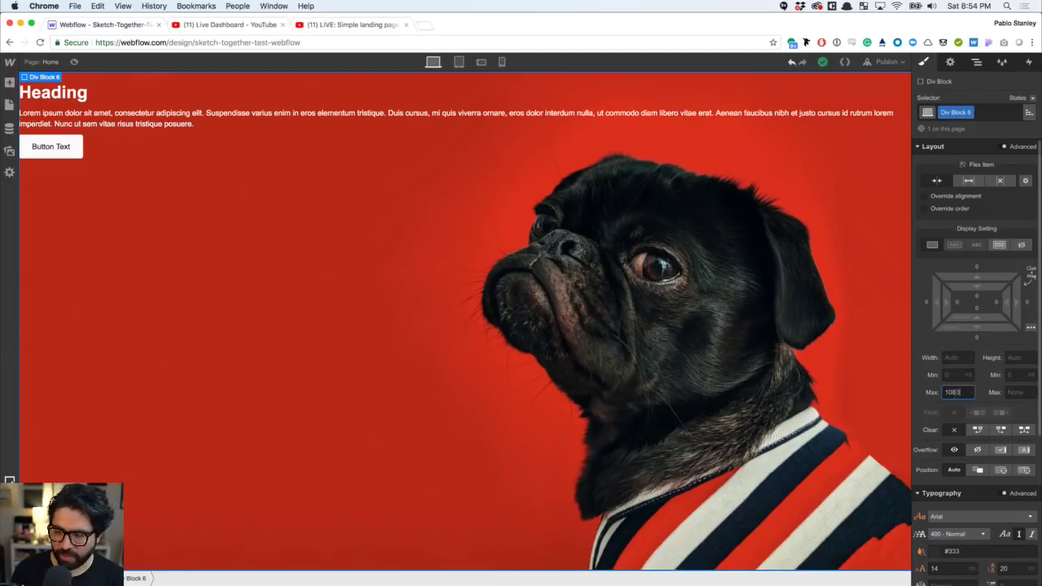
pyautogui.press('Return')
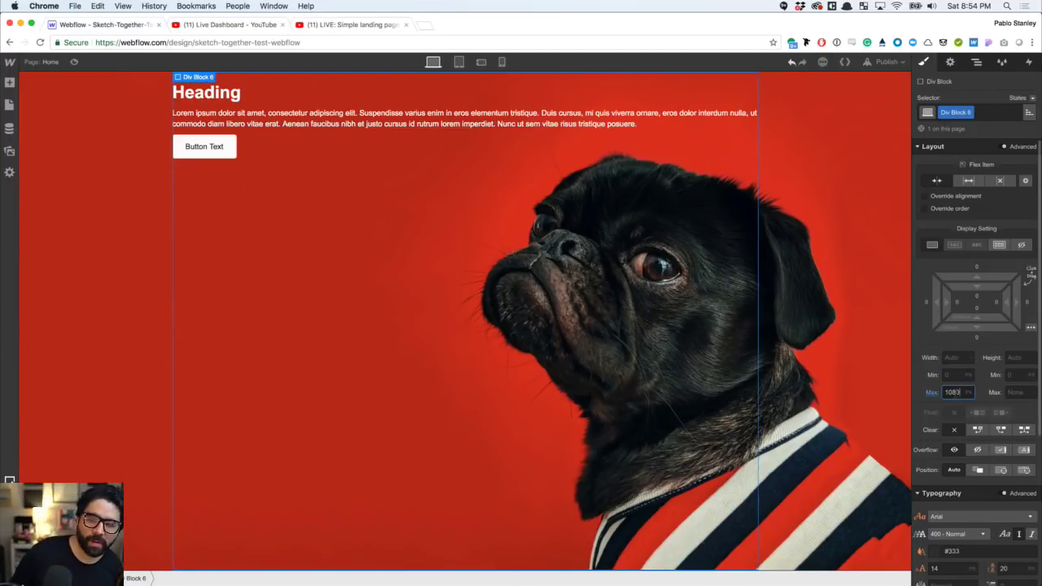
# - Set the width of the inner div block holding the heading, paragraph and button to 50%, following the InVision Studio instructions
pyautogui.click(976, 62)
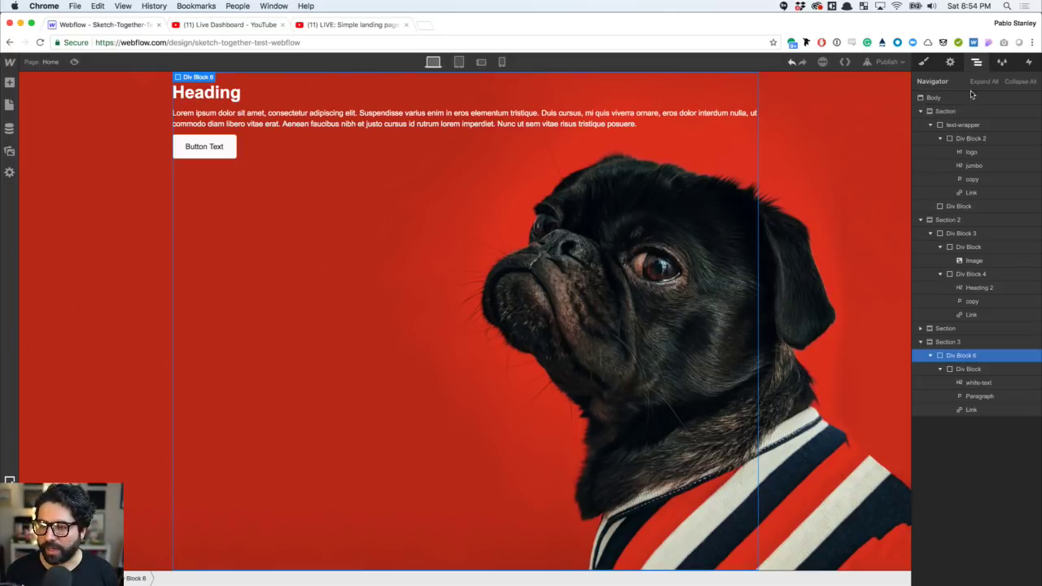
pyautogui.click(966, 370)
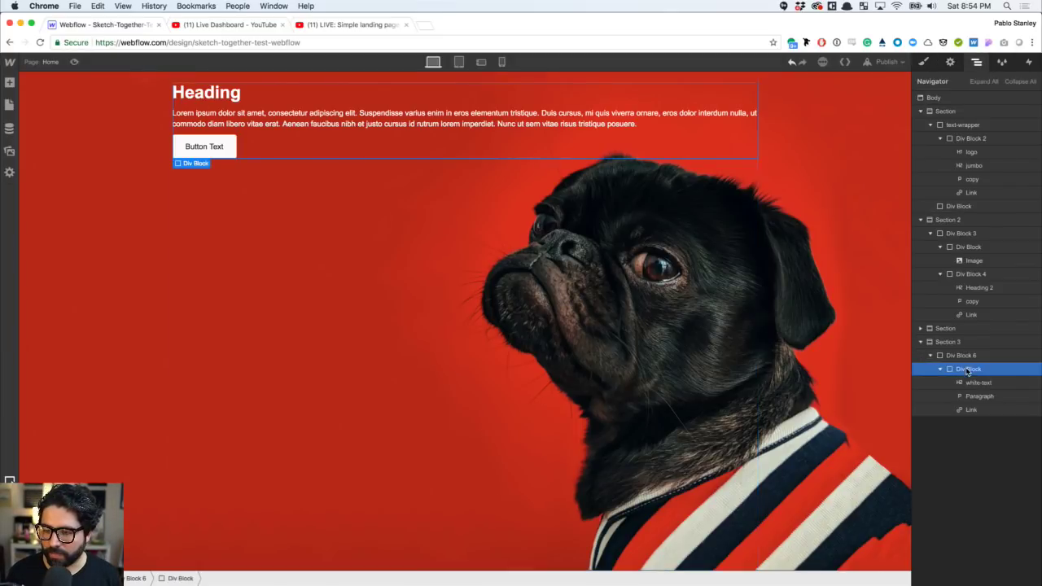
pyautogui.click(927, 62)
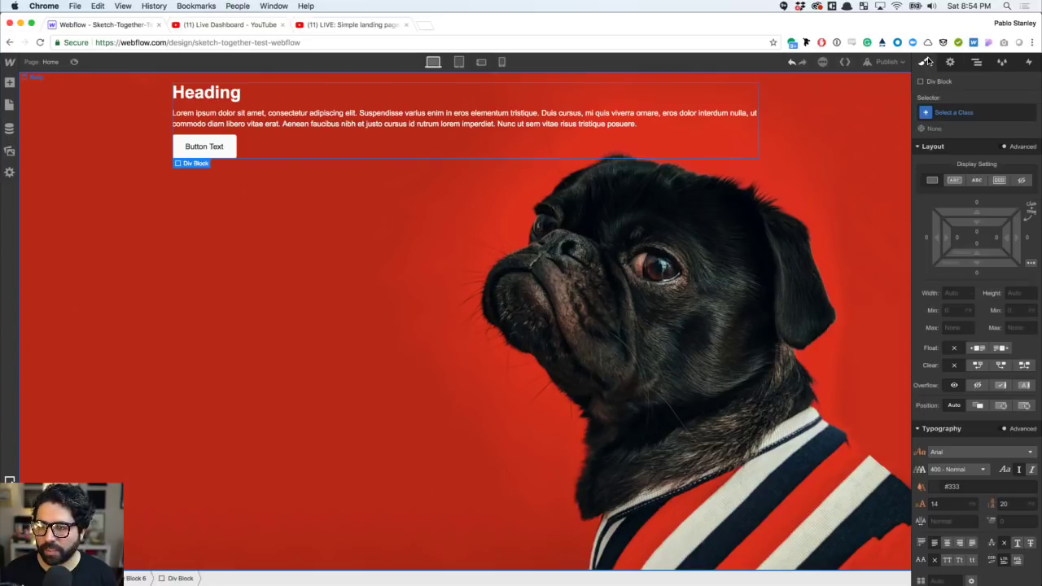
pyautogui.press('super+Tab')
pyautogui.click(364, 342)
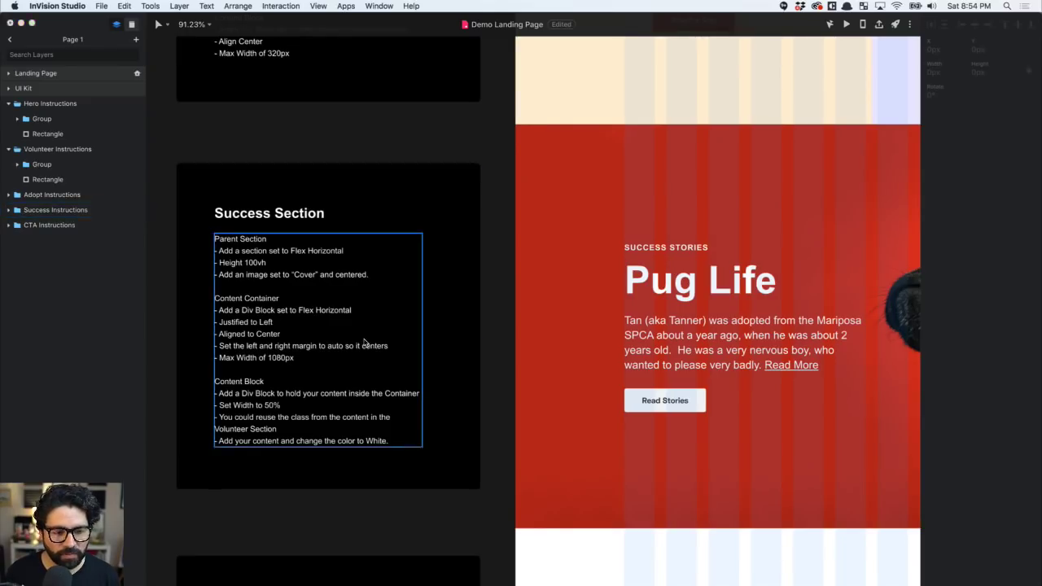
pyautogui.press('super+Tab')
pyautogui.click(952, 293)
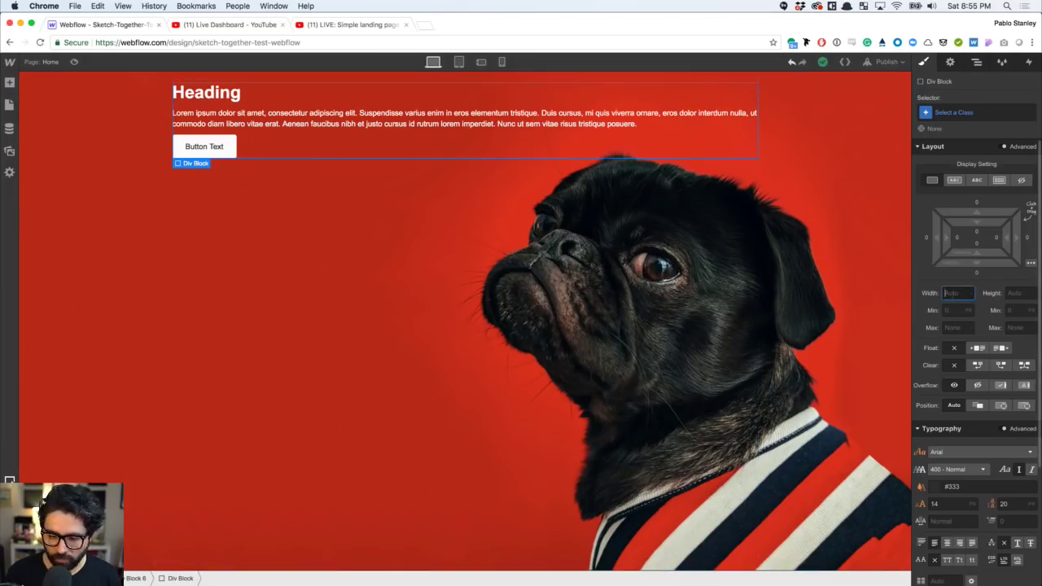
pyautogui.write('50%')
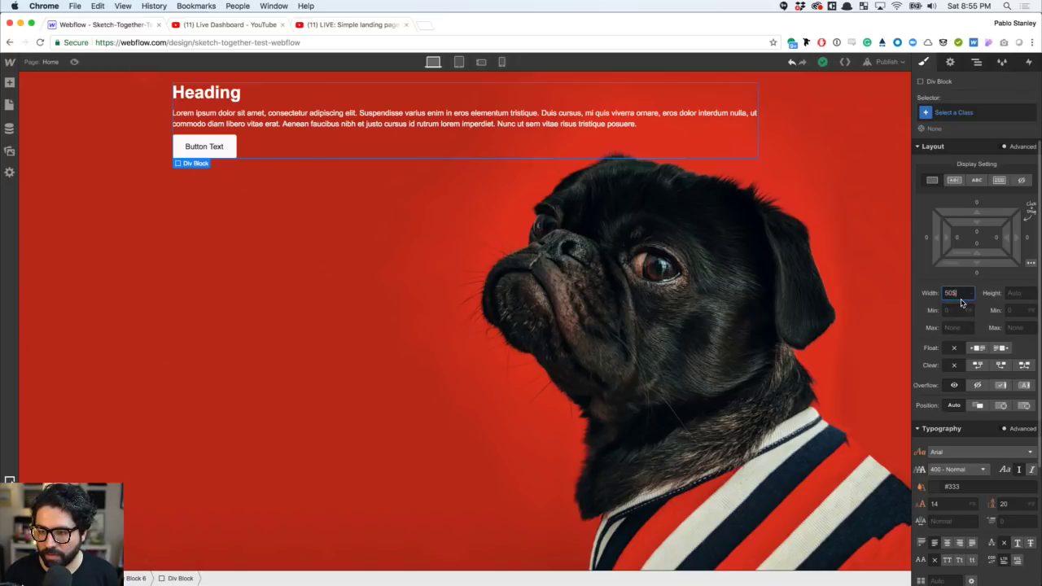
pyautogui.write('%')
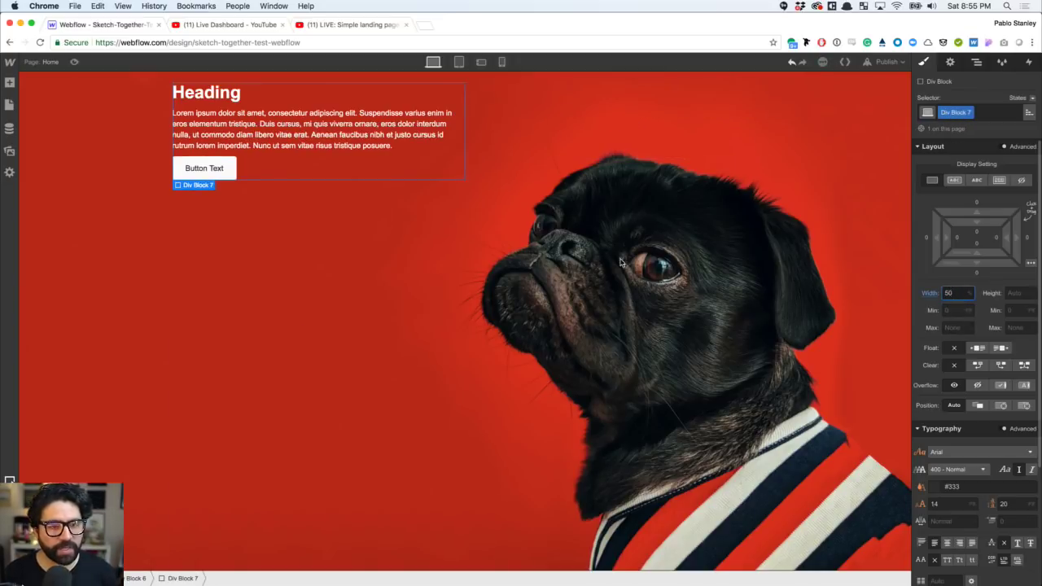
# - Set the outer div block of the success section to a horizontal flex layout with its children aligned to the vertical center
pyautogui.click(129, 268)
pyautogui.click(130, 267)
pyautogui.scroll(3, 208, 326)
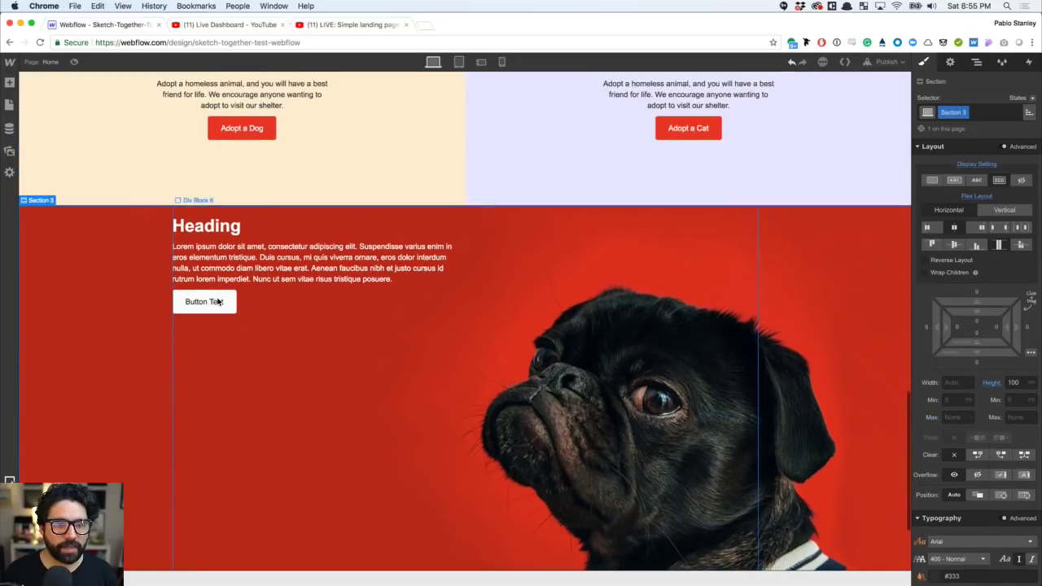
pyautogui.scroll(-3, 204, 348)
pyautogui.click(241, 351)
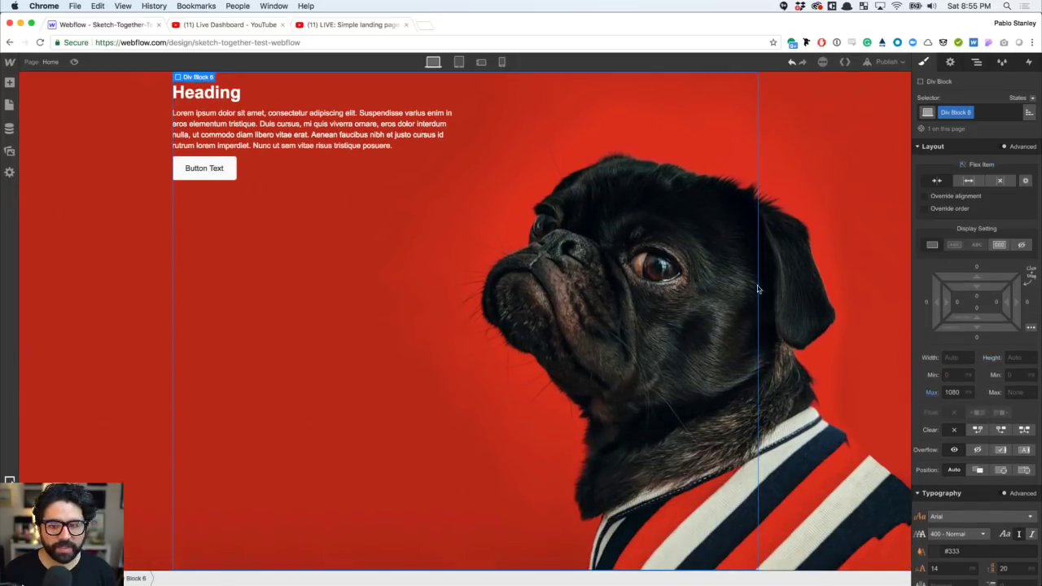
pyautogui.click(1000, 245)
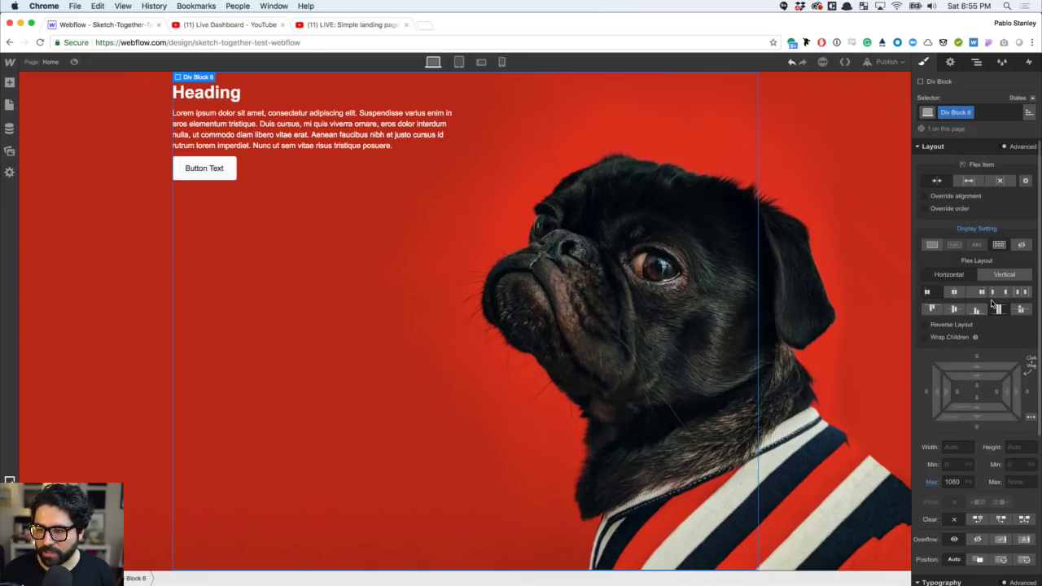
pyautogui.click(955, 311)
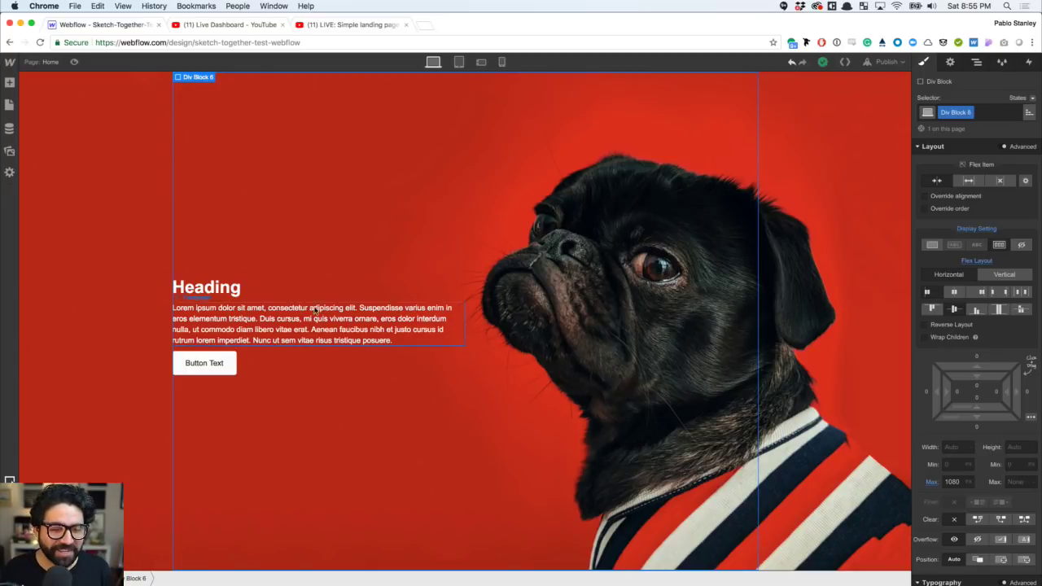
# - Replace the "white-text" class on the success section's paragraph with the existing "copy" class
pyautogui.click(314, 309)
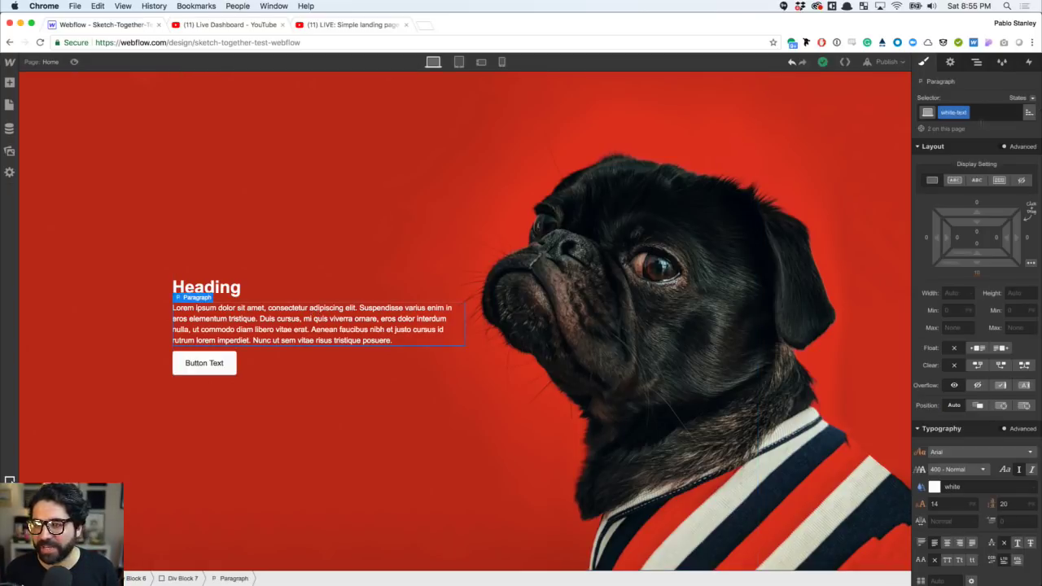
pyautogui.click(981, 115)
pyautogui.write('c')
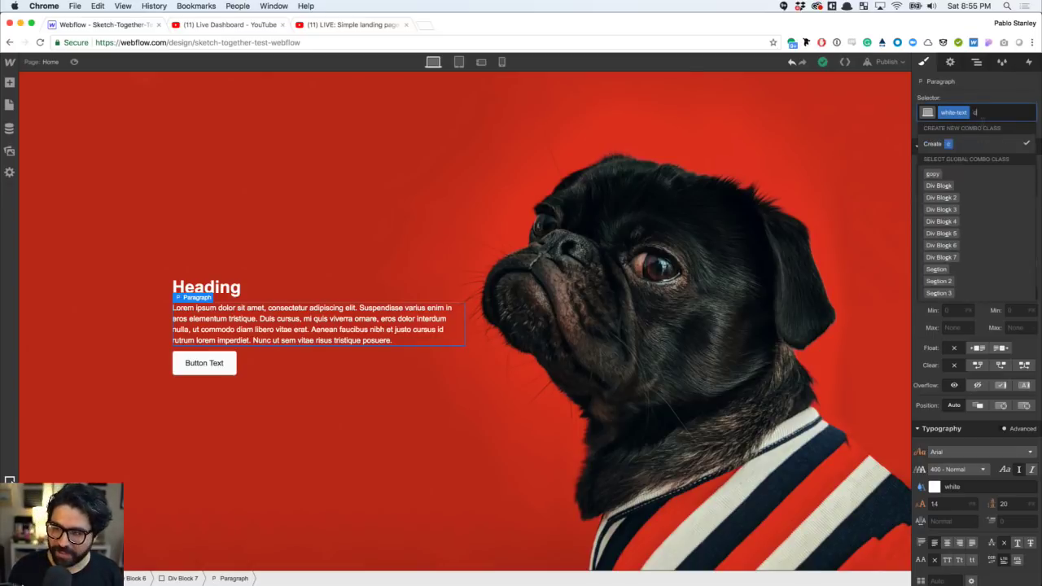
pyautogui.press('BackSpace')
pyautogui.press('BackSpace')
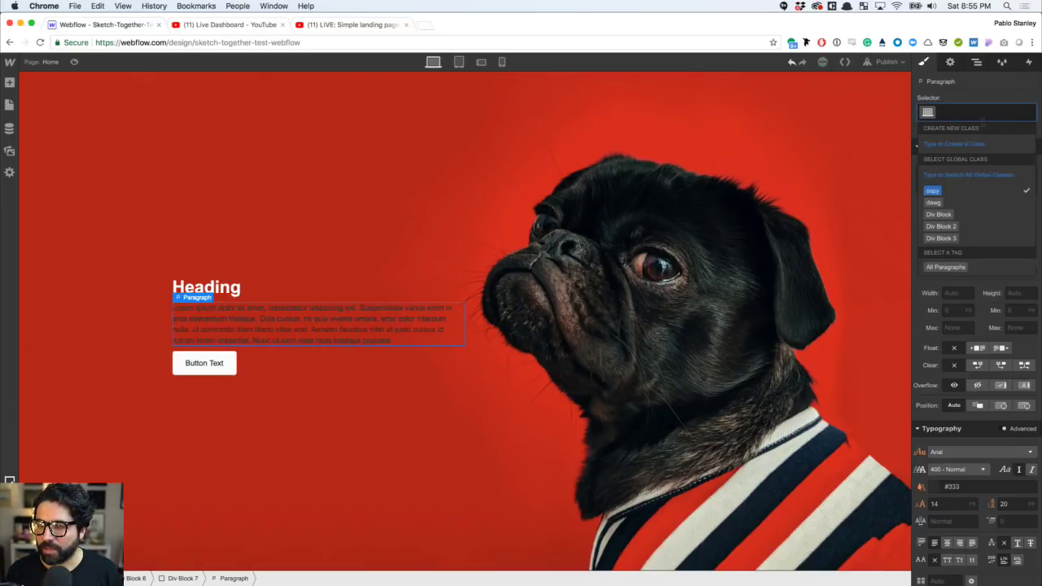
pyautogui.write('copy')
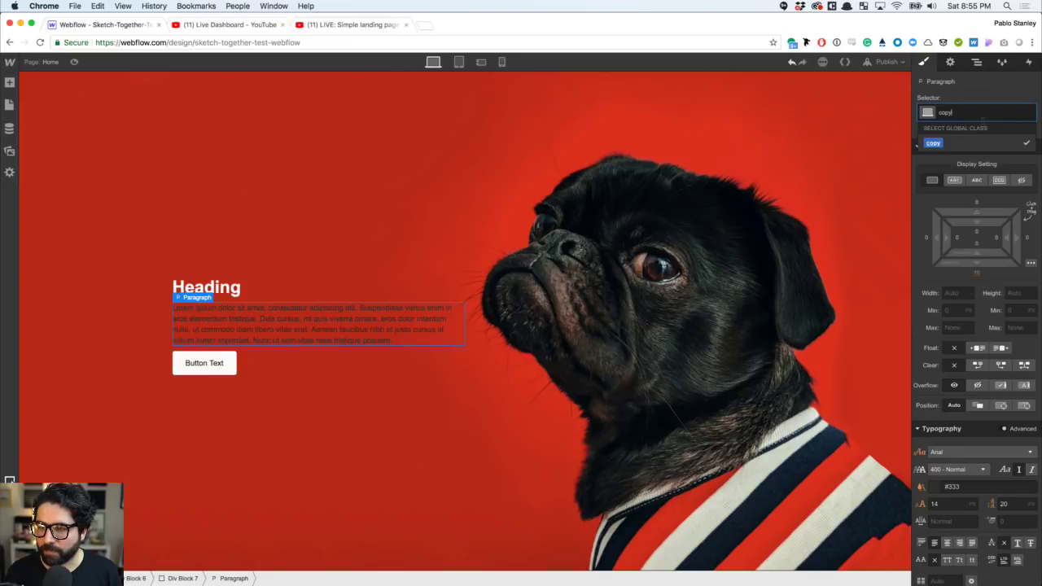
pyautogui.click(933, 143)
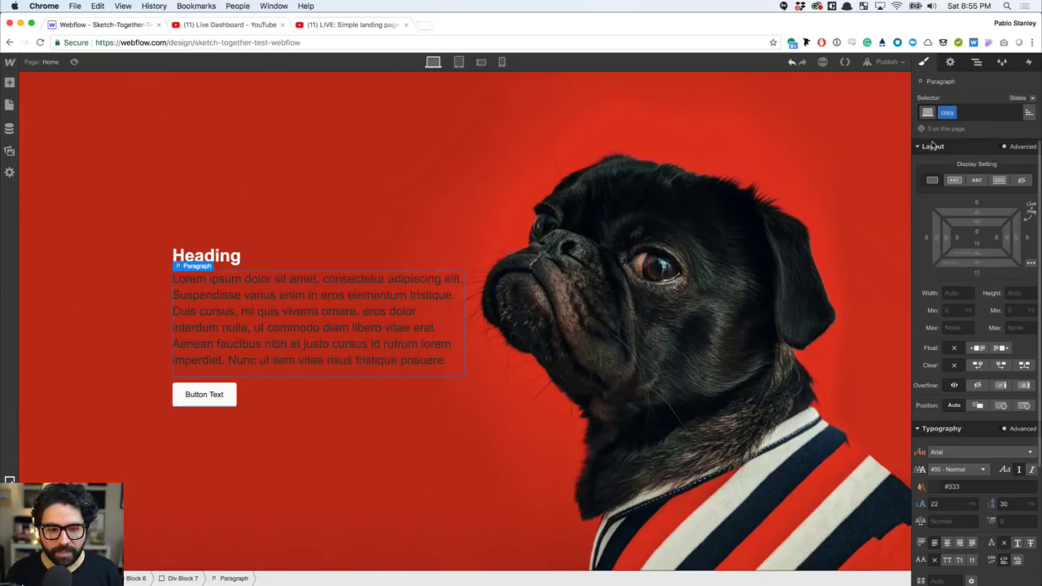
# - Add "white-text" as a combo class to the success section's paragraph alongside "copy"
pyautogui.click(980, 114)
pyautogui.write('whi')
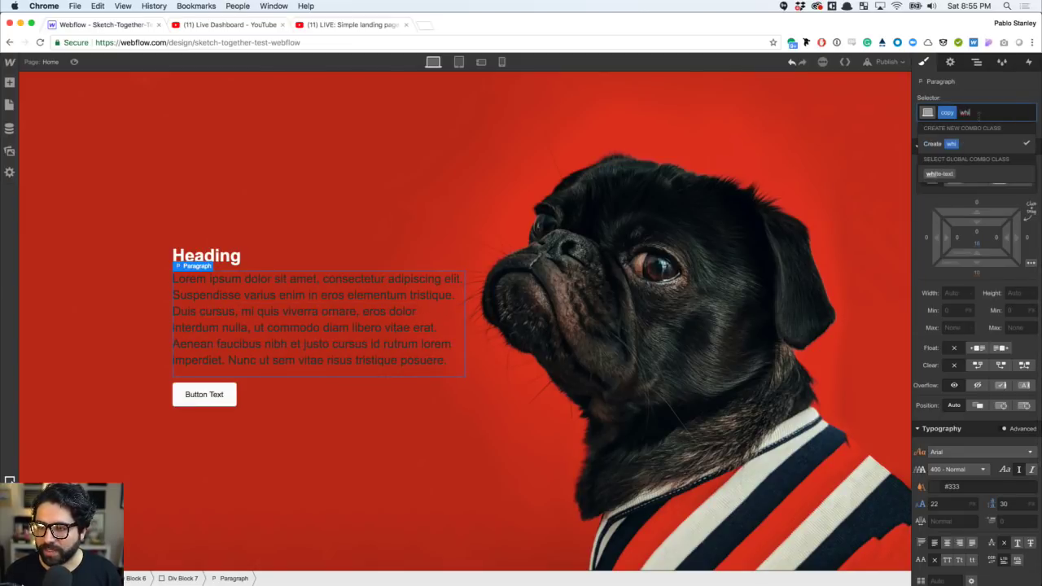
pyautogui.press('Return')
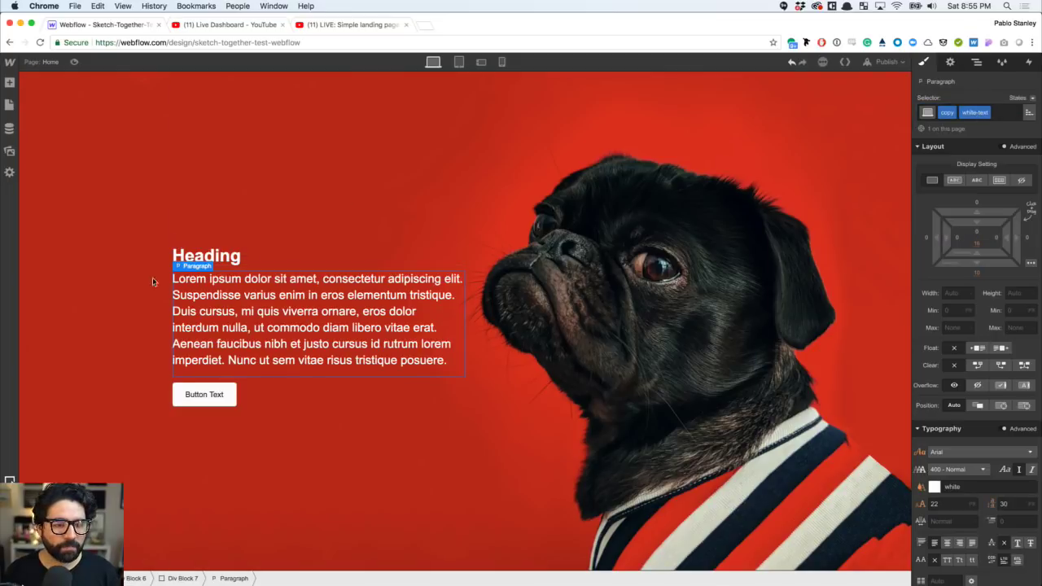
pyautogui.click(137, 298)
pyautogui.click(250, 298)
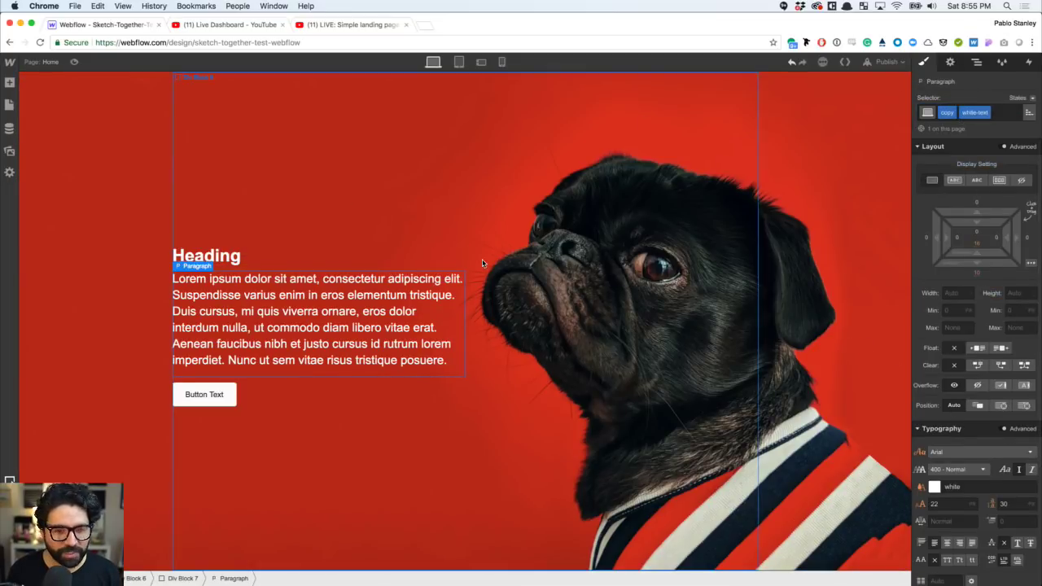
# - Compare the typography of the hero section's "copy" paragraph with that of the success section's paragraph
pyautogui.scroll(10, 481, 259)
pyautogui.click(217, 368)
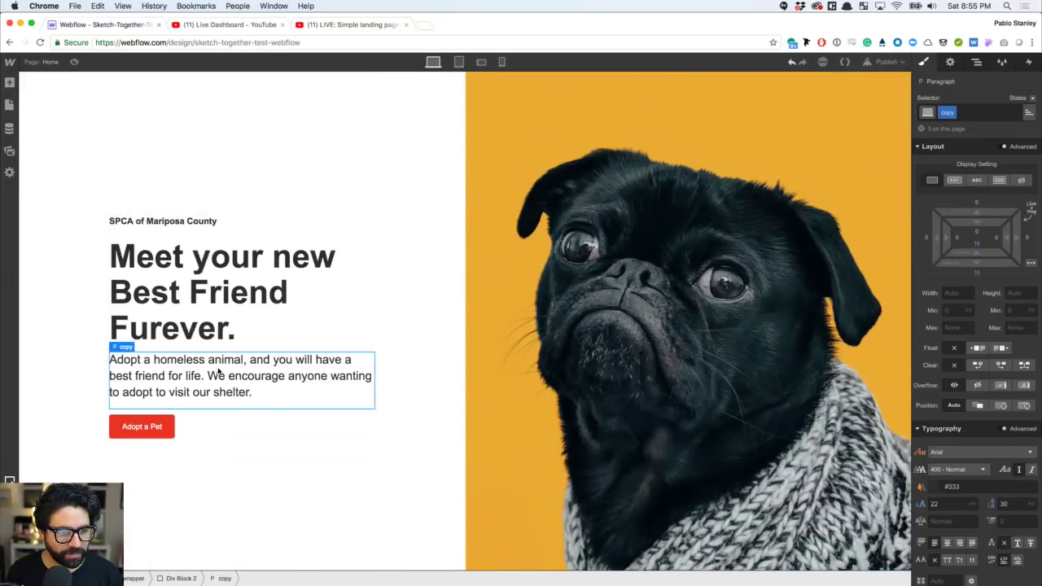
pyautogui.scroll(-5, 954, 259)
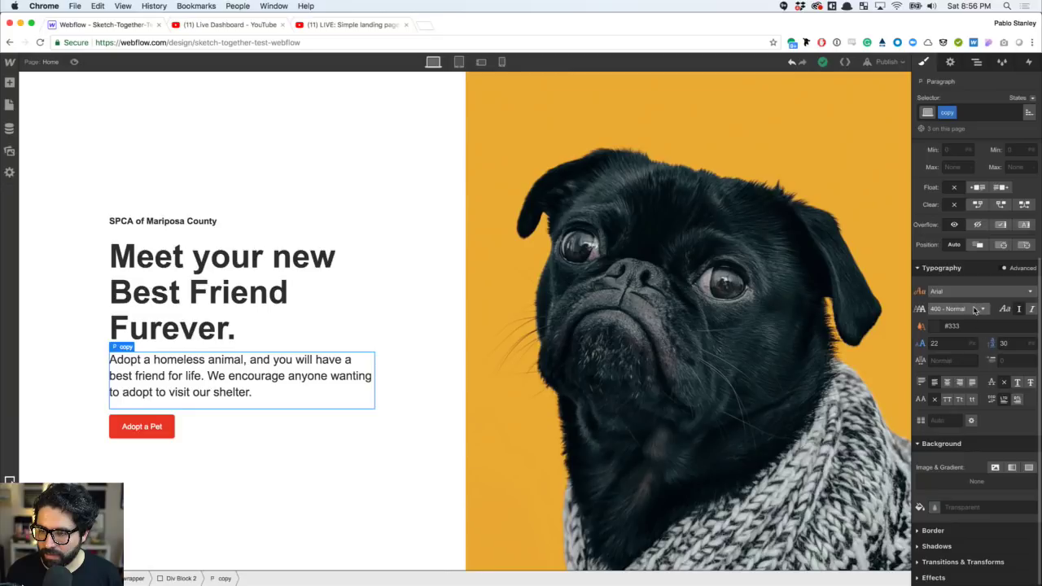
pyautogui.scroll(-10, 437, 331)
pyautogui.scroll(-10, 437, 330)
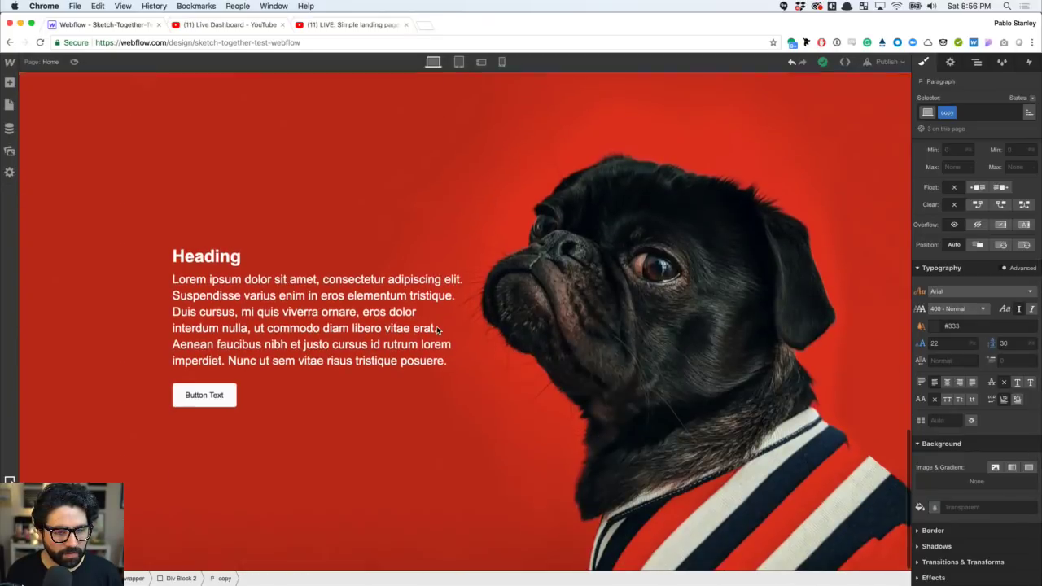
pyautogui.click(347, 318)
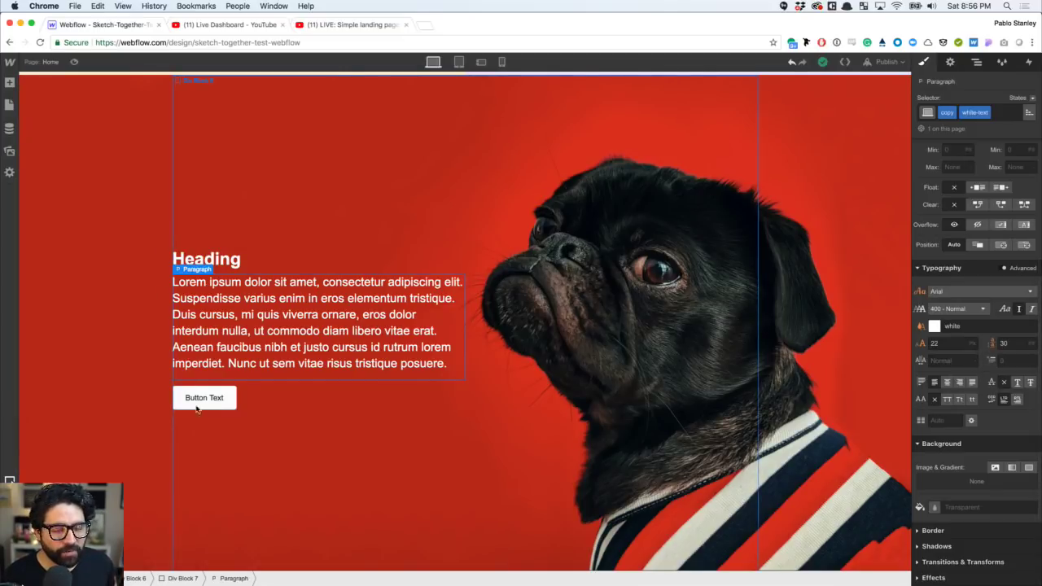
# - Copy the "Pug Life" headline from the InVision Studio design and replace the success section's heading text with it in Webflow
pyautogui.press('super+Tab')
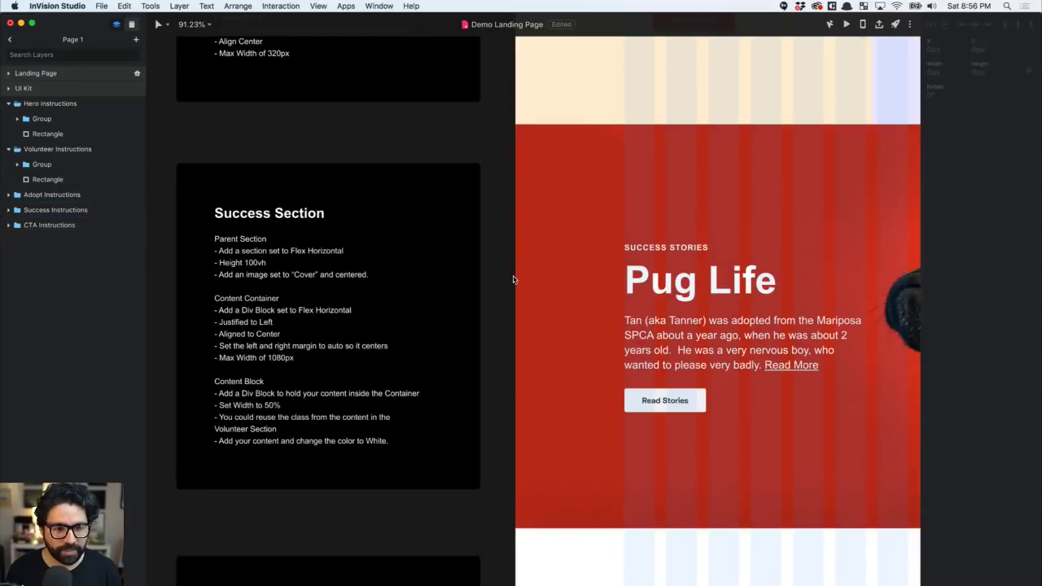
pyautogui.click(683, 290)
pyautogui.doubleClick(682, 291)
pyautogui.press('super+c')
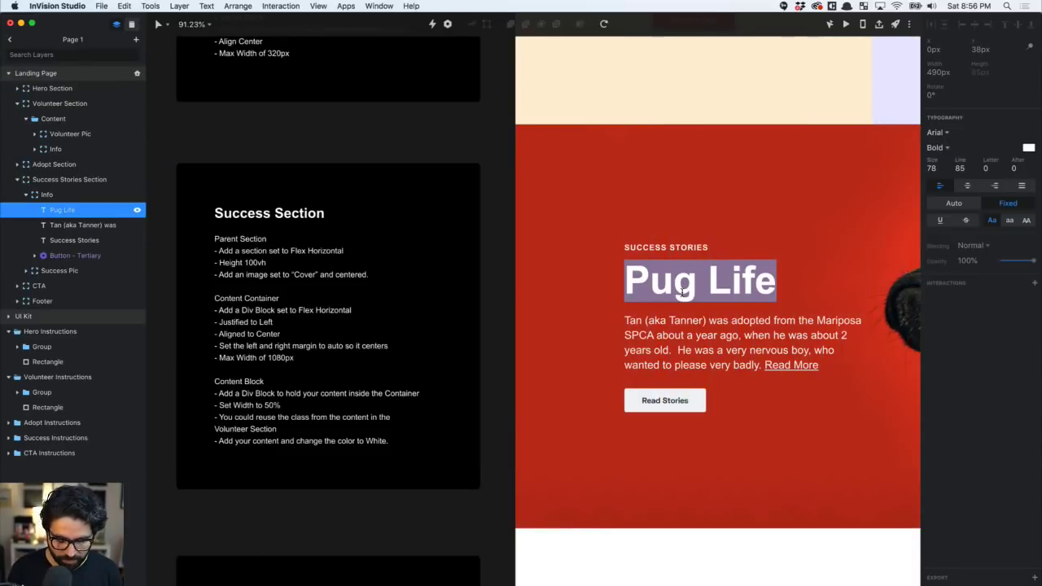
pyautogui.press('super+Tab')
pyautogui.click(217, 264)
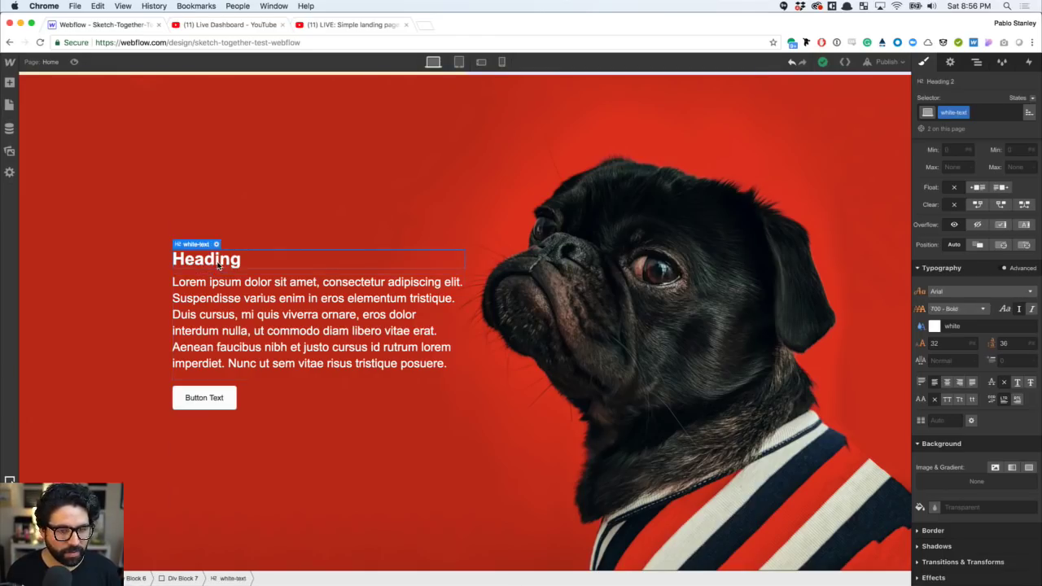
pyautogui.doubleClick(218, 266)
pyautogui.press('super+a')
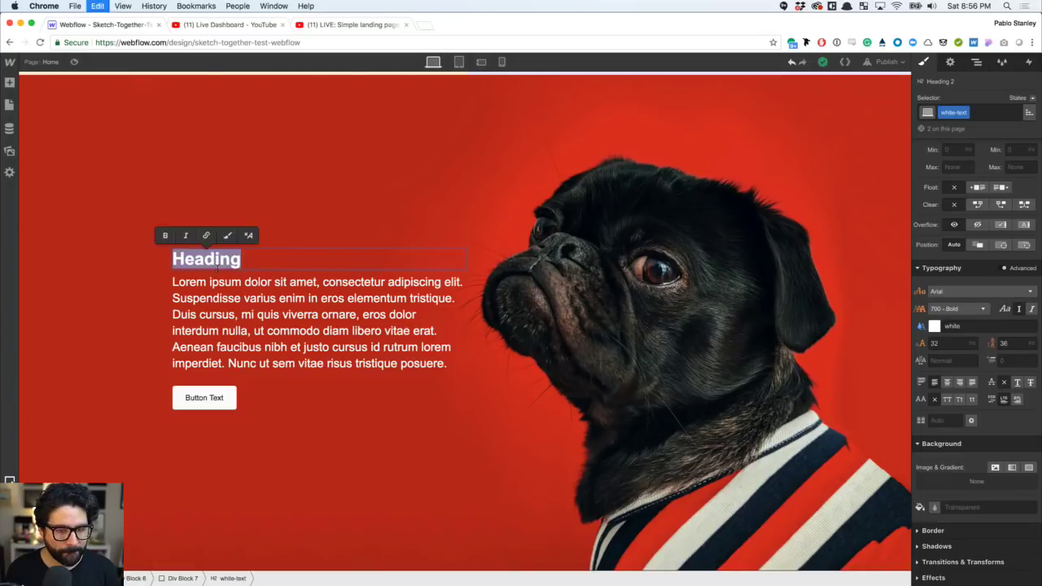
pyautogui.press('super+v')
# - Replace the "white-text" class on the "Pug Life" heading with the existing "jumbo" class
pyautogui.click(991, 114)
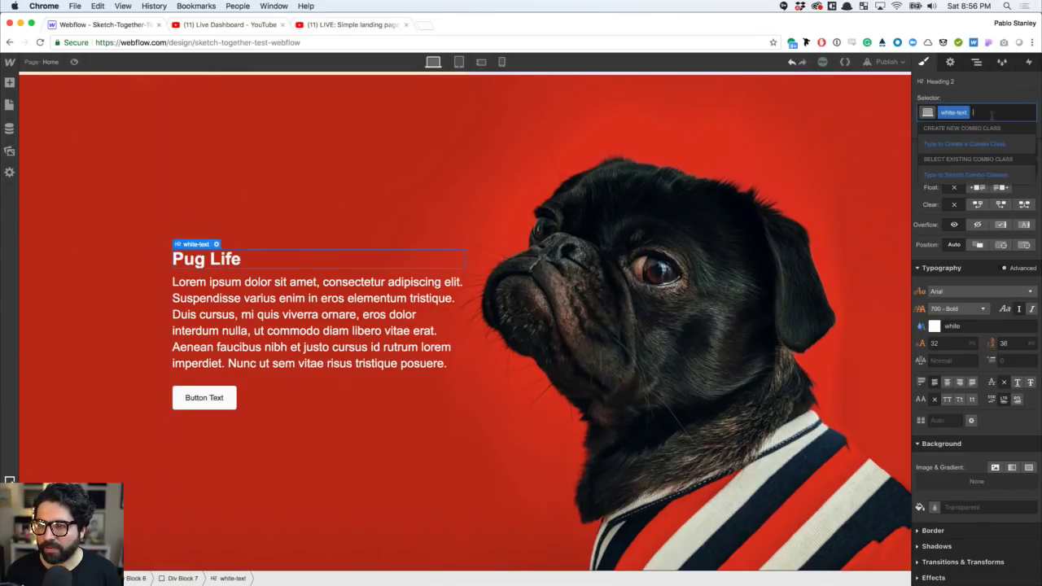
pyautogui.press('BackSpace')
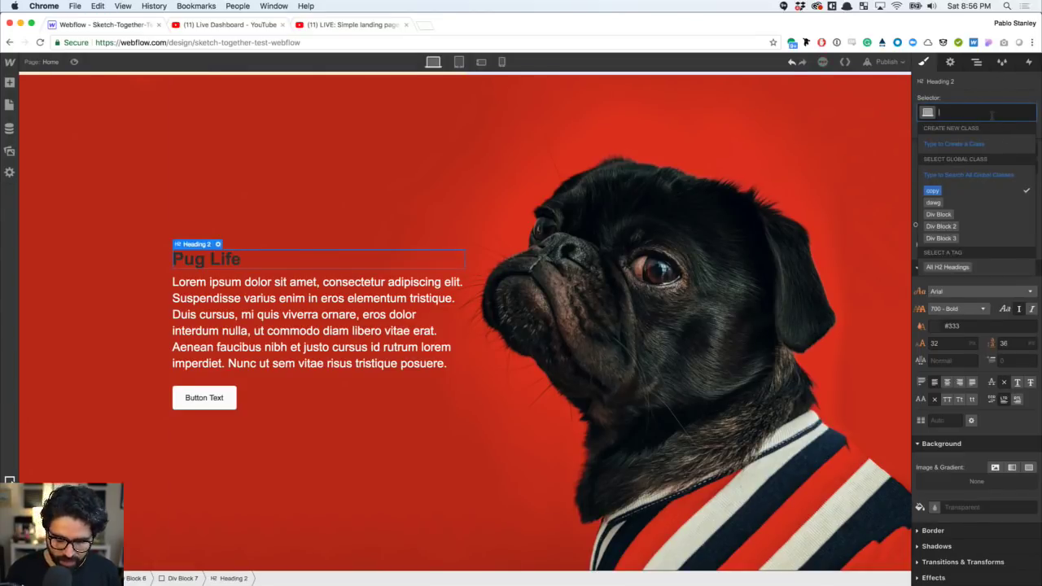
pyautogui.write('jum')
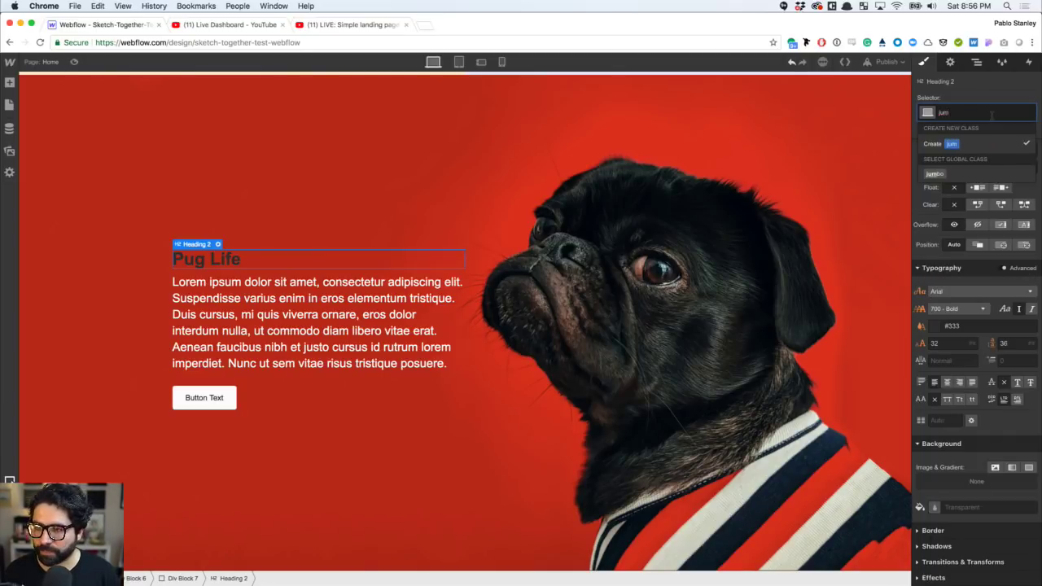
pyautogui.press('Down')
pyautogui.press('Return')
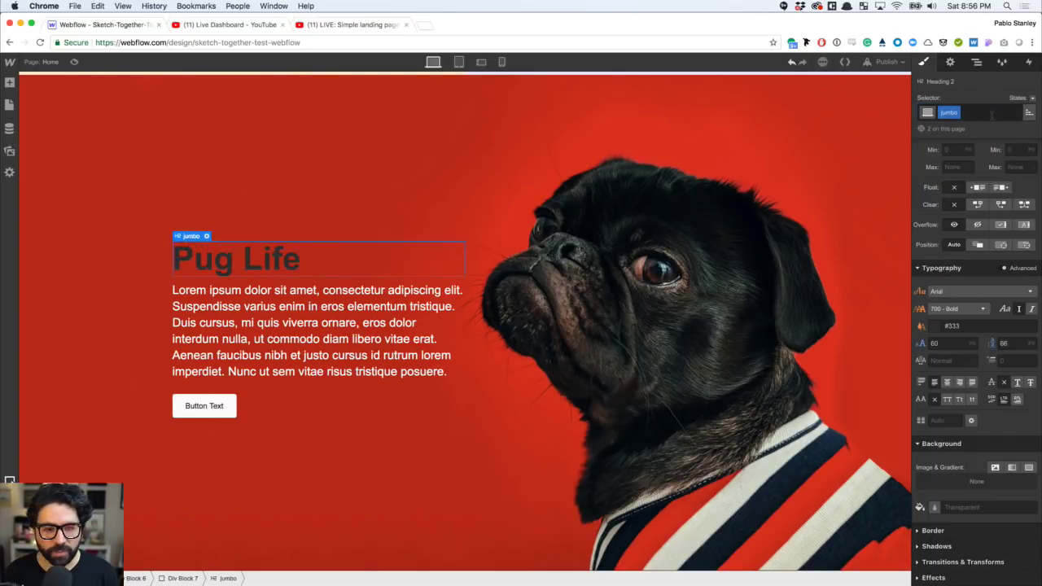
# - Add the existing "white-text" class as a combo class to the "Pug Life" heading alongside "jumbo"
pyautogui.click(981, 114)
pyautogui.write('white')
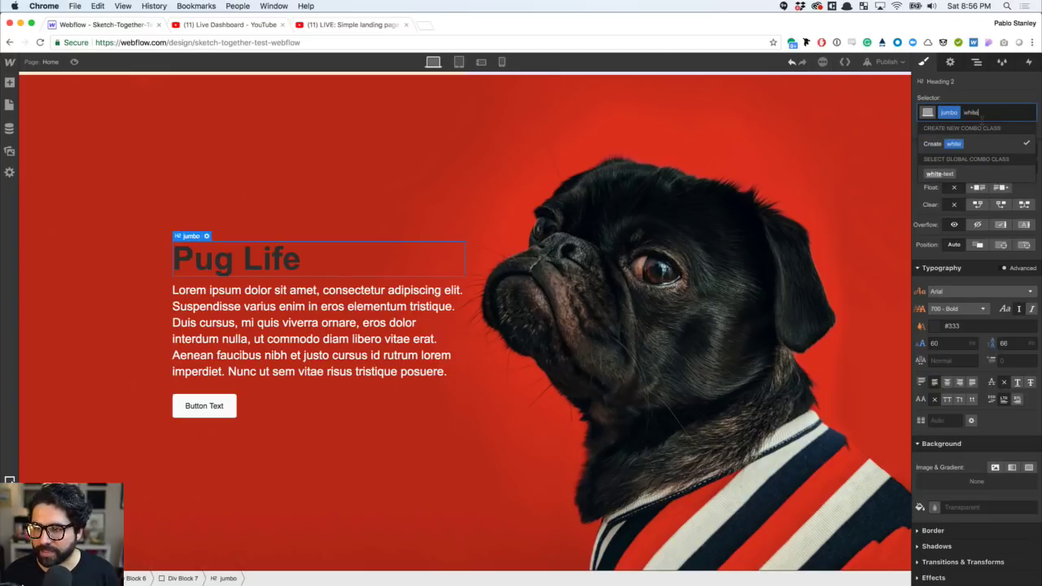
pyautogui.press('Down')
pyautogui.press('Return')
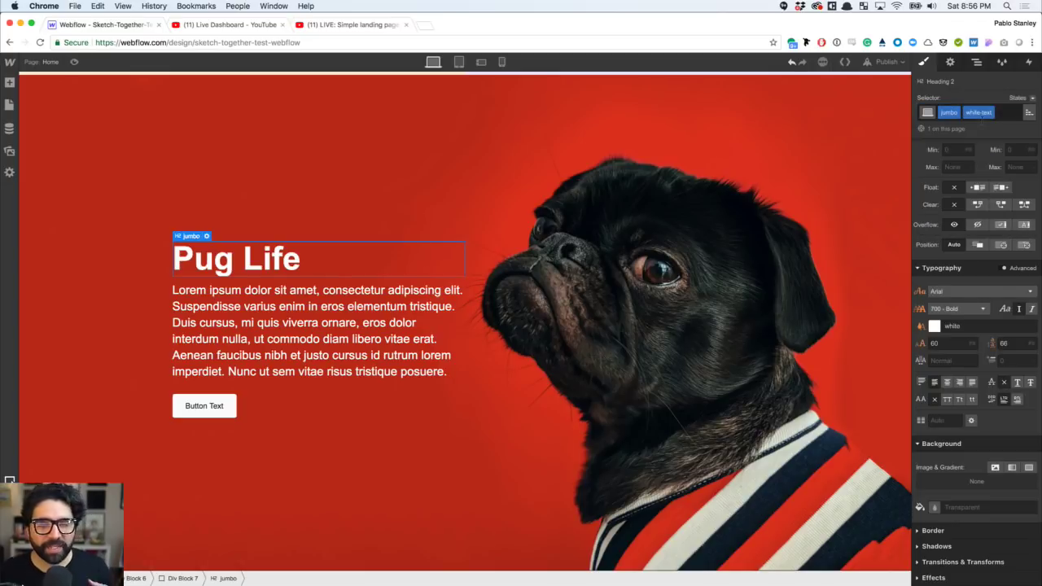
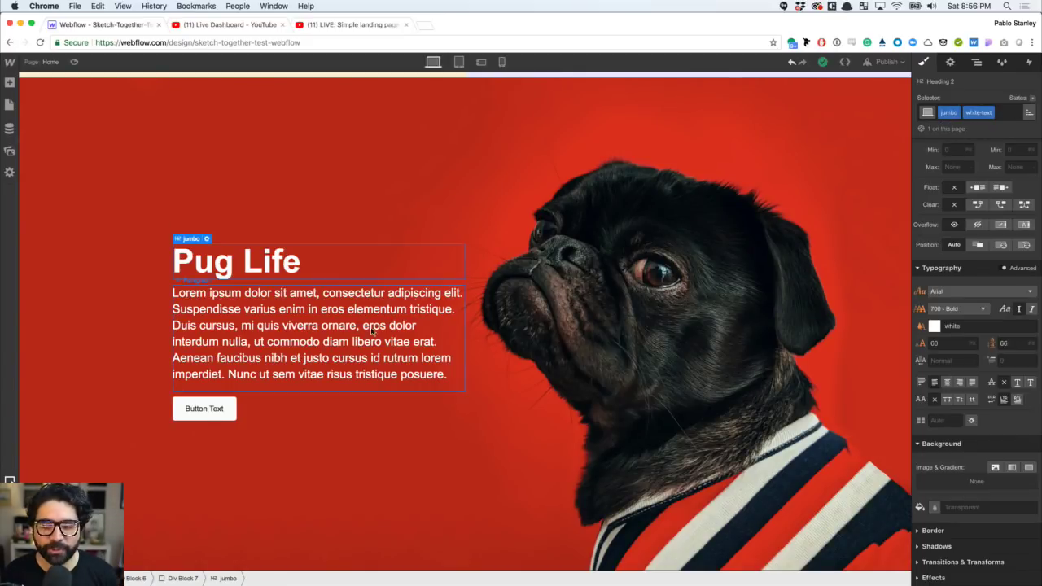
# - Add a new Section element directly inside the Body, below the success section
pyautogui.scroll(-1, 407, 321)
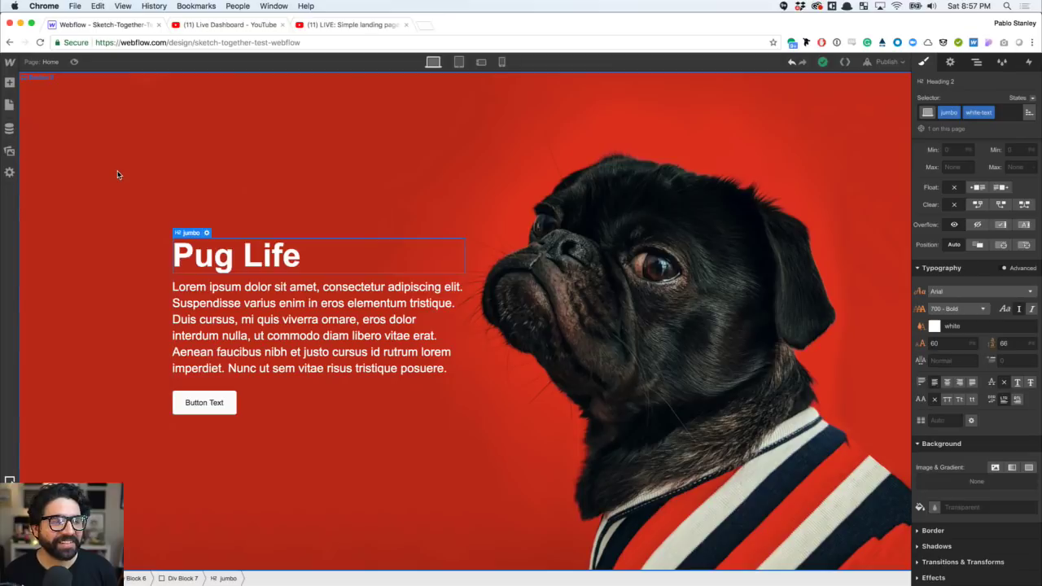
pyautogui.click(10, 83)
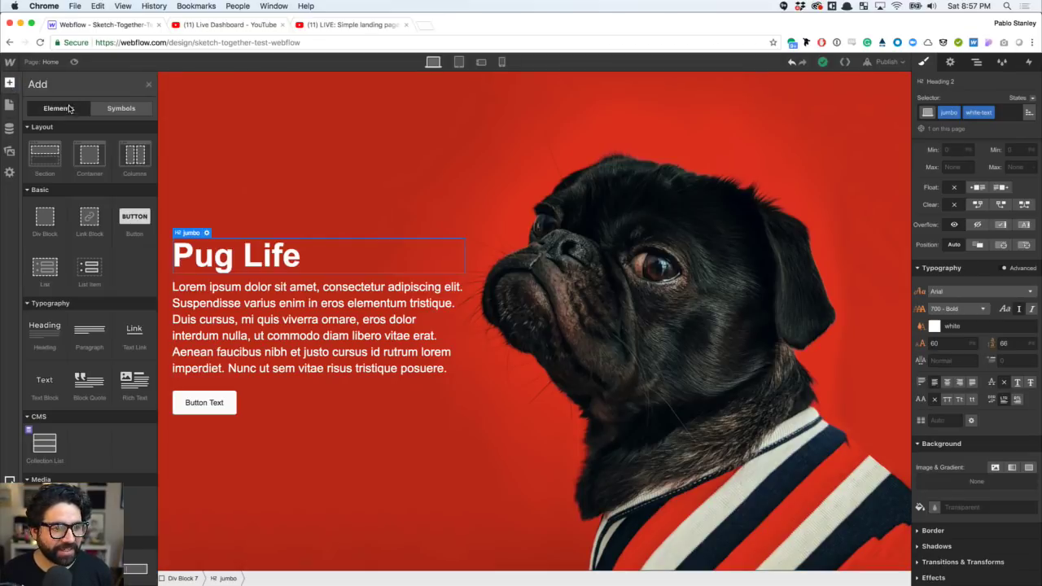
pyautogui.click(977, 64)
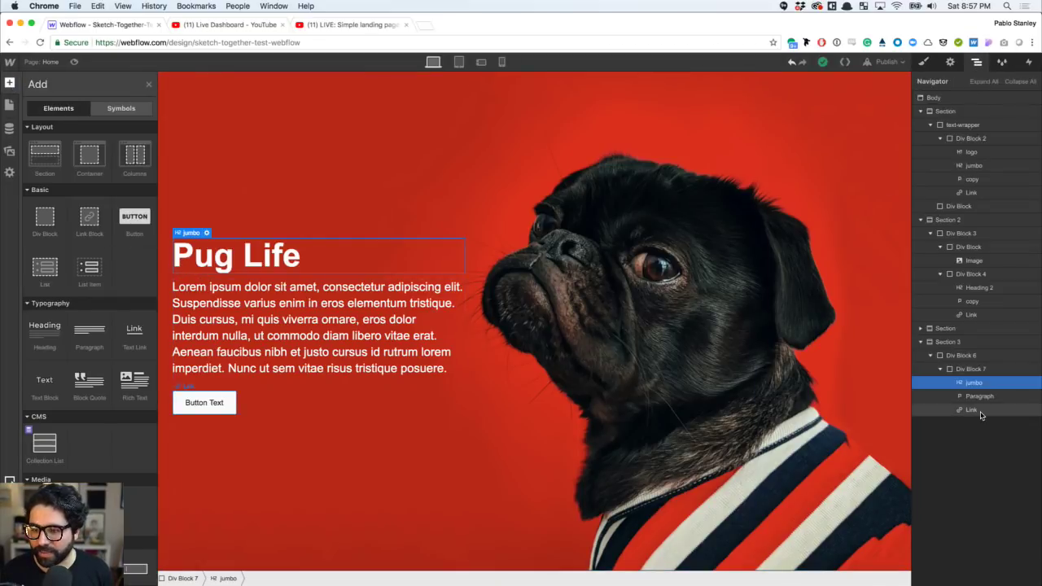
pyautogui.click(947, 342)
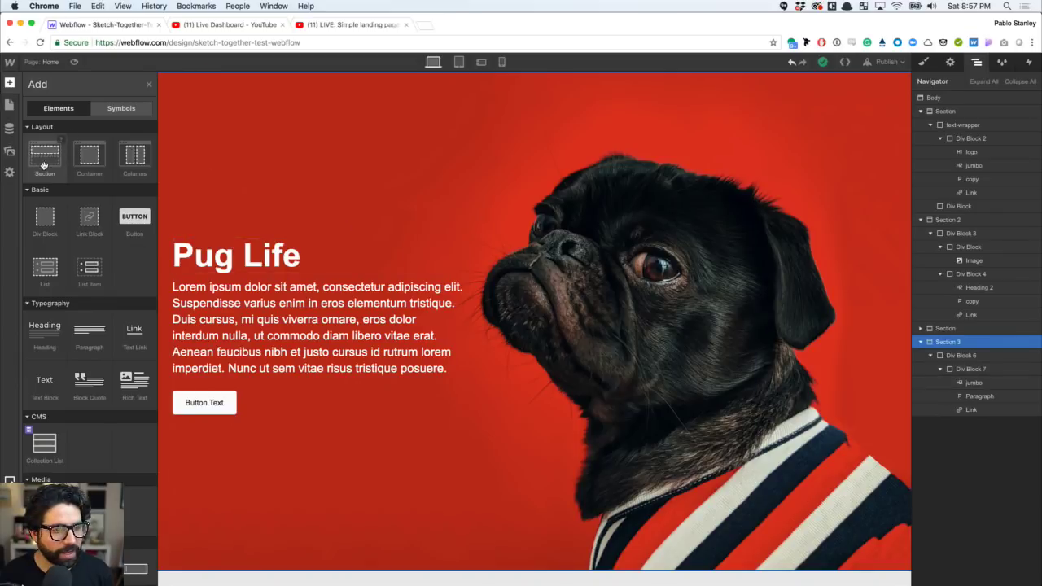
pyautogui.click(940, 97)
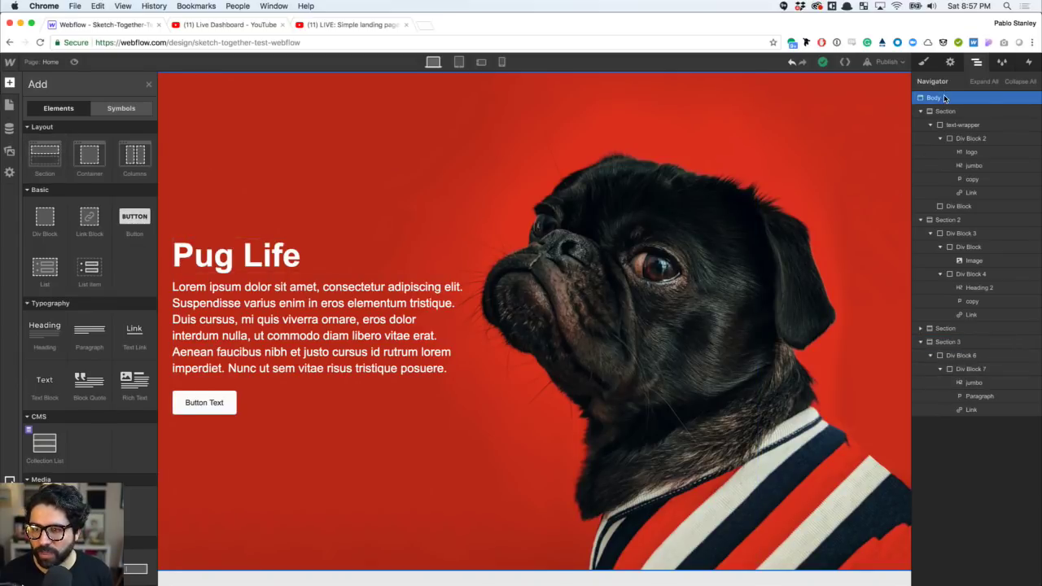
pyautogui.click(50, 169)
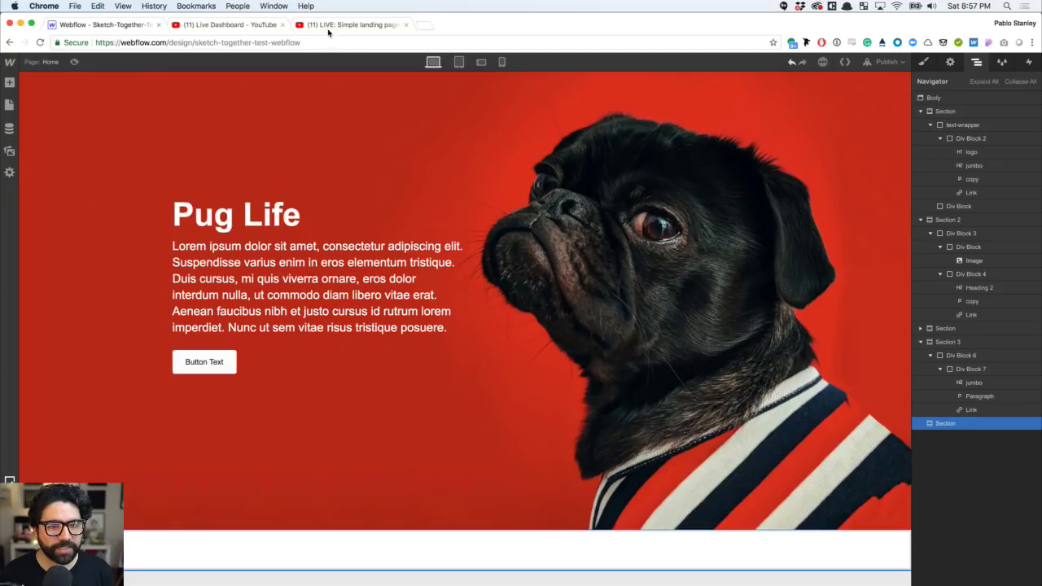
# - Read the recent viewer messages in the YouTube live stream's chat
pyautogui.click(326, 26)
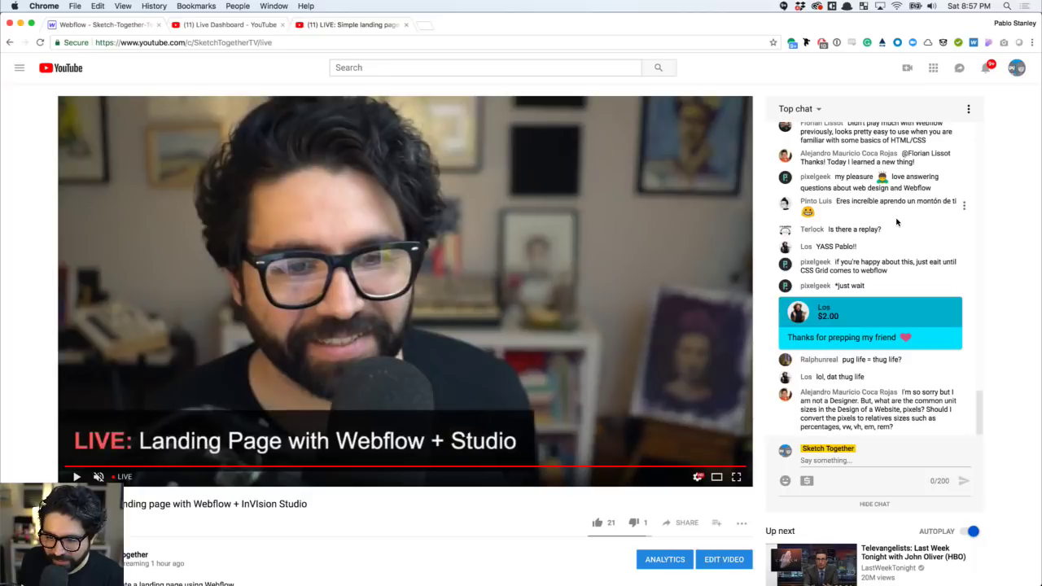
pyautogui.scroll(3, 896, 222)
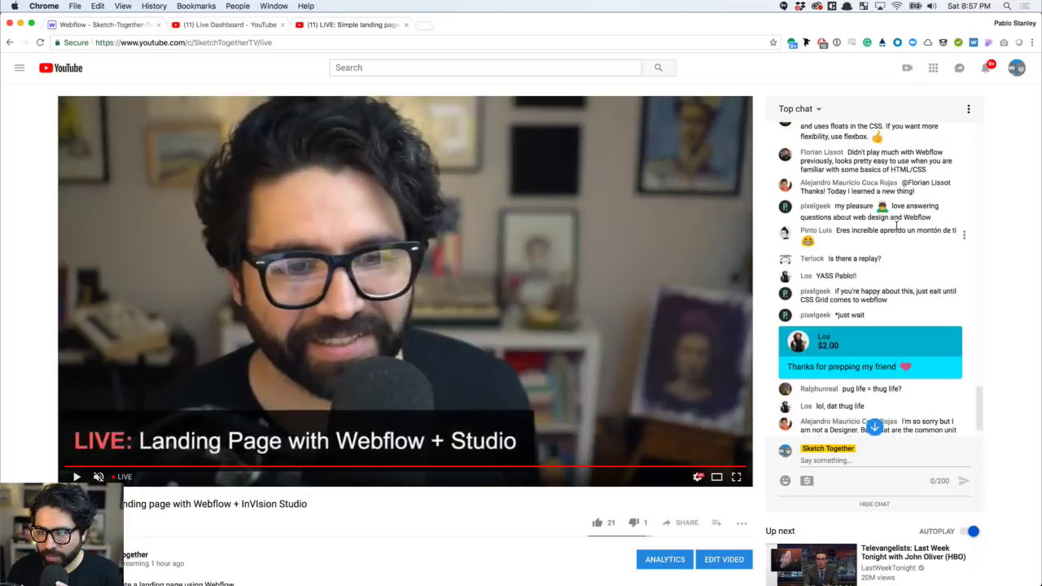
pyautogui.scroll(-3, 896, 223)
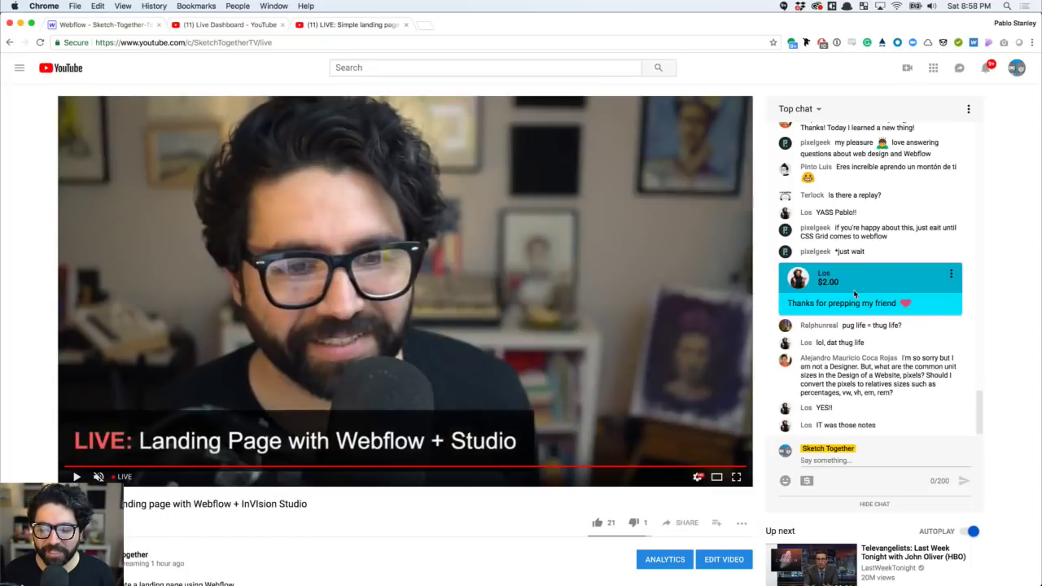
# - Review the section instructions in InVision Studio down to the CTA Section card, and return to the Webflow page
pyautogui.press('super+Tab')
pyautogui.scroll(8, 402, 321)
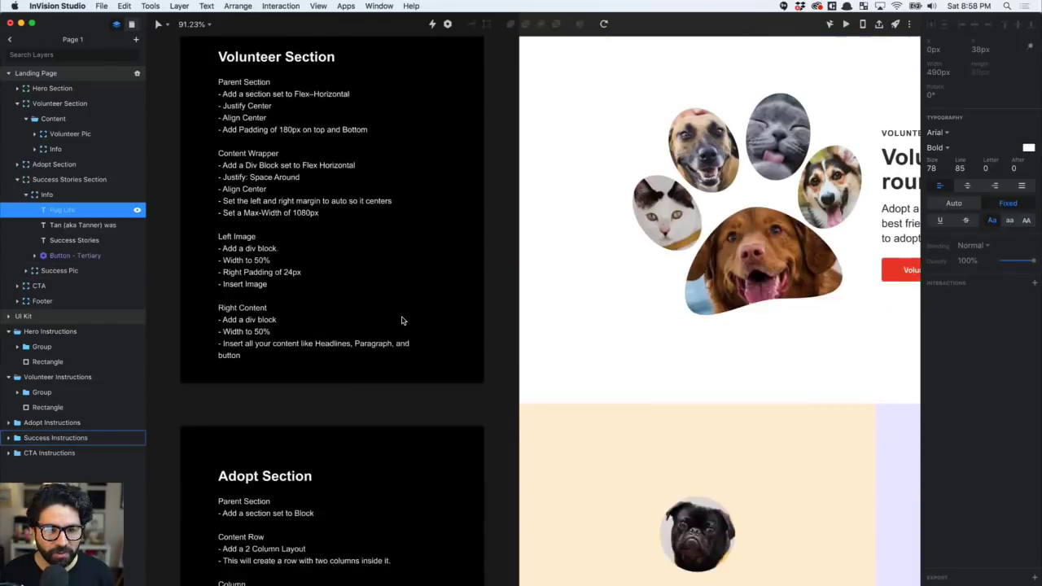
pyautogui.scroll(8, 401, 320)
pyautogui.scroll(-9, 401, 320)
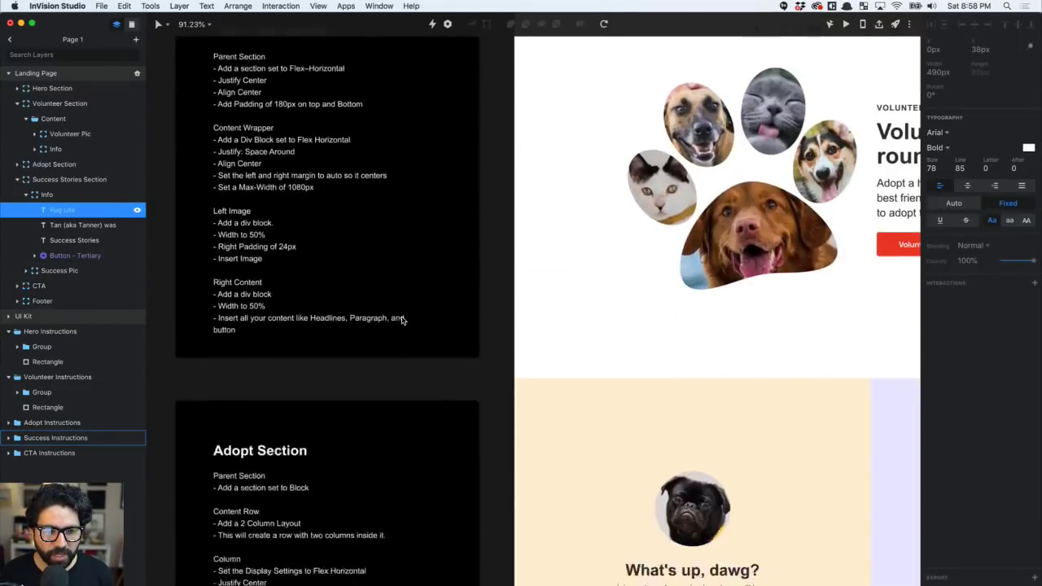
pyautogui.scroll(-10, 402, 321)
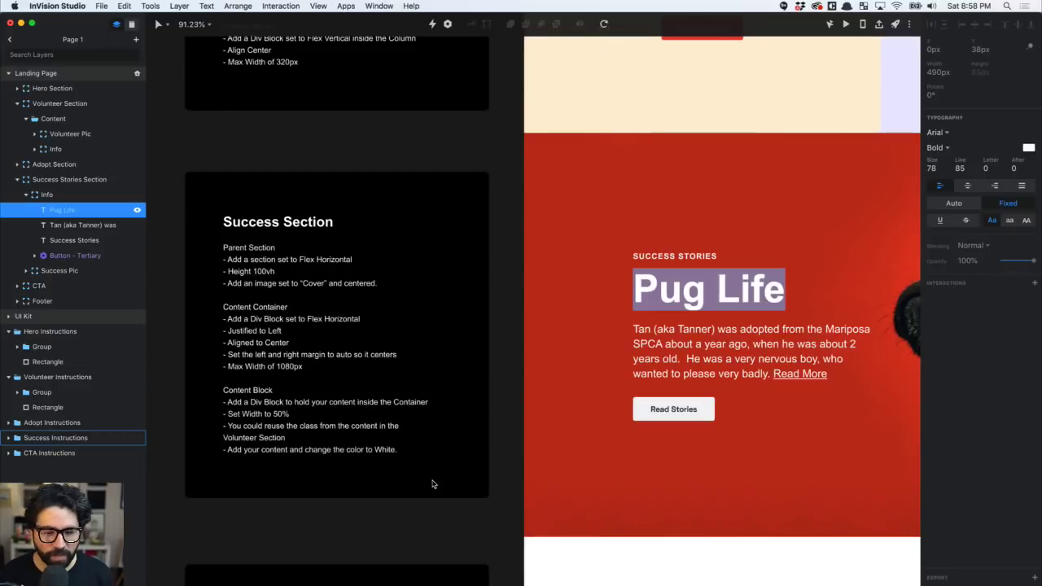
pyautogui.click(440, 537)
pyautogui.scroll(10, 441, 538)
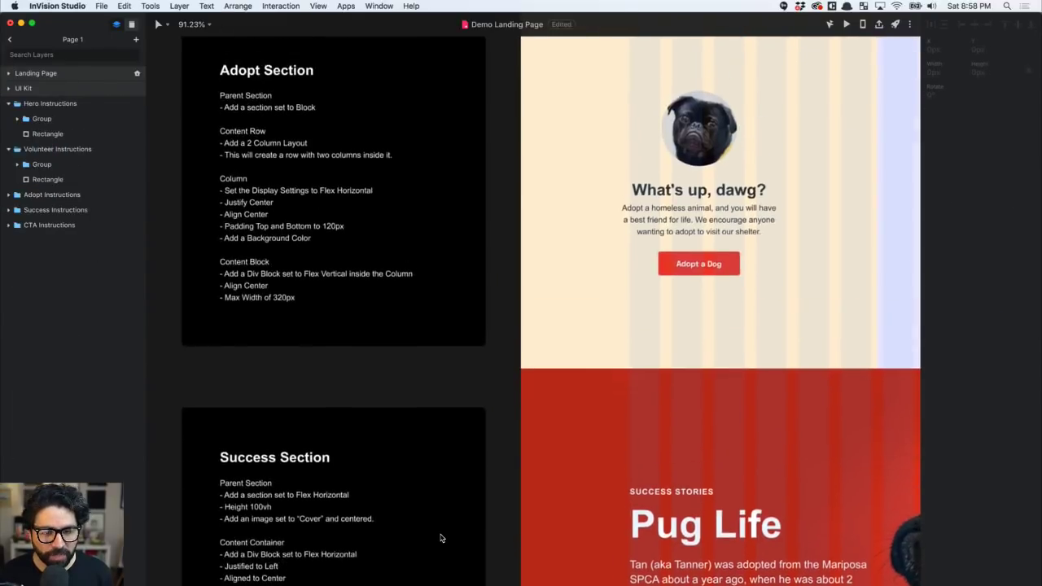
pyautogui.press('super+Tab')
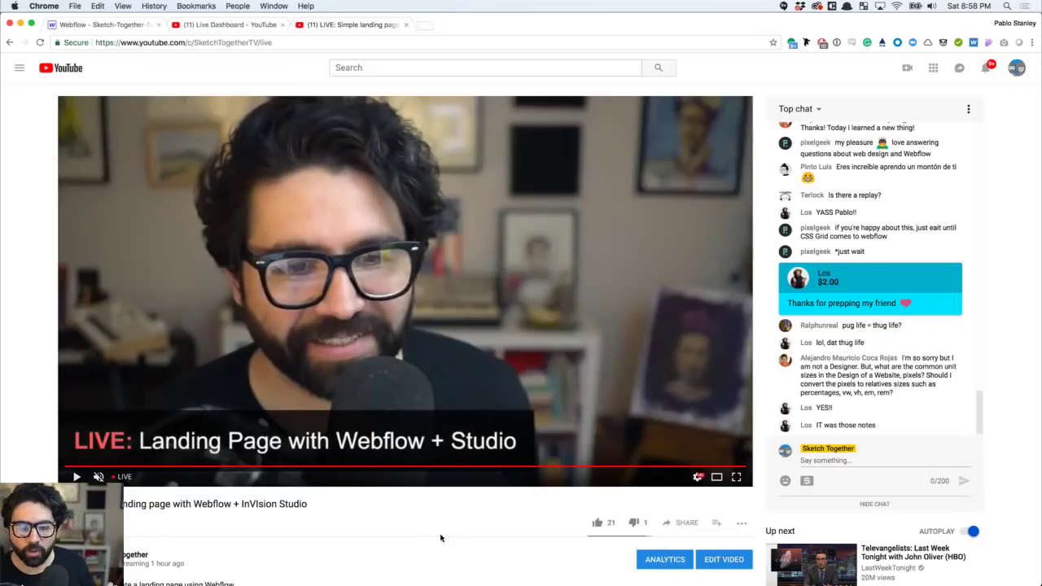
pyautogui.press('super+Tab')
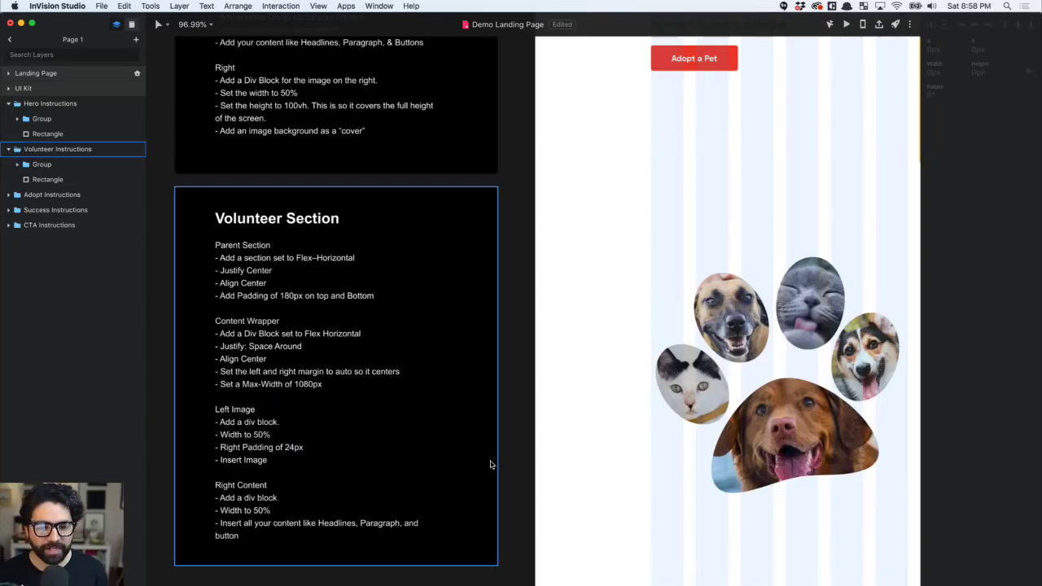
pyautogui.scroll(-15, 478, 443)
pyautogui.scroll(-5, 478, 445)
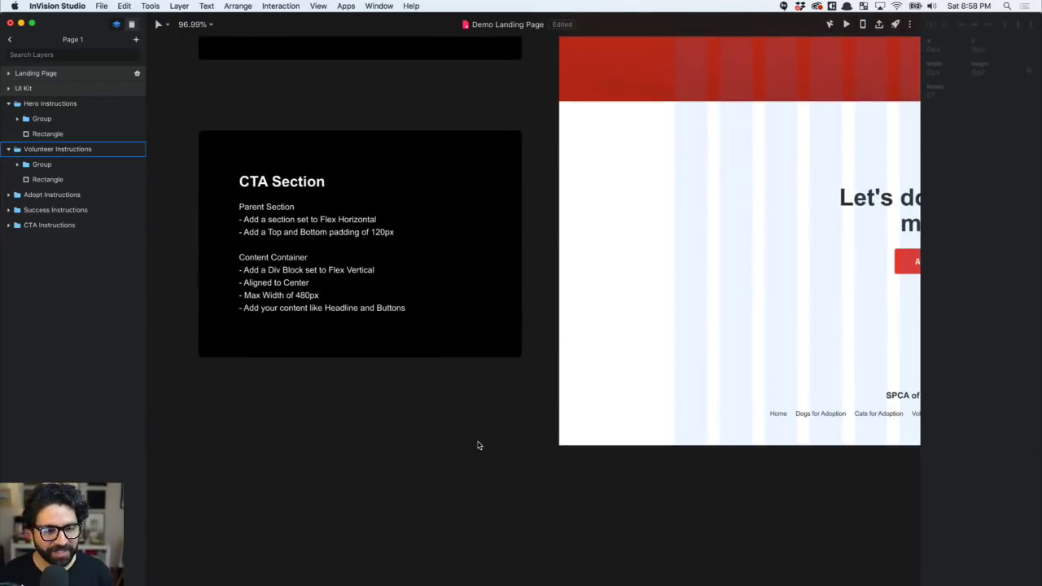
pyautogui.scroll(2, 478, 446)
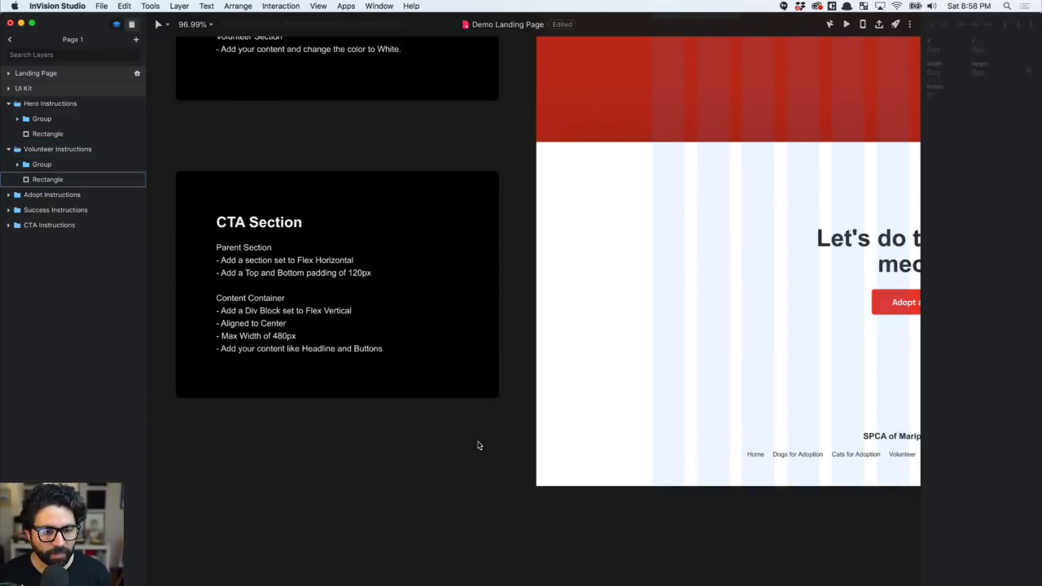
pyautogui.press('super+Tab')
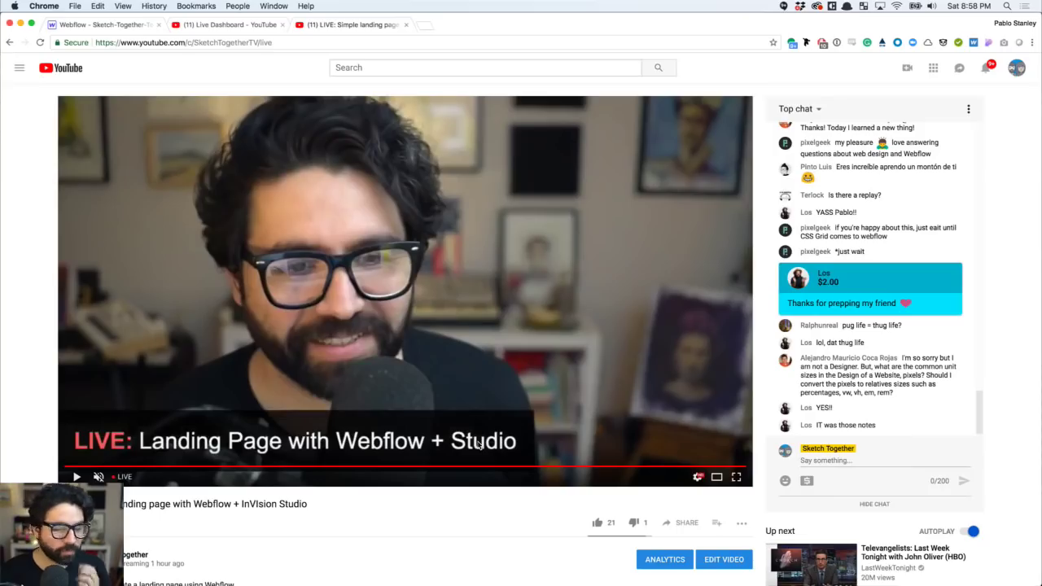
pyautogui.press('super+Tab')
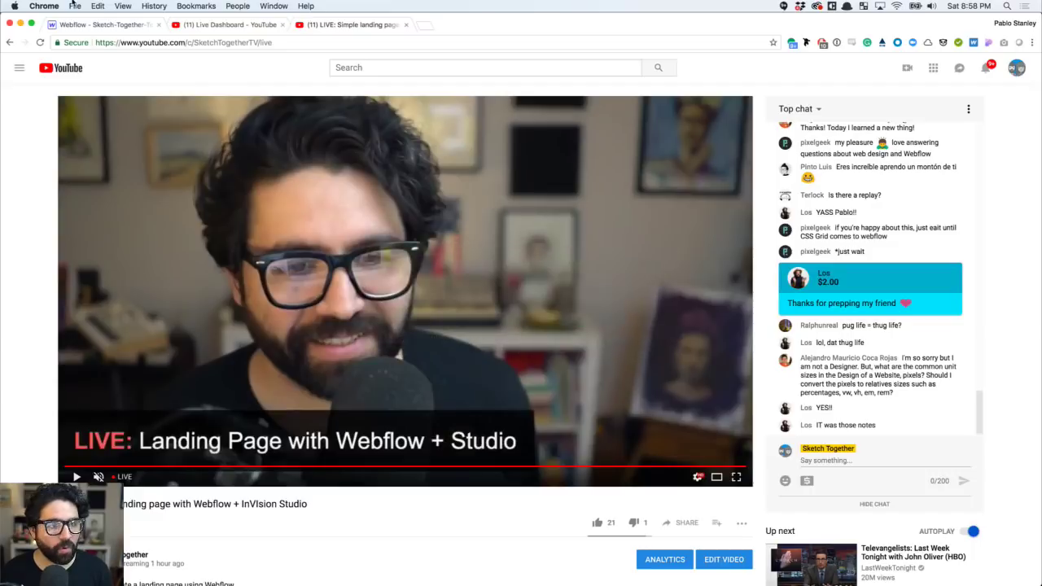
pyautogui.click(87, 26)
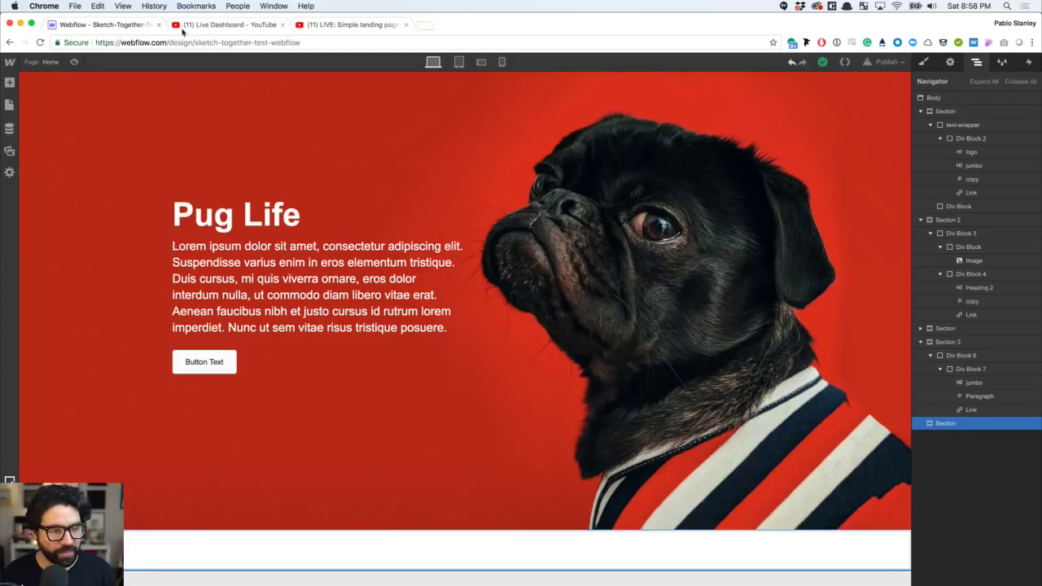
# - Add a Div Block inside the new empty section below the success section
pyautogui.click(11, 82)
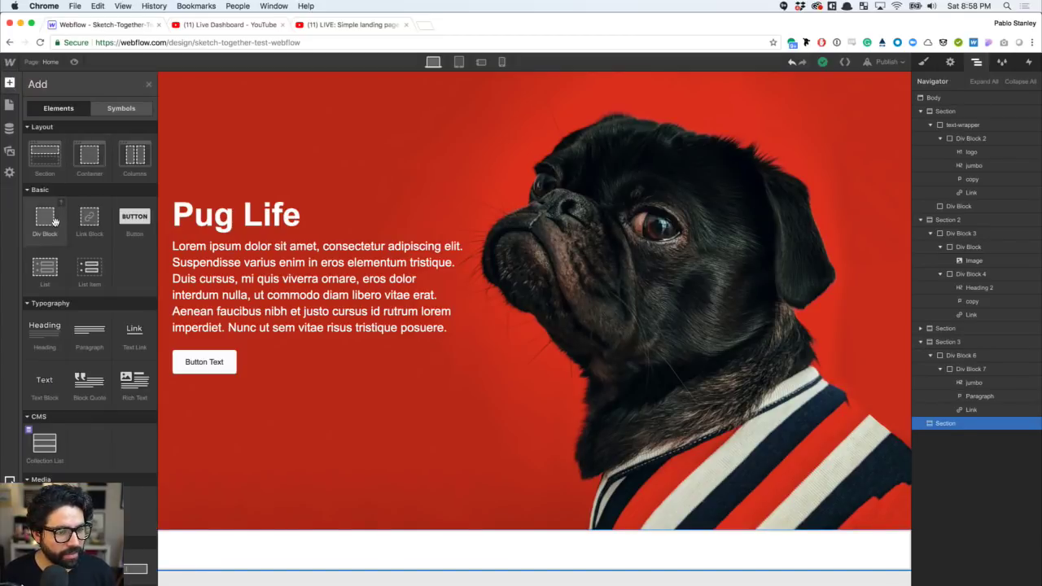
pyautogui.moveTo(47, 229); pyautogui.dragTo(354, 550)
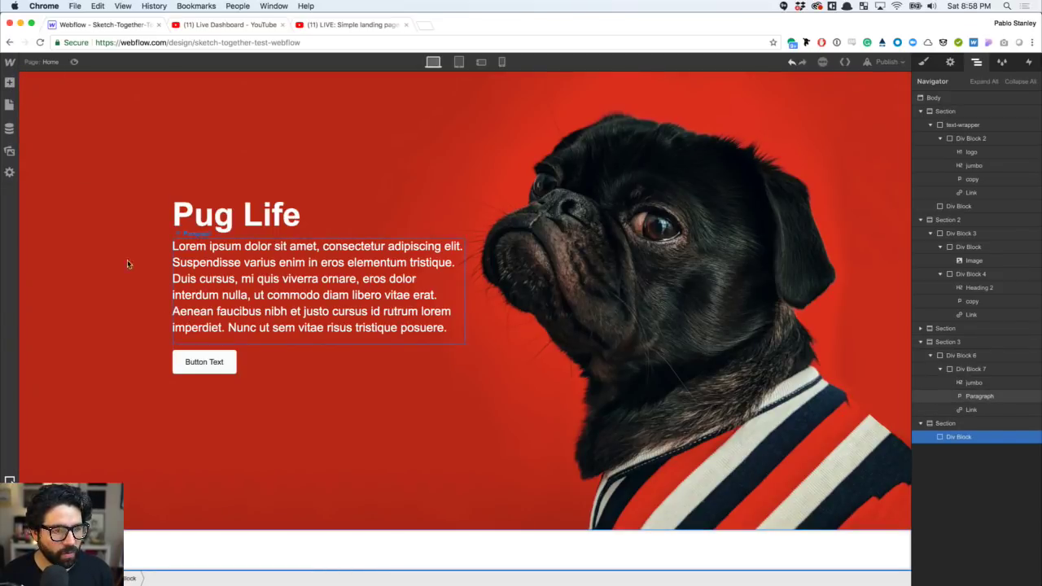
# - Copy the "Let's do this right meow!" headline from InVision Studio and paste it into a new Heading inside Webflow's CTA div block
pyautogui.press('super+Tab')
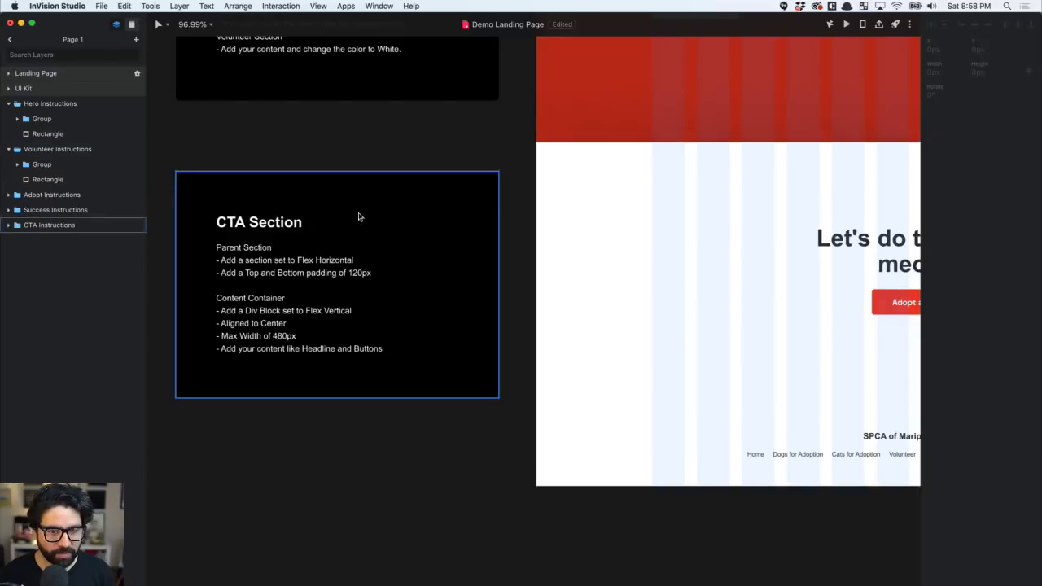
pyautogui.hscroll(10, 597, 300)
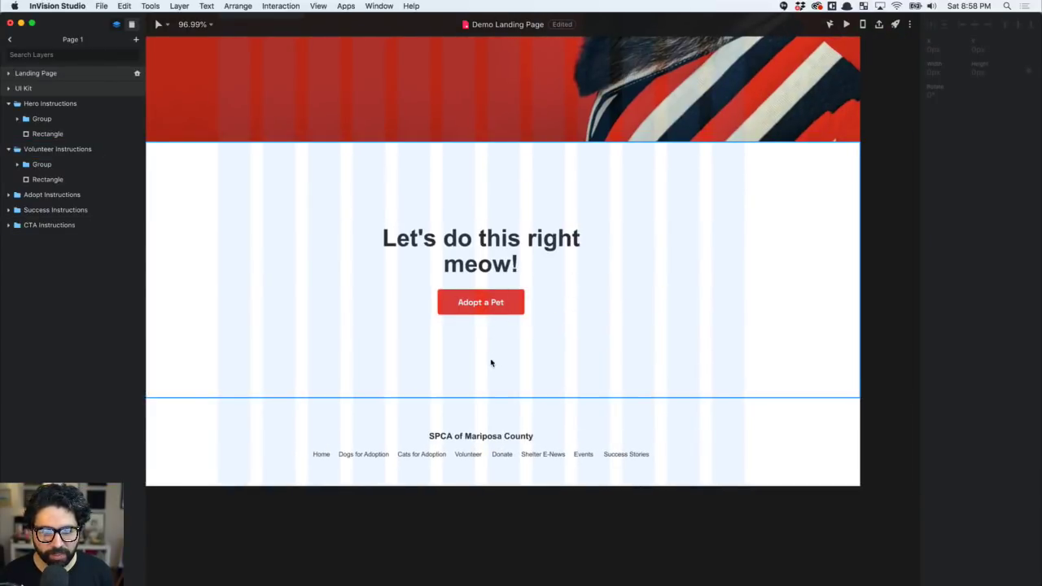
pyautogui.click(490, 239)
pyautogui.doubleClick(490, 241)
pyautogui.press('super+c')
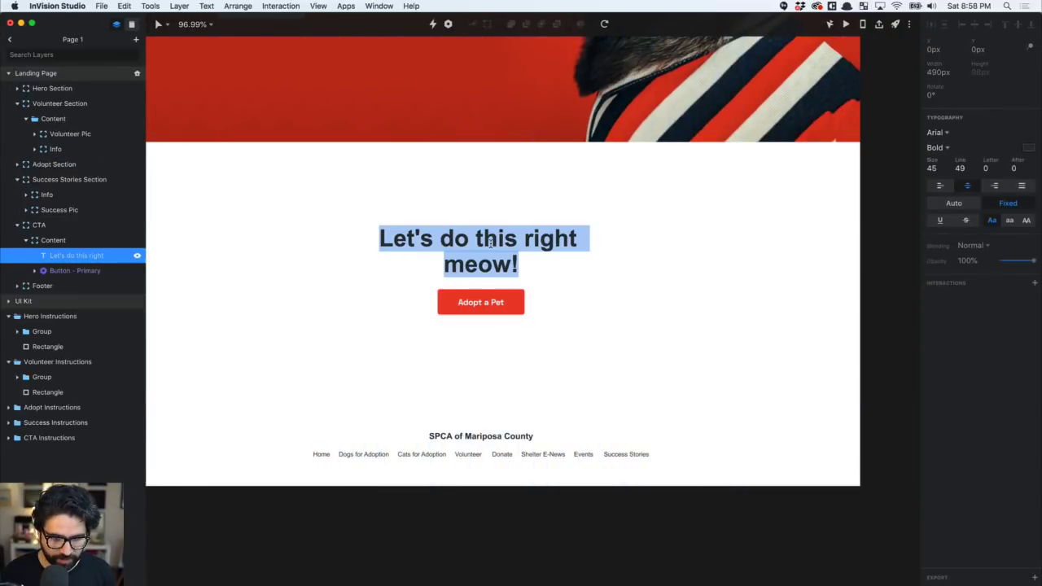
pyautogui.press('super+Tab')
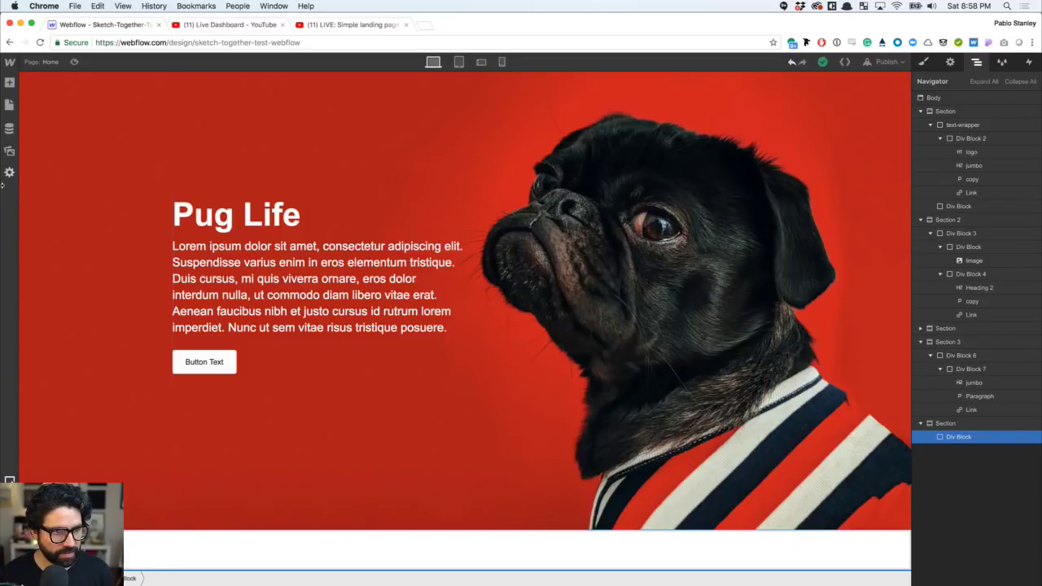
pyautogui.click(10, 83)
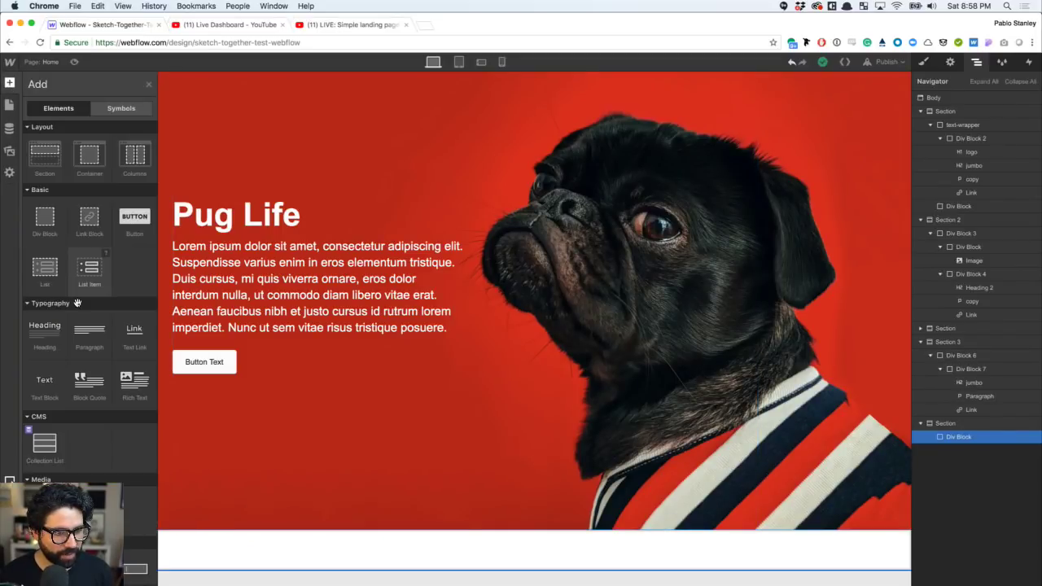
pyautogui.click(44, 336)
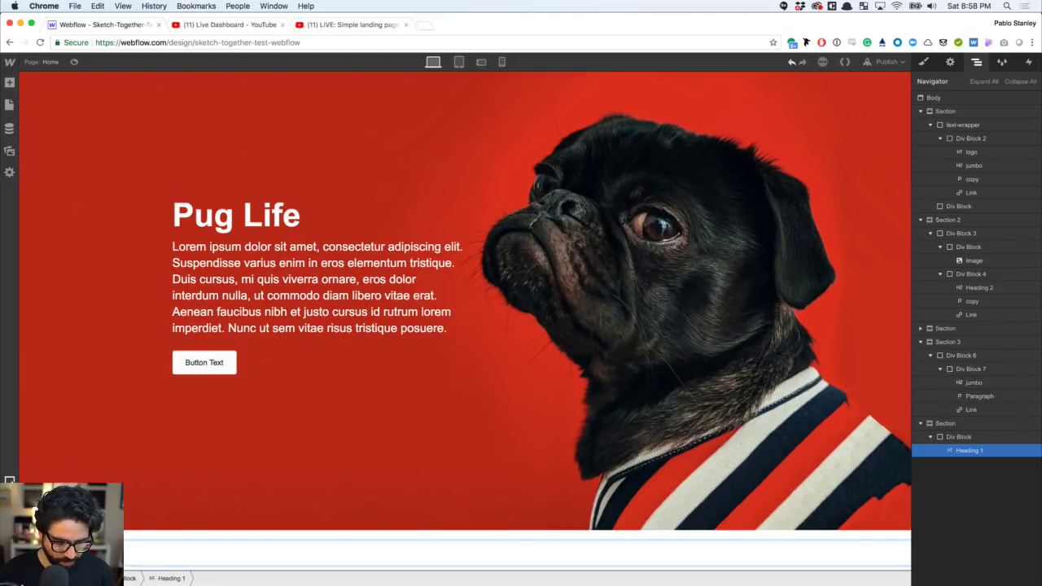
pyautogui.press('super+v')
# - Check the CTA design in InVision Studio, then copy the hero's "Adopt a Pet" button in Webflow and paste it after the CTA heading
pyautogui.press('super+Tab')
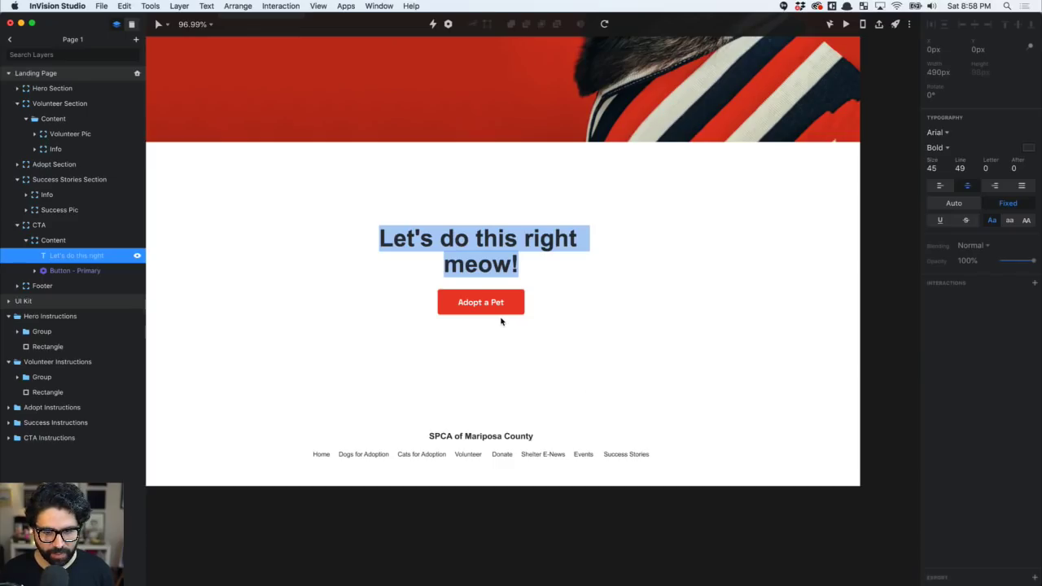
pyautogui.press('super+Tab')
pyautogui.scroll(10, 226, 393)
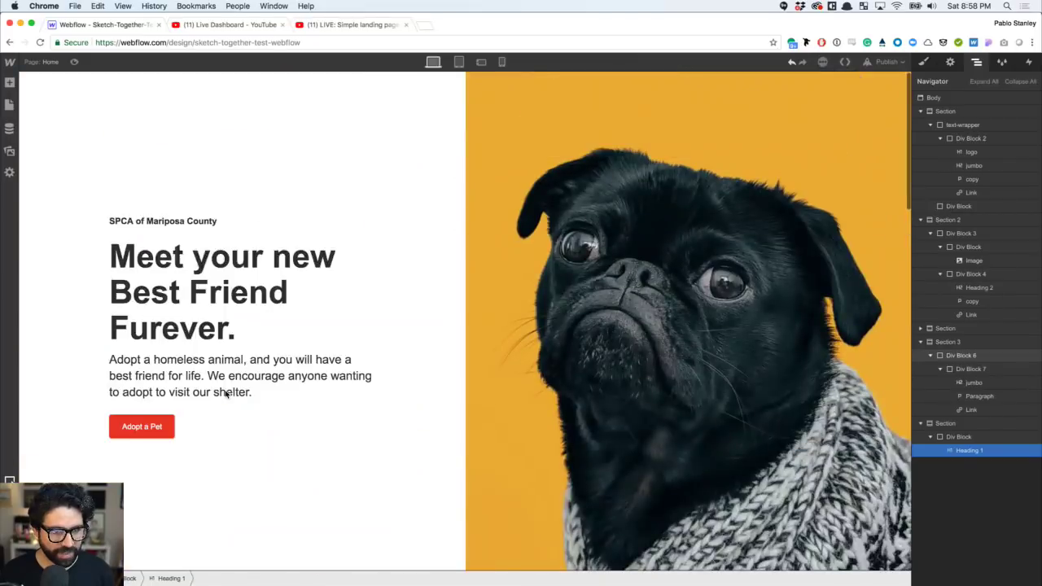
pyautogui.click(142, 425)
pyautogui.scroll(-4, 329, 405)
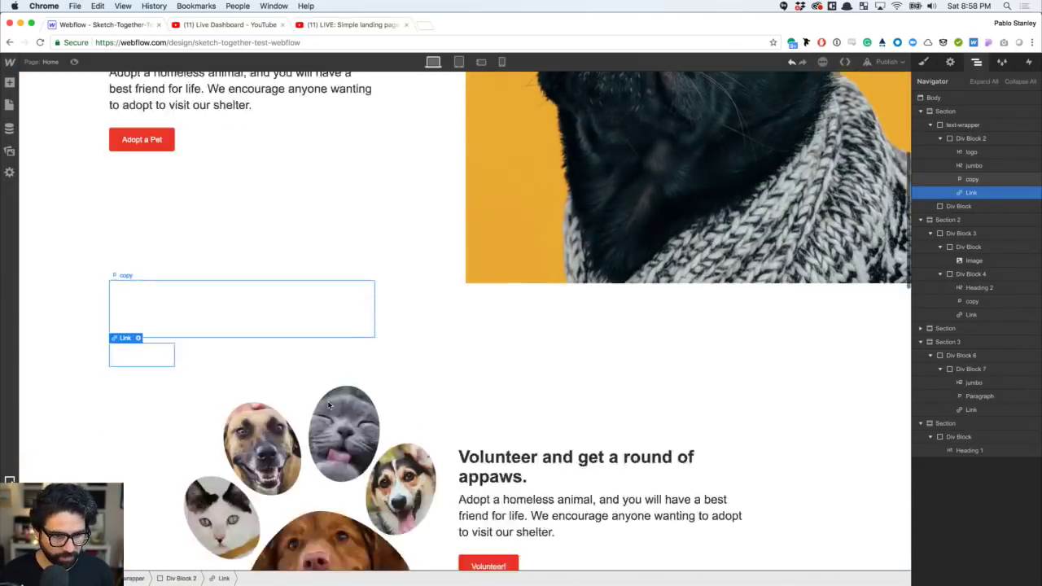
pyautogui.scroll(-10, 329, 405)
pyautogui.click(244, 553)
pyautogui.press('super+v')
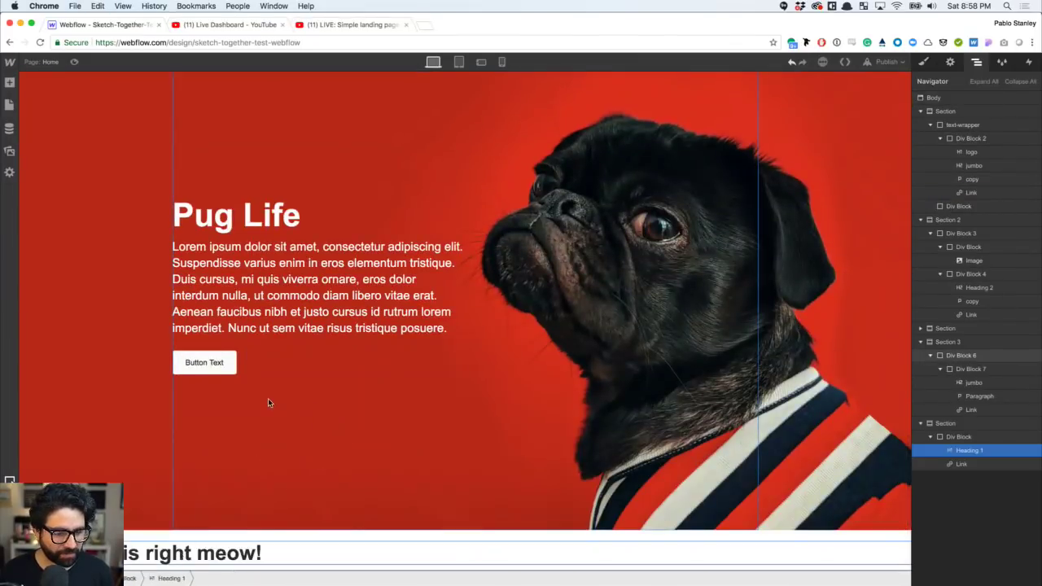
pyautogui.scroll(-1, 269, 400)
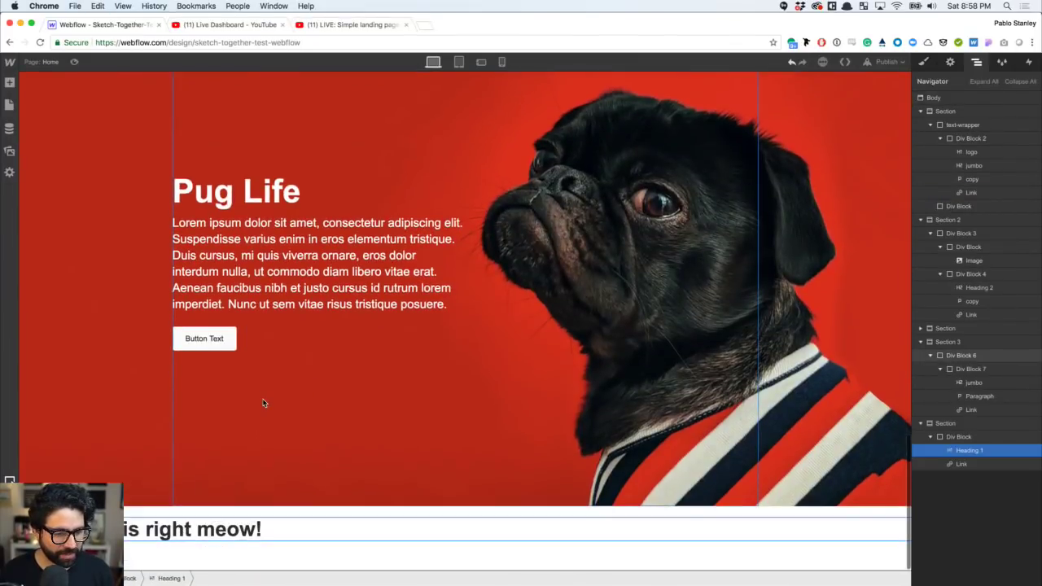
# - Check the headline's width in the InVision Studio design and set the CTA div block's maximum width to 490 px in Webflow
pyautogui.click(948, 436)
pyautogui.click(925, 62)
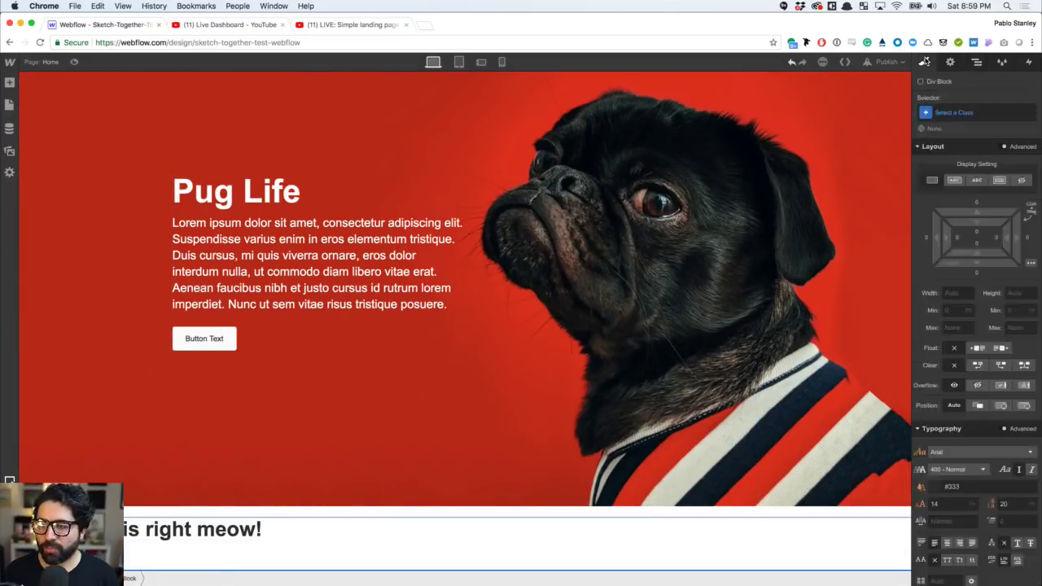
pyautogui.click(956, 293)
pyautogui.click(954, 327)
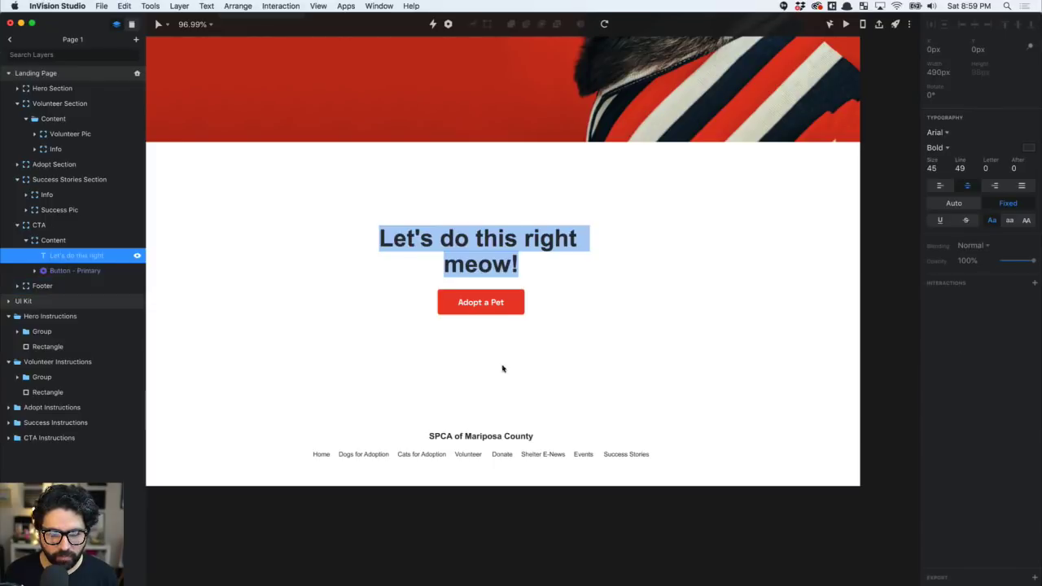
pyautogui.press('Escape')
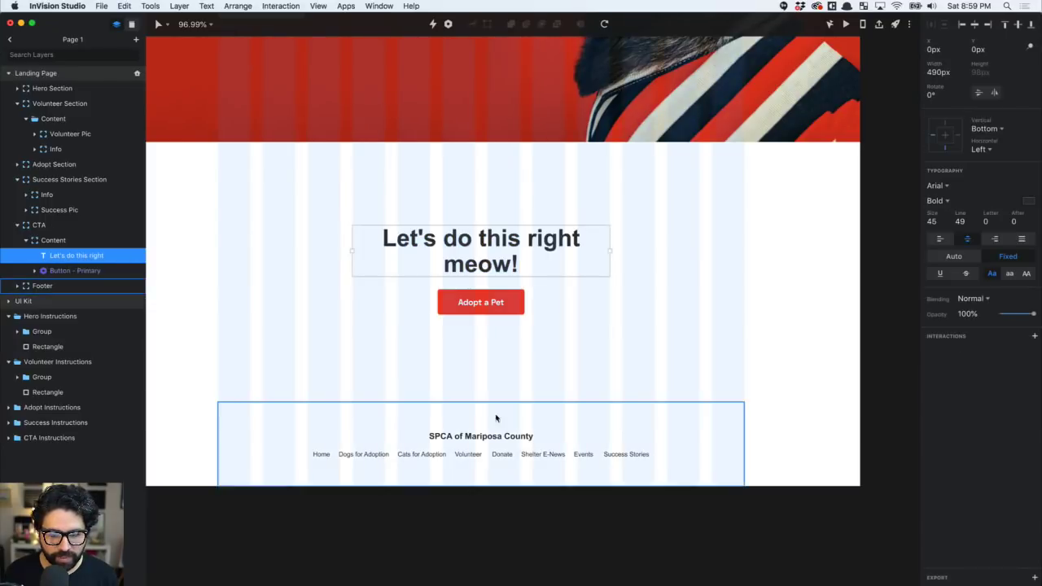
pyautogui.press('Escape')
pyautogui.press('Escape')
pyautogui.click(492, 259)
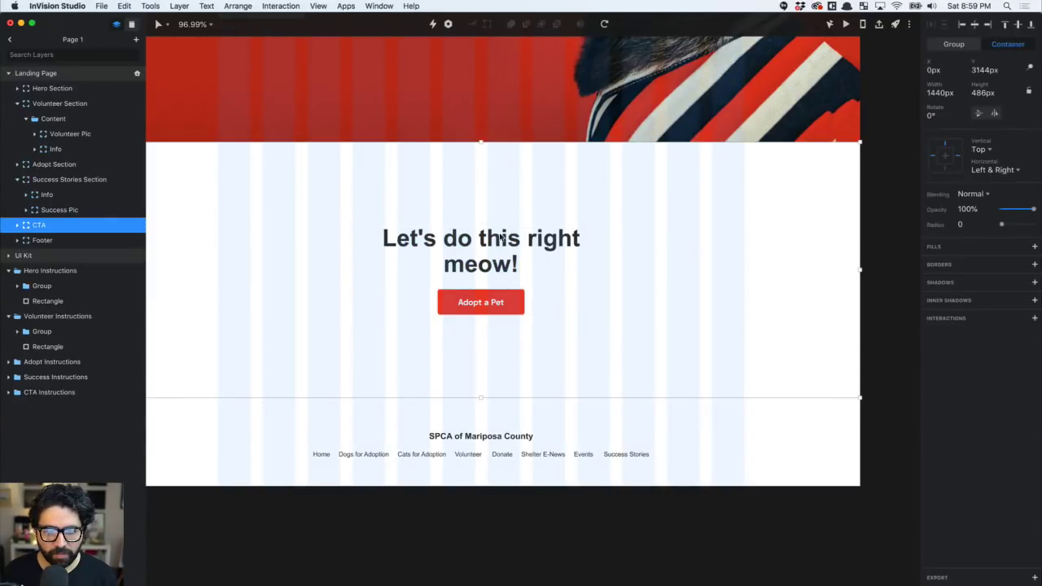
pyautogui.click(499, 240)
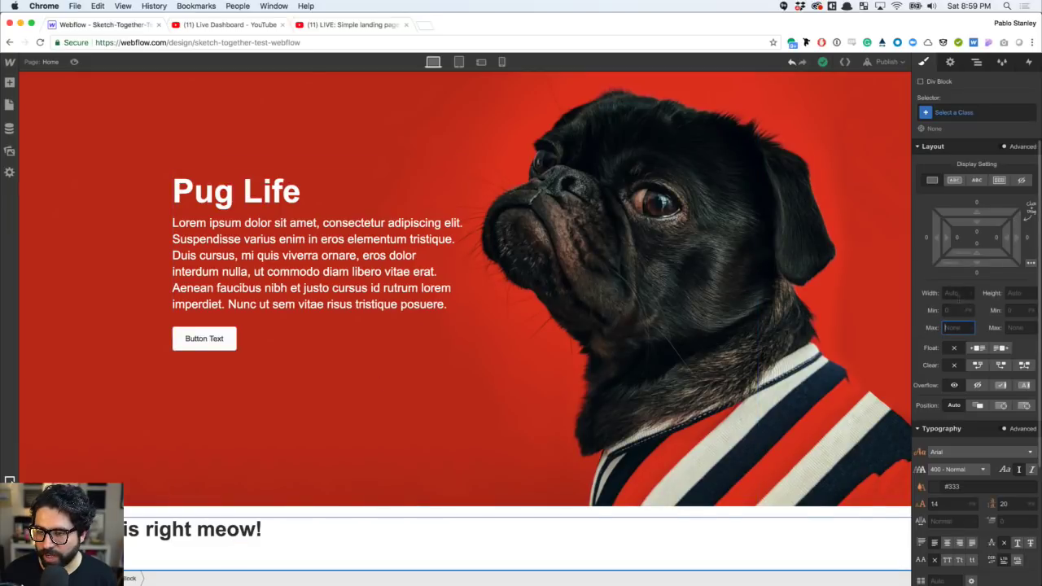
pyautogui.write('490')
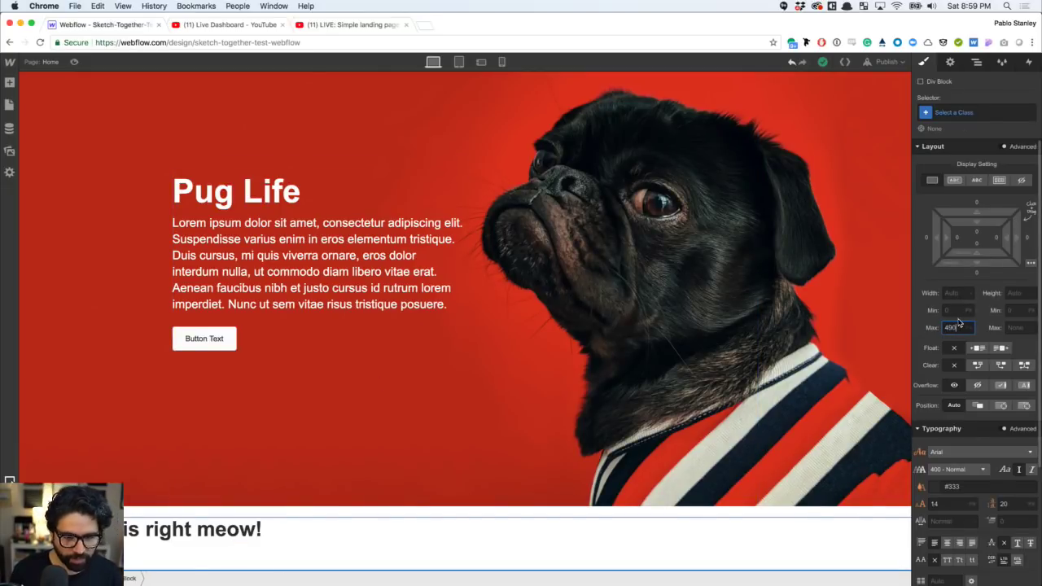
pyautogui.press('Return')
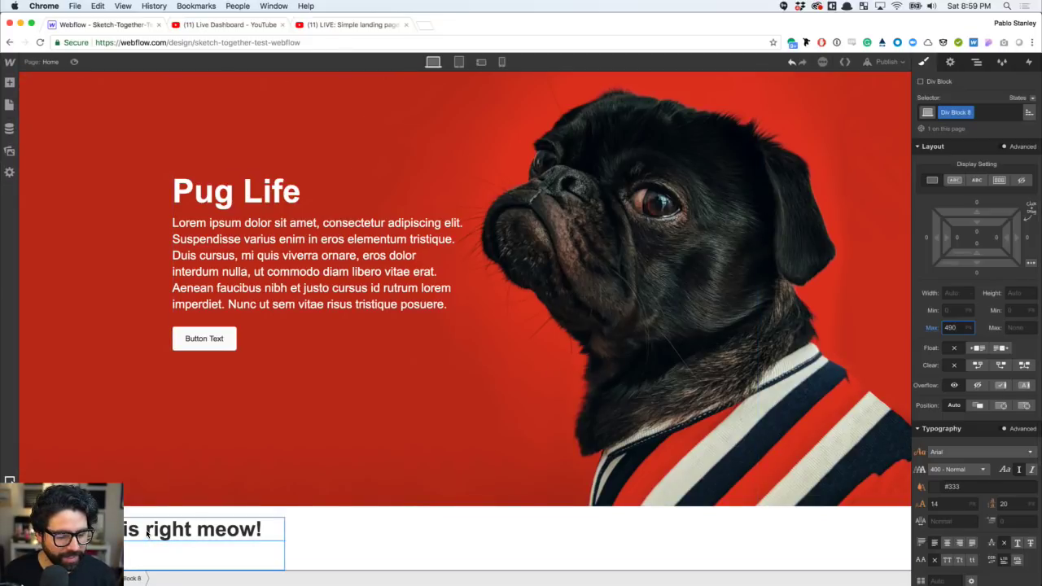
pyautogui.press('super+Tab')
pyautogui.press('super+Tab')
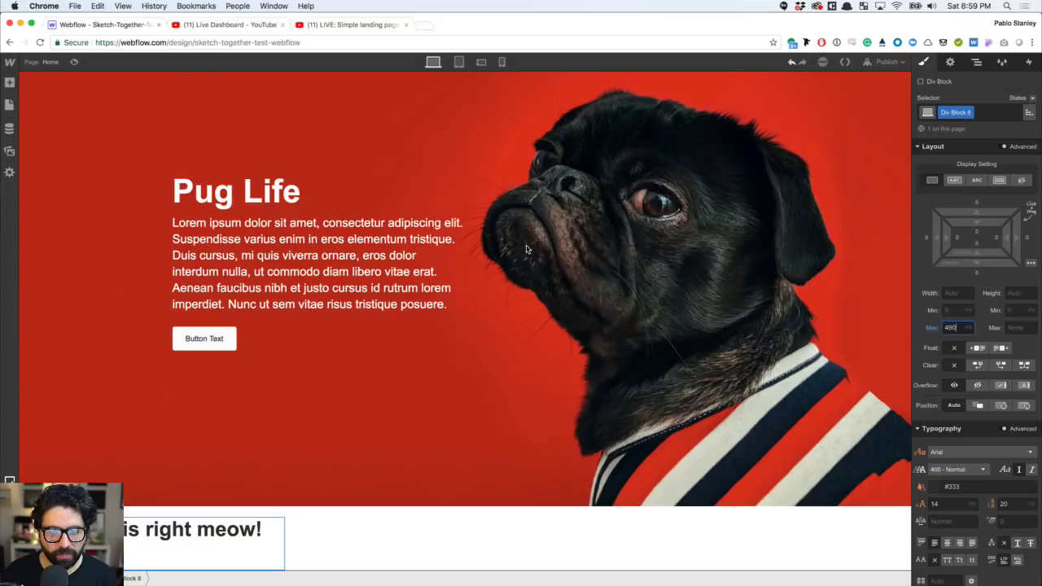
# - Apply the existing "jumbo" class to the CTA heading
pyautogui.click(203, 529)
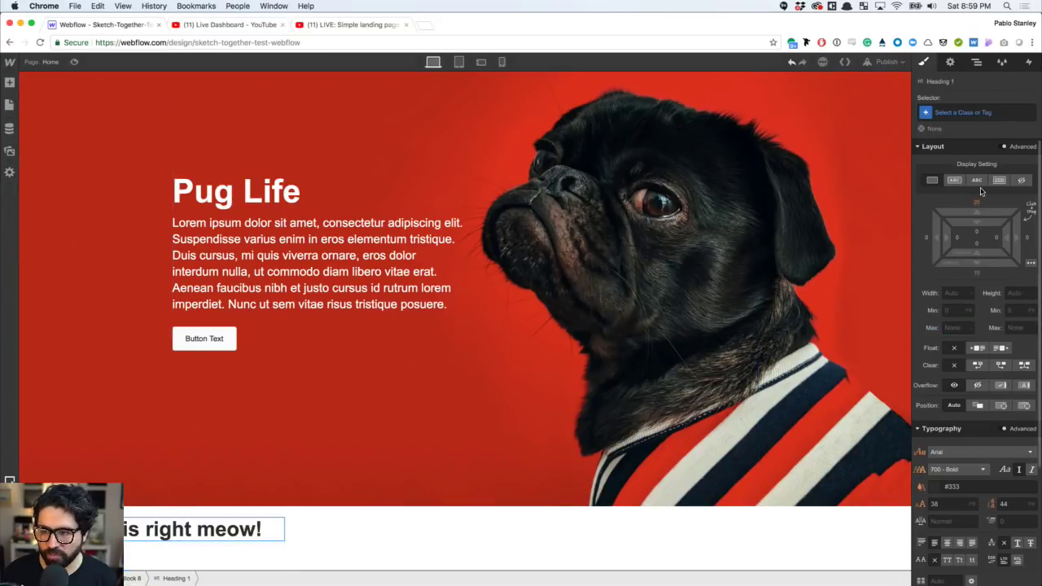
pyautogui.click(953, 114)
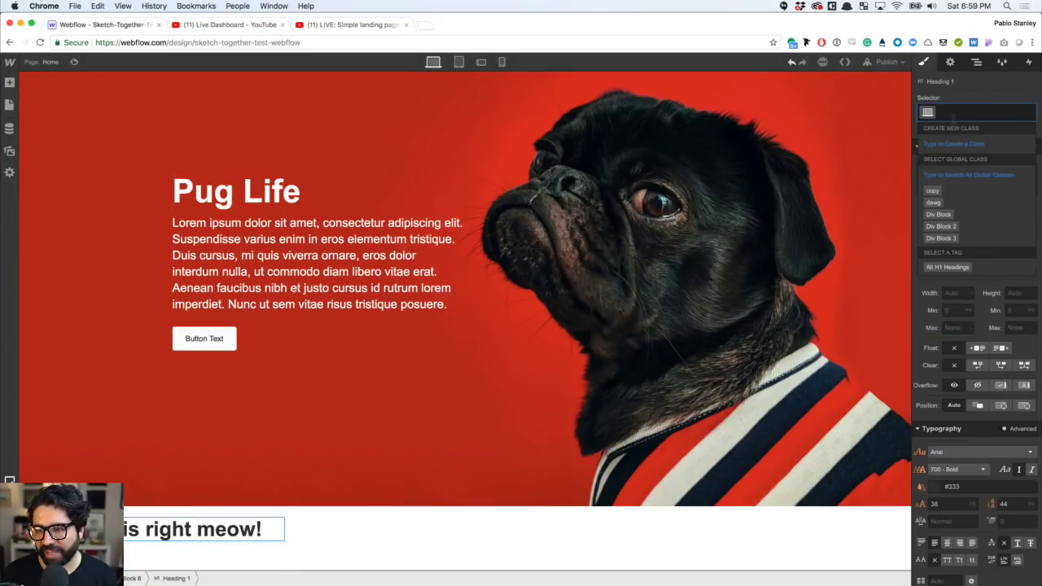
pyautogui.write('jum')
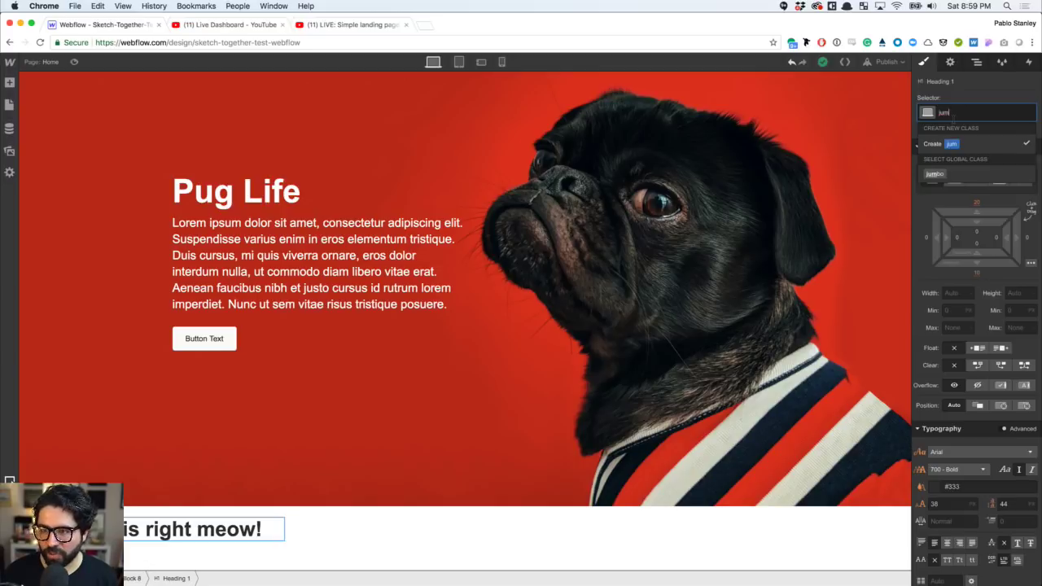
pyautogui.press('Down')
pyautogui.press('Return')
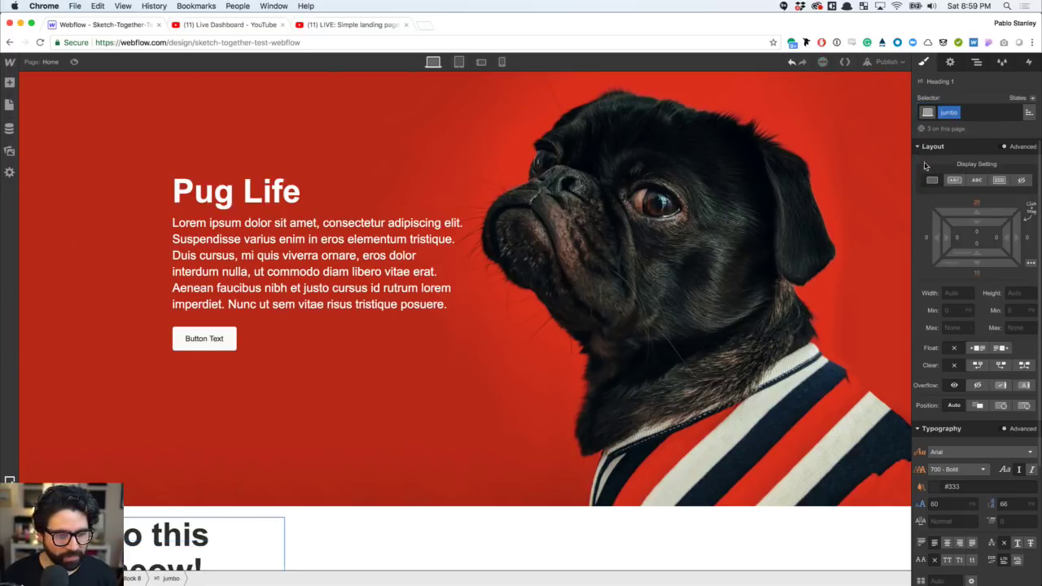
# - Try to center-align the CTA heading's text through the shared "jumbo" class
pyautogui.scroll(-1, 208, 442)
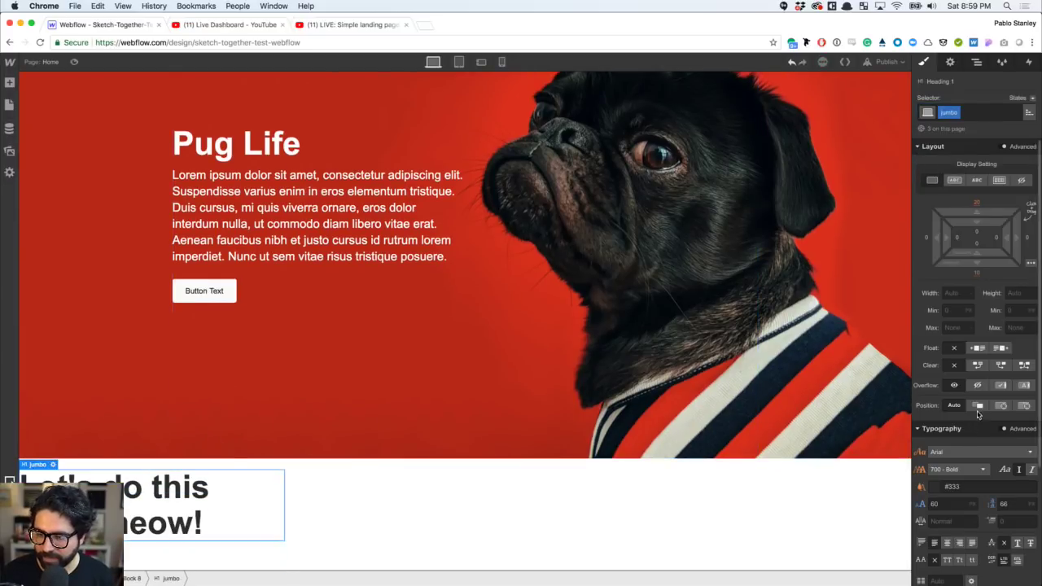
pyautogui.scroll(-1, 955, 432)
pyautogui.scroll(-3, 955, 432)
pyautogui.scroll(3, 953, 424)
pyautogui.scroll(-3, 948, 407)
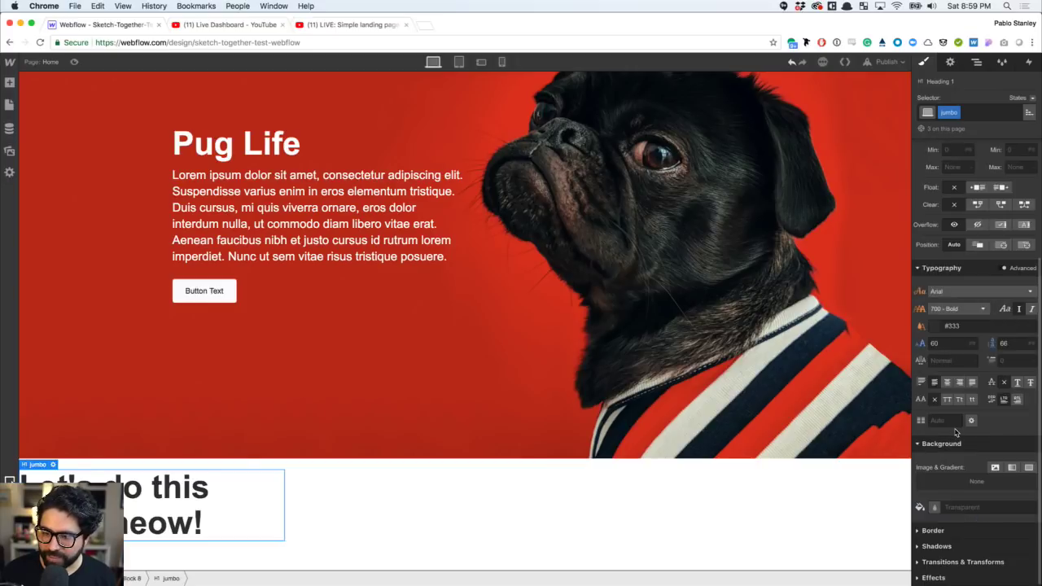
pyautogui.click(947, 382)
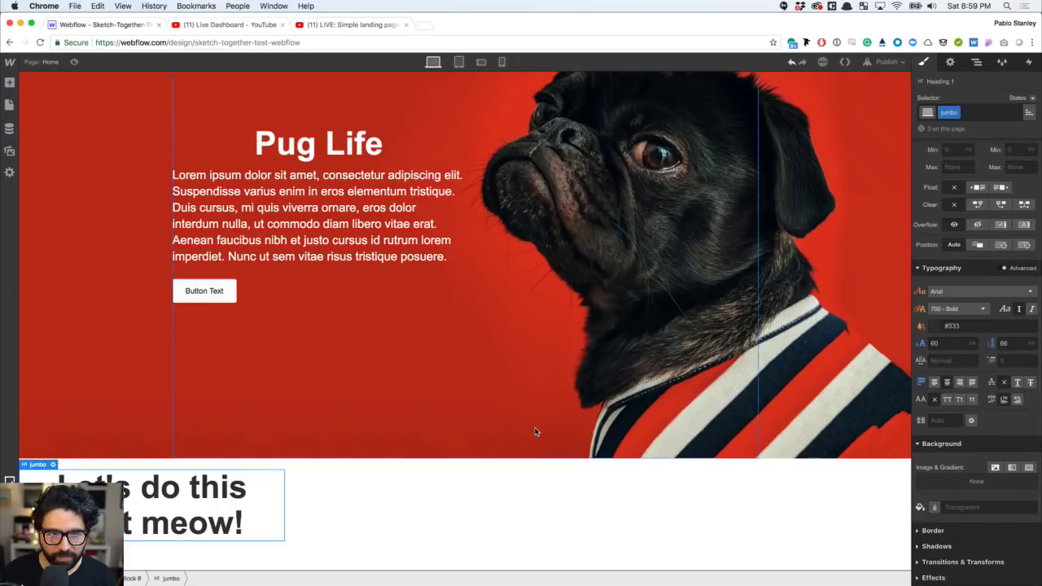
pyautogui.press('super+z')
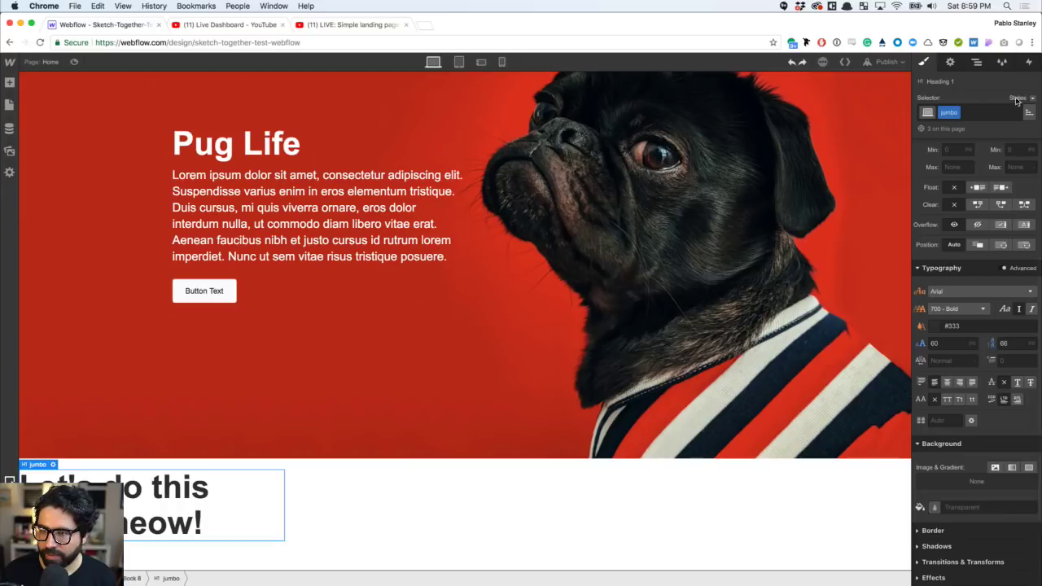
# - Add a combo class named "center" to the CTA heading alongside "jumbo" and center-align its text
pyautogui.click(983, 112)
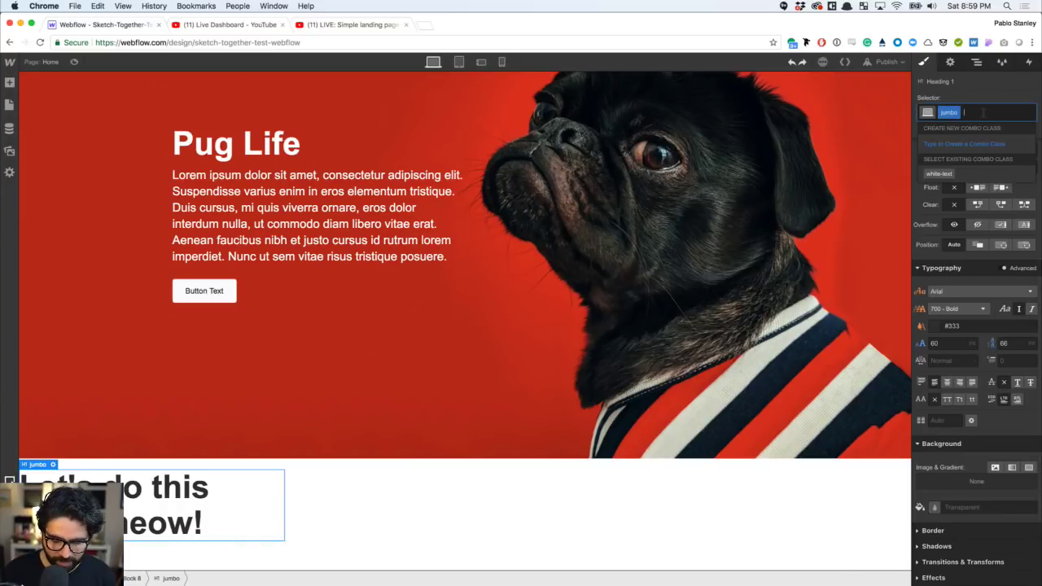
pyautogui.write('orta')
pyautogui.press('Return')
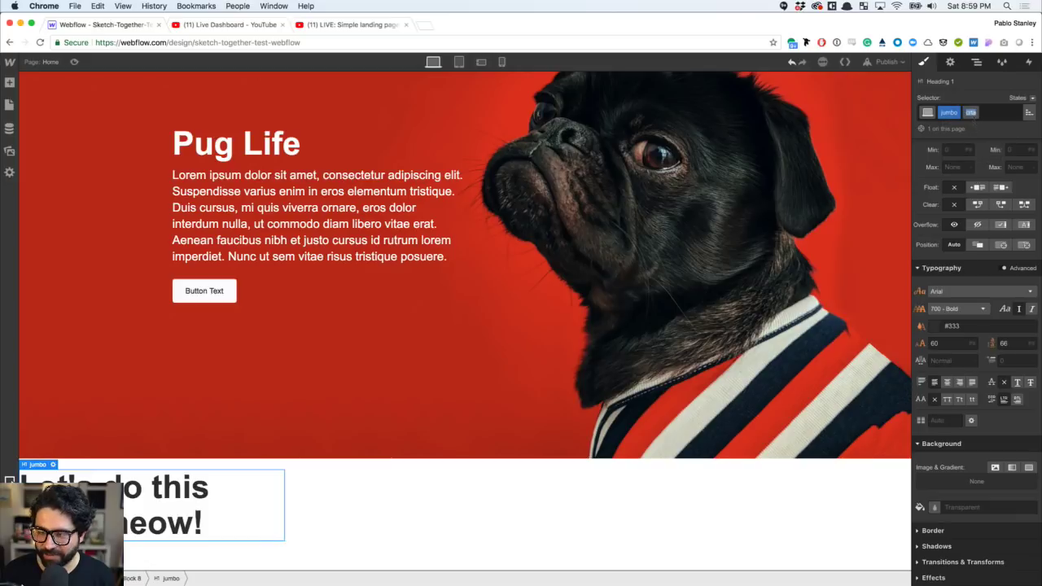
pyautogui.write('center')
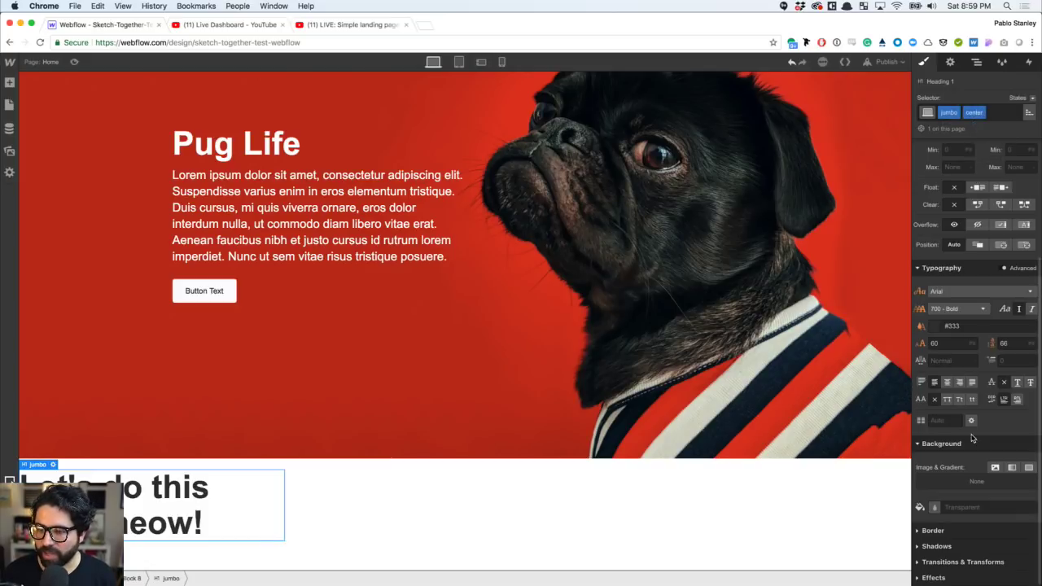
pyautogui.press('Return')
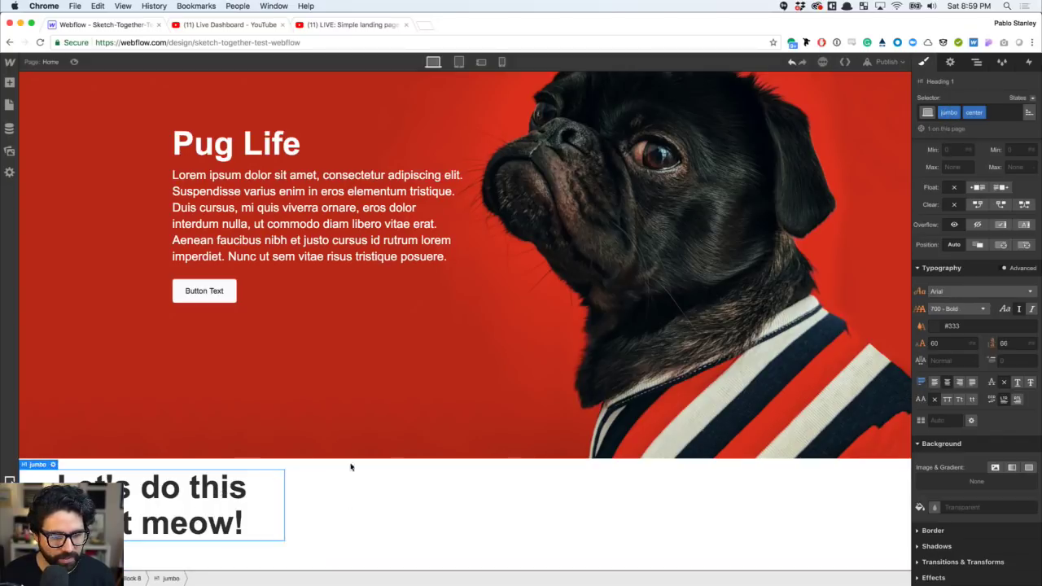
# - Set the CTA section's display to a horizontal flex layout and justify its content to the center
pyautogui.click(491, 501)
pyautogui.click(976, 62)
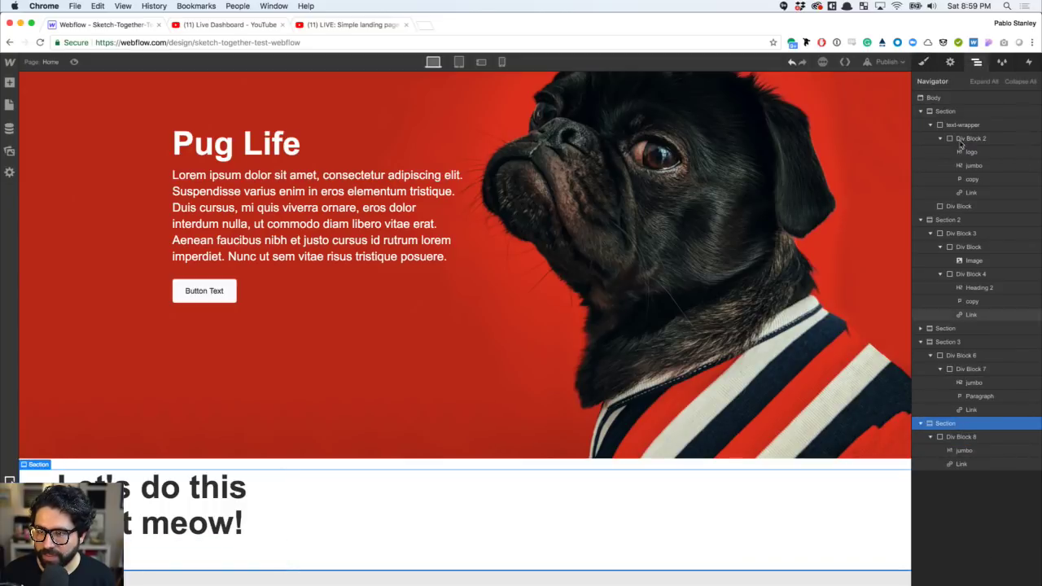
pyautogui.click(924, 63)
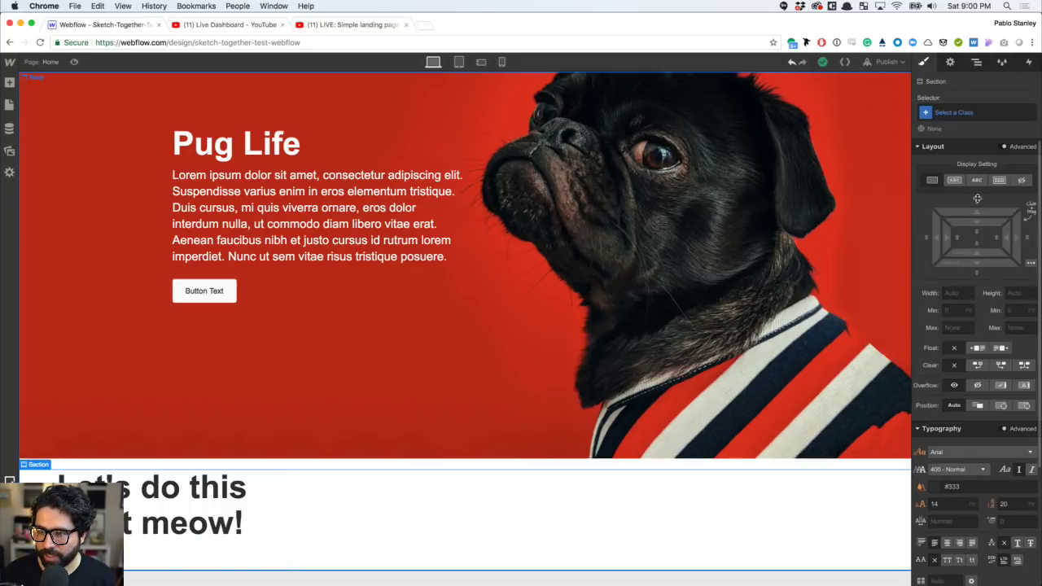
pyautogui.click(1000, 181)
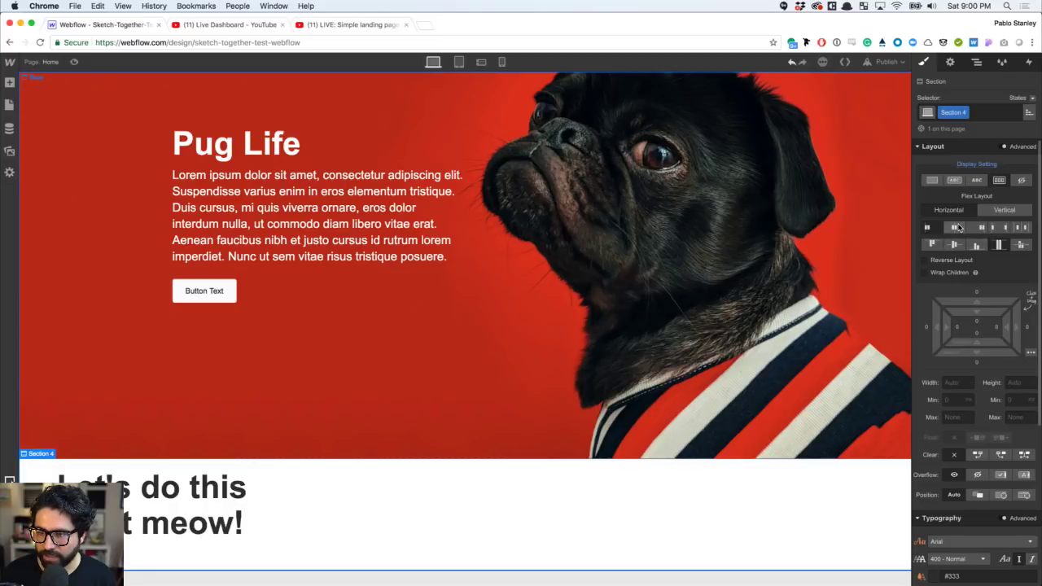
pyautogui.click(955, 227)
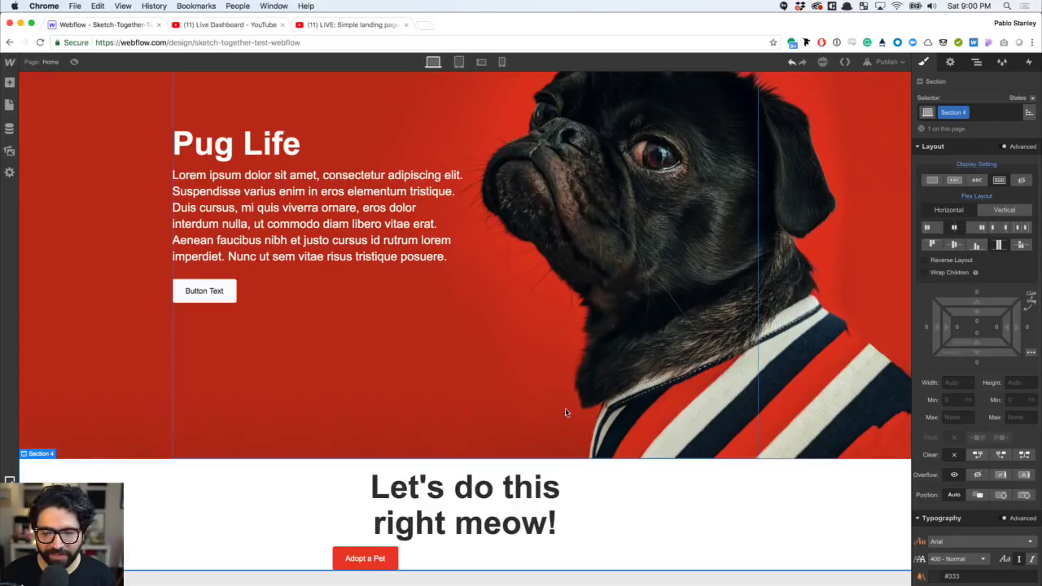
# - Set the CTA div block to a vertical flex layout with the heading and button aligned to the center
pyautogui.click(469, 485)
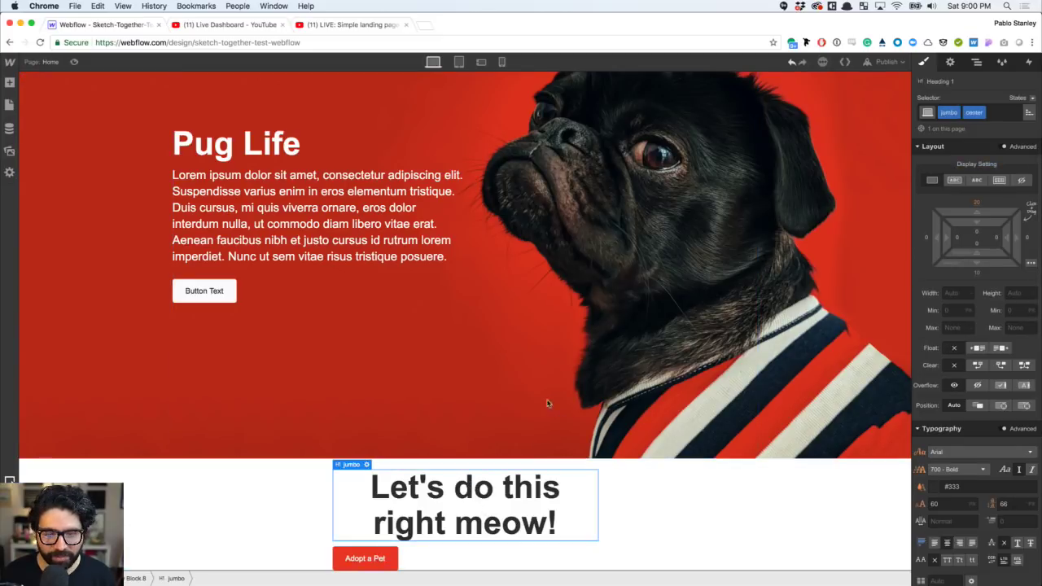
pyautogui.click(976, 62)
pyautogui.click(961, 437)
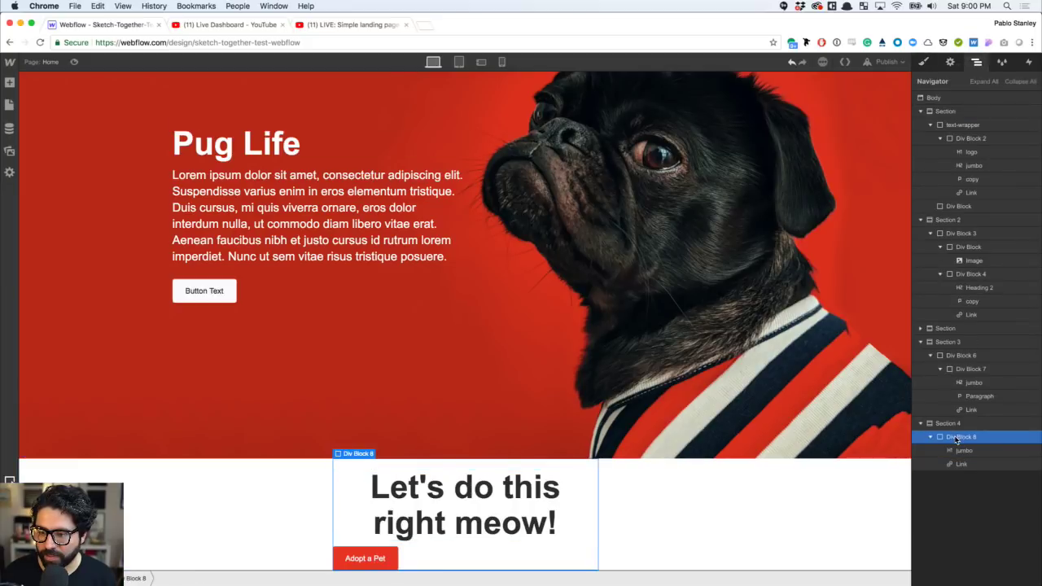
pyautogui.click(923, 62)
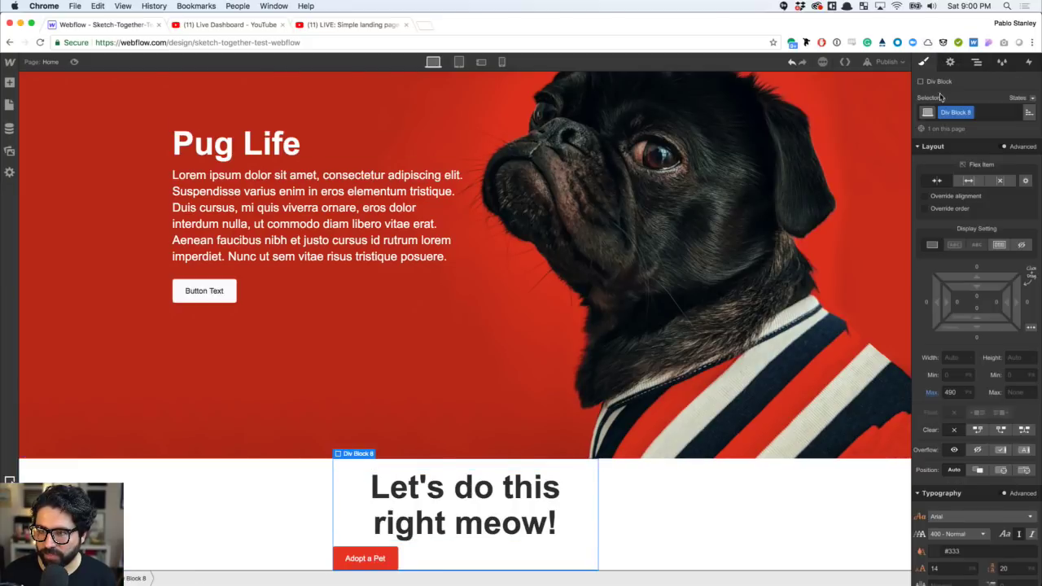
pyautogui.click(998, 244)
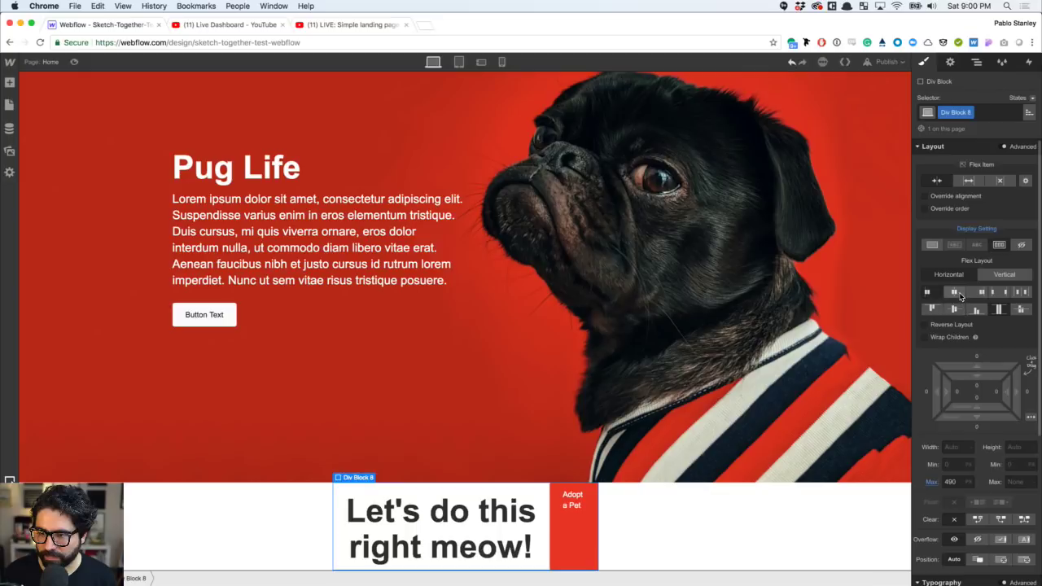
pyautogui.click(1003, 274)
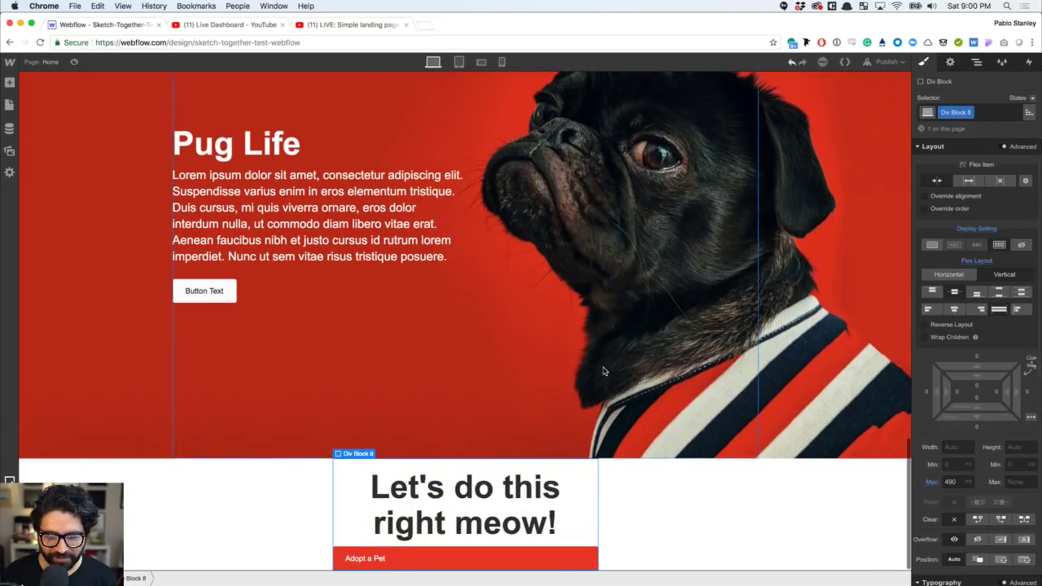
pyautogui.click(955, 310)
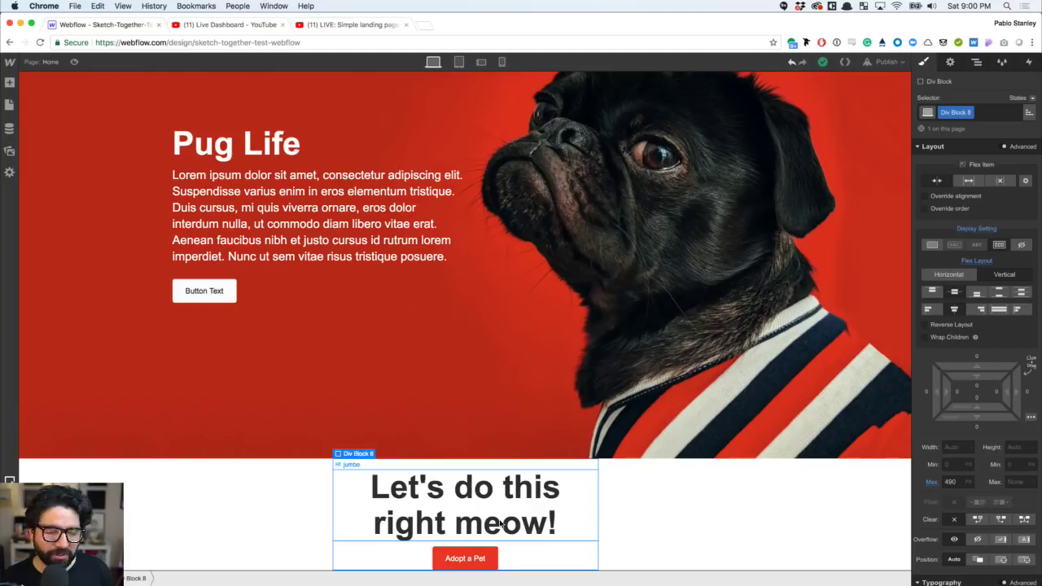
# - Set the CTA section's top and bottom padding to 120 px
pyautogui.click(260, 525)
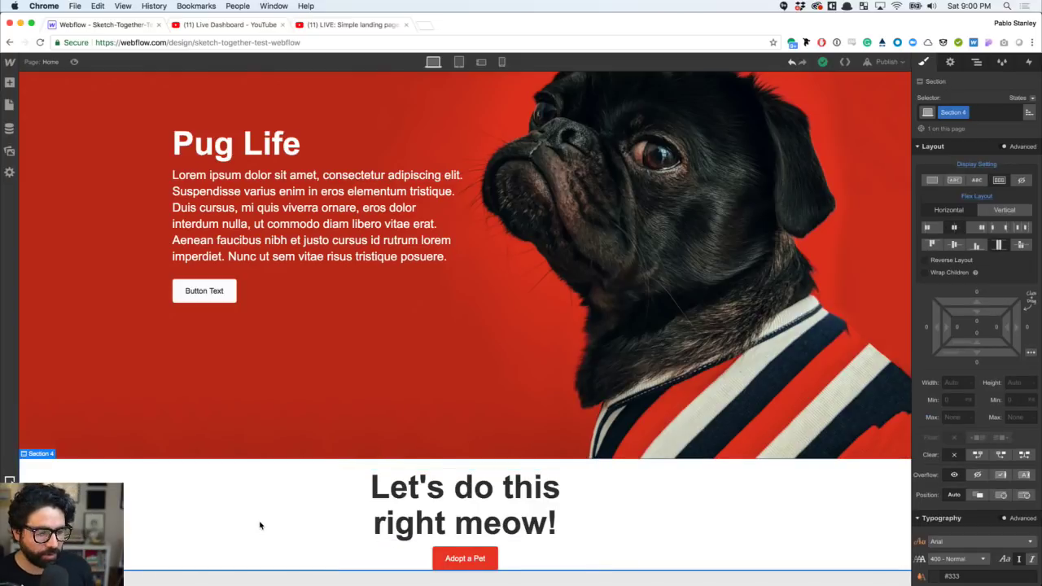
pyautogui.click(976, 62)
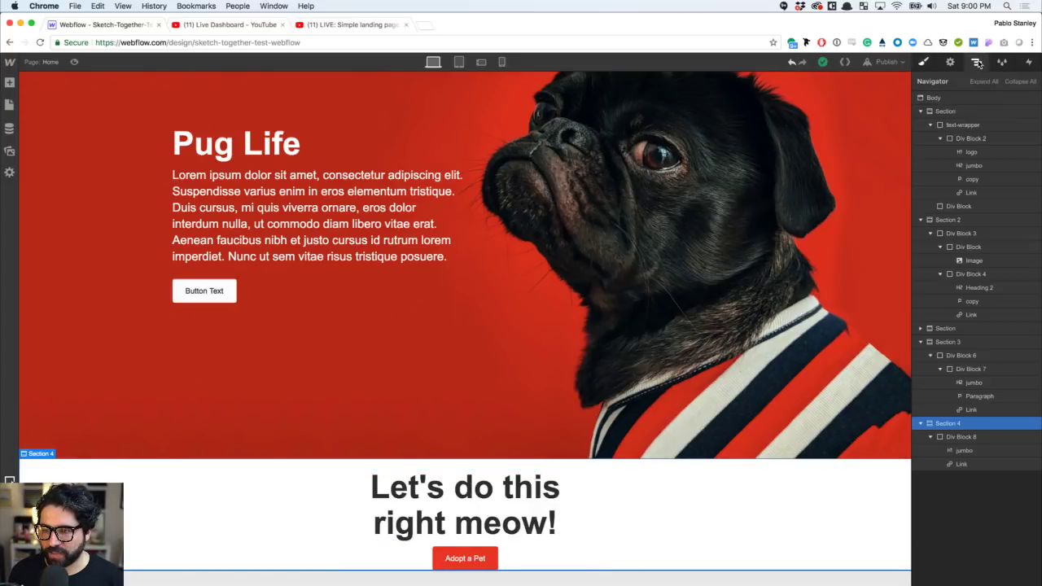
pyautogui.click(924, 62)
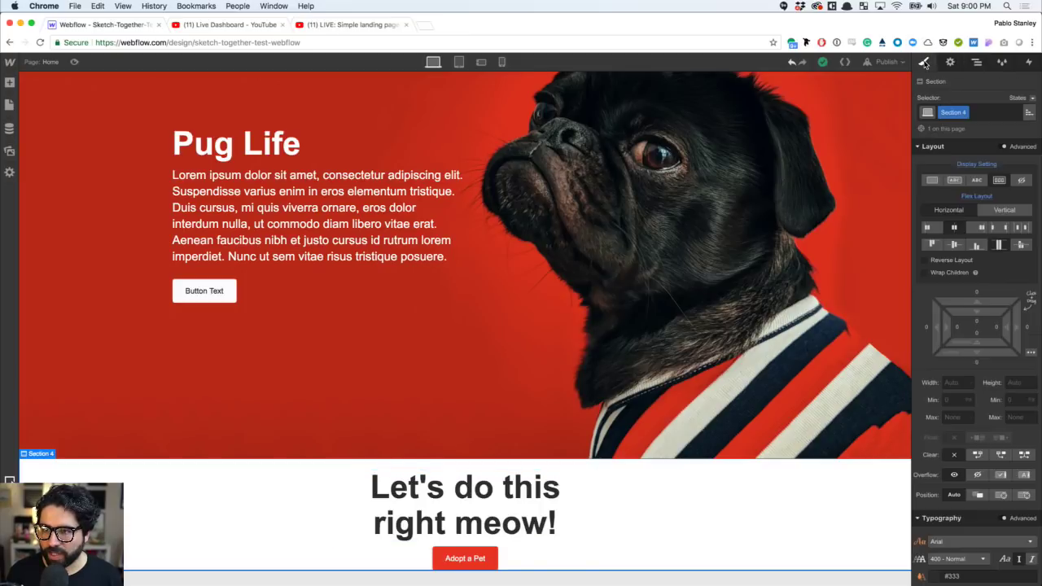
pyautogui.click(978, 323)
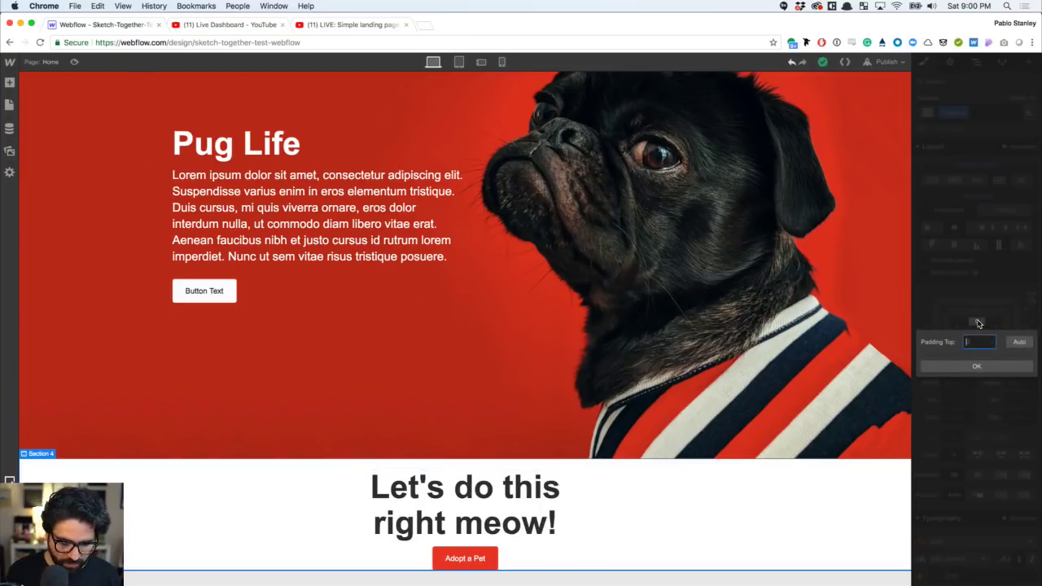
pyautogui.write('80')
pyautogui.press('Return')
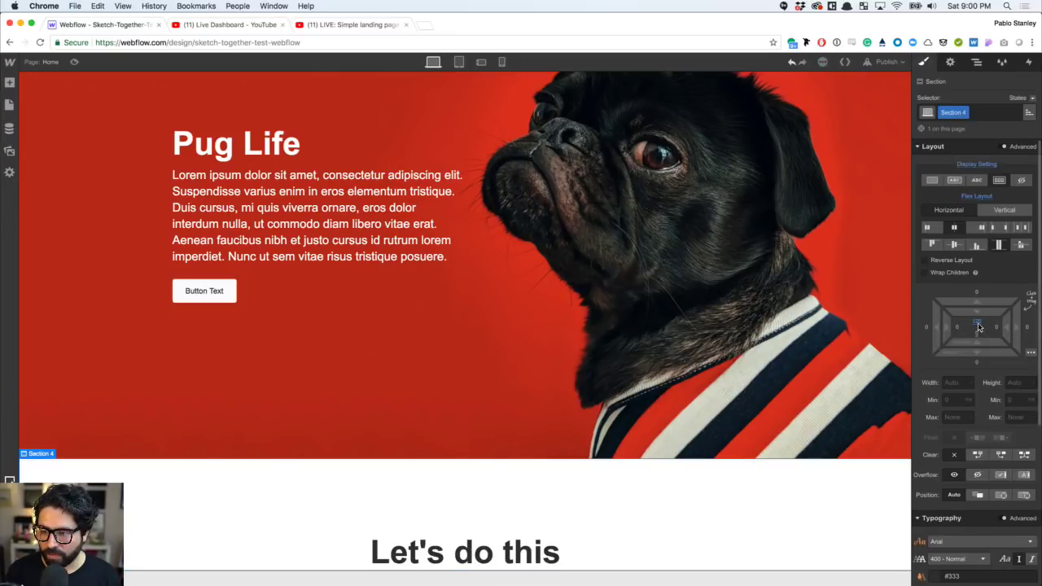
pyautogui.click(979, 324)
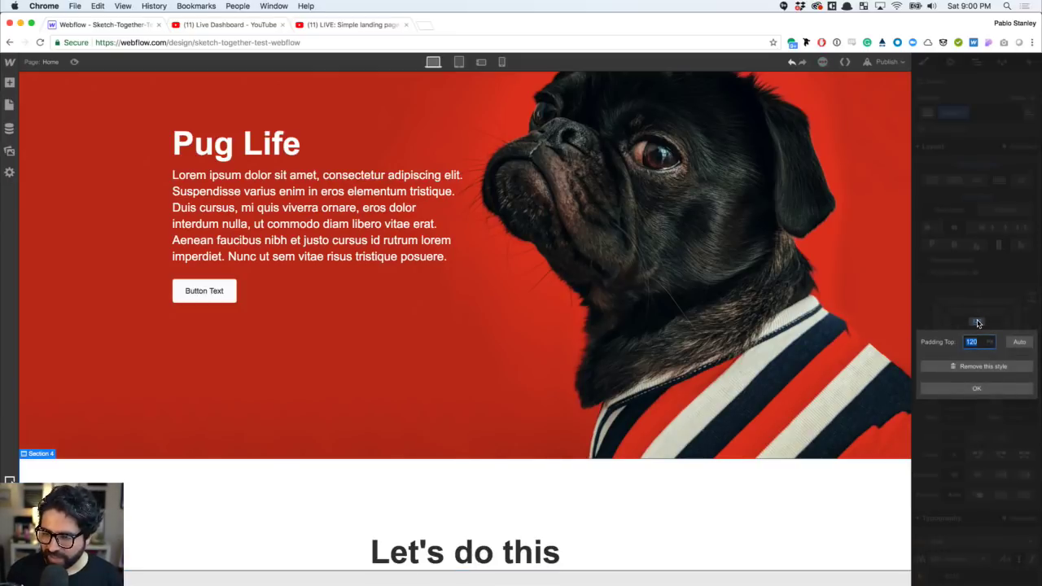
pyautogui.press('Escape')
pyautogui.click(977, 331)
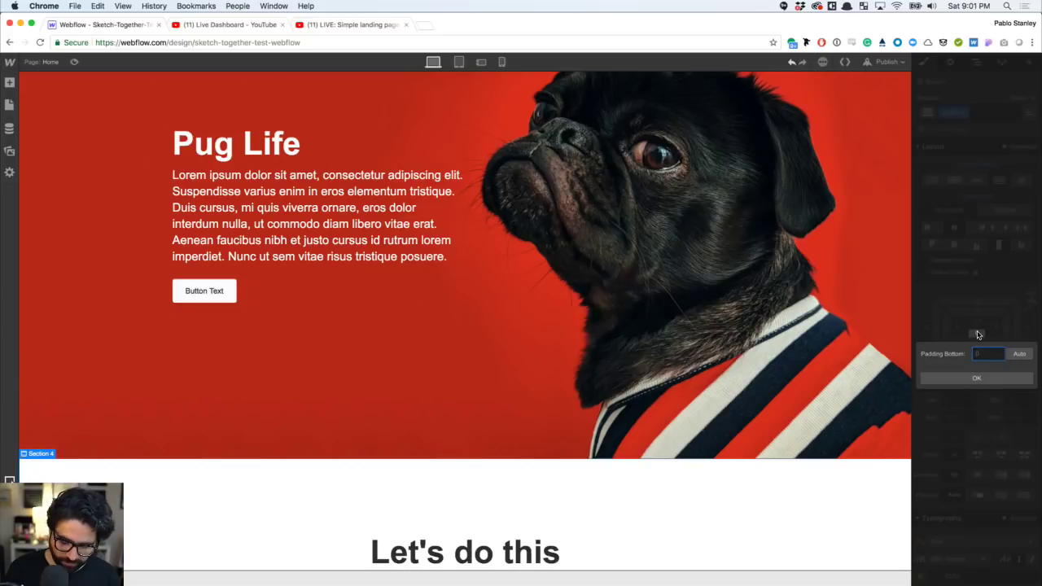
pyautogui.write('80')
pyautogui.press('Return')
pyautogui.scroll(-3, 434, 265)
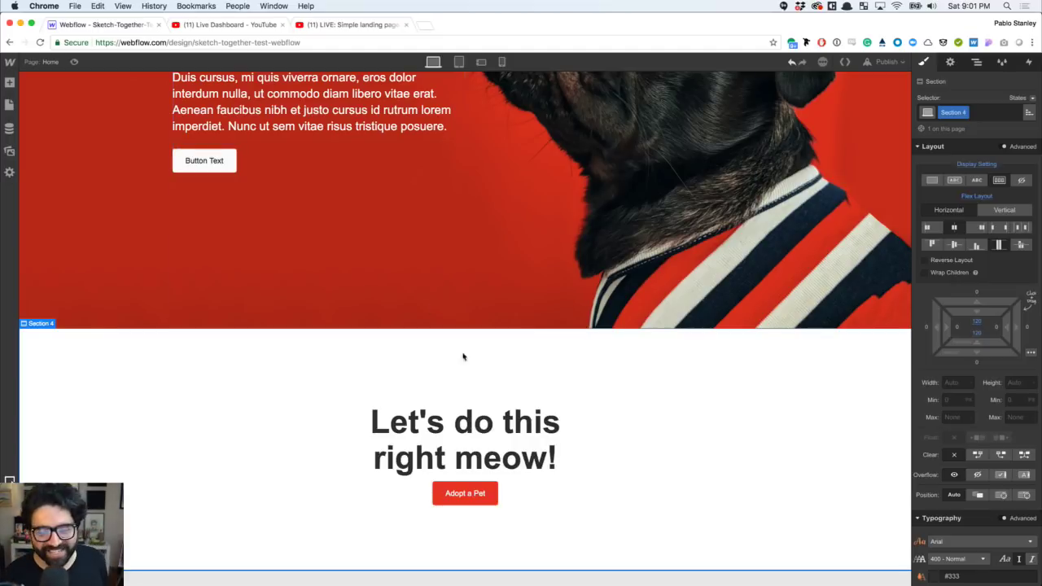
# - Replace the "jumbo" and "center" combo classes on the CTA heading with a single new class named "center"
pyautogui.click(486, 445)
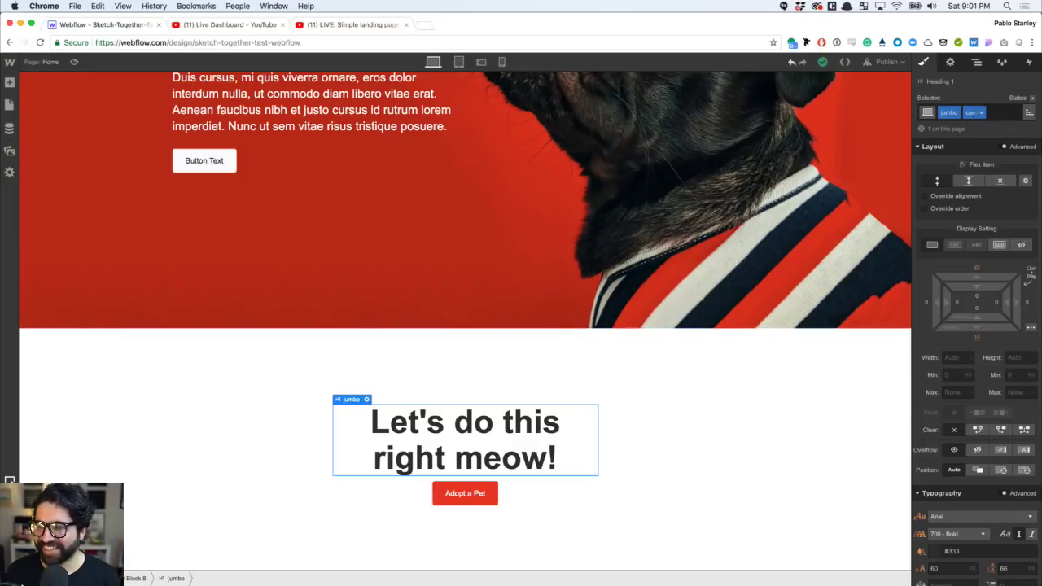
pyautogui.click(953, 113)
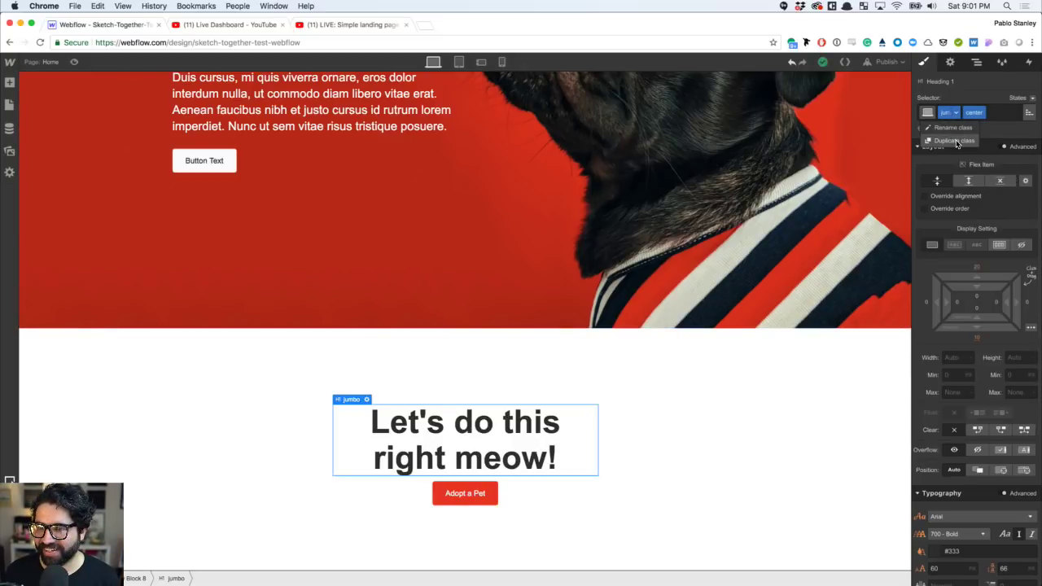
pyautogui.click(991, 112)
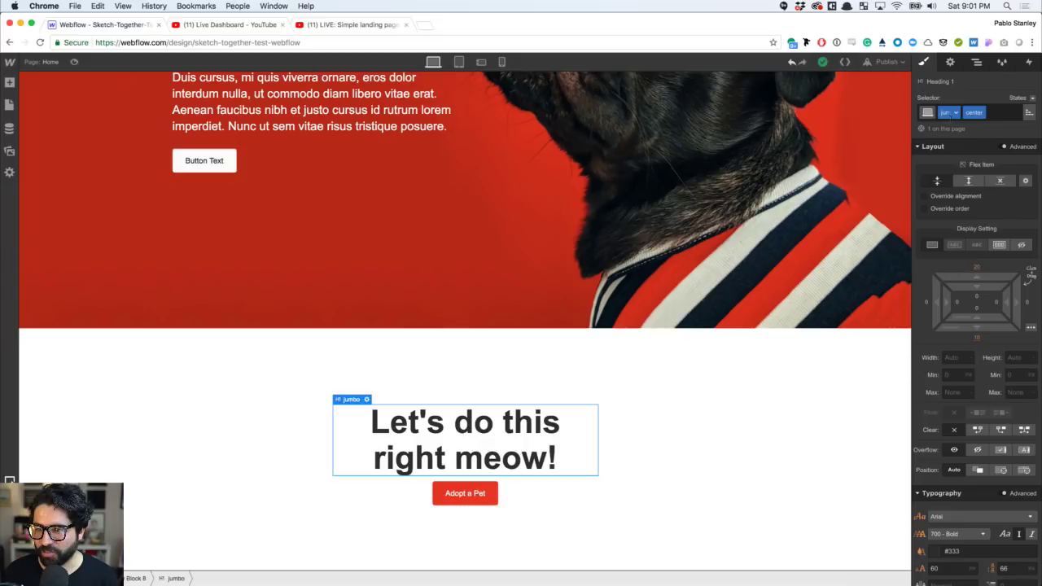
pyautogui.press('BackSpace')
pyautogui.press('BackSpace')
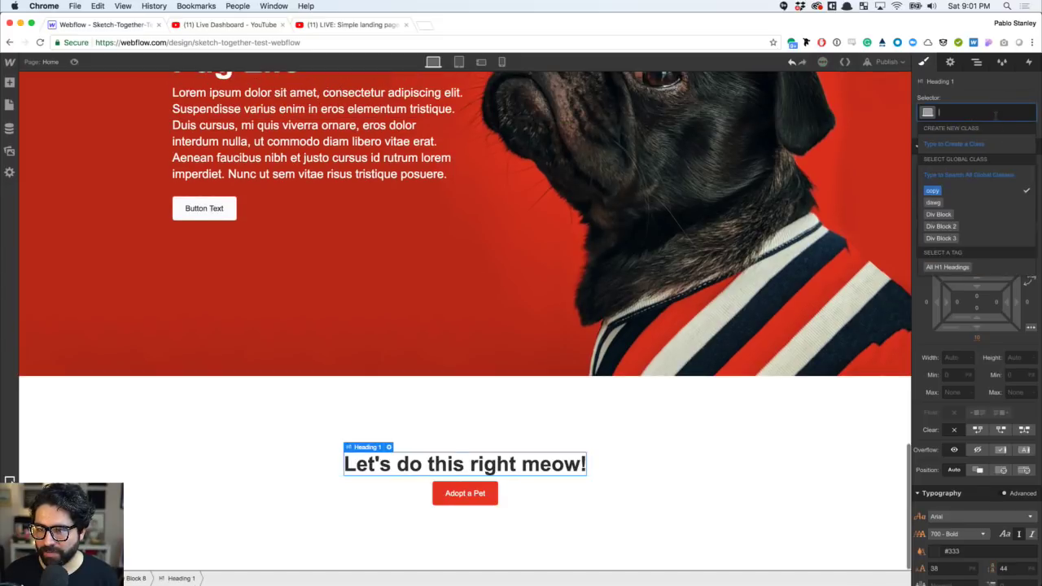
pyautogui.write('center')
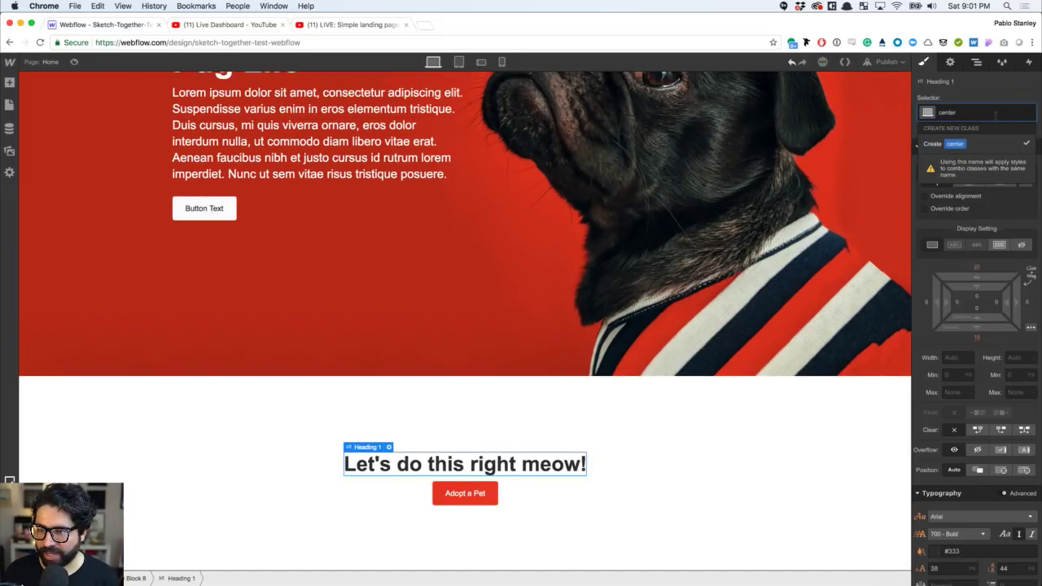
pyautogui.press('Return')
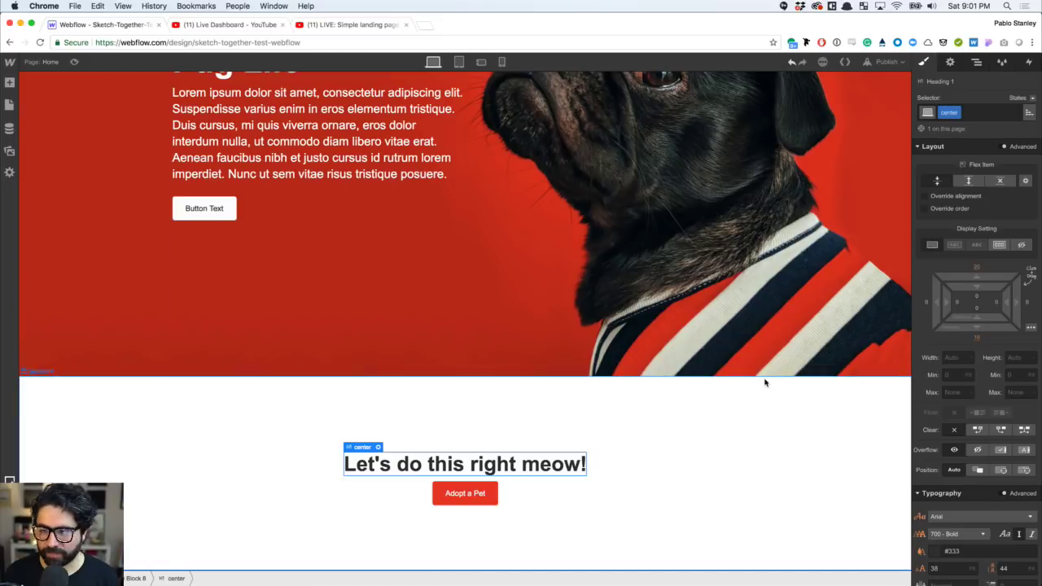
# - Insert a line break after "this" in the CTA heading so "right meow!" starts the second line
pyautogui.scroll(-5, 976, 337)
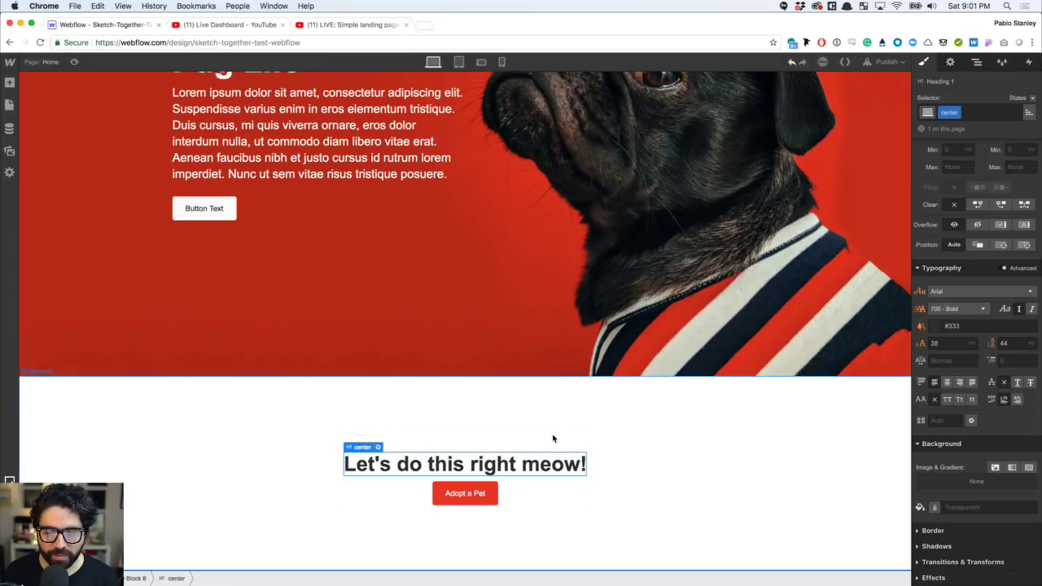
pyautogui.doubleClick(478, 471)
pyautogui.click(464, 468)
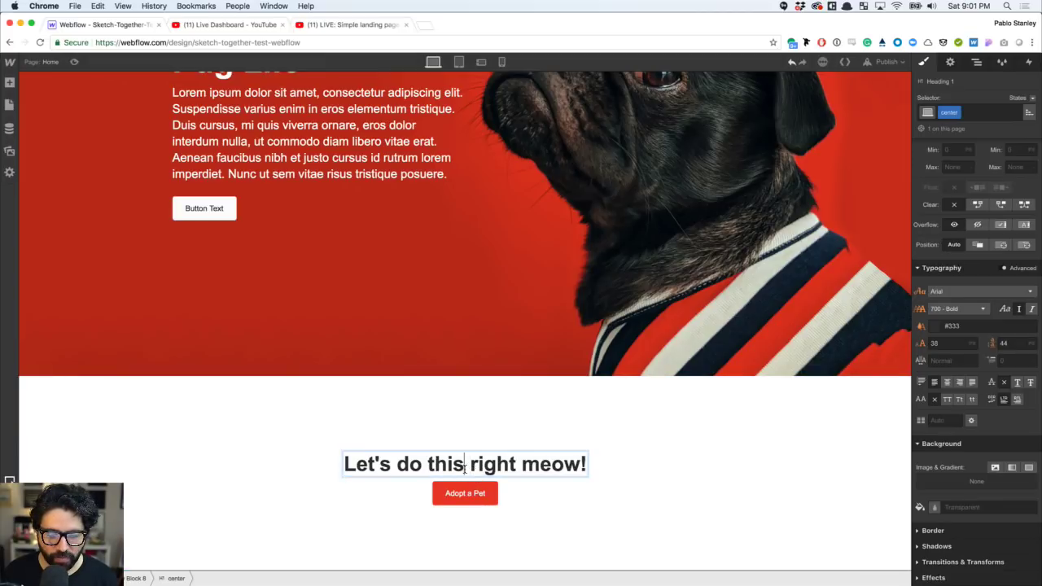
pyautogui.hotkey('shift', 'Return')
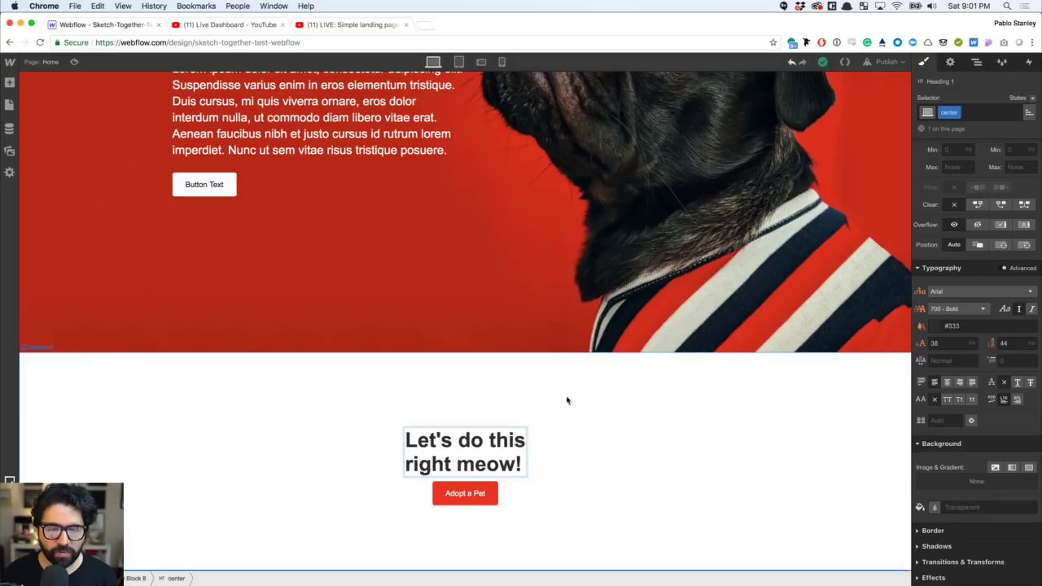
pyautogui.click(686, 470)
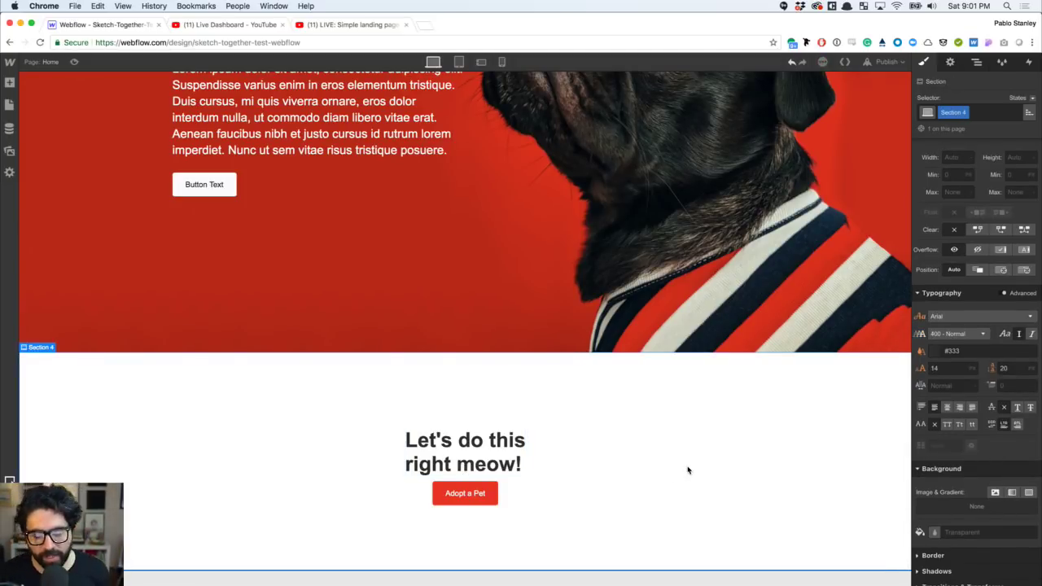
# - Publish the site to its webflow.io domain and open the live page
pyautogui.scroll(20, 687, 469)
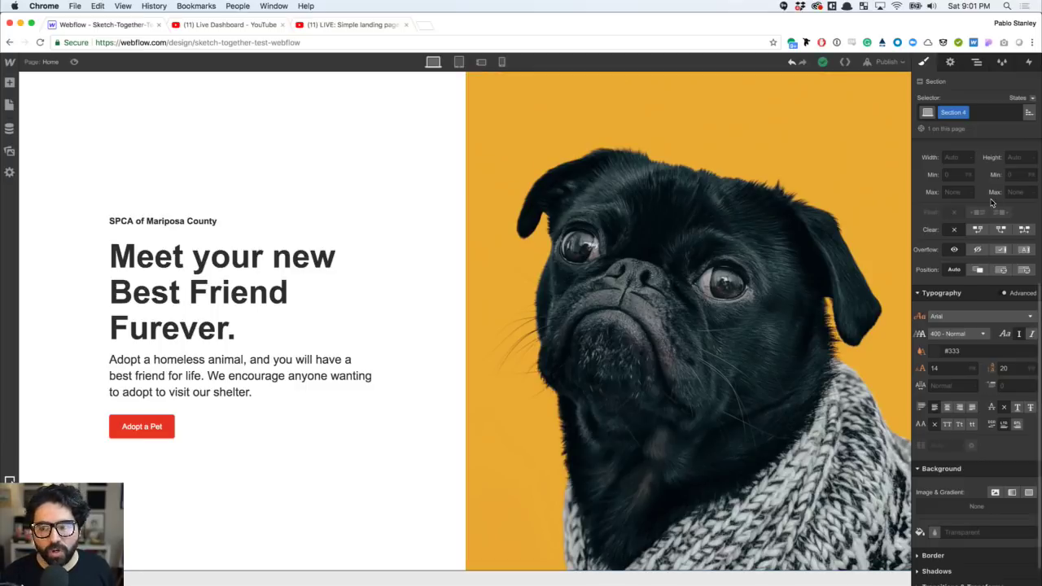
pyautogui.click(881, 65)
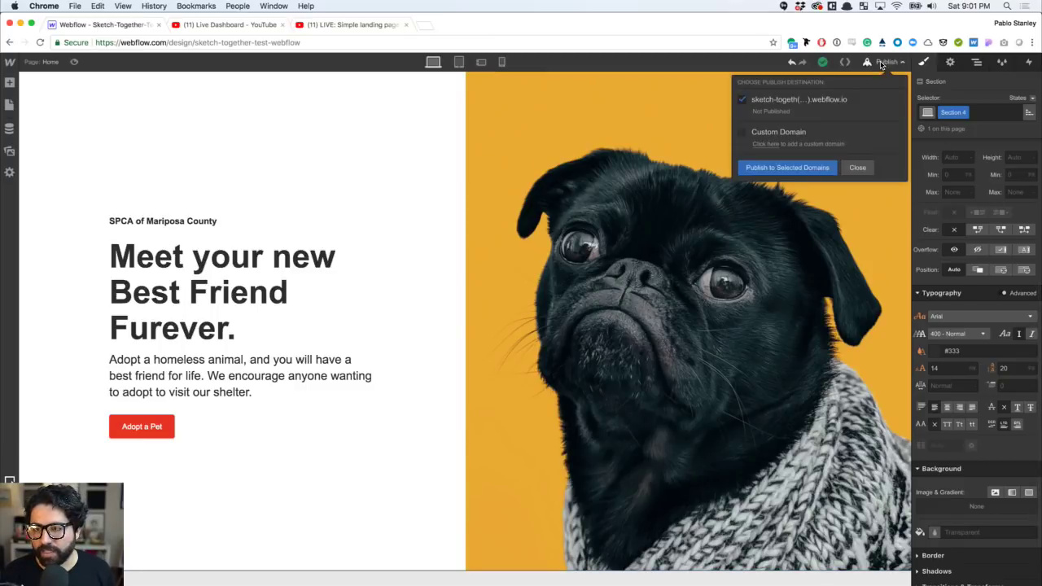
pyautogui.click(795, 169)
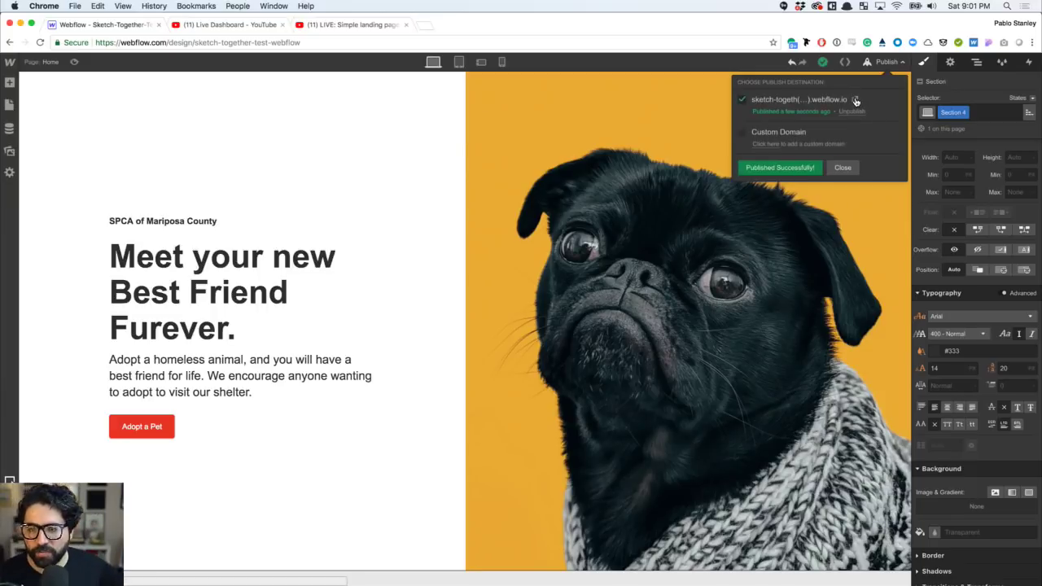
pyautogui.click(855, 100)
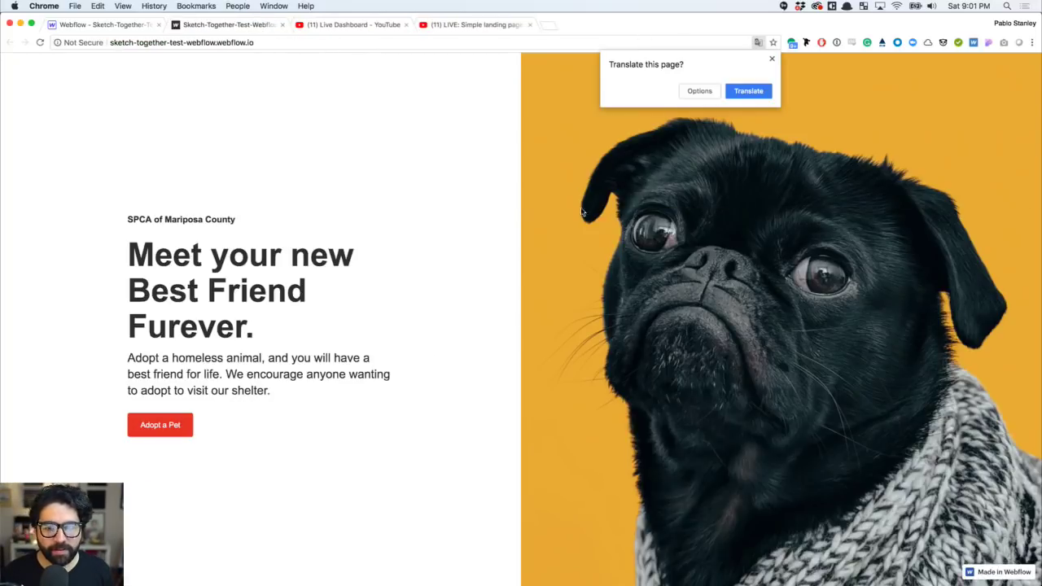
# - Review the published page from the hero to the CTA section, and close it to return to the Webflow Designer
pyautogui.click(771, 58)
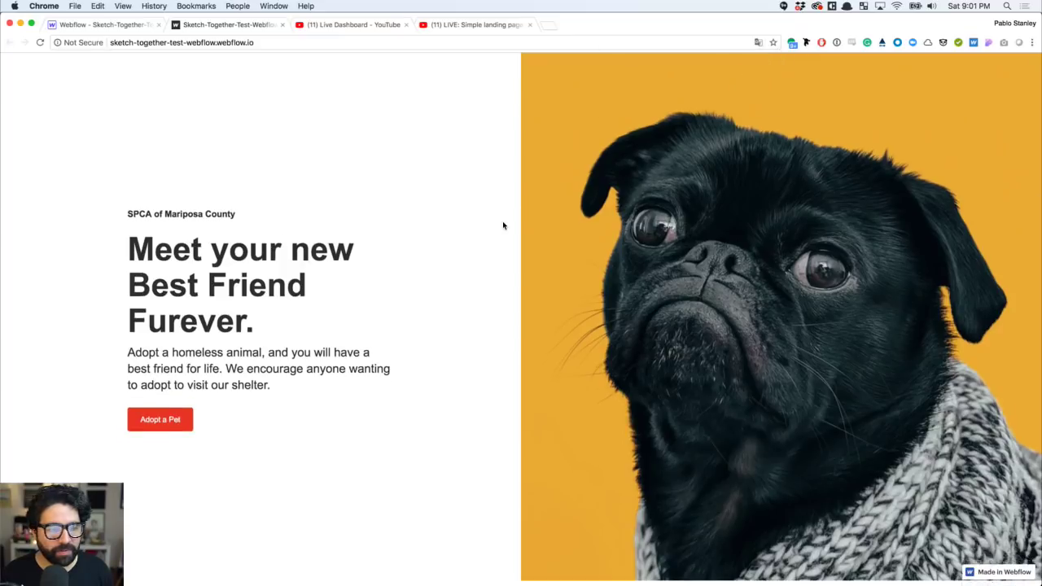
pyautogui.scroll(-5, 502, 220)
pyautogui.scroll(-15, 503, 225)
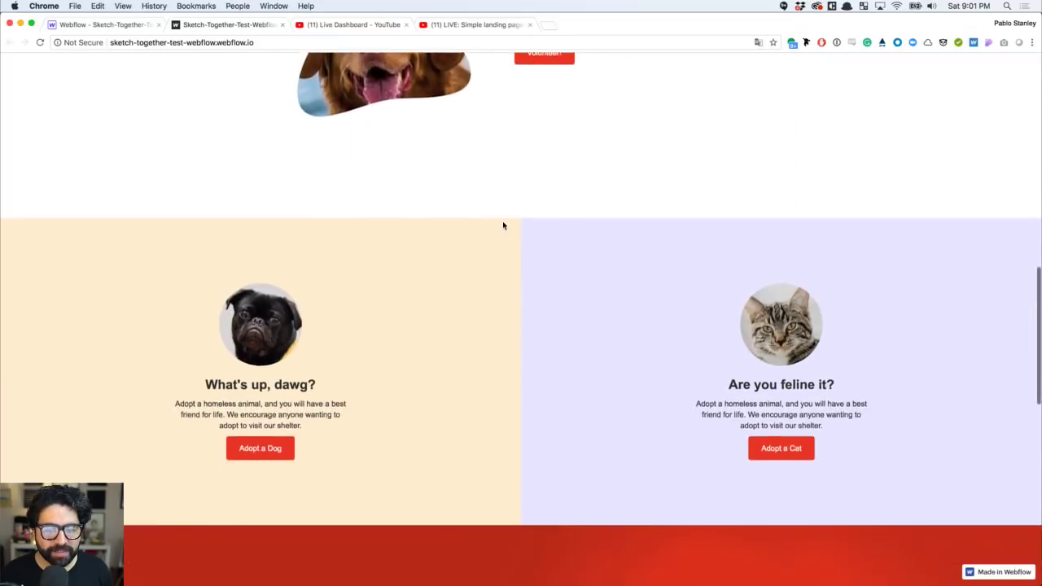
pyautogui.scroll(-2, 503, 225)
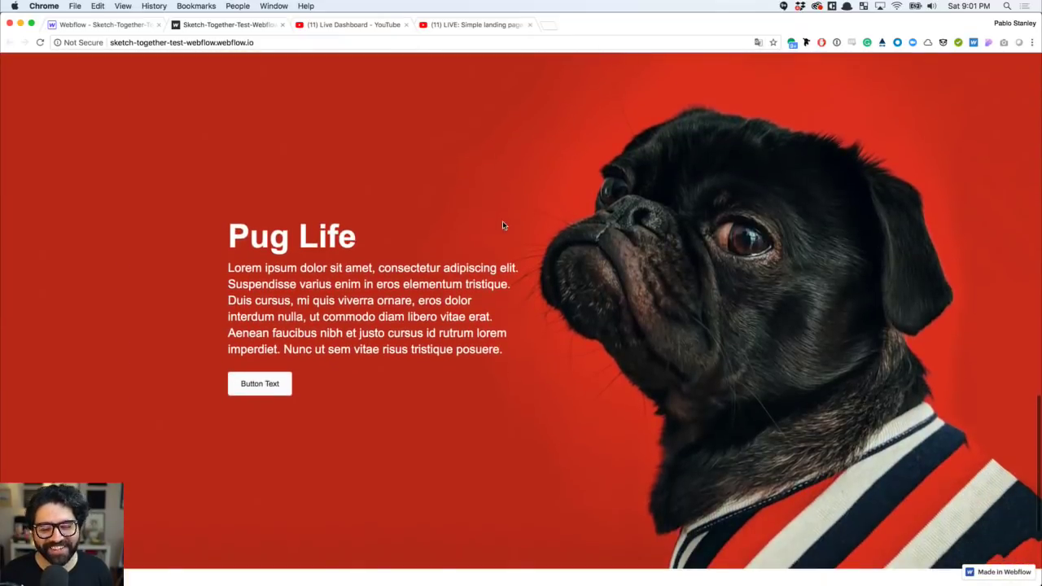
pyautogui.scroll(-1, 649, 271)
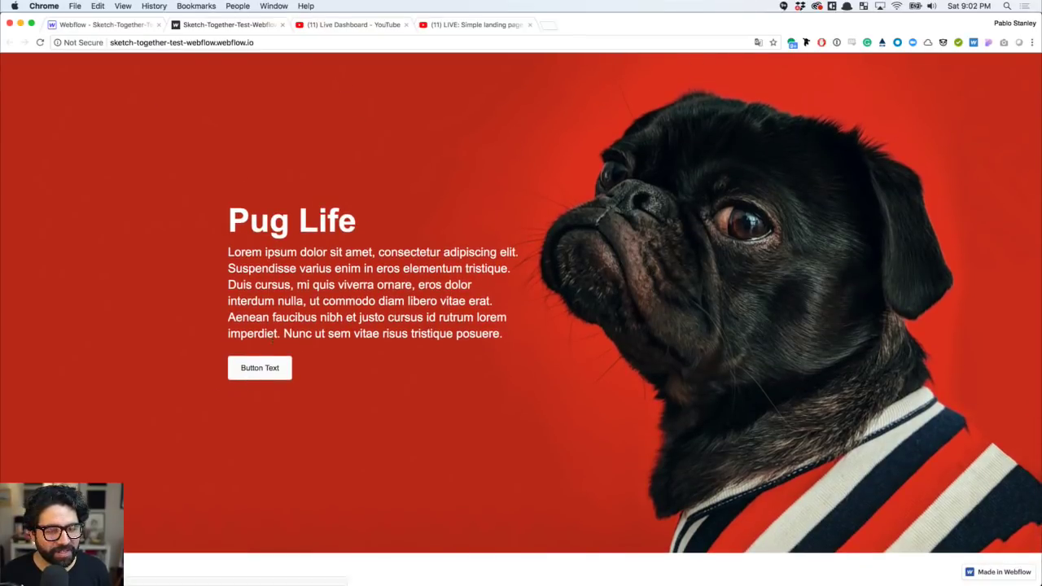
pyautogui.scroll(-5, 368, 260)
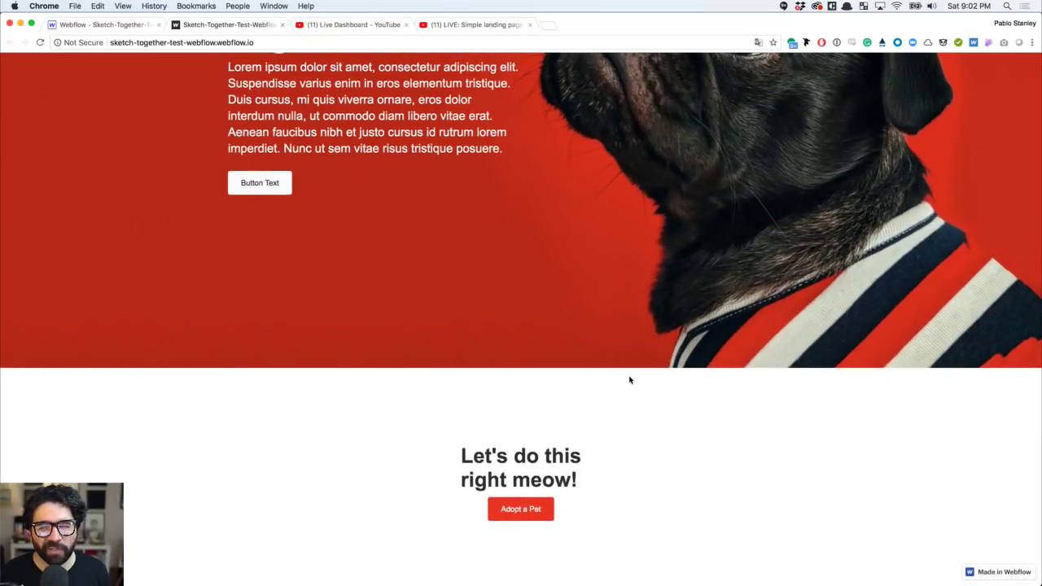
pyautogui.scroll(15, 629, 379)
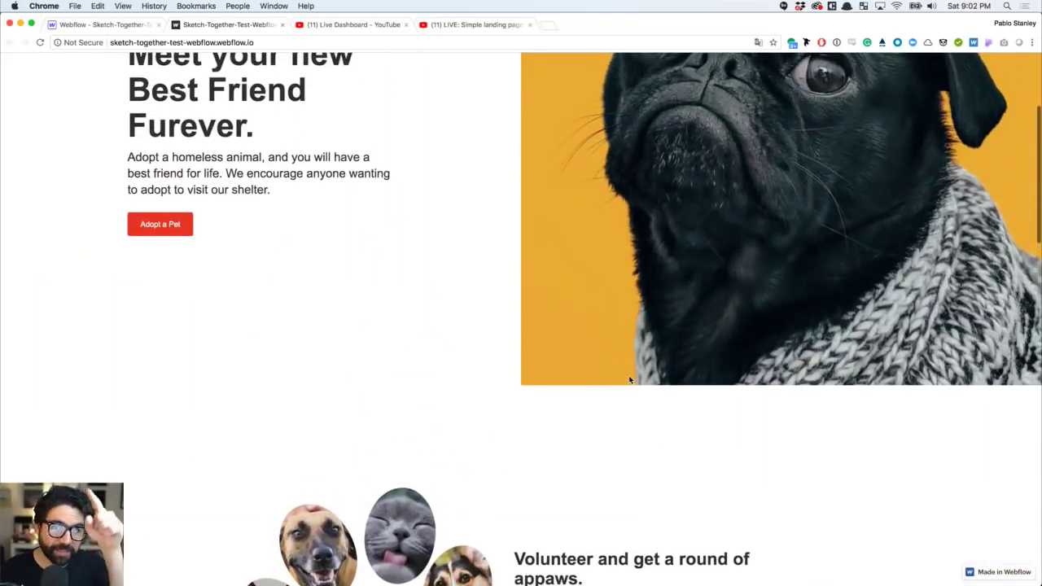
pyautogui.scroll(5, 628, 375)
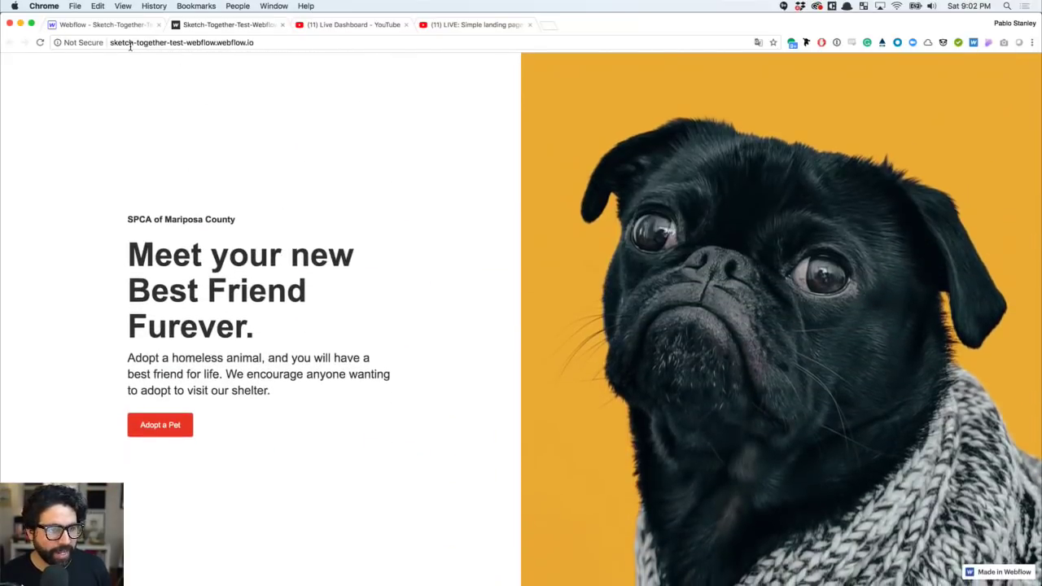
pyautogui.click(122, 25)
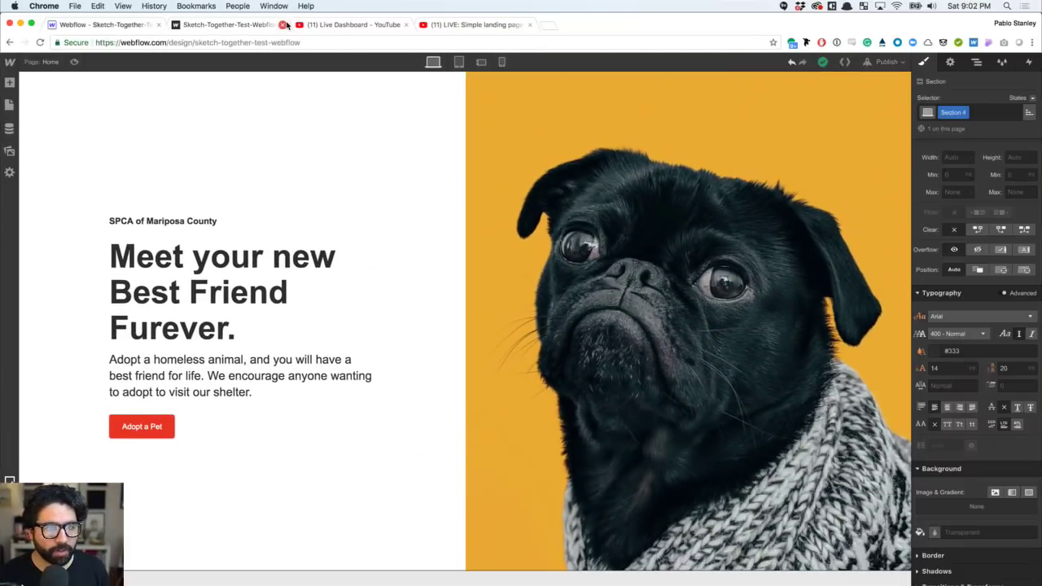
pyautogui.click(282, 25)
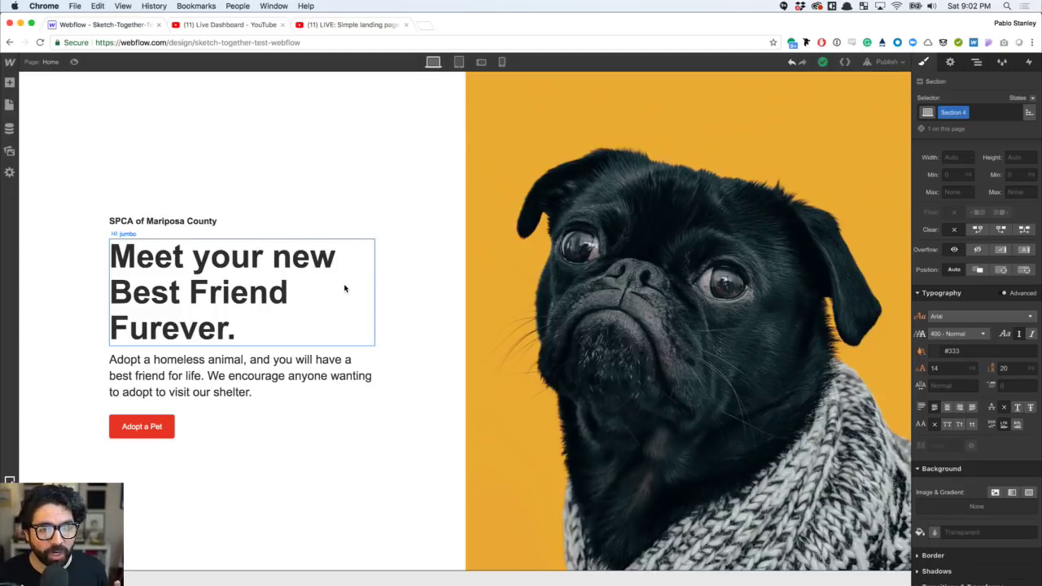
# - In the tablet view, set the hero section's flex layout to vertical and reverse it so the image sits above the text
pyautogui.click(459, 63)
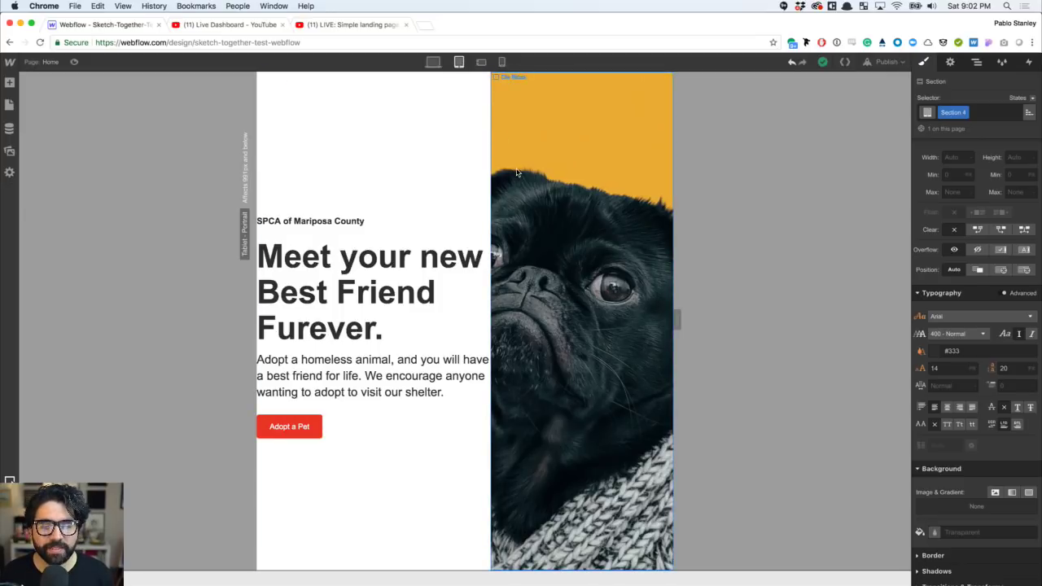
pyautogui.click(976, 62)
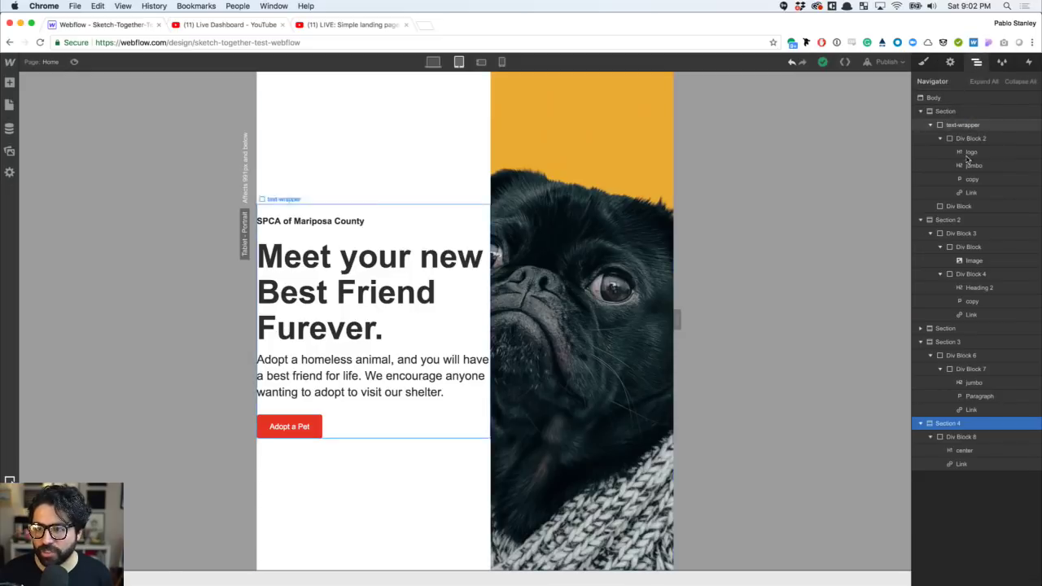
pyautogui.click(625, 194)
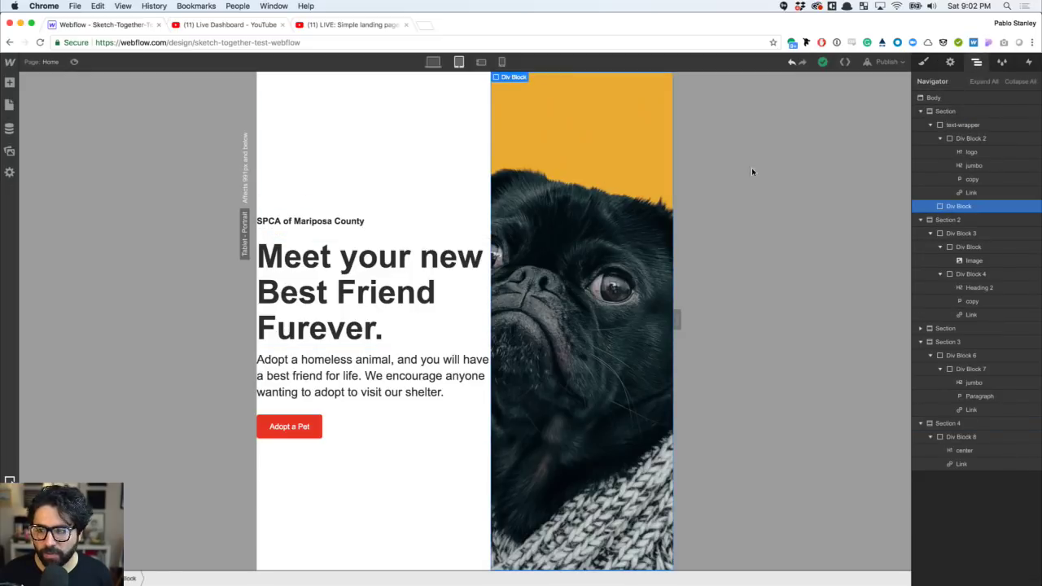
pyautogui.click(945, 111)
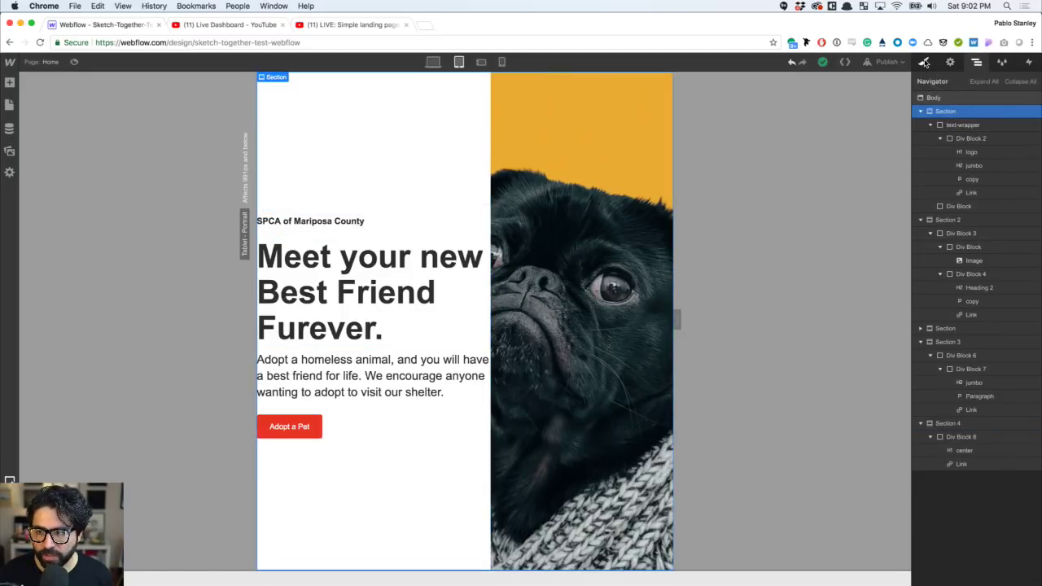
pyautogui.click(924, 62)
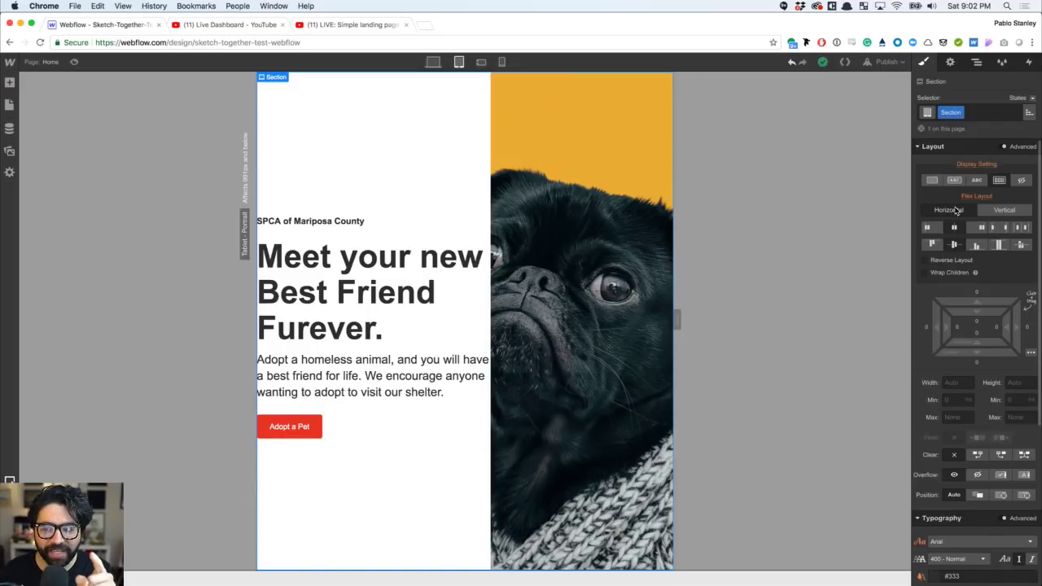
pyautogui.click(1005, 211)
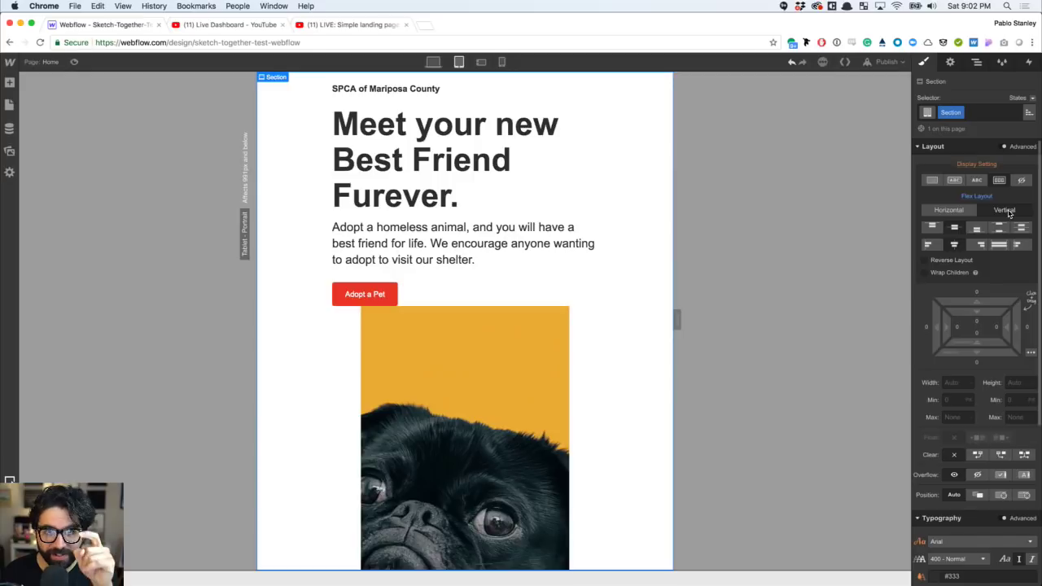
pyautogui.click(949, 261)
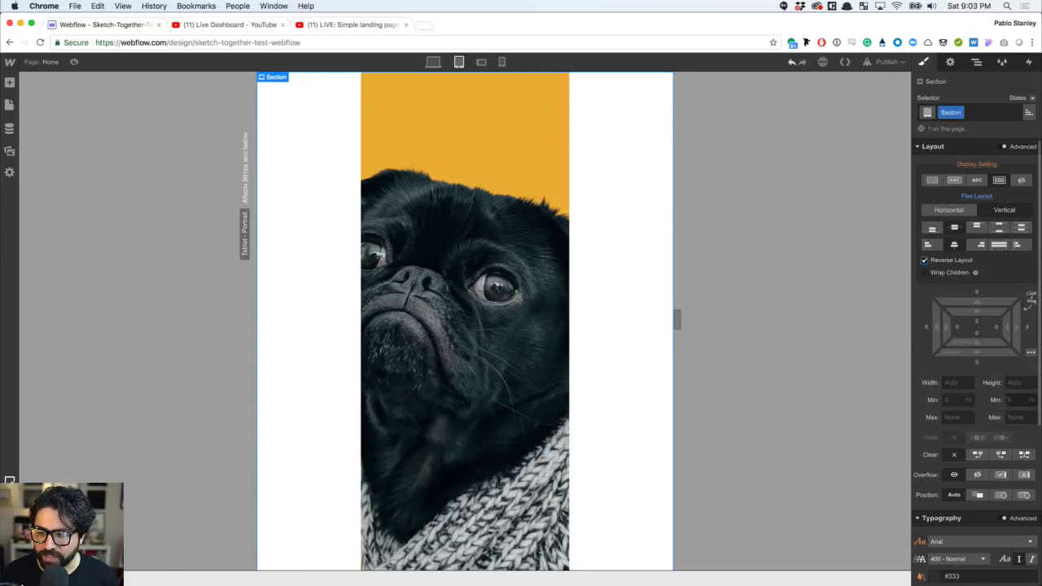
# - Set the hero image div block's tablet height to 320 px and its width to 100%
pyautogui.click(976, 62)
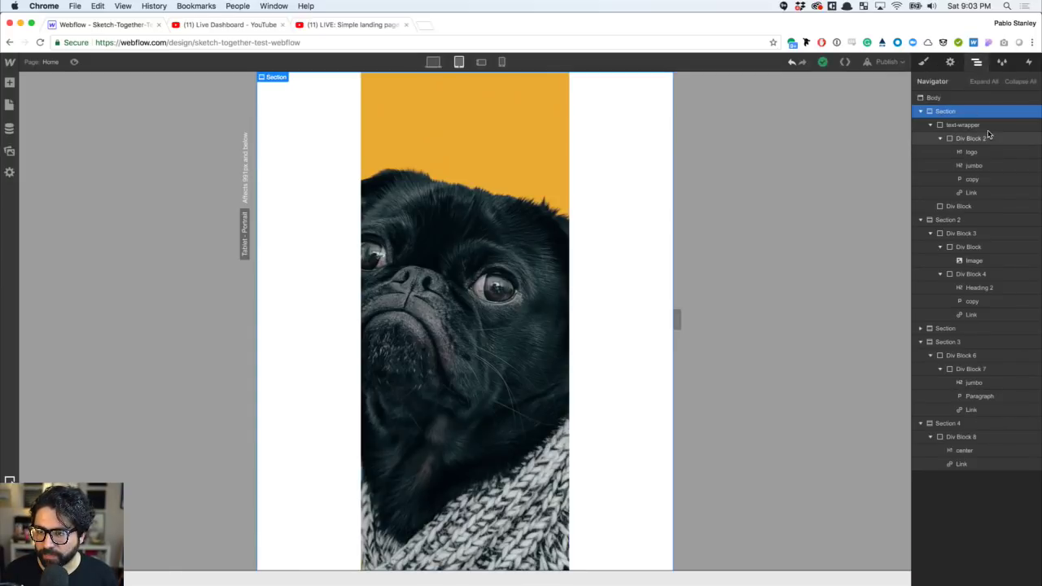
pyautogui.click(959, 206)
pyautogui.click(922, 62)
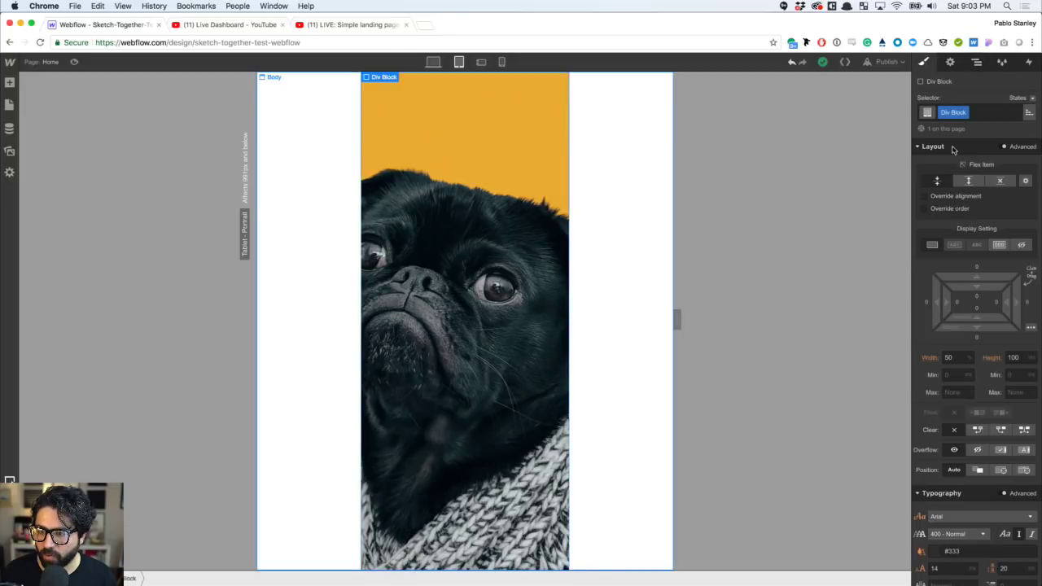
pyautogui.click(1017, 358)
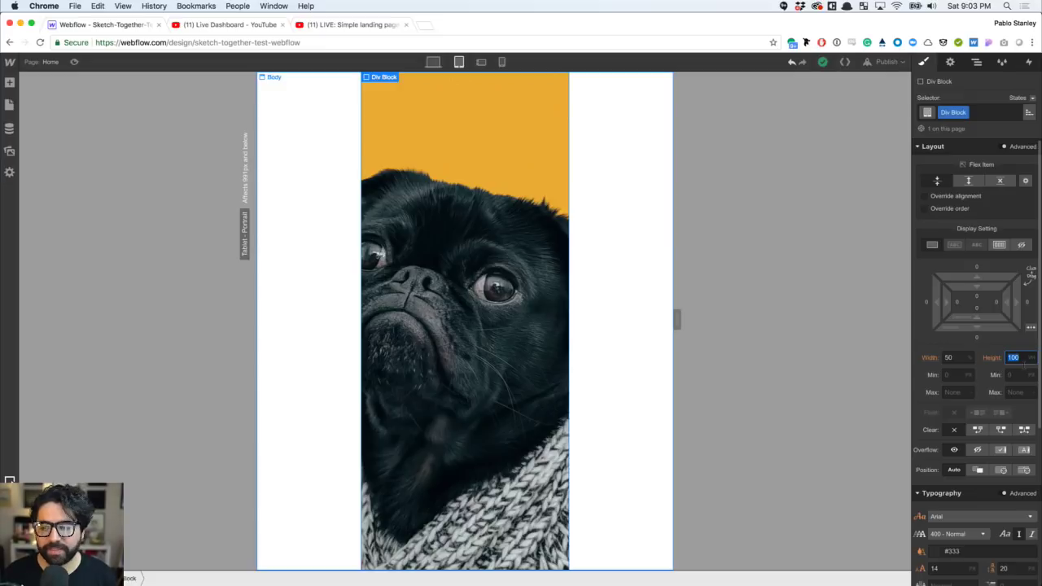
pyautogui.write('320px')
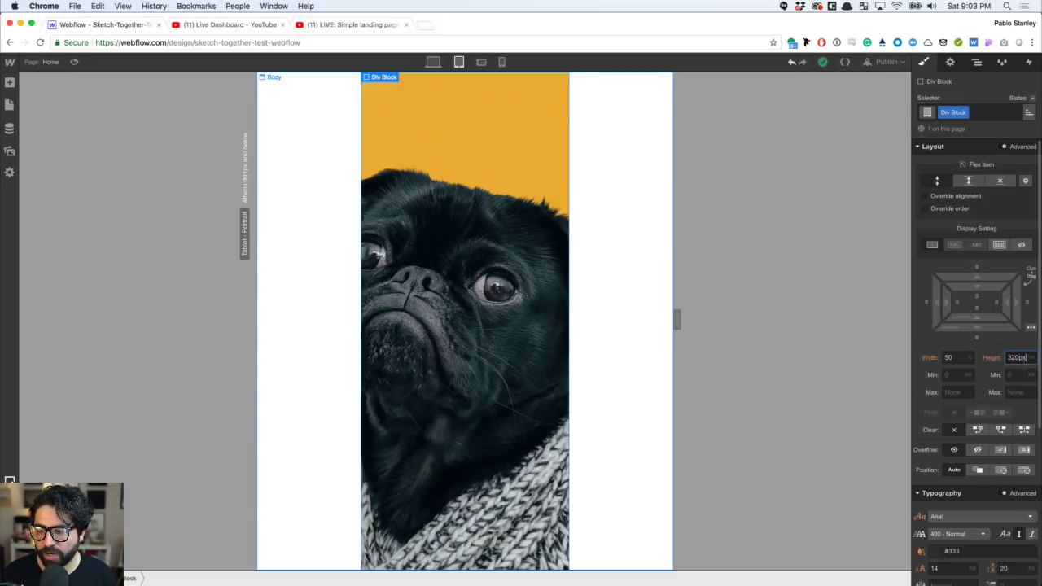
pyautogui.press('Return')
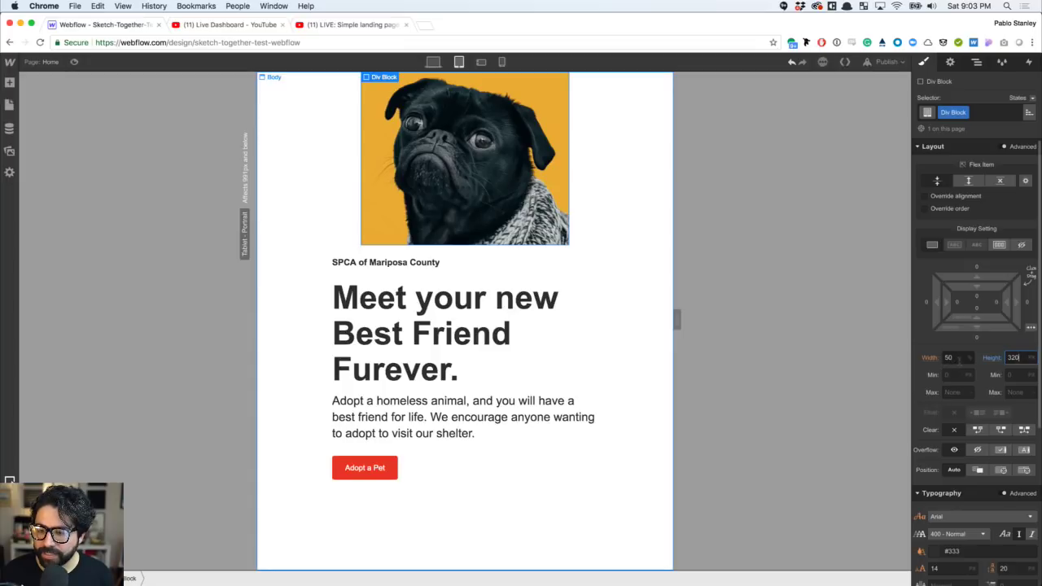
pyautogui.click(955, 364)
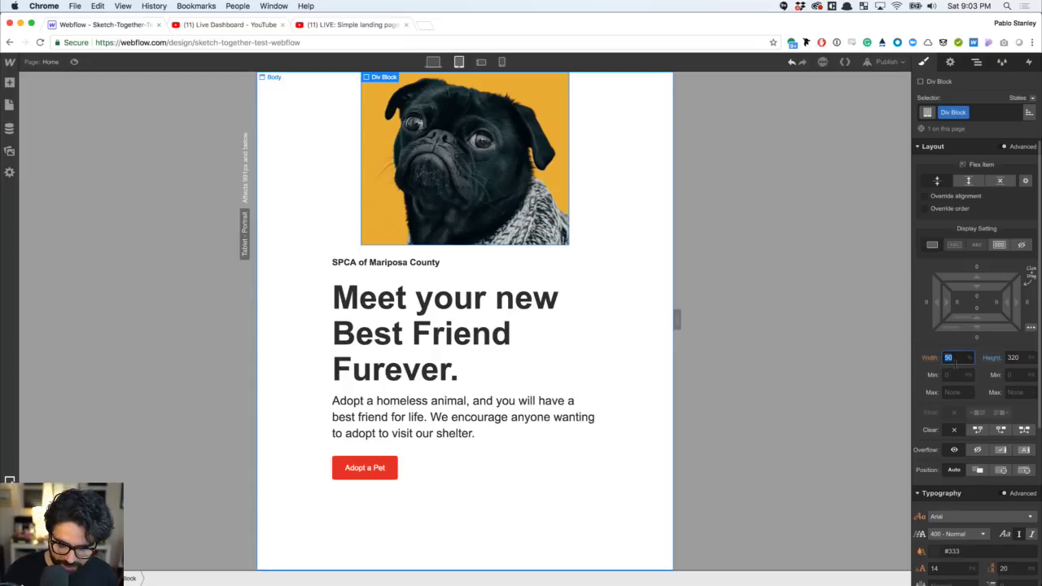
pyautogui.write('100')
pyautogui.press('Return')
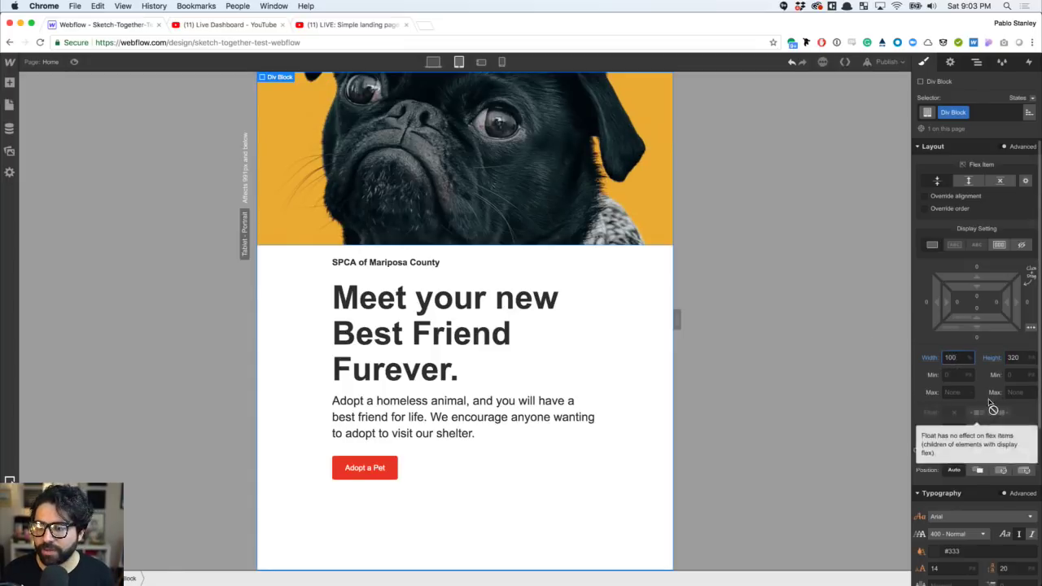
# - Increase the hero image div block's tablet height to 400 px
pyautogui.click(1015, 359)
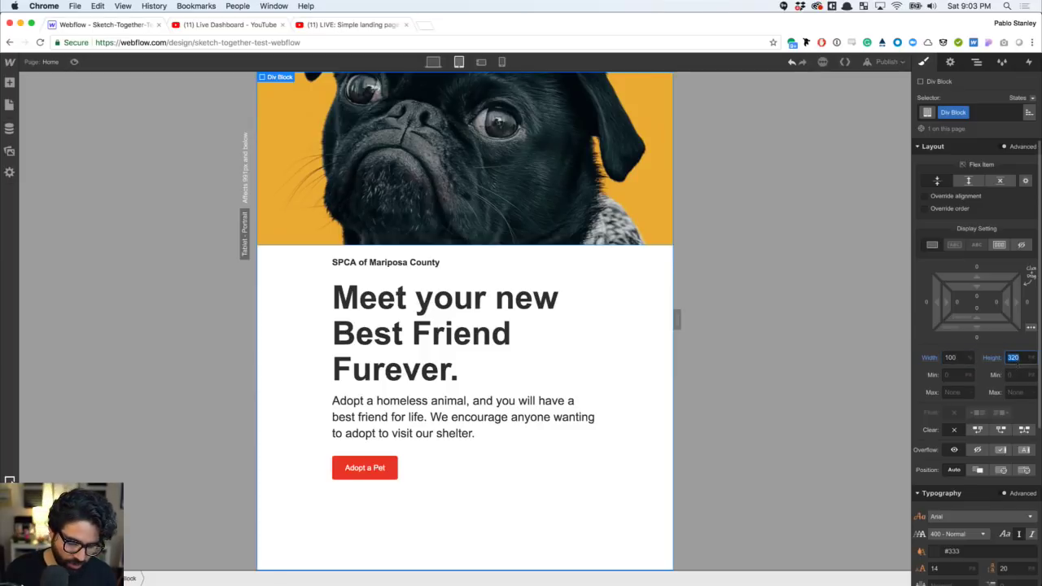
pyautogui.write('400')
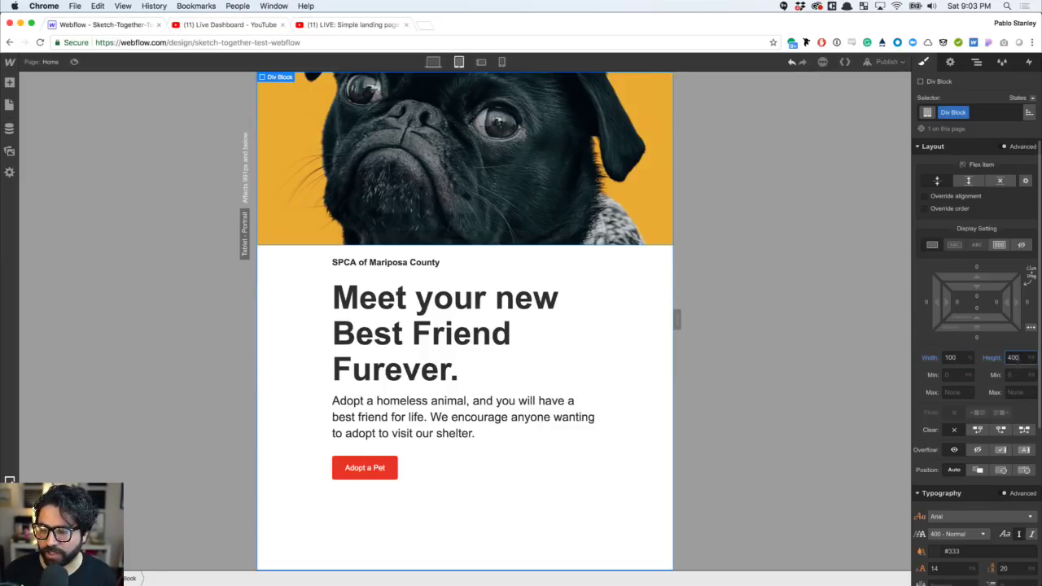
pyautogui.press('Return')
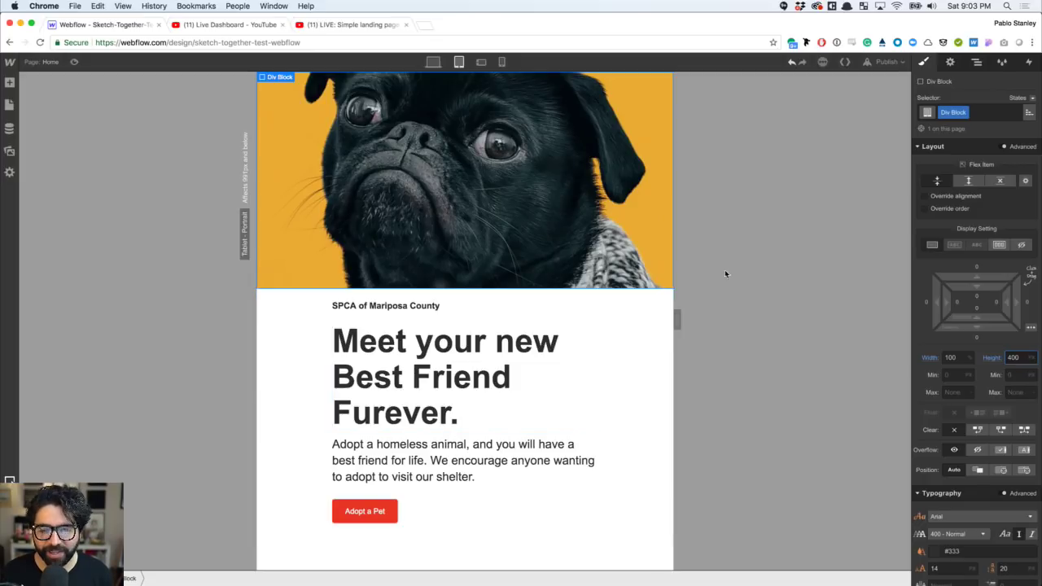
# - Compare the hero section's layout between the desktop and tablet views
pyautogui.click(433, 61)
pyautogui.click(459, 62)
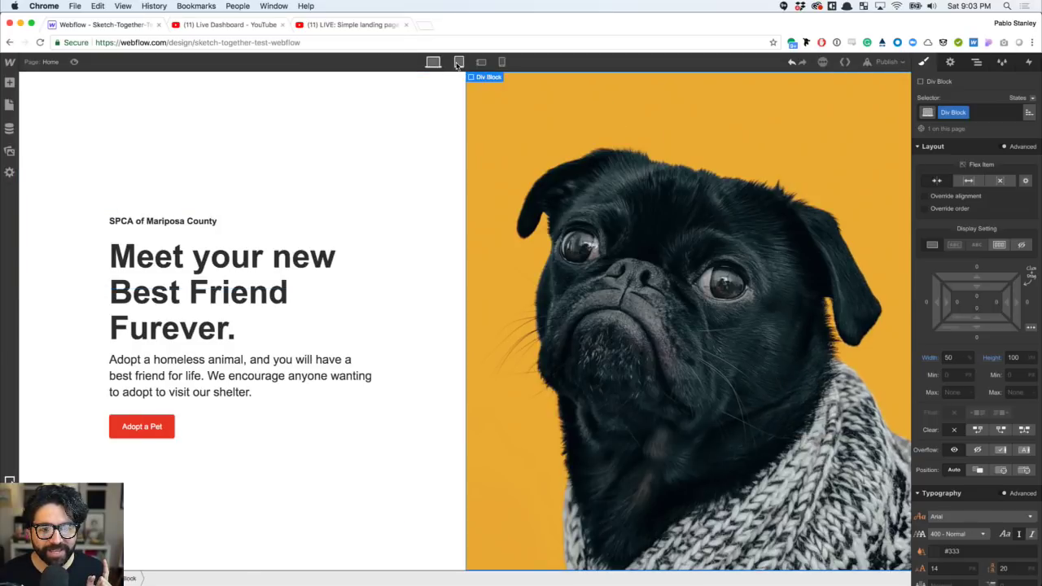
pyautogui.click(459, 62)
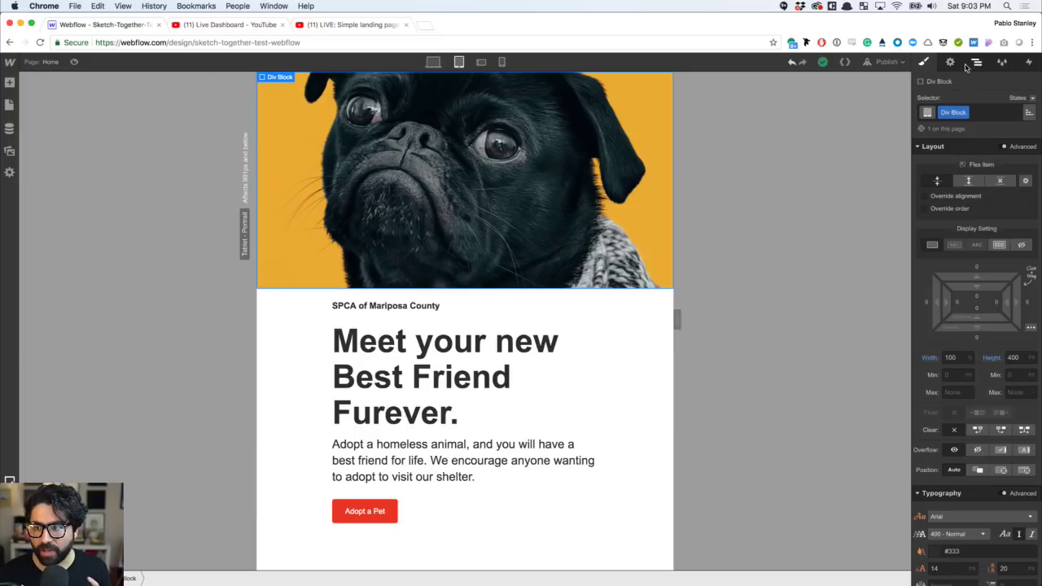
pyautogui.click(434, 63)
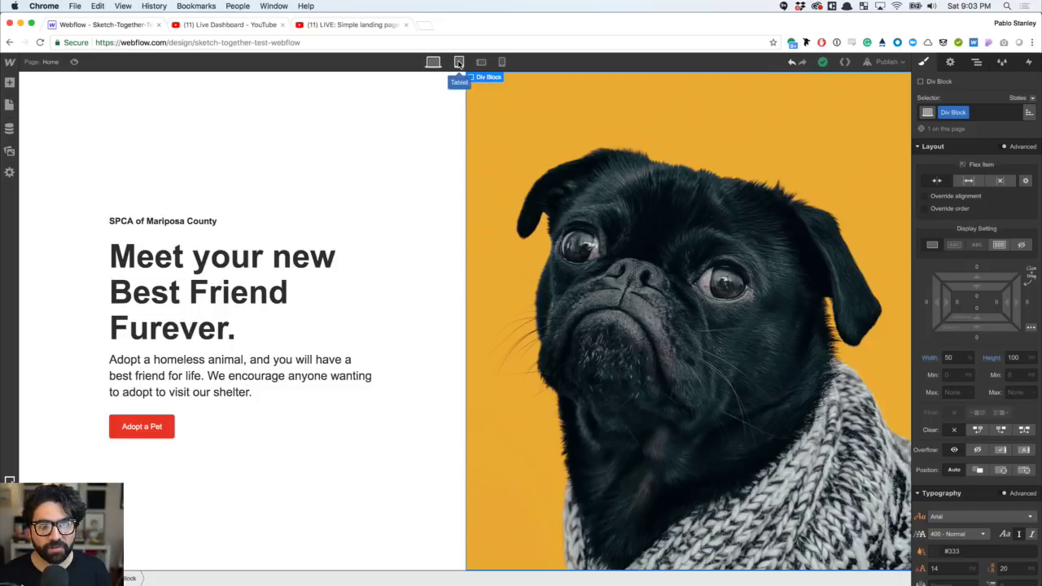
# - Republish the site to its webflow.io domain and check the live page before returning to the Designer
pyautogui.click(887, 61)
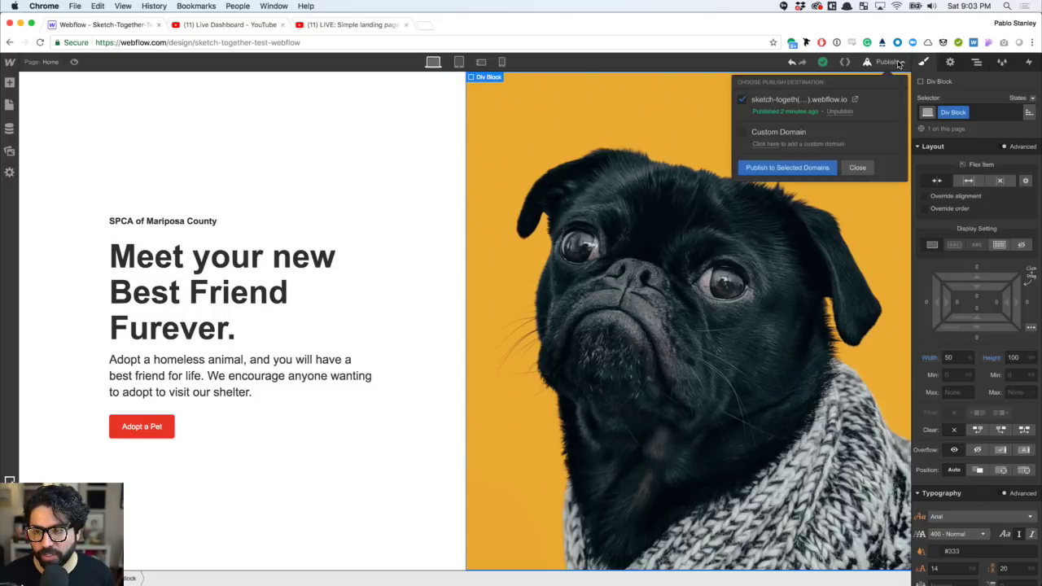
pyautogui.click(800, 169)
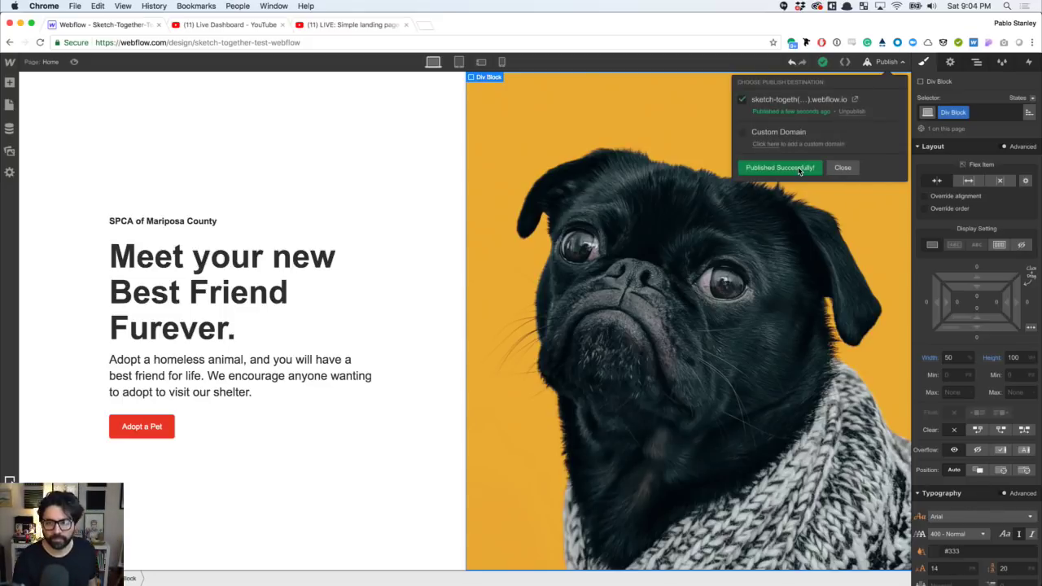
pyautogui.click(854, 100)
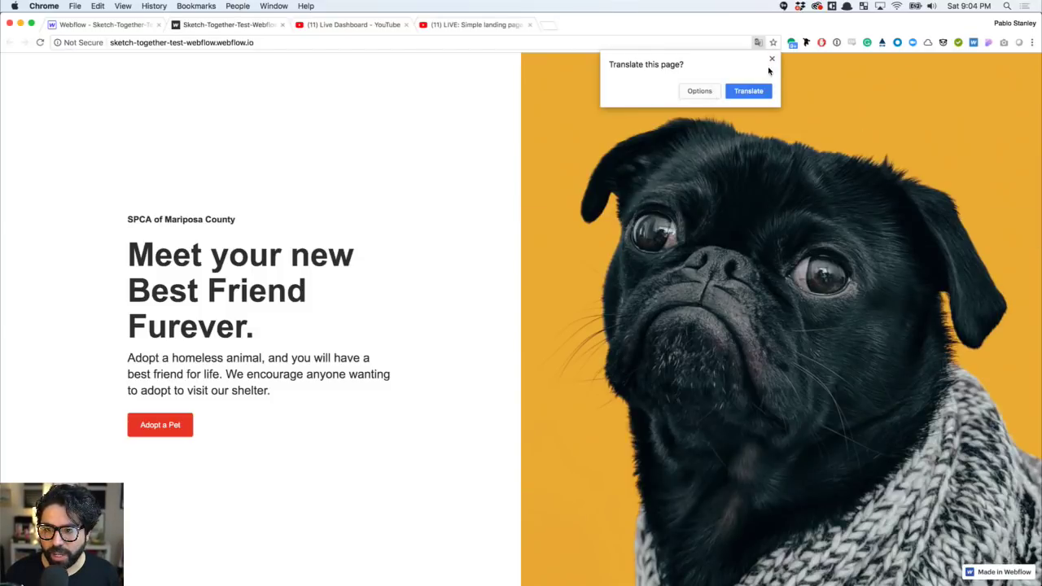
pyautogui.click(772, 59)
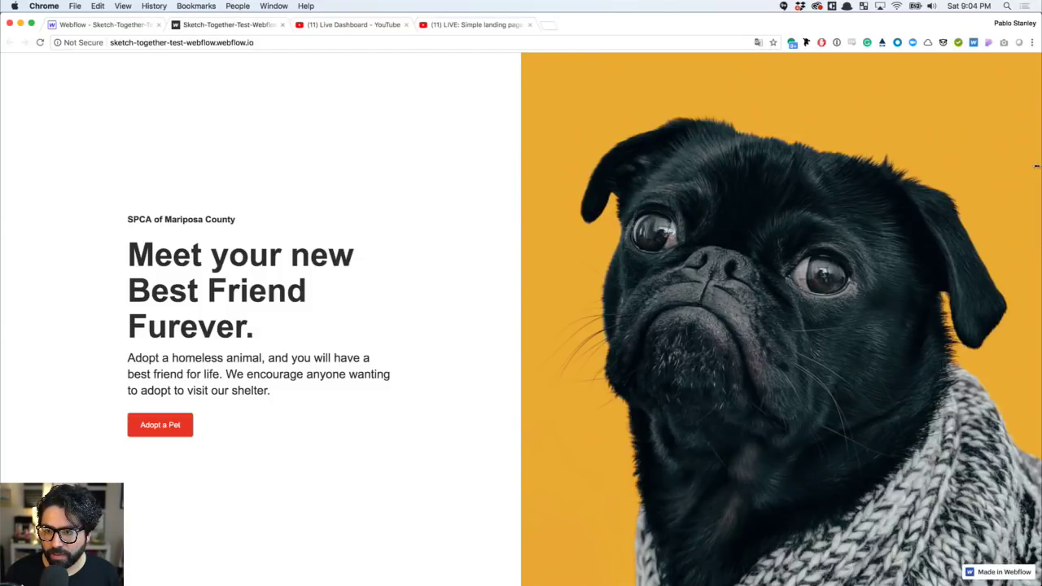
pyautogui.moveTo(1036, 166); pyautogui.dragTo(1040, 242)
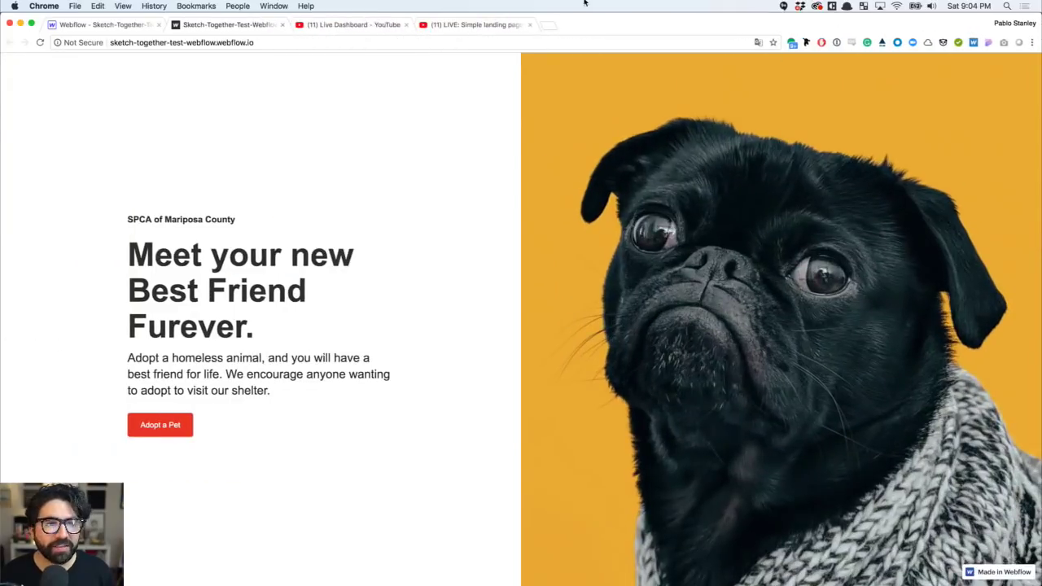
pyautogui.click(125, 30)
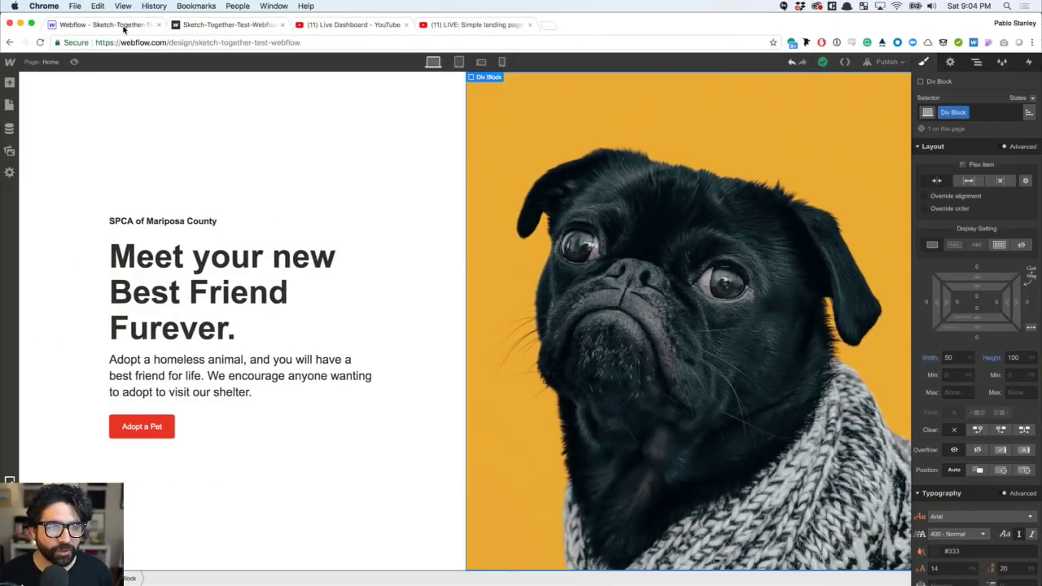
# - Review the hero section's layout in the tablet, phone landscape and phone portrait views
pyautogui.click(459, 62)
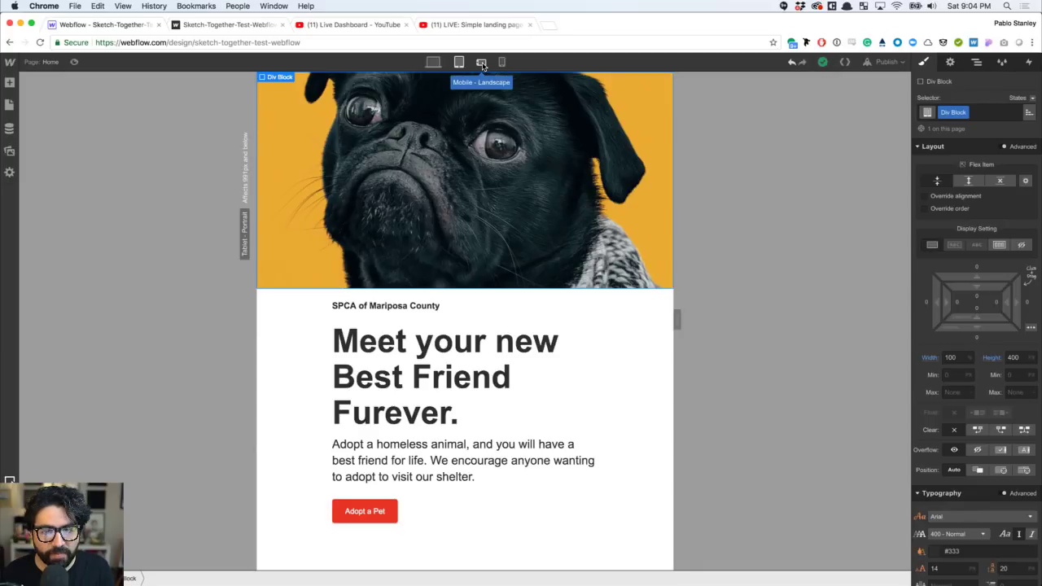
pyautogui.click(481, 63)
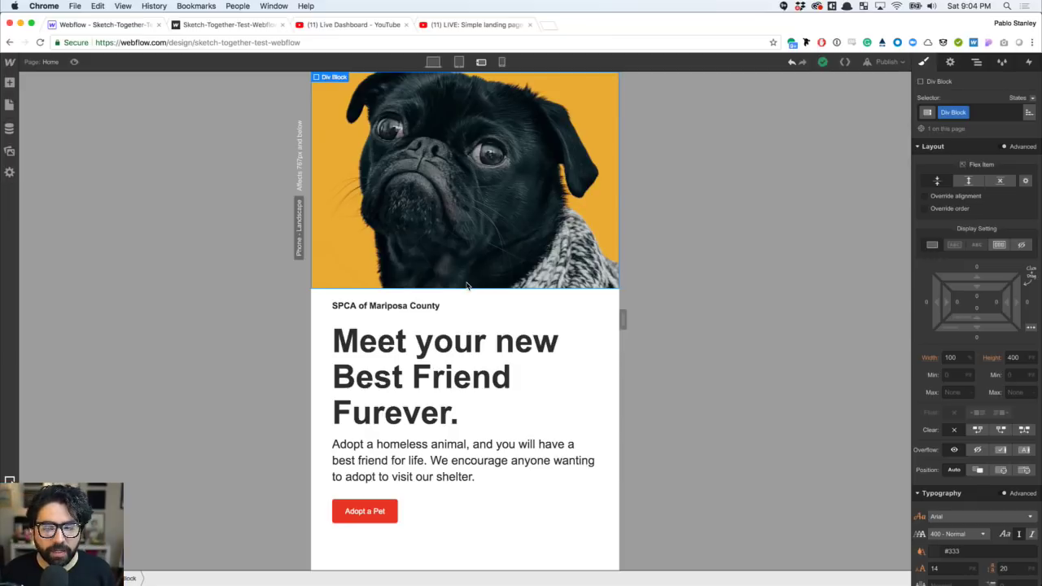
pyautogui.click(504, 63)
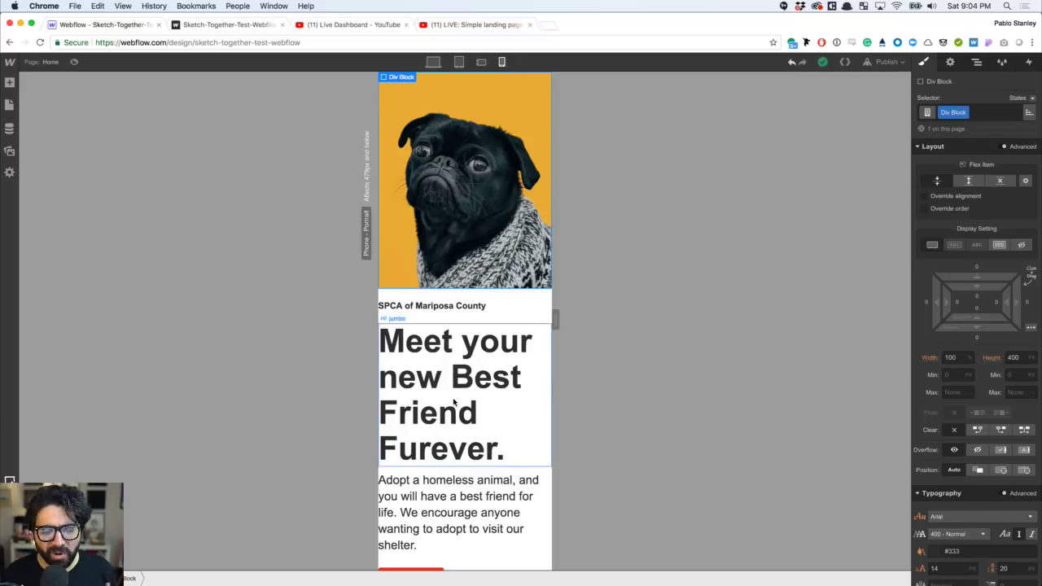
# - For the phone landscape breakpoint, set the hero's jumbo heading to a 48 px font size and 52 px line height
pyautogui.click(459, 62)
pyautogui.click(416, 348)
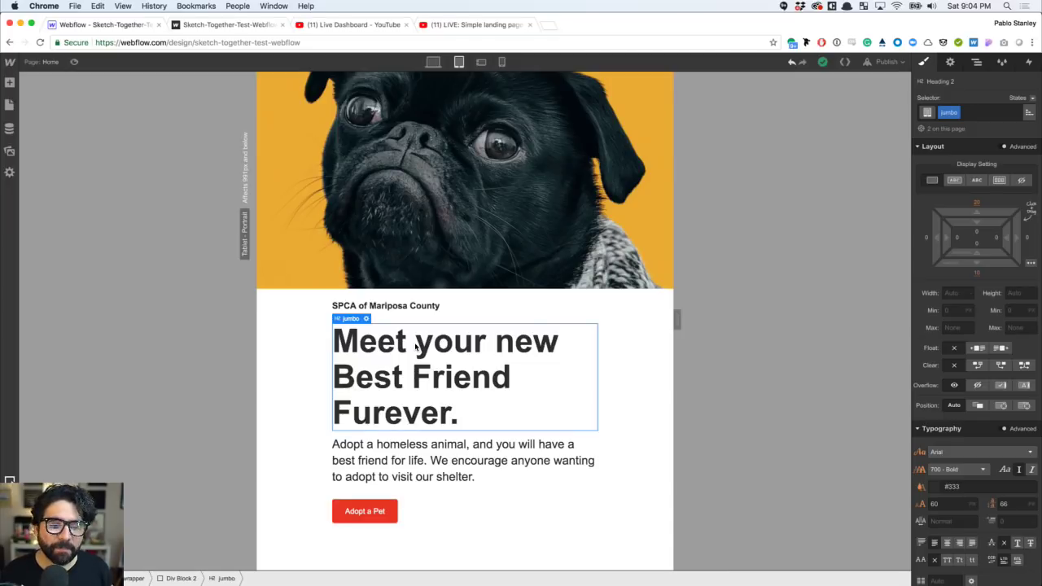
pyautogui.click(481, 62)
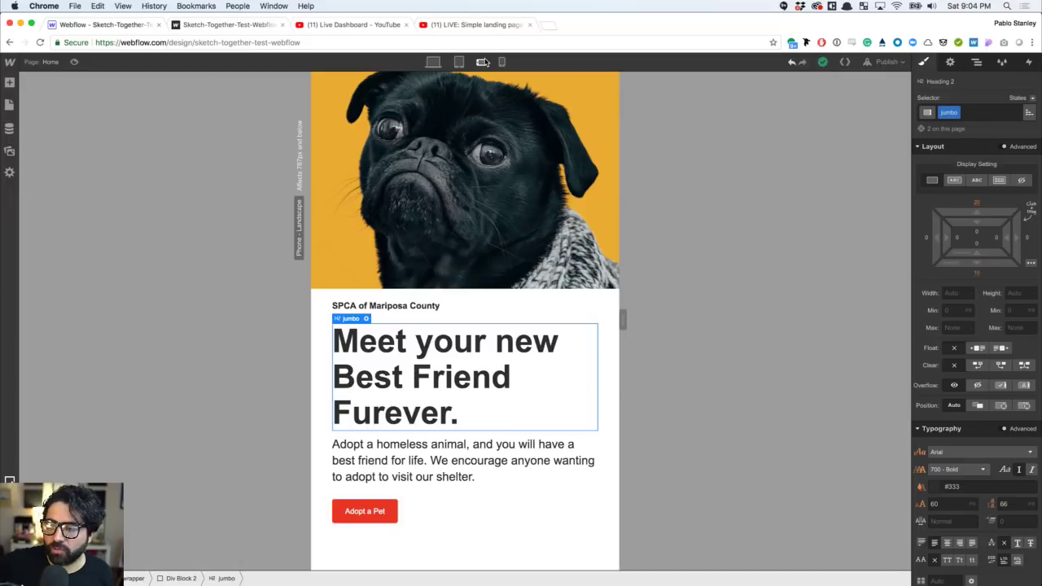
pyautogui.scroll(-5, 970, 315)
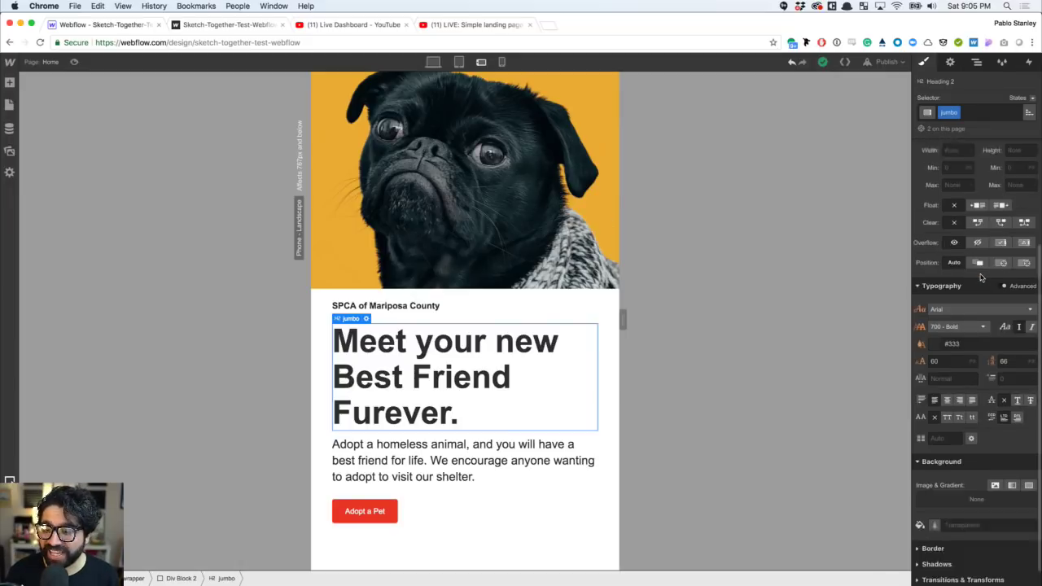
pyautogui.click(946, 343)
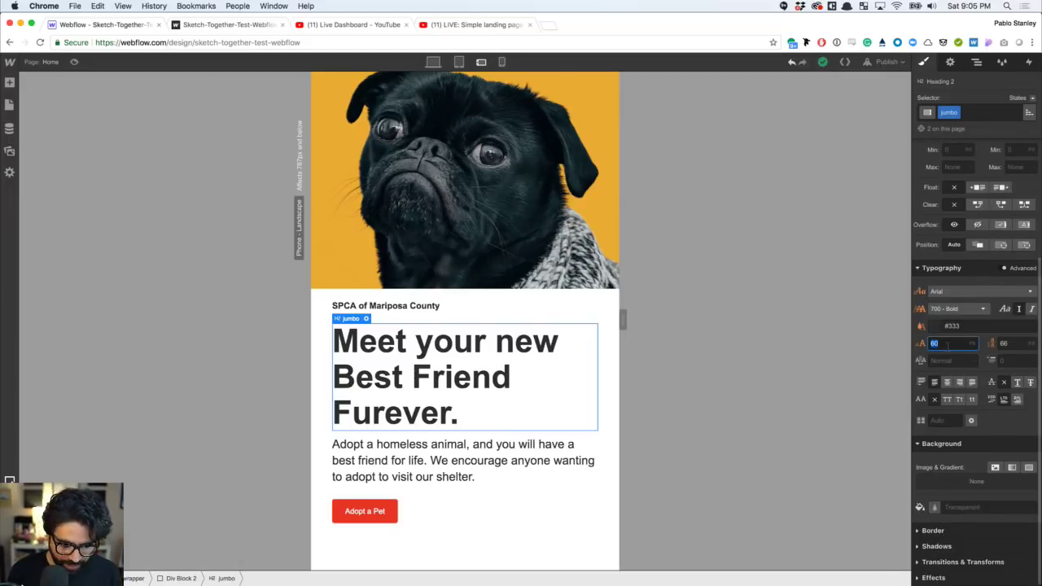
pyautogui.write('48')
pyautogui.press('Return')
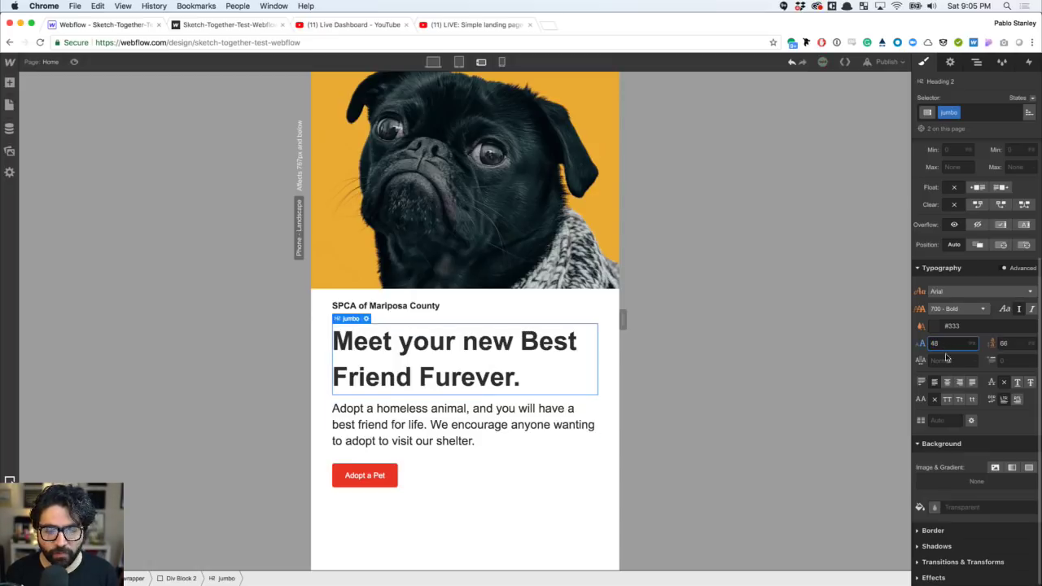
pyautogui.click(1008, 344)
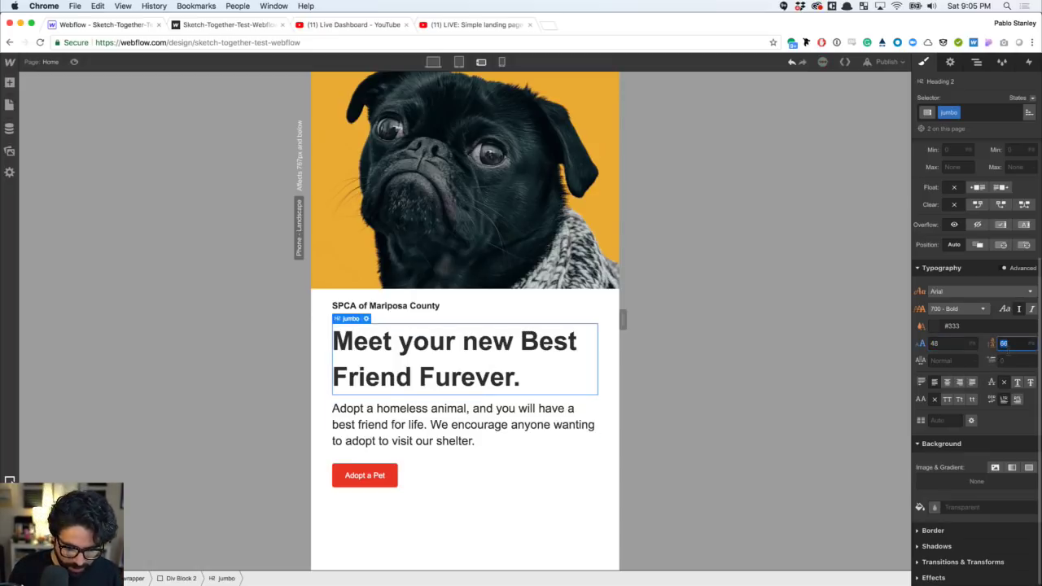
pyautogui.write('52')
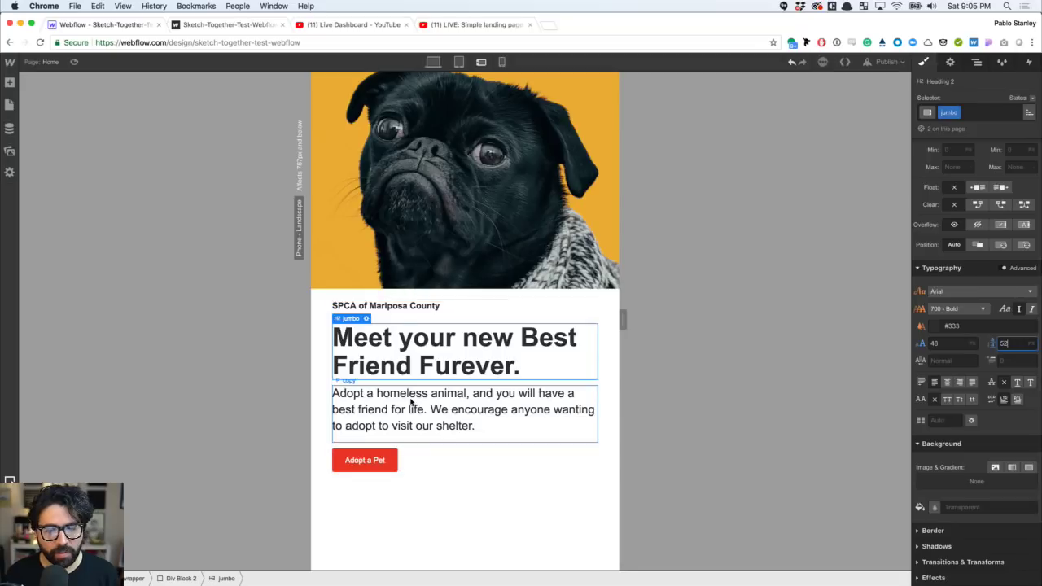
# - Set the hero's copy paragraph to an 18 px font size and 24 px line height for phone landscape
pyautogui.click(404, 417)
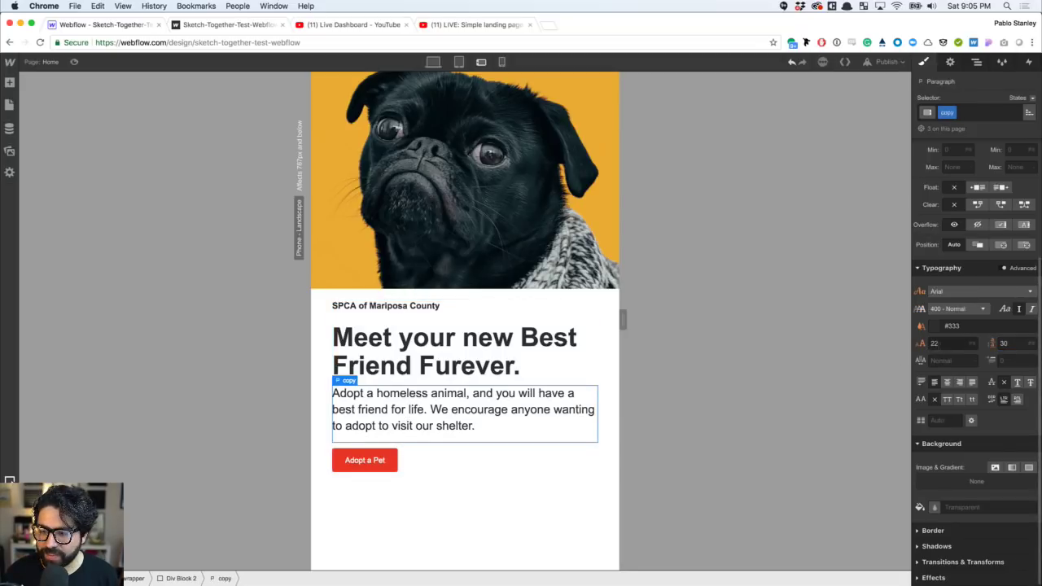
pyautogui.click(944, 343)
pyautogui.write('18')
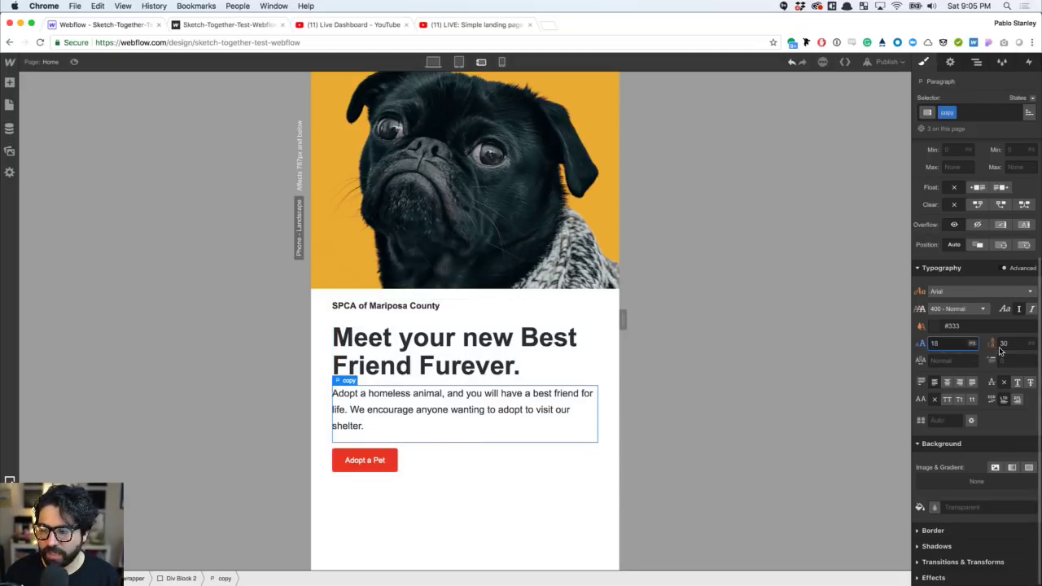
pyautogui.press('Tab')
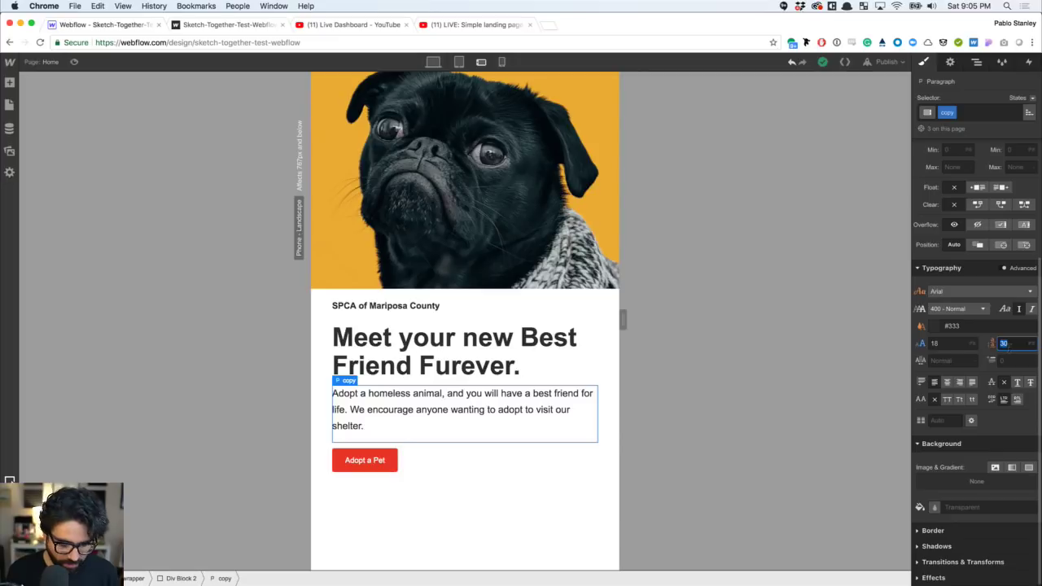
pyautogui.write('22')
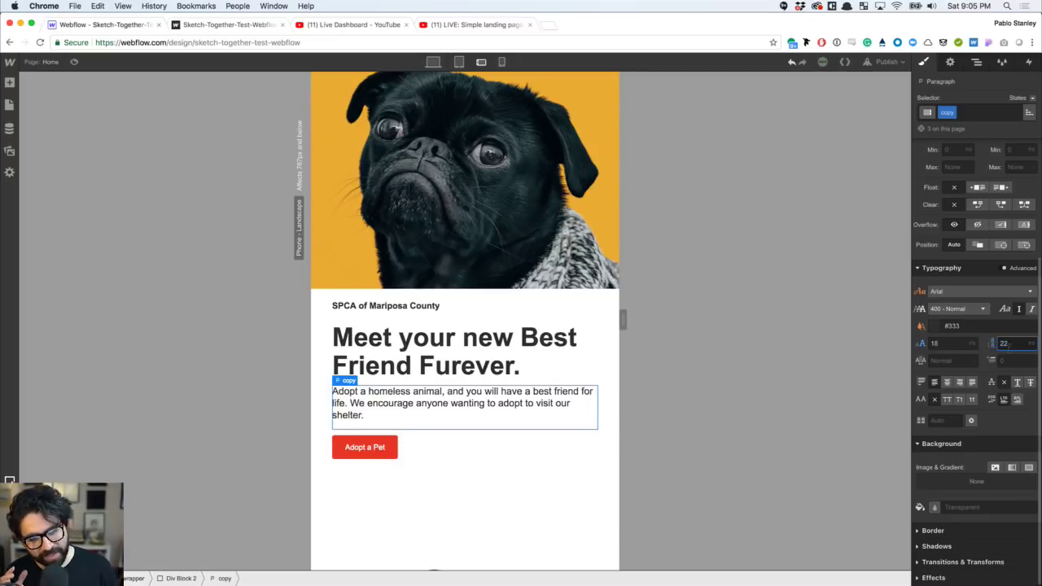
pyautogui.press('Up')
pyautogui.press('Up')
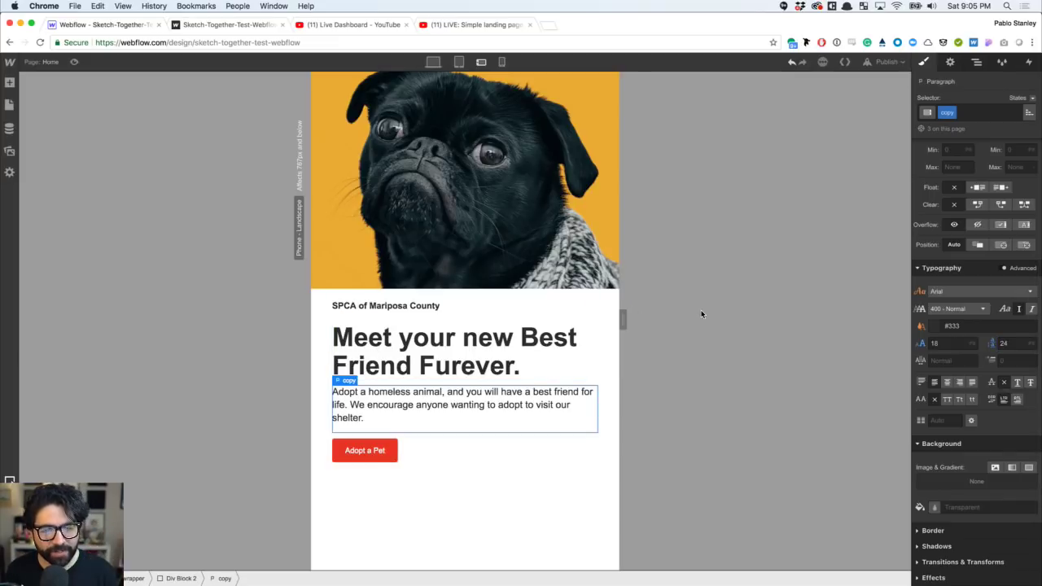
# - For the phone portrait breakpoint, set the hero's jumbo heading to a 32 px font size and 36 px line height
pyautogui.click(502, 63)
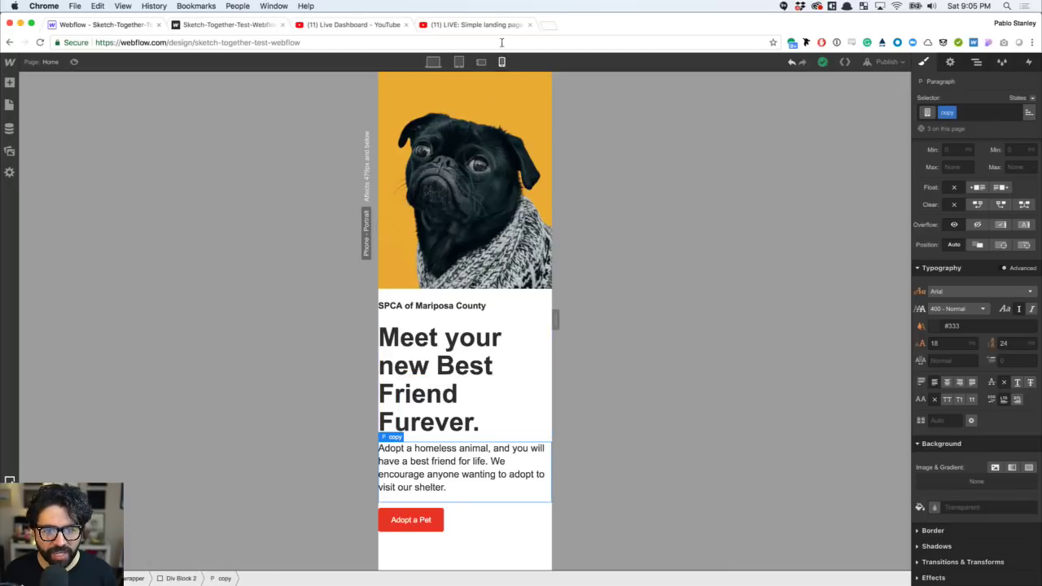
pyautogui.click(481, 63)
pyautogui.click(503, 62)
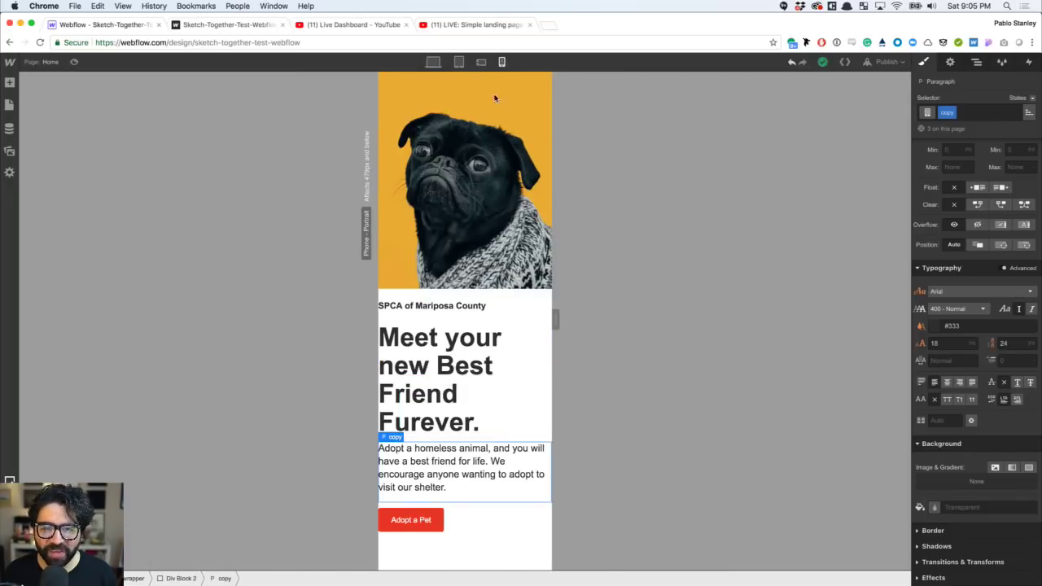
pyautogui.click(444, 382)
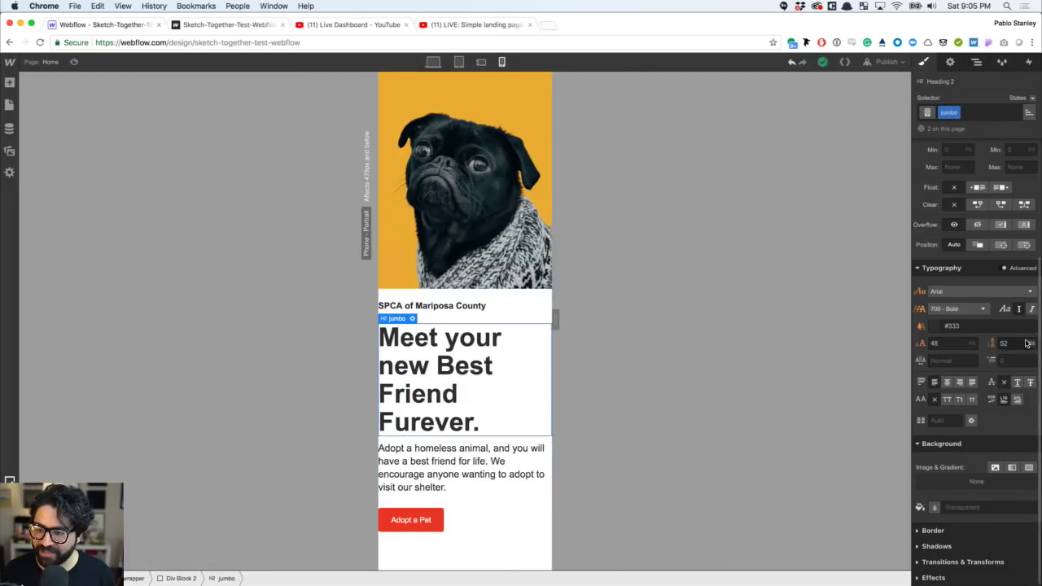
pyautogui.click(955, 344)
pyautogui.write('32')
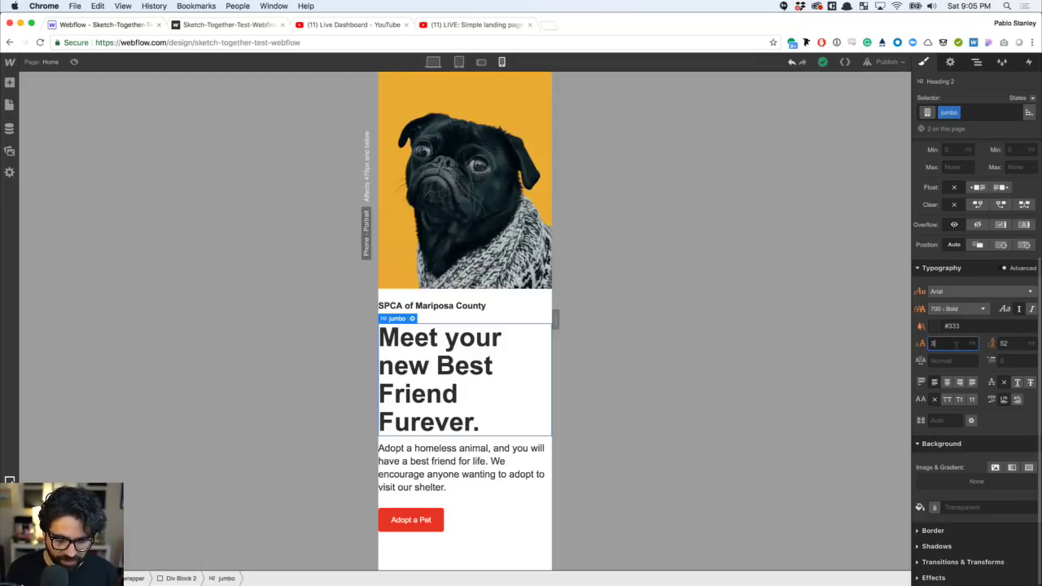
pyautogui.click(1018, 345)
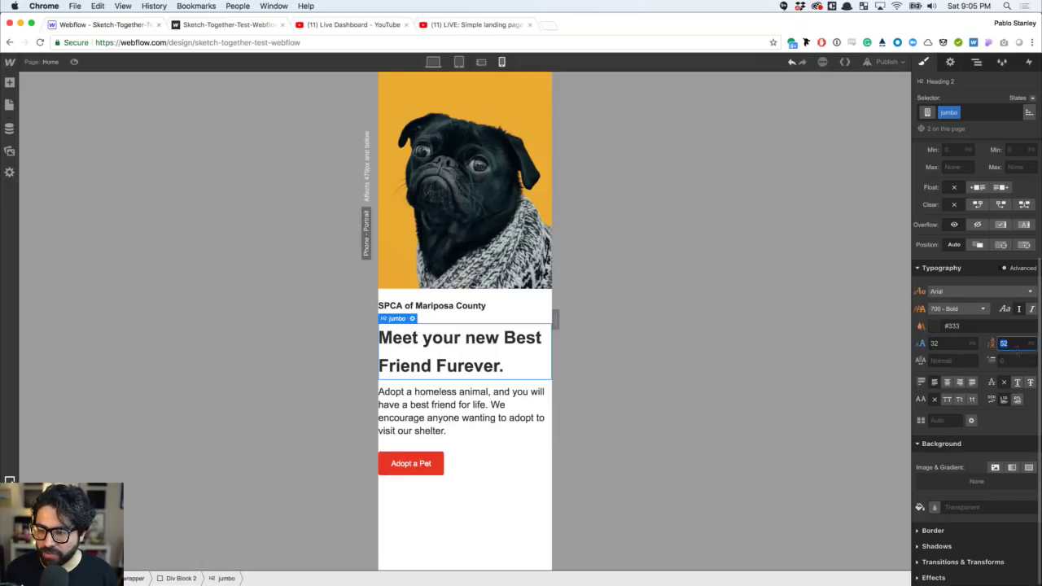
pyautogui.write('36')
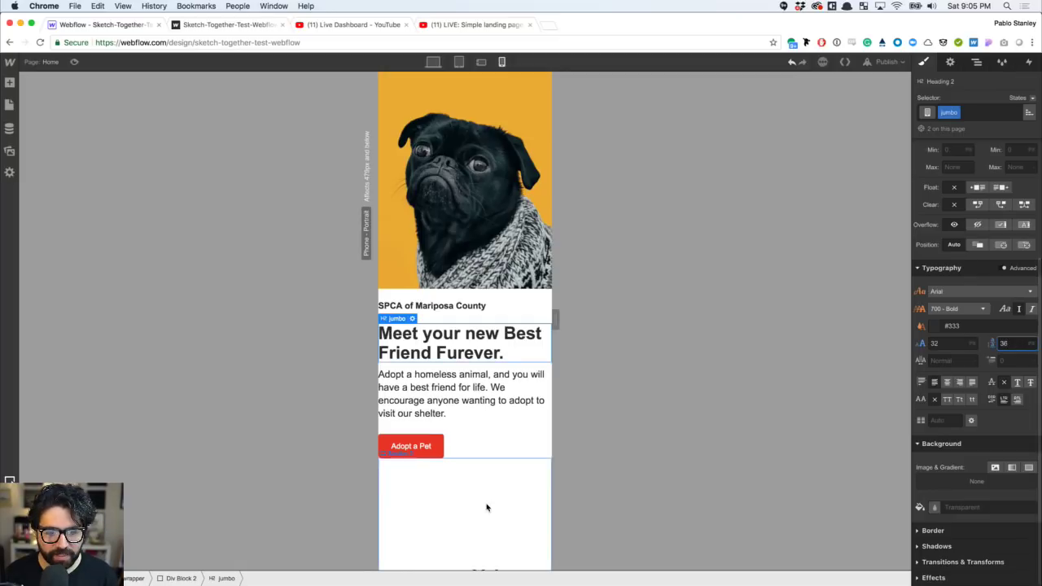
# - Reduce the hero copy paragraph's font size to 16 px for phone portrait
pyautogui.click(468, 390)
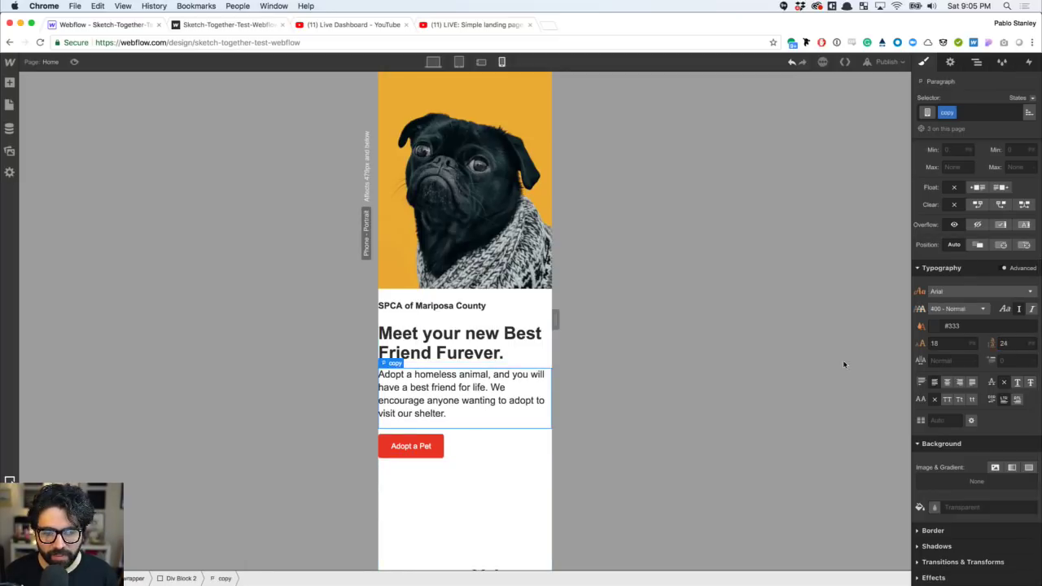
pyautogui.click(944, 345)
pyautogui.press('Down')
pyautogui.press('Down')
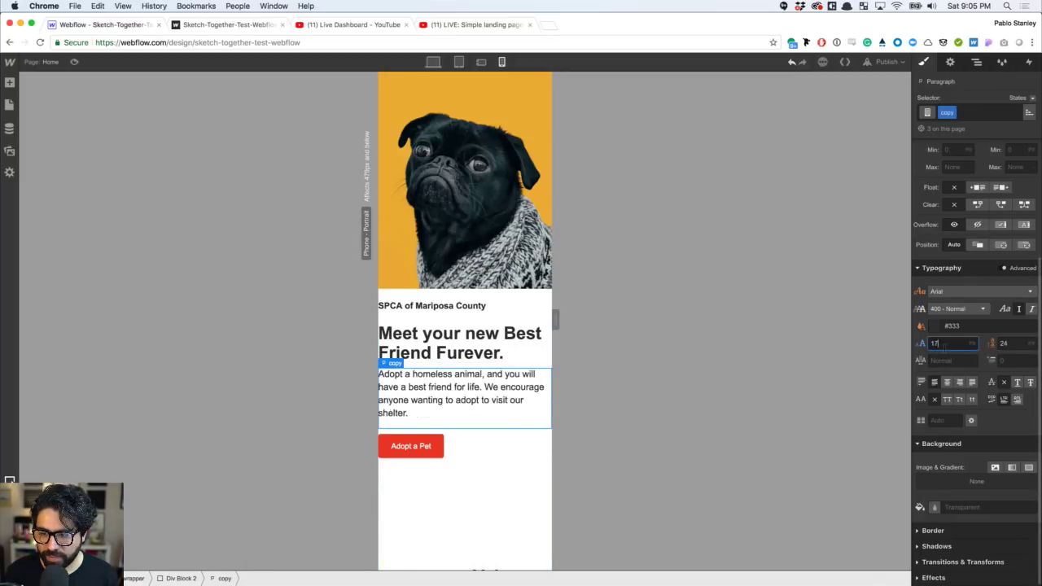
pyautogui.click(1012, 345)
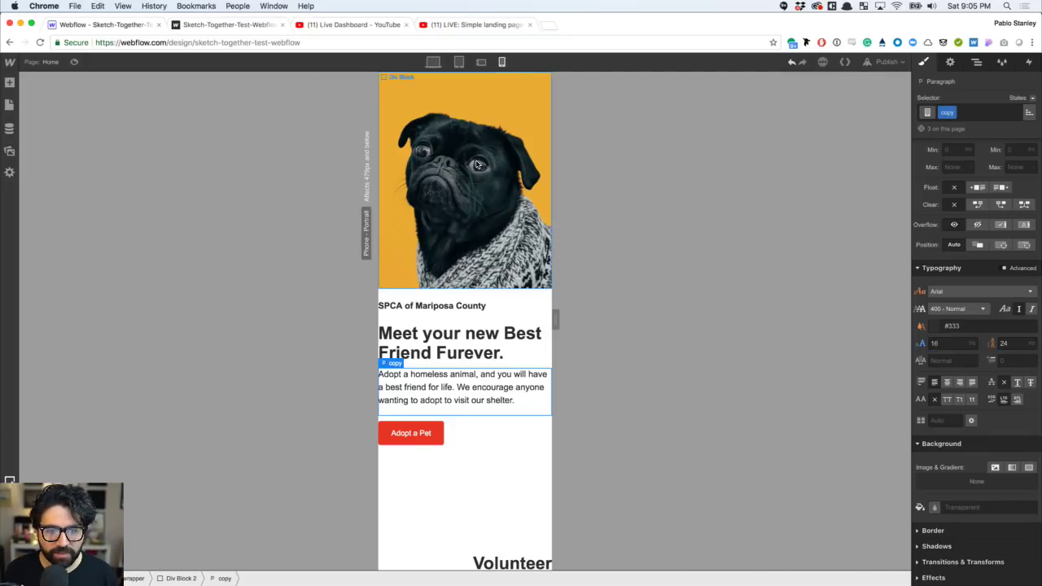
# - Give the hero's text-wrapper div 16 px of left and right padding in the phone portrait view
pyautogui.click(451, 295)
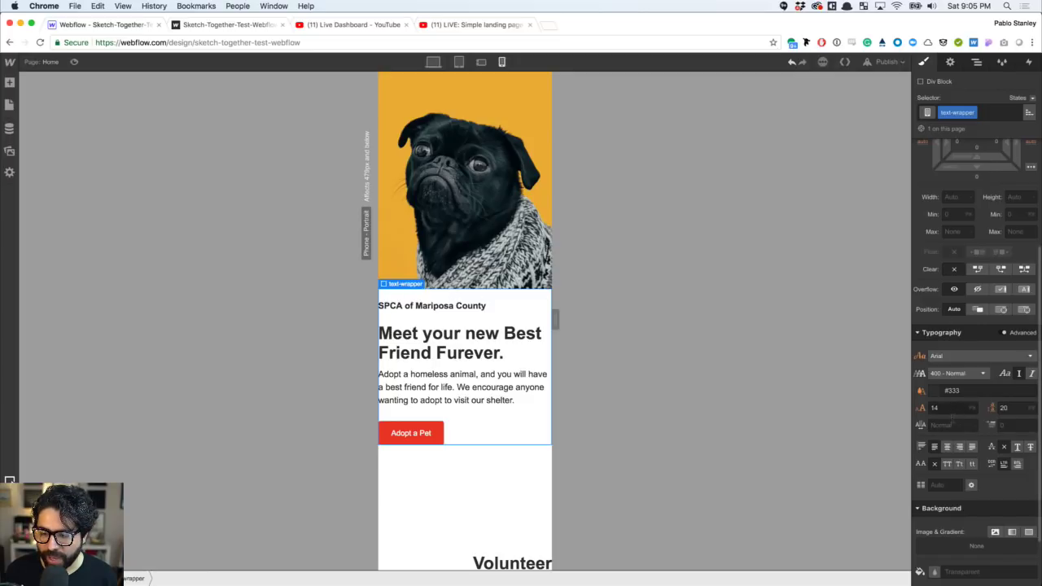
pyautogui.scroll(5, 953, 419)
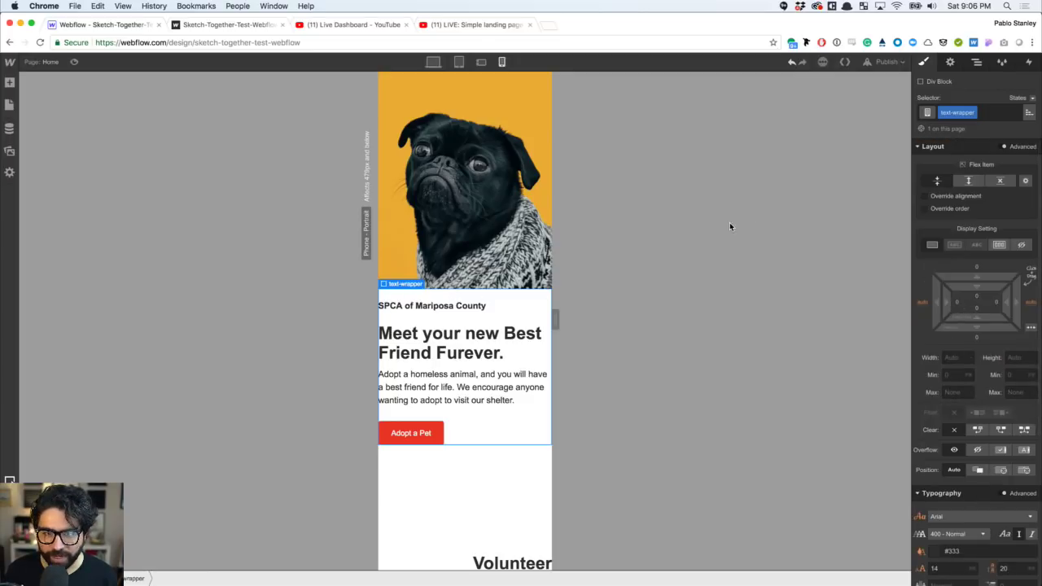
pyautogui.click(481, 62)
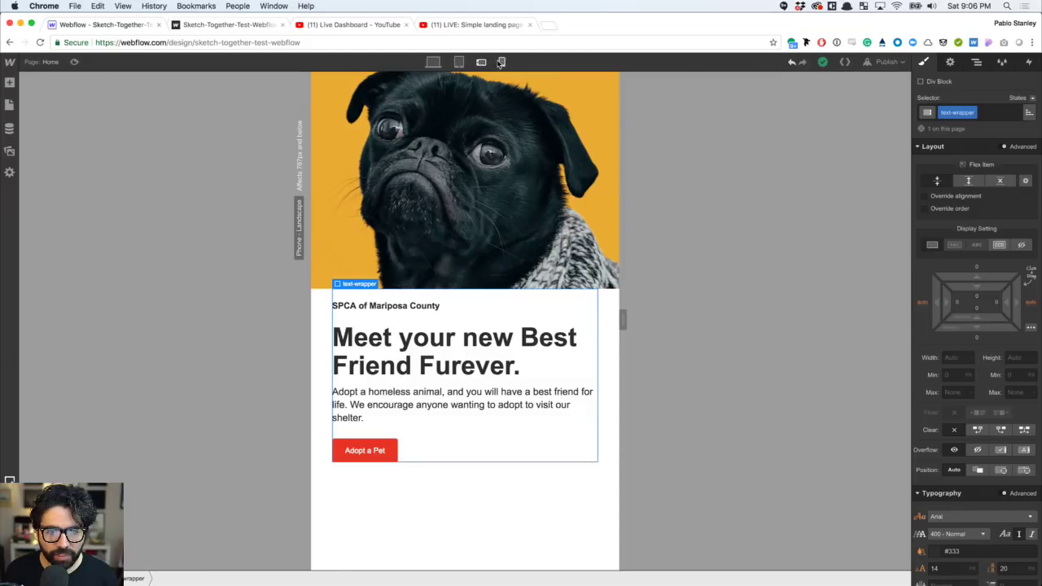
pyautogui.click(501, 62)
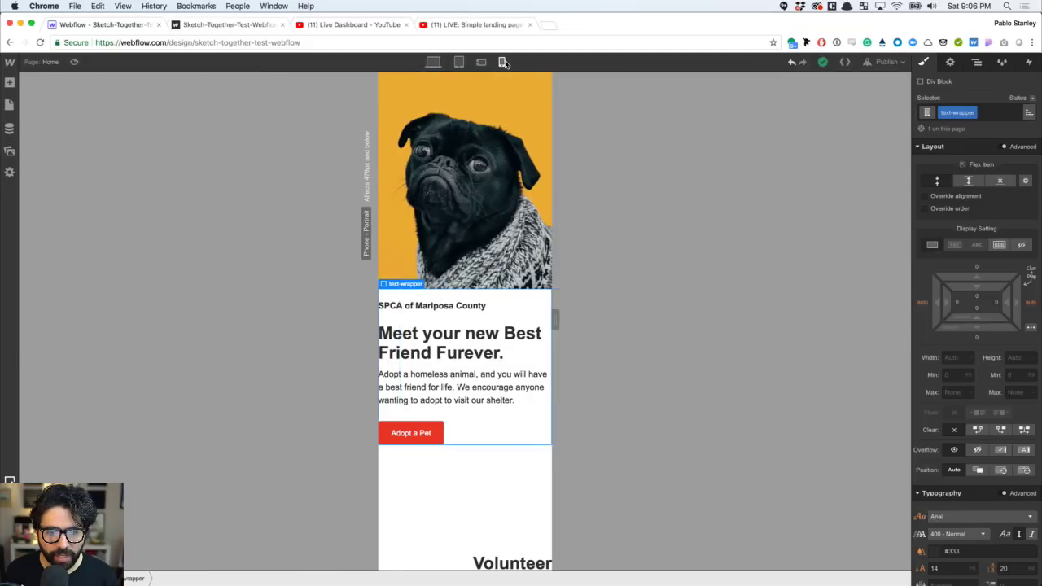
pyautogui.click(957, 305)
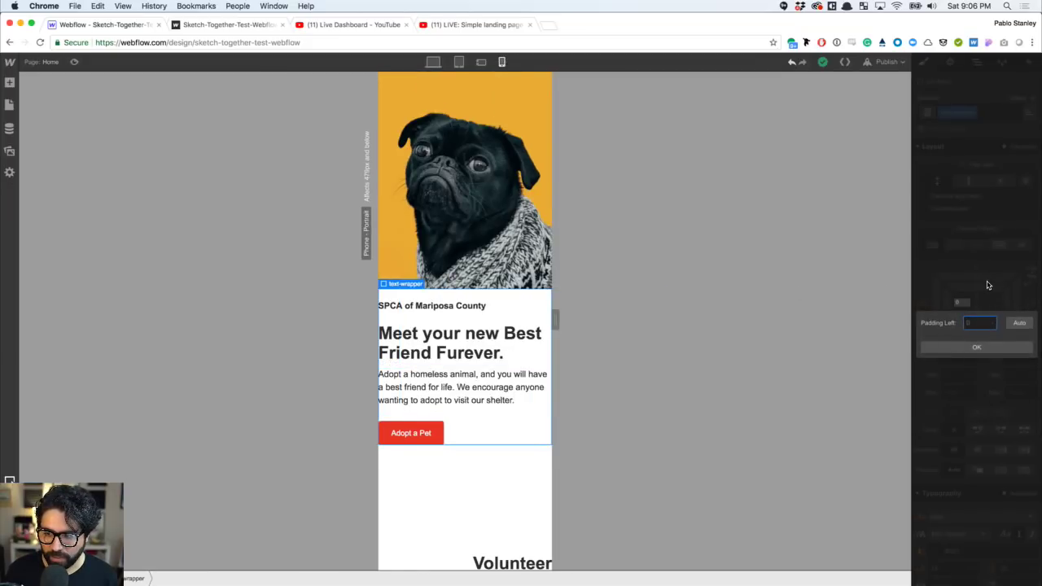
pyautogui.write('16')
pyautogui.press('Return')
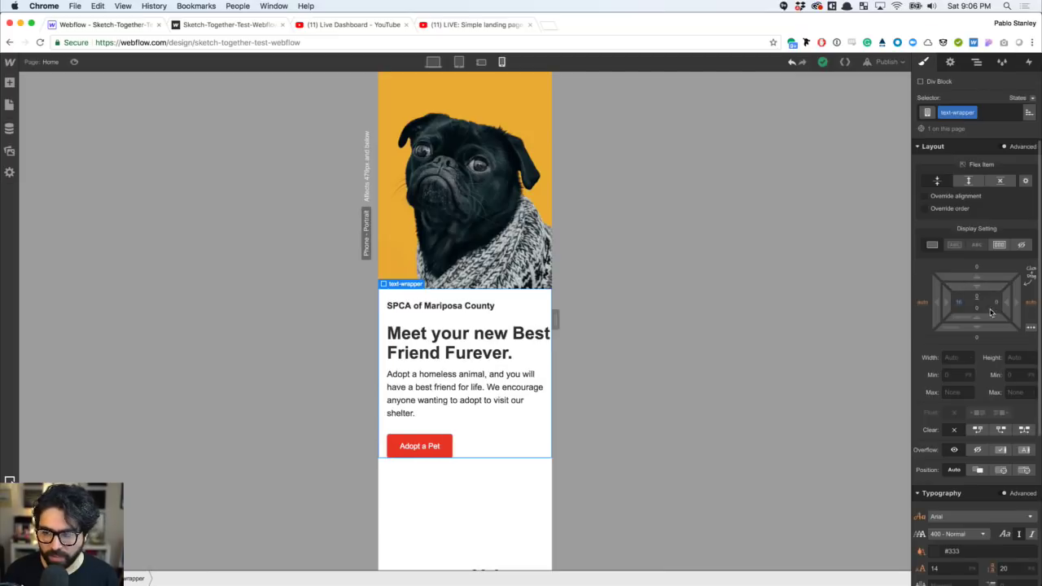
pyautogui.click(997, 305)
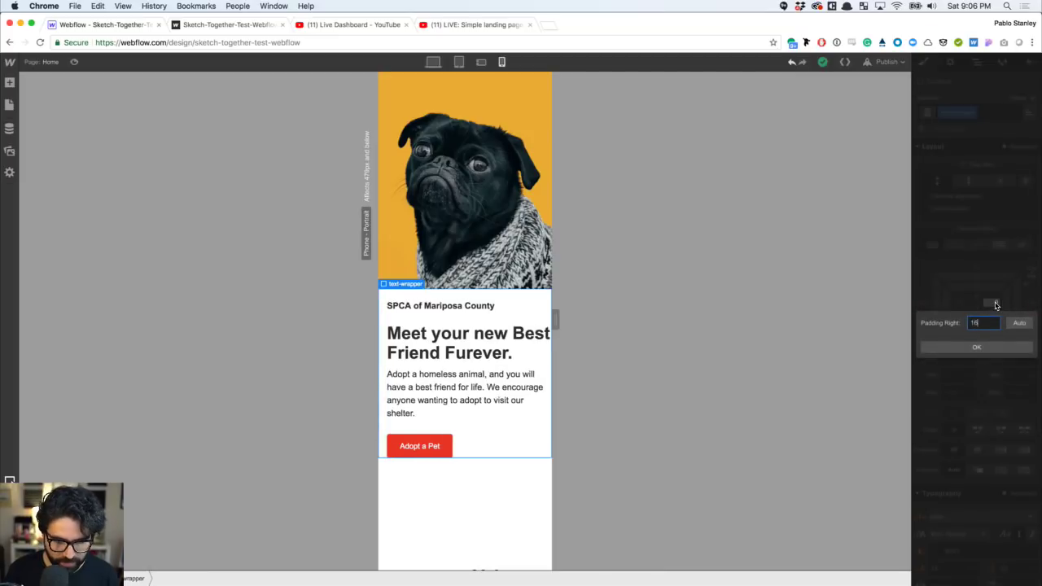
pyautogui.press('Return')
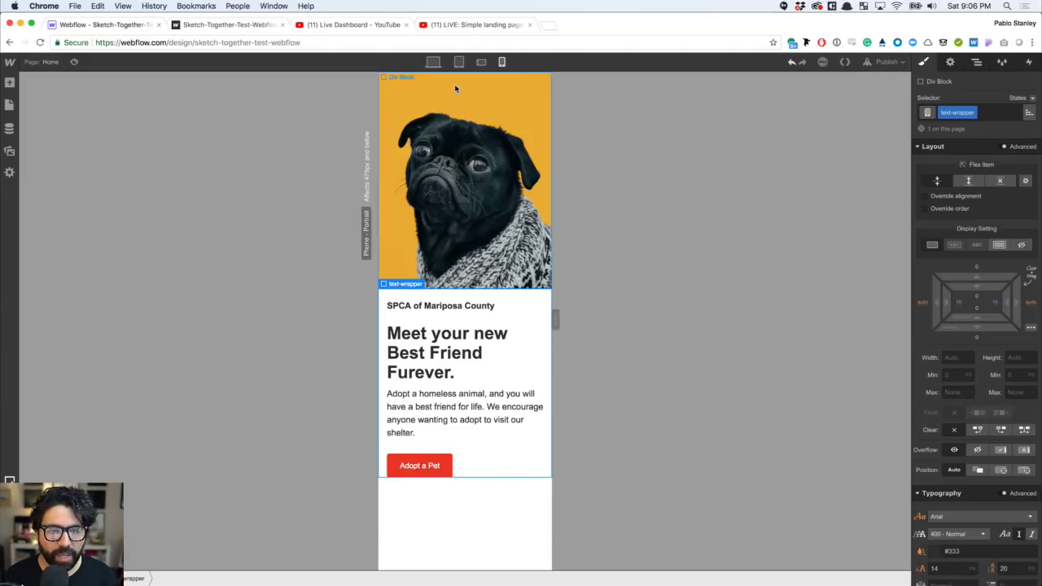
# - Compare the hero's desktop and phone portrait layouts, and examine the Volunteer section in phone portrait
pyautogui.click(436, 62)
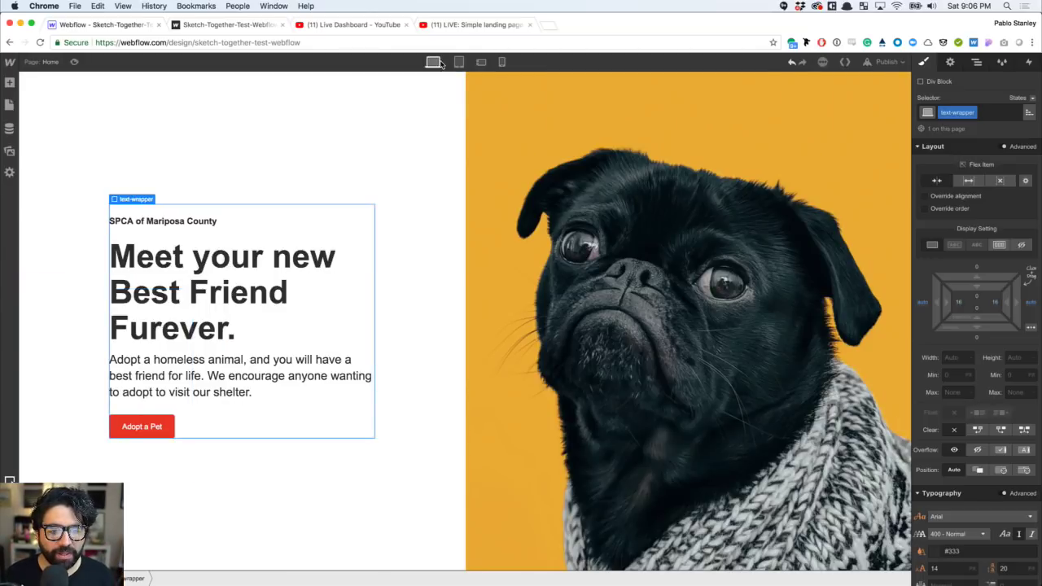
pyautogui.click(502, 63)
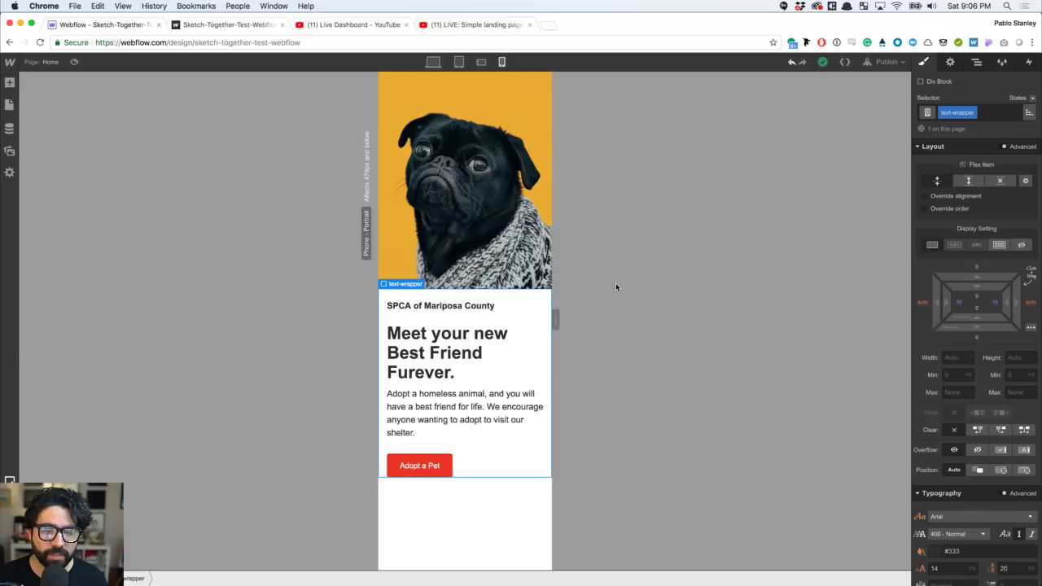
pyautogui.scroll(-10, 453, 326)
pyautogui.scroll(5, 455, 328)
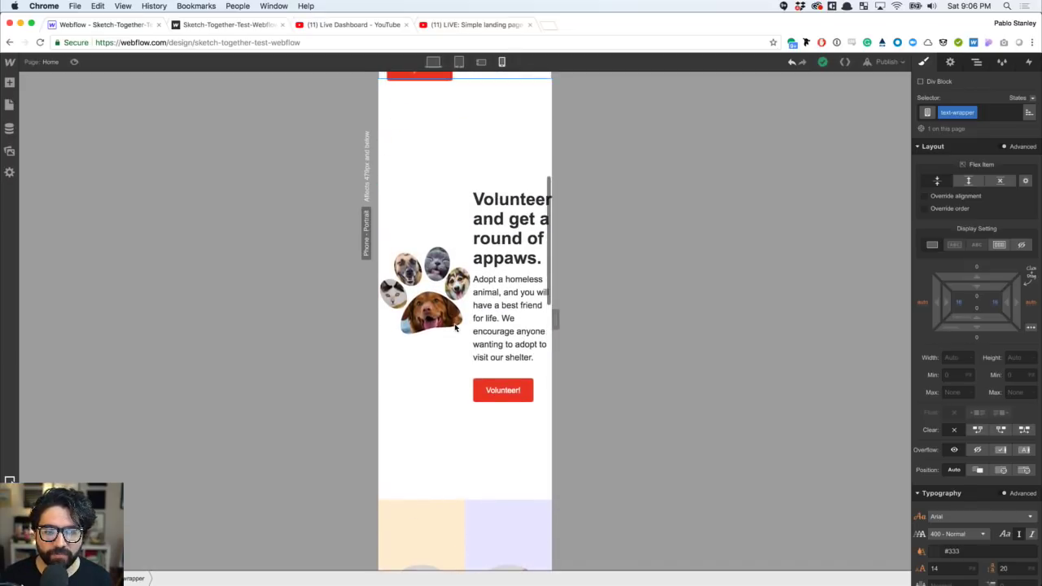
# - Switch to the phone landscape breakpoint and inspect the Volunteer section's container, image and image wrapper layout settings
pyautogui.click(498, 223)
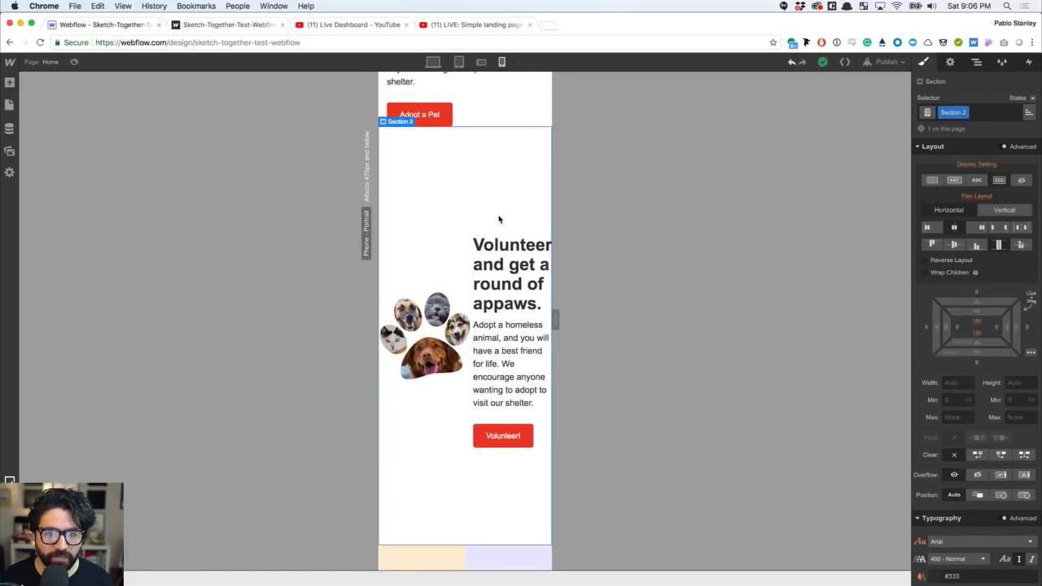
pyautogui.click(459, 61)
pyautogui.click(481, 62)
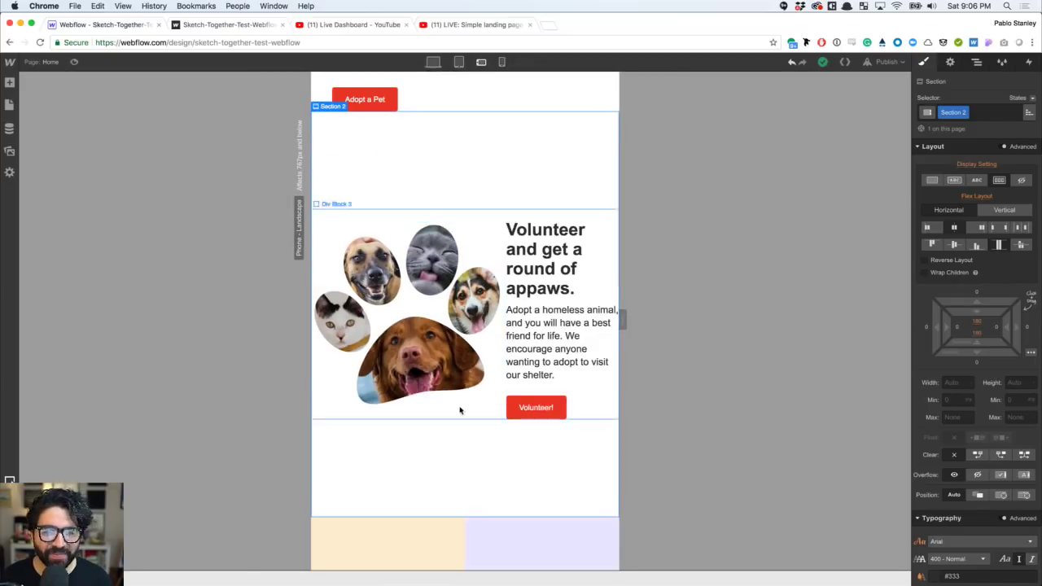
pyautogui.click(479, 212)
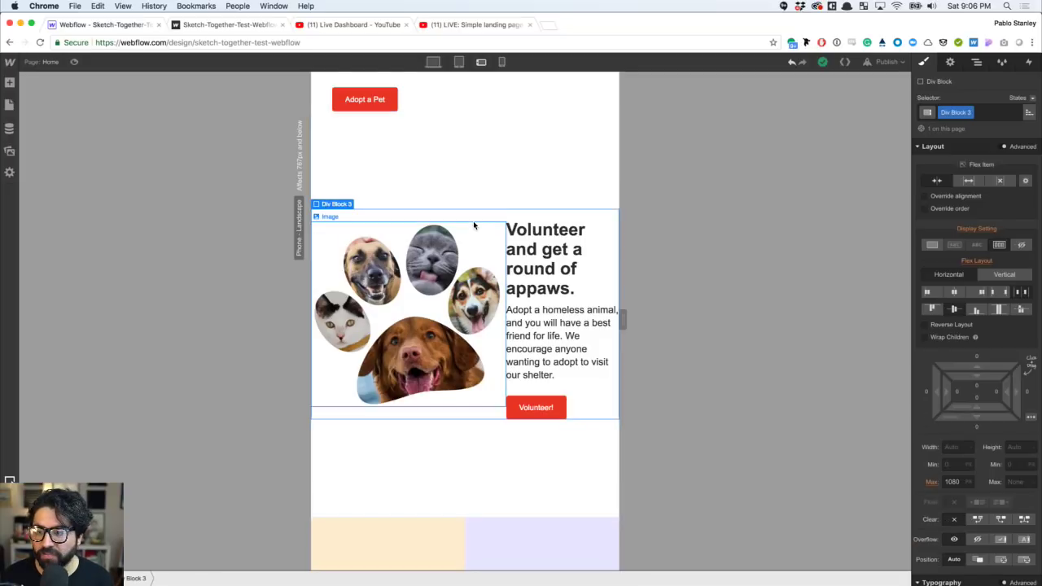
pyautogui.click(473, 220)
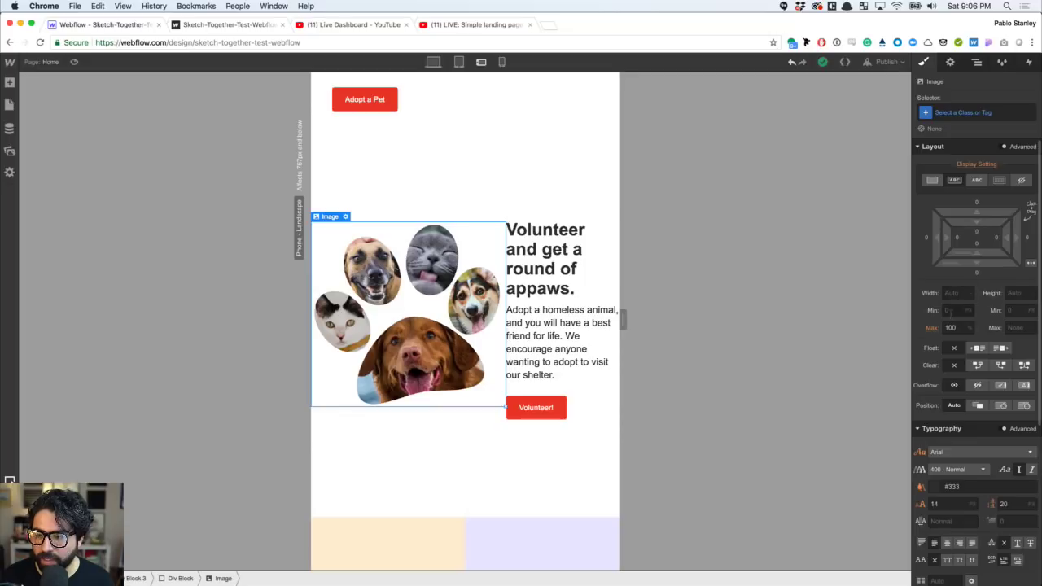
pyautogui.click(976, 61)
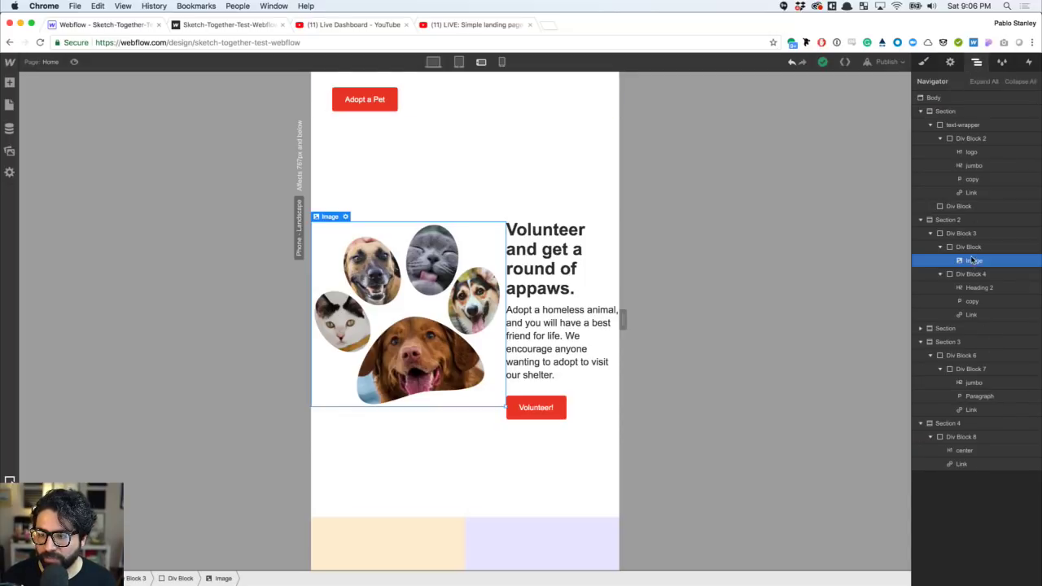
pyautogui.click(968, 246)
pyautogui.click(924, 62)
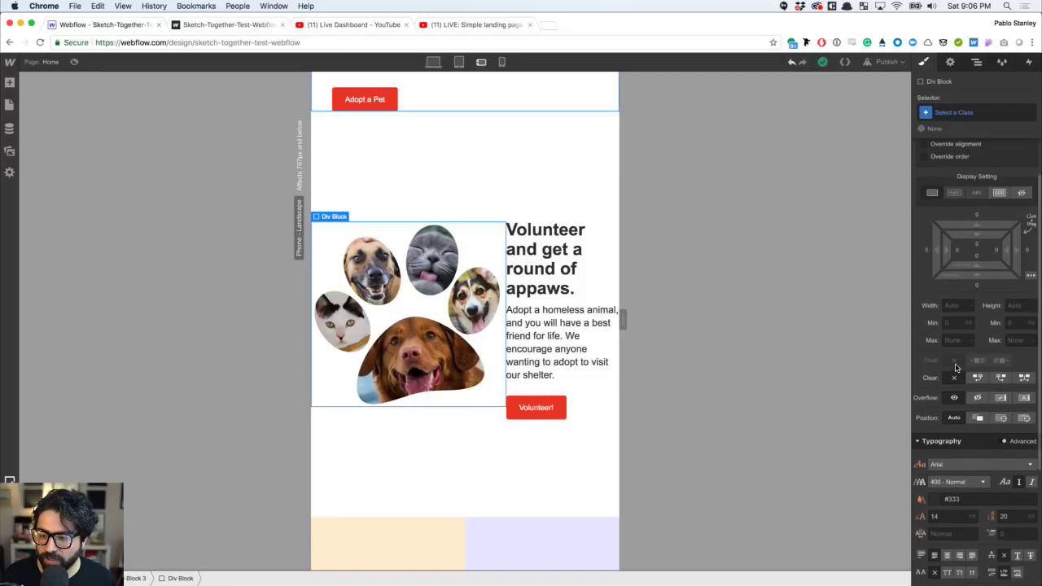
pyautogui.scroll(-1, 956, 366)
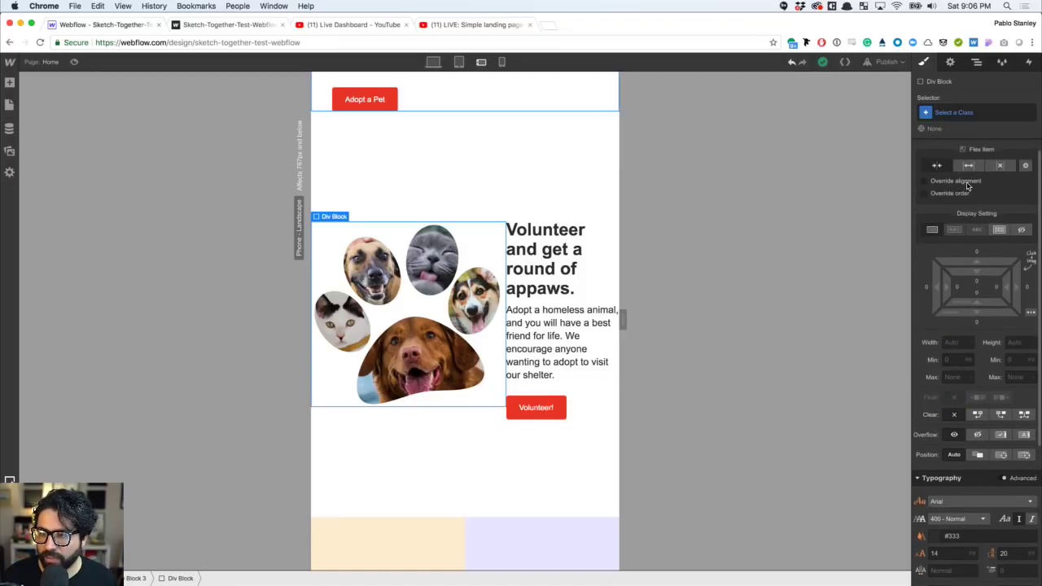
pyautogui.scroll(1, 956, 367)
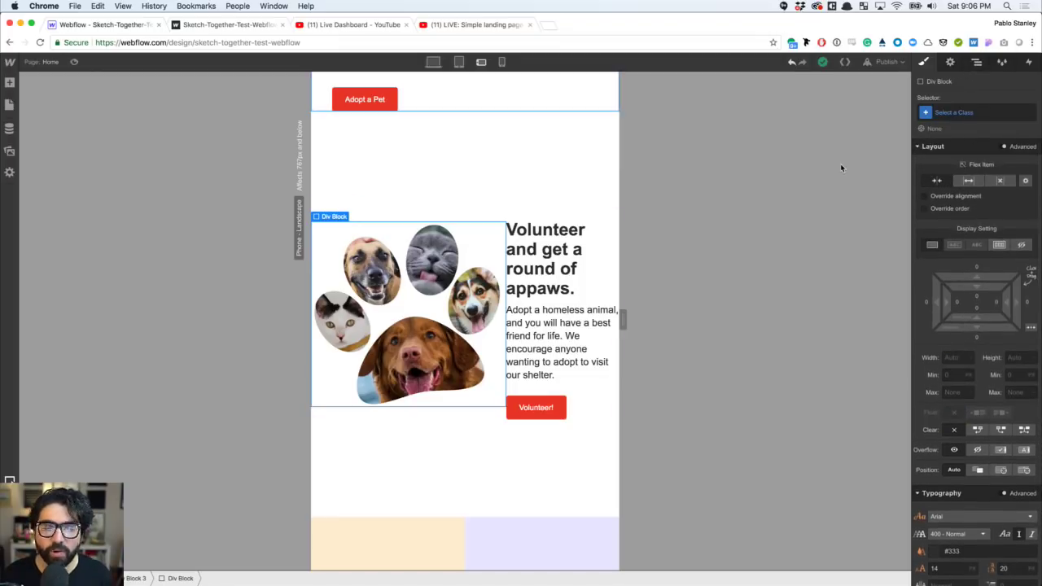
# - Set the Volunteer section's inner container, Div Block 3, to a vertical flex layout for phone landscape
pyautogui.click(539, 150)
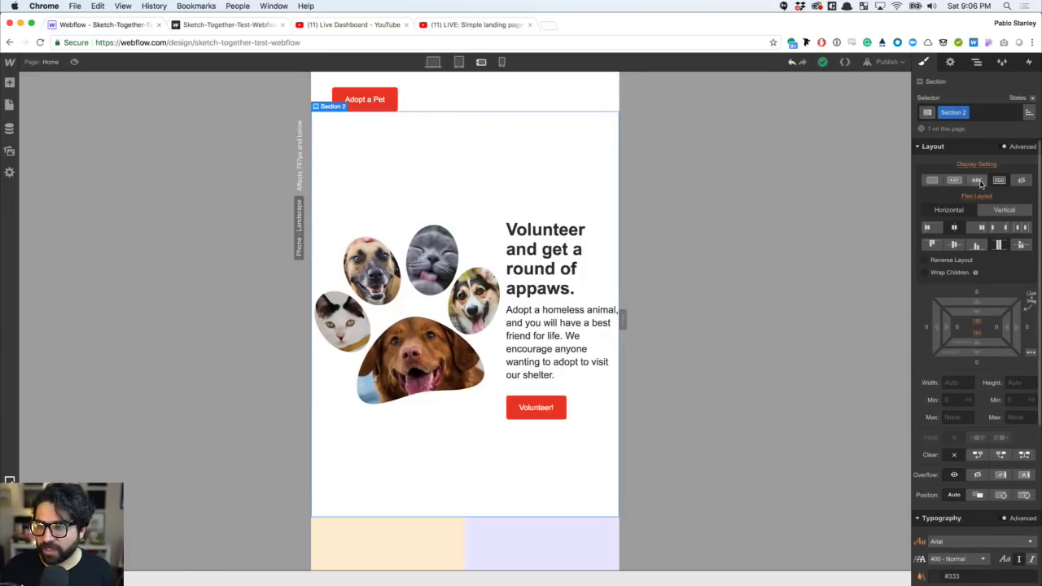
pyautogui.click(1002, 210)
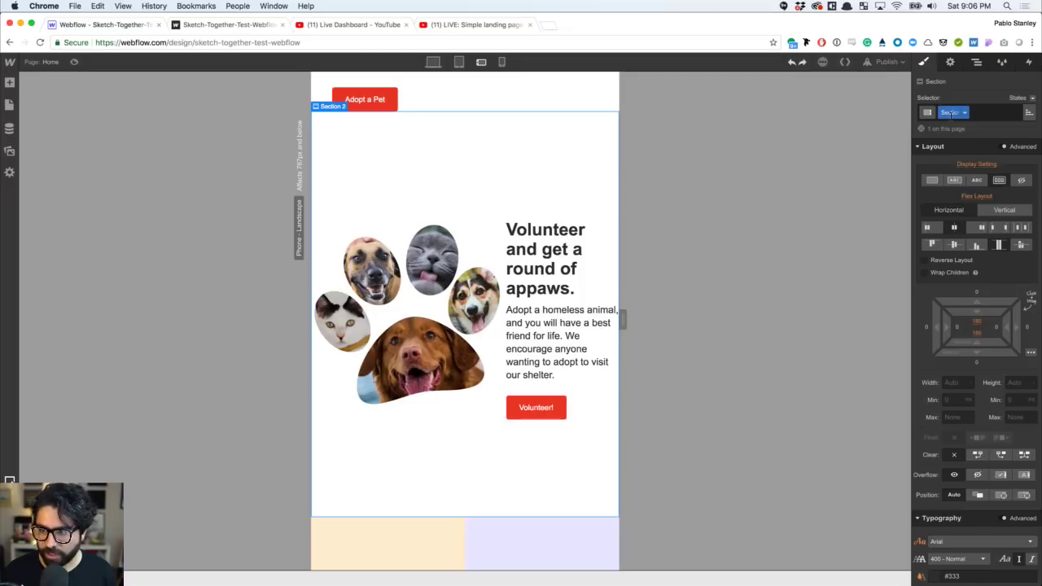
pyautogui.click(975, 61)
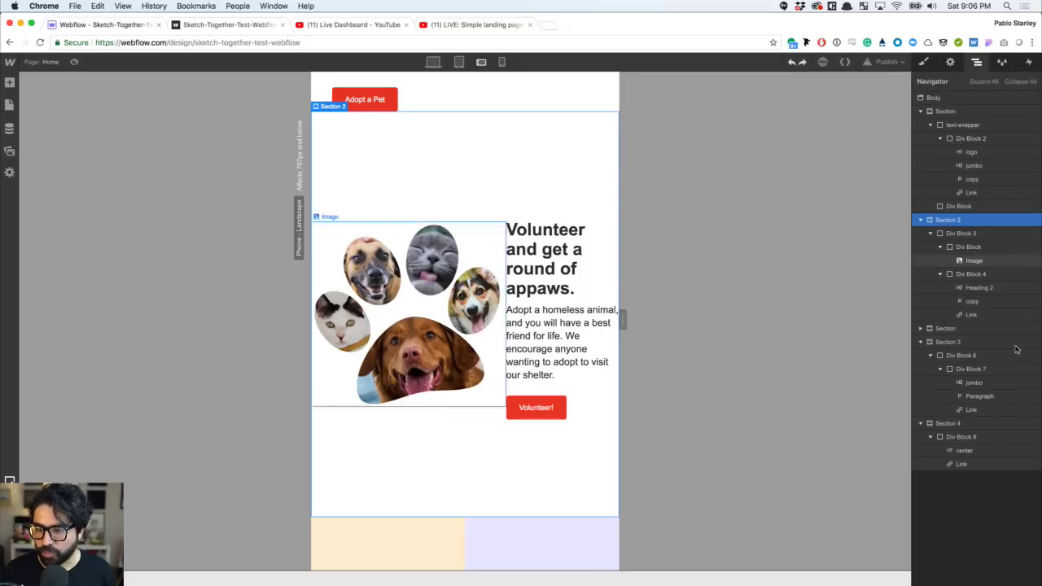
pyautogui.click(979, 233)
pyautogui.click(930, 234)
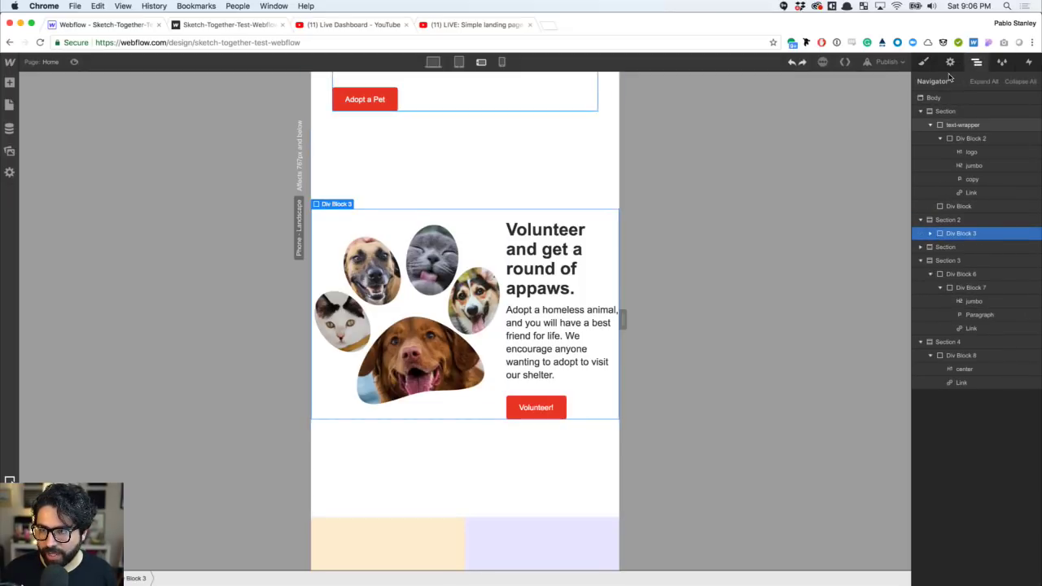
pyautogui.click(924, 62)
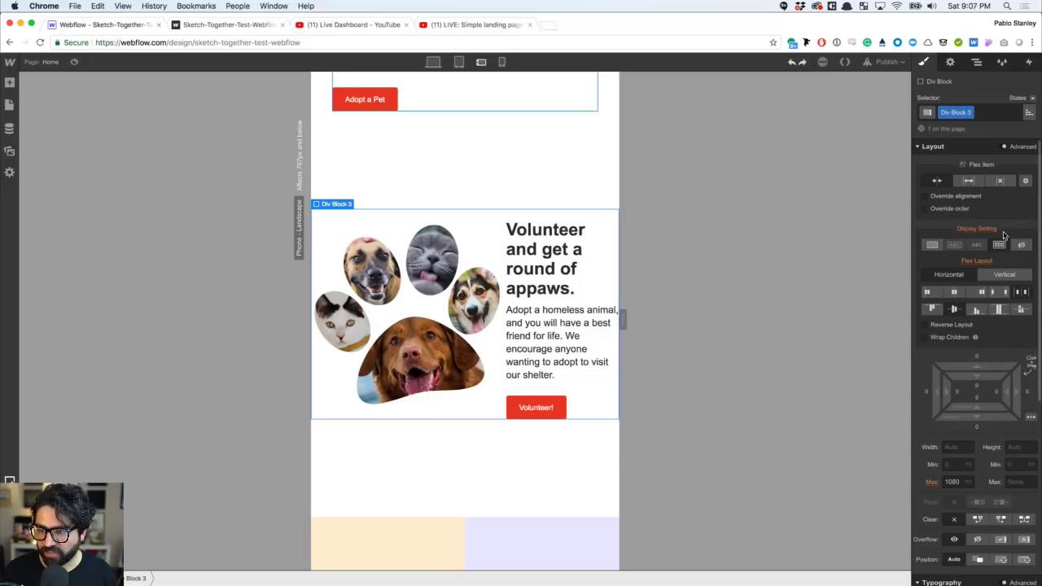
pyautogui.click(1004, 276)
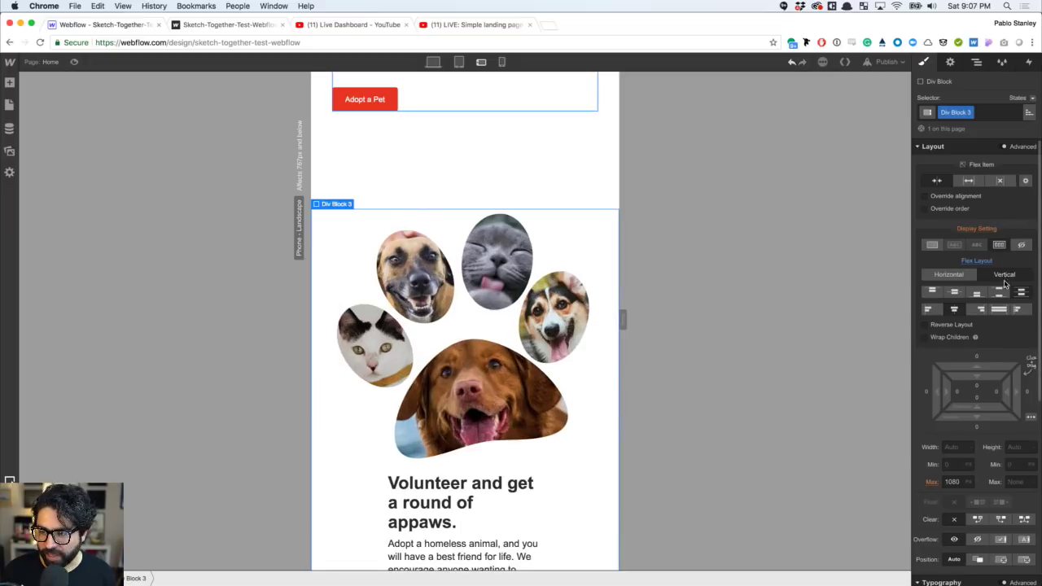
# - Center-align the text of the Volunteer heading and its copy paragraph in the phone landscape view
pyautogui.scroll(-4, 594, 343)
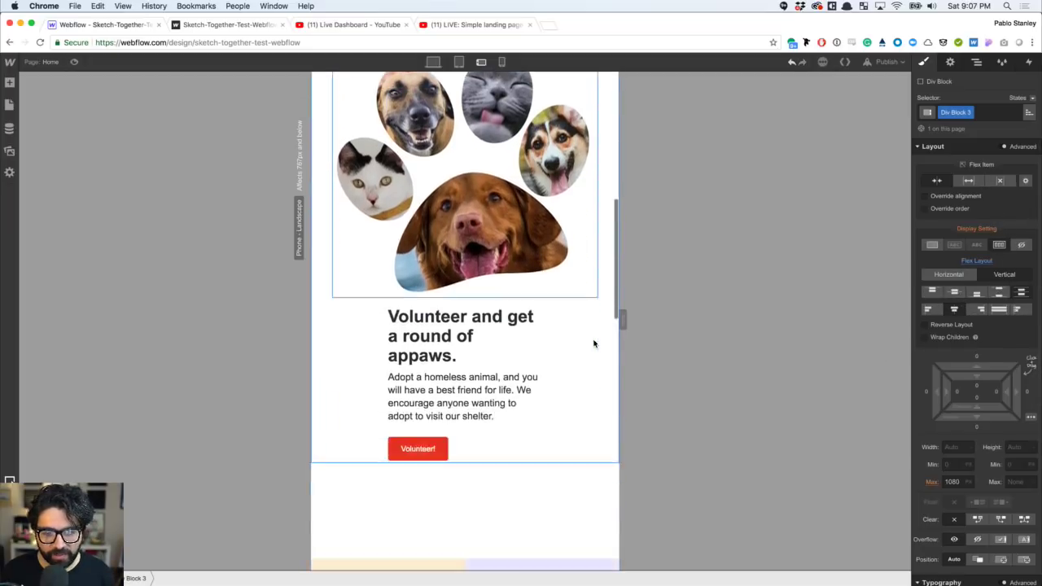
pyautogui.click(484, 332)
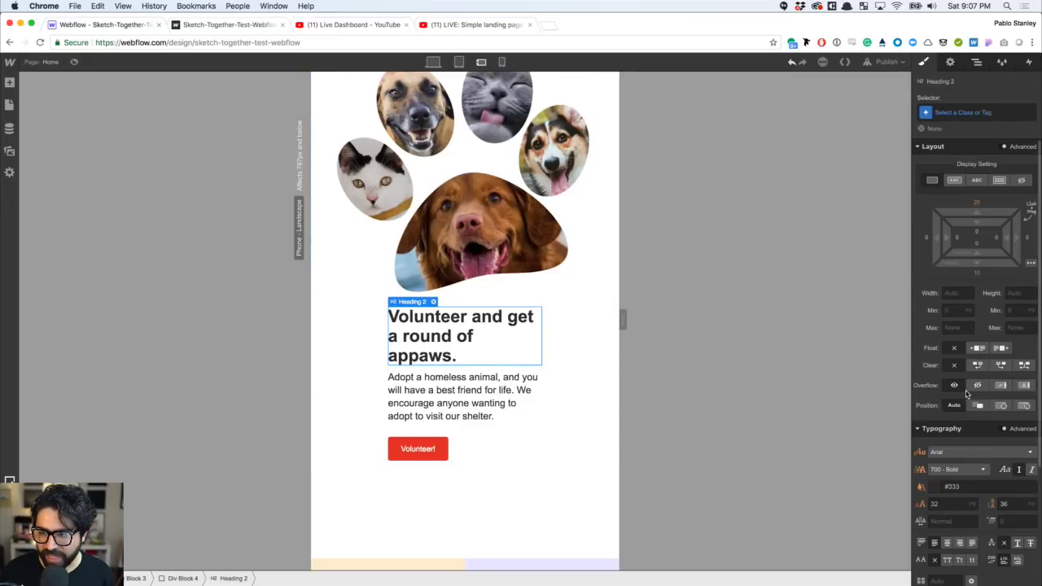
pyautogui.scroll(-5, 977, 246)
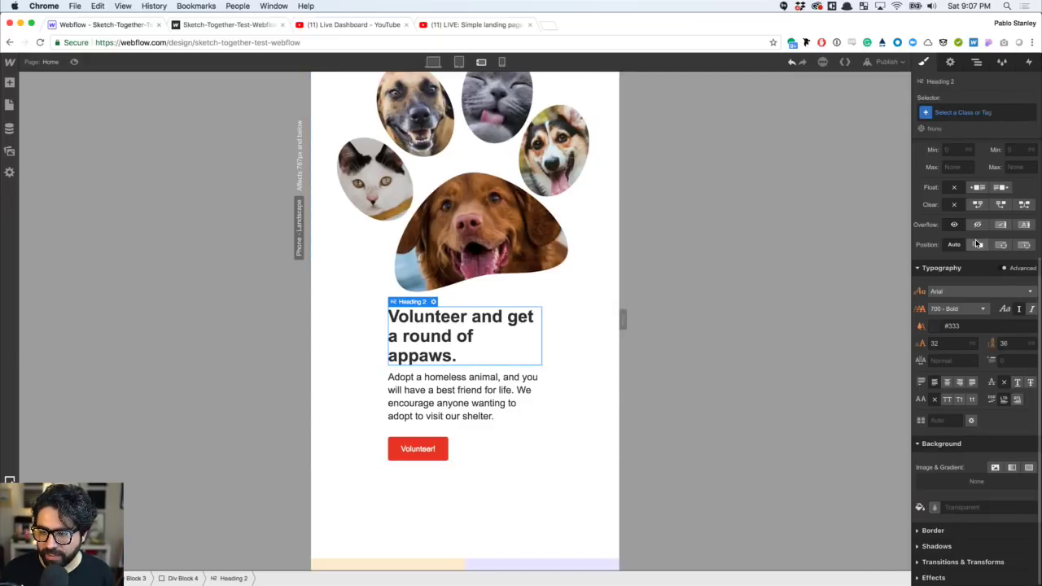
pyautogui.click(947, 382)
pyautogui.click(499, 390)
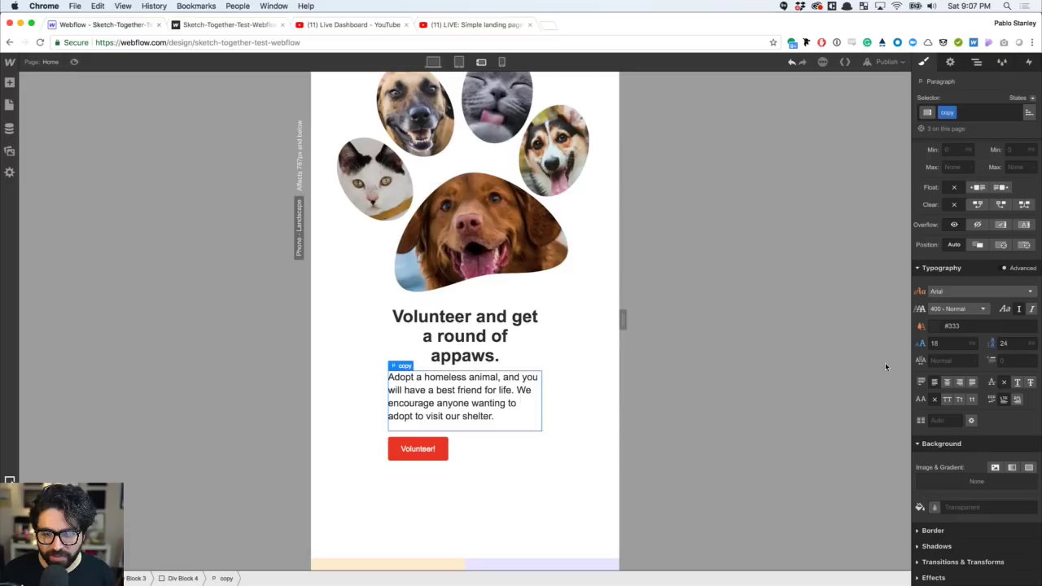
pyautogui.click(948, 382)
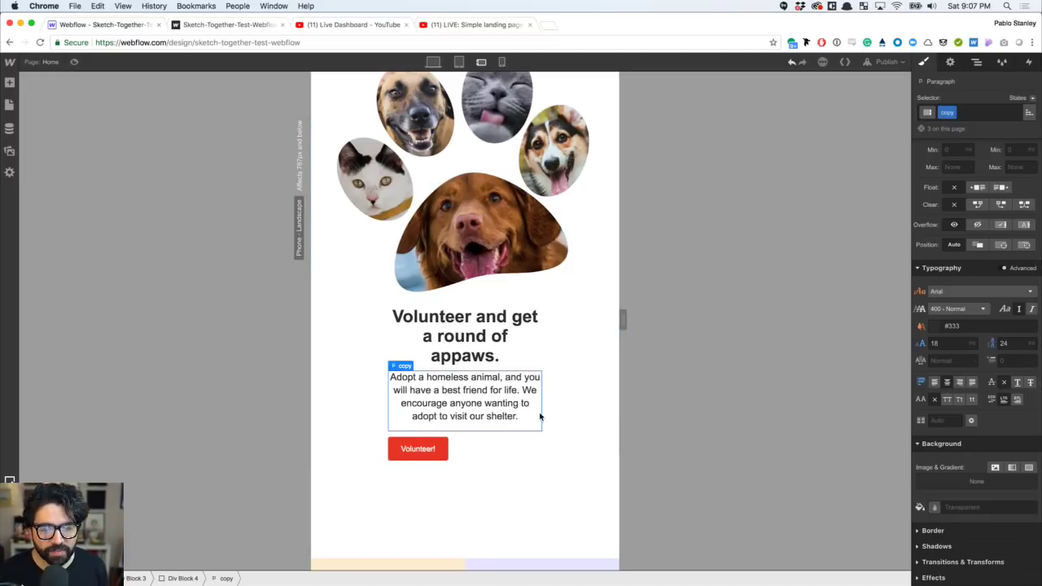
# - Make the Volunteer text block, Div Block 4, a vertical flex container with its children centered horizontally
pyautogui.click(582, 450)
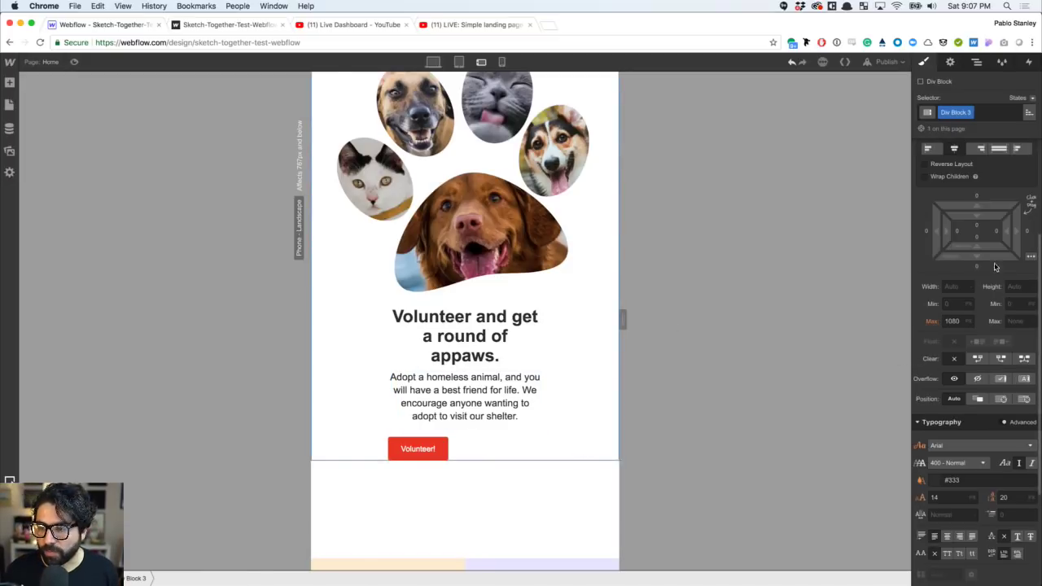
pyautogui.scroll(4, 995, 282)
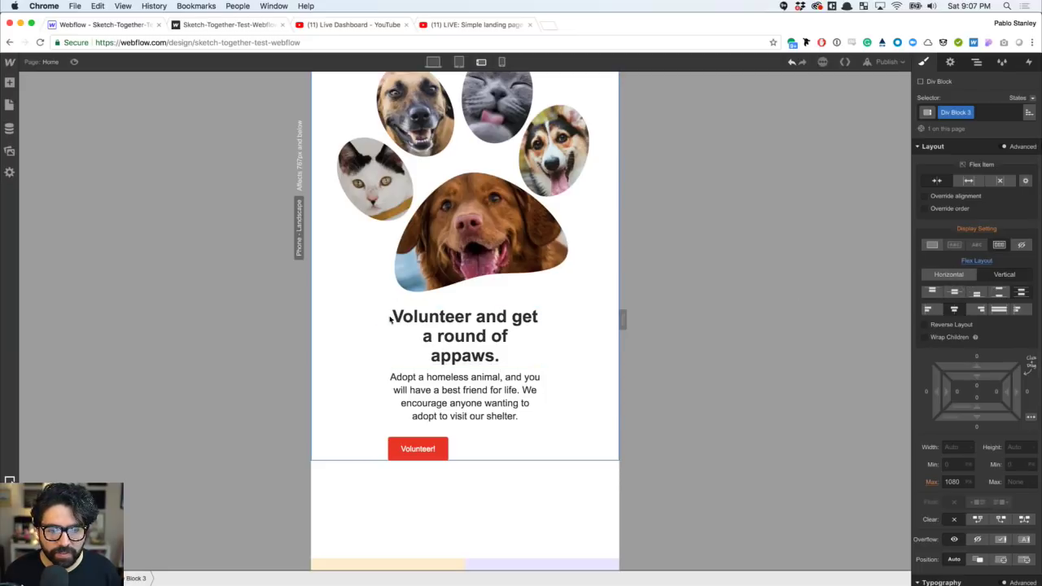
pyautogui.click(411, 303)
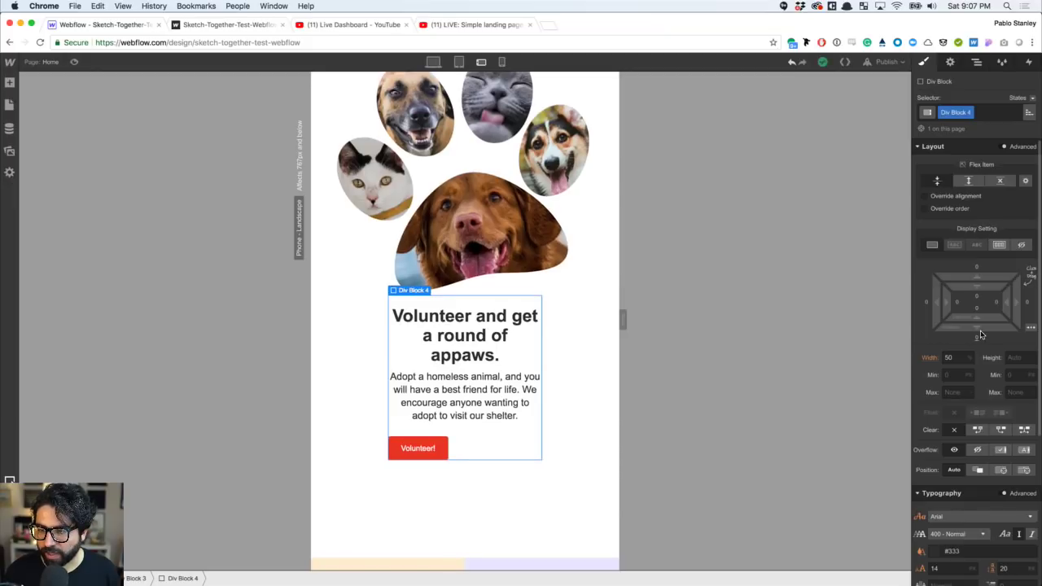
pyautogui.click(999, 244)
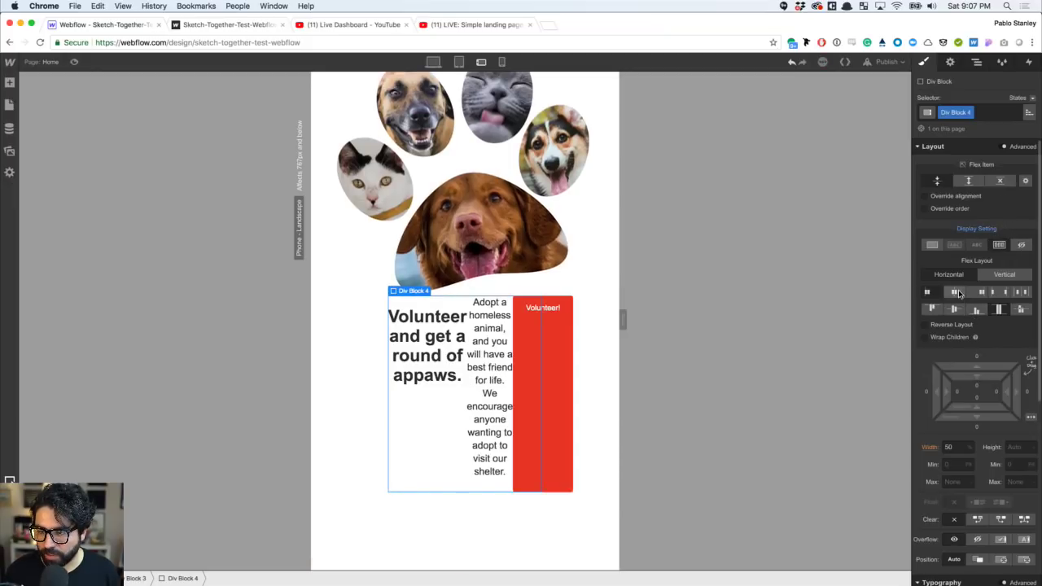
pyautogui.click(1015, 274)
pyautogui.click(954, 309)
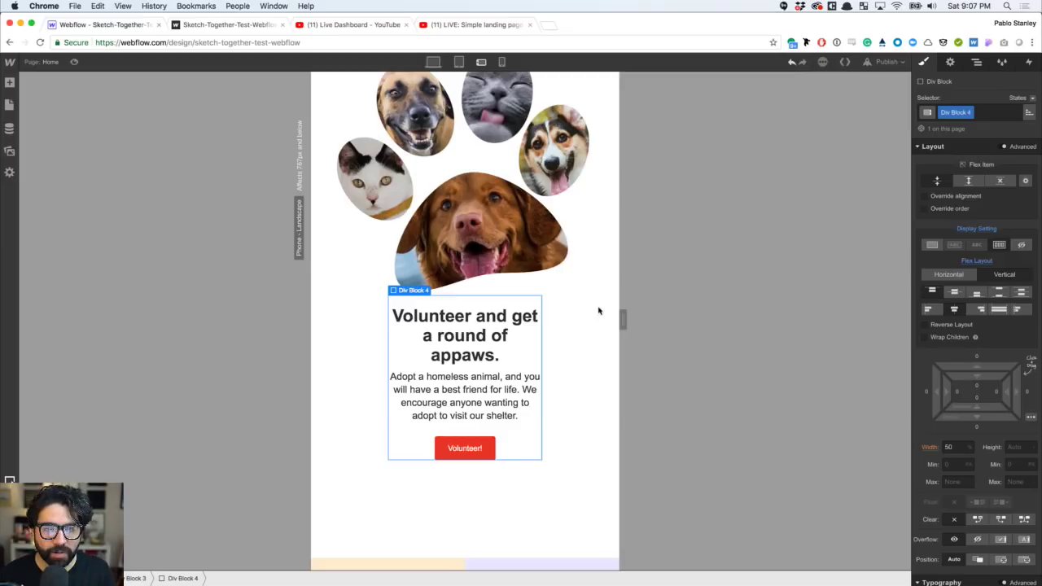
# - Compare the Volunteer section's layout in the desktop and phone landscape breakpoints
pyautogui.hotkey('shift', '1')
pyautogui.scroll(-5, 434, 313)
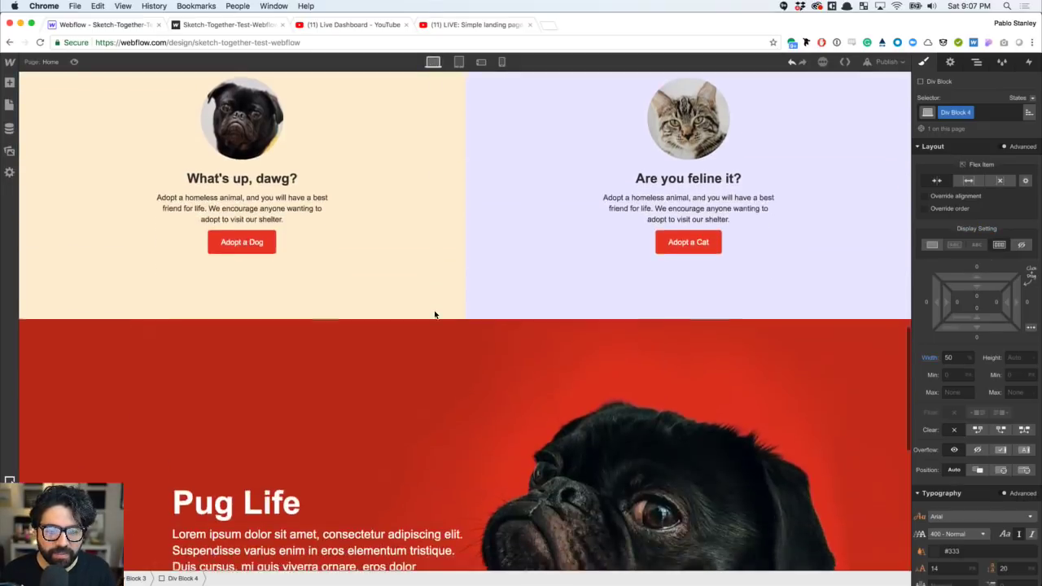
pyautogui.scroll(5, 435, 314)
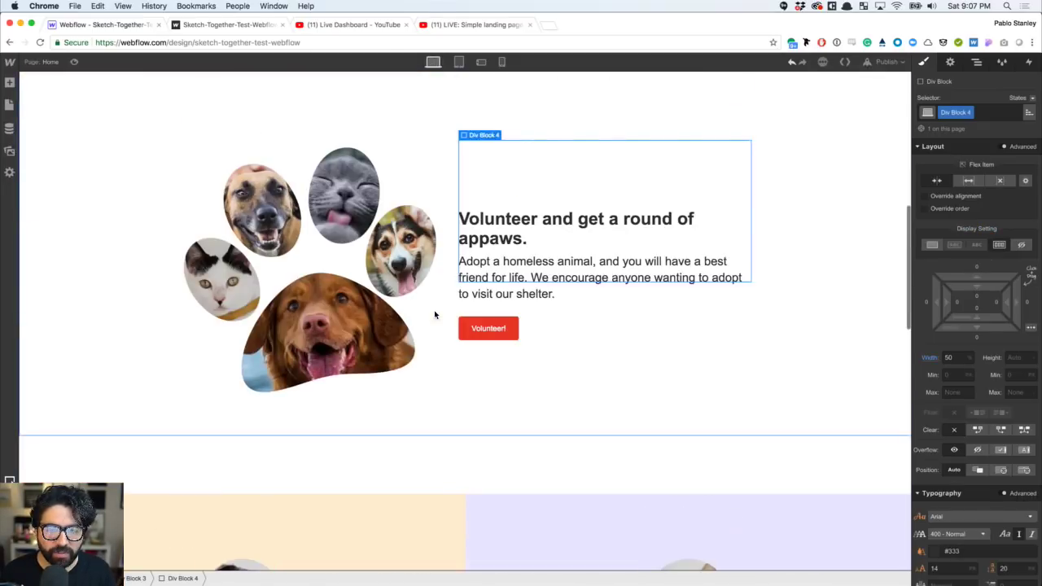
pyautogui.click(481, 62)
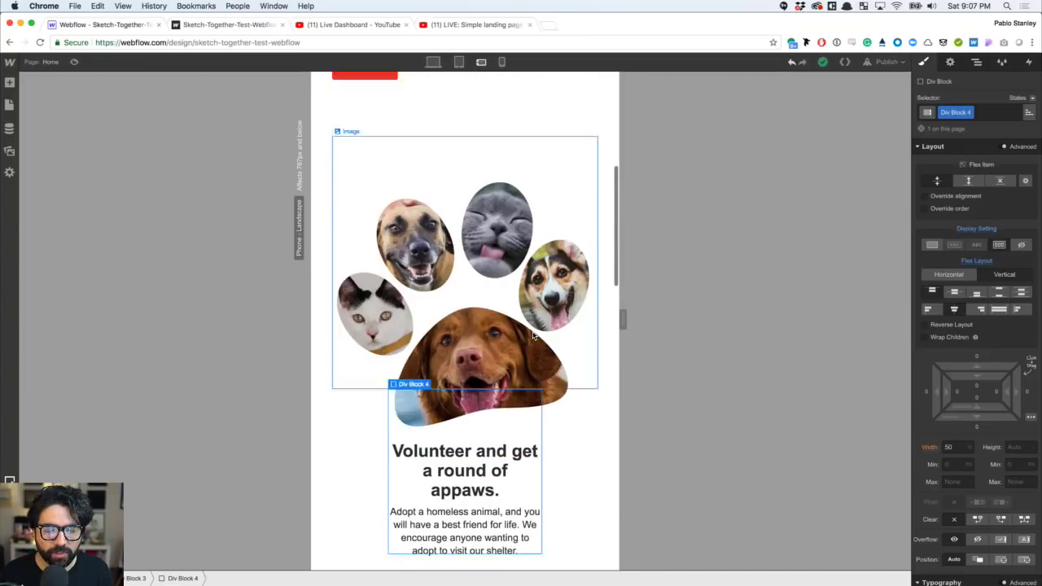
pyautogui.click(533, 335)
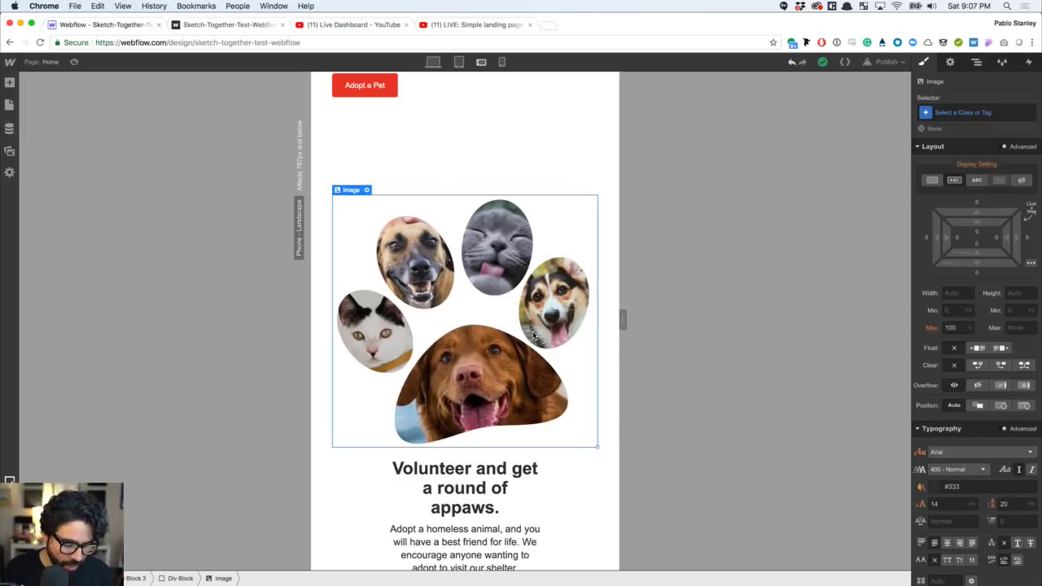
pyautogui.scroll(3, 533, 336)
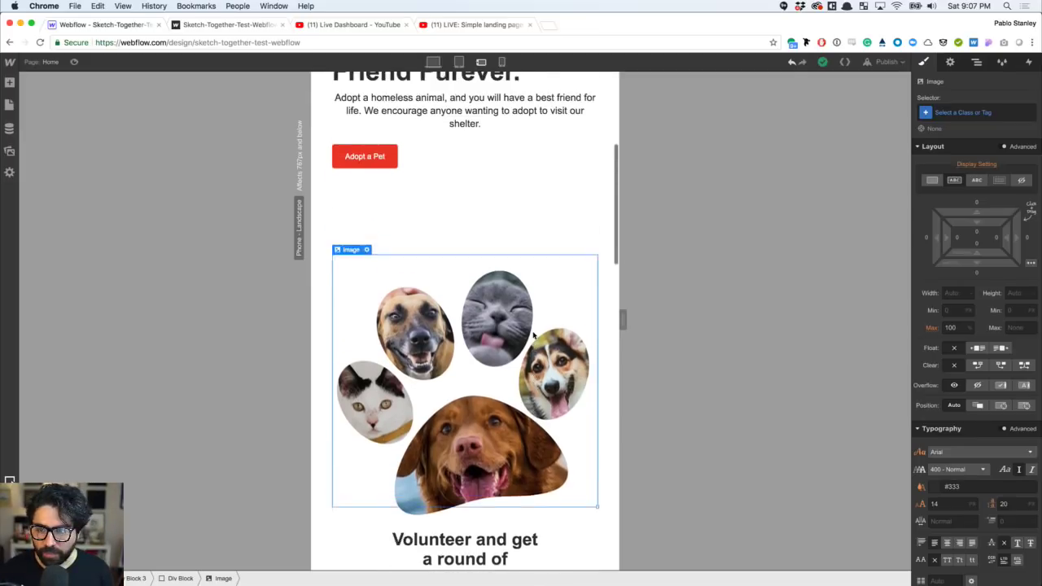
# - Publish the site to its webflow.io domain and open the live page
pyautogui.click(886, 63)
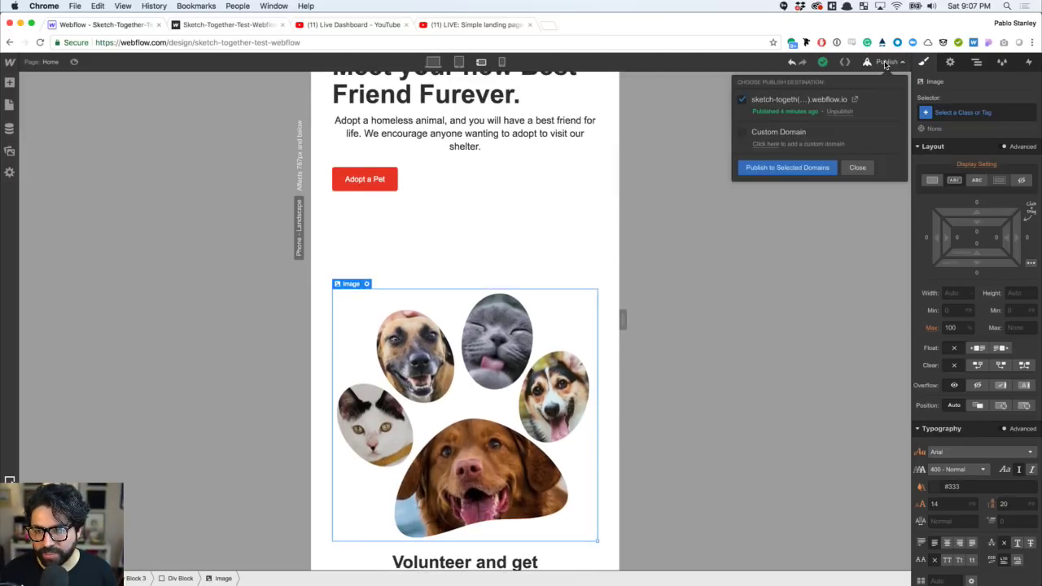
pyautogui.click(788, 166)
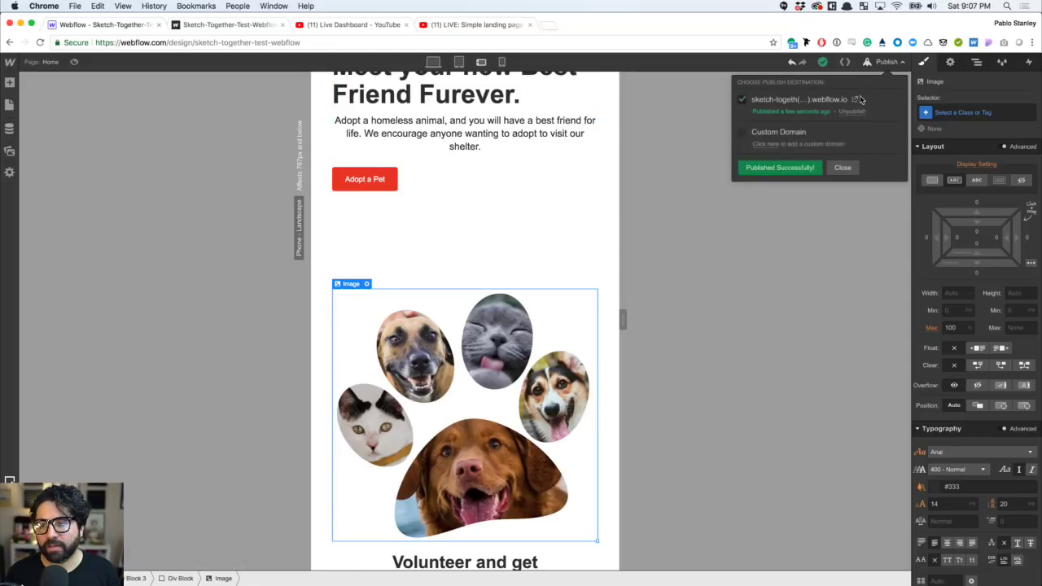
pyautogui.click(856, 99)
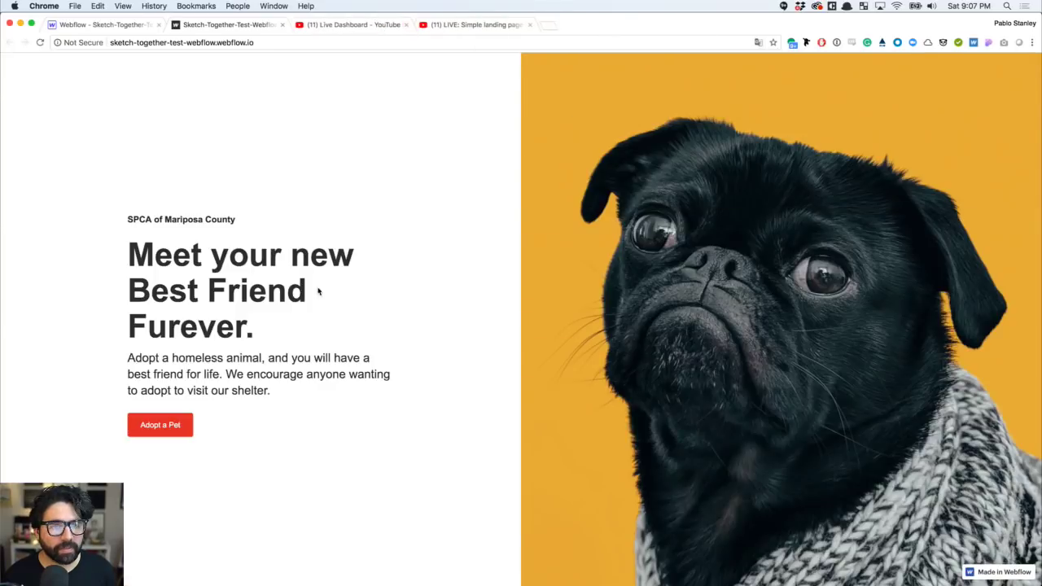
# - Review the published page at full width, and check its responsive layout by narrowing the browser window to phone width
pyautogui.scroll(-10, 740, 233)
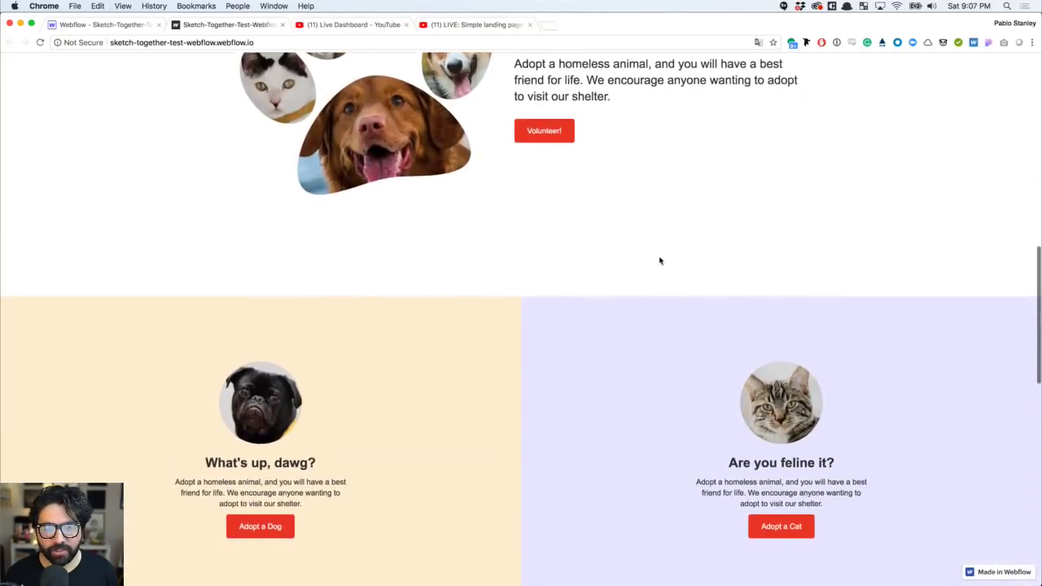
pyautogui.scroll(10, 659, 261)
pyautogui.moveTo(1039, 166); pyautogui.dragTo(483, 236)
pyautogui.scroll(-7, 296, 293)
pyautogui.scroll(3, 296, 293)
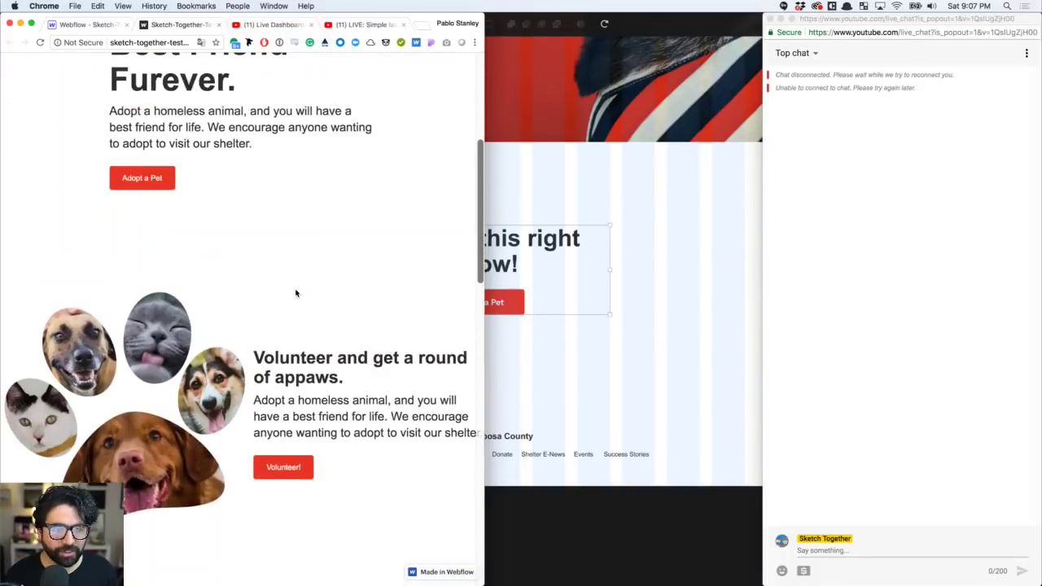
pyautogui.moveTo(485, 273); pyautogui.dragTo(197, 305)
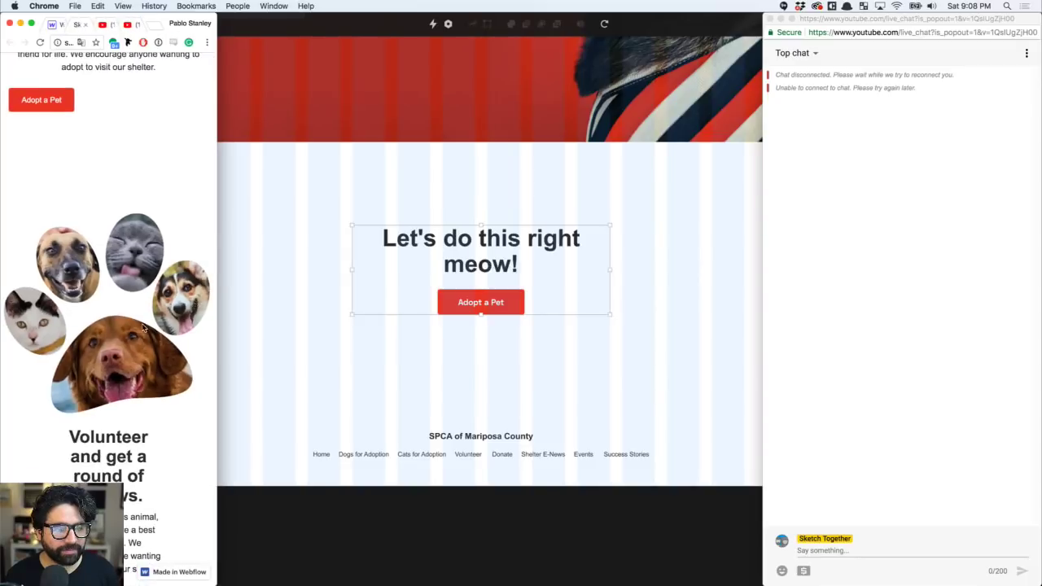
# - Widen the published page's browser window back to full screen width and switch to the YouTube live stream page
pyautogui.scroll(6, 143, 327)
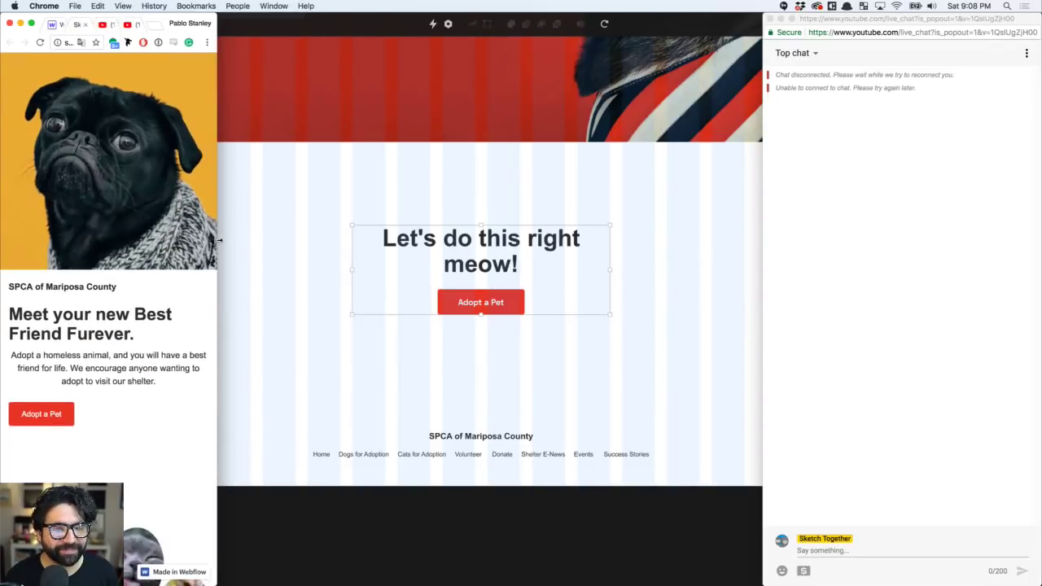
pyautogui.moveTo(245, 240); pyautogui.dragTo(1040, 129)
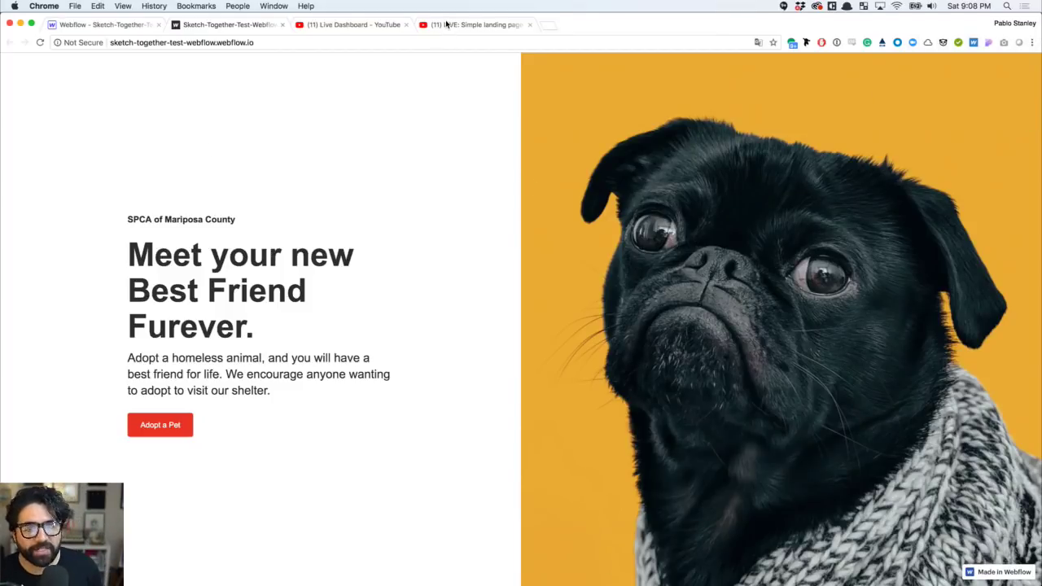
pyautogui.click(456, 25)
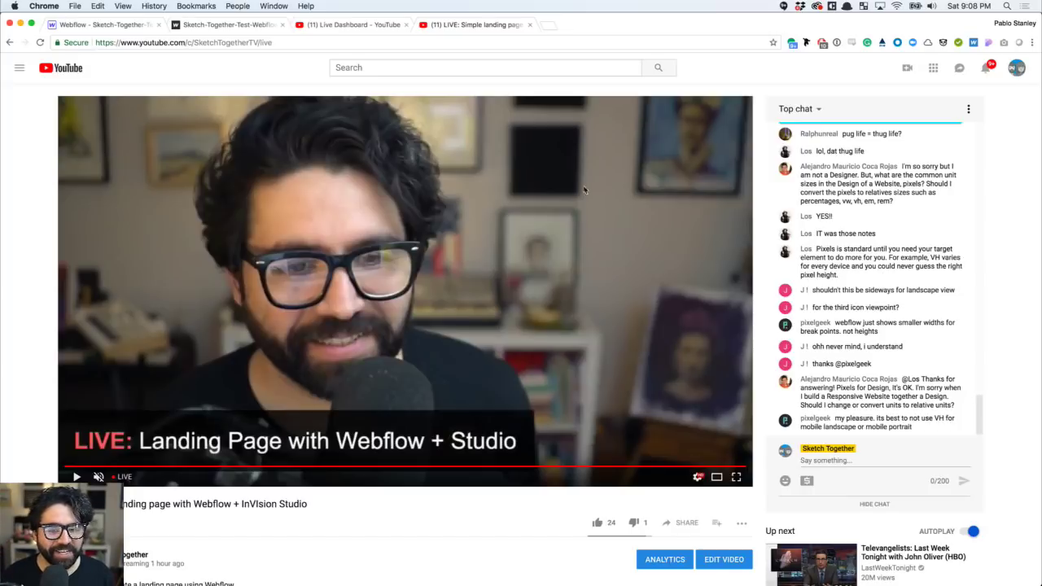
# - Switch to Gameshow and put the full-screen camera shot with the Landing Page with Webflow + Studio title on air
pyautogui.press('super+Tab')
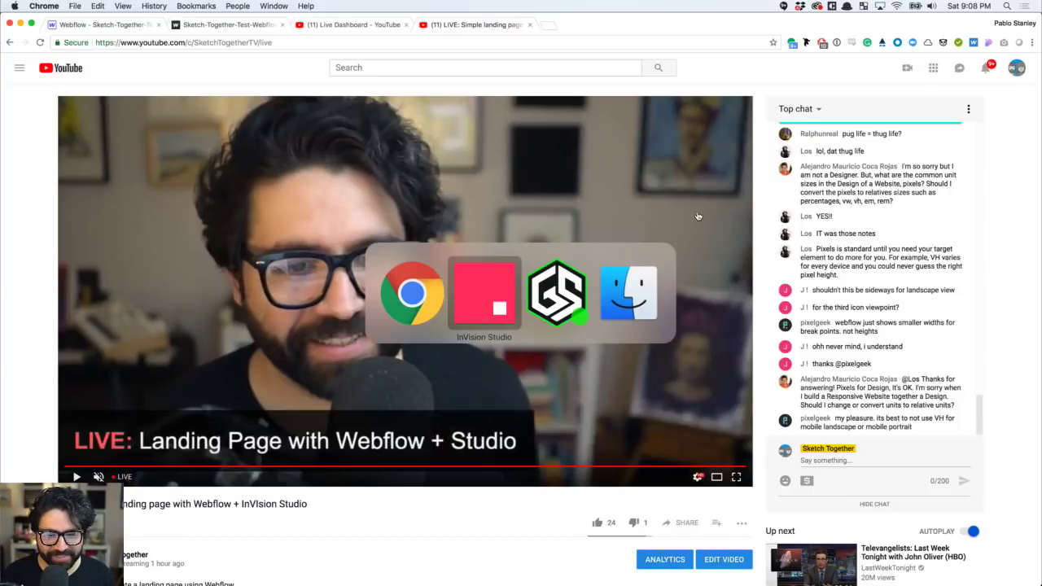
pyautogui.press('super+Tab')
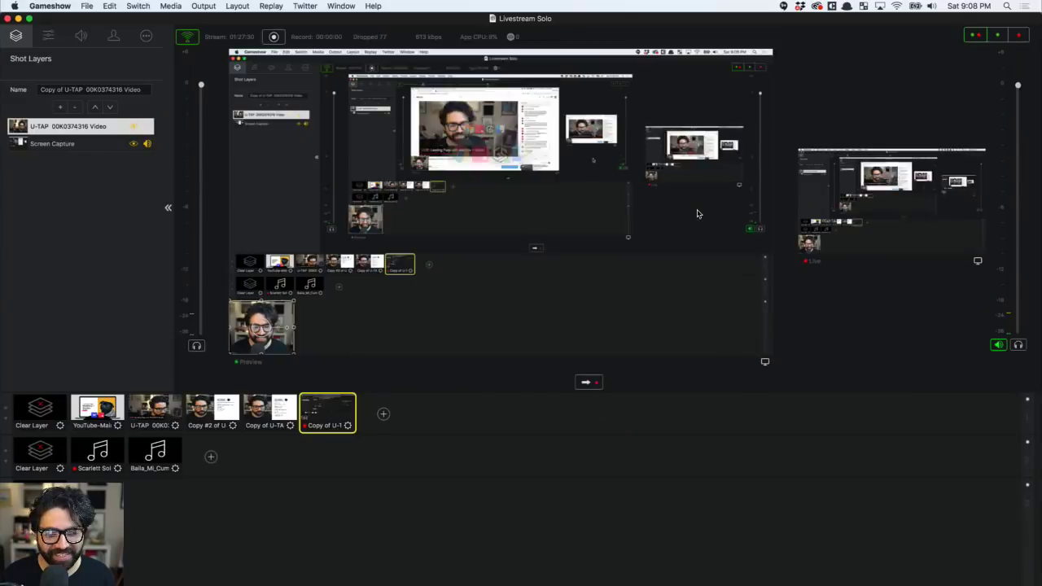
pyautogui.click(152, 413)
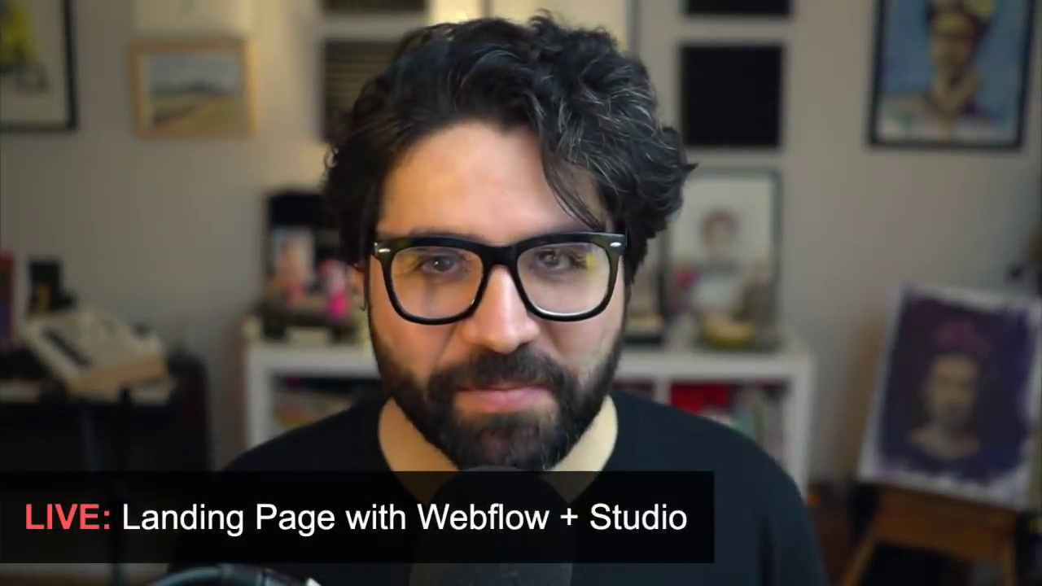